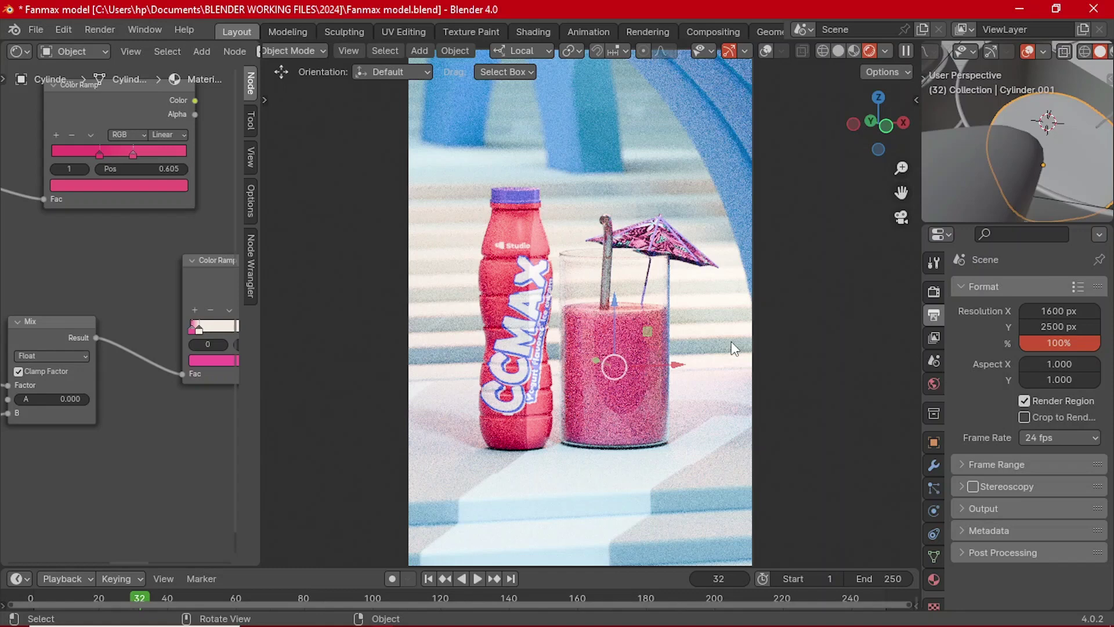
# - Present the finished CCMAX bottle and pink drink render, then close the Fanmax project
pyautogui.hotkey('ctrl', 'q')
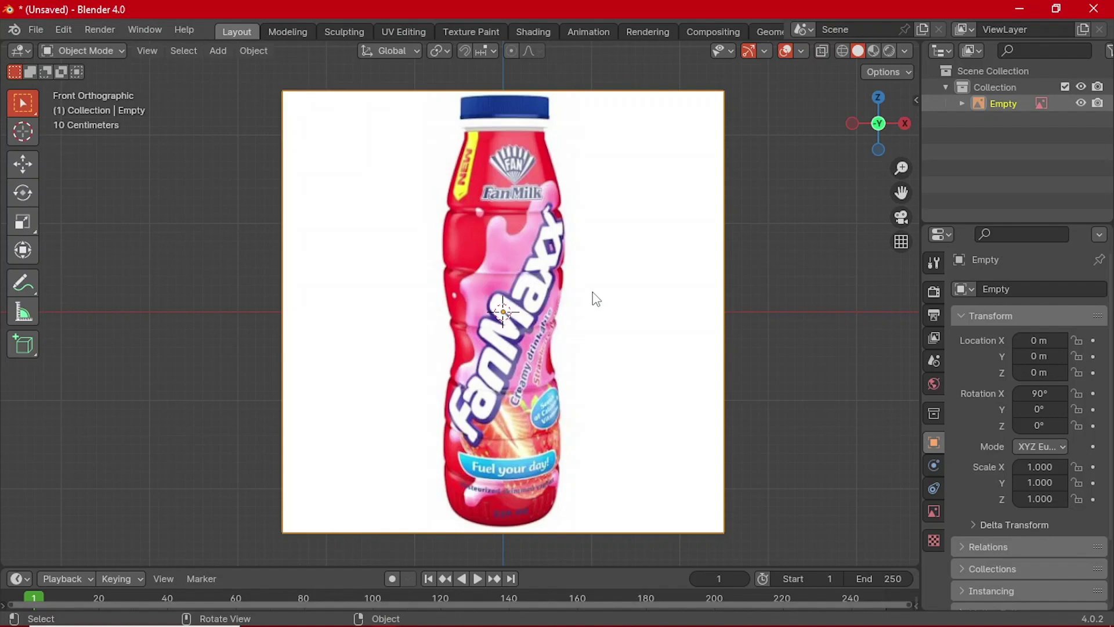
# - Add a plane, view it from the top, and merge all its vertices at the 3D cursor
pyautogui.scroll(1, 592, 298)
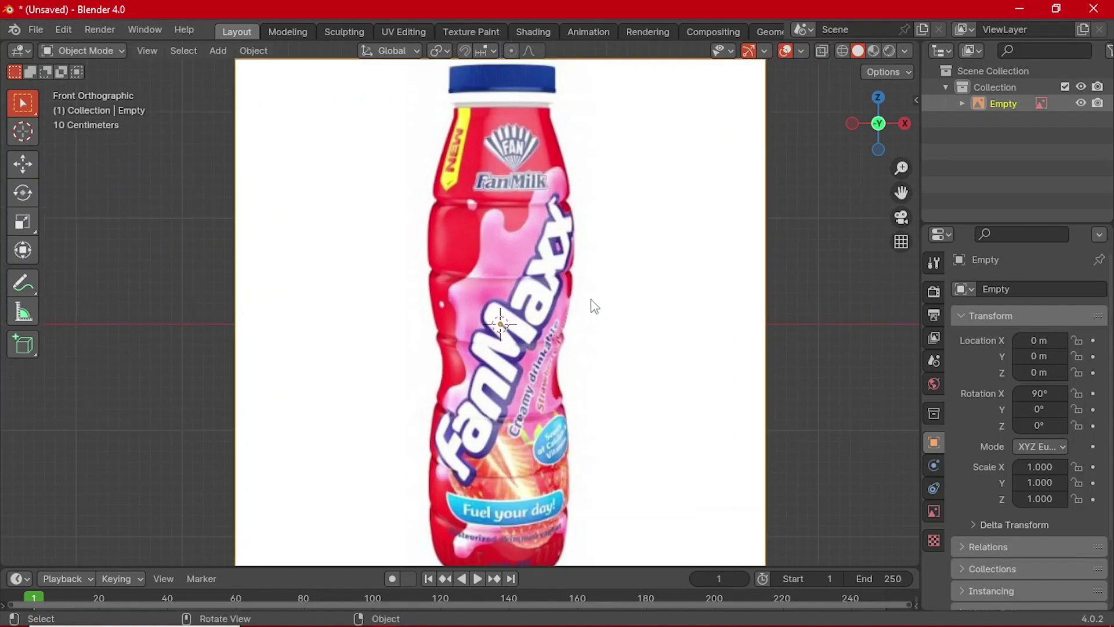
pyautogui.hotkey('shift', 'a')
pyautogui.click(670, 121)
pyautogui.press('`')
pyautogui.click(603, 250)
pyautogui.press('Tab')
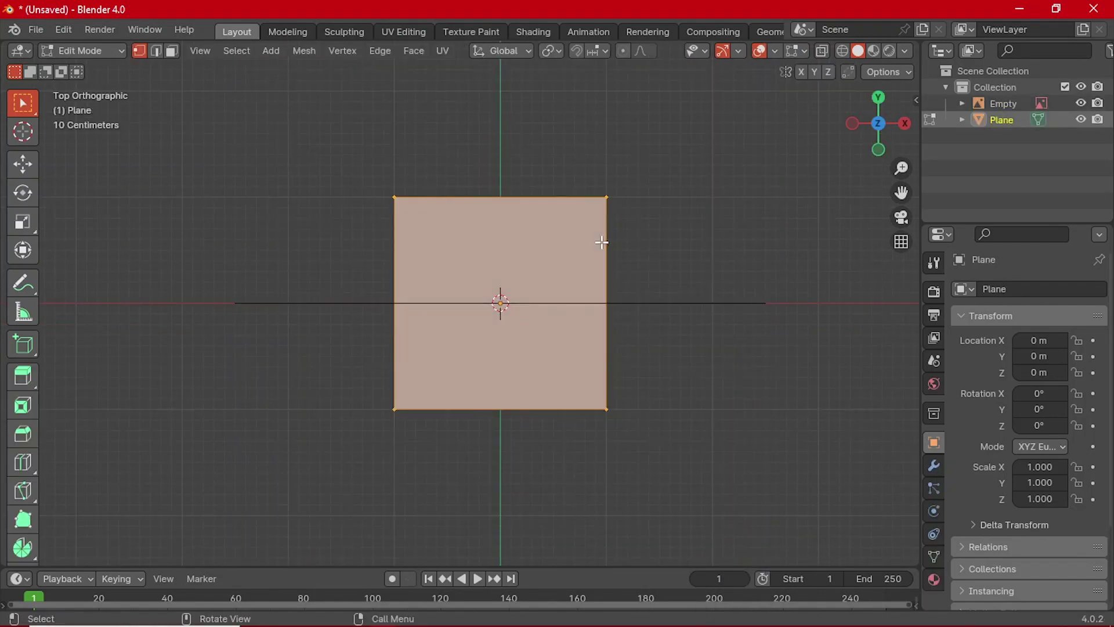
pyautogui.press('m')
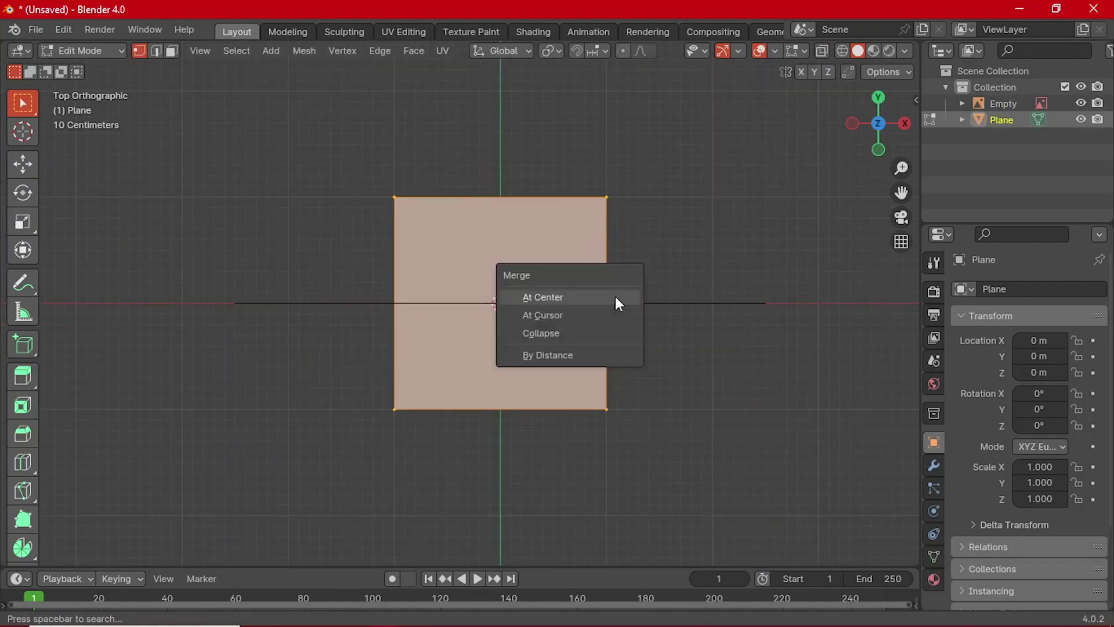
pyautogui.click(556, 326)
# - In Front view, slide the merged vertex along X onto the bottle's left edge
pyautogui.press('KP_1')
pyautogui.press('g')
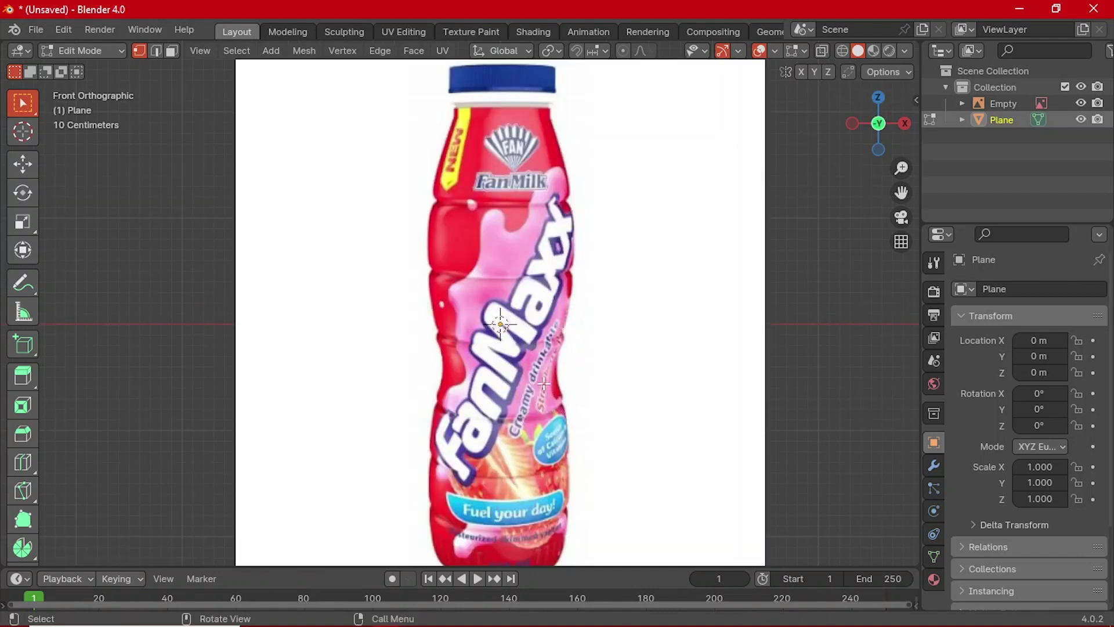
pyautogui.press('x')
pyautogui.click(439, 301)
pyautogui.scroll(5, 439, 299)
pyautogui.press('g')
pyautogui.press('x')
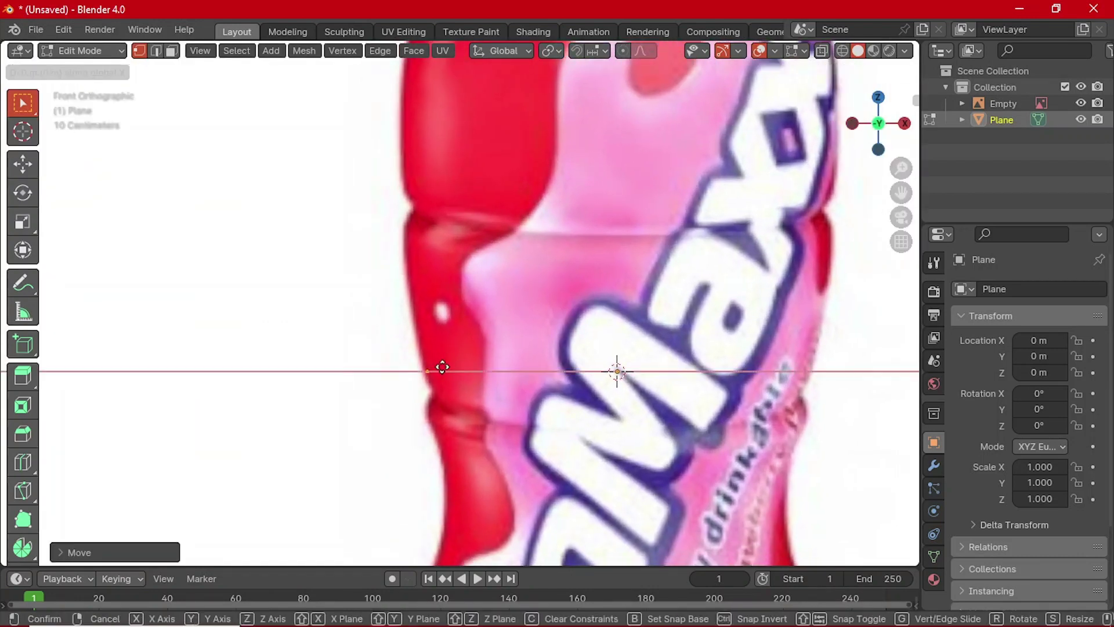
pyautogui.click(440, 368)
pyautogui.scroll(-3, 453, 359)
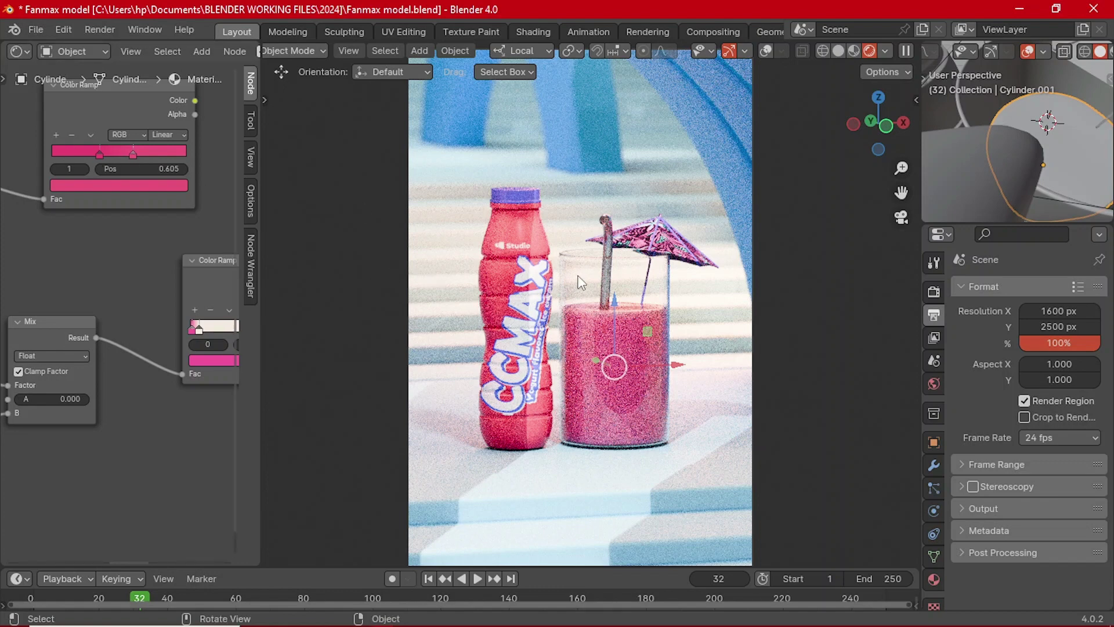
# - Start a new General file without saving the current project
pyautogui.click(34, 36)
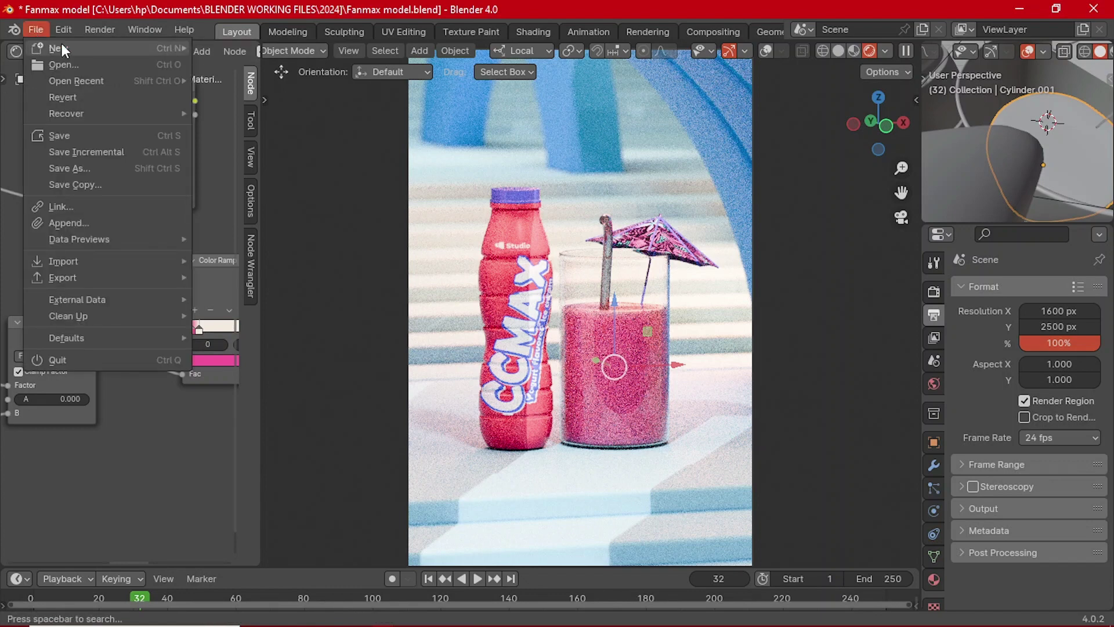
pyautogui.moveTo(61, 47)
pyautogui.click(269, 49)
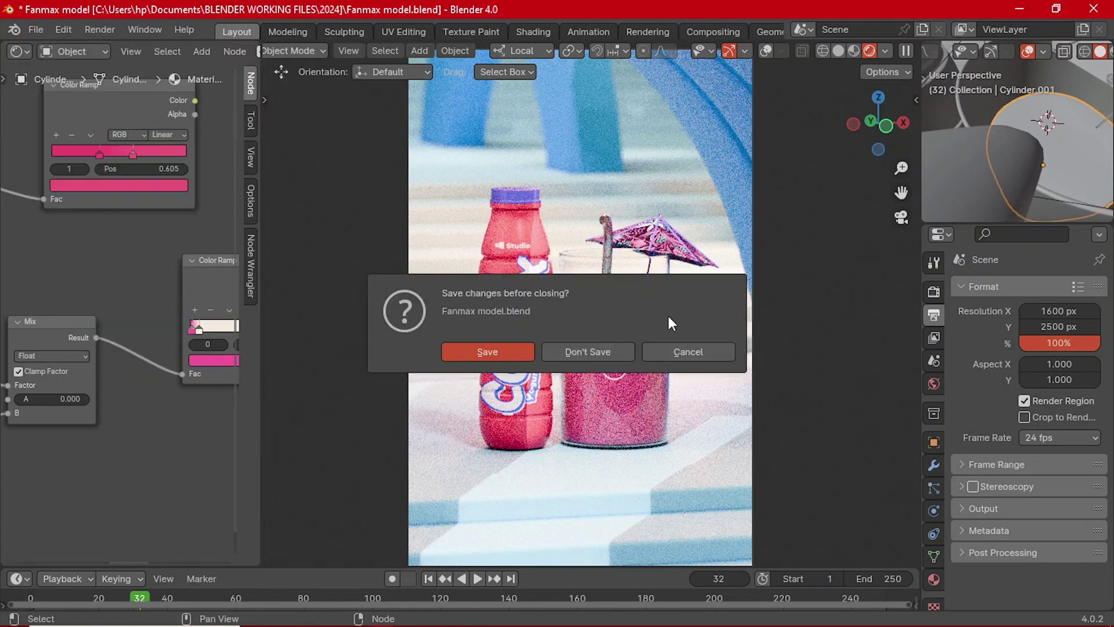
pyautogui.click(587, 351)
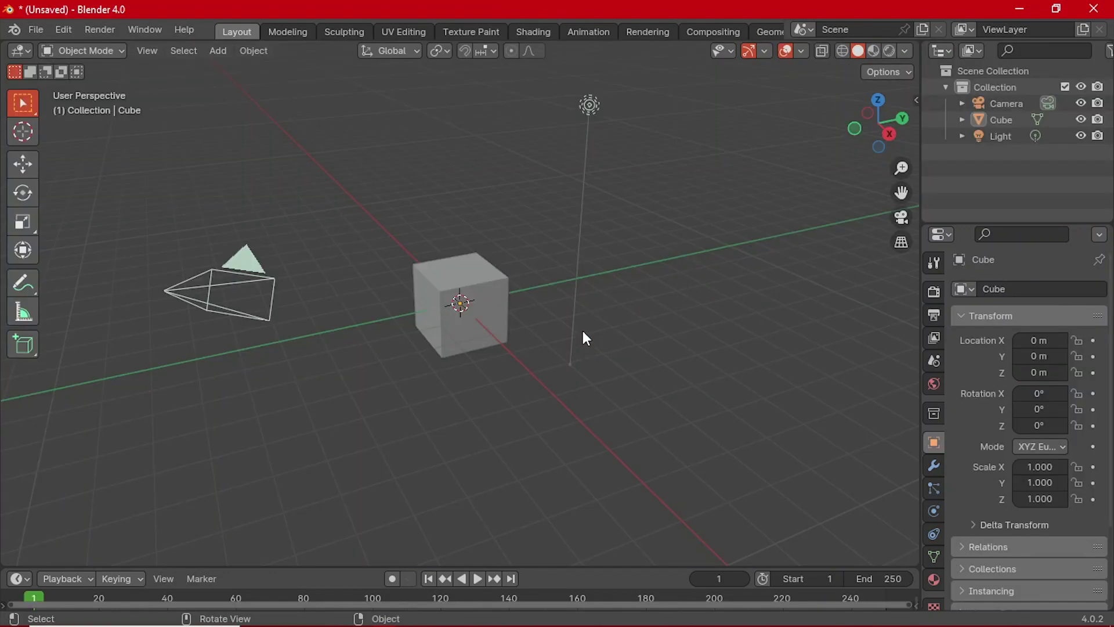
pyautogui.moveTo(414, 226); pyautogui.dragTo(410, 264, button='middle')
pyautogui.scroll(3, 452, 301)
pyautogui.scroll(-2, 443, 304)
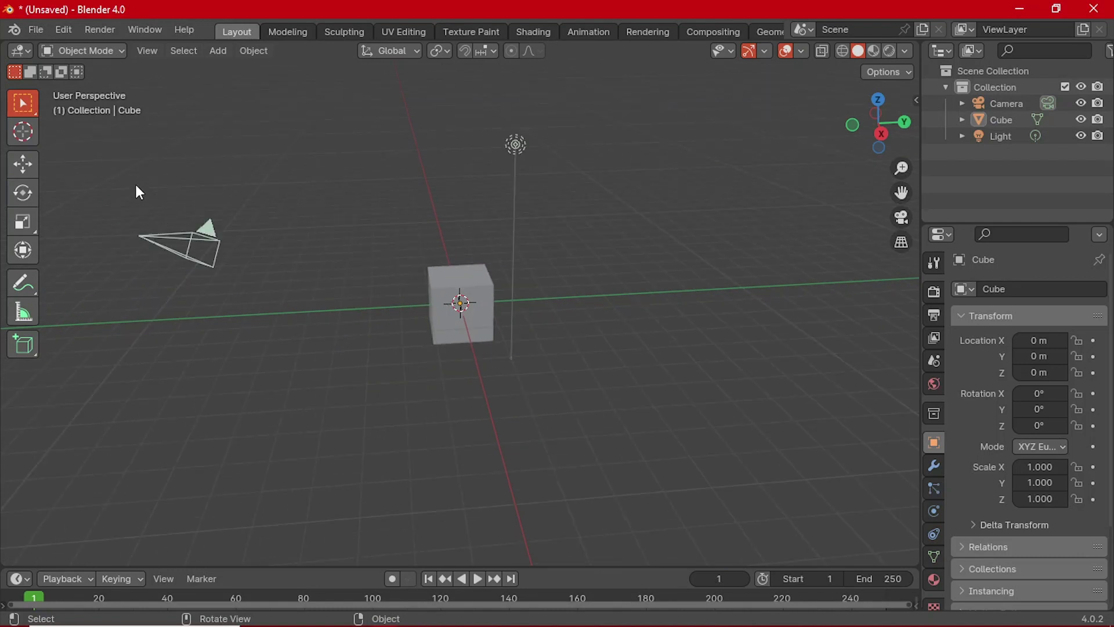
# - Delete the default cube, camera and light, and switch to front orthographic view
pyautogui.moveTo(119, 153); pyautogui.dragTo(566, 405)
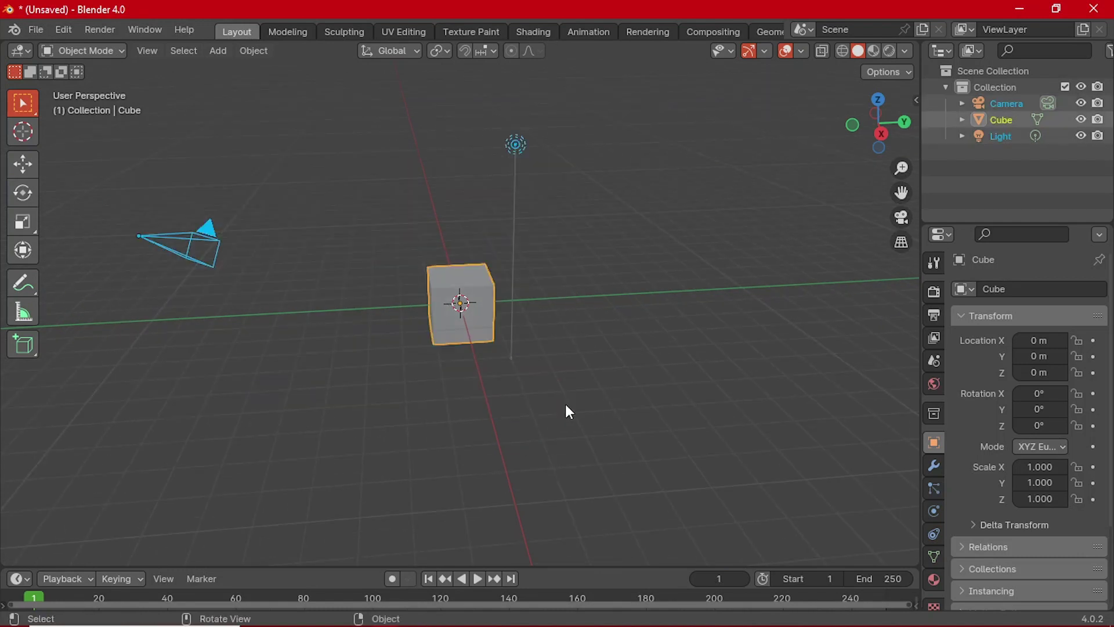
pyautogui.press('x')
pyautogui.click(525, 386)
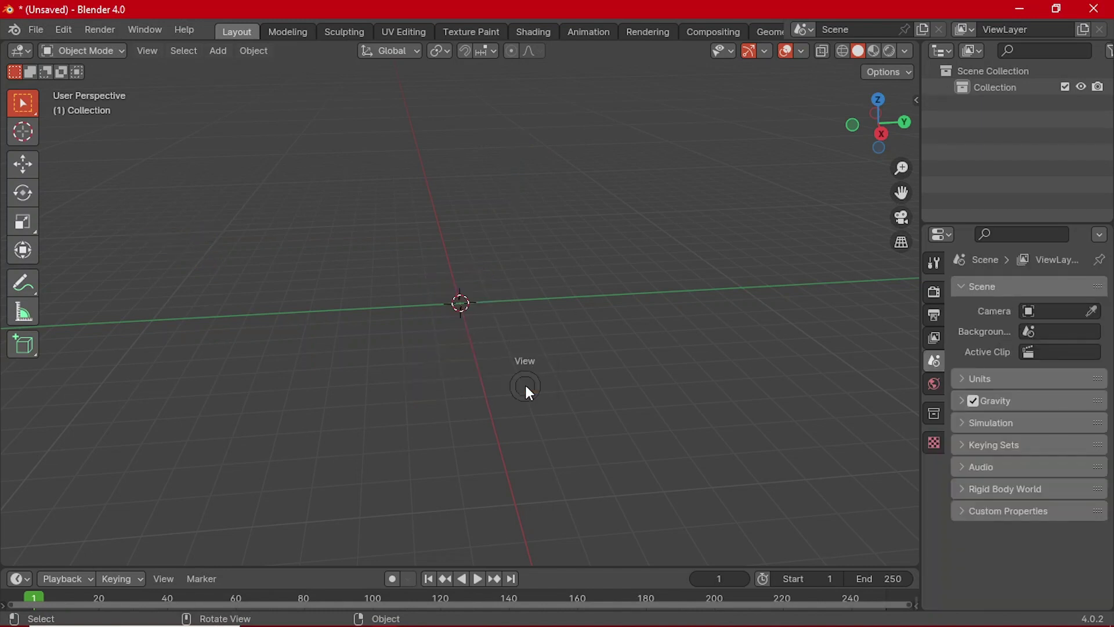
pyautogui.press('`')
pyautogui.click(456, 335)
pyautogui.scroll(4, 458, 301)
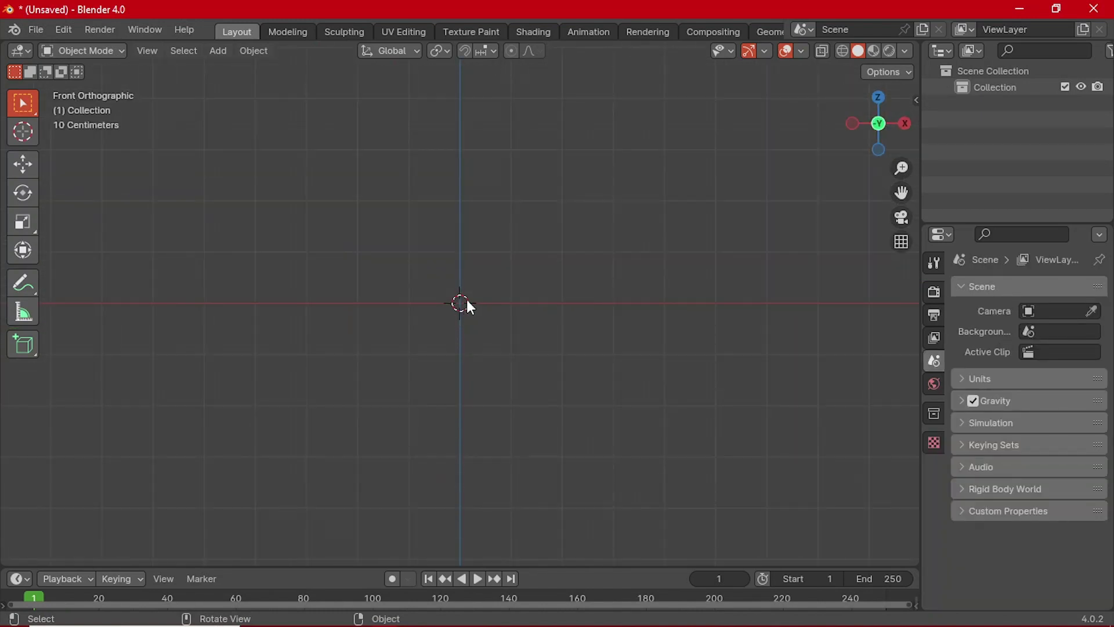
pyautogui.keyDown('ctrl'); pyautogui.scroll(-3, 457, 265); pyautogui.keyUp('ctrl')
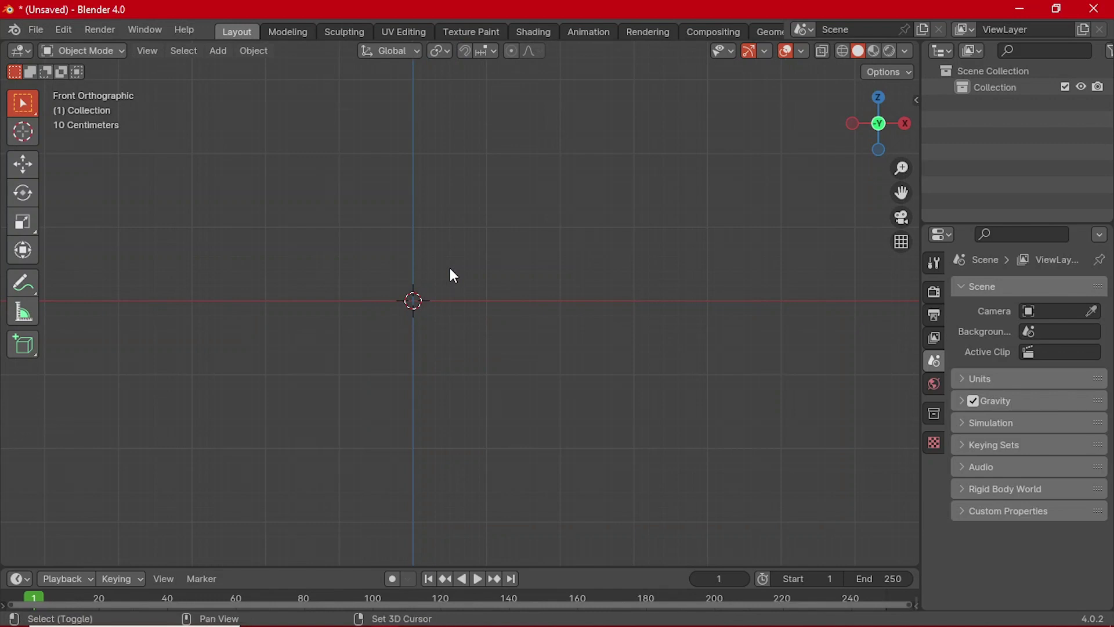
pyautogui.hotkey('shift', 'a')
pyautogui.moveTo(416, 482)
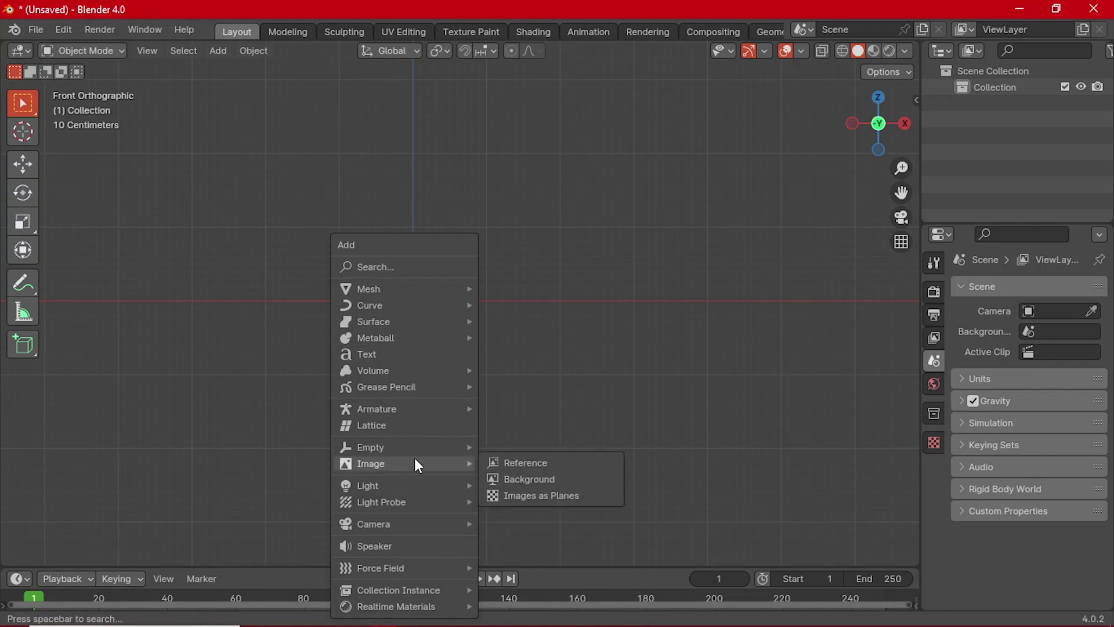
# - Add the bottle jpeg from Desktop > ccmax yogurt as a Reference image
pyautogui.click(496, 463)
pyautogui.click(193, 209)
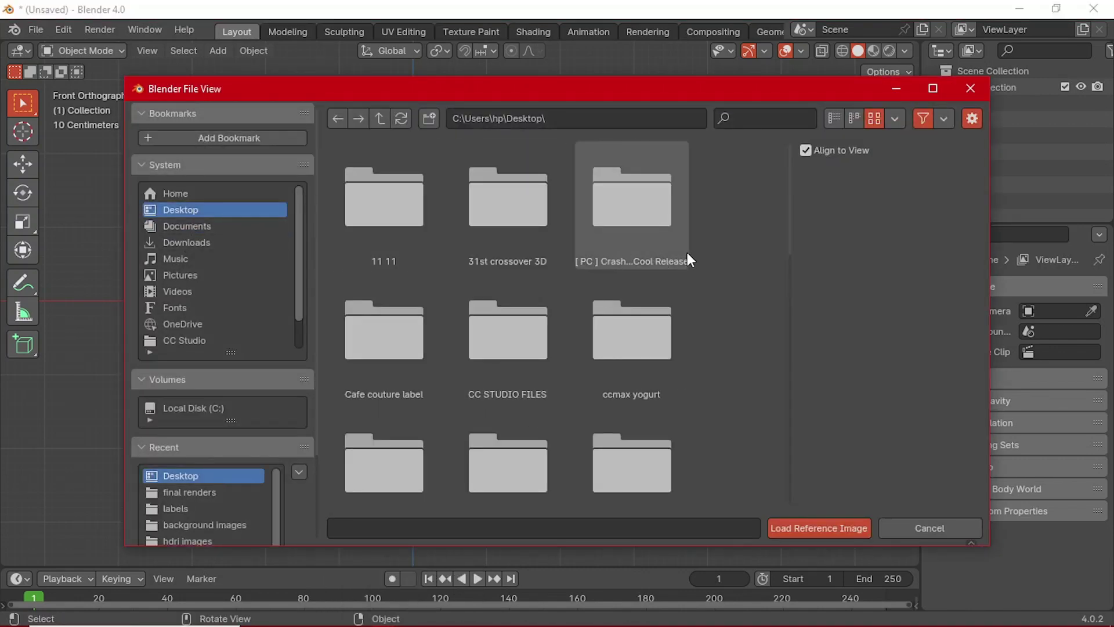
pyautogui.scroll(-2, 647, 283)
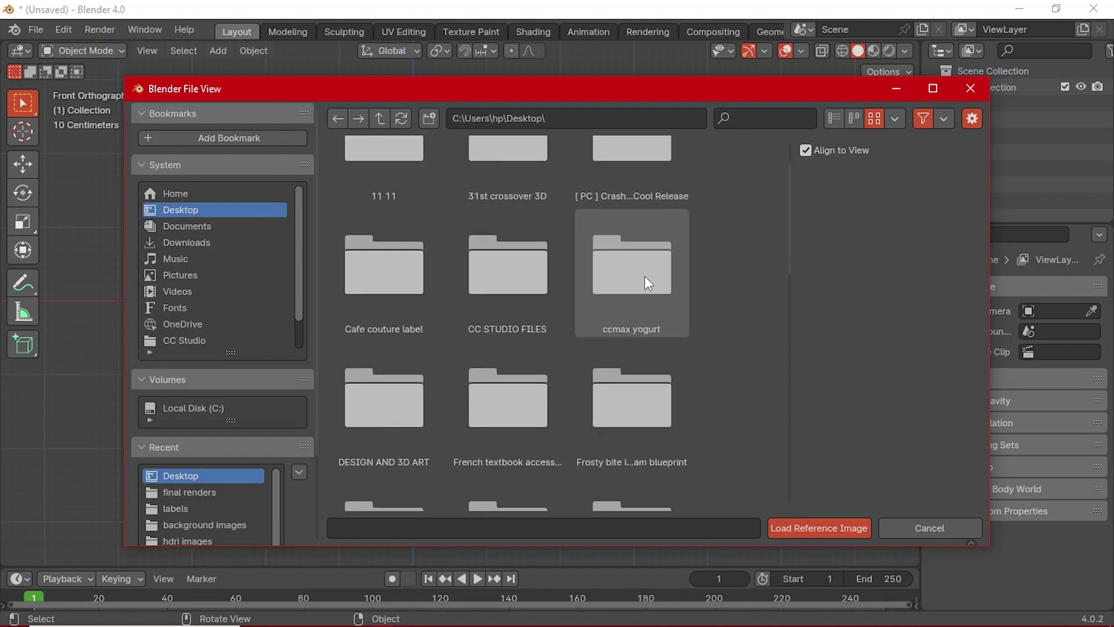
pyautogui.scroll(-2, 545, 308)
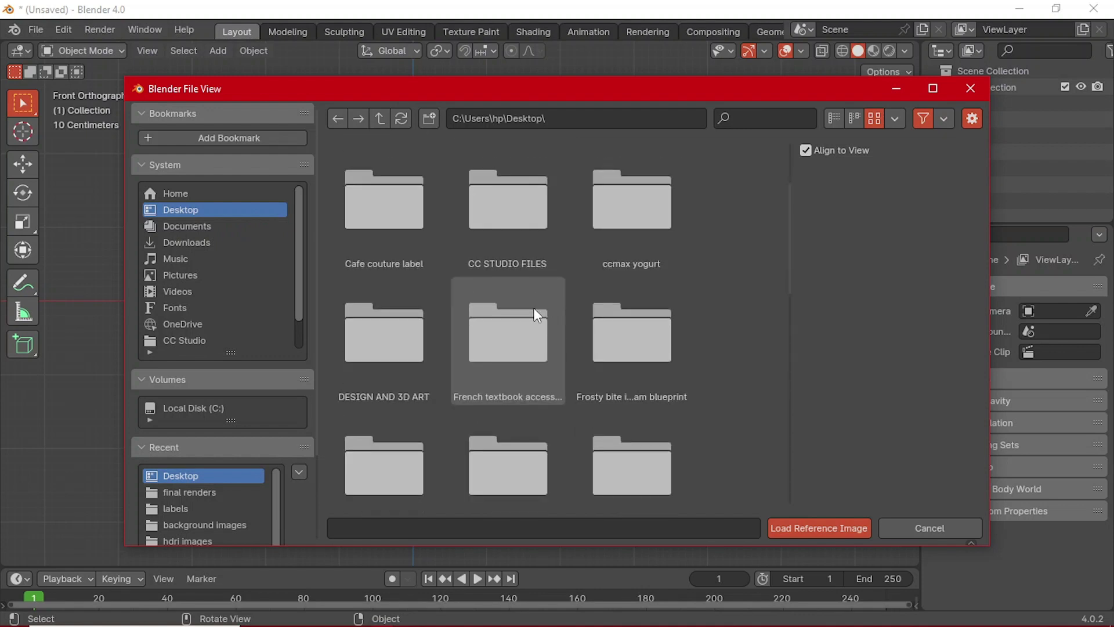
pyautogui.scroll(-4, 657, 360)
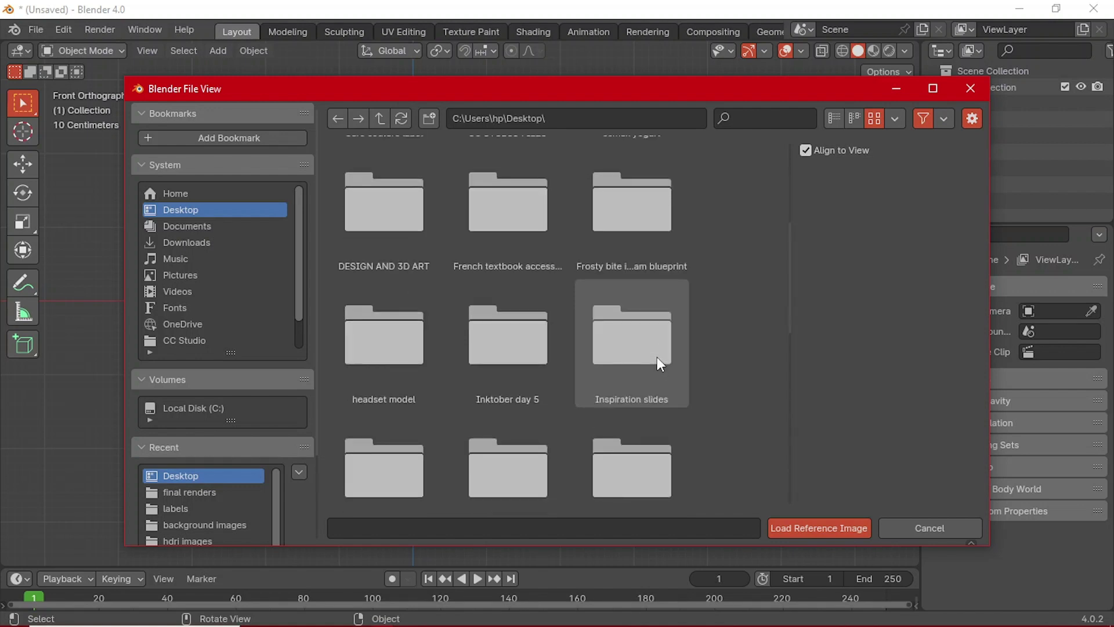
pyautogui.scroll(8, 563, 353)
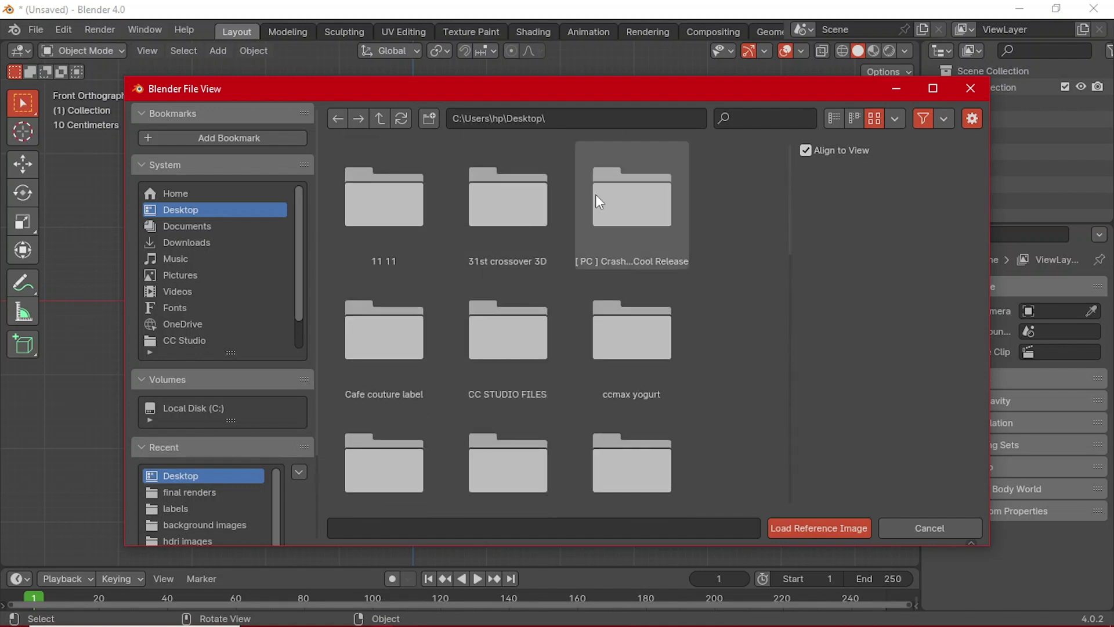
pyautogui.scroll(-4, 529, 360)
pyautogui.doubleClick(672, 218)
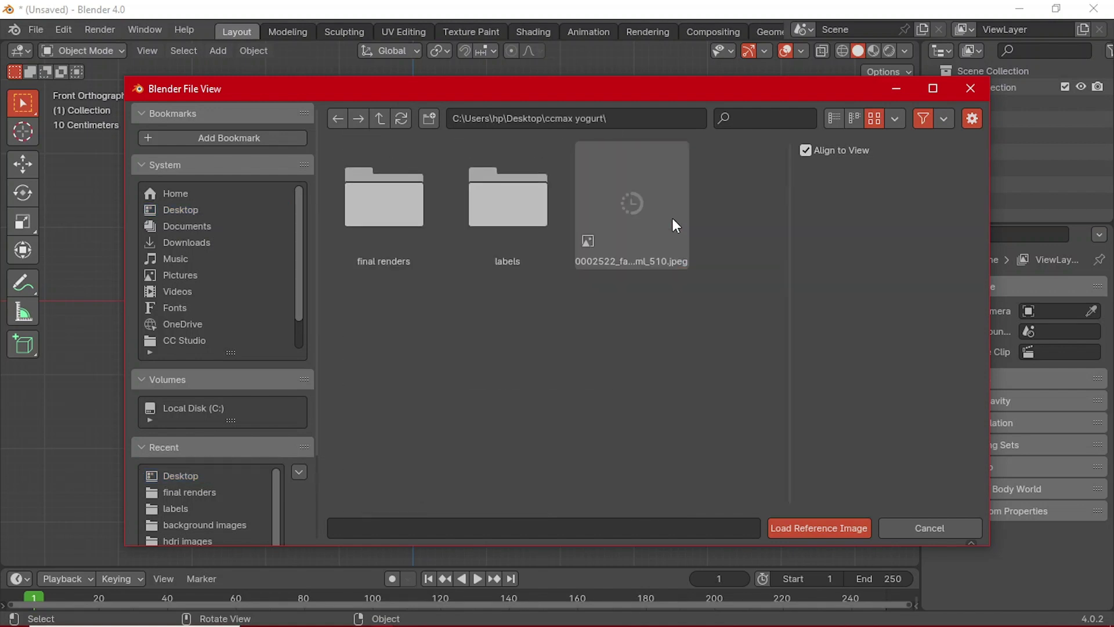
pyautogui.doubleClick(629, 248)
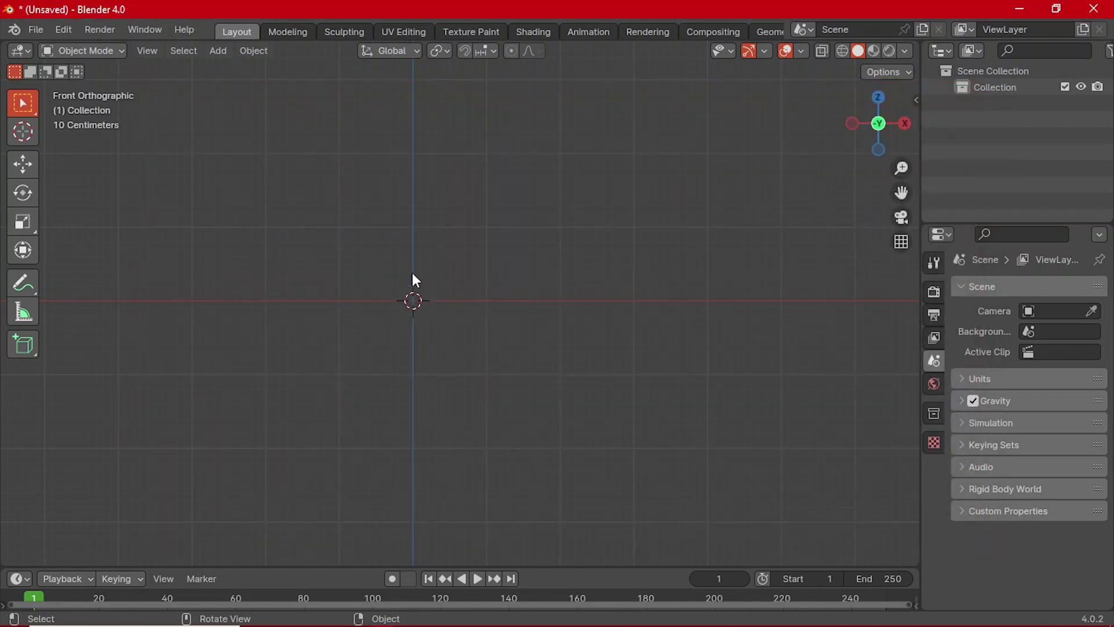
# - Zoom and pan so the bottle reference image is centred in the view
pyautogui.scroll(-2, 453, 270)
pyautogui.keyDown('ctrl'); pyautogui.scroll(4, 513, 288); pyautogui.keyUp('ctrl')
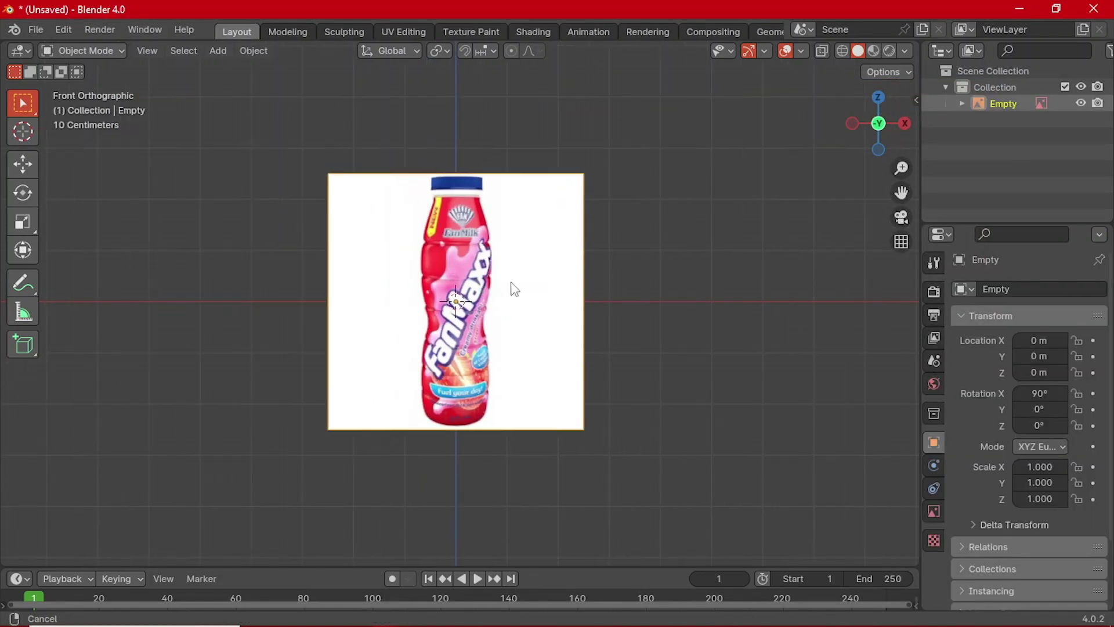
pyautogui.scroll(3, 563, 296)
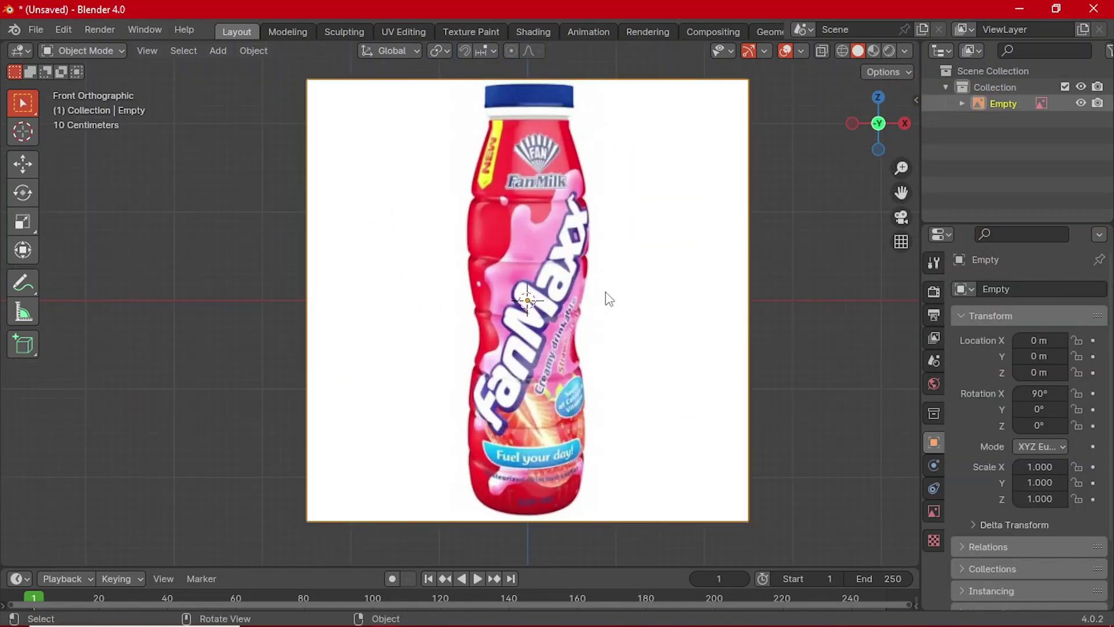
pyautogui.keyDown('shift'); pyautogui.moveTo(619, 296); pyautogui.dragTo(589, 308, button='middle'); pyautogui.keyUp('shift')
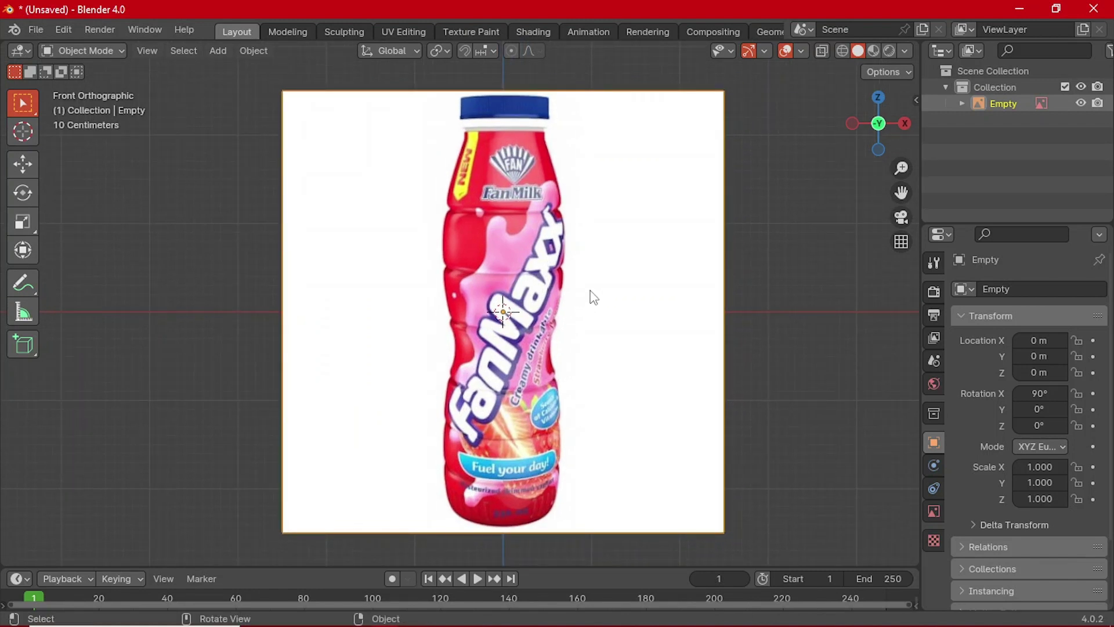
pyautogui.scroll(1, 591, 297)
pyautogui.keyDown('shift'); pyautogui.moveTo(601, 294); pyautogui.dragTo(595, 306, button='middle'); pyautogui.keyUp('shift')
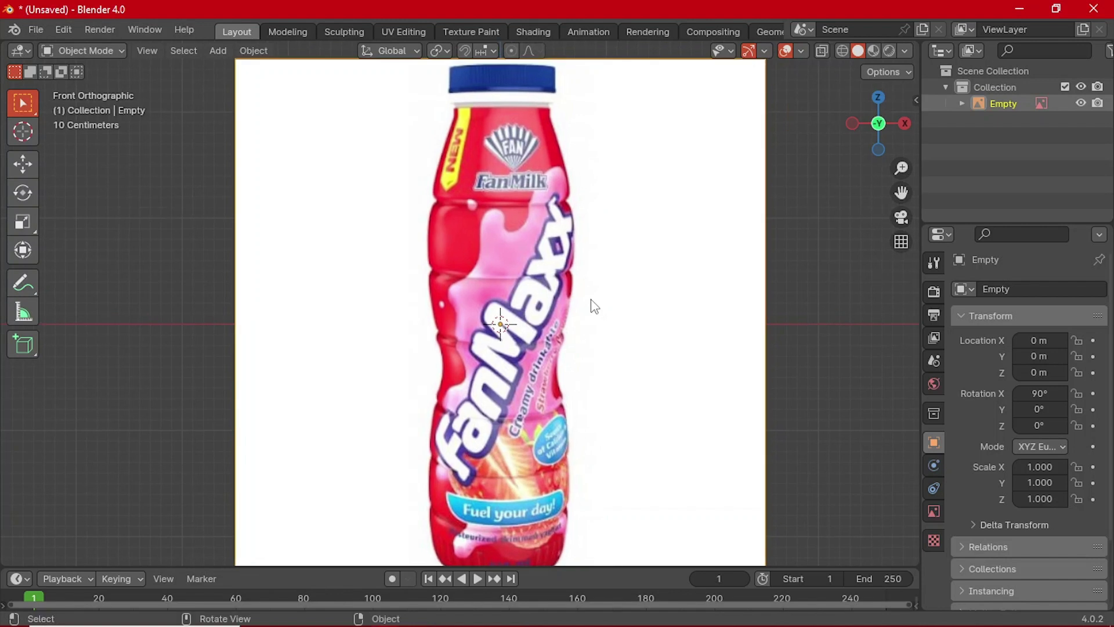
pyautogui.hotkey('shift', 'a')
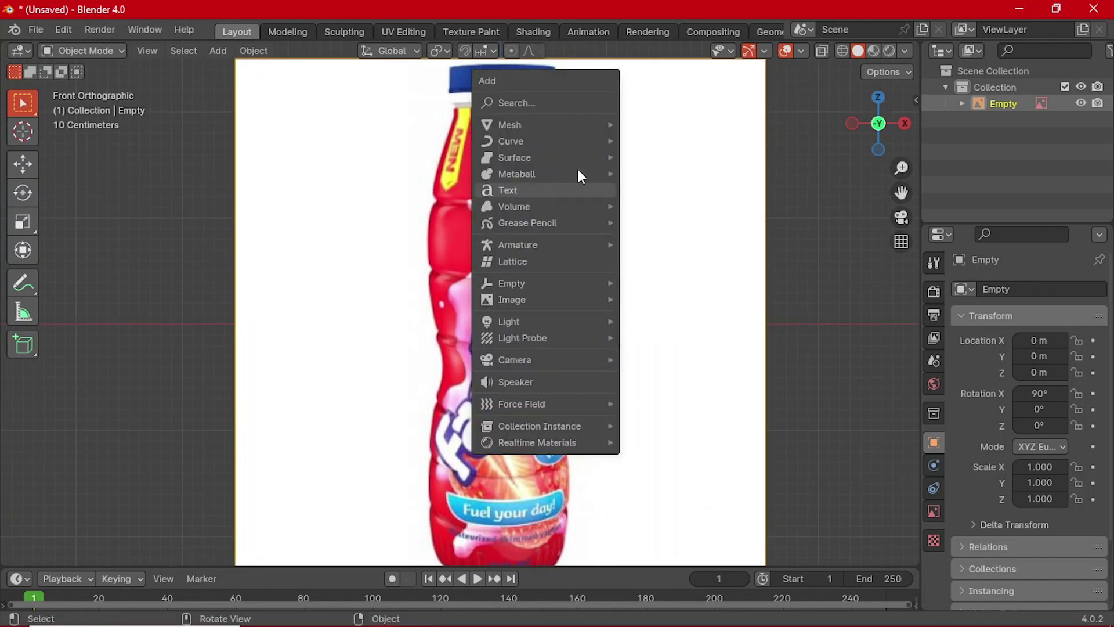
# - Add a plane, merge its vertices At Center in Edit Mode, and return to Front view
pyautogui.moveTo(566, 136)
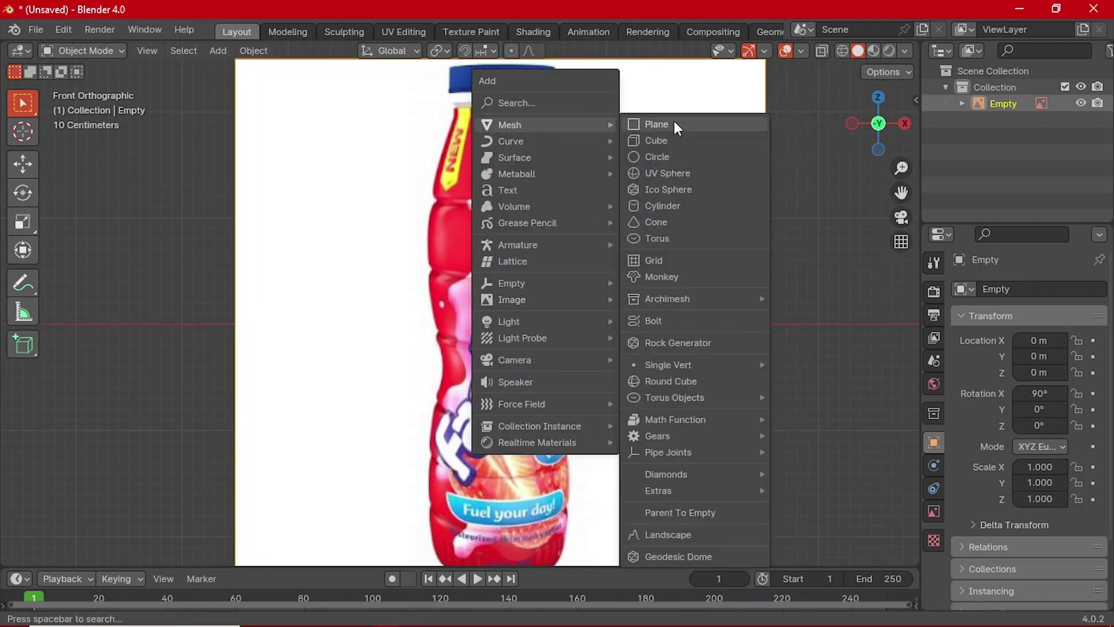
pyautogui.click(674, 124)
pyautogui.press('`')
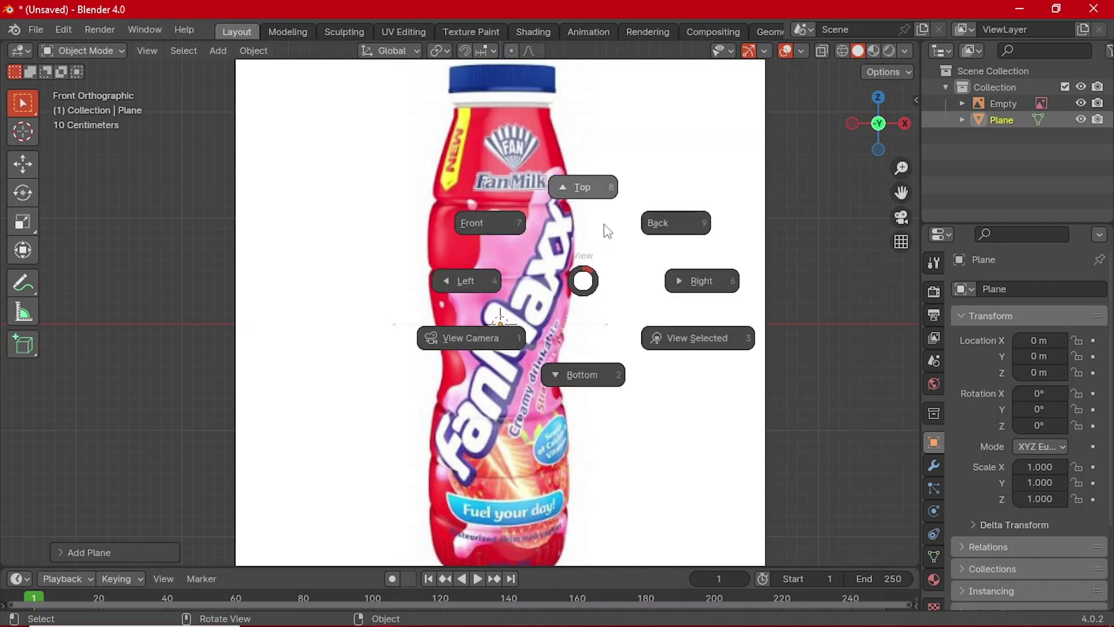
pyautogui.click(602, 232)
pyautogui.press('Tab')
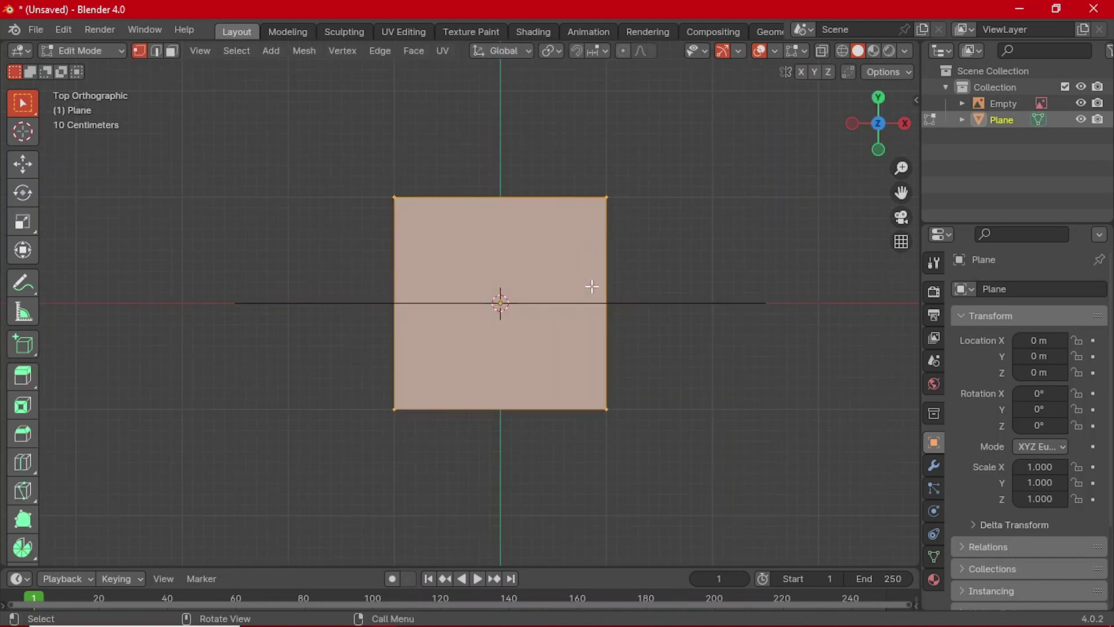
pyautogui.press('m')
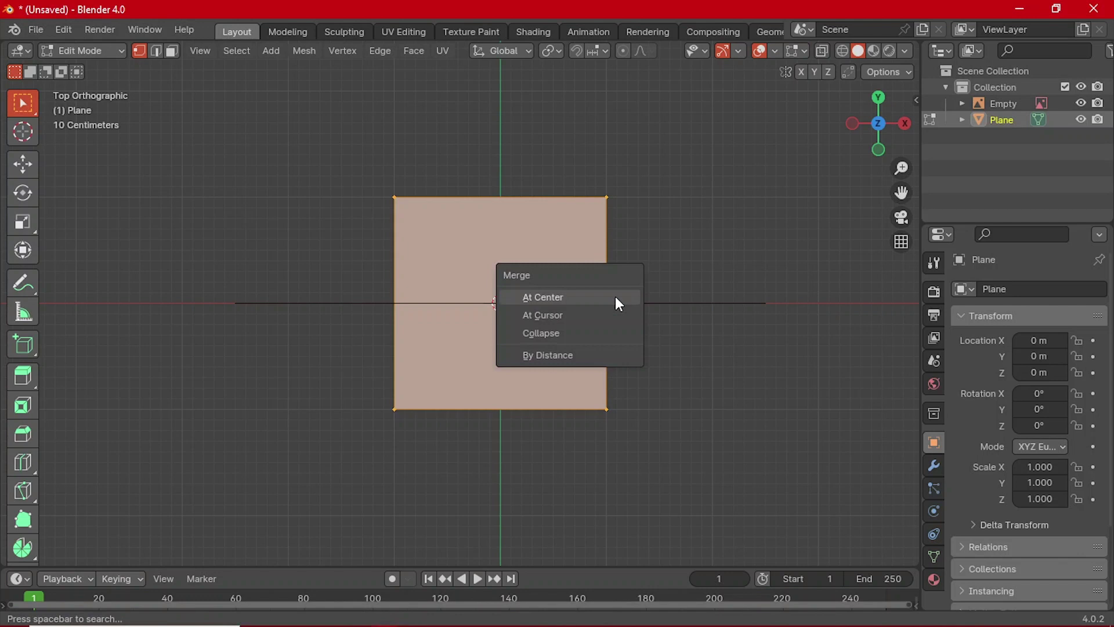
pyautogui.click(563, 297)
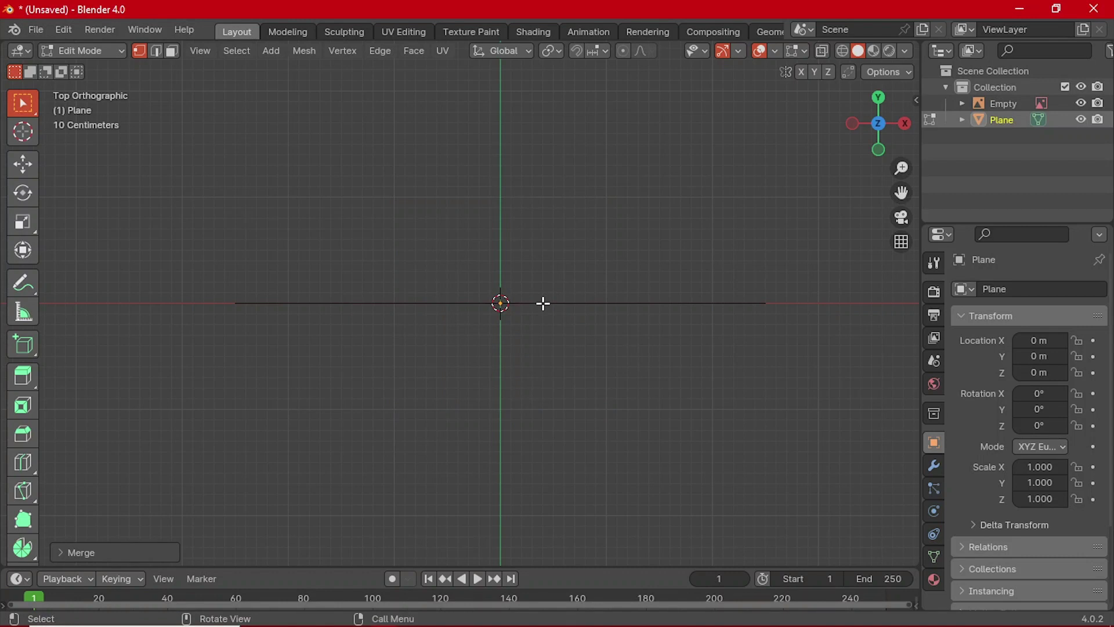
pyautogui.press('`')
pyautogui.click(468, 252)
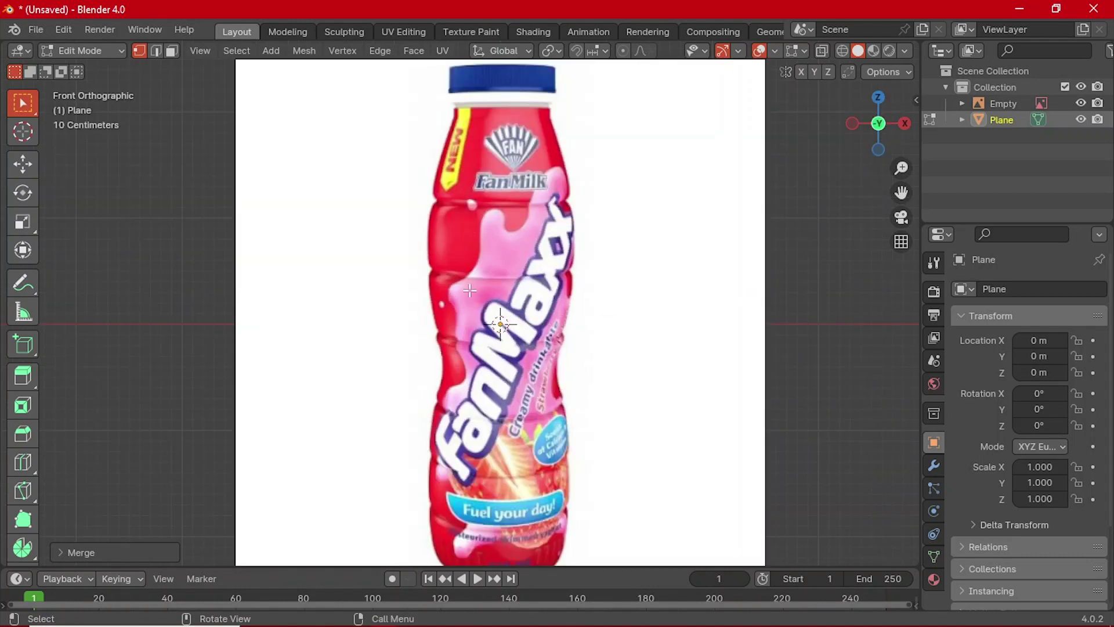
# - Move the merged vertex along X onto the bottle's left outline
pyautogui.click(482, 307)
pyautogui.press('g')
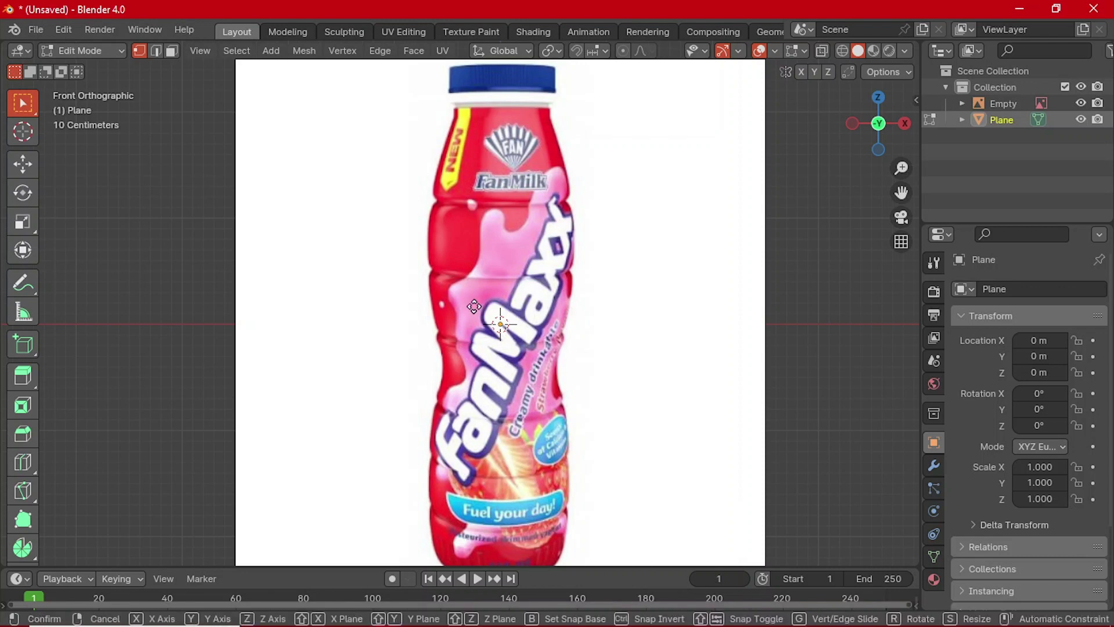
pyautogui.press('x')
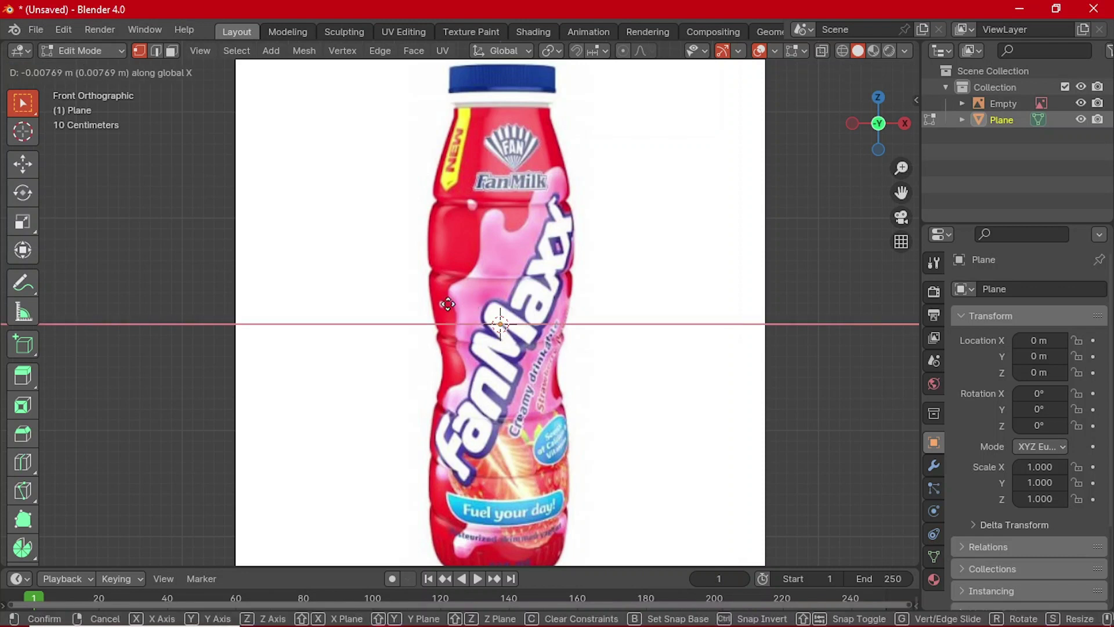
pyautogui.click(410, 302)
pyautogui.scroll(6, 415, 342)
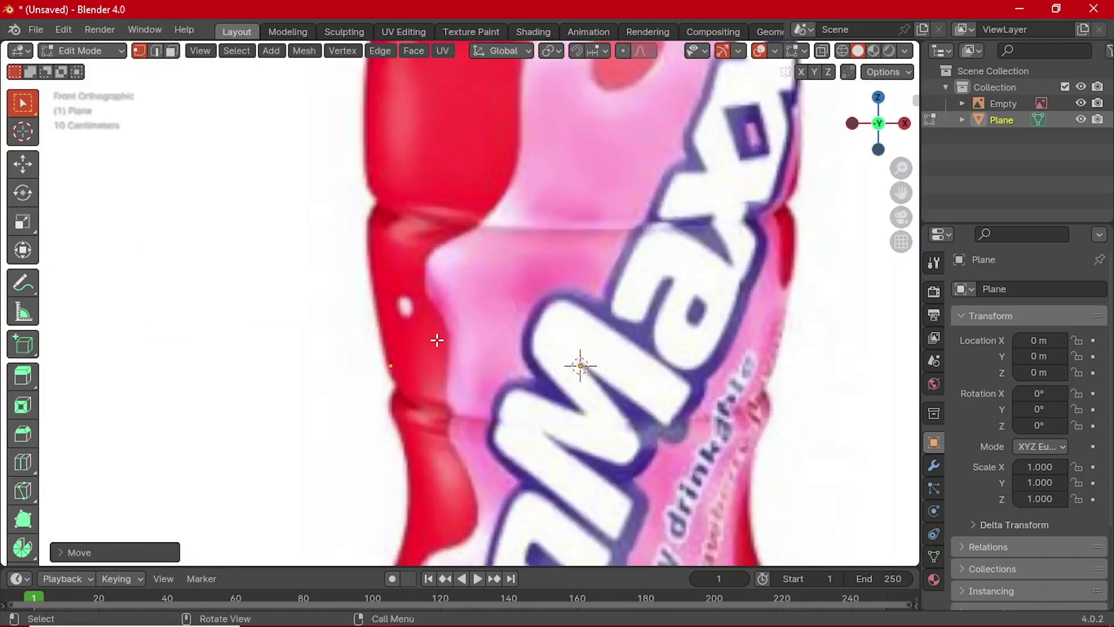
pyautogui.keyDown('shift'); pyautogui.moveTo(416, 342); pyautogui.dragTo(435, 364, button='middle'); pyautogui.keyUp('shift')
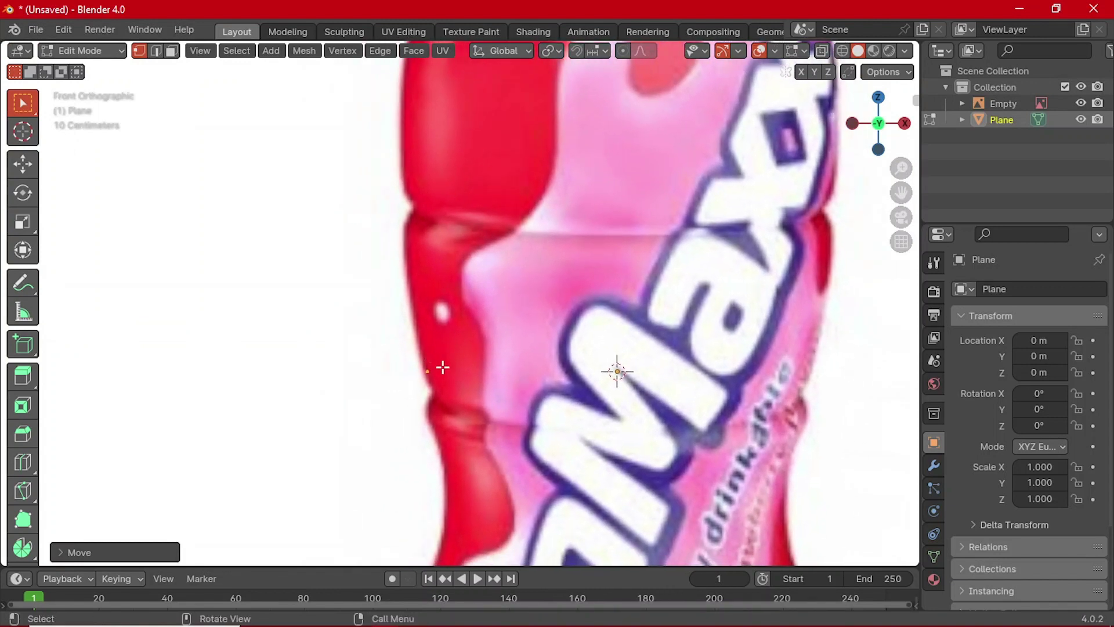
pyautogui.press('g')
pyautogui.press('x')
pyautogui.click(441, 367)
pyautogui.scroll(-4, 459, 354)
pyautogui.keyDown('shift'); pyautogui.scroll(2, 450, 350); pyautogui.keyUp('shift')
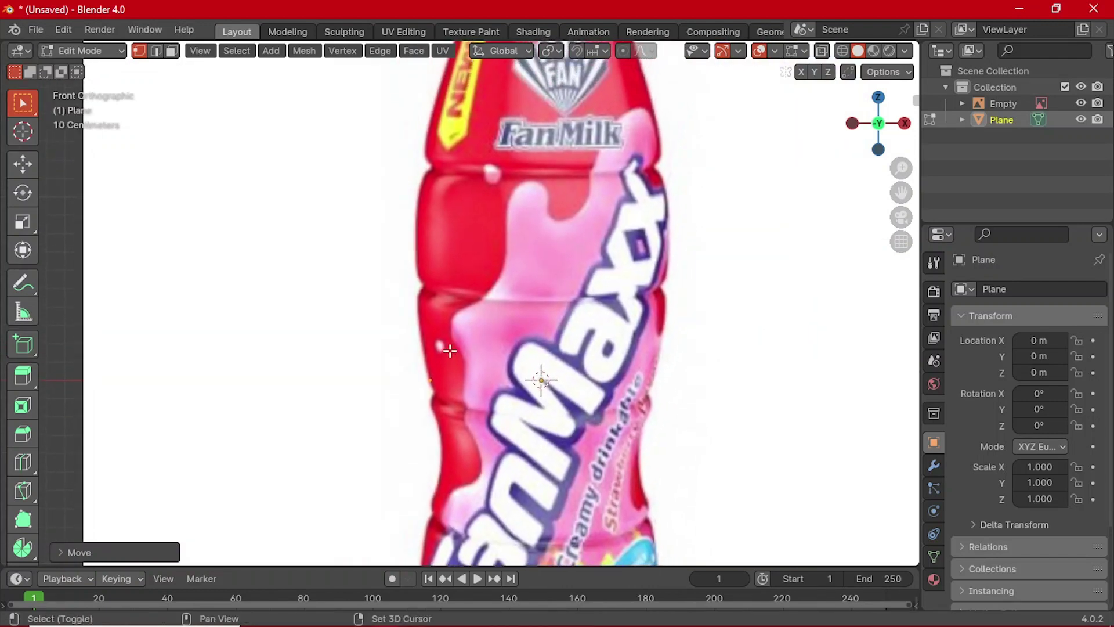
pyautogui.scroll(4, 450, 350)
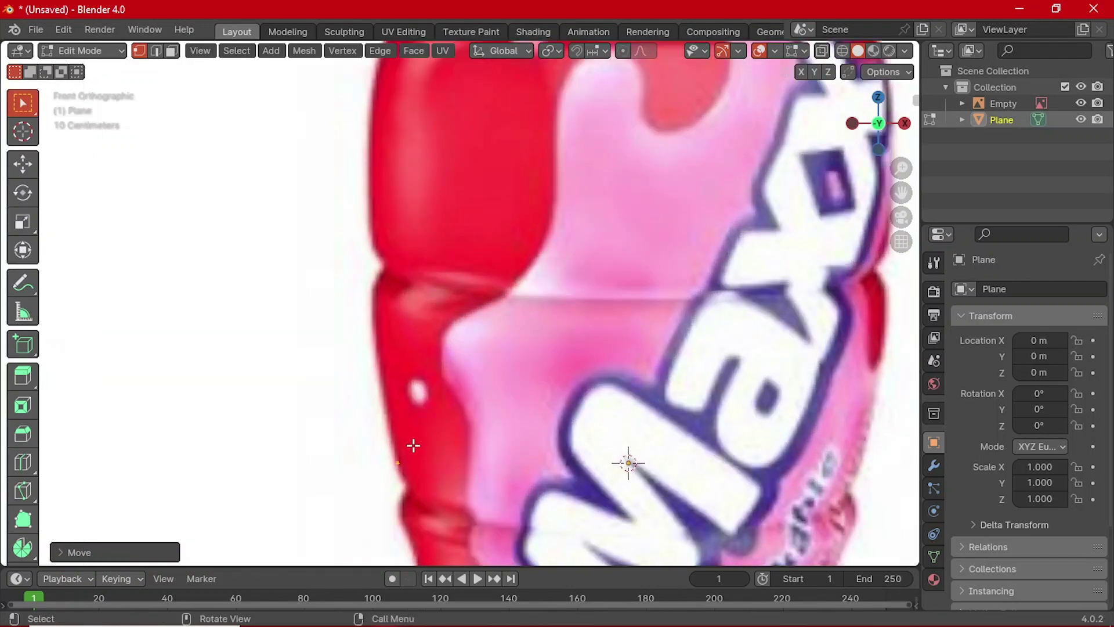
# - Extrude a series of vertices up along the bottle's left outline
pyautogui.press('e')
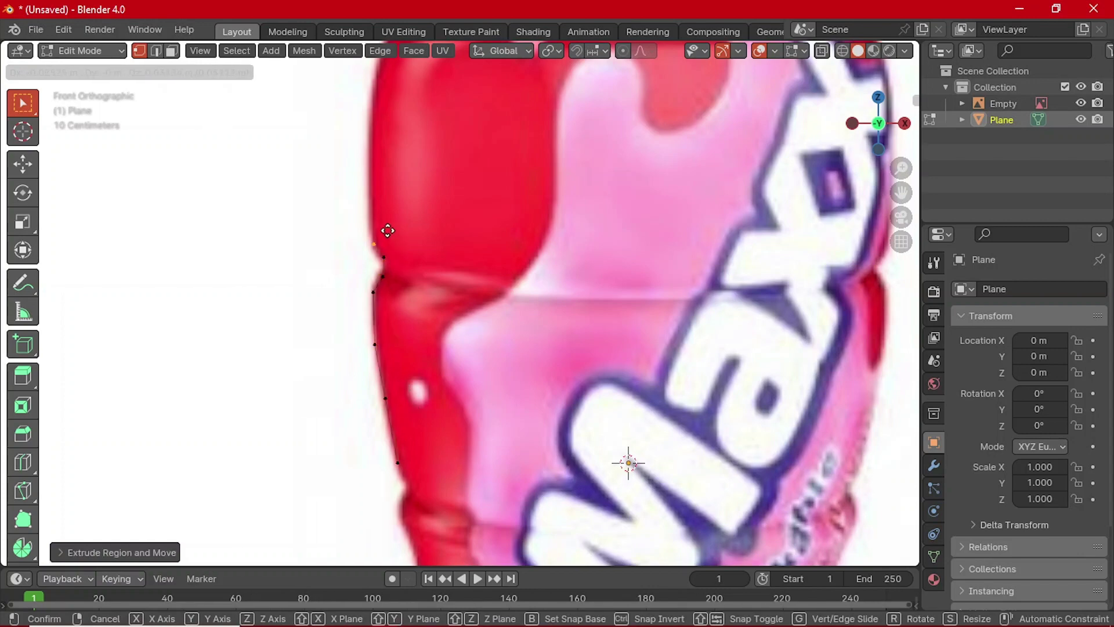
pyautogui.click(385, 228)
pyautogui.keyDown('shift'); pyautogui.scroll(3, 455, 394); pyautogui.keyUp('shift')
pyautogui.press('e')
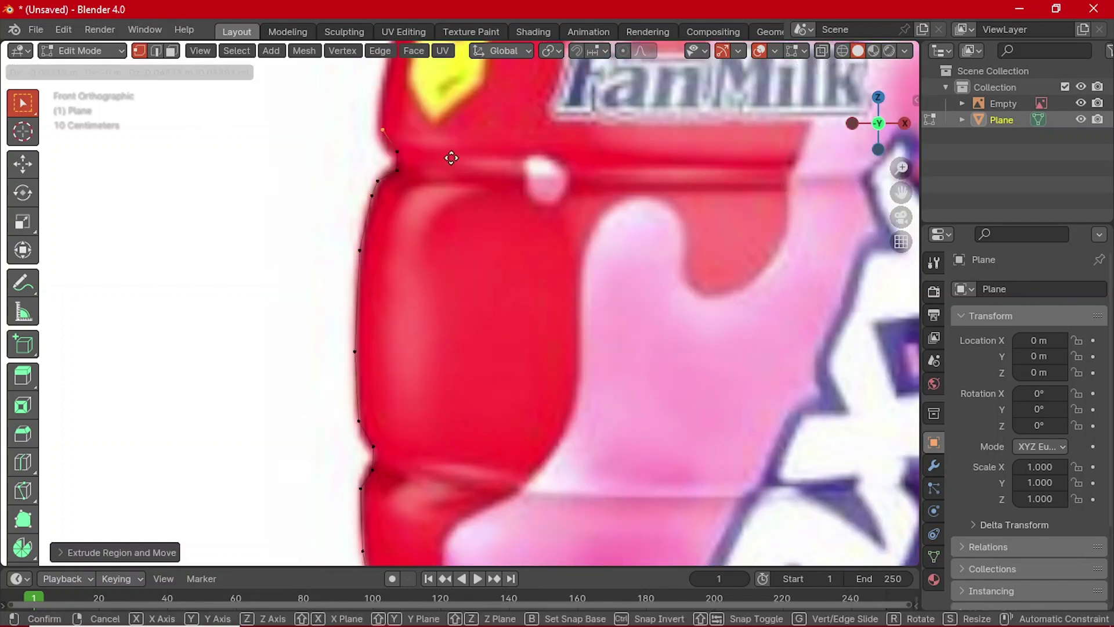
pyautogui.scroll(-2, 468, 257)
pyautogui.keyDown('shift'); pyautogui.scroll(3, 469, 258); pyautogui.keyUp('shift')
pyautogui.scroll(2, 469, 258)
pyautogui.keyDown('shift'); pyautogui.scroll(3, 427, 274); pyautogui.keyUp('shift')
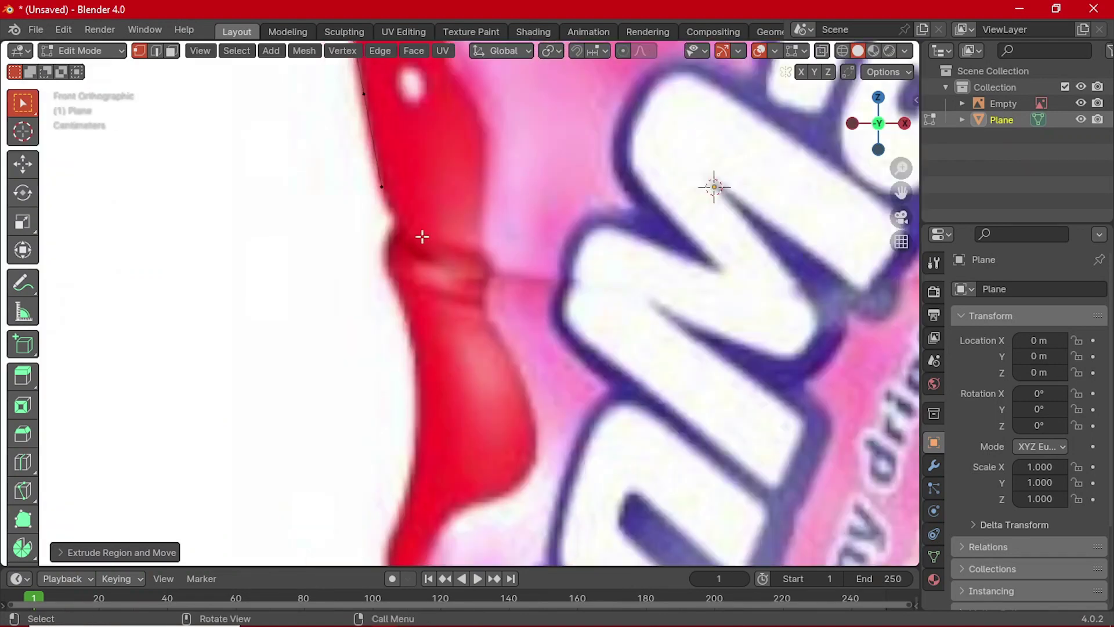
pyautogui.press('e')
pyautogui.click(421, 249)
pyautogui.press('e')
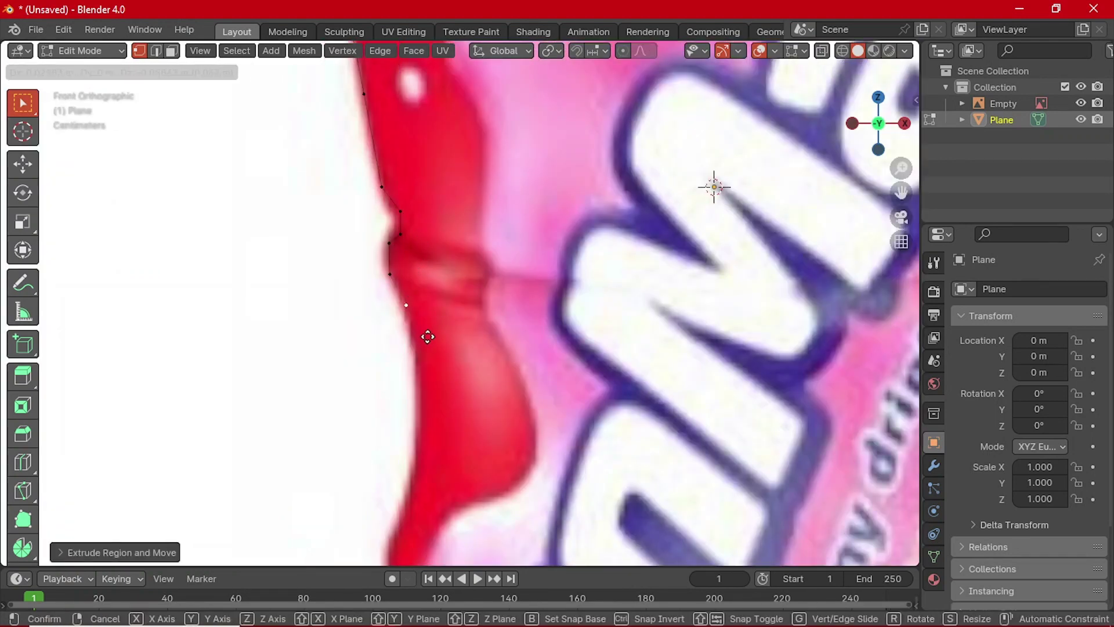
pyautogui.keyDown('shift'); pyautogui.scroll(-3, 428, 336); pyautogui.keyUp('shift')
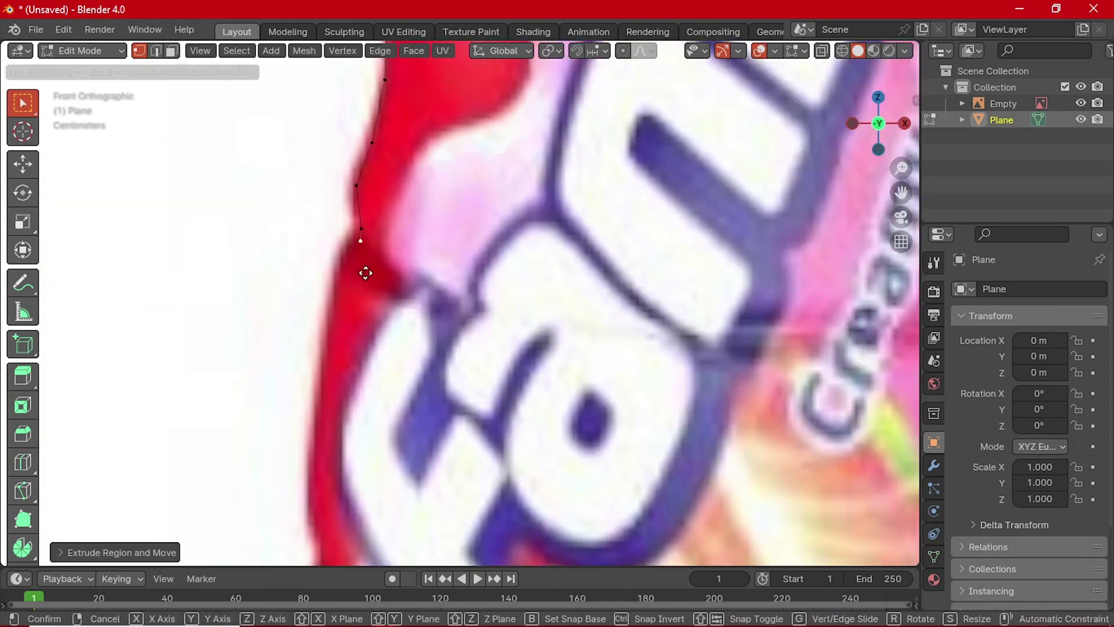
pyautogui.click(331, 350)
pyautogui.press('e')
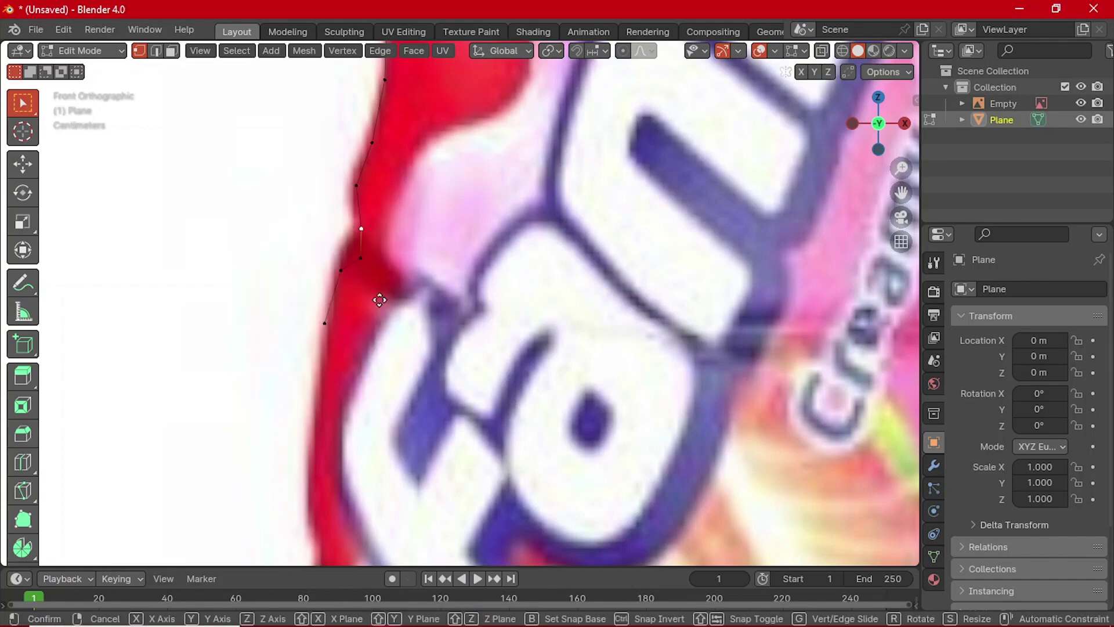
pyautogui.click(360, 256)
pyautogui.press('e')
pyautogui.click(350, 250)
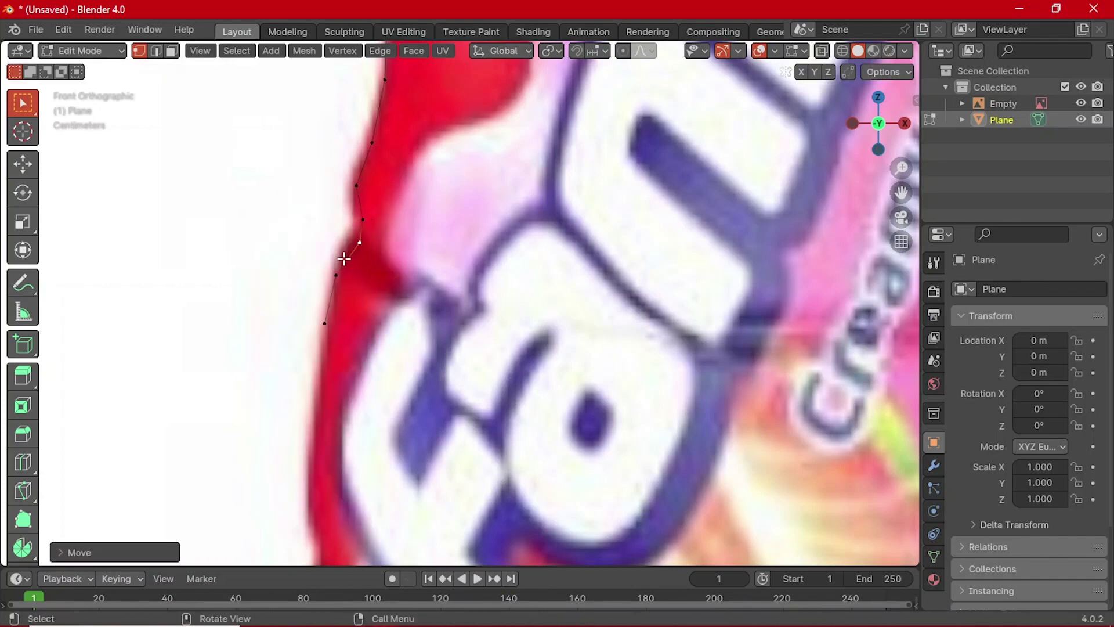
pyautogui.scroll(-3, 337, 297)
pyautogui.press('e')
pyautogui.click(367, 348)
pyautogui.scroll(2, 368, 269)
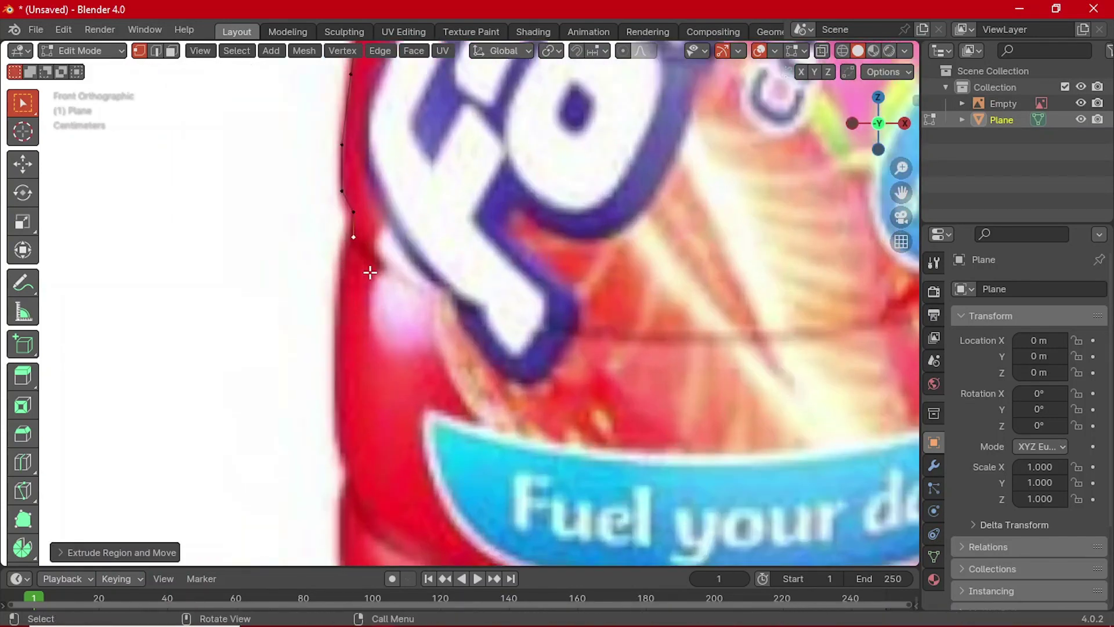
pyautogui.moveTo(368, 269)
pyautogui.keyDown('shift'); pyautogui.mouseDown(button='middle')
pyautogui.moveTo(377, 334)
pyautogui.moveTo(355, 251)
pyautogui.mouseUp(button='middle'); pyautogui.keyUp('shift')
pyautogui.scroll(3, 356, 251)
# - Extrude a vertex along X to mark the bottle's bottom edge
pyautogui.press('e')
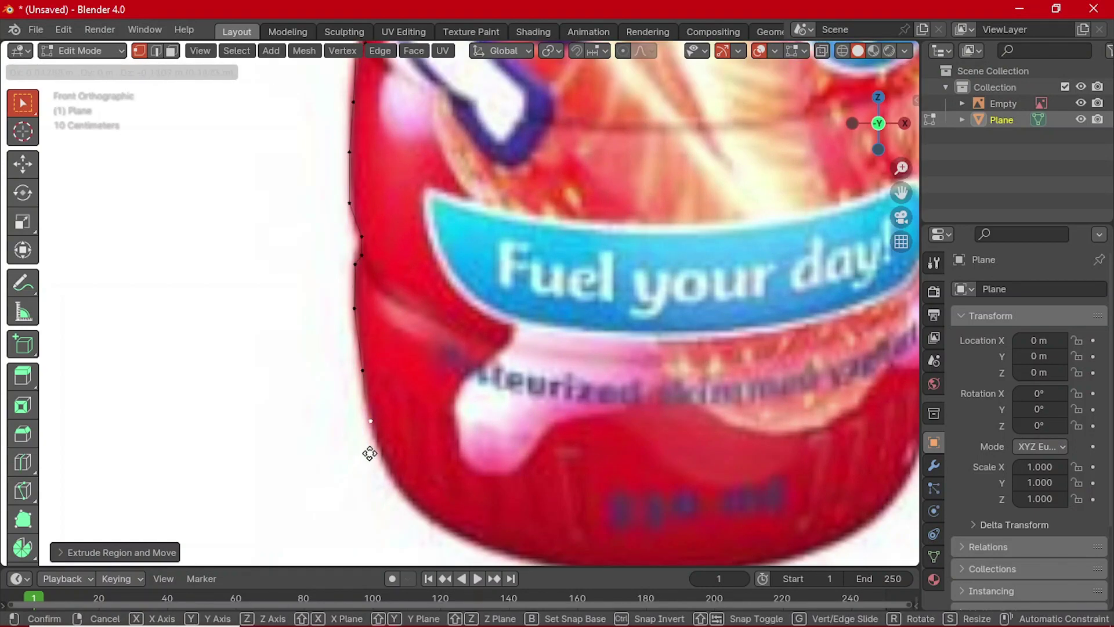
pyautogui.press('x')
pyautogui.scroll(-2, 406, 464)
pyautogui.click(440, 484)
pyautogui.keyDown('shift'); pyautogui.moveTo(590, 448); pyautogui.dragTo(324, 224, button='middle'); pyautogui.keyUp('shift')
pyautogui.click(323, 224)
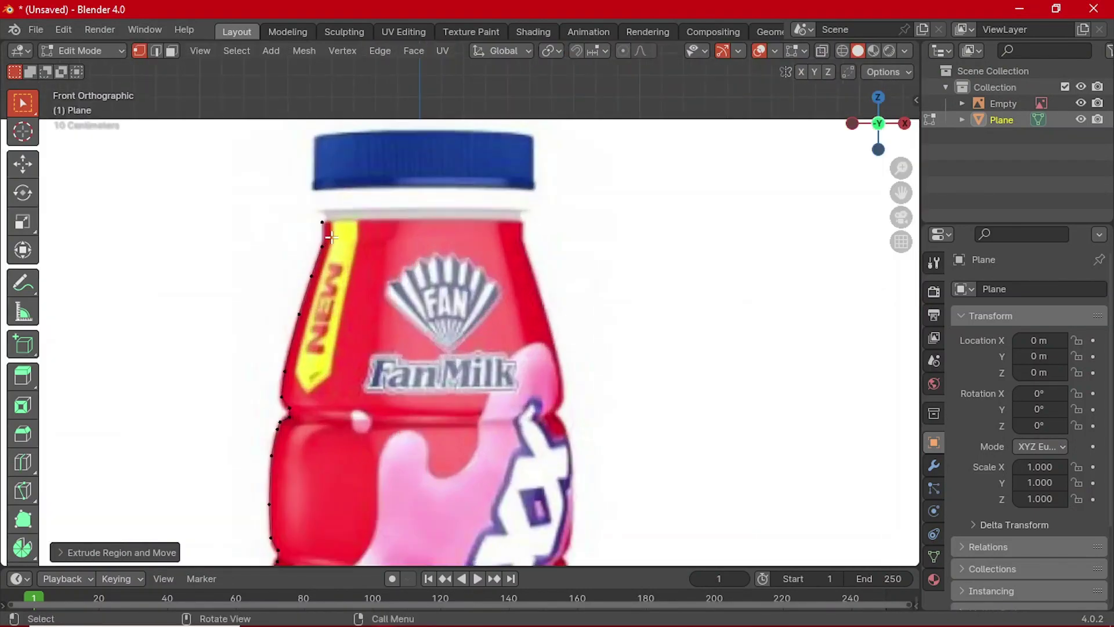
# - Extrude the final outline vertices up to the base of the blue cap and exit Edit Mode
pyautogui.scroll(3, 290, 406)
pyautogui.press('e')
pyautogui.click(290, 405)
pyautogui.press('e')
pyautogui.click(280, 374)
pyautogui.press('e')
pyautogui.click(242, 361)
pyautogui.press('e')
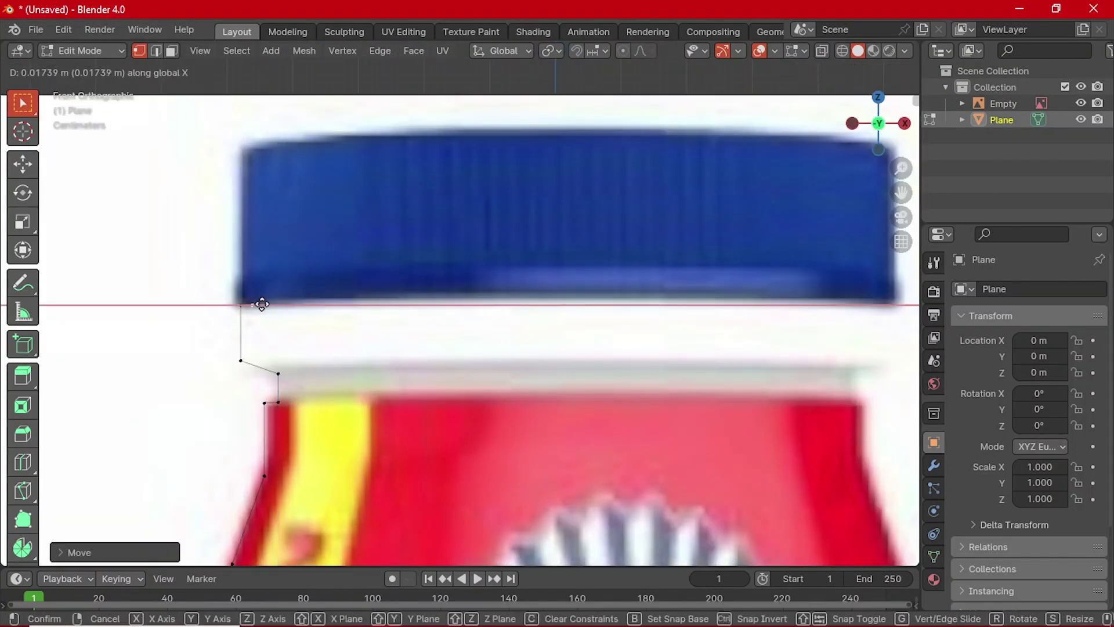
pyautogui.click(245, 306)
pyautogui.press('Tab')
pyautogui.scroll(-6, 440, 377)
# - Orbit the scene to view the reference image from the side
pyautogui.scroll(2, 398, 325)
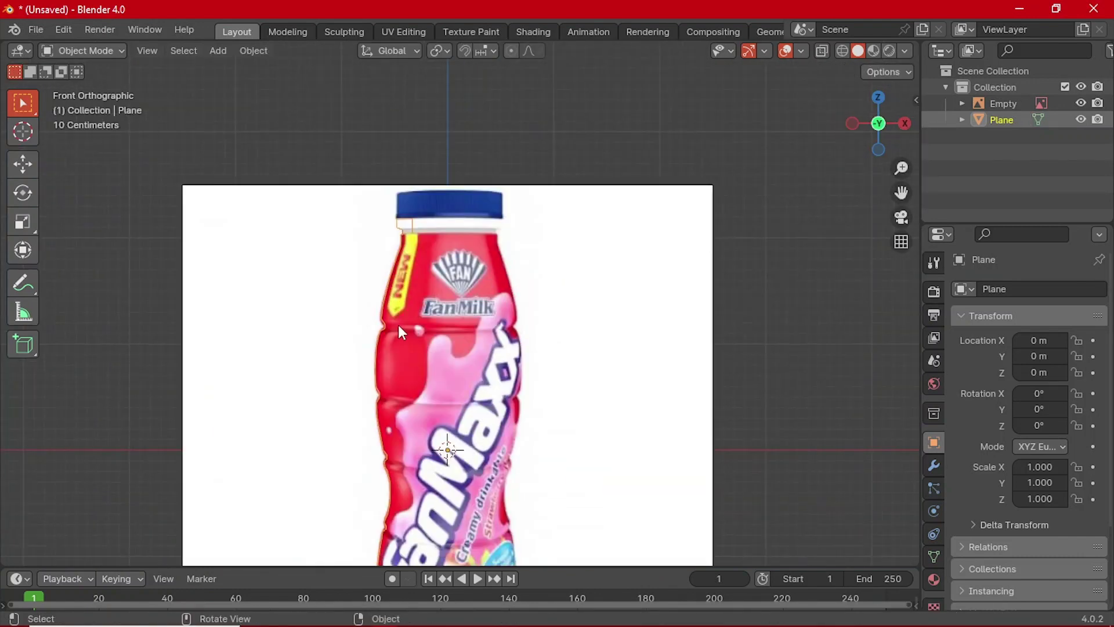
pyautogui.moveTo(378, 332); pyautogui.dragTo(482, 336, button='middle')
pyautogui.click(569, 331)
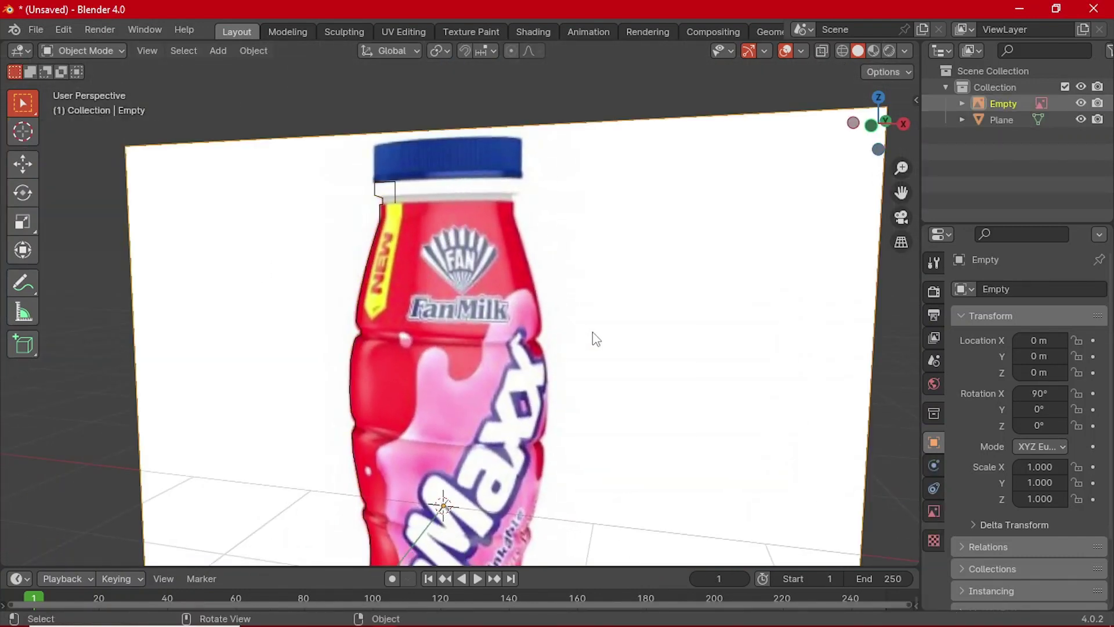
pyautogui.moveTo(591, 336); pyautogui.dragTo(472, 368, button='middle')
pyautogui.scroll(-4, 472, 368)
pyautogui.click(23, 163)
pyautogui.moveTo(94, 196); pyautogui.dragTo(241, 318, button='middle')
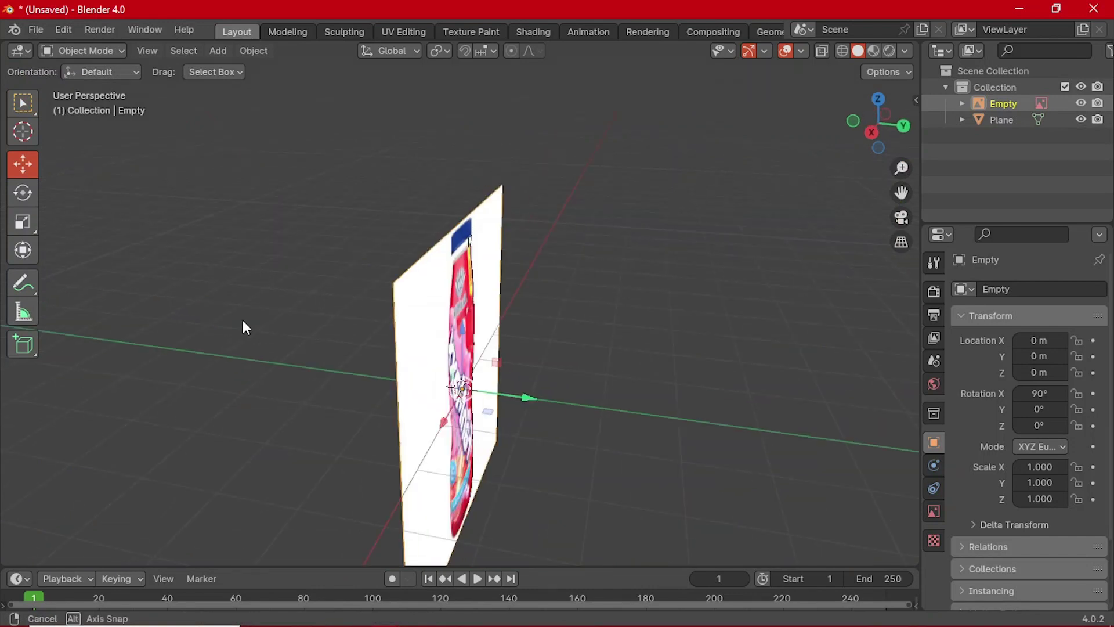
pyautogui.moveTo(524, 399); pyautogui.dragTo(603, 410)
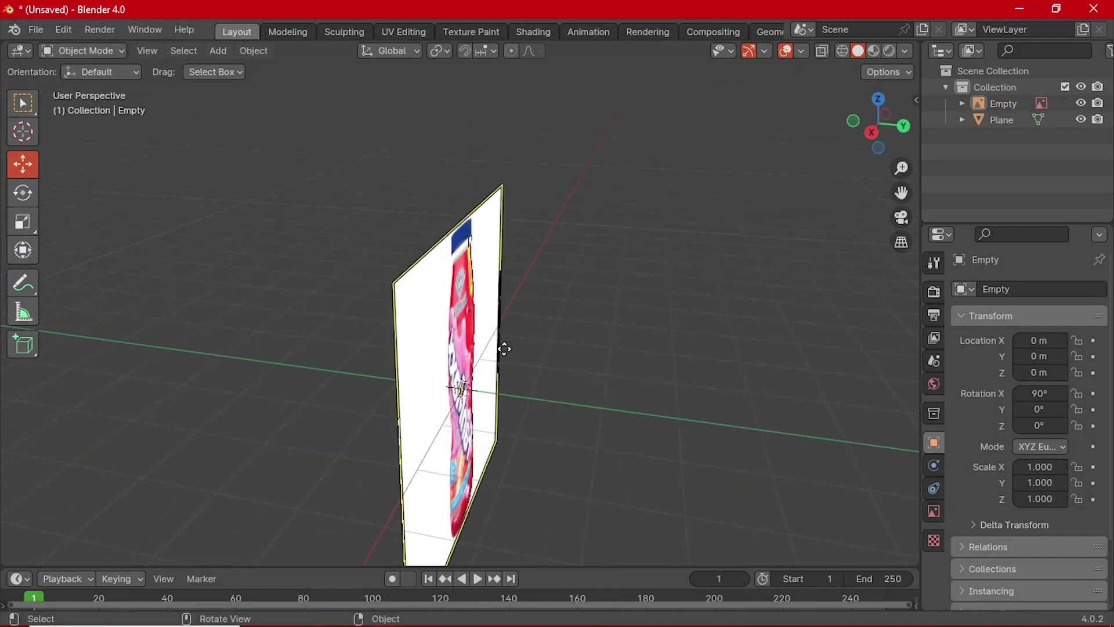
pyautogui.press('x')
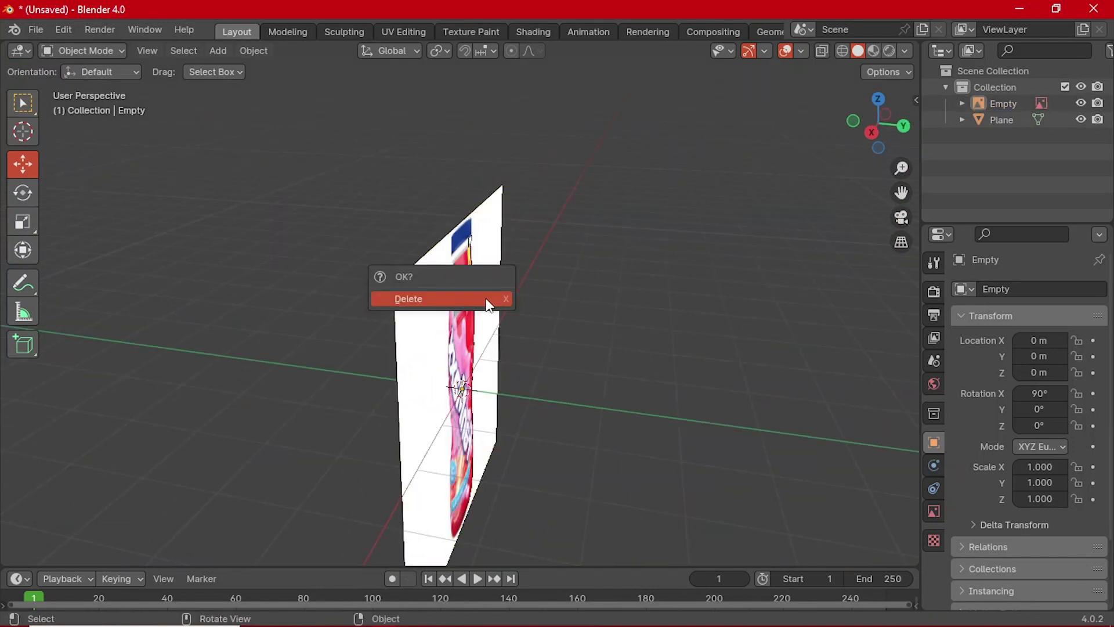
pyautogui.press('Escape')
# - Move the reference image along Y to 3.8071
pyautogui.click(493, 262)
pyautogui.press('g')
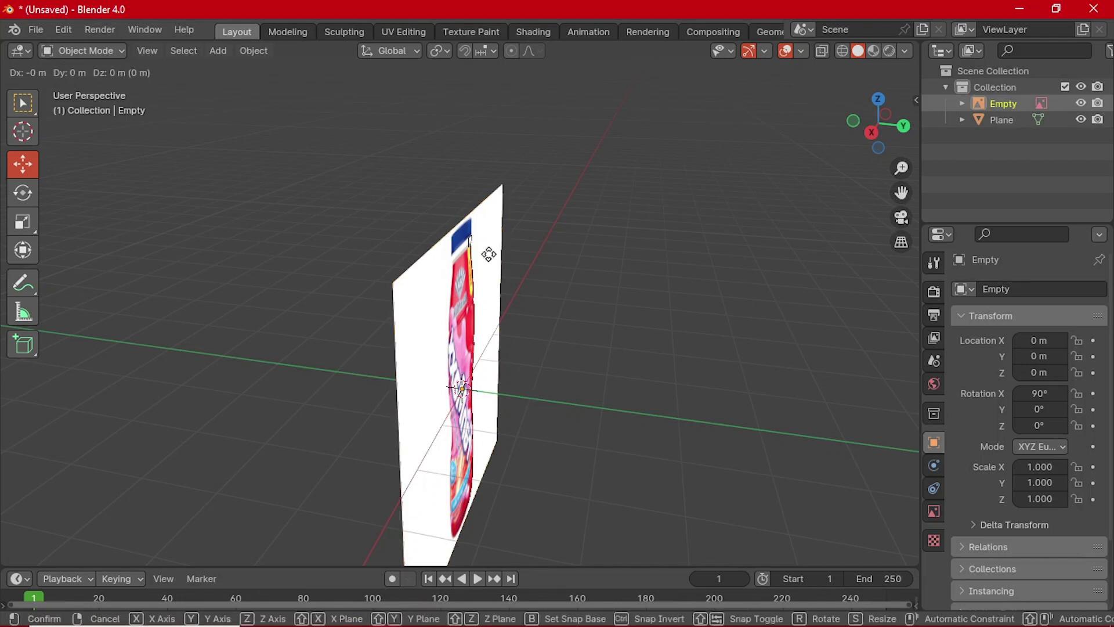
pyautogui.press('y')
pyautogui.click(766, 345)
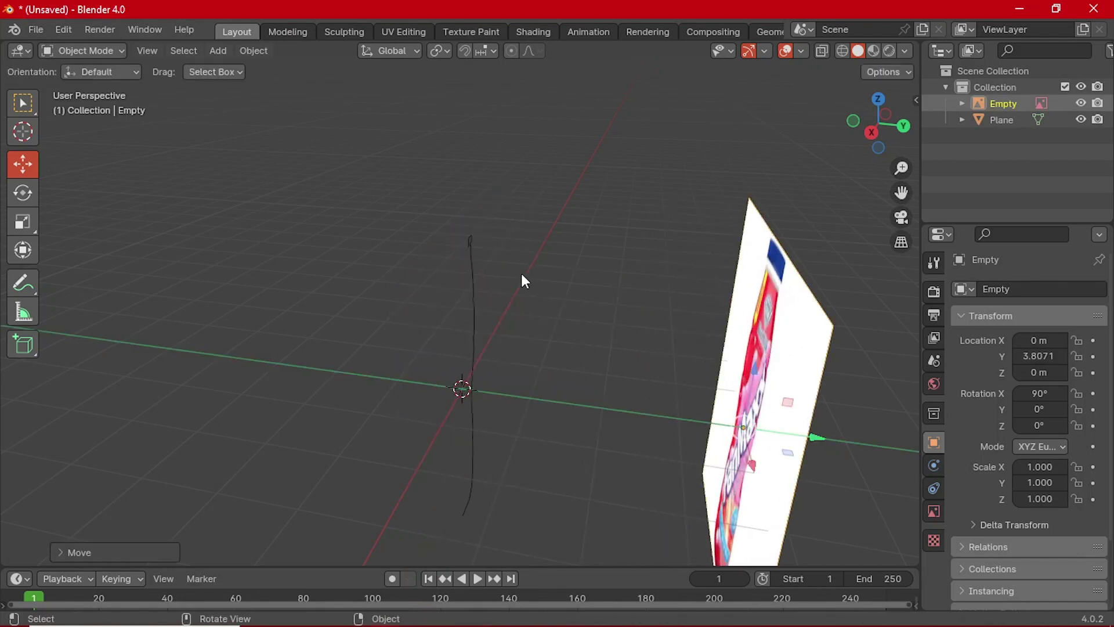
# - Return to front orthographic view and hide the reference image
pyautogui.click(473, 265)
pyautogui.moveTo(472, 265); pyautogui.dragTo(470, 356, button='middle')
pyautogui.press('`')
pyautogui.click(392, 304)
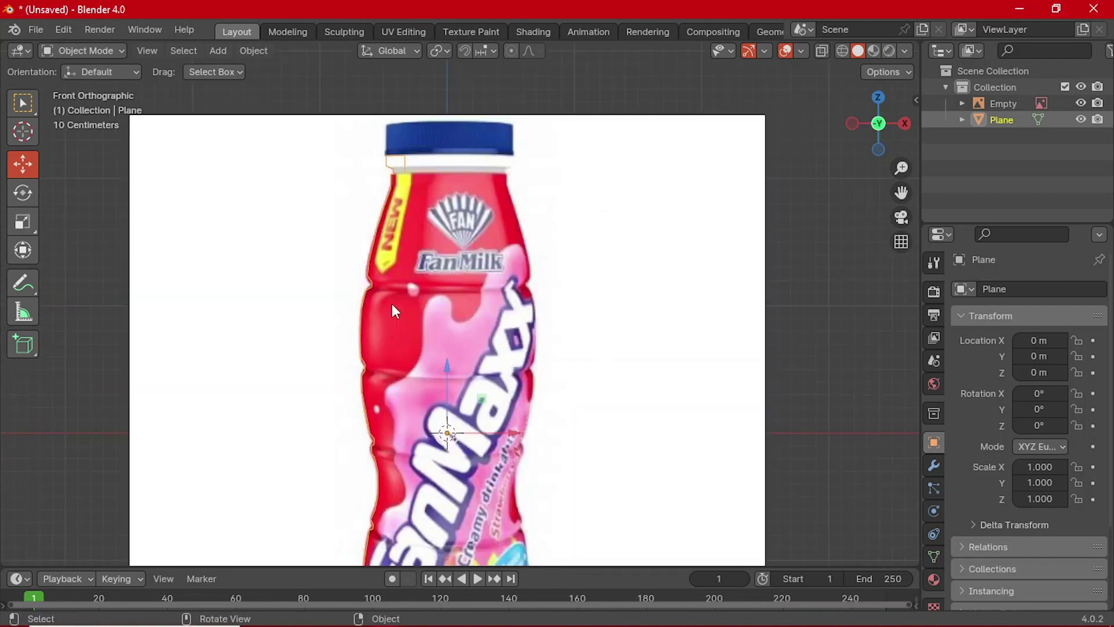
pyautogui.scroll(-2, 388, 305)
pyautogui.click(574, 329)
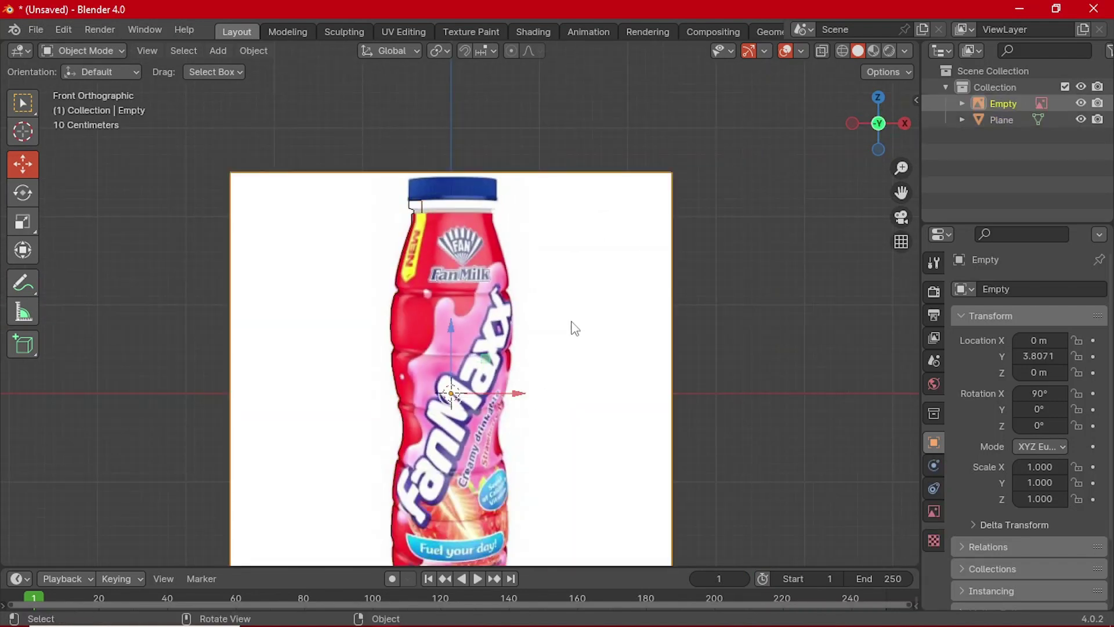
pyautogui.scroll(-2, 554, 362)
pyautogui.keyDown('shift'); pyautogui.moveTo(536, 358); pyautogui.dragTo(474, 315, button='middle'); pyautogui.keyUp('shift')
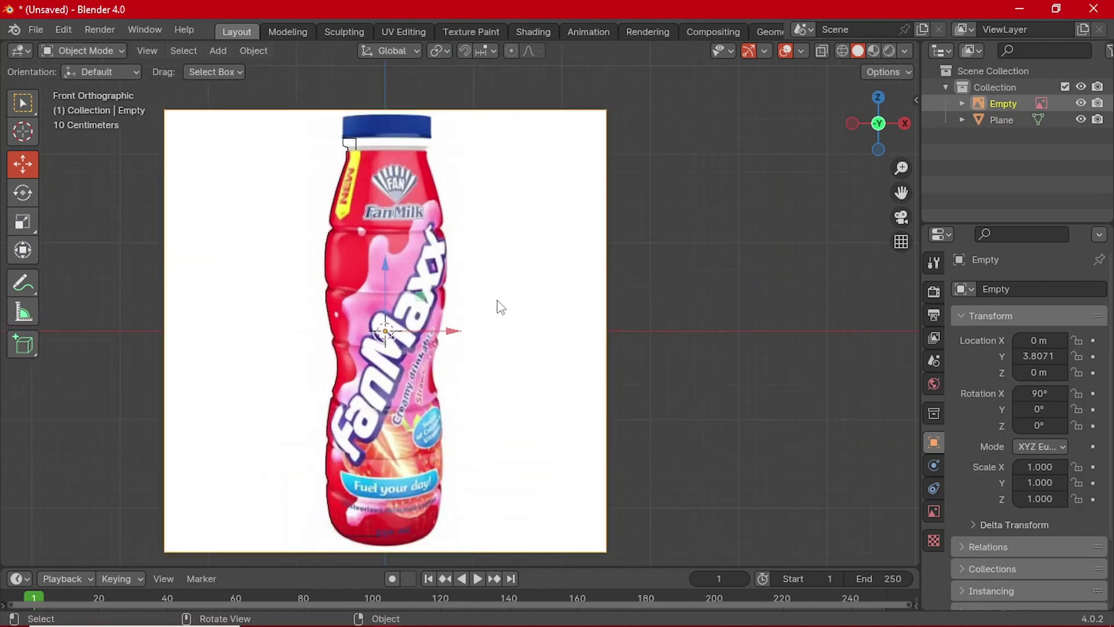
pyautogui.press('h')
pyautogui.scroll(1, 360, 395)
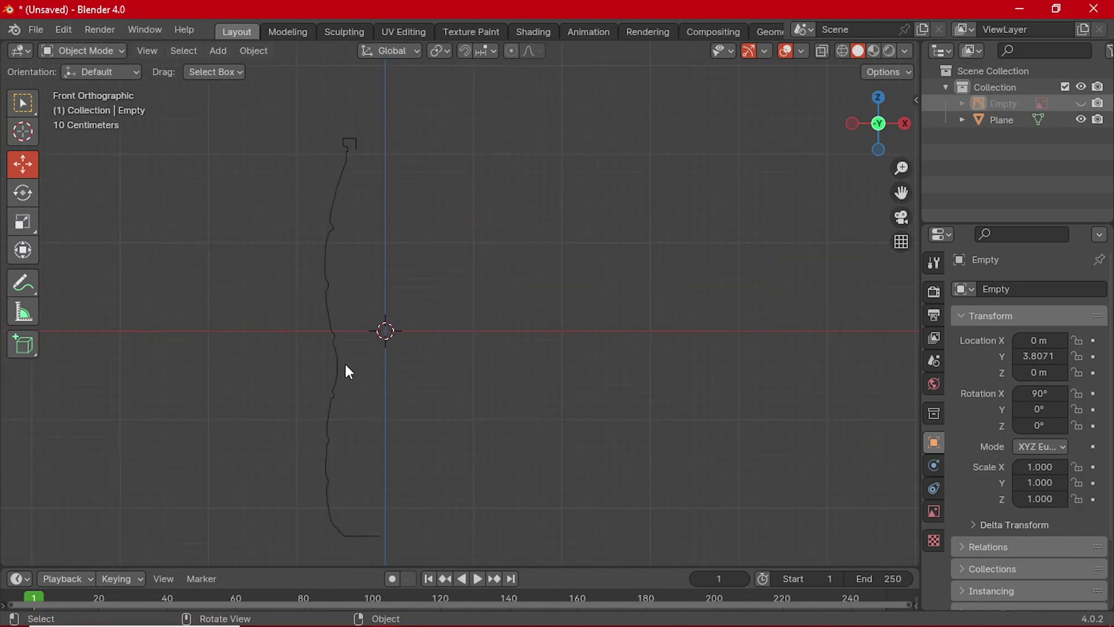
# - Add a Screw modifier to the traced Plane outline to revolve it 360° around Z
pyautogui.click(332, 334)
pyautogui.scroll(1, 343, 428)
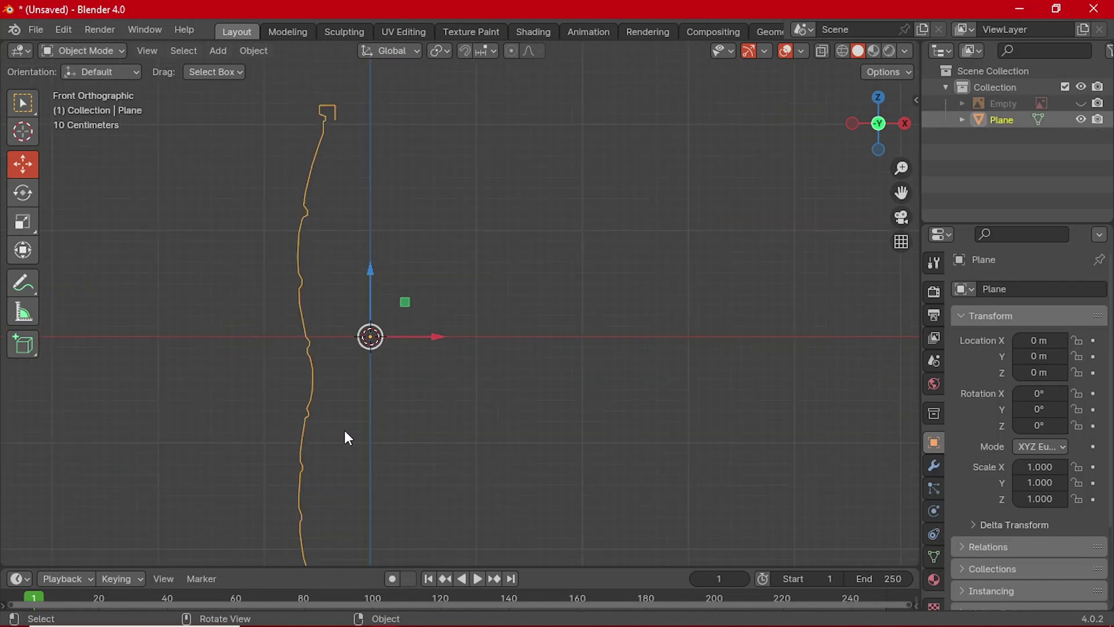
pyautogui.scroll(-2, 344, 427)
pyautogui.keyDown('shift'); pyautogui.moveTo(341, 436); pyautogui.dragTo(341, 422, button='middle'); pyautogui.keyUp('shift')
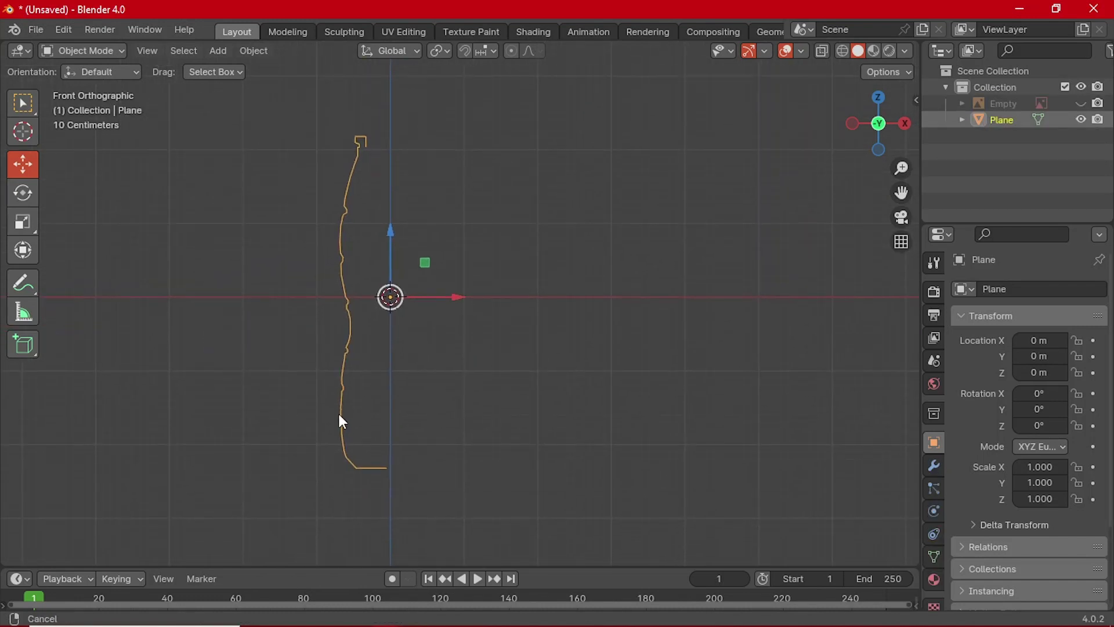
pyautogui.click(931, 466)
pyautogui.click(1017, 291)
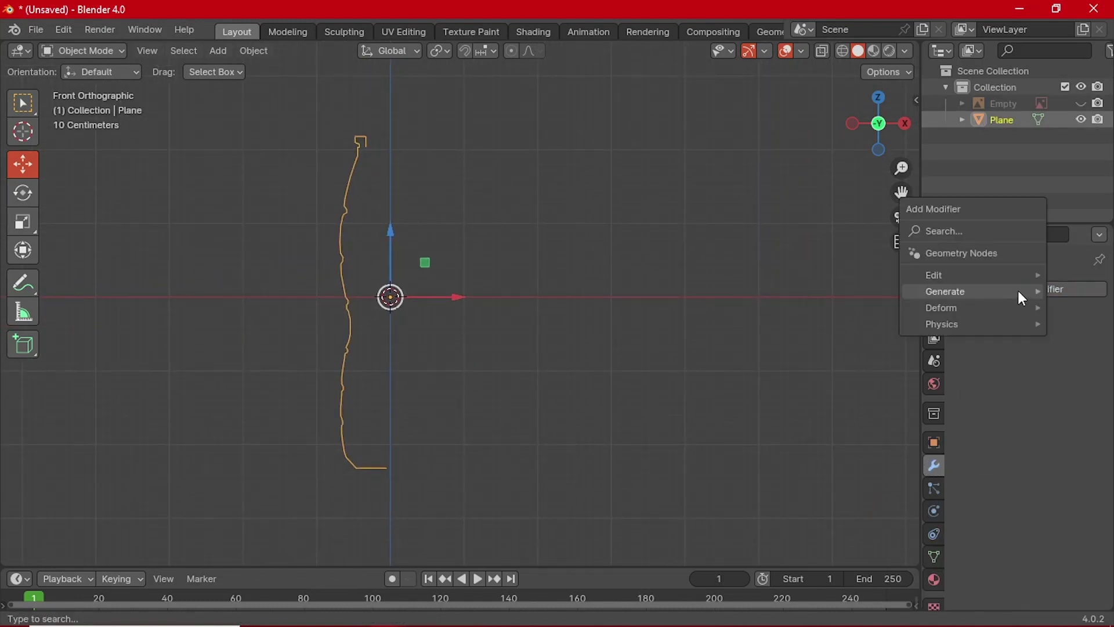
pyautogui.moveTo(991, 292)
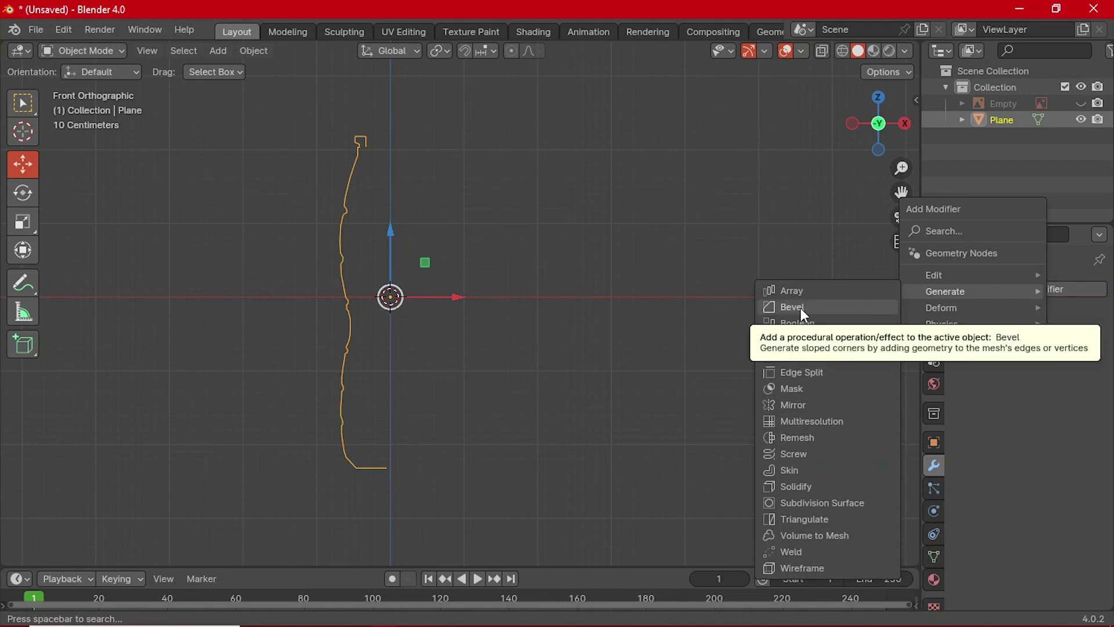
pyautogui.click(822, 455)
# - Pan and zoom the viewport to frame the revolved, ridged bottle body
pyautogui.scroll(-1, 418, 253)
pyautogui.scroll(2, 361, 298)
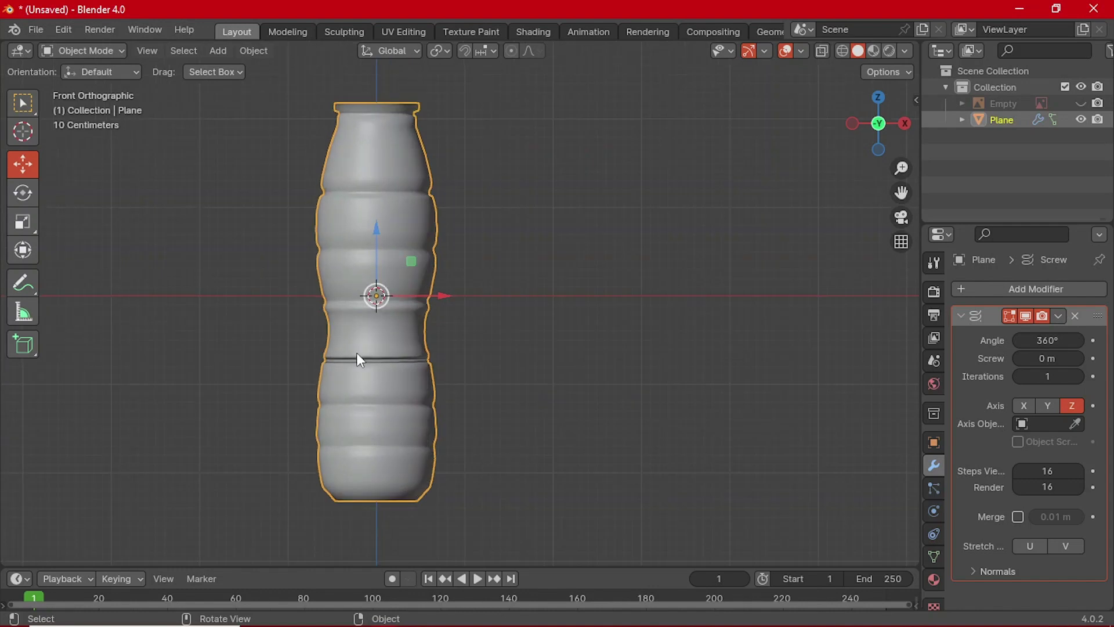
pyautogui.keyDown('shift'); pyautogui.moveTo(356, 353); pyautogui.dragTo(470, 378, button='middle'); pyautogui.keyUp('shift')
pyautogui.scroll(4, 473, 359)
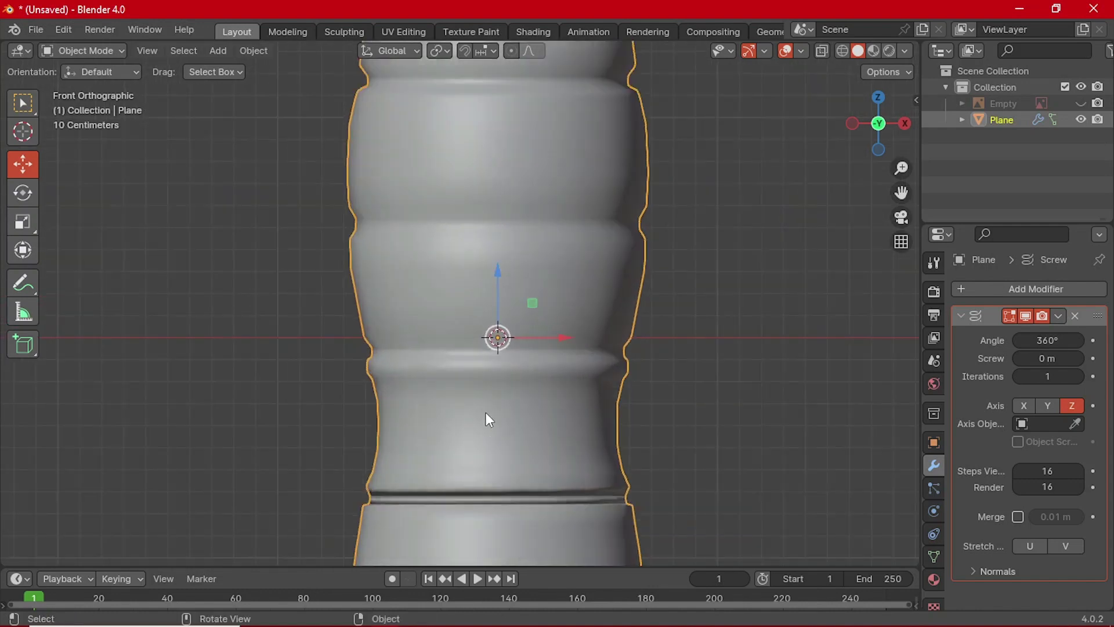
pyautogui.scroll(-4, 486, 383)
pyautogui.keyDown('shift'); pyautogui.moveTo(521, 284); pyautogui.dragTo(516, 373, button='middle'); pyautogui.keyUp('shift')
pyautogui.scroll(-1, 465, 242)
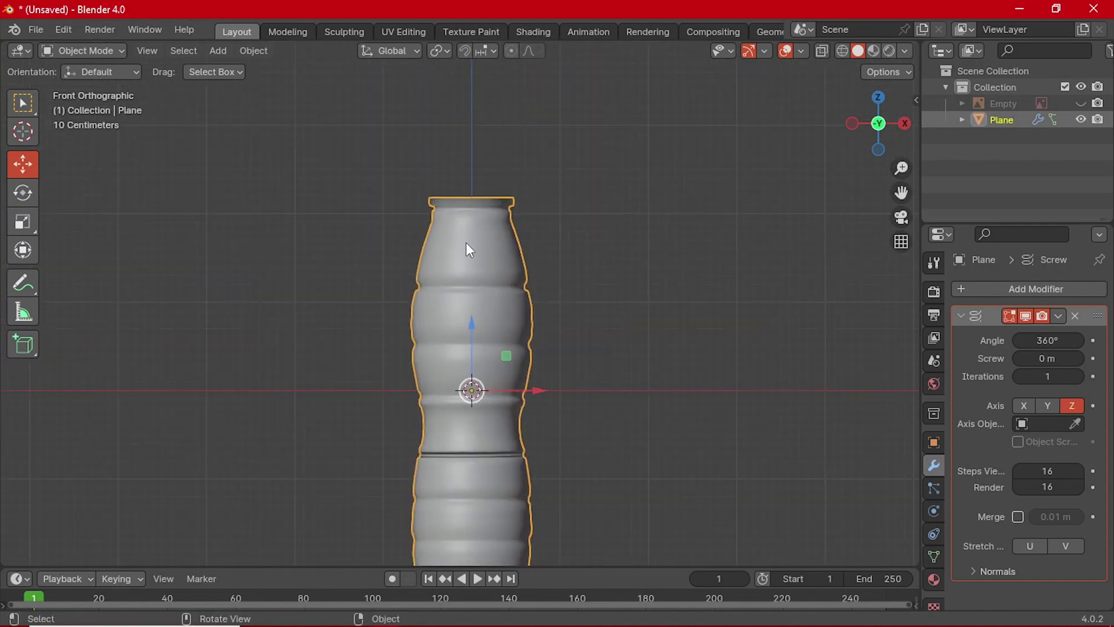
pyautogui.scroll(4, 461, 245)
pyautogui.scroll(-2, 511, 338)
pyautogui.scroll(-1, 497, 348)
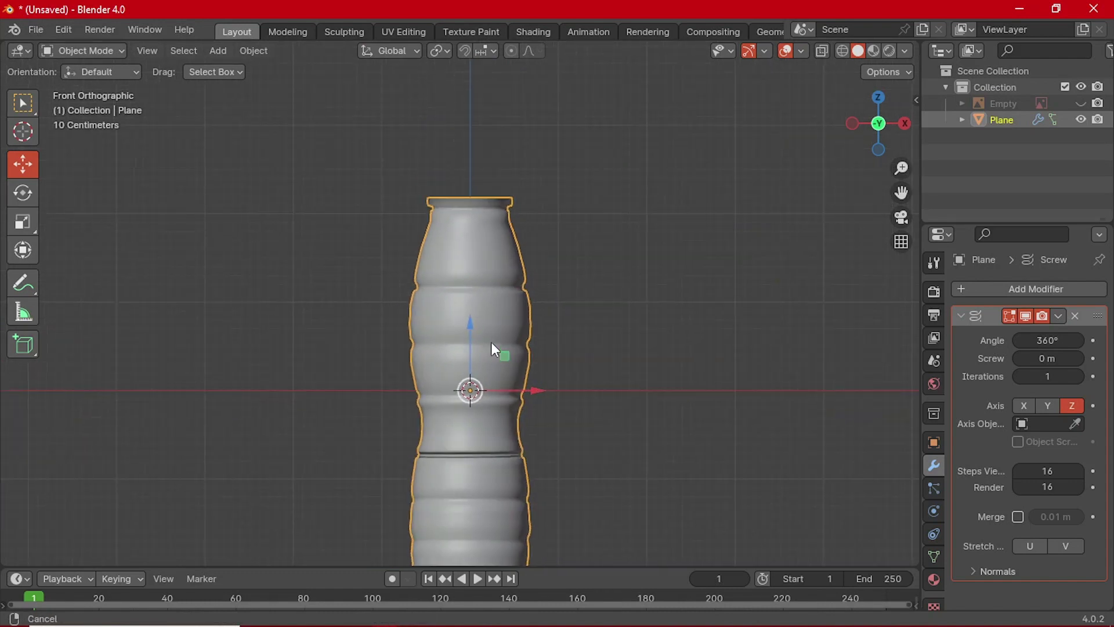
pyautogui.keyDown('shift'); pyautogui.moveTo(467, 424); pyautogui.dragTo(459, 325, button='middle'); pyautogui.keyUp('shift')
pyautogui.scroll(1, 435, 357)
pyautogui.scroll(1, 422, 320)
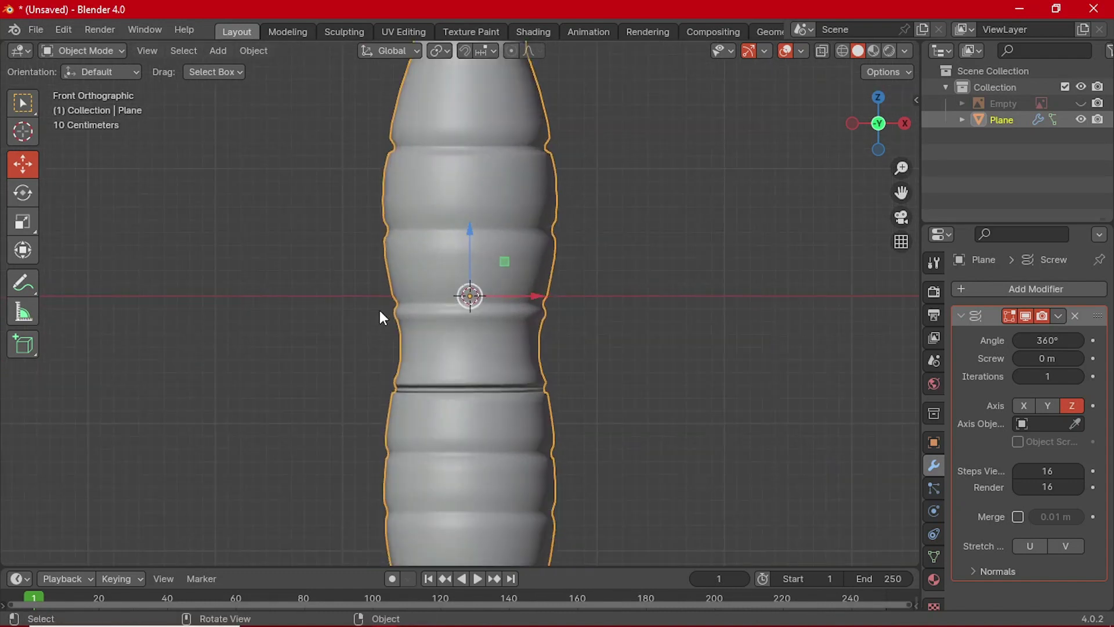
pyautogui.scroll(2, 378, 310)
pyautogui.scroll(1, 372, 293)
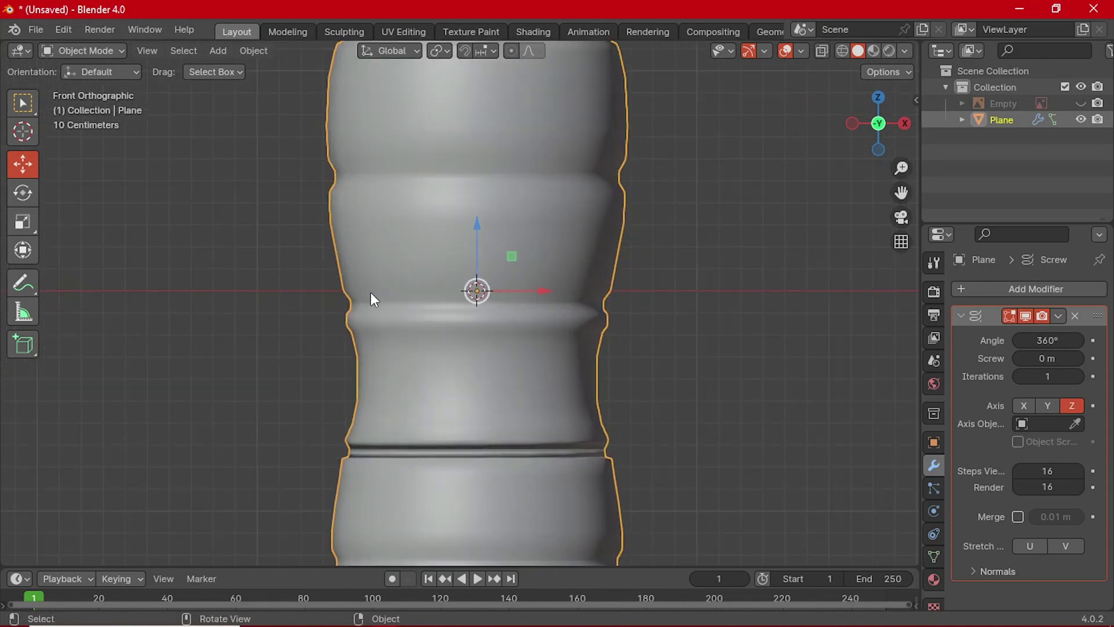
pyautogui.scroll(-2, 371, 293)
pyautogui.keyDown('shift'); pyautogui.moveTo(431, 243); pyautogui.dragTo(427, 363, button='middle'); pyautogui.keyUp('shift')
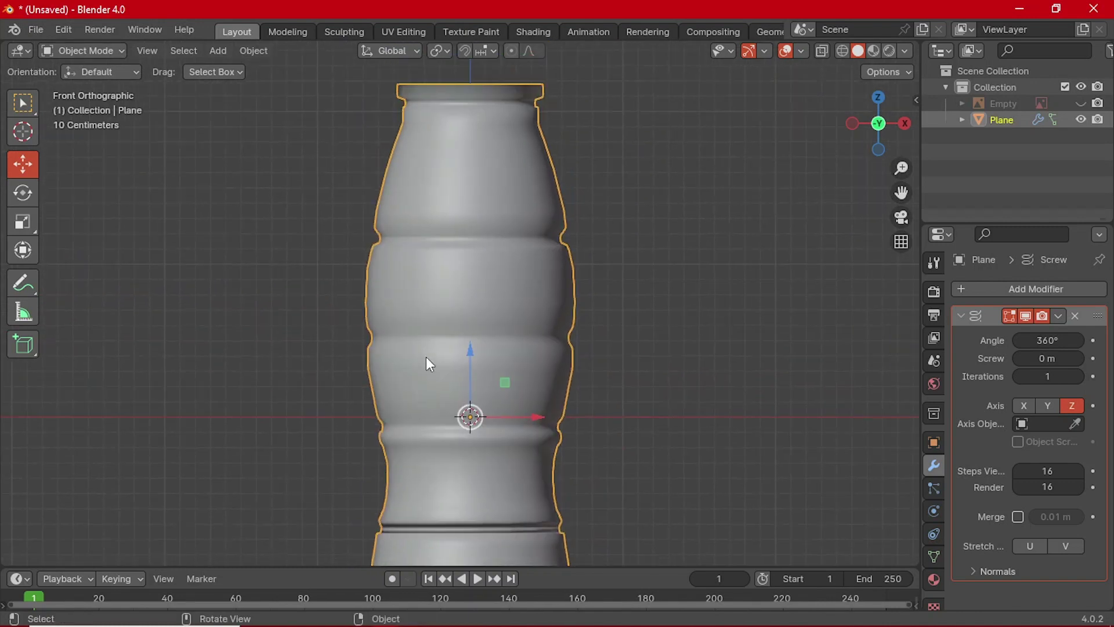
# - Collapse the Screw panel and add a Bevel modifier (0.1 m, 1 segment) to the bottle
pyautogui.click(959, 316)
pyautogui.click(1014, 291)
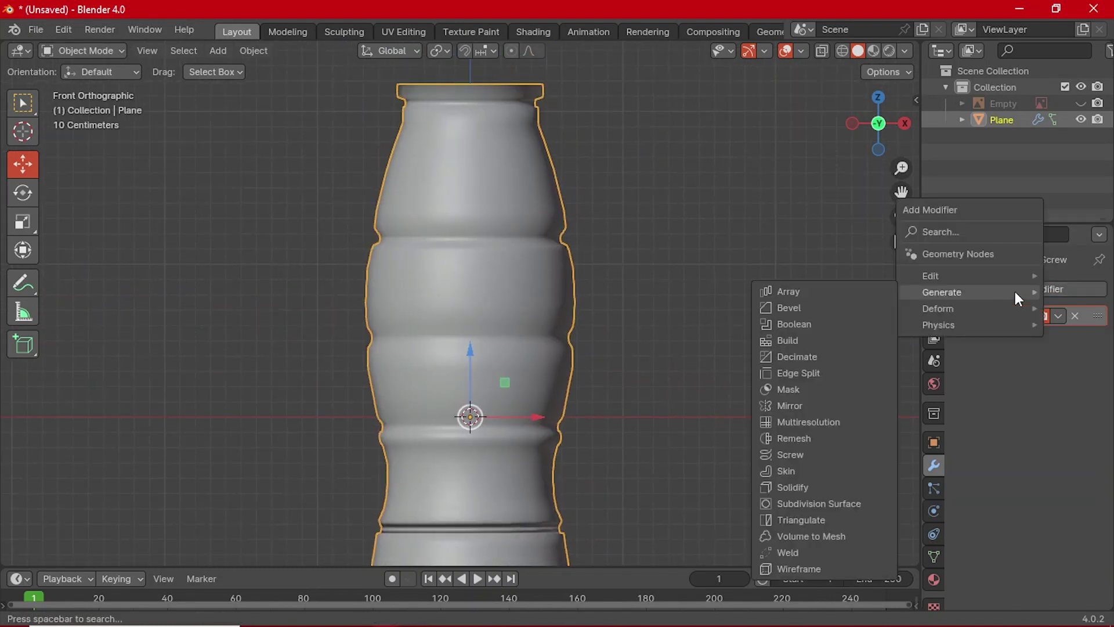
pyautogui.click(848, 308)
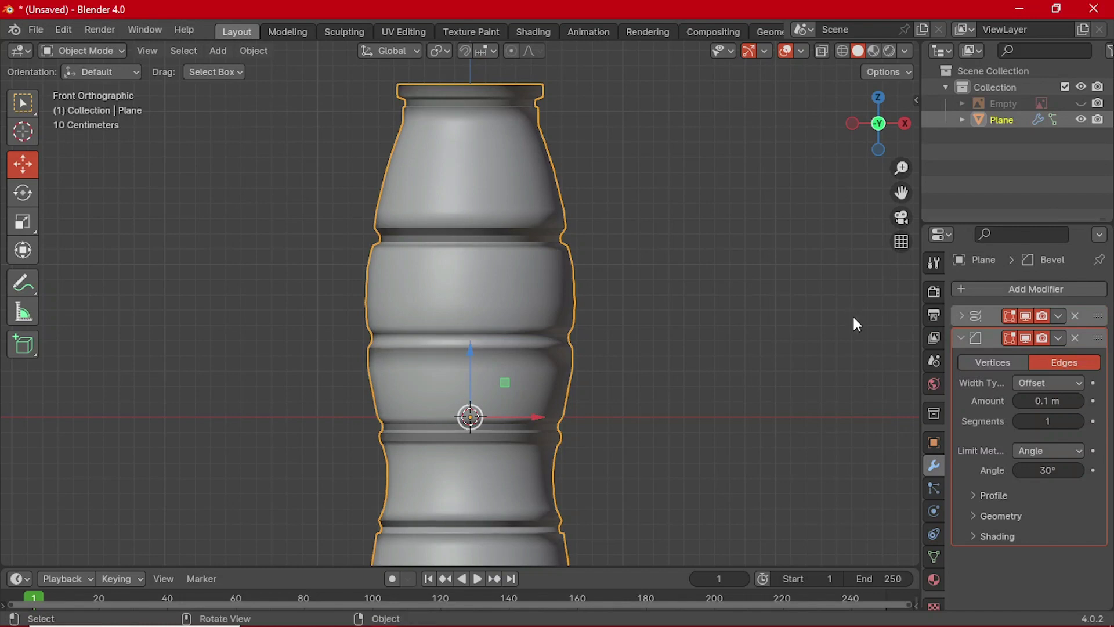
pyautogui.click(963, 338)
# - Add a Catmull-Clark Subdivision Surface modifier to soften the bottle's ridges
pyautogui.click(1021, 290)
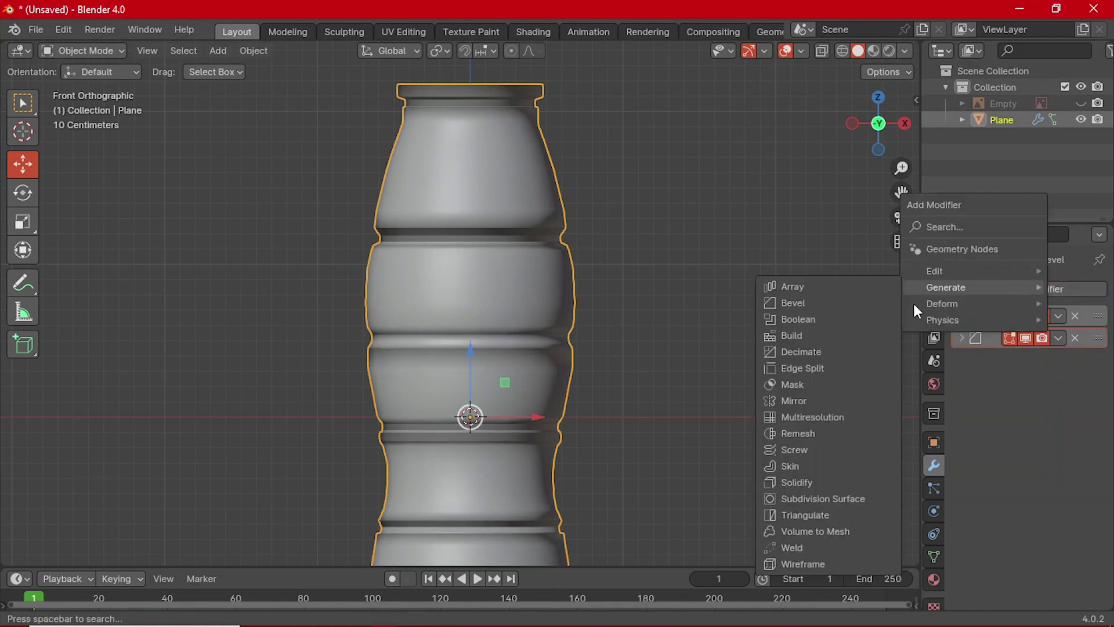
pyautogui.click(860, 499)
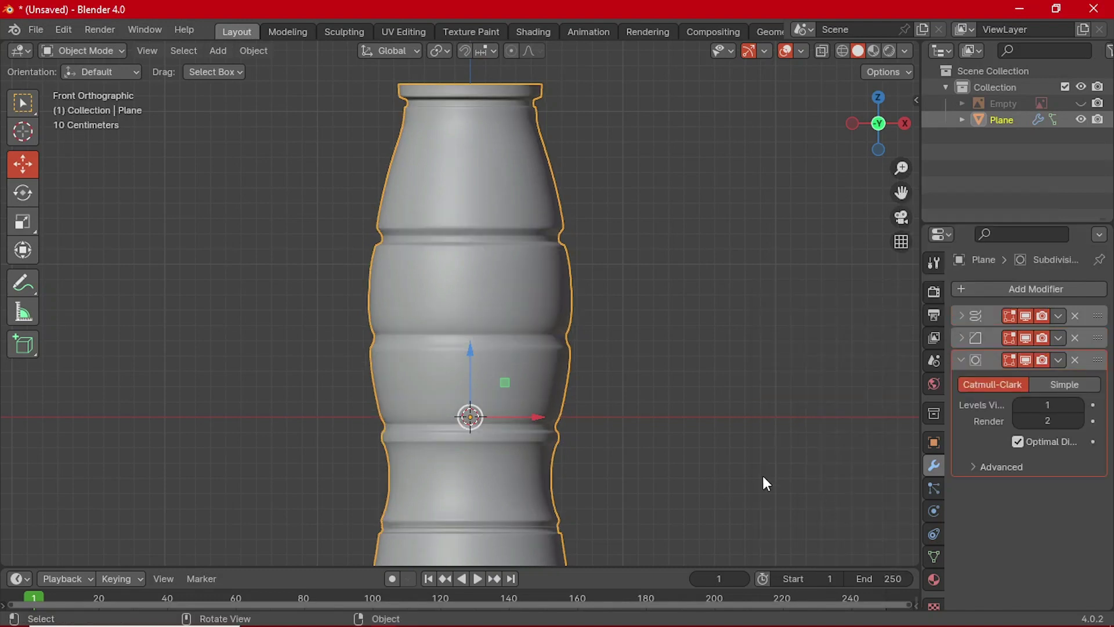
pyautogui.scroll(-4, 565, 384)
pyautogui.scroll(2, 489, 401)
pyautogui.keyDown('shift'); pyautogui.scroll(-3, 490, 402); pyautogui.keyUp('shift')
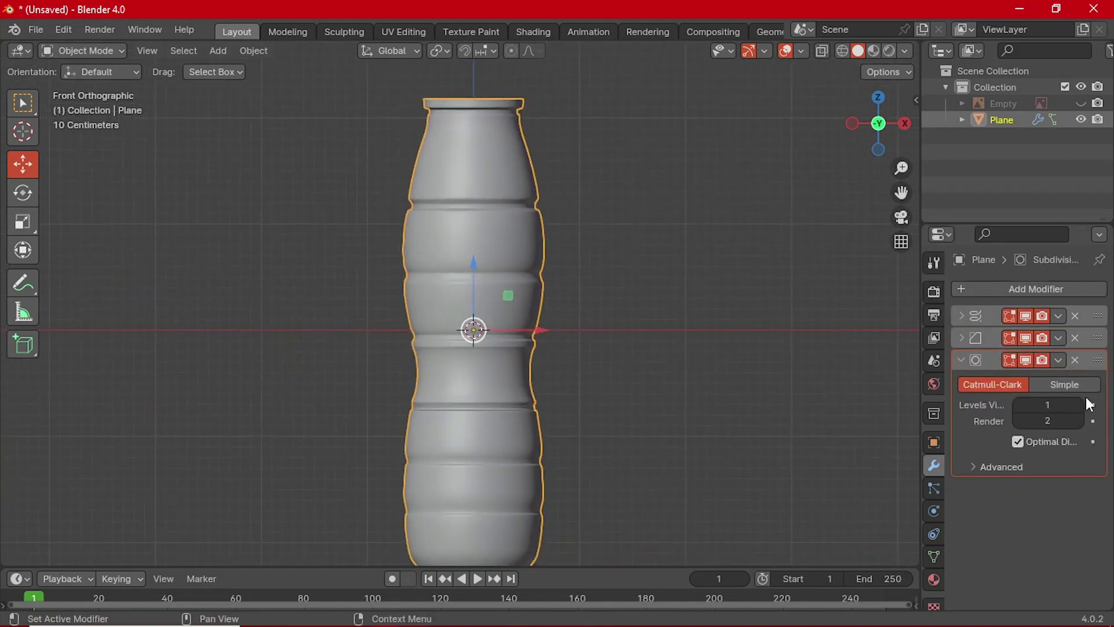
# - Collapse the Subdivision Surface panel and duplicate the bottle as Plane.001 with Shift+D
pyautogui.click(966, 356)
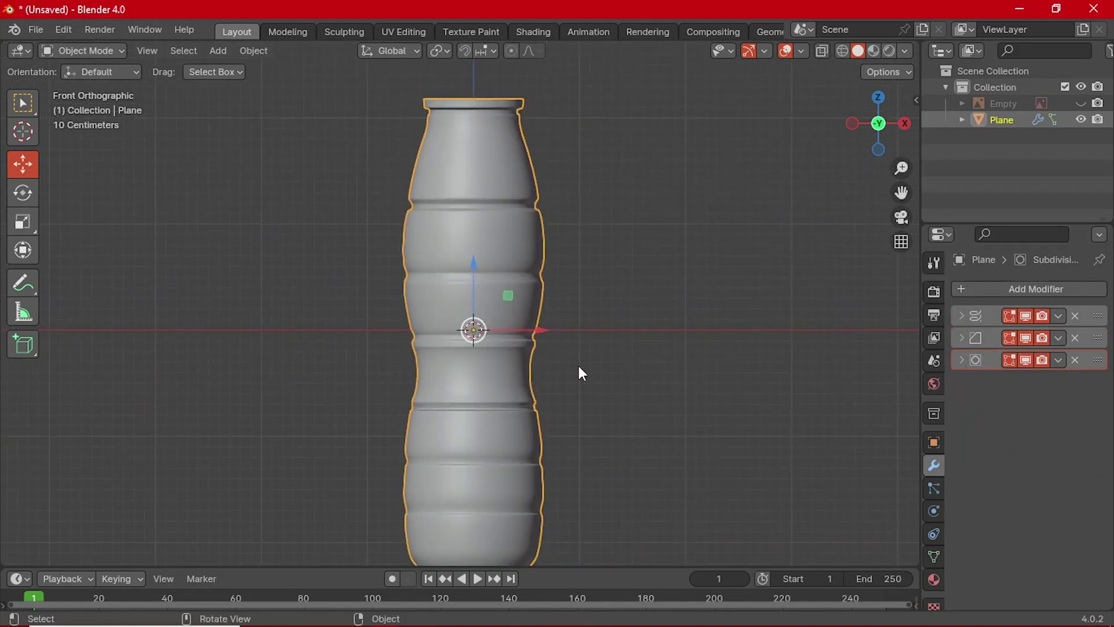
pyautogui.scroll(5, 457, 386)
pyautogui.scroll(1, 412, 401)
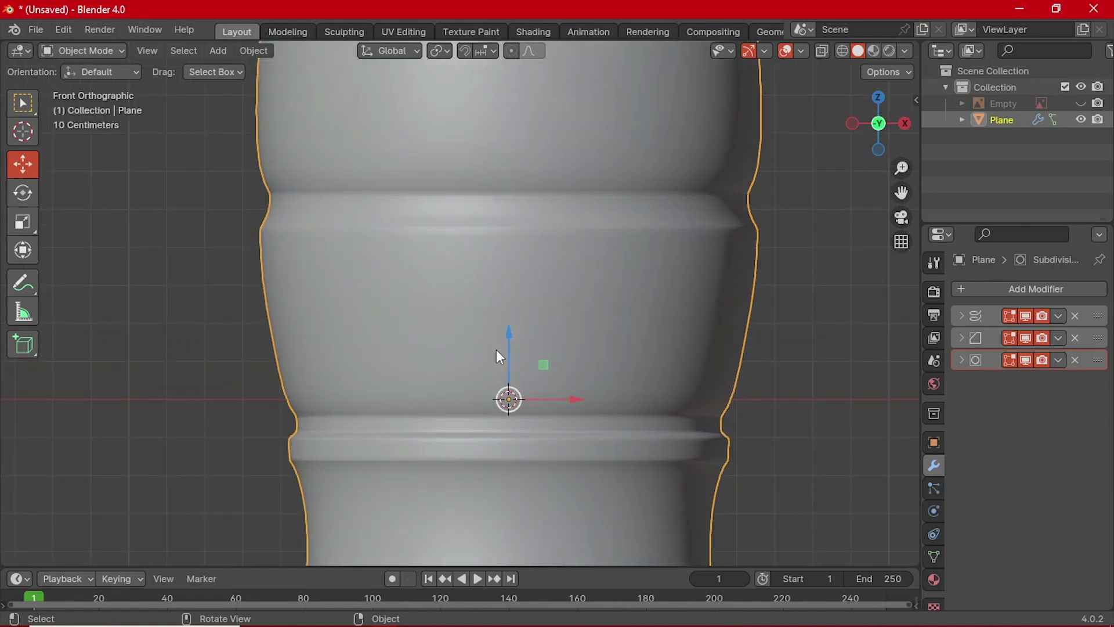
pyautogui.scroll(-3, 496, 349)
pyautogui.scroll(-2, 457, 280)
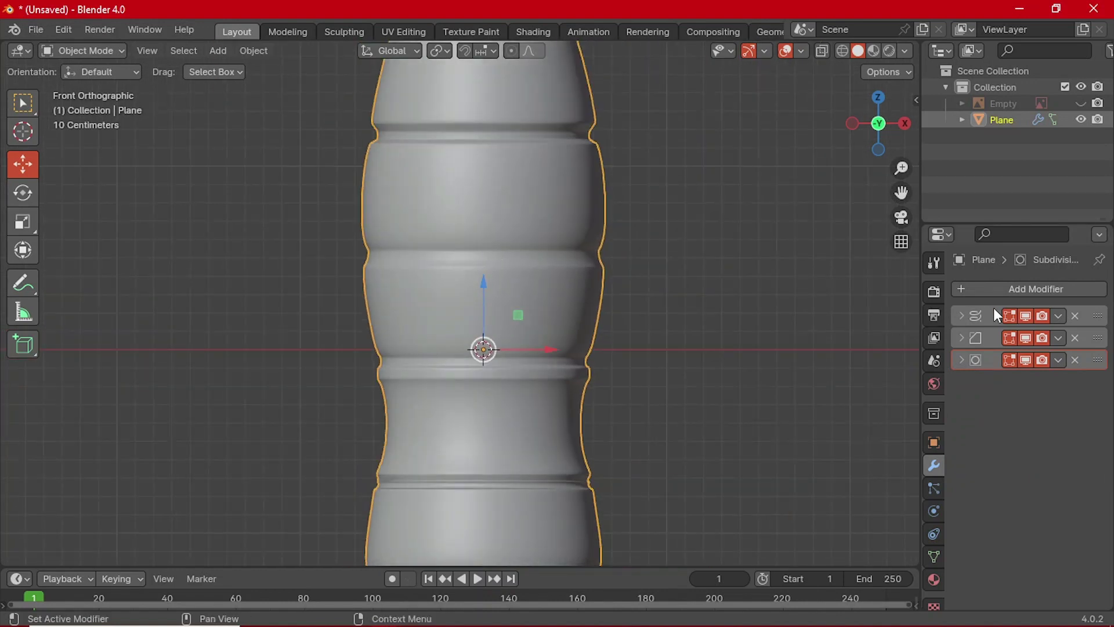
pyautogui.scroll(-3, 593, 281)
pyautogui.scroll(-3, 509, 293)
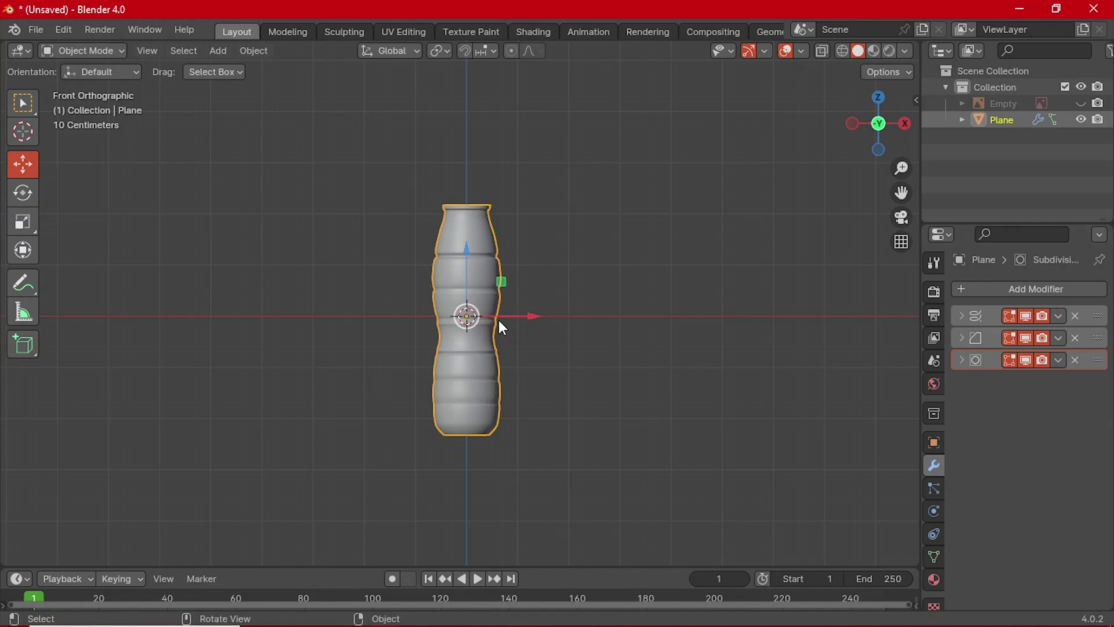
pyautogui.scroll(1, 552, 377)
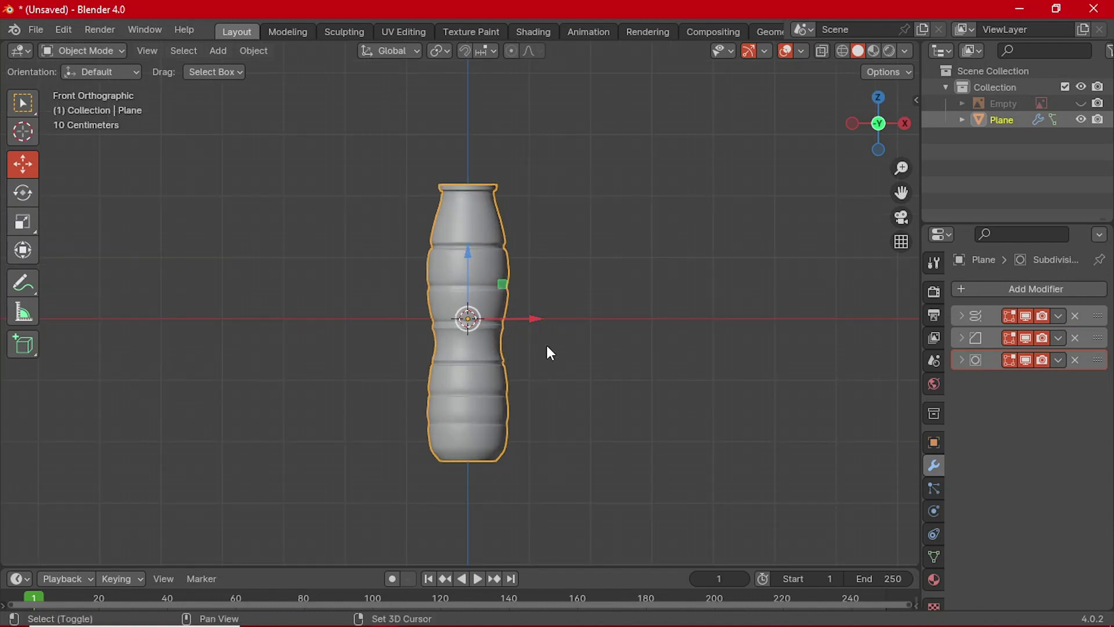
pyautogui.scroll(-3, 547, 346)
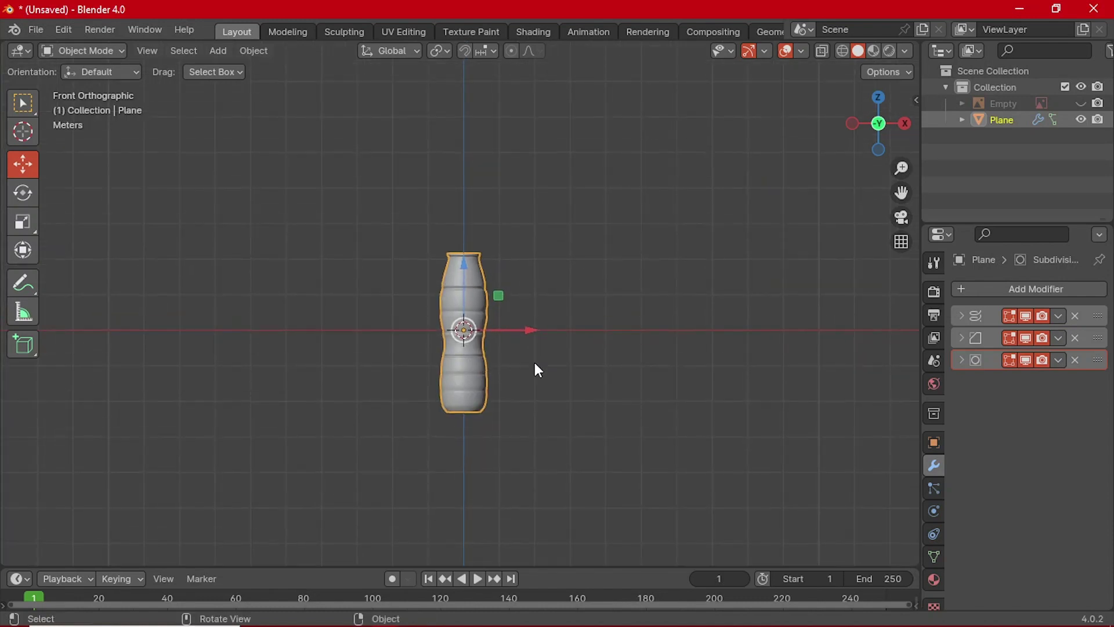
pyautogui.scroll(3, 413, 261)
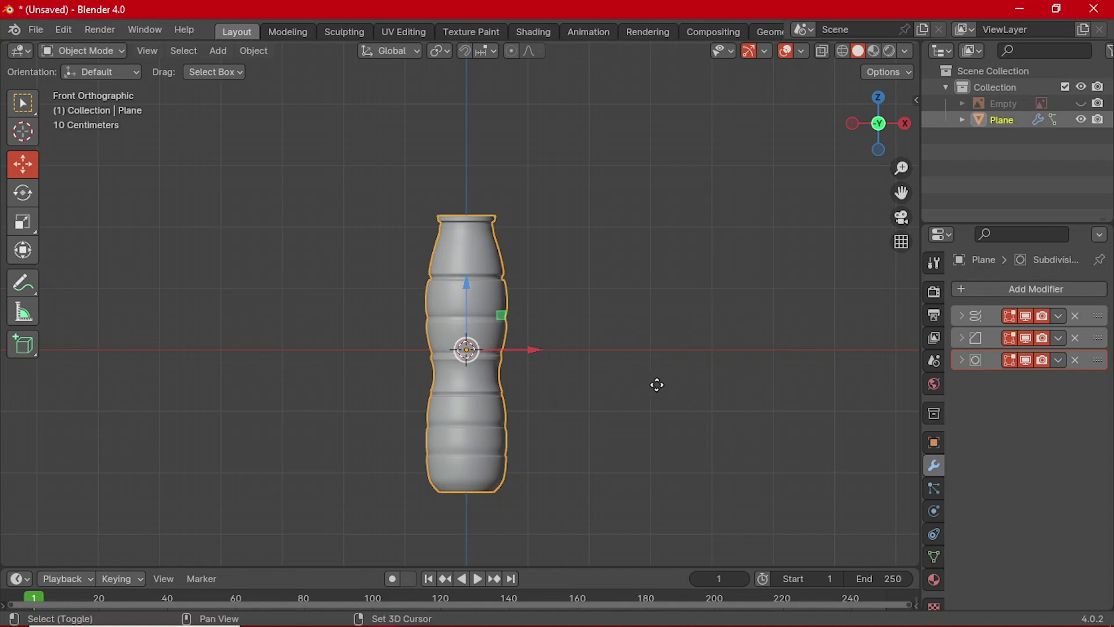
pyautogui.hotkey('shift', 'd')
# - Move the duplicate Plane.001 along X, about 2.977 m to the right of the original
pyautogui.press('x')
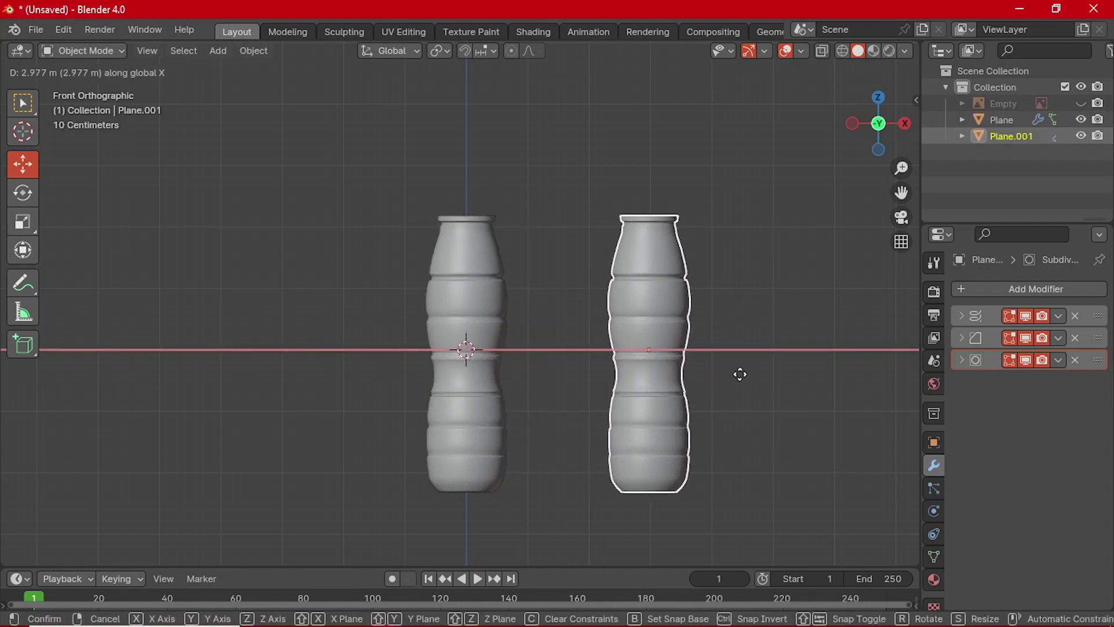
pyautogui.click(740, 374)
pyautogui.moveTo(735, 378); pyautogui.dragTo(562, 458, button='middle')
pyautogui.scroll(-6, 557, 441)
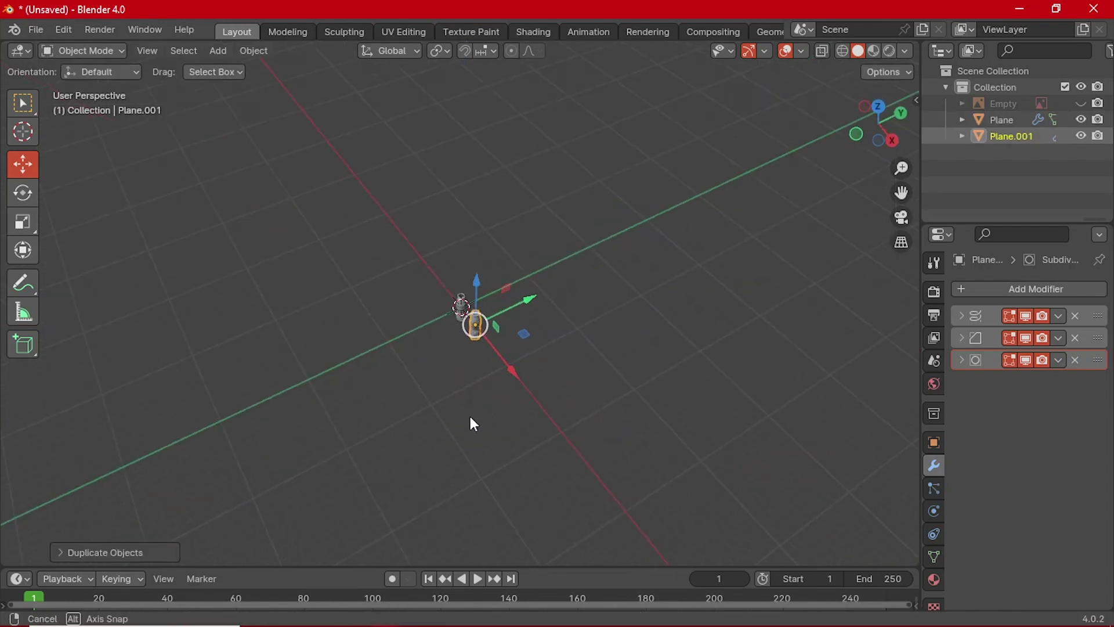
pyautogui.moveTo(470, 417); pyautogui.dragTo(482, 393, button='middle')
pyautogui.moveTo(520, 323); pyautogui.dragTo(888, 574)
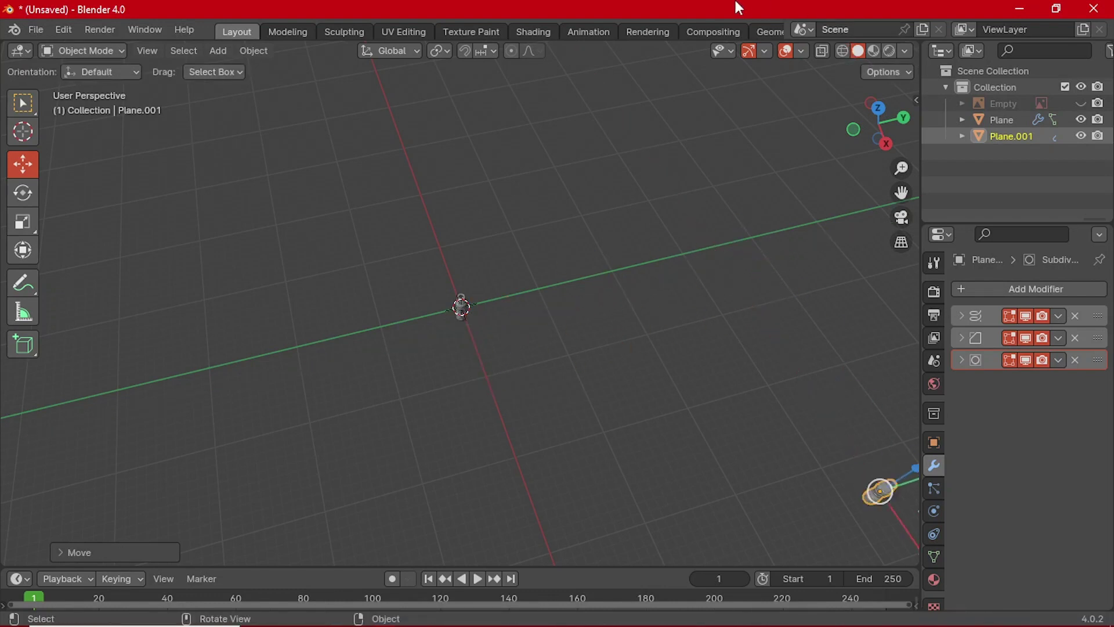
pyautogui.moveTo(580, 278); pyautogui.dragTo(563, 250, button='middle')
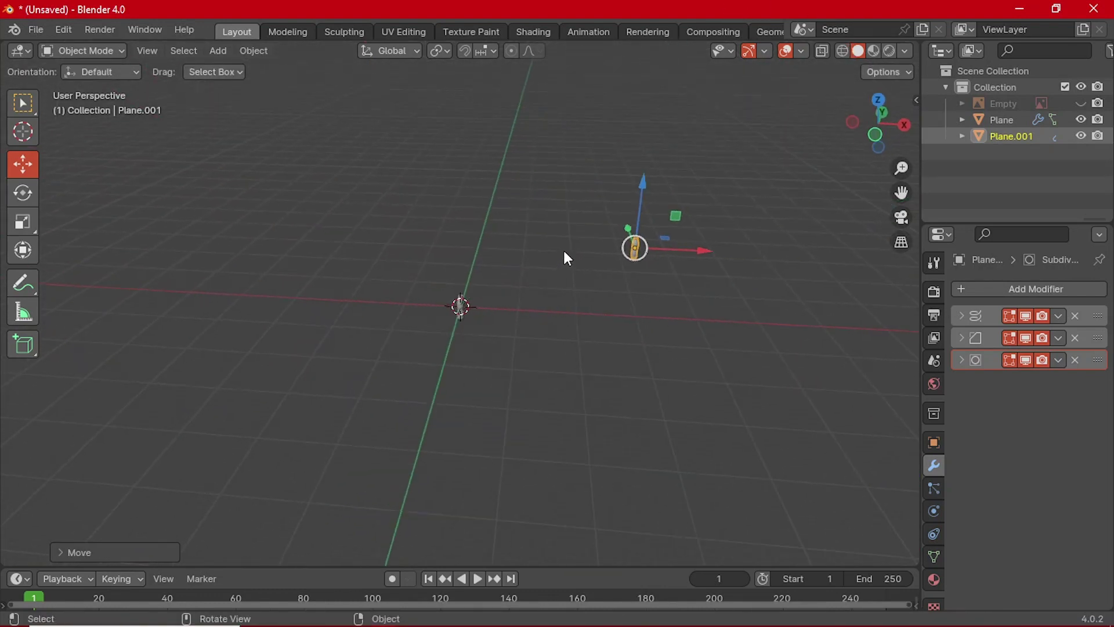
# - Move Plane.001 into a new collection named backup and hide it in the Outliner
pyautogui.press('m')
pyautogui.click(563, 250)
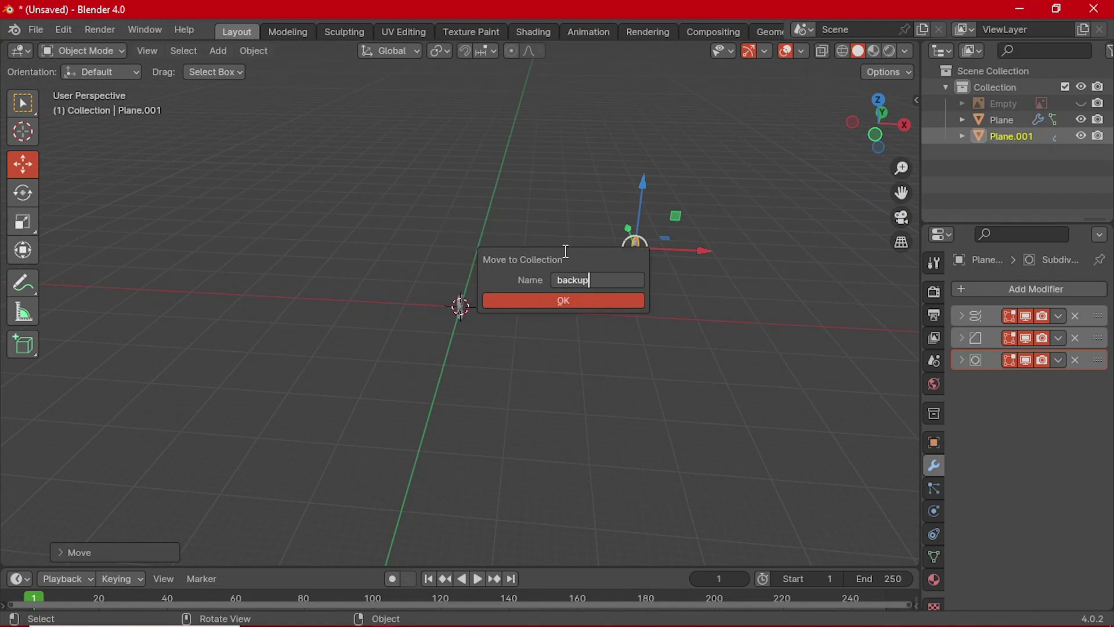
pyautogui.press('Return')
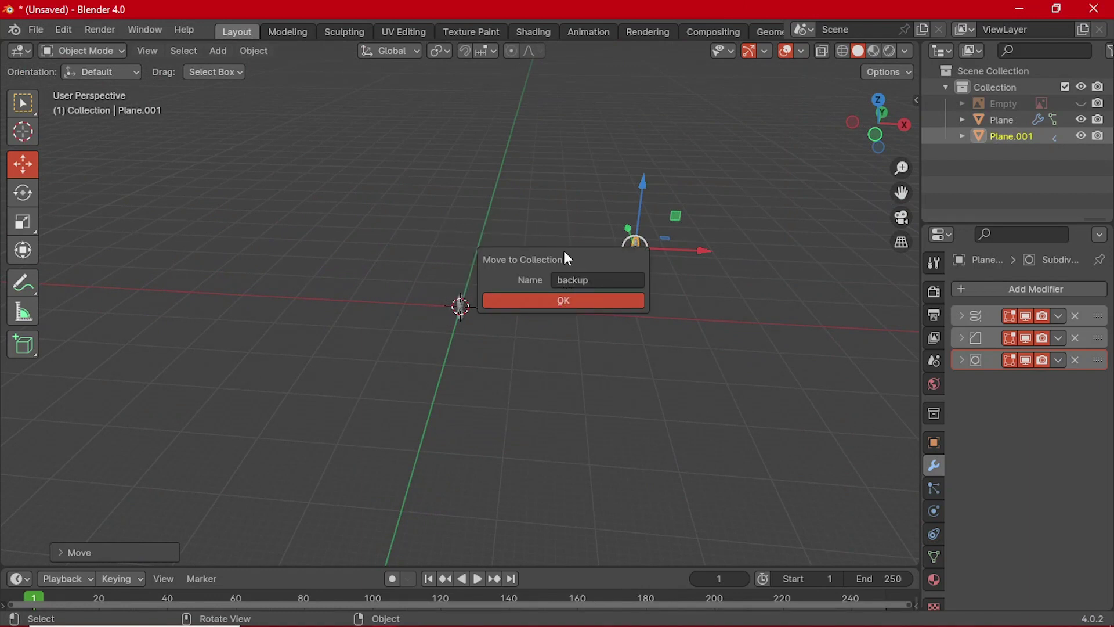
pyautogui.click(607, 300)
pyautogui.moveTo(696, 251); pyautogui.dragTo(801, 248)
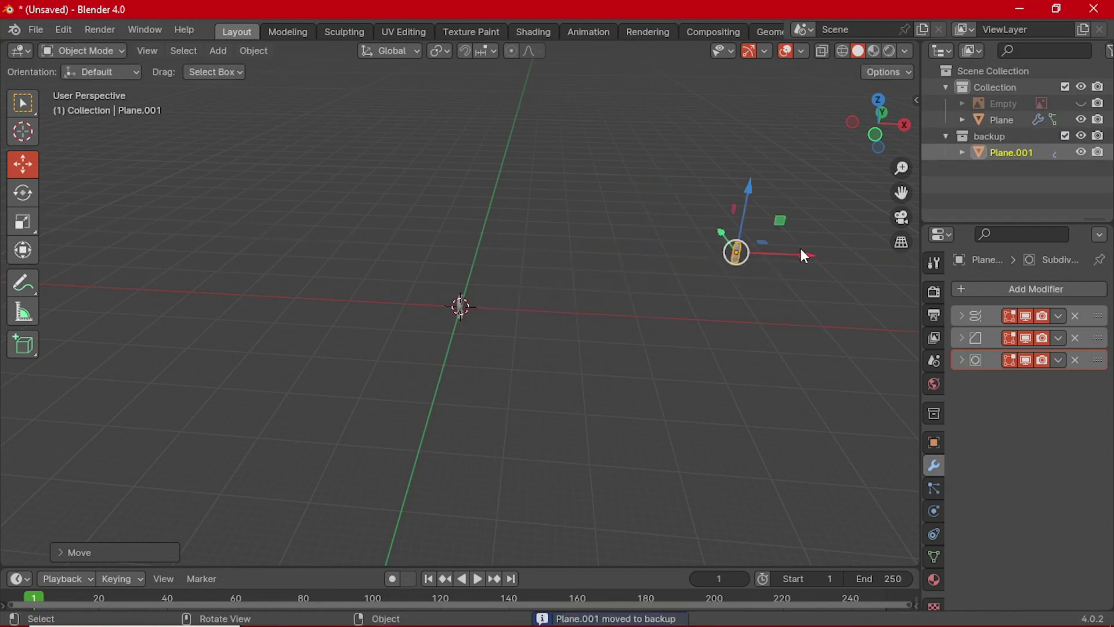
pyautogui.click(1081, 152)
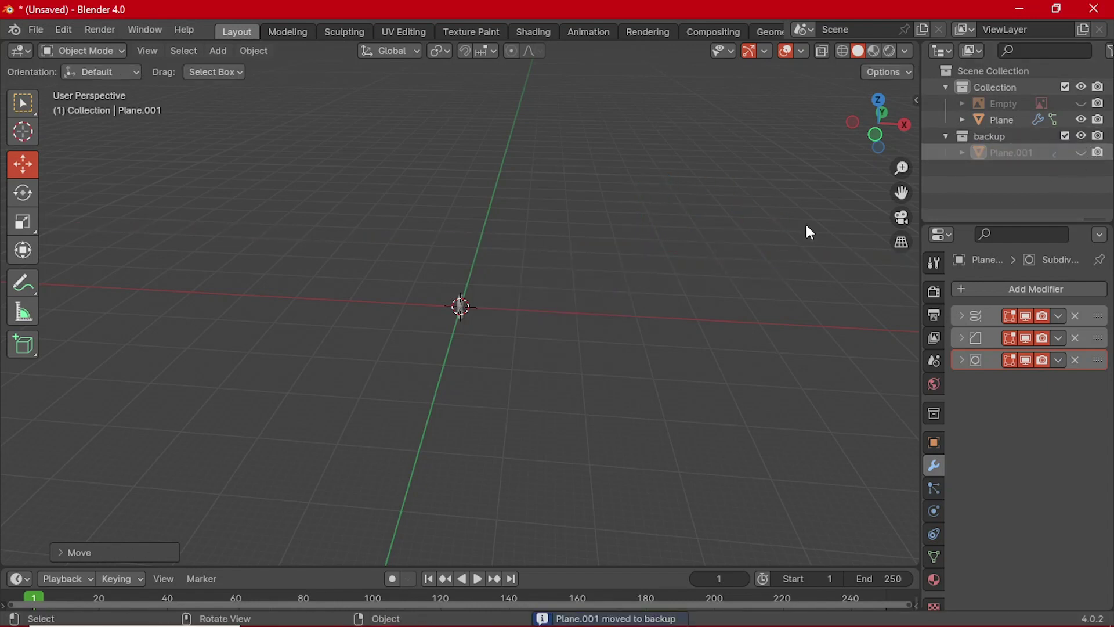
pyautogui.scroll(10, 448, 330)
# - Select the original bottle and view it from the Front
pyautogui.click(463, 287)
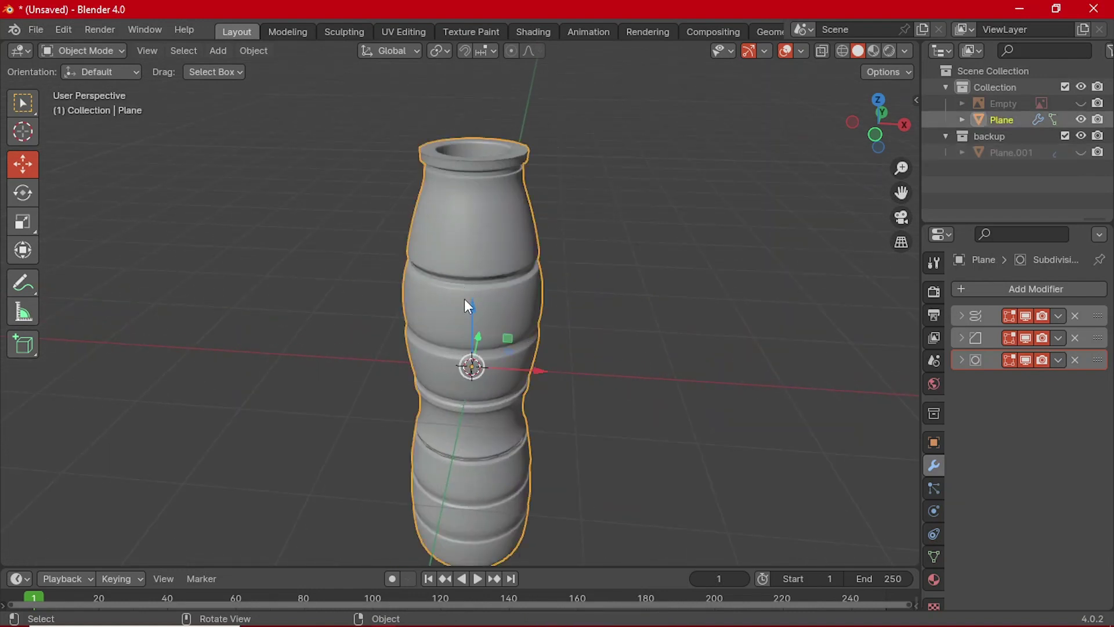
pyautogui.press('`')
pyautogui.click(358, 219)
pyautogui.scroll(2, 443, 278)
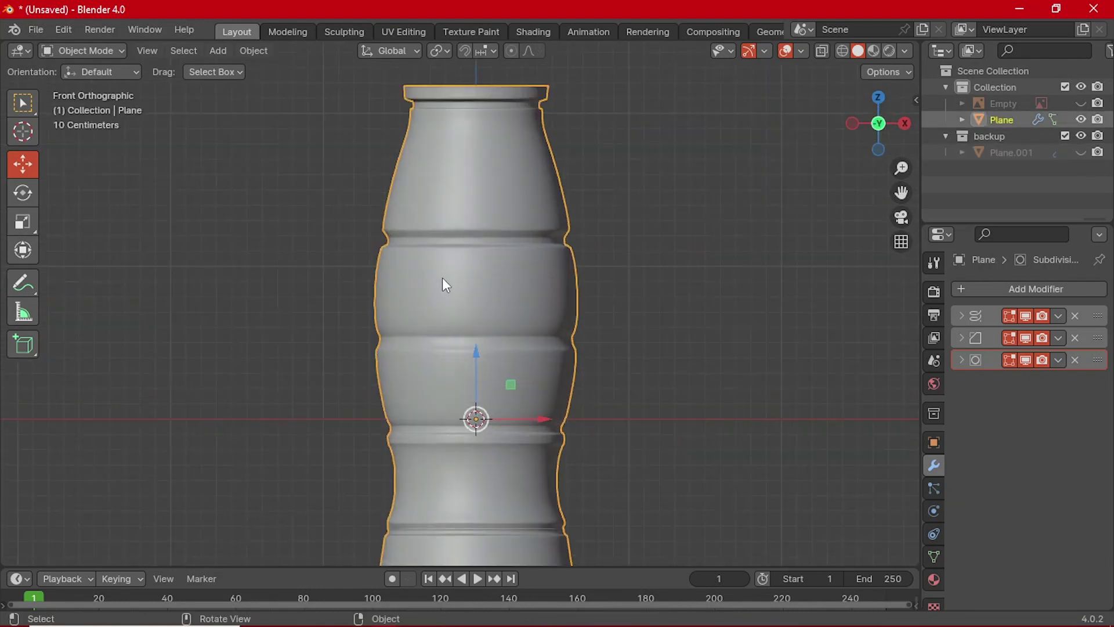
pyautogui.keyDown('shift'); pyautogui.moveTo(439, 281); pyautogui.dragTo(418, 261, button='middle'); pyautogui.keyUp('shift')
pyautogui.press('Tab')
pyautogui.press('Tab')
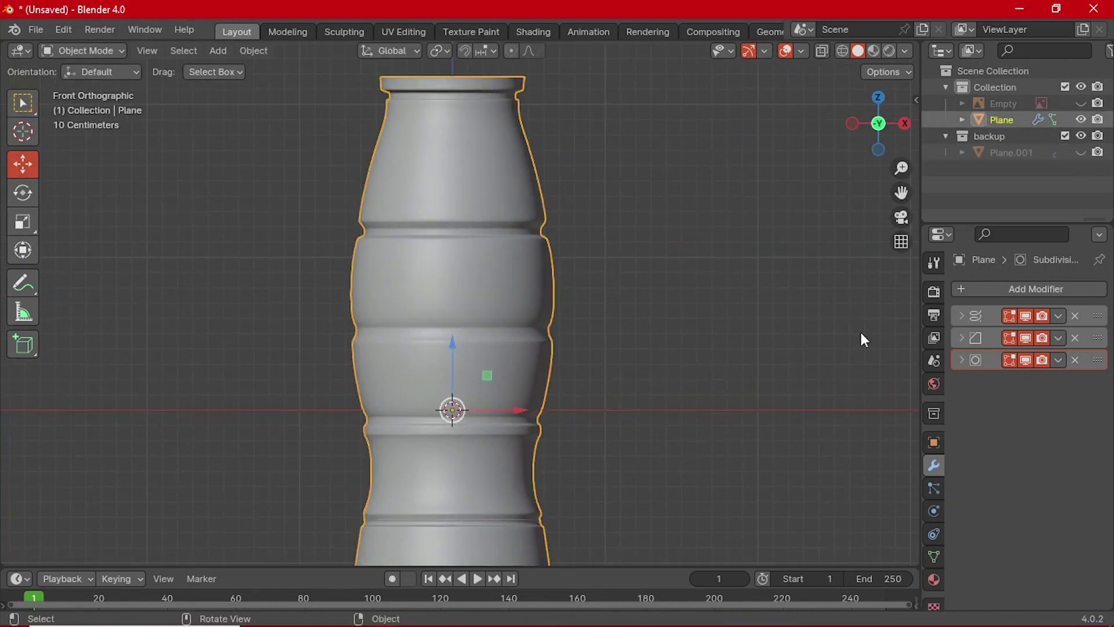
# - Test-apply the Screw modifier, undo it to keep all three modifiers, and enter Edit Mode
pyautogui.click(1060, 316)
pyautogui.click(1043, 334)
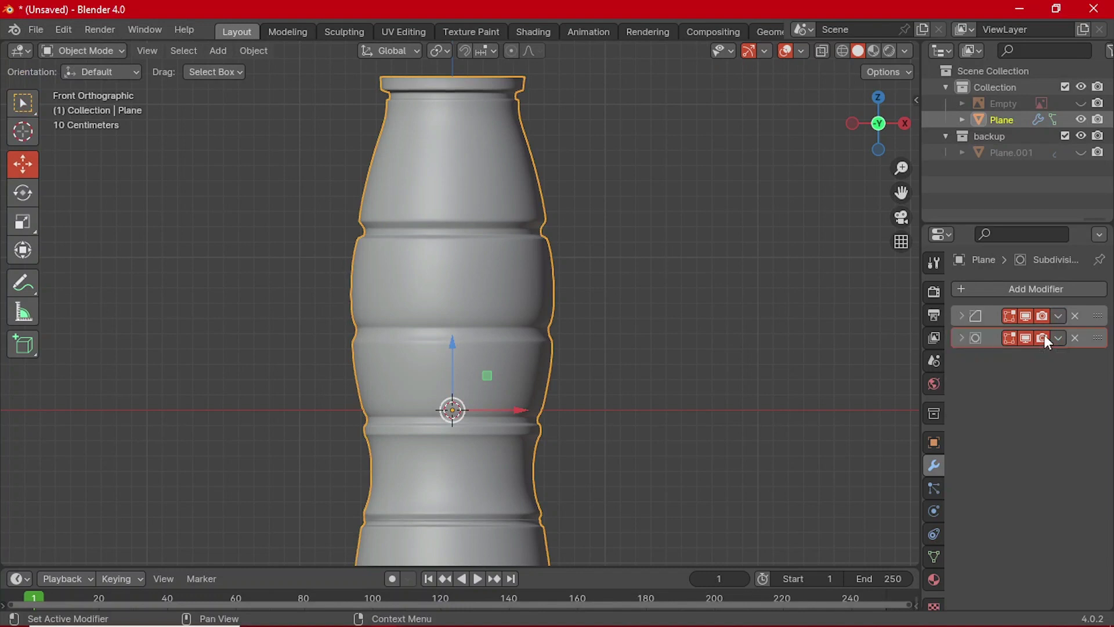
pyautogui.press('Tab')
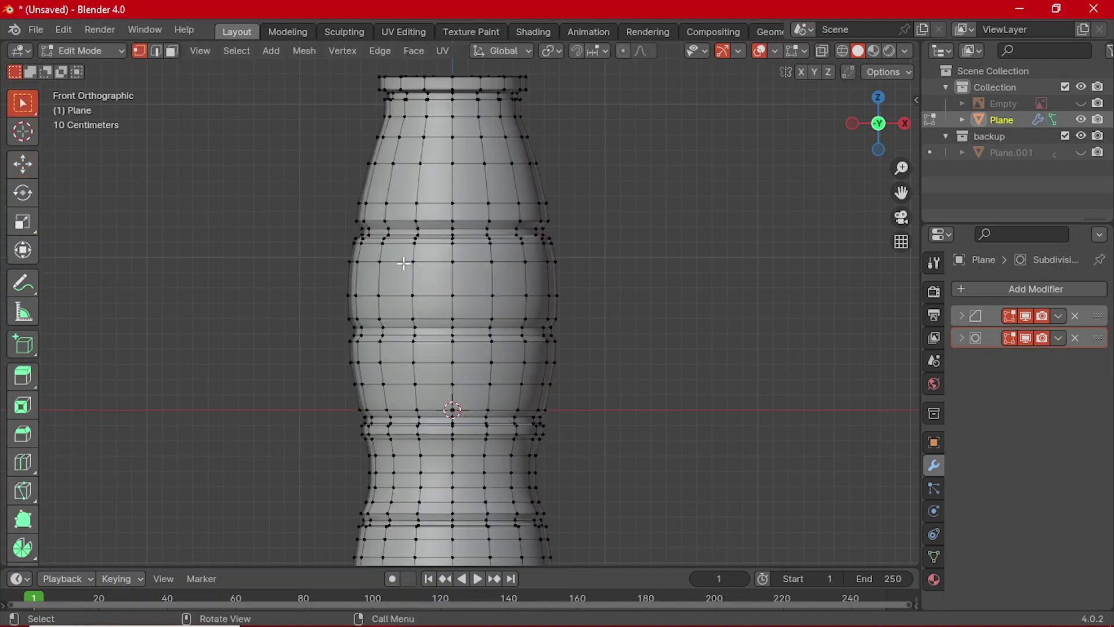
pyautogui.press('Tab')
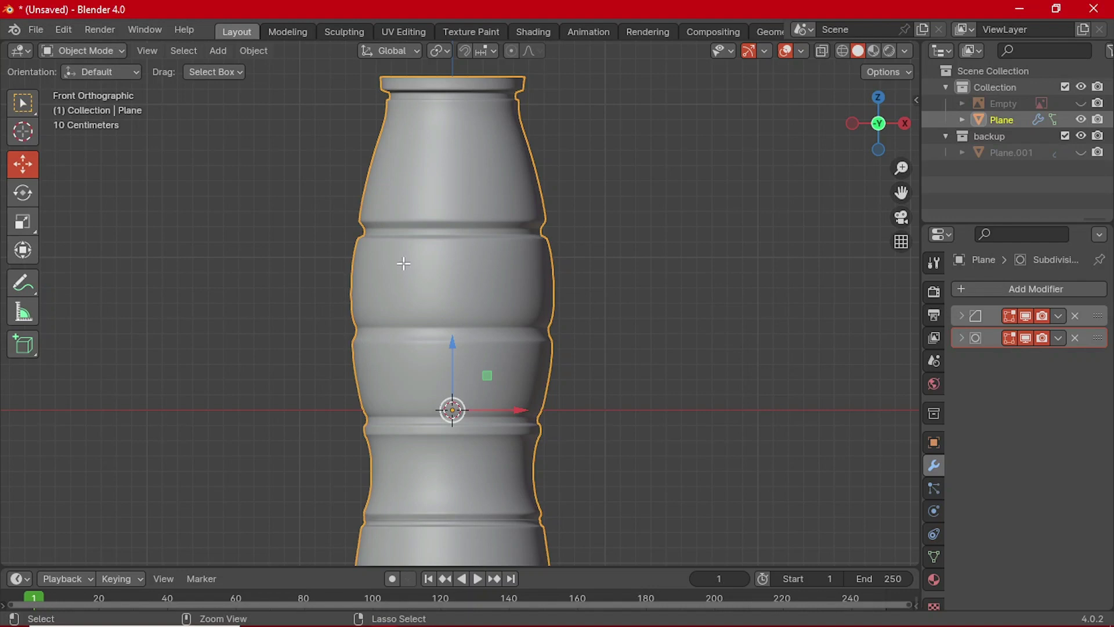
pyautogui.press('Tab')
pyautogui.press('Tab')
pyautogui.hotkey('ctrl', 'z')
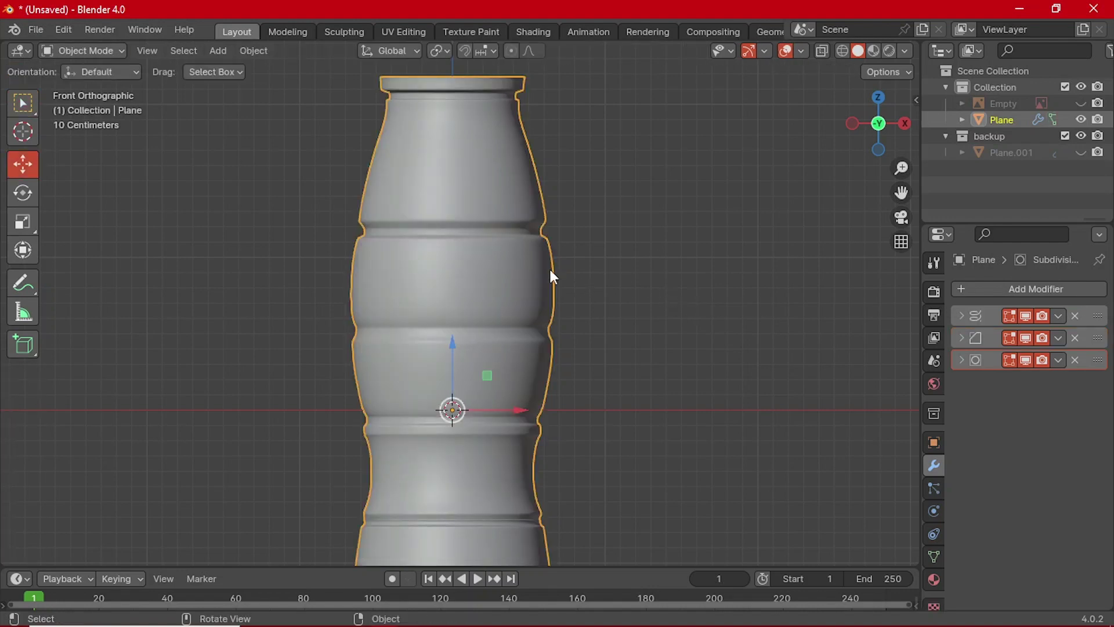
pyautogui.press('Tab')
pyautogui.scroll(4, 406, 267)
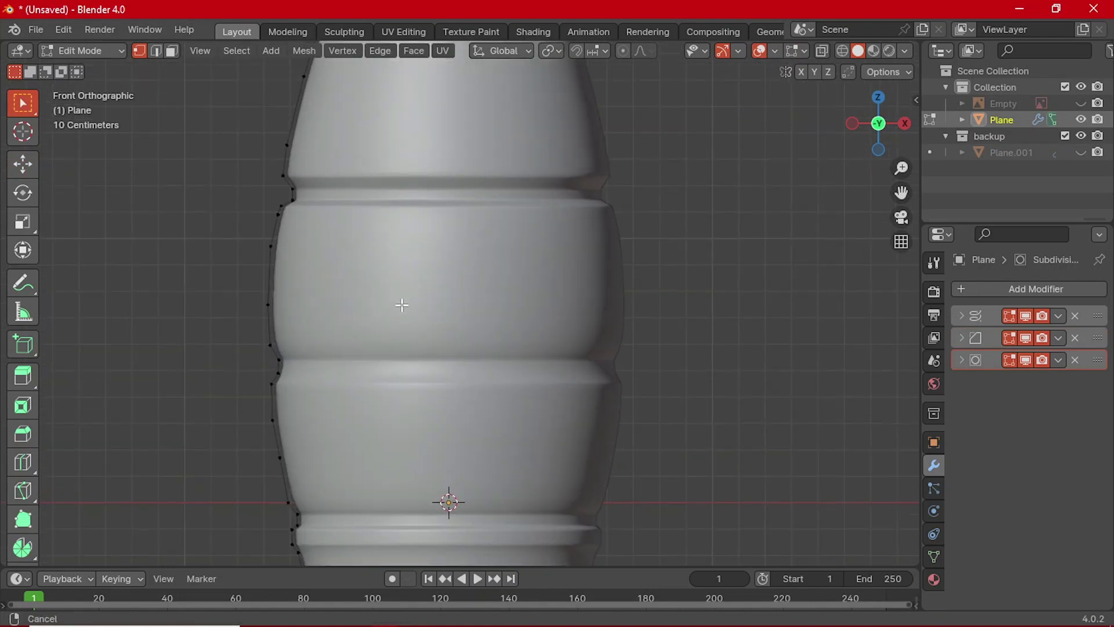
# - Move the groove's profile vertices outward along X with the move gizmo
pyautogui.scroll(4, 401, 304)
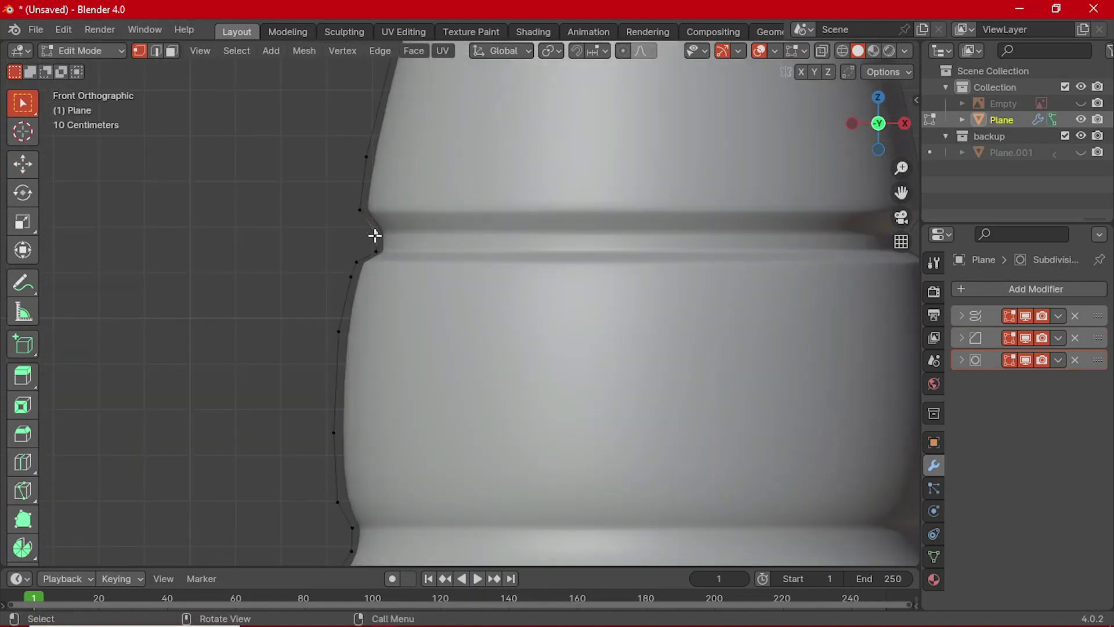
pyautogui.keyDown('shift'); pyautogui.scroll(-3, 406, 336); pyautogui.keyUp('shift')
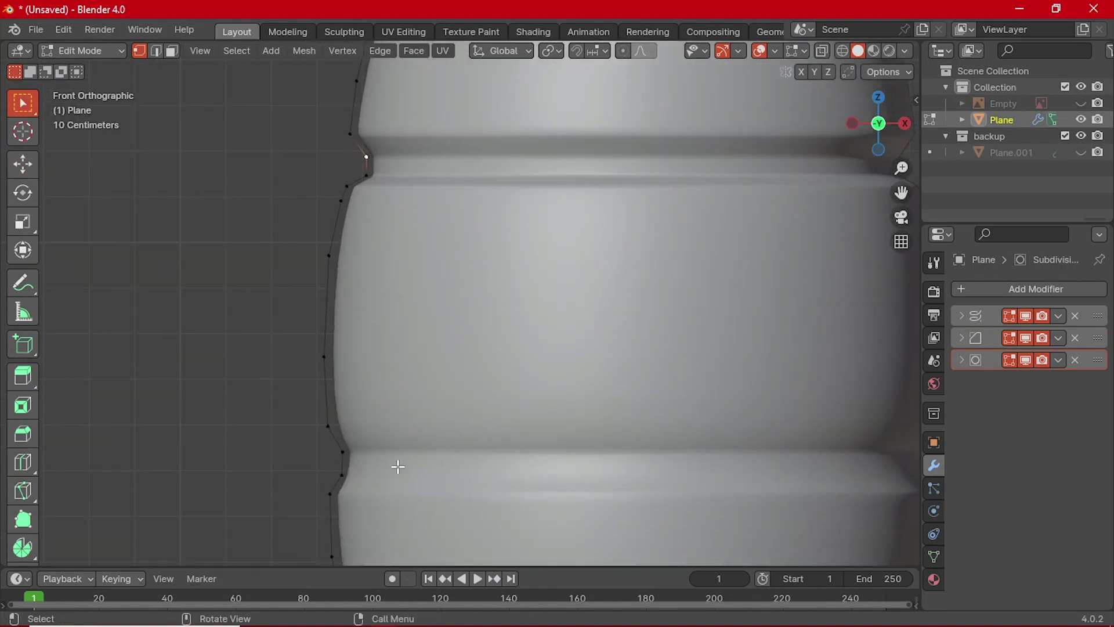
pyautogui.scroll(5, 385, 460)
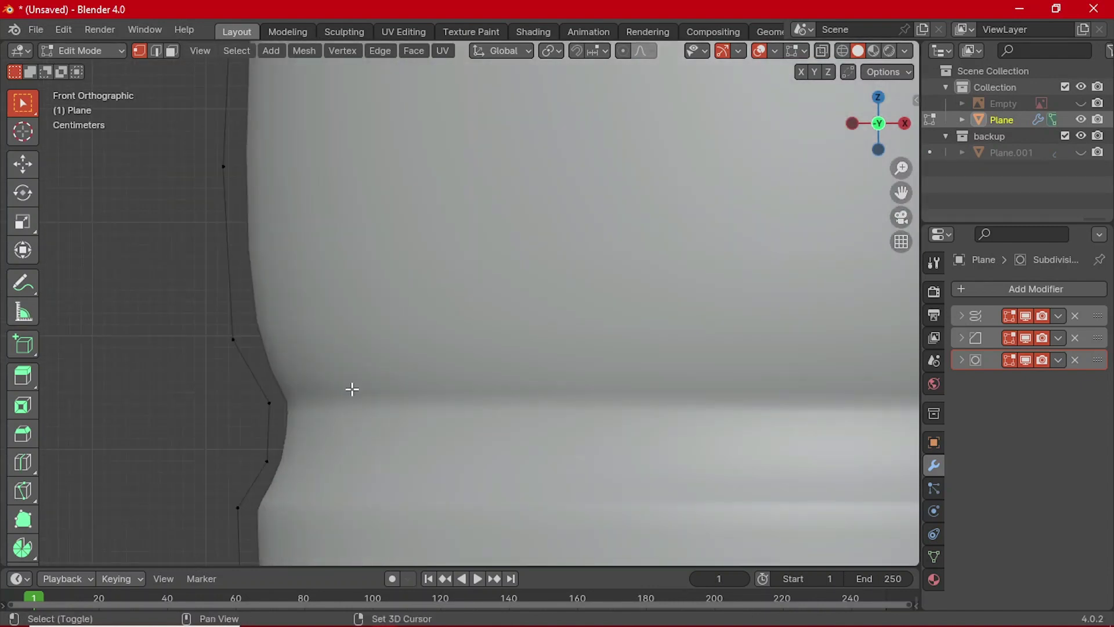
pyautogui.keyDown('shift'); pyautogui.moveTo(352, 389); pyautogui.dragTo(381, 346, button='middle'); pyautogui.keyUp('shift')
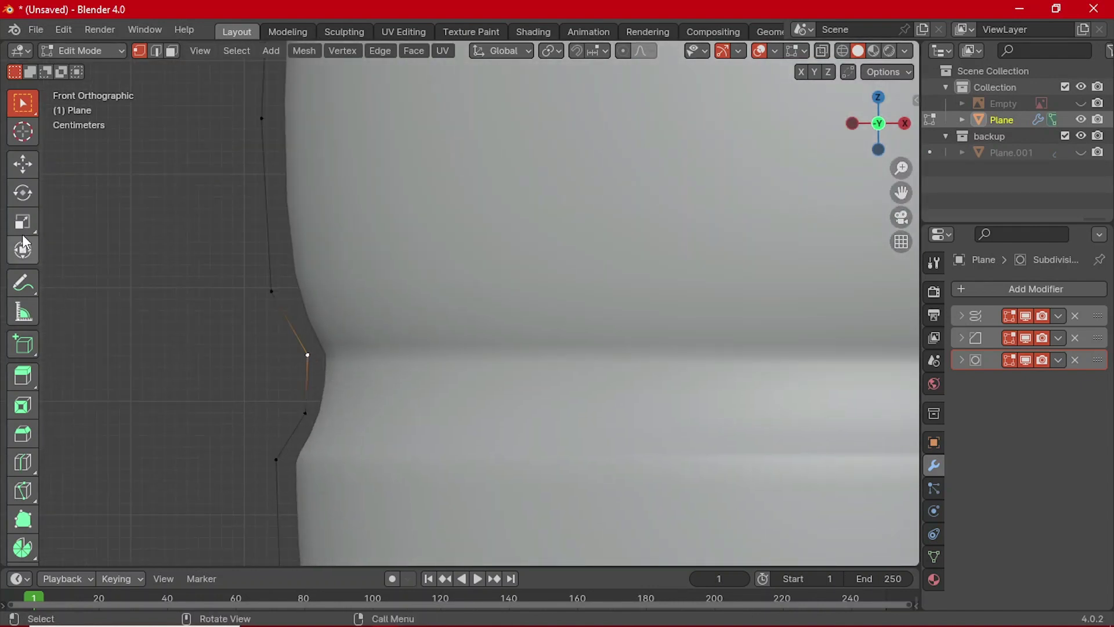
pyautogui.click(23, 164)
pyautogui.click(304, 423)
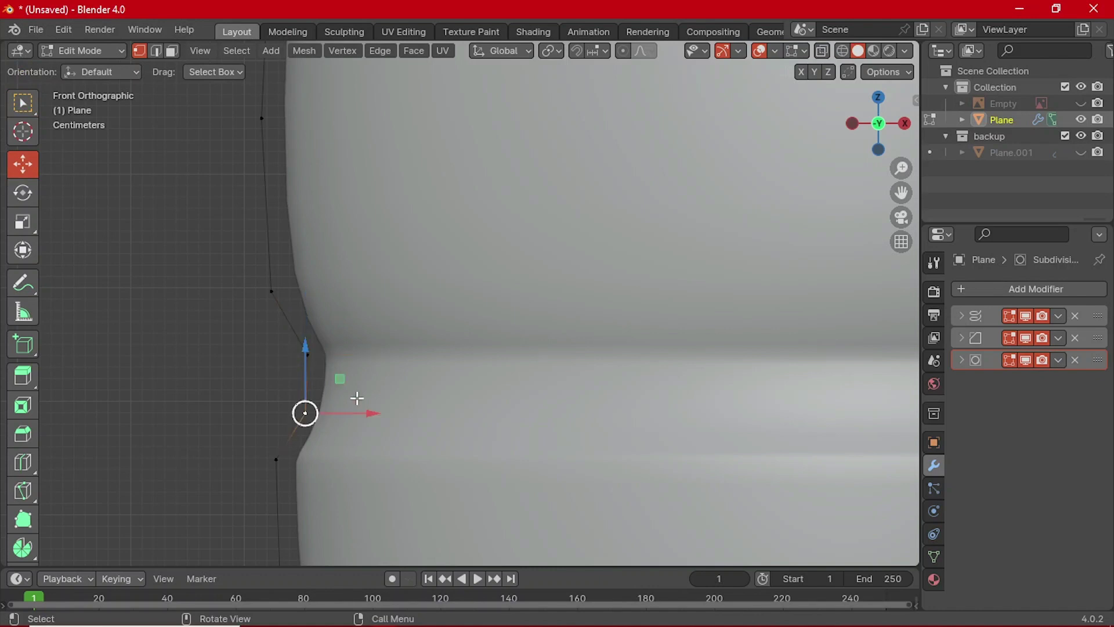
pyautogui.moveTo(362, 415); pyautogui.dragTo(354, 412)
pyautogui.click(304, 356)
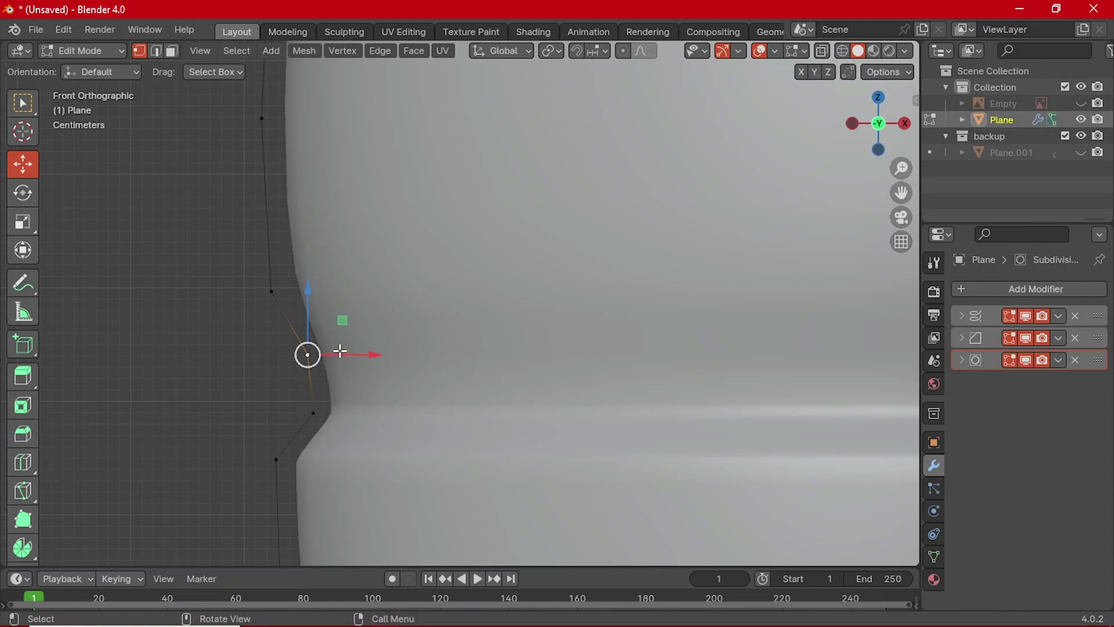
pyautogui.moveTo(342, 351)
pyautogui.mouseDown()
pyautogui.moveTo(374, 351)
pyautogui.moveTo(312, 373)
pyautogui.moveTo(319, 348)
pyautogui.moveTo(341, 348)
pyautogui.moveTo(265, 383)
pyautogui.mouseUp()
# - Slide a groove vertex, extrude a new one along Z, and Merge At Last
pyautogui.scroll(-5, 430, 323)
pyautogui.scroll(6, 298, 199)
pyautogui.press('g')
pyautogui.press('g')
pyautogui.click(278, 377)
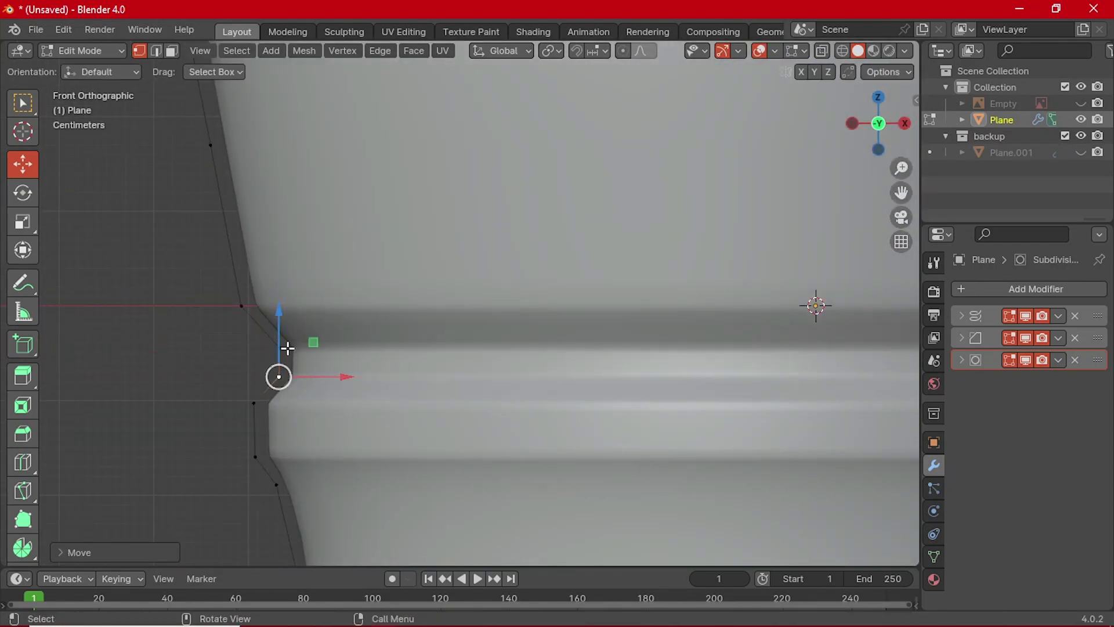
pyautogui.scroll(-3, 411, 367)
pyautogui.scroll(3, 412, 366)
pyautogui.moveTo(313, 356); pyautogui.dragTo(316, 391)
pyautogui.press('e')
pyautogui.press('z')
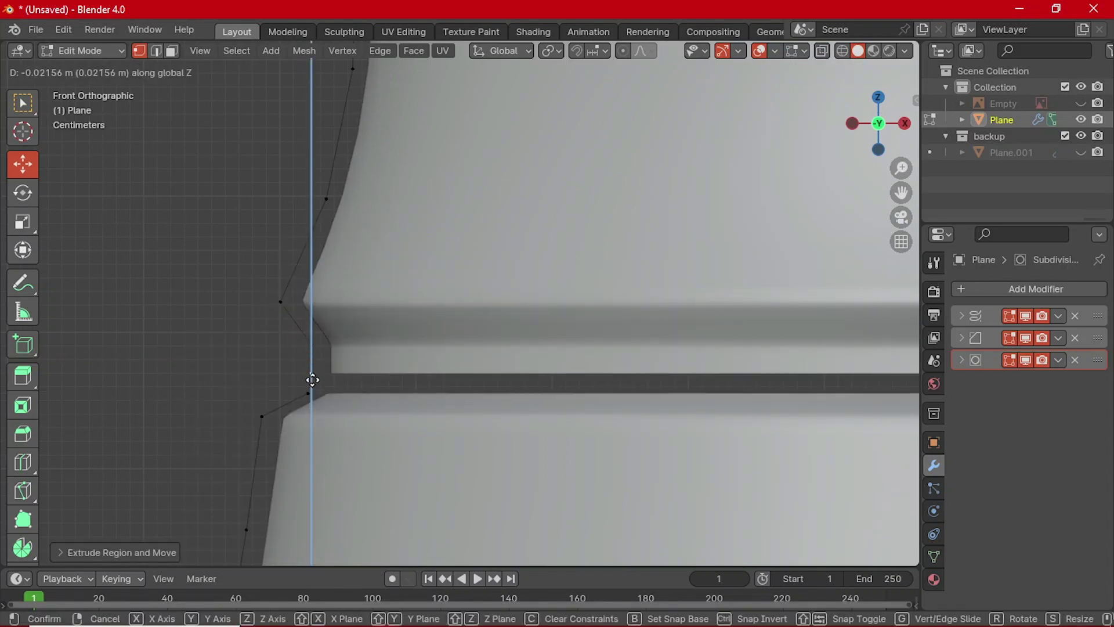
pyautogui.click(313, 377)
pyautogui.hotkey('alt', 'm')
pyautogui.click(231, 469)
# - Fine-tune the groove vertex positions and return the bottle to Object Mode
pyautogui.scroll(-3, 284, 301)
pyautogui.scroll(3, 440, 300)
pyautogui.moveTo(303, 325); pyautogui.dragTo(243, 369)
pyautogui.moveTo(303, 395); pyautogui.dragTo(342, 393)
pyautogui.keyDown('shift'); pyautogui.moveTo(343, 393); pyautogui.dragTo(316, 259, button='middle'); pyautogui.keyUp('shift')
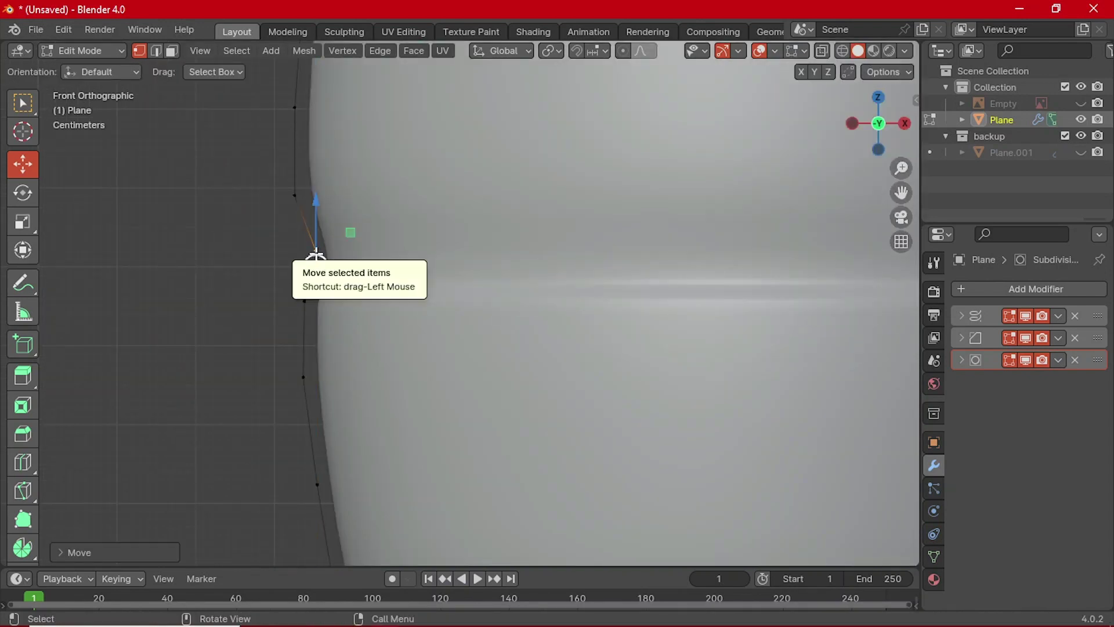
pyautogui.moveTo(377, 267); pyautogui.dragTo(401, 265)
pyautogui.keyDown('shift'); pyautogui.moveTo(400, 265); pyautogui.dragTo(273, 193, button='middle'); pyautogui.keyUp('shift')
pyautogui.moveTo(272, 194); pyautogui.dragTo(290, 194)
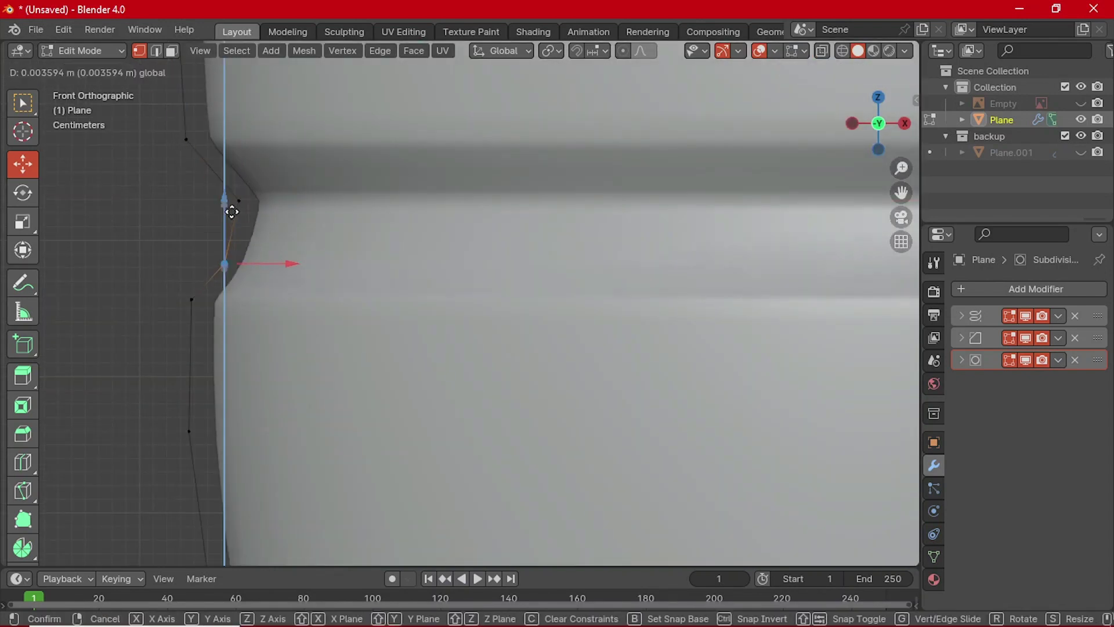
pyautogui.keyDown('shift'); pyautogui.moveTo(290, 194); pyautogui.dragTo(310, 304, button='middle'); pyautogui.keyUp('shift')
pyautogui.press('Tab')
pyautogui.scroll(-5, 509, 437)
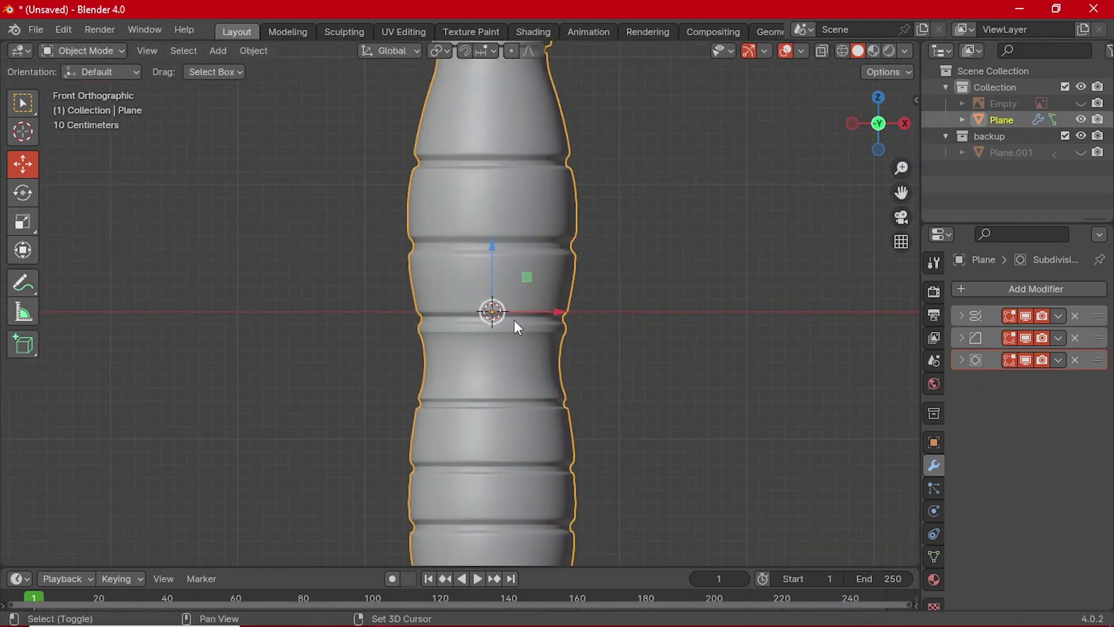
# - In Edit Mode, dissolve one vertex on the bottle's shoulder profile to straighten that edge
pyautogui.scroll(7, 494, 356)
pyautogui.scroll(-4, 489, 344)
pyautogui.keyDown('shift'); pyautogui.moveTo(478, 271); pyautogui.dragTo(480, 343, button='middle'); pyautogui.keyUp('shift')
pyautogui.keyDown('shift'); pyautogui.moveTo(440, 180); pyautogui.dragTo(398, 193, button='middle'); pyautogui.keyUp('shift')
pyautogui.scroll(1, 391, 232)
pyautogui.scroll(-4, 389, 290)
pyautogui.scroll(2, 398, 194)
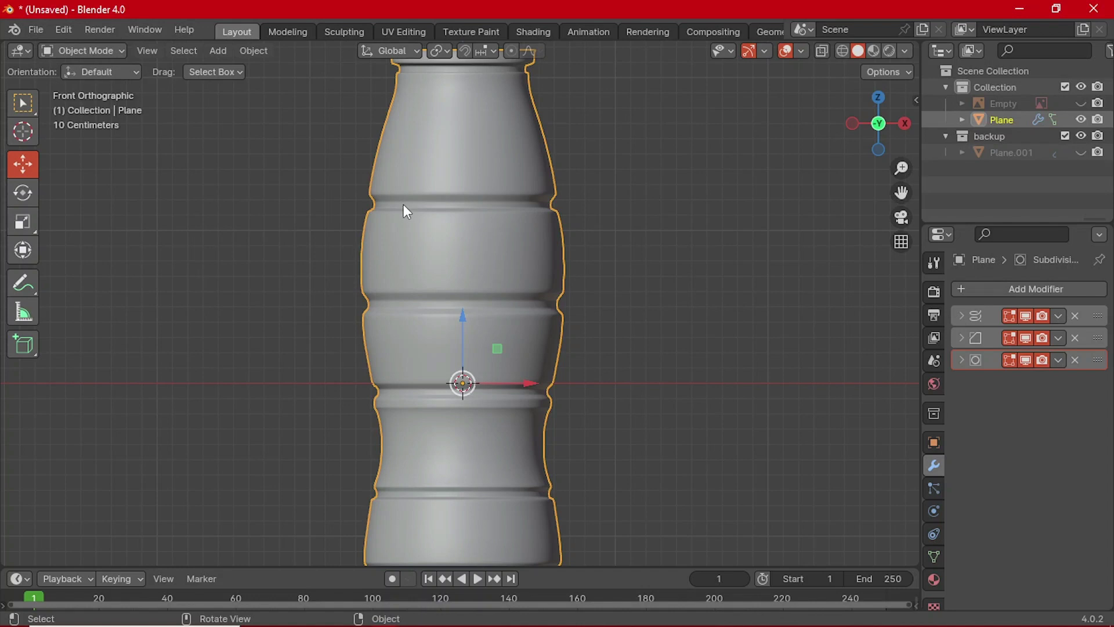
pyautogui.press('Tab')
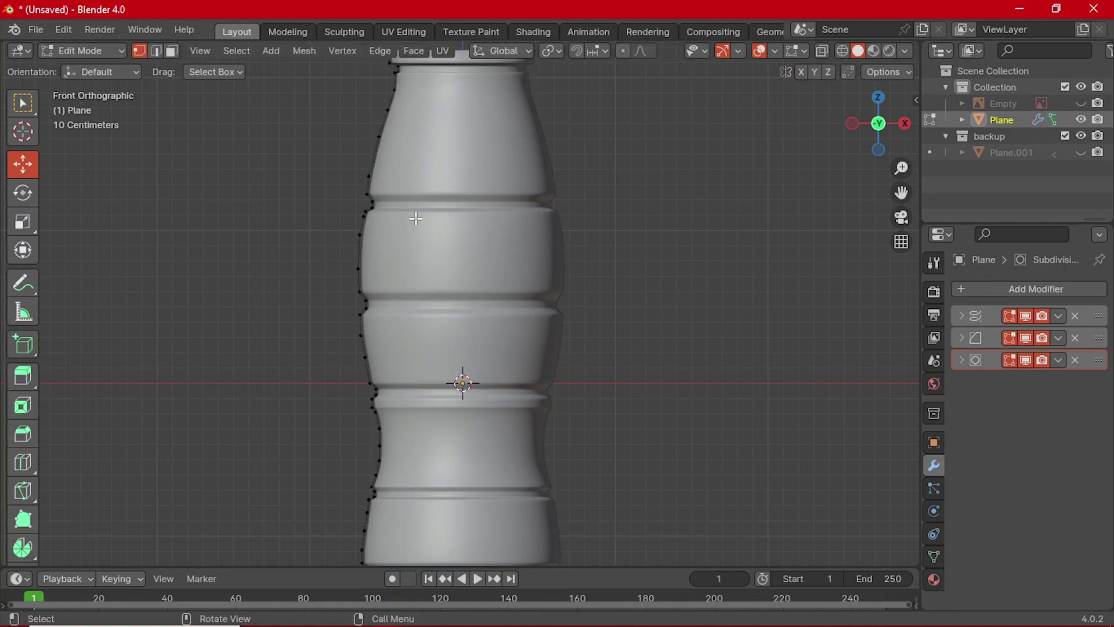
pyautogui.keyDown('shift'); pyautogui.moveTo(405, 193); pyautogui.dragTo(430, 349, button='middle'); pyautogui.keyUp('shift')
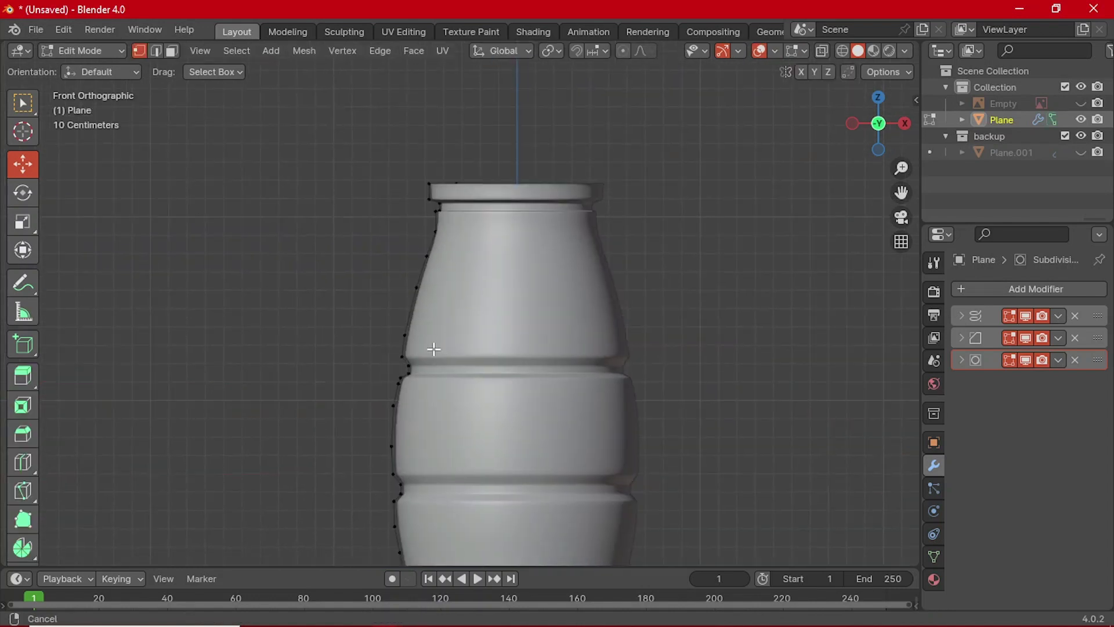
pyautogui.scroll(3, 391, 424)
pyautogui.keyDown('shift'); pyautogui.moveTo(365, 428); pyautogui.dragTo(397, 431, button='middle'); pyautogui.keyUp('shift')
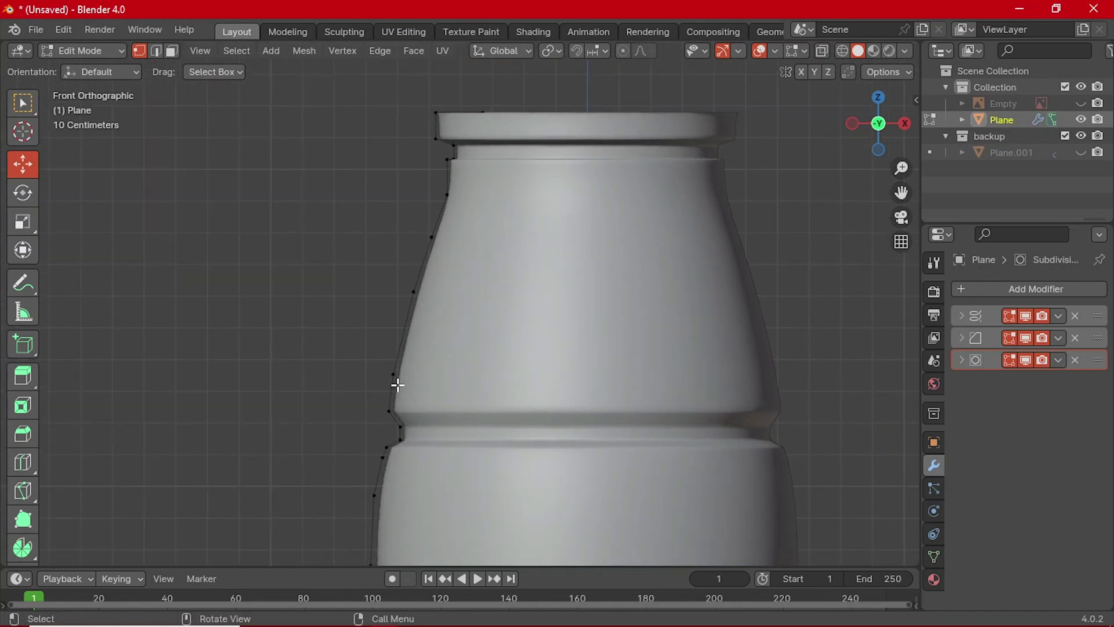
pyautogui.scroll(4, 412, 308)
pyautogui.keyDown('shift'); pyautogui.moveTo(411, 315); pyautogui.dragTo(451, 318, button='middle'); pyautogui.keyUp('shift')
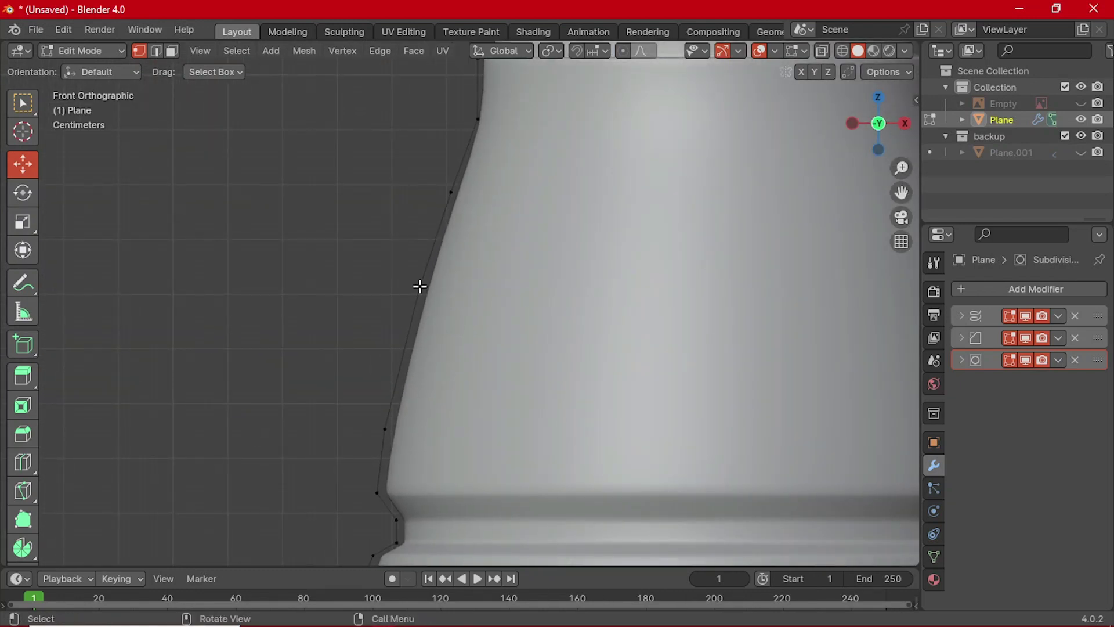
pyautogui.click(453, 195)
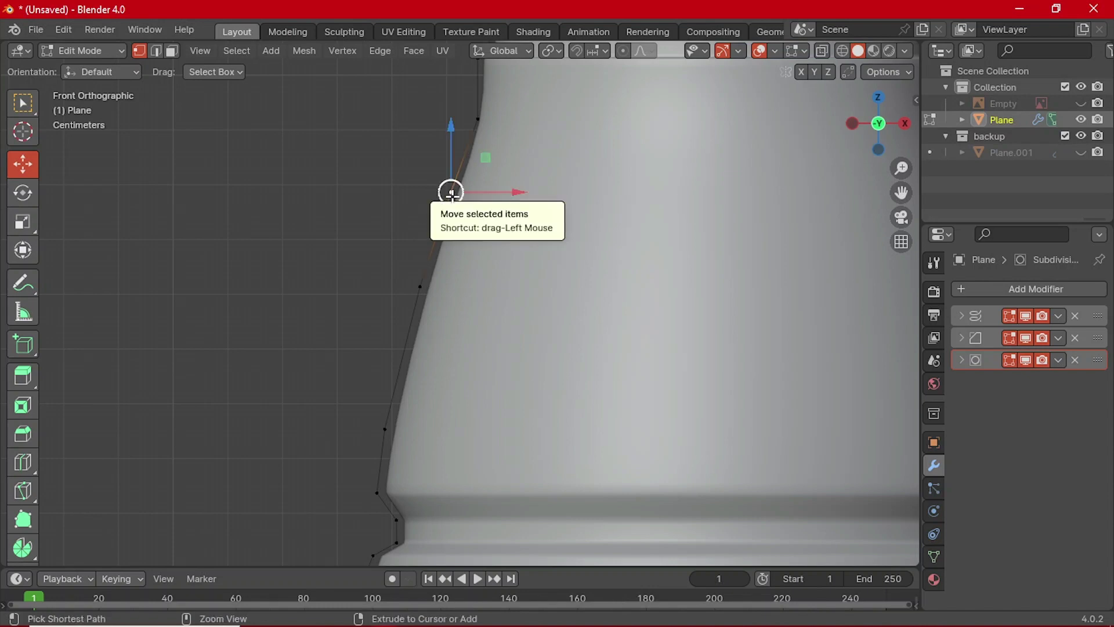
pyautogui.hotkey('ctrl', 'x')
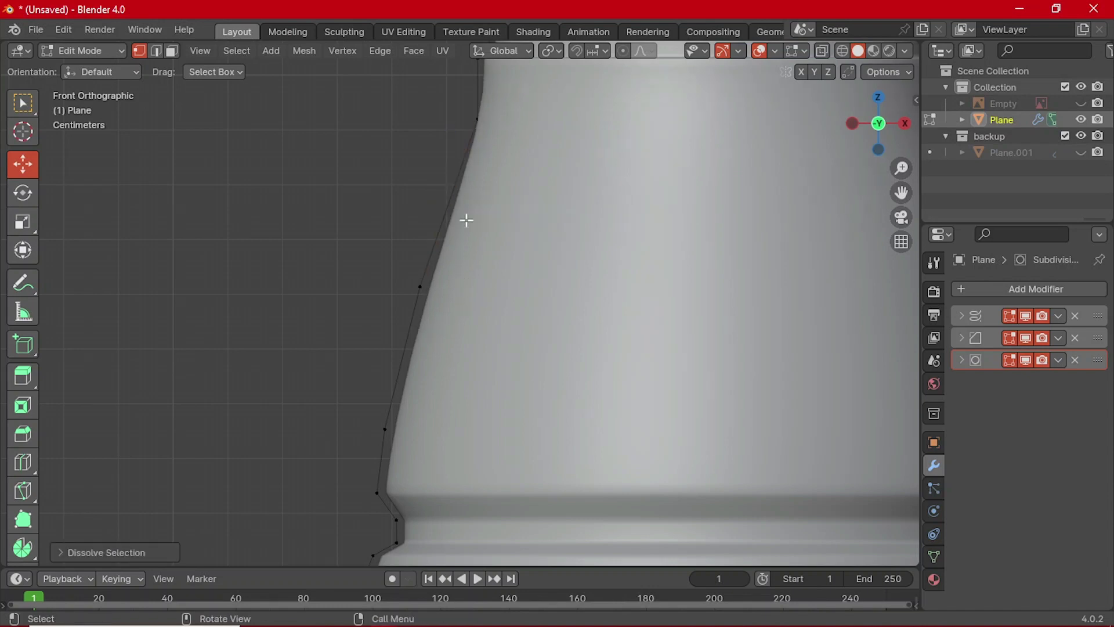
# - Vertex-slide a lower profile vertex along its edge to smooth the tapered curve
pyautogui.scroll(-3, 466, 220)
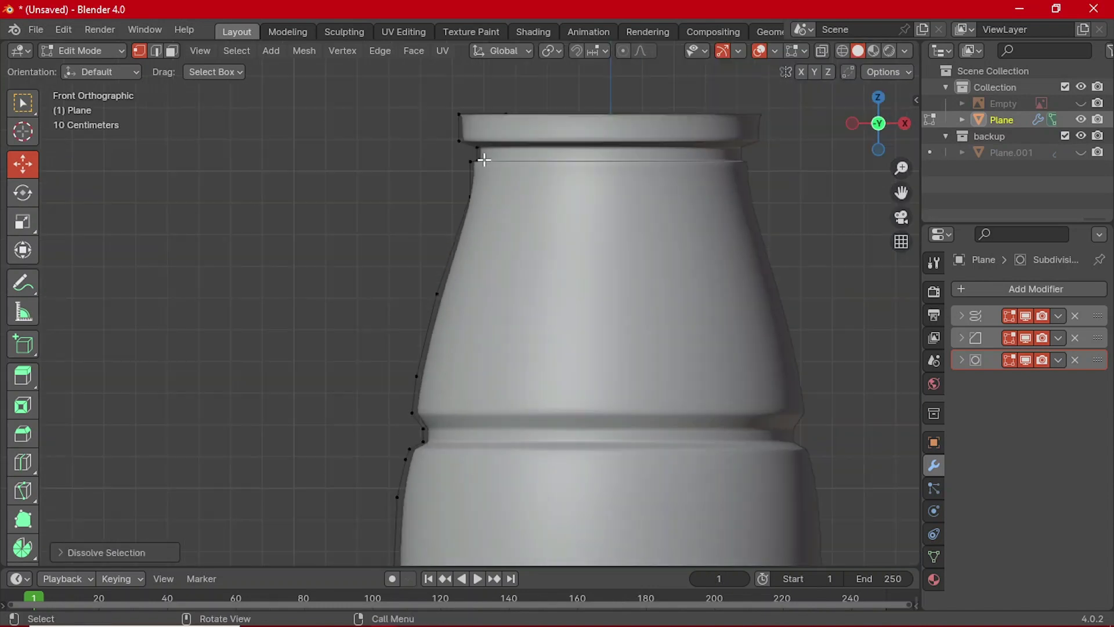
pyautogui.scroll(2, 482, 189)
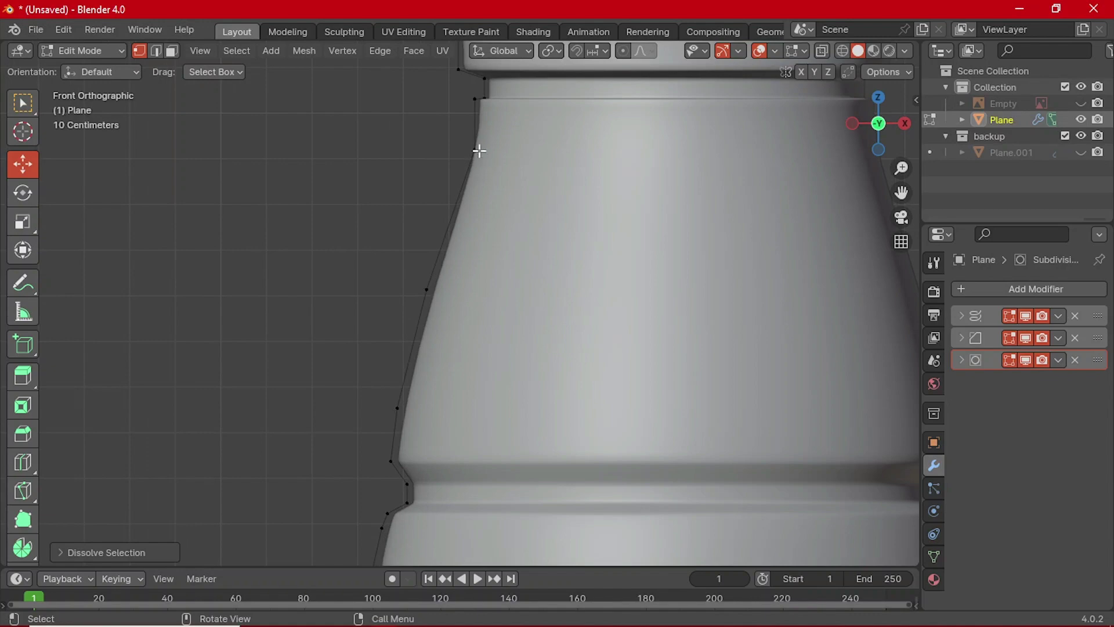
pyautogui.keyDown('shift'); pyautogui.moveTo(479, 151); pyautogui.dragTo(499, 326, button='middle'); pyautogui.keyUp('shift')
pyautogui.click(522, 333)
pyautogui.hotkey('shift', 'v')
pyautogui.click(540, 385)
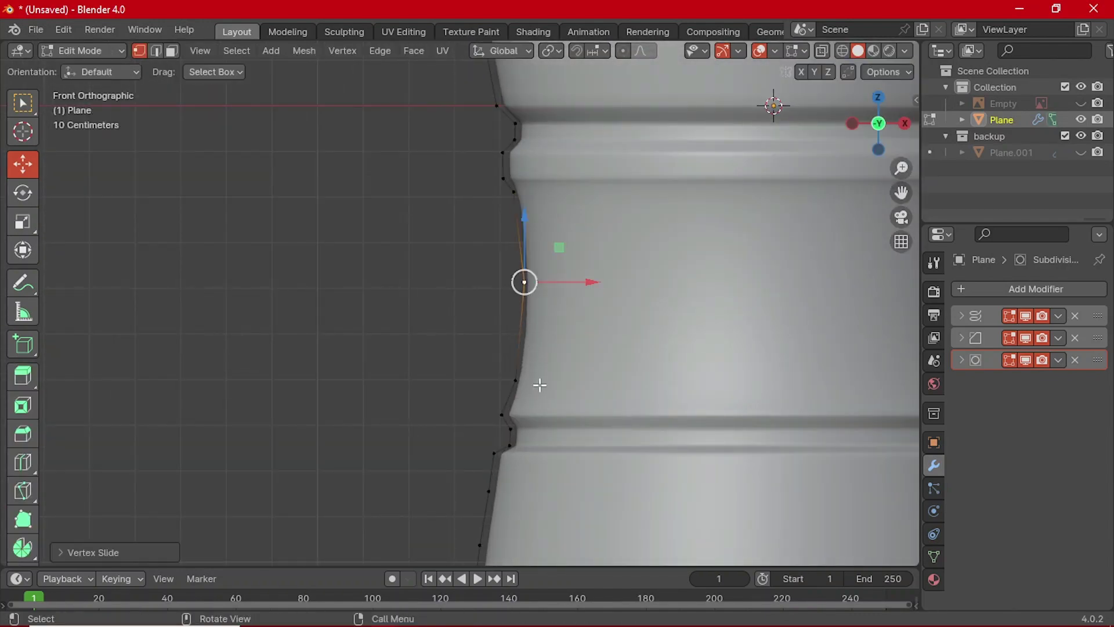
pyautogui.scroll(-3, 463, 242)
pyautogui.hotkey('ctrl', 'z')
pyautogui.scroll(2, 520, 345)
pyautogui.scroll(-2, 418, 363)
pyautogui.hotkey('ctrl', 'shift', 'z')
pyautogui.scroll(1, 474, 426)
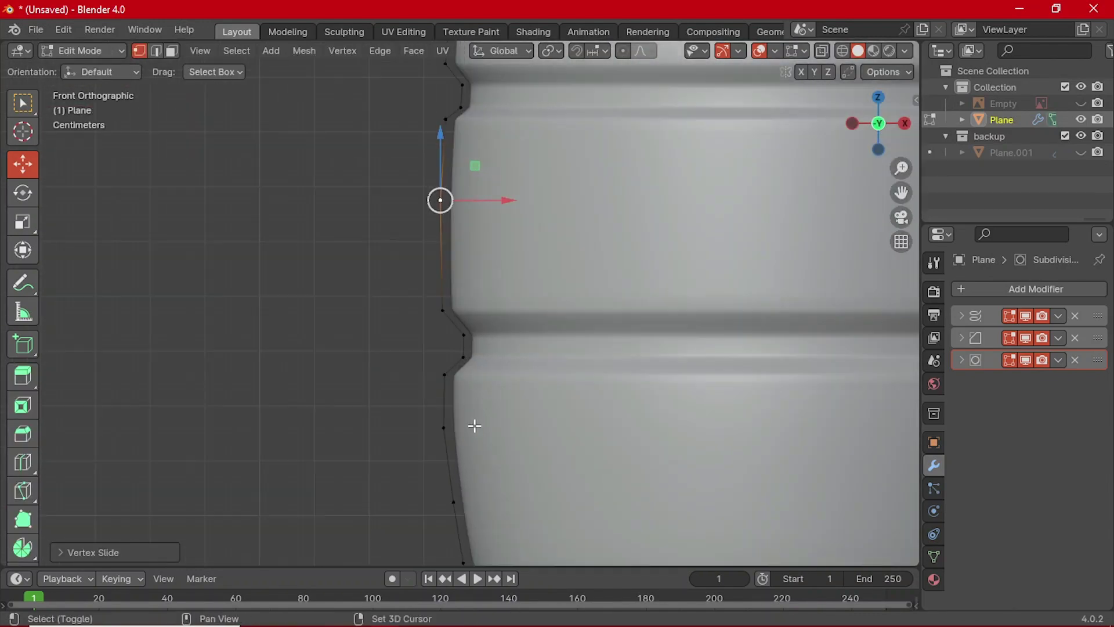
pyautogui.scroll(-2, 475, 426)
pyautogui.hotkey('ctrl', 'z')
pyautogui.hotkey('shift', 'v')
pyautogui.click(495, 316)
pyautogui.scroll(-2, 513, 405)
# - Check the whole bottle in Object Mode, then return to Edit Mode
pyautogui.press('Tab')
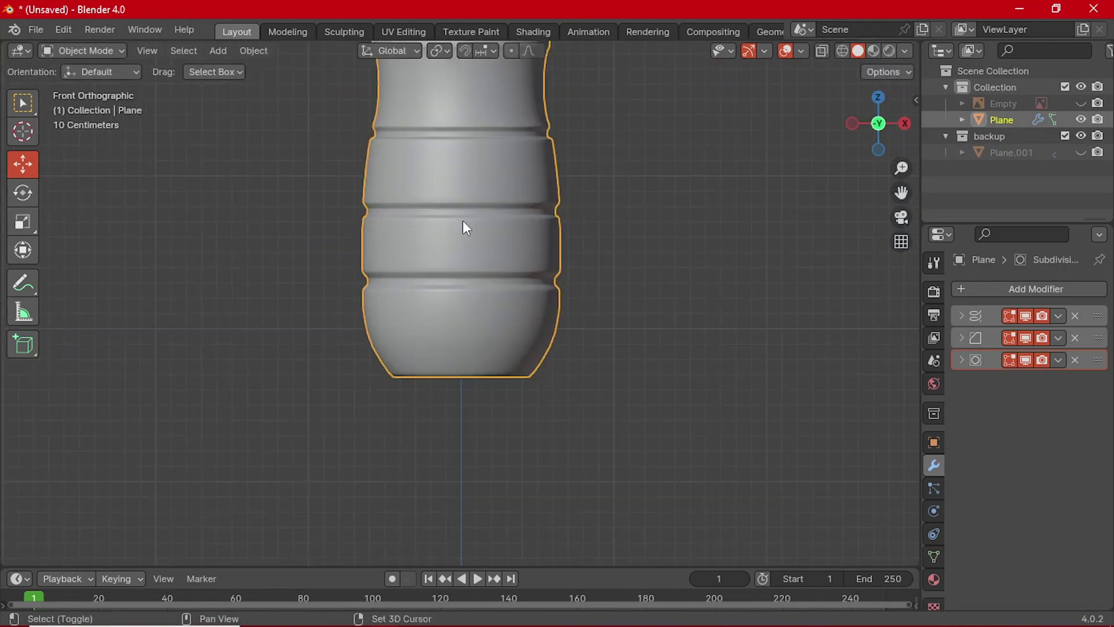
pyautogui.keyDown('shift'); pyautogui.scroll(3, 442, 385); pyautogui.keyUp('shift')
pyautogui.keyDown('shift'); pyautogui.scroll(3, 442, 416); pyautogui.keyUp('shift')
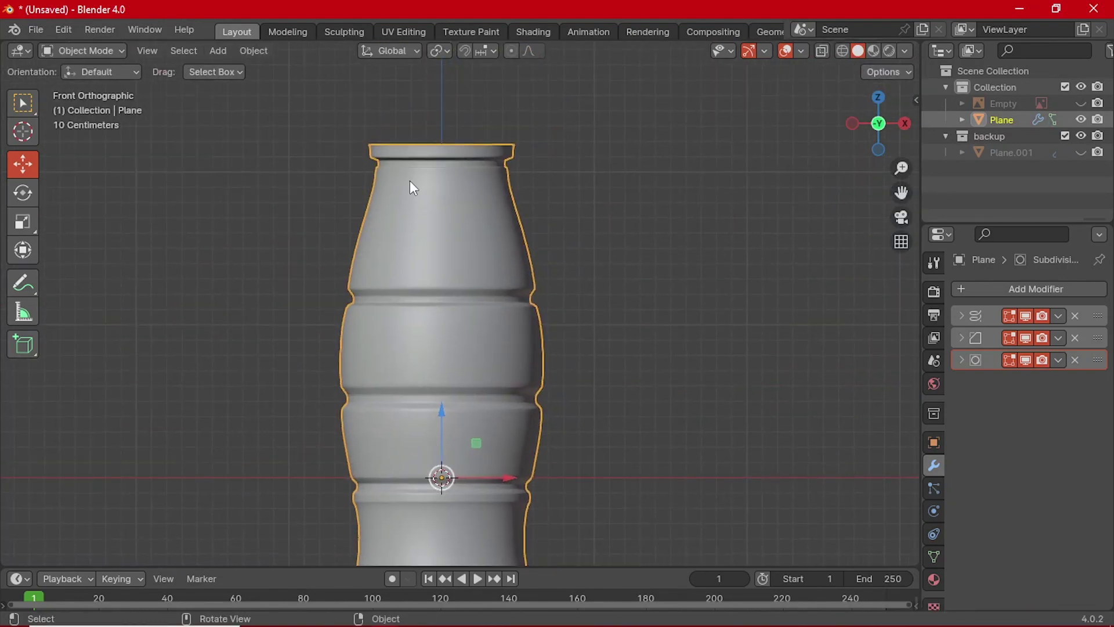
pyautogui.press('Tab')
pyautogui.scroll(6, 393, 418)
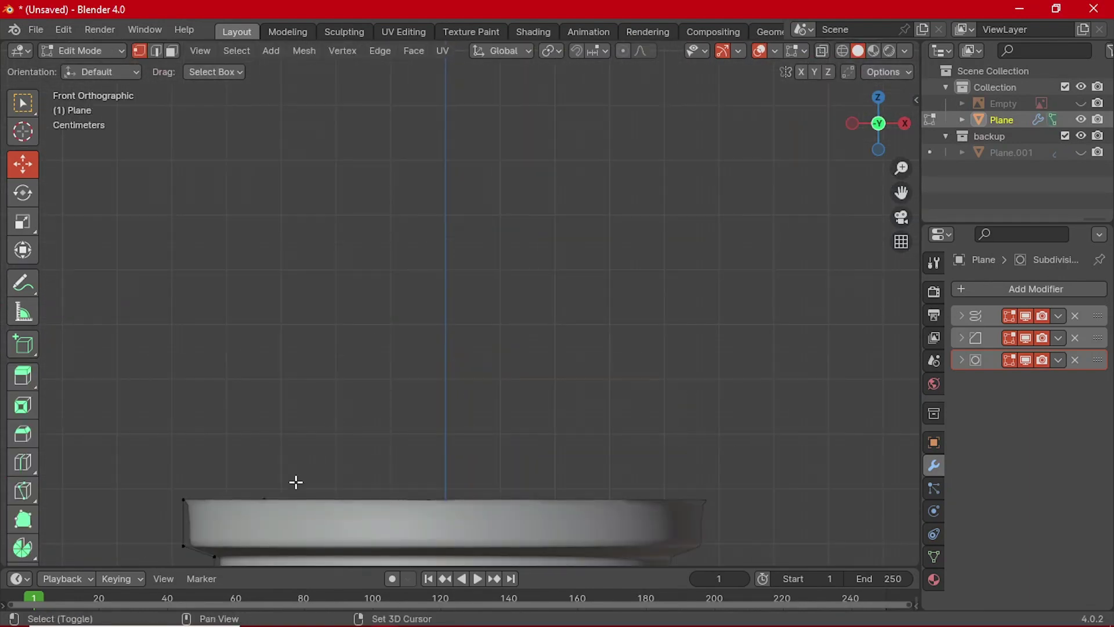
# - Dissolve a rim vertex at the bottle's mouth and leave Edit Mode
pyautogui.keyDown('shift'); pyautogui.moveTo(296, 482); pyautogui.dragTo(351, 380, button='middle'); pyautogui.keyUp('shift')
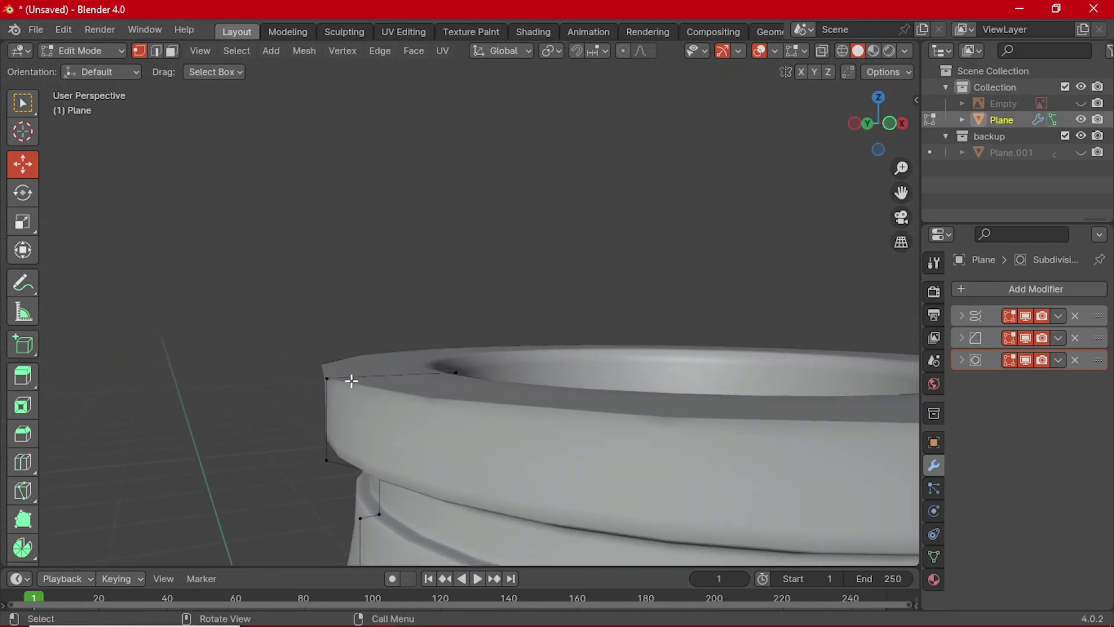
pyautogui.moveTo(347, 378); pyautogui.dragTo(342, 308)
pyautogui.press('Escape')
pyautogui.moveTo(343, 308); pyautogui.dragTo(314, 443, button='middle')
pyautogui.hotkey('ctrl', 'x')
pyautogui.moveTo(448, 423); pyautogui.dragTo(472, 428, button='middle')
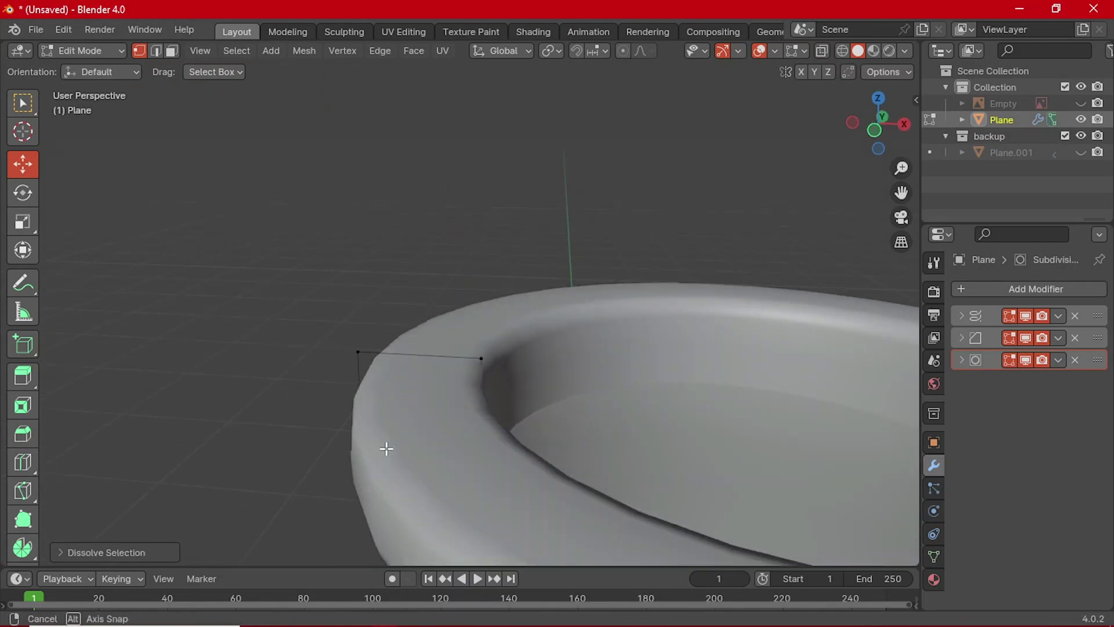
pyautogui.press('Tab')
# - Reselect the bottle in Edit Mode and delete the old inner lip vertices
pyautogui.moveTo(522, 372); pyautogui.dragTo(538, 426, button='middle')
pyautogui.moveTo(546, 480); pyautogui.dragTo(573, 370, button='middle')
pyautogui.click(656, 446)
pyautogui.click(479, 289)
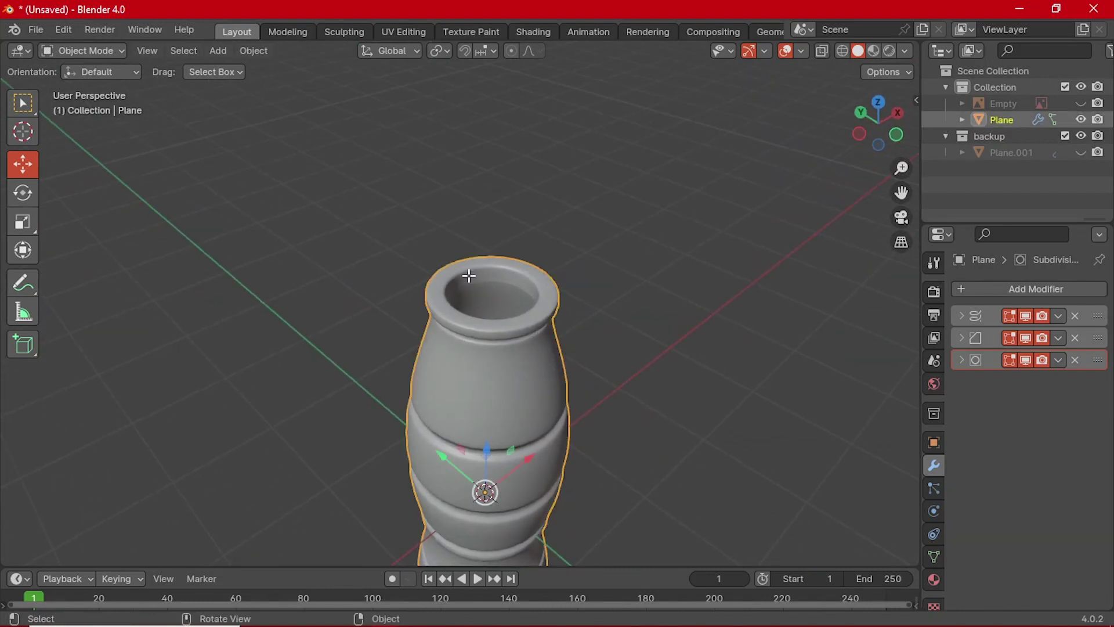
pyautogui.press('Tab')
pyautogui.scroll(2, 510, 286)
pyautogui.moveTo(510, 286); pyautogui.dragTo(437, 433, button='middle')
pyautogui.scroll(3, 412, 413)
pyautogui.scroll(1, 438, 433)
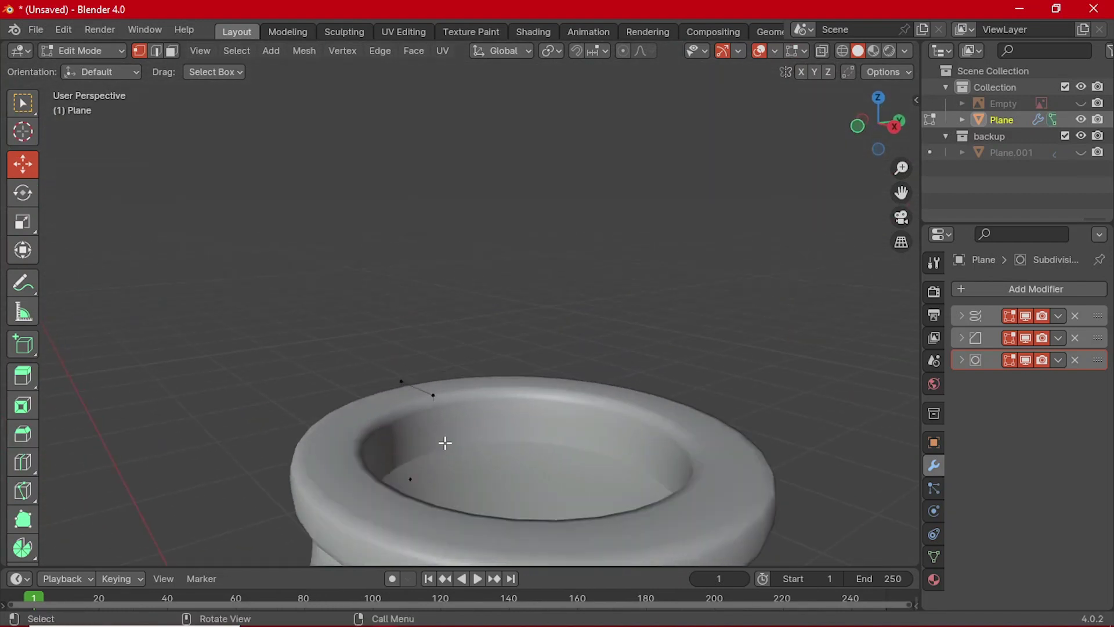
pyautogui.press('x')
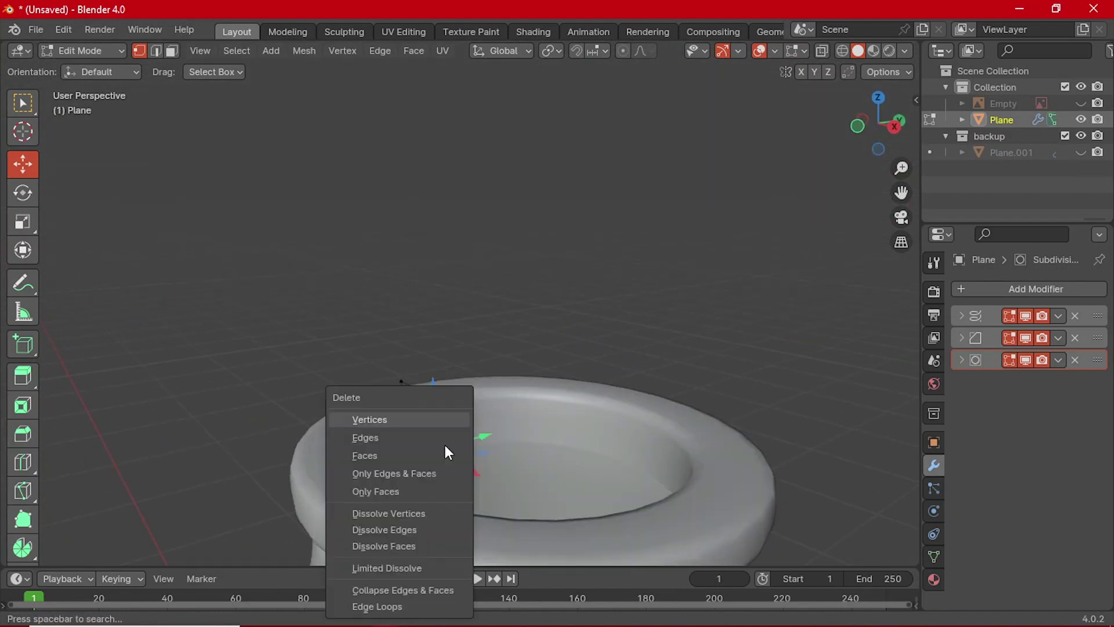
pyautogui.click(429, 420)
# - In front view, extrude a new rim vertex, moving it inward along X and up along Z
pyautogui.click(434, 398)
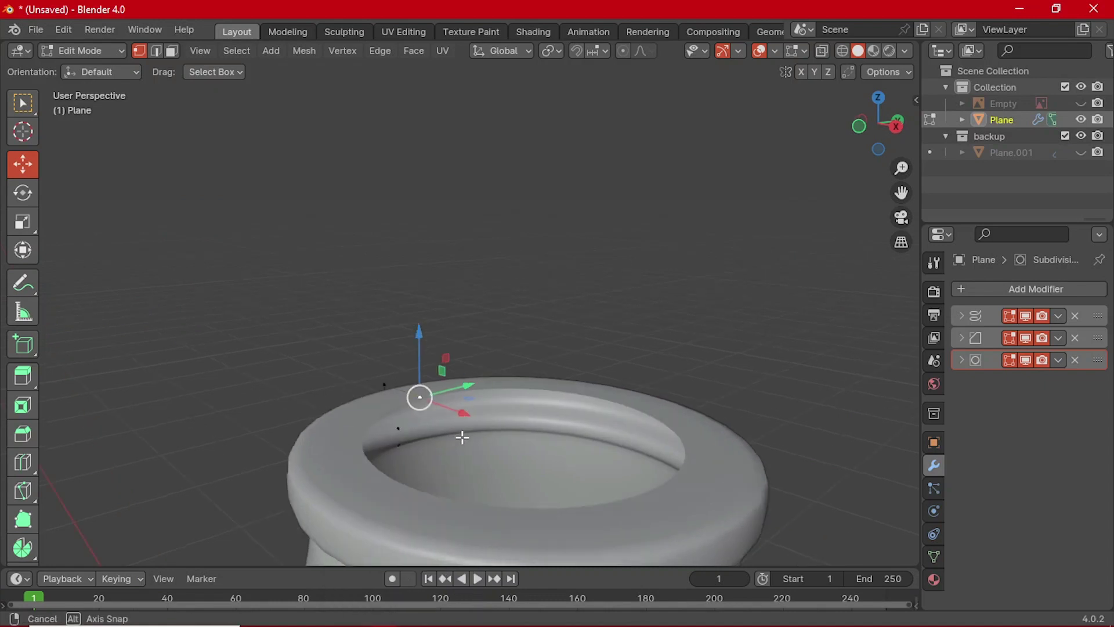
pyautogui.press('`')
pyautogui.click(399, 394)
pyautogui.moveTo(315, 449); pyautogui.dragTo(420, 428, button='middle')
pyautogui.moveTo(426, 390); pyautogui.dragTo(398, 398)
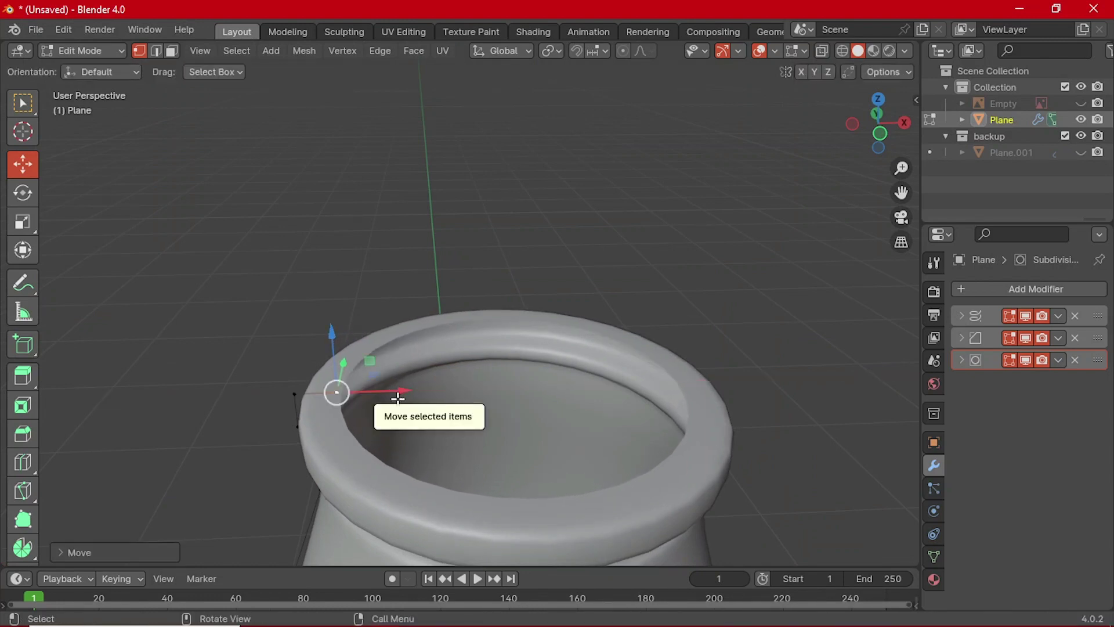
pyautogui.press('g')
pyautogui.rightClick(398, 399)
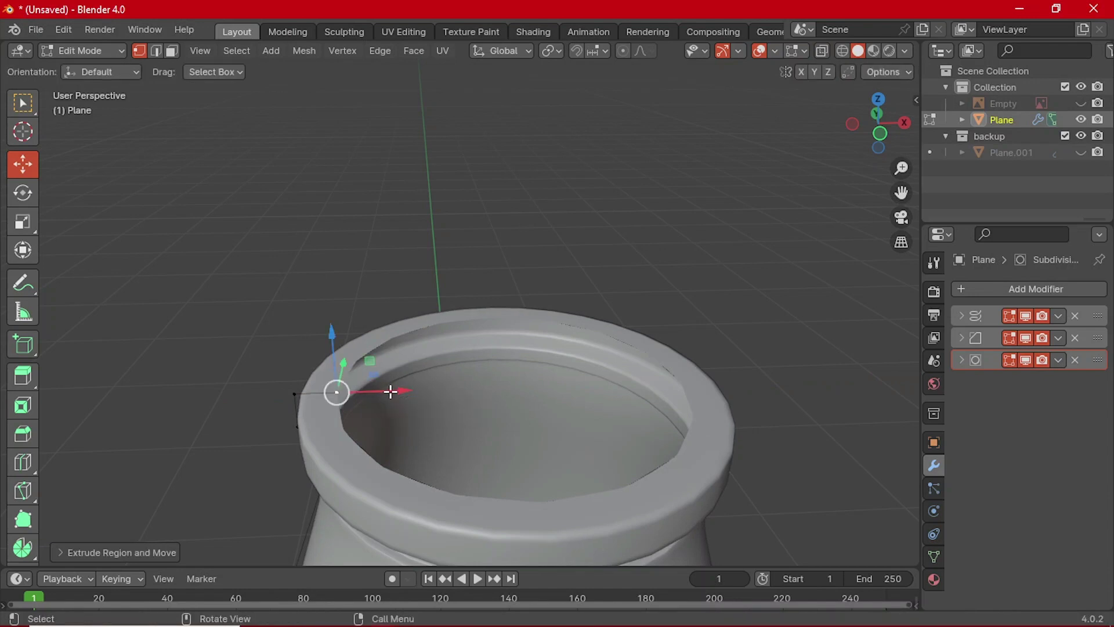
pyautogui.moveTo(390, 392); pyautogui.dragTo(400, 390)
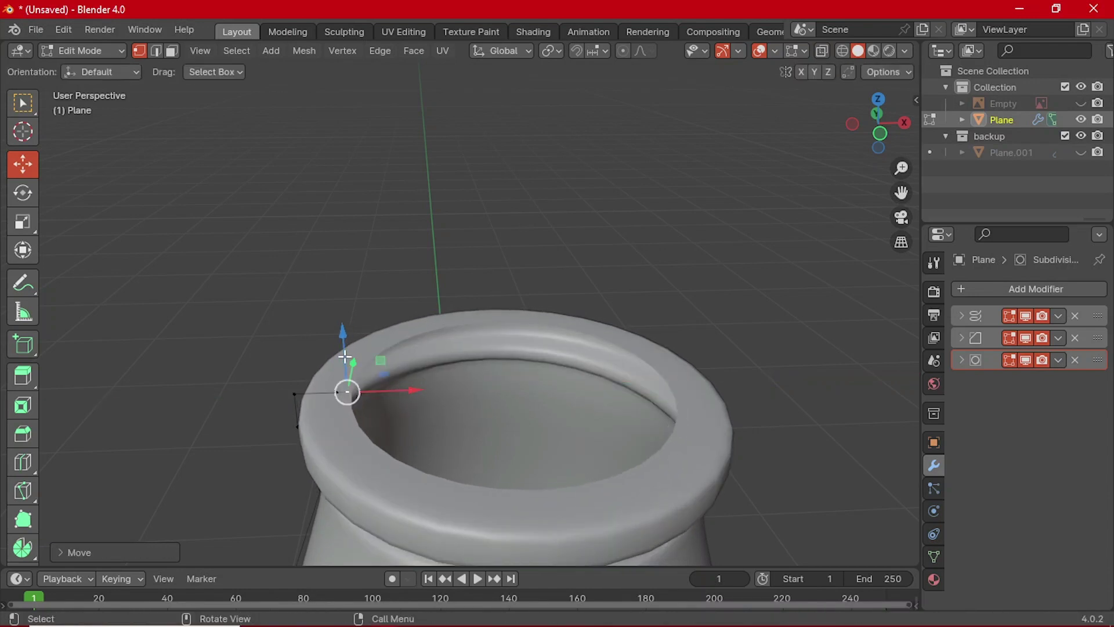
pyautogui.moveTo(345, 357); pyautogui.dragTo(348, 316)
pyautogui.hotkey('ctrl', 'z')
pyautogui.hotkey('ctrl', 'z')
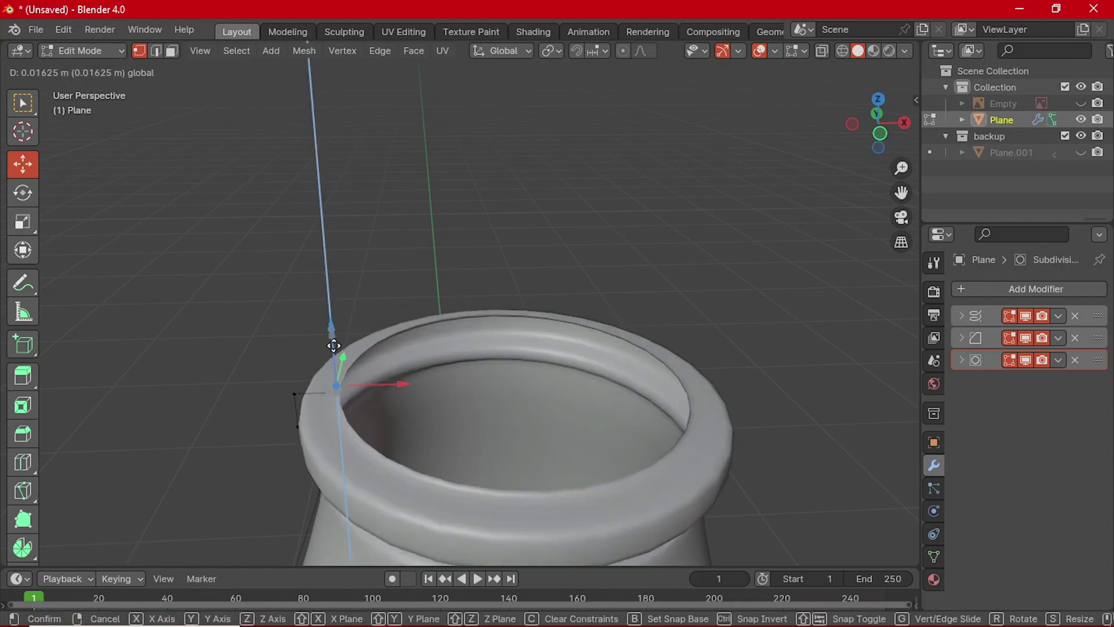
pyautogui.moveTo(339, 354); pyautogui.dragTo(331, 323)
pyautogui.press('`')
pyautogui.click(325, 315)
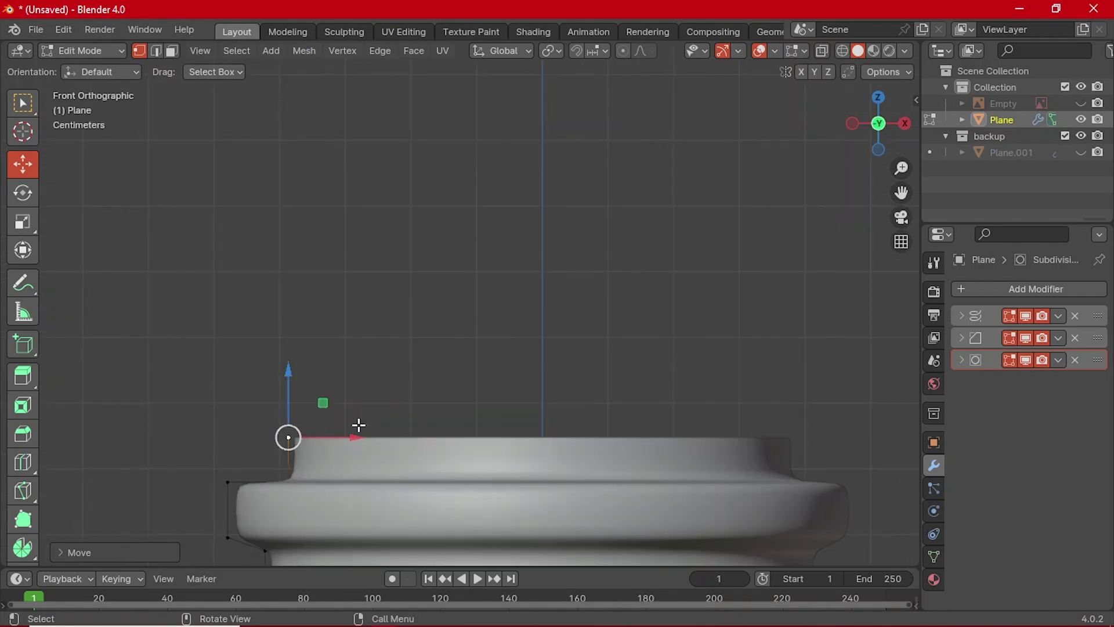
pyautogui.moveTo(288, 374); pyautogui.dragTo(299, 394)
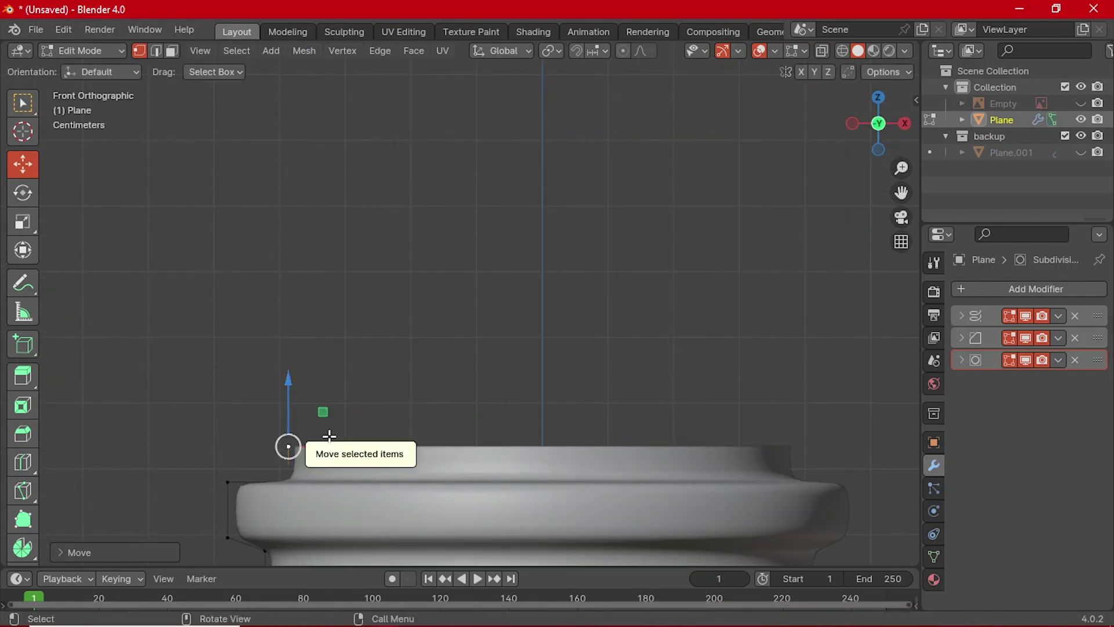
# - Extrude another rim vertex and raise it to form the stepped collar
pyautogui.press('g')
pyautogui.press('x')
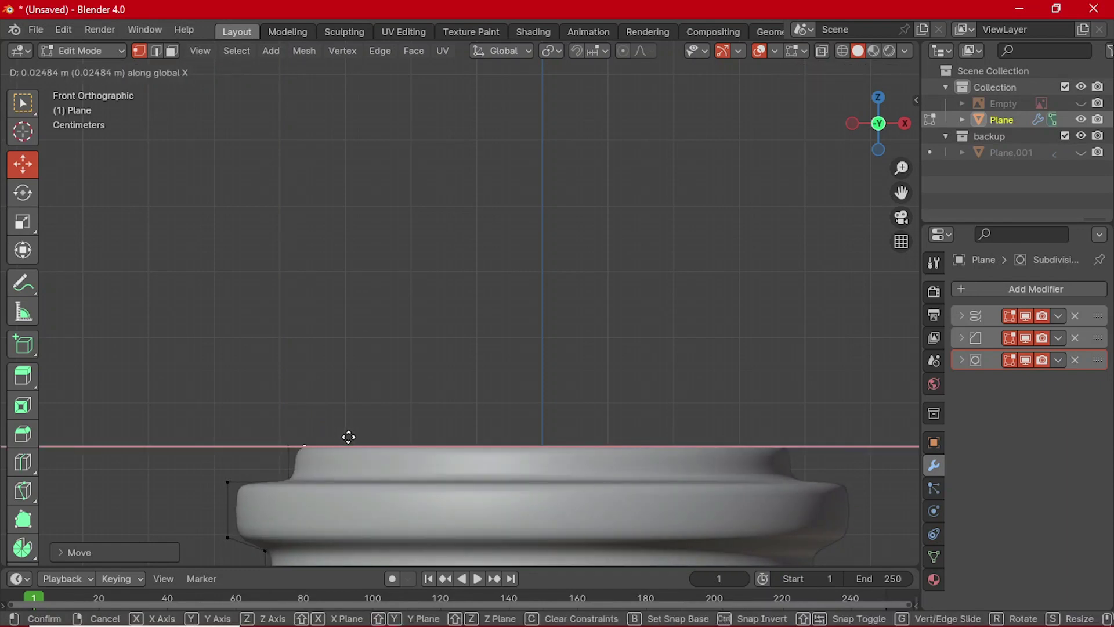
pyautogui.rightClick(359, 443)
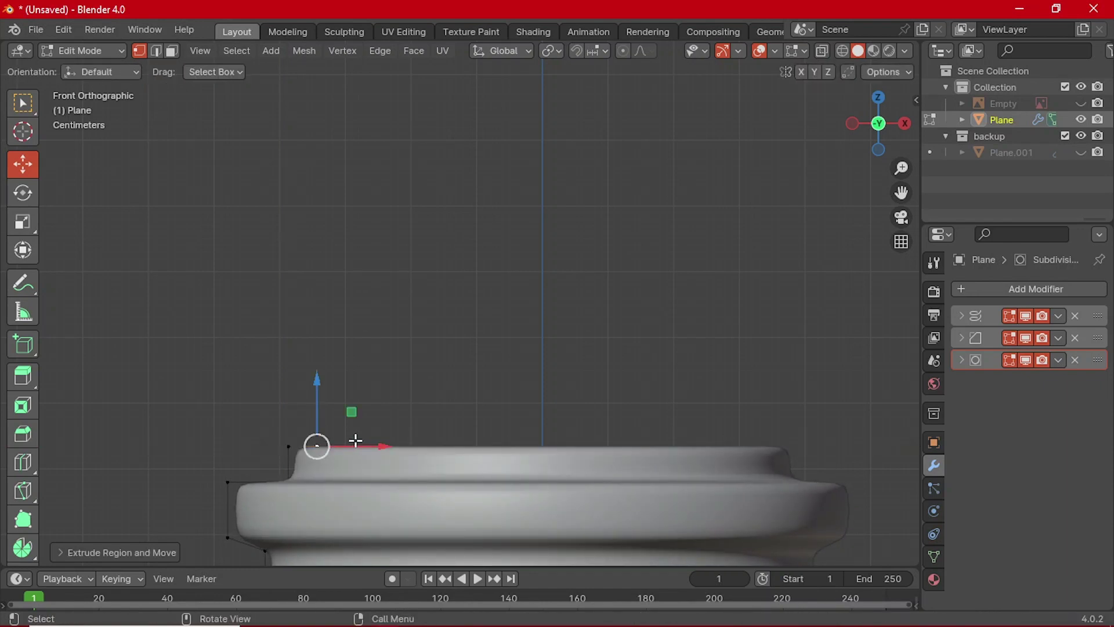
pyautogui.moveTo(324, 412); pyautogui.dragTo(324, 387)
pyautogui.moveTo(352, 458); pyautogui.dragTo(481, 504, button='middle')
pyautogui.click(961, 337)
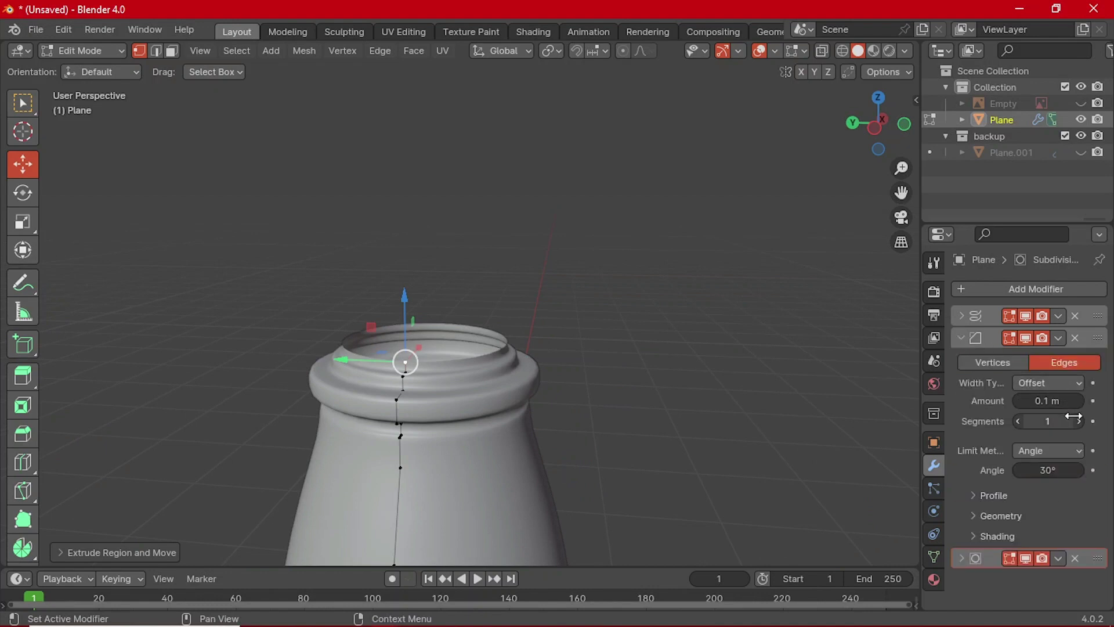
pyautogui.click(1079, 421)
pyautogui.click(1079, 421)
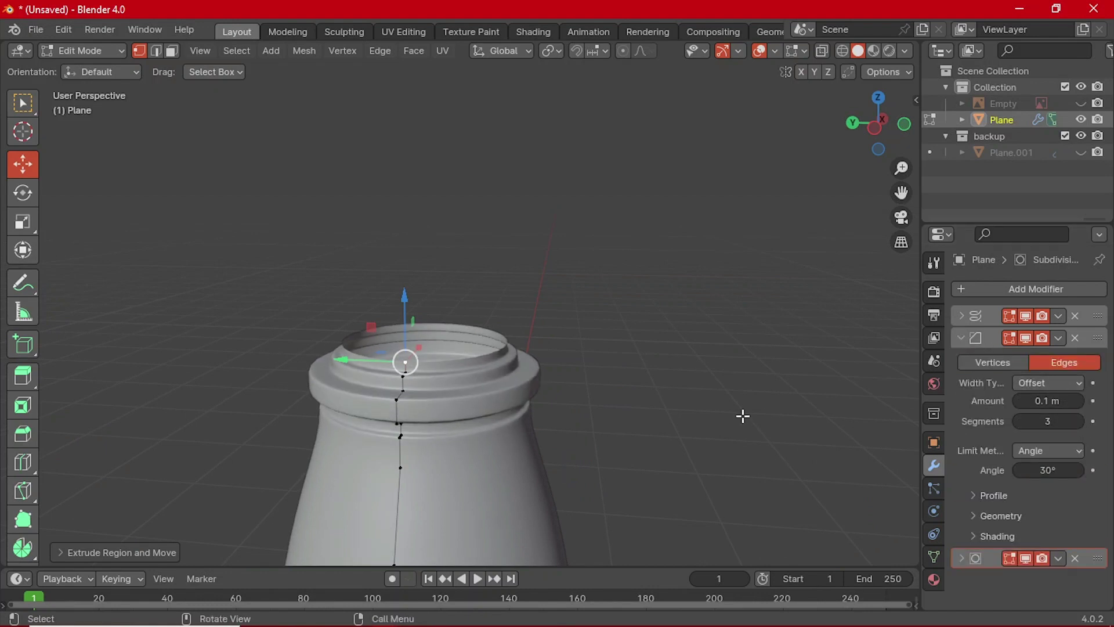
pyautogui.moveTo(741, 412); pyautogui.dragTo(387, 364, button='middle')
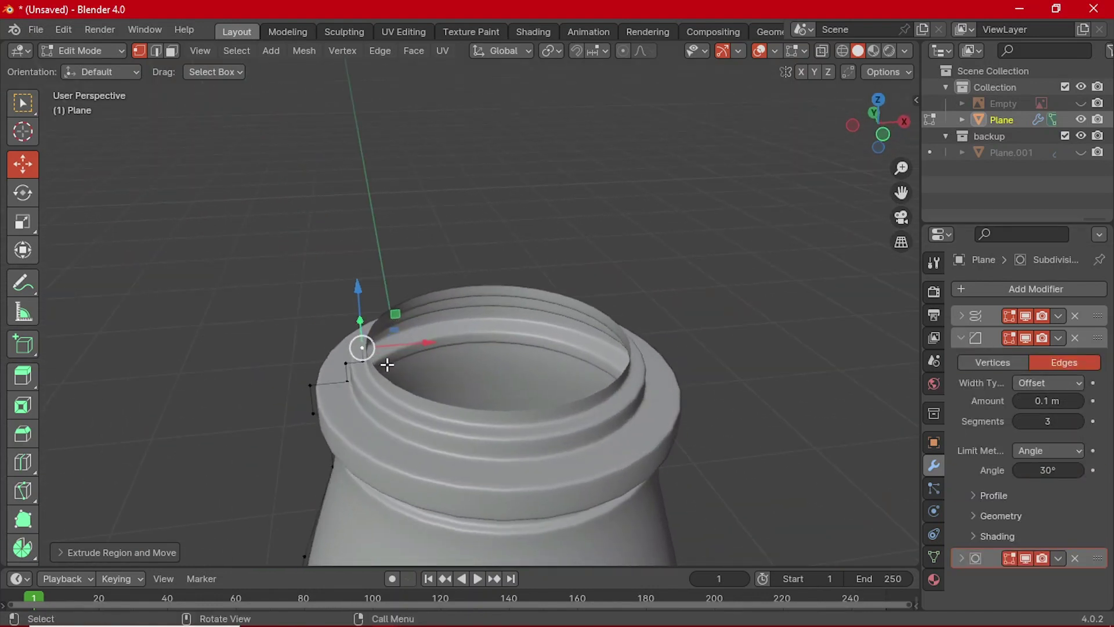
pyautogui.moveTo(382, 361); pyautogui.dragTo(396, 360)
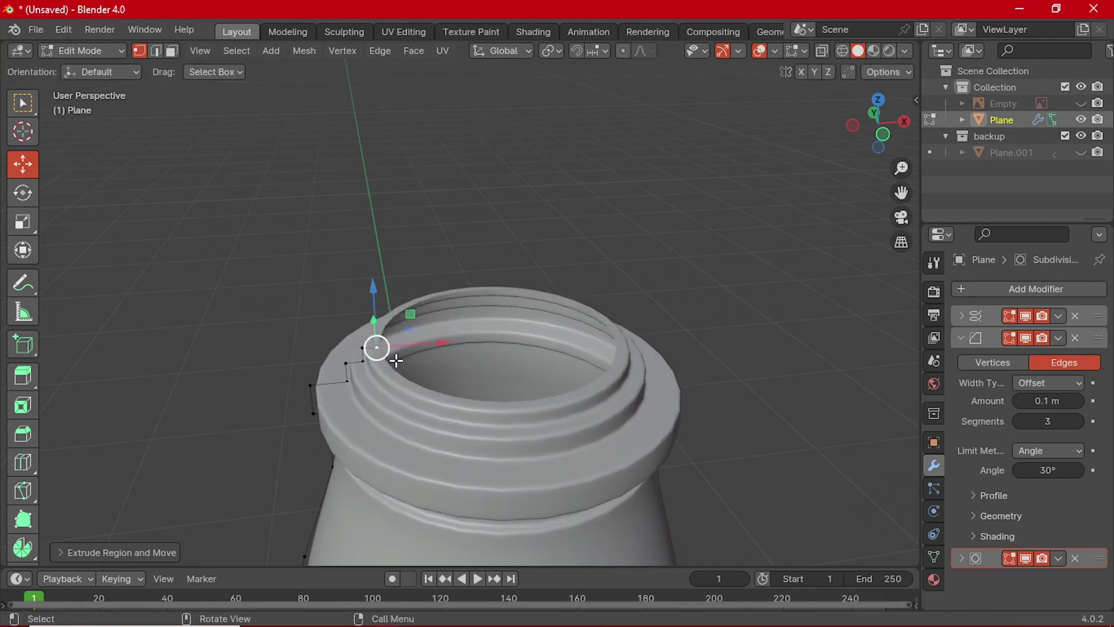
pyautogui.press('g')
pyautogui.press('z')
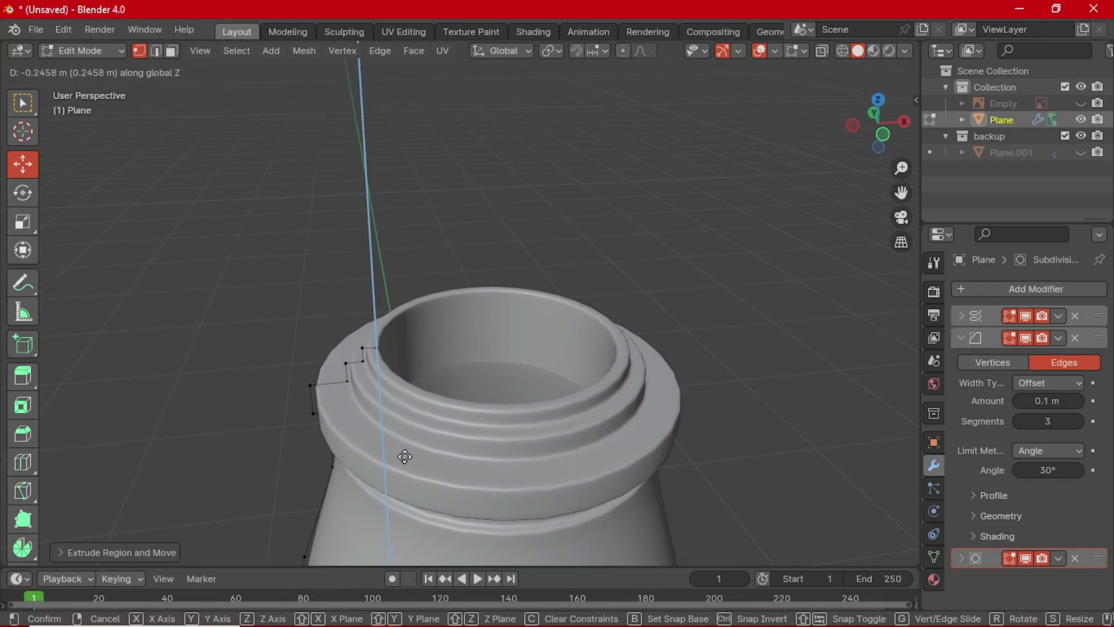
pyautogui.click(407, 525)
pyautogui.press('Tab')
pyautogui.scroll(-3, 441, 476)
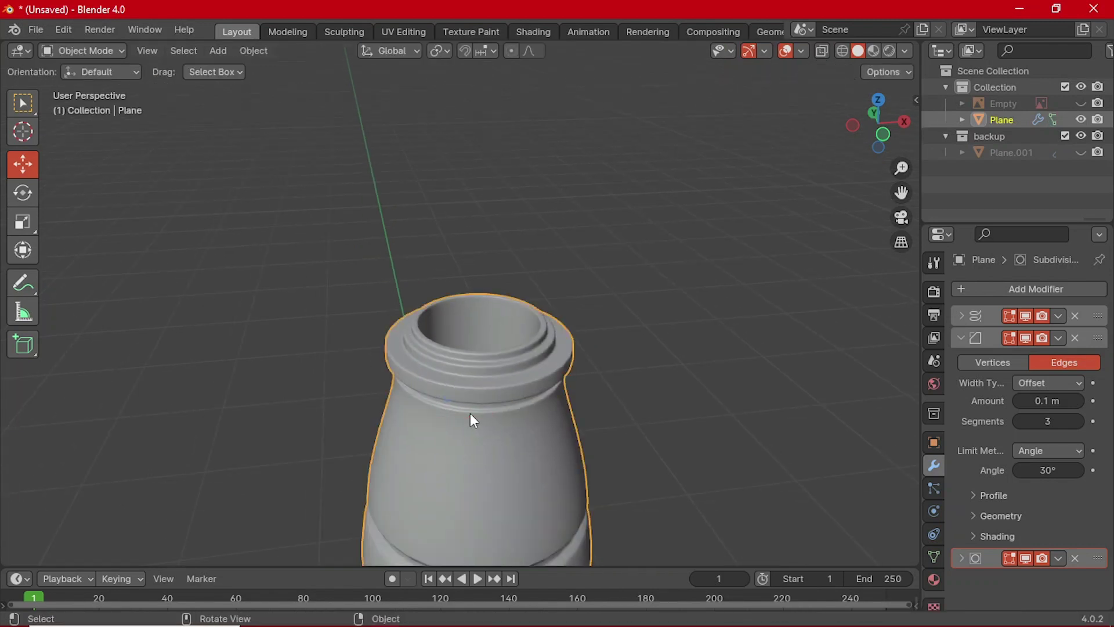
pyautogui.moveTo(473, 416); pyautogui.dragTo(542, 328, button='middle')
pyautogui.scroll(3, 581, 406)
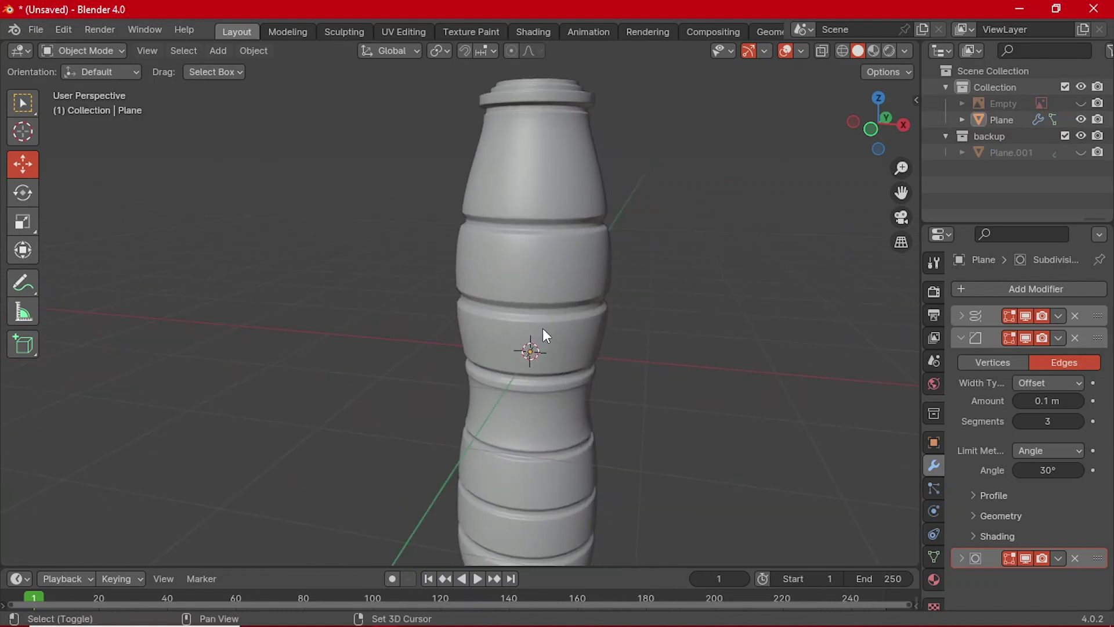
pyautogui.scroll(-5, 564, 495)
pyautogui.moveTo(564, 495); pyautogui.dragTo(537, 405, button='middle')
# - Shift the bottle's base centre vertex about 0.2 m along X in Edit Mode
pyautogui.click(503, 340)
pyautogui.press('Tab')
pyautogui.scroll(2, 530, 454)
pyautogui.click(537, 479)
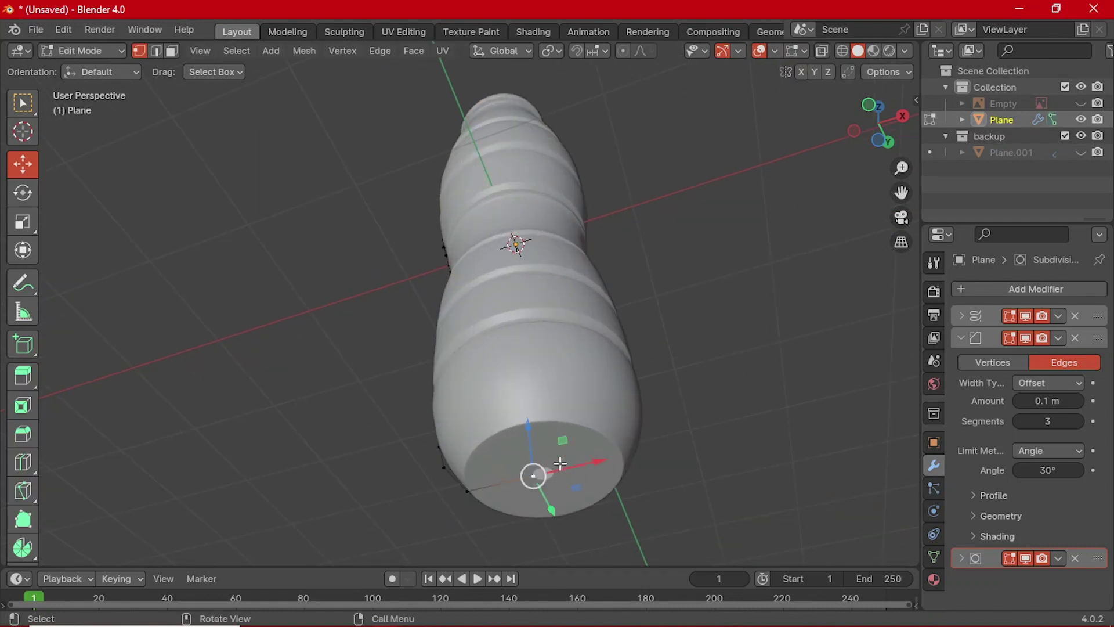
pyautogui.moveTo(601, 470); pyautogui.dragTo(536, 480)
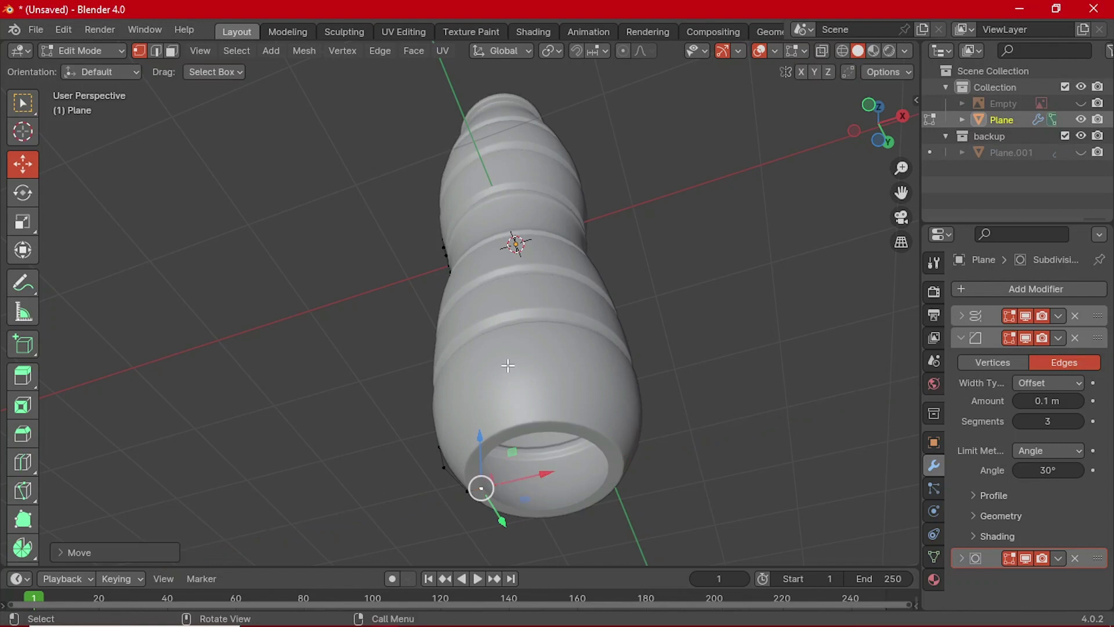
# - Return to Object Mode, reframe the upright bottle and collapse the Bevel modifier panel
pyautogui.moveTo(480, 490); pyautogui.dragTo(477, 400, button='middle')
pyautogui.press('Tab')
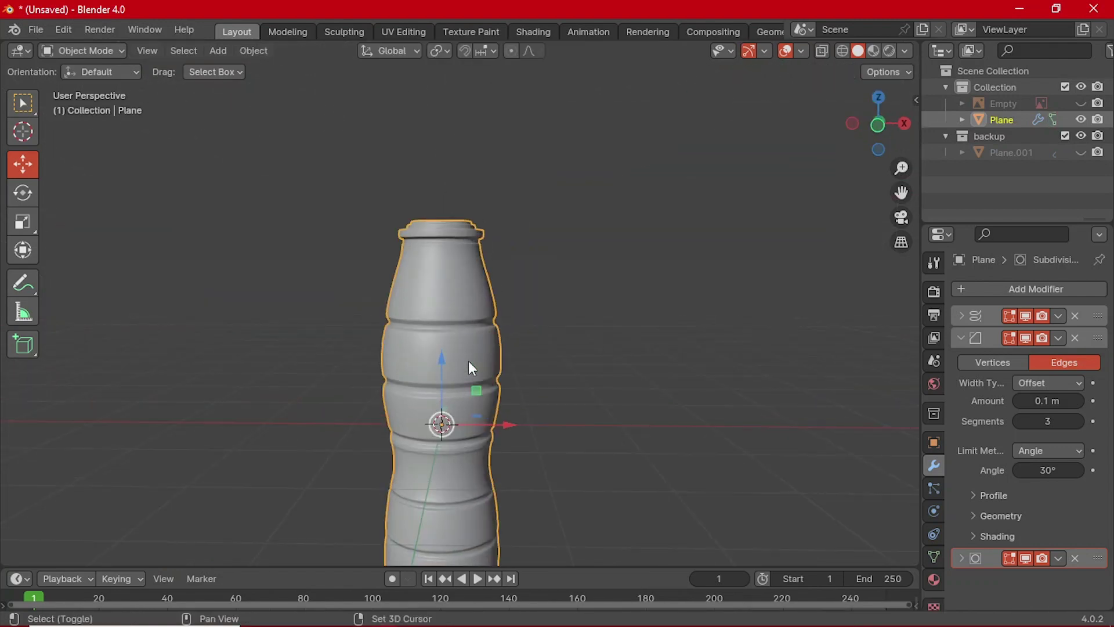
pyautogui.keyDown('shift'); pyautogui.moveTo(468, 361); pyautogui.dragTo(445, 238, button='middle'); pyautogui.keyUp('shift')
pyautogui.moveTo(471, 484); pyautogui.dragTo(467, 476, button='middle')
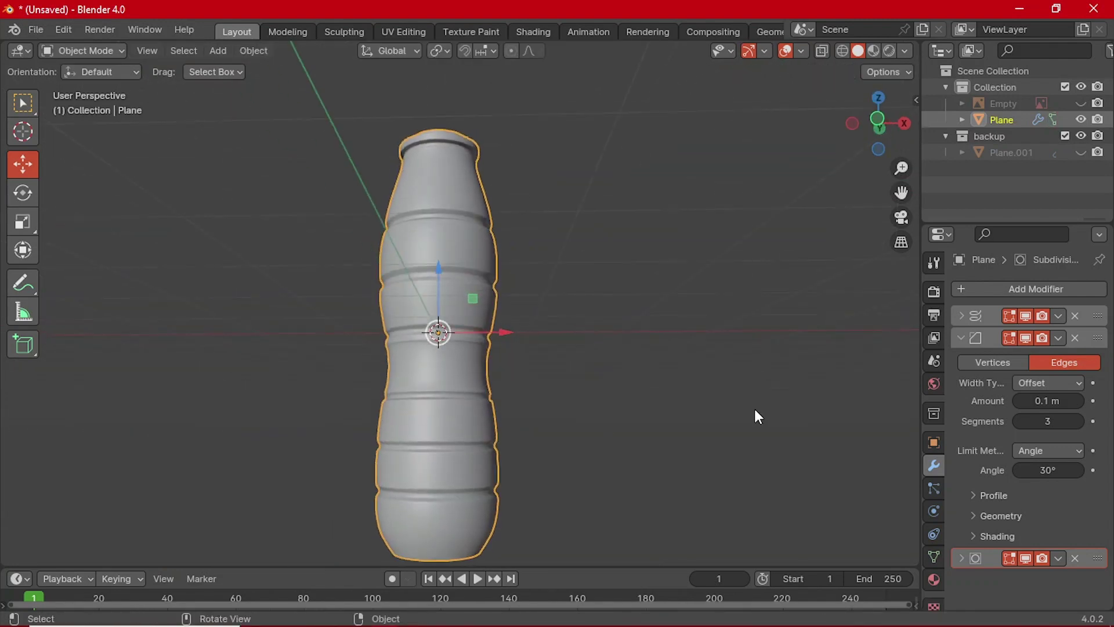
pyautogui.click(975, 339)
# - Apply the first modifier, then extrude the base loop and scale it in to about 0.74
pyautogui.click(1054, 321)
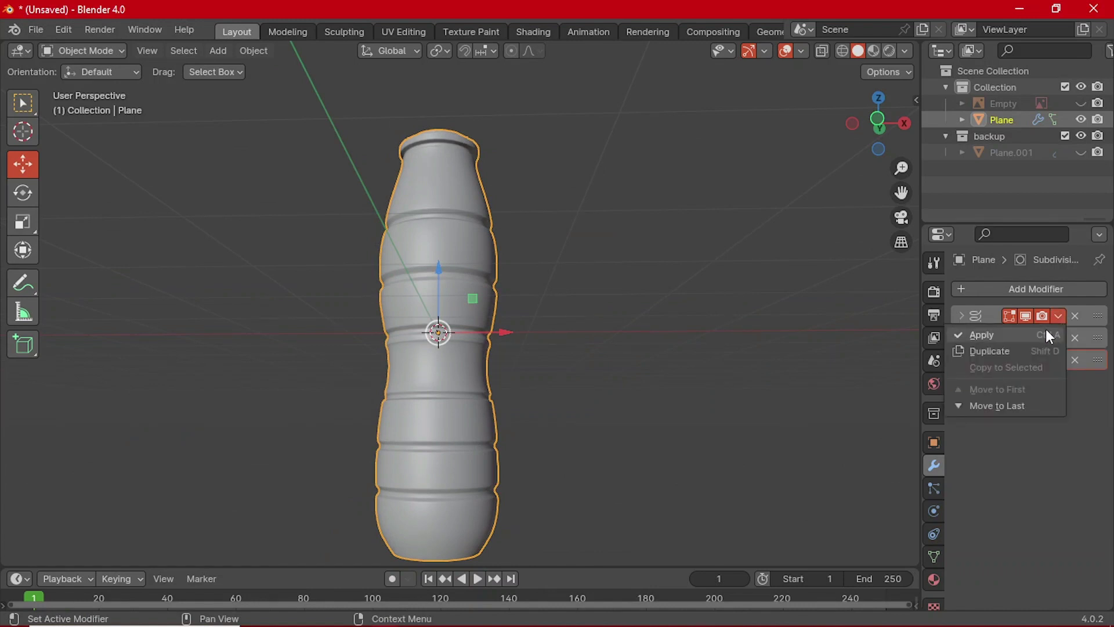
pyautogui.click(1045, 329)
pyautogui.press('Tab')
pyautogui.moveTo(465, 440); pyautogui.dragTo(508, 399, button='middle')
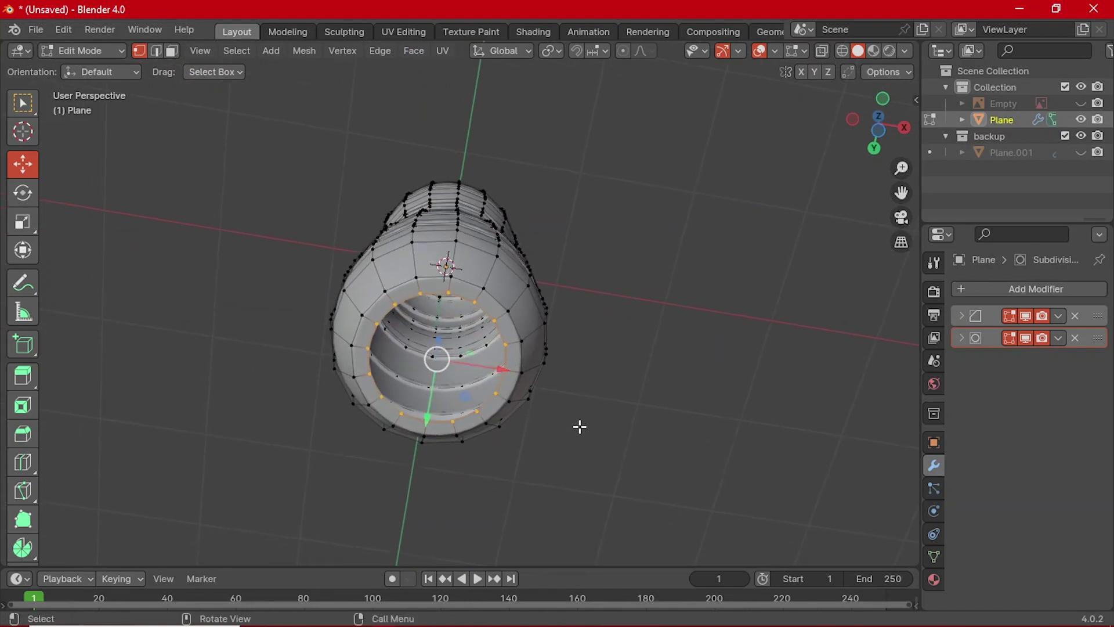
pyautogui.press('e')
pyautogui.rightClick(580, 428)
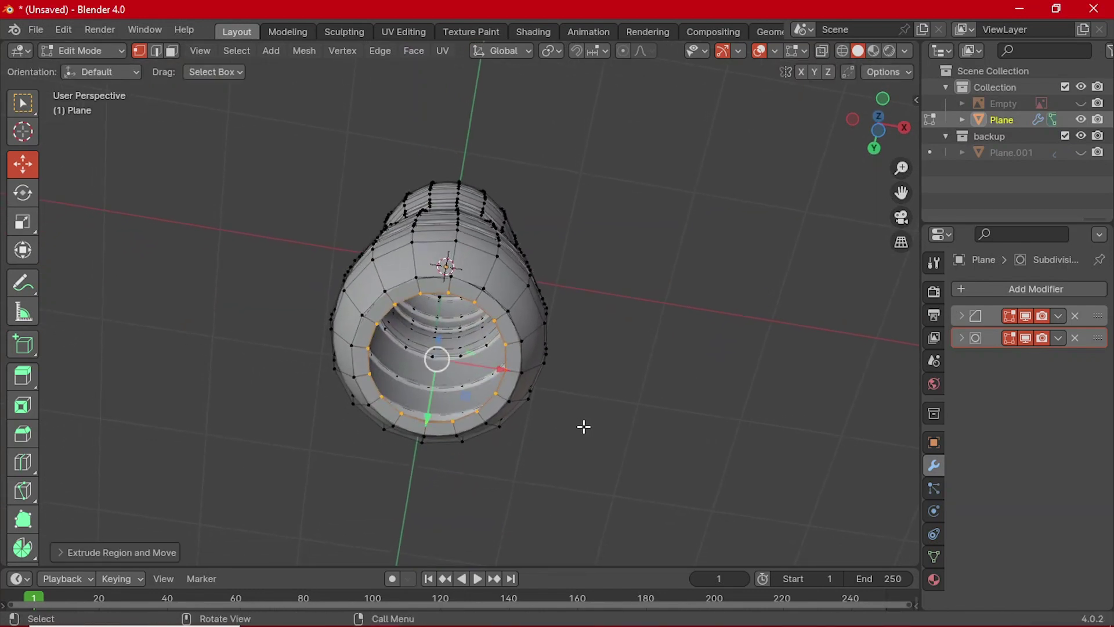
pyautogui.press('s')
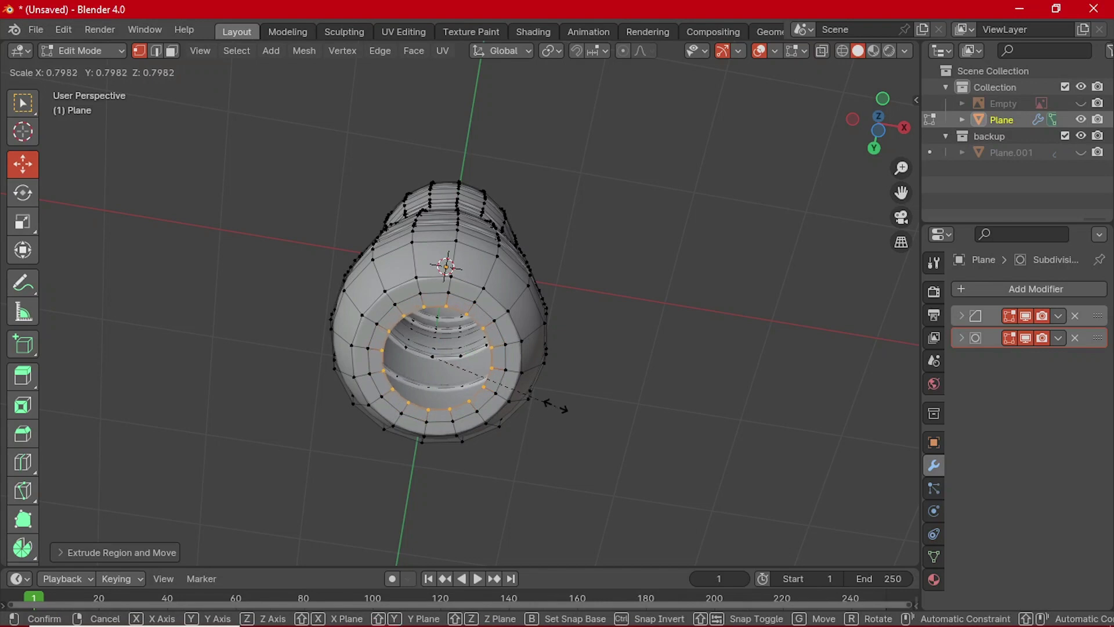
pyautogui.click(550, 399)
pyautogui.scroll(2, 462, 405)
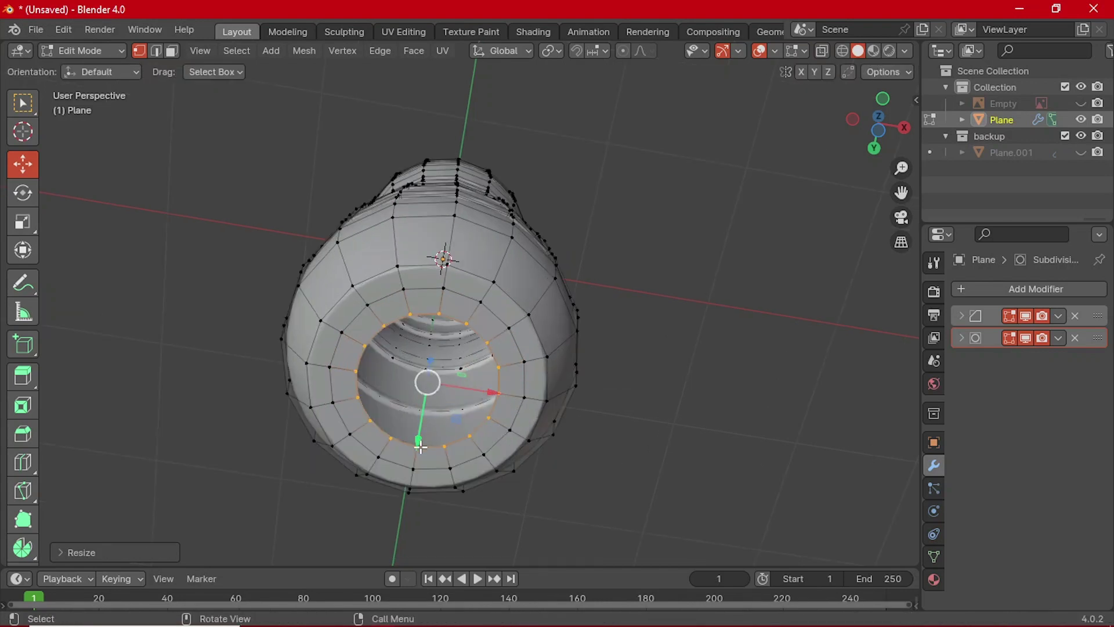
# - Nudge the inner base loop along Y and push it up along Z into the bottle
pyautogui.moveTo(421, 447); pyautogui.dragTo(447, 428)
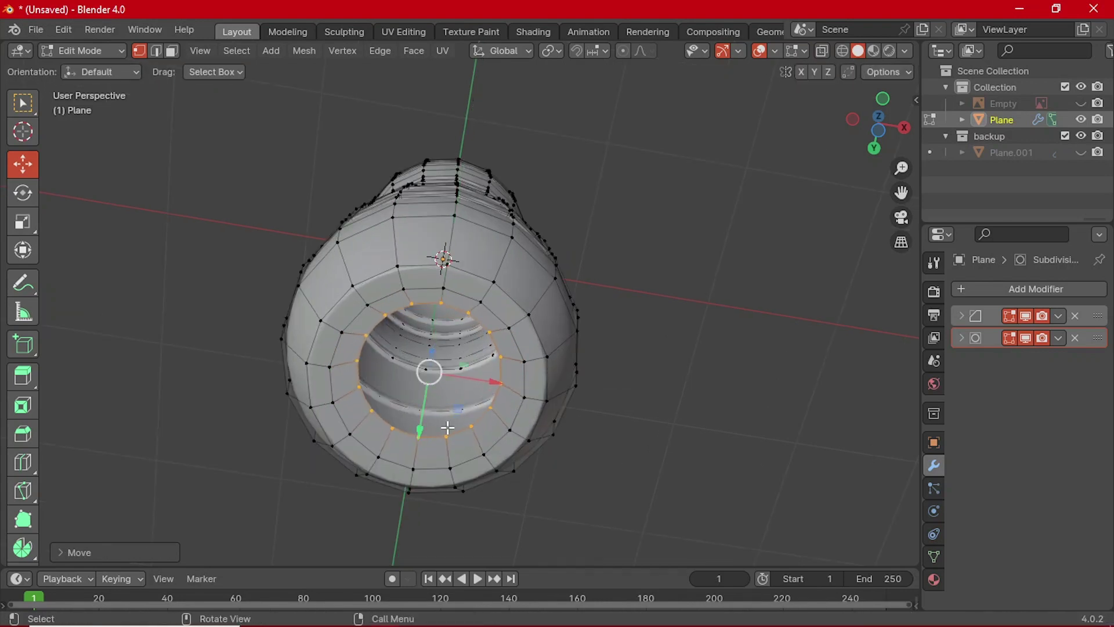
pyautogui.moveTo(447, 428); pyautogui.dragTo(466, 392, button='middle')
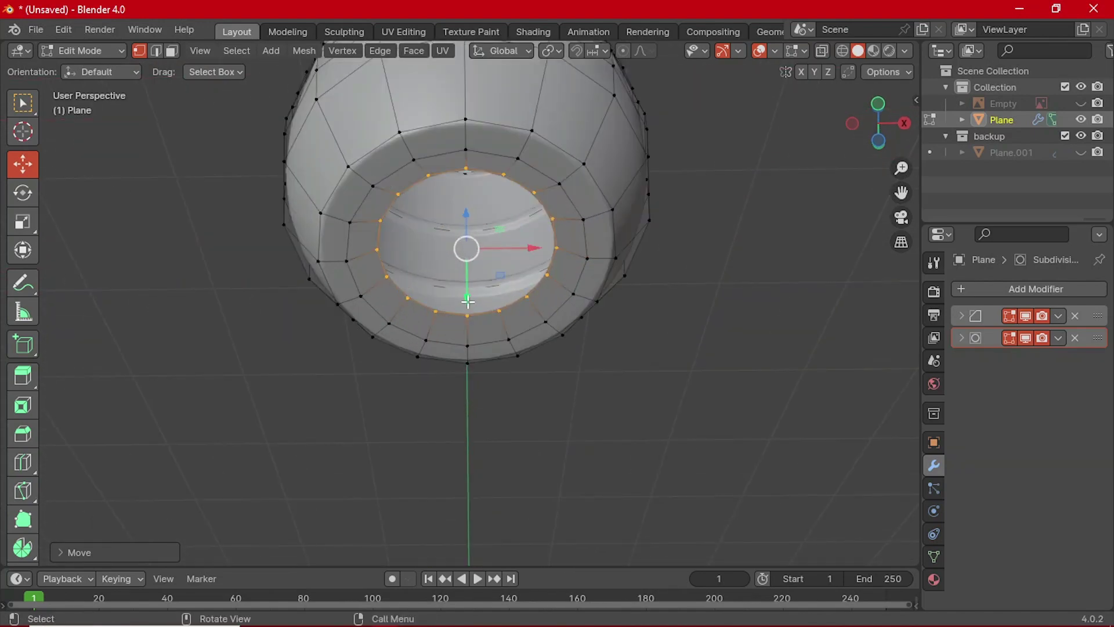
pyautogui.moveTo(468, 301); pyautogui.dragTo(472, 276)
pyautogui.scroll(2, 489, 291)
pyautogui.moveTo(490, 290)
pyautogui.mouseDown(button='middle')
pyautogui.moveTo(435, 255)
pyautogui.moveTo(472, 298)
pyautogui.mouseUp(button='middle')
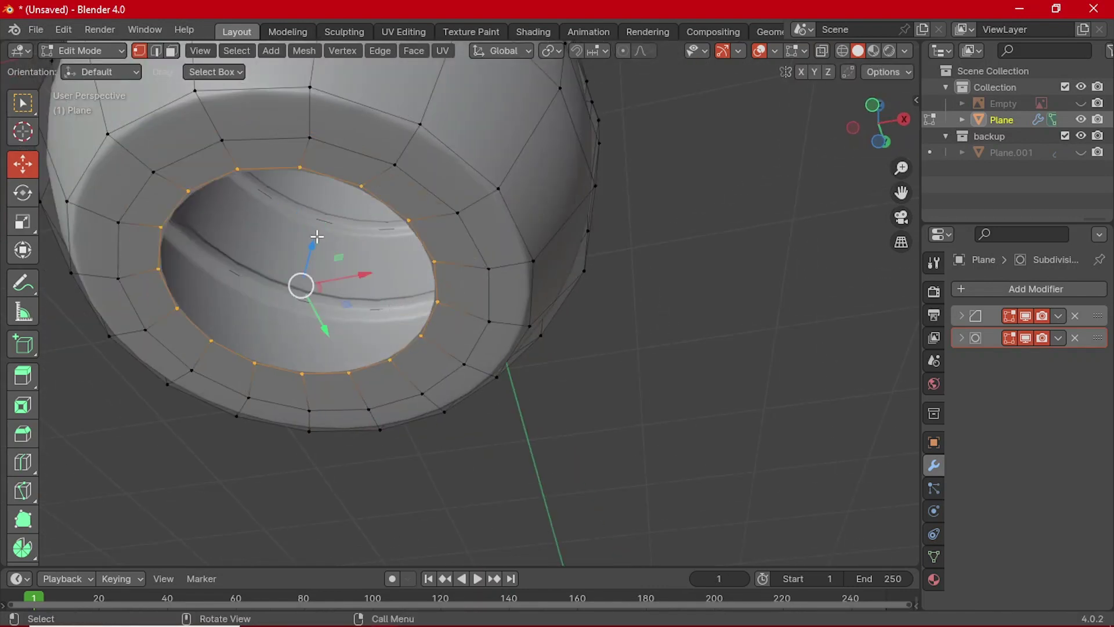
pyautogui.moveTo(313, 246); pyautogui.dragTo(319, 229)
# - Extrude and scale the loop inward again, fill it with a face, and inset it
pyautogui.press('e')
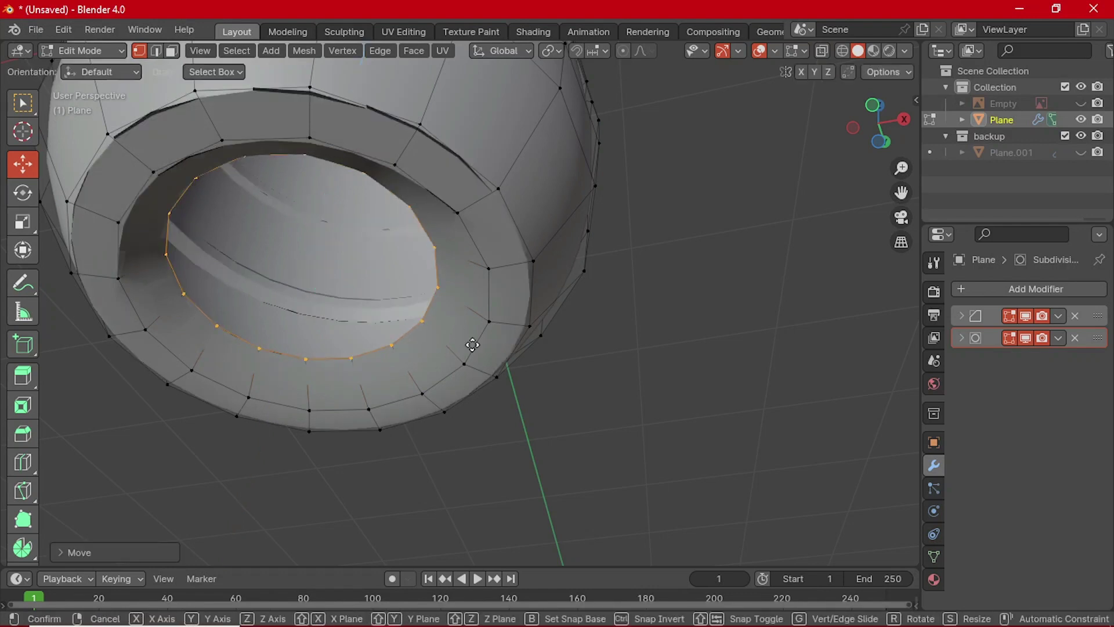
pyautogui.rightClick(548, 394)
pyautogui.press('s')
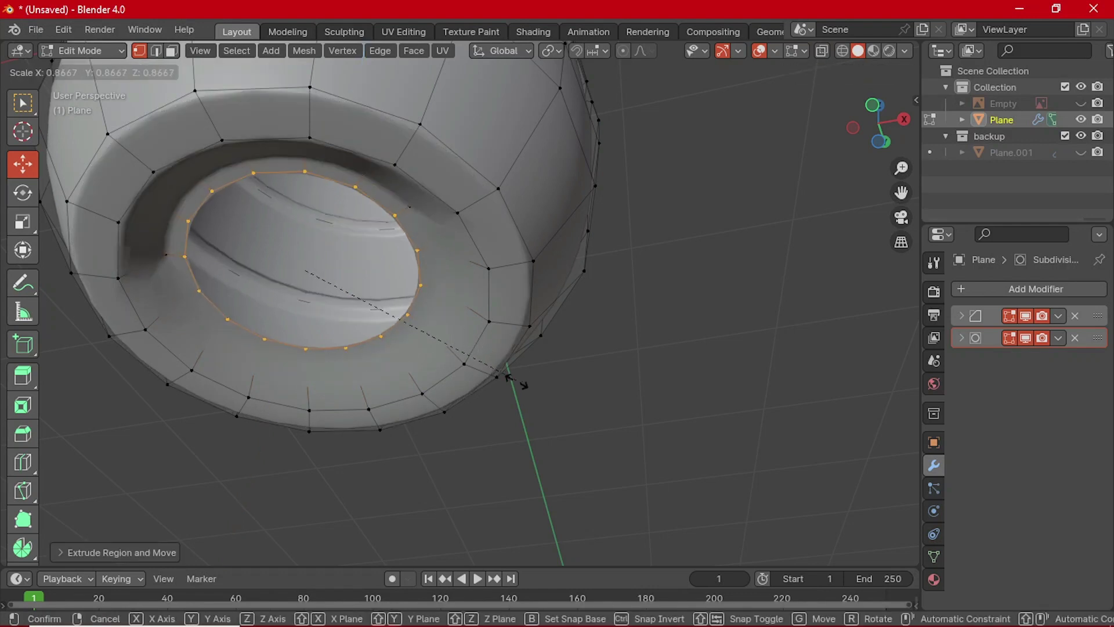
pyautogui.click(467, 378)
pyautogui.press('f')
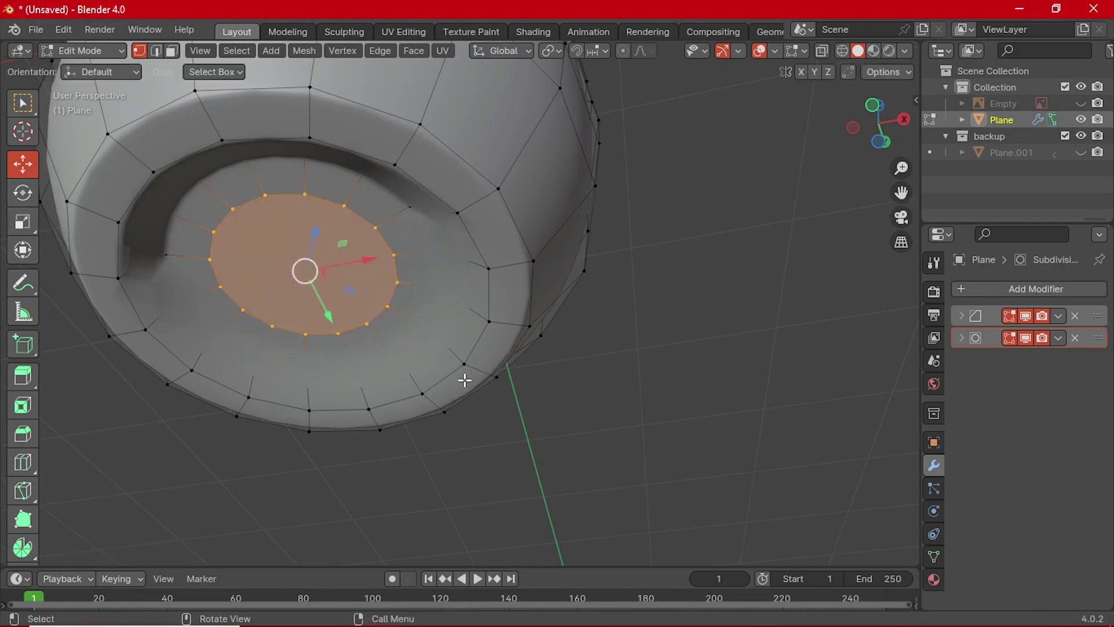
pyautogui.press('i')
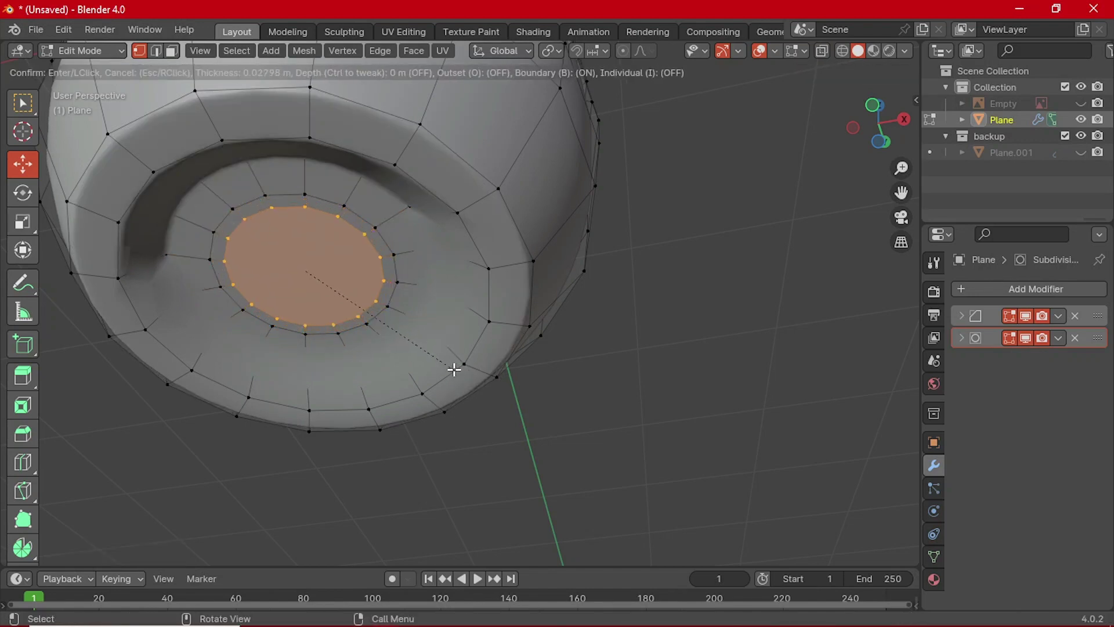
pyautogui.click(454, 367)
pyautogui.press('Tab')
# - Set the Subdivision modifier's Levels Viewport to 2
pyautogui.scroll(-5, 462, 367)
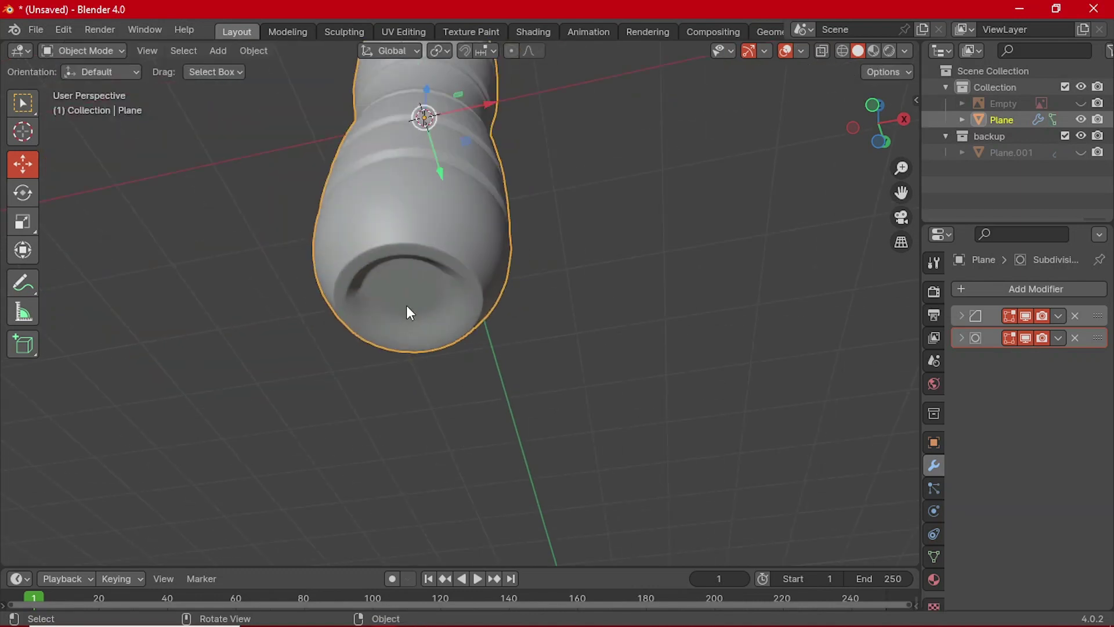
pyautogui.moveTo(409, 307); pyautogui.dragTo(494, 316, button='middle')
pyautogui.click(961, 316)
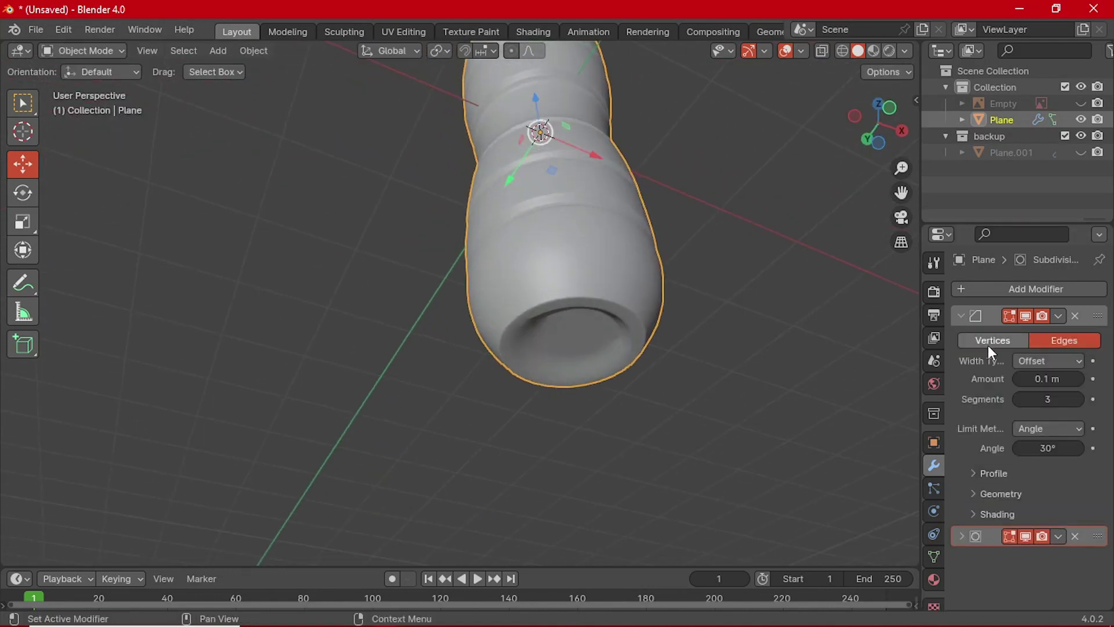
pyautogui.click(961, 316)
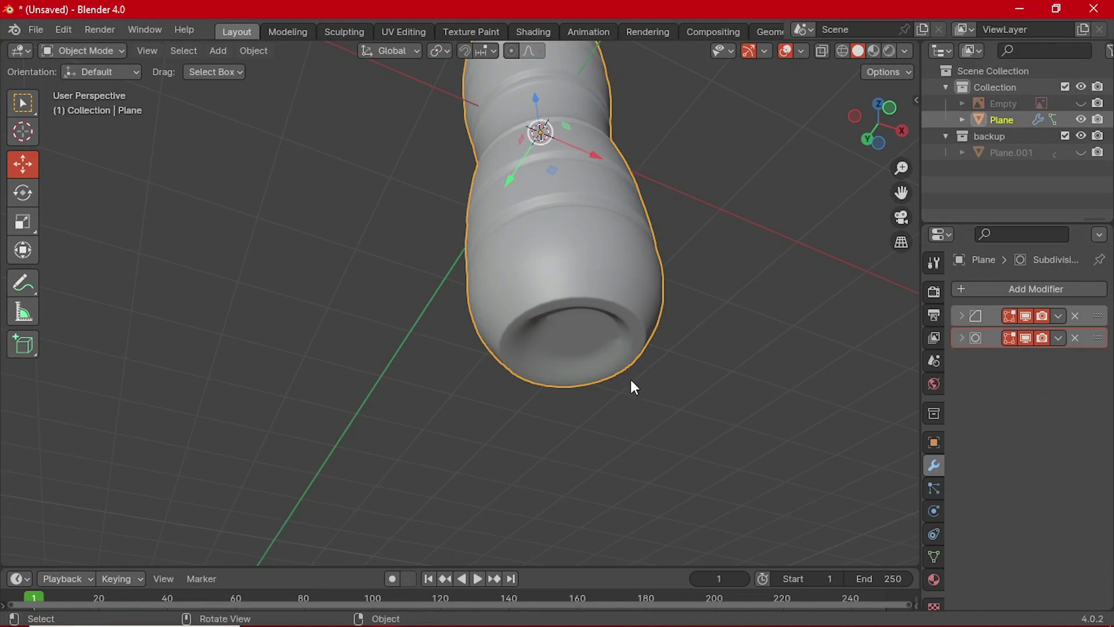
pyautogui.moveTo(629, 385); pyautogui.dragTo(557, 385, button='middle')
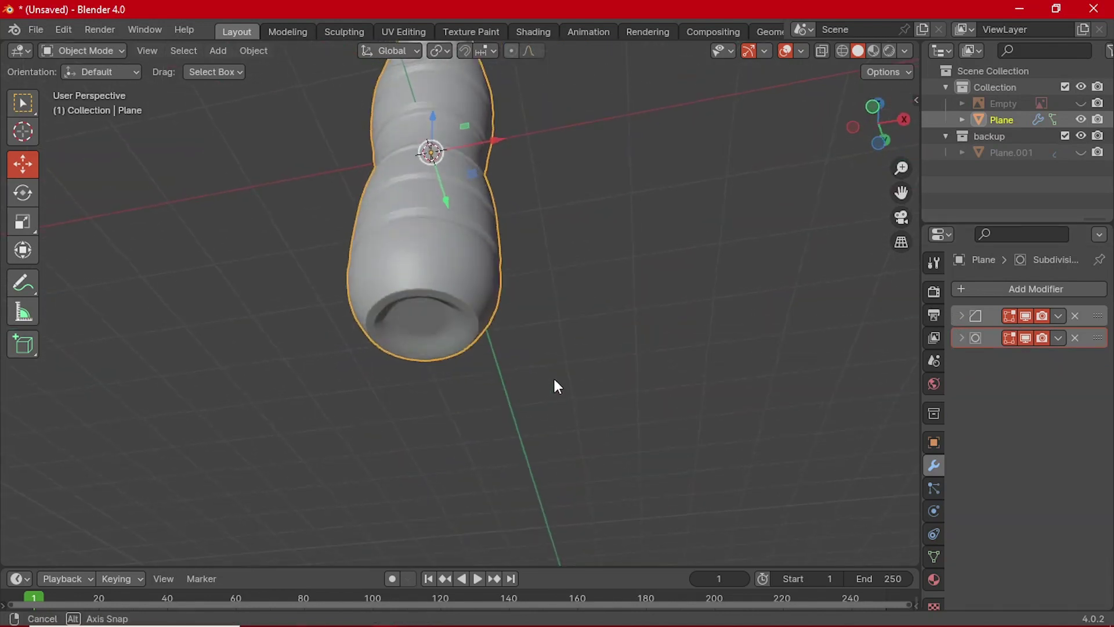
pyautogui.click(962, 337)
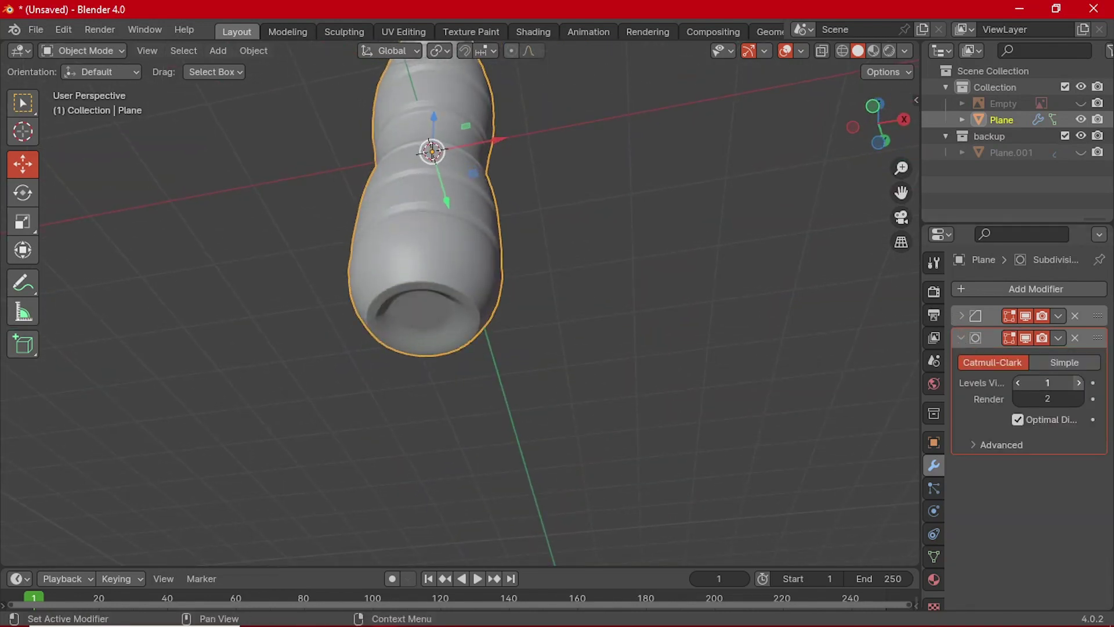
pyautogui.moveTo(538, 371); pyautogui.dragTo(510, 350, button='middle')
# - Apply Shade Smooth to the bottle and inspect it from above
pyautogui.rightClick(510, 350)
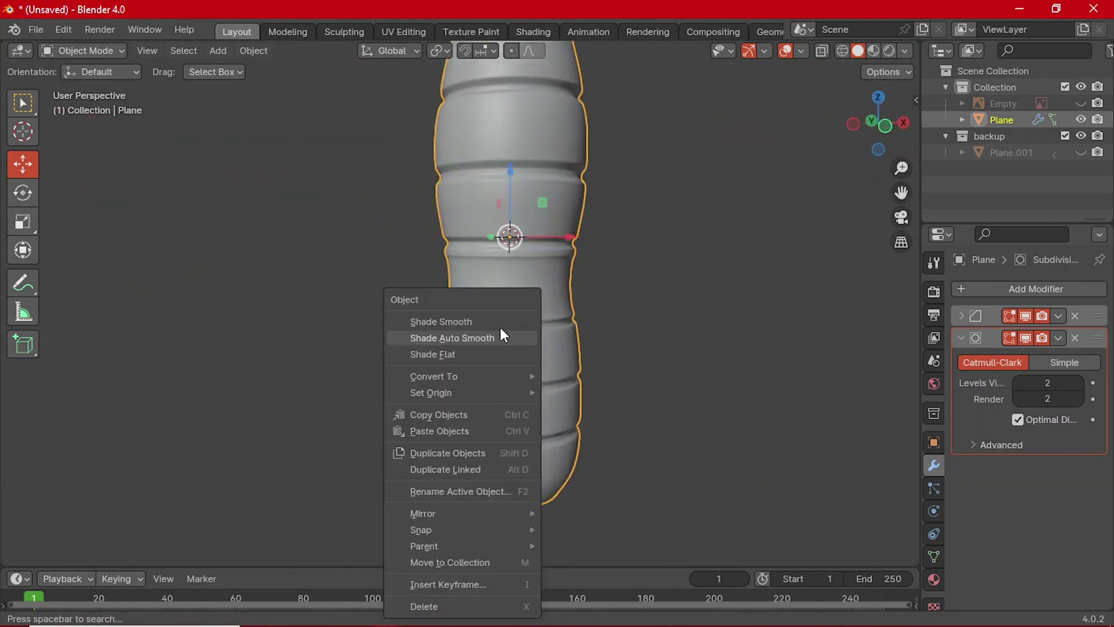
pyautogui.click(500, 321)
pyautogui.scroll(-4, 595, 267)
pyautogui.moveTo(596, 267); pyautogui.dragTo(540, 351, button='middle')
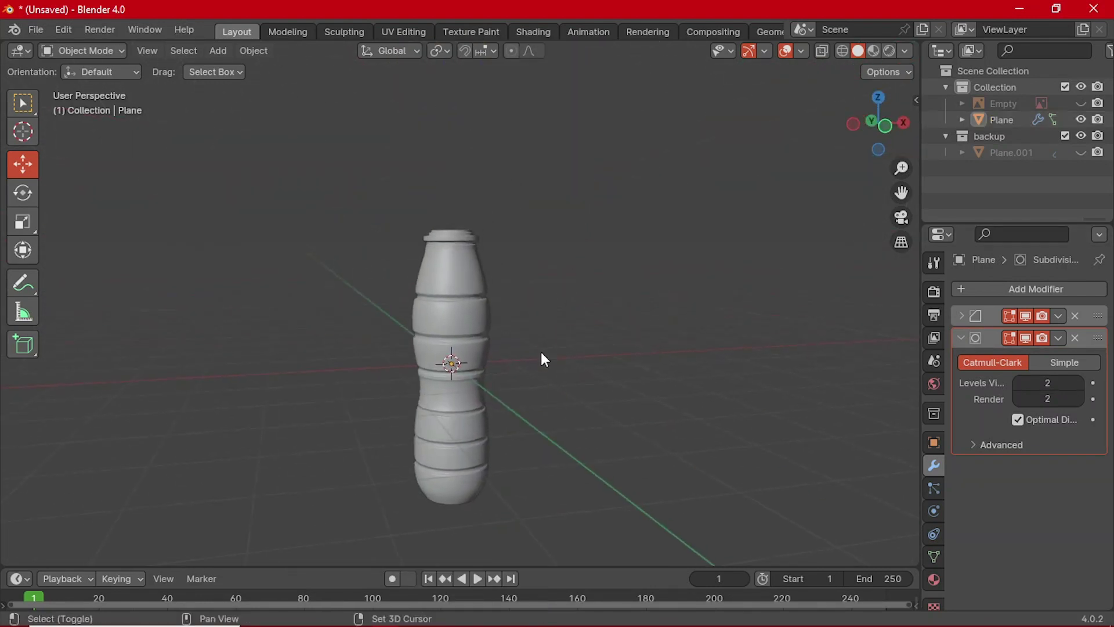
pyautogui.moveTo(482, 317); pyautogui.dragTo(402, 321, button='middle')
pyautogui.press('`')
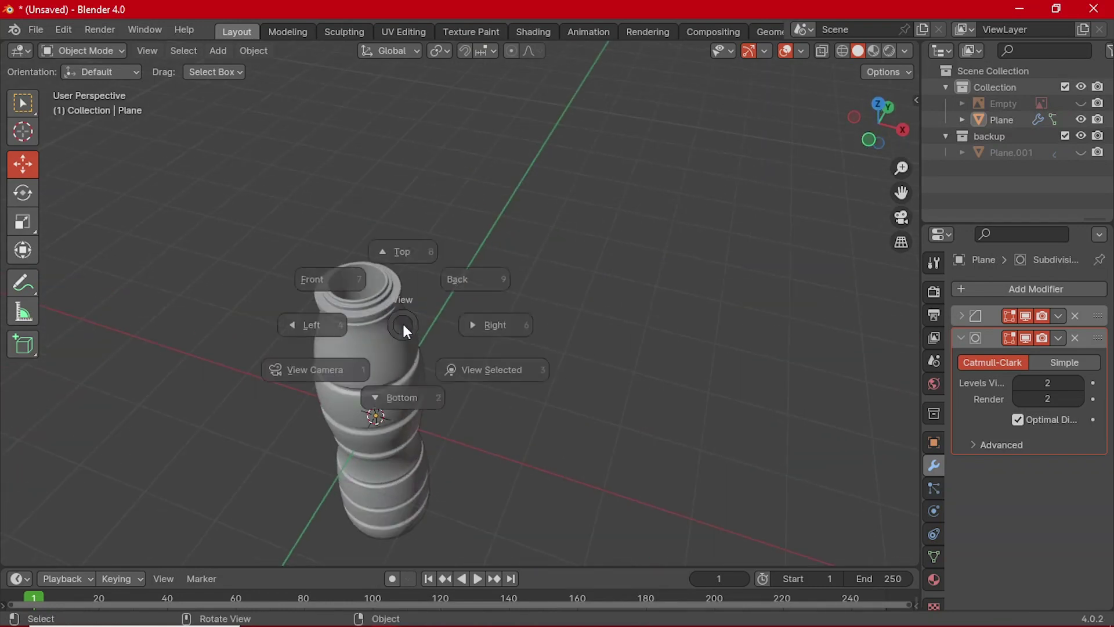
# - Switch to front orthographic view and enter Edit Mode on the bottle
pyautogui.click(346, 286)
pyautogui.keyDown('shift'); pyautogui.moveTo(458, 262); pyautogui.dragTo(505, 341, button='middle'); pyautogui.keyUp('shift')
pyautogui.scroll(1, 486, 346)
pyautogui.click(486, 355)
pyautogui.press('Tab')
pyautogui.scroll(3, 496, 415)
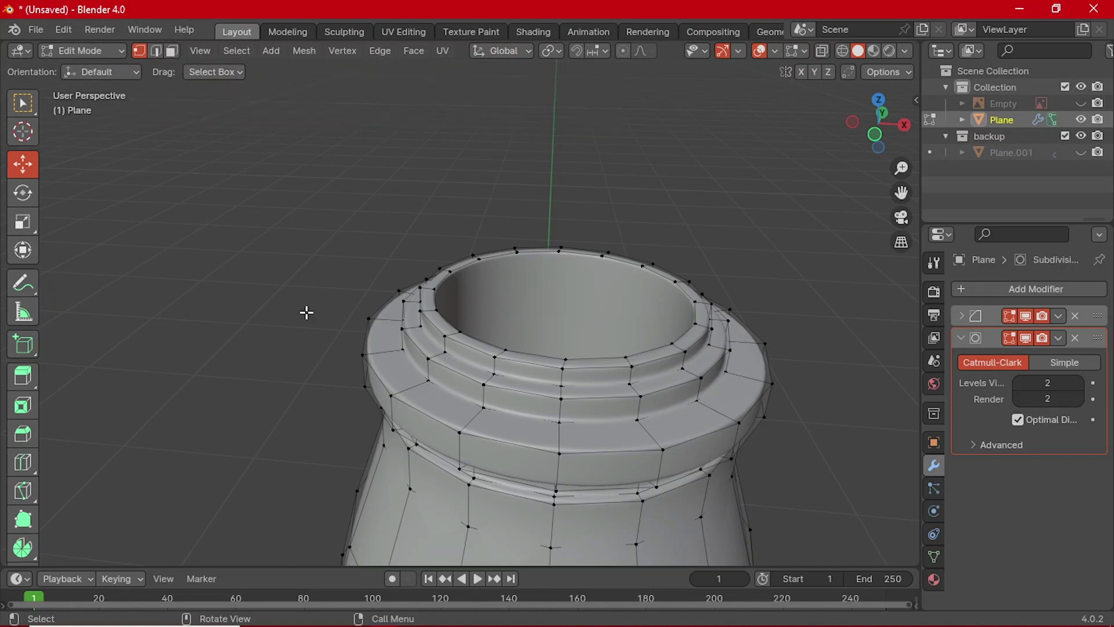
# - Duplicate the neck's rim edge loop and separate it by selection into its own object
pyautogui.press('alt')
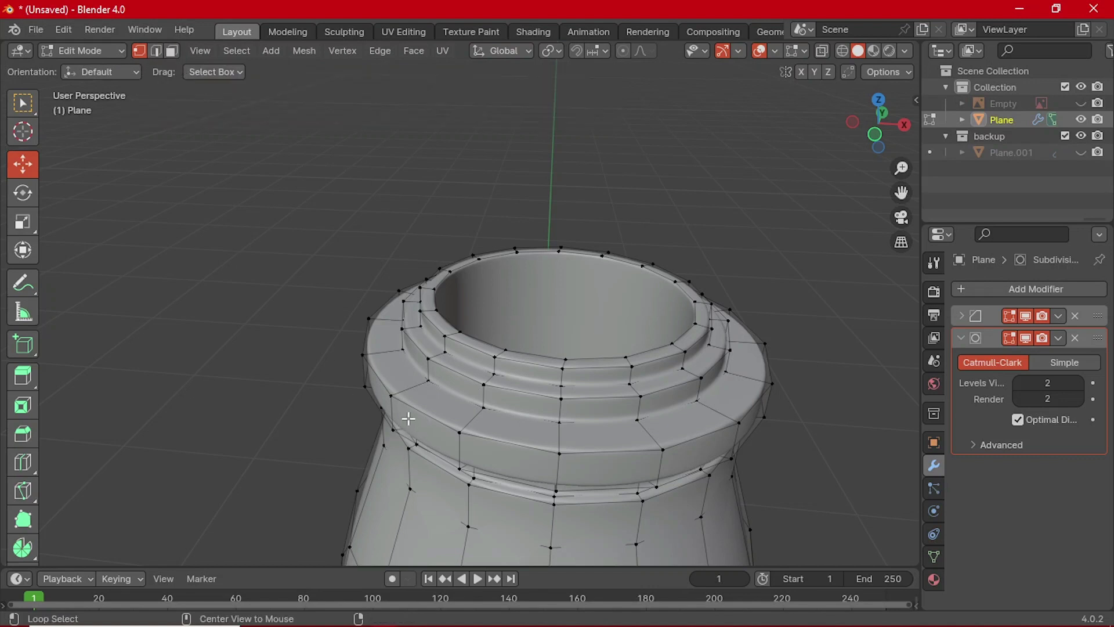
pyautogui.keyDown('alt'); pyautogui.click(388, 391); pyautogui.keyUp('alt')
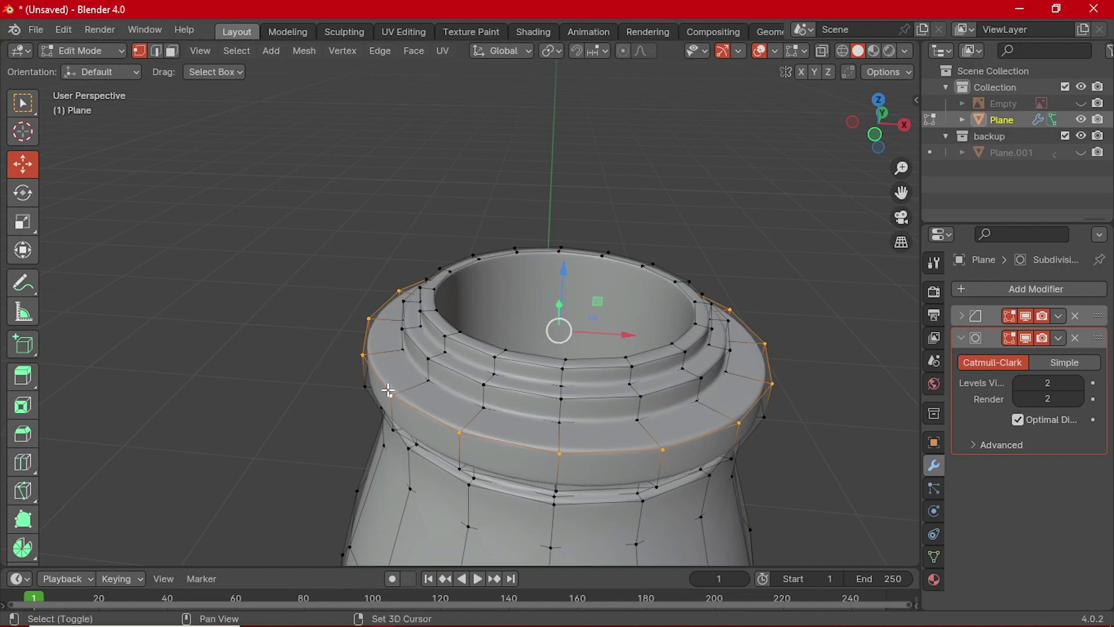
pyautogui.hotkey('shift', 'd')
pyautogui.rightClick(388, 391)
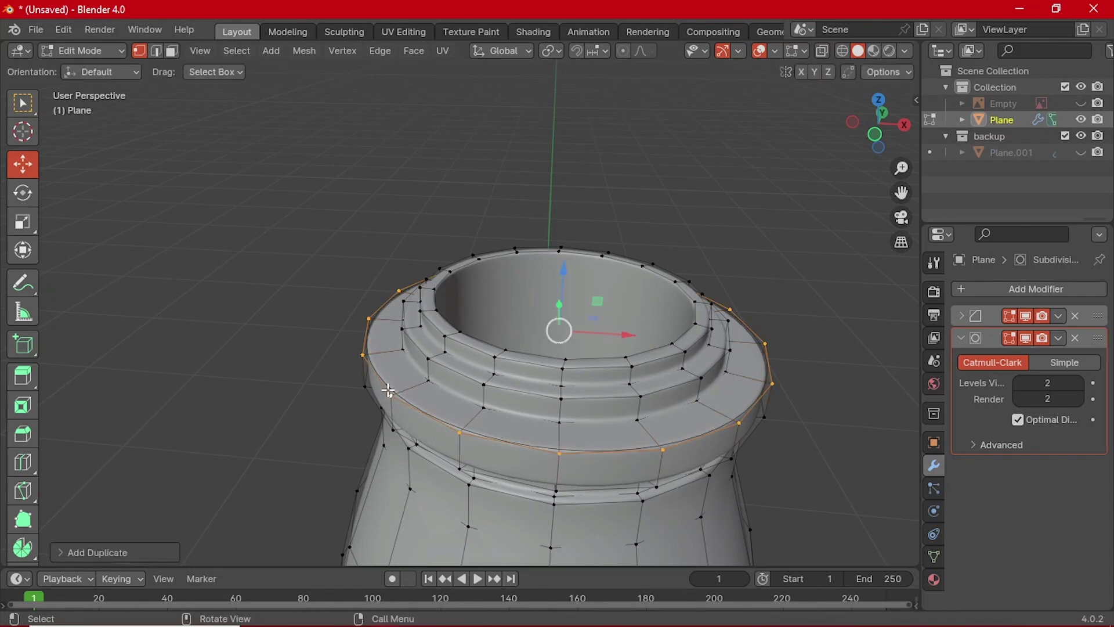
pyautogui.press('p')
pyautogui.click(348, 390)
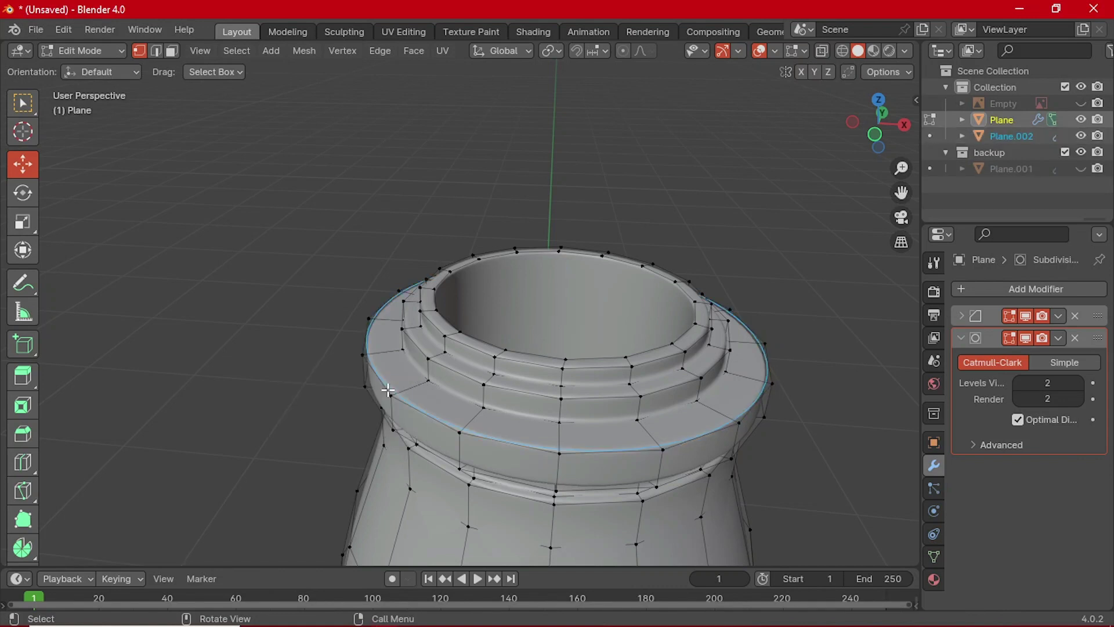
# - Select the new Plane.002 ring, hide and unhide it to check, then edit its mesh
pyautogui.press('Tab')
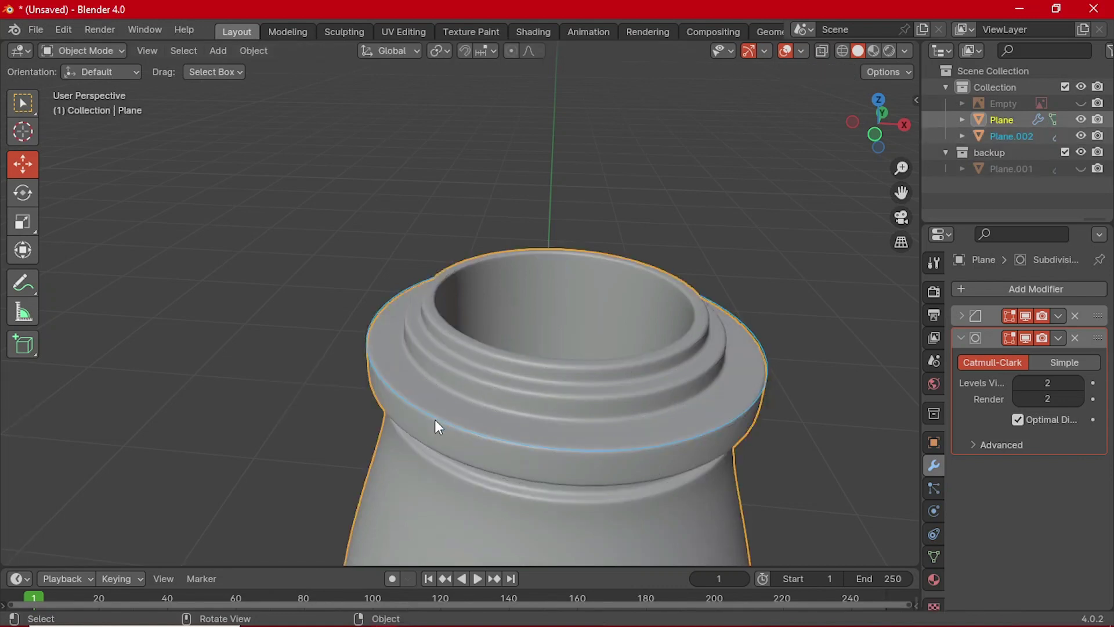
pyautogui.click(434, 419)
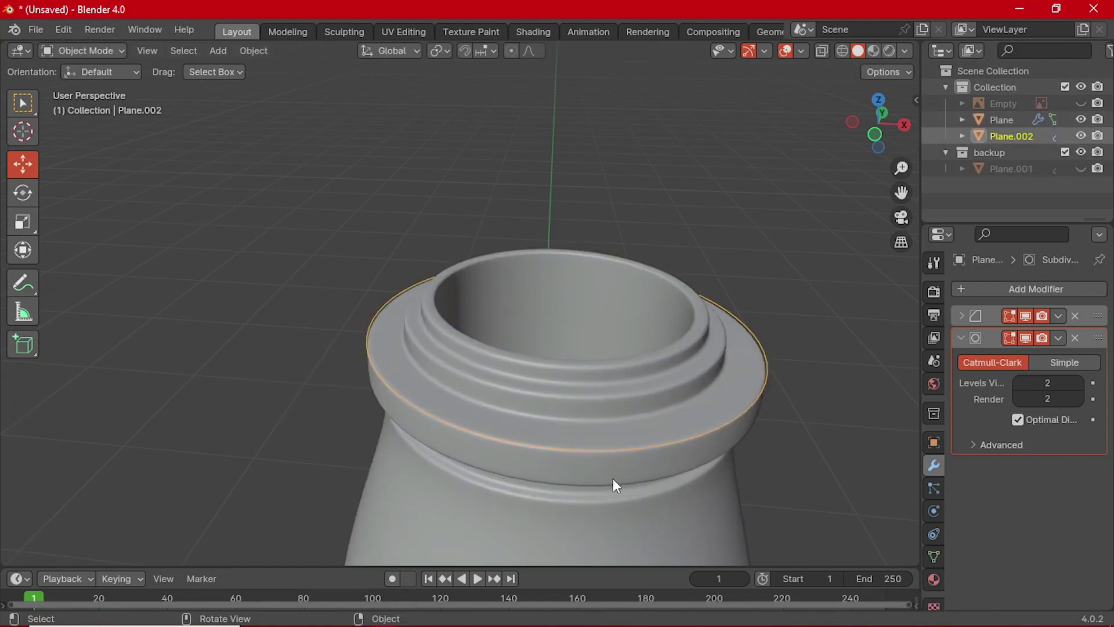
pyautogui.press('h')
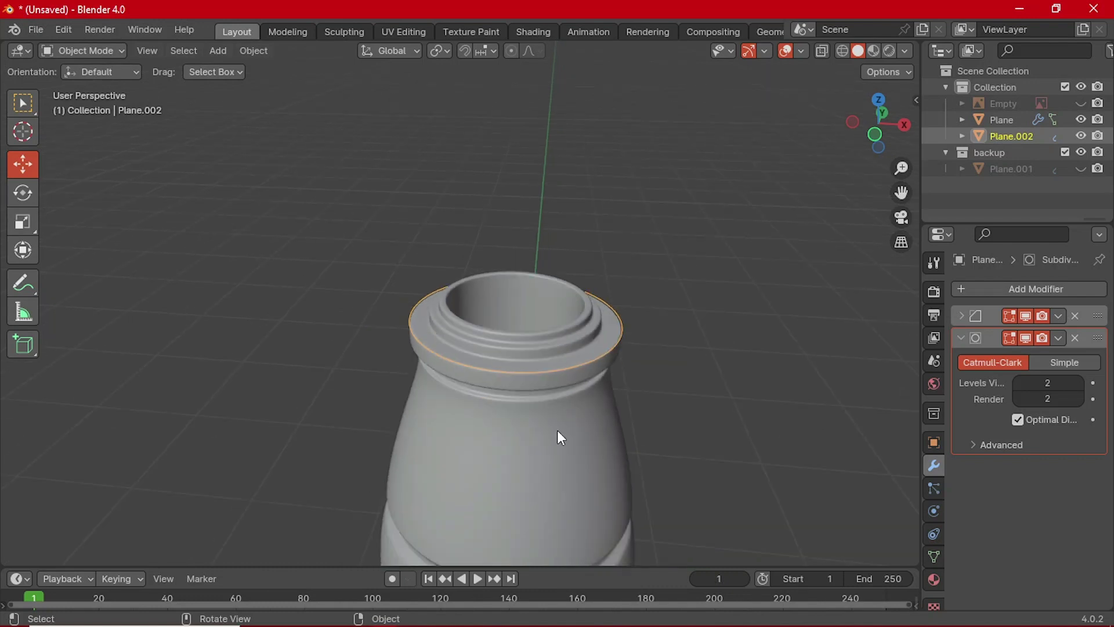
pyautogui.hotkey('alt', 'h')
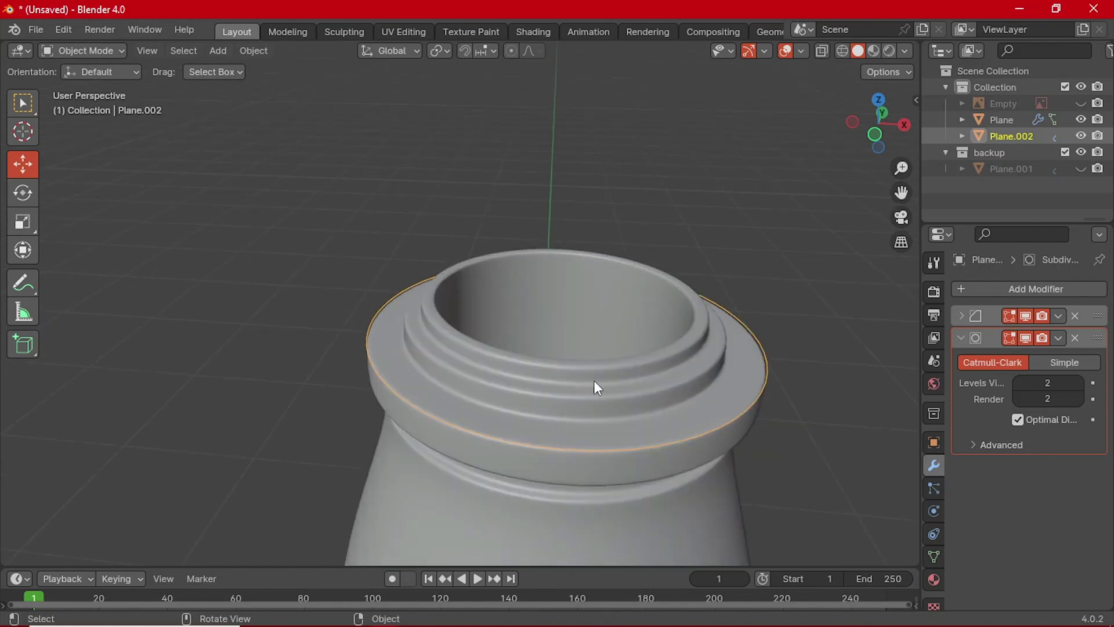
pyautogui.press('Tab')
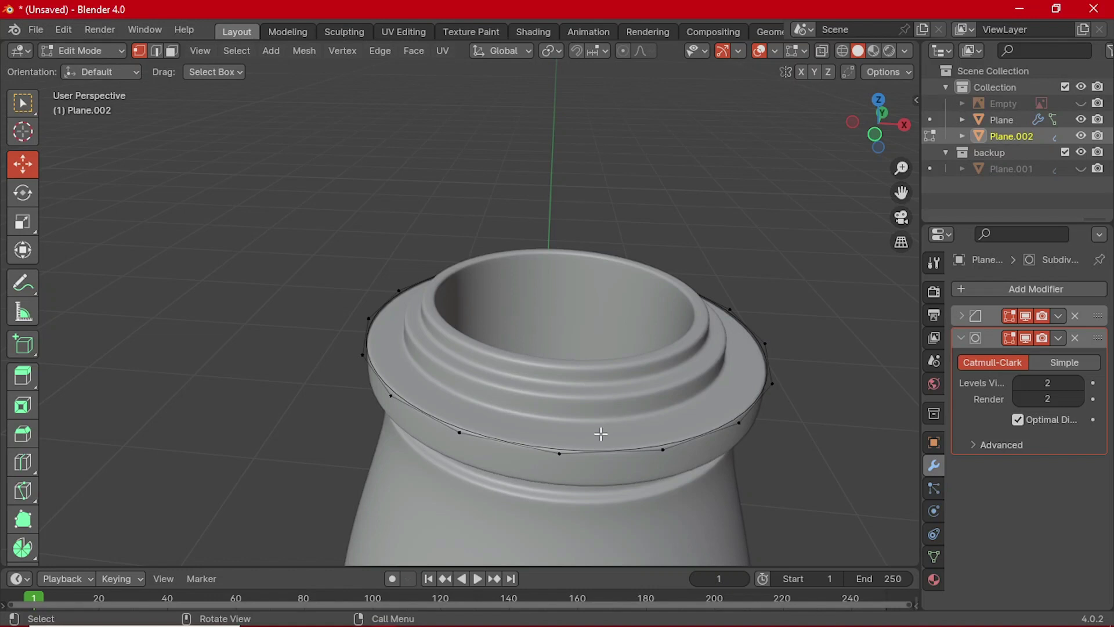
# - In front view, extrude the whole ring straight up and lower the new ring slightly with X-ray on
pyautogui.press('a')
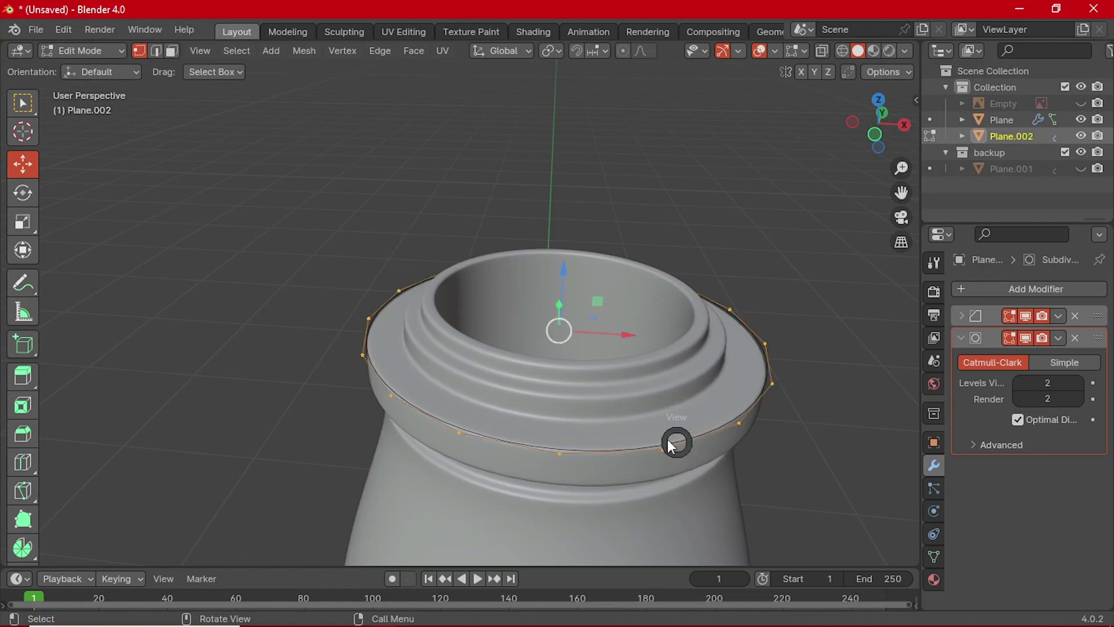
pyautogui.press('KP_1')
pyautogui.press('g')
pyautogui.press('z')
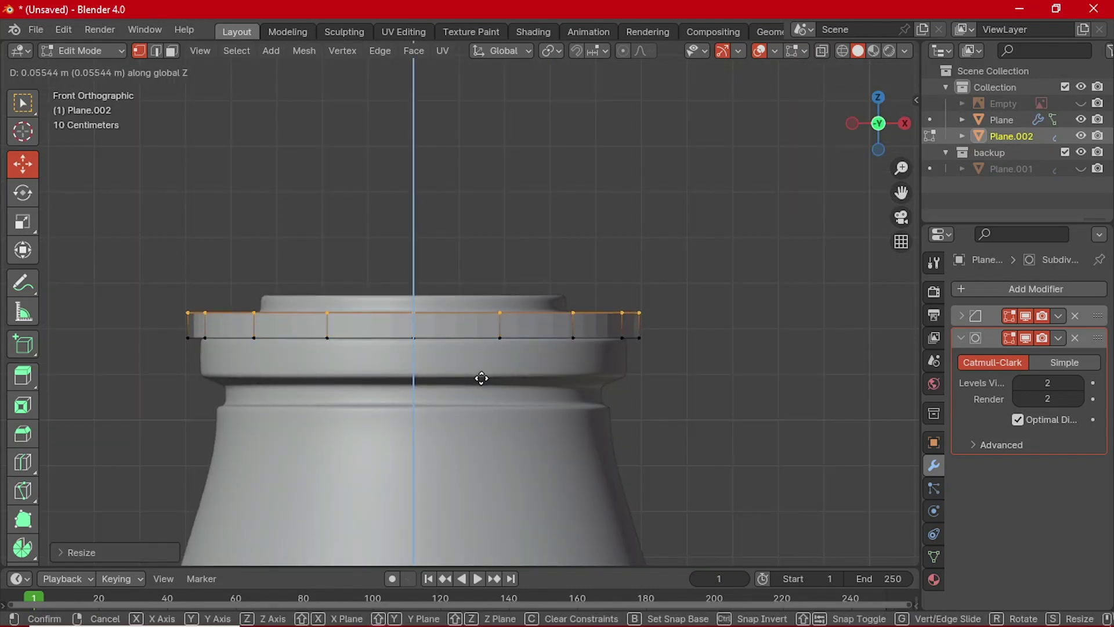
pyautogui.click(481, 361)
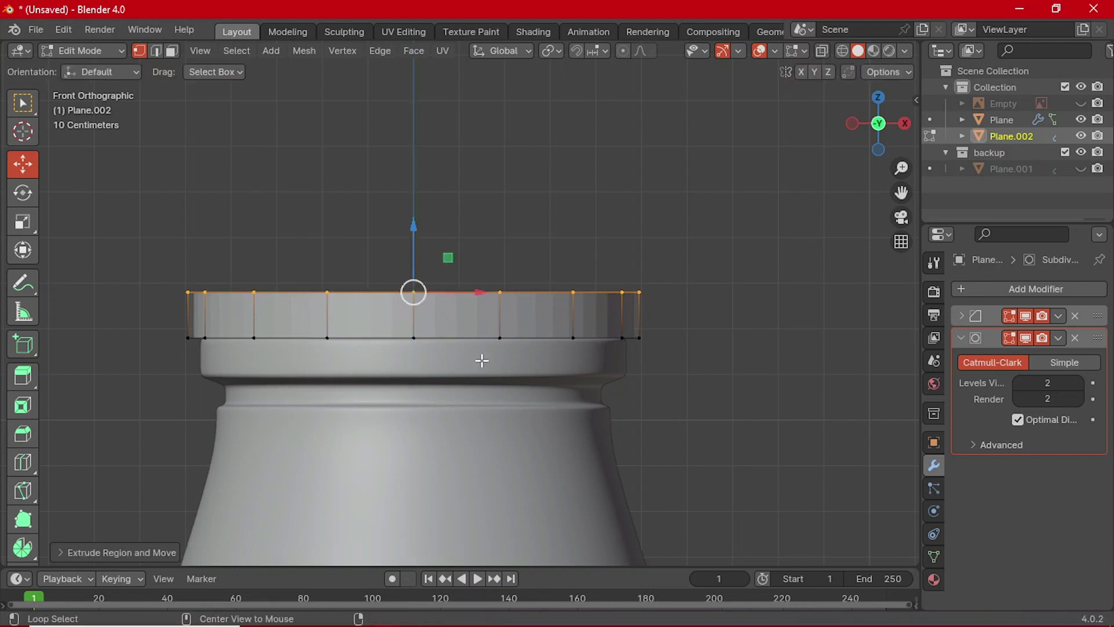
pyautogui.hotkey('alt', 'z')
pyautogui.moveTo(413, 238)
pyautogui.mouseDown()
pyautogui.moveTo(413, 229)
pyautogui.moveTo(416, 240)
pyautogui.mouseUp()
# - Extrude the top ring up a small step and shrink it slightly inward
pyautogui.press('e')
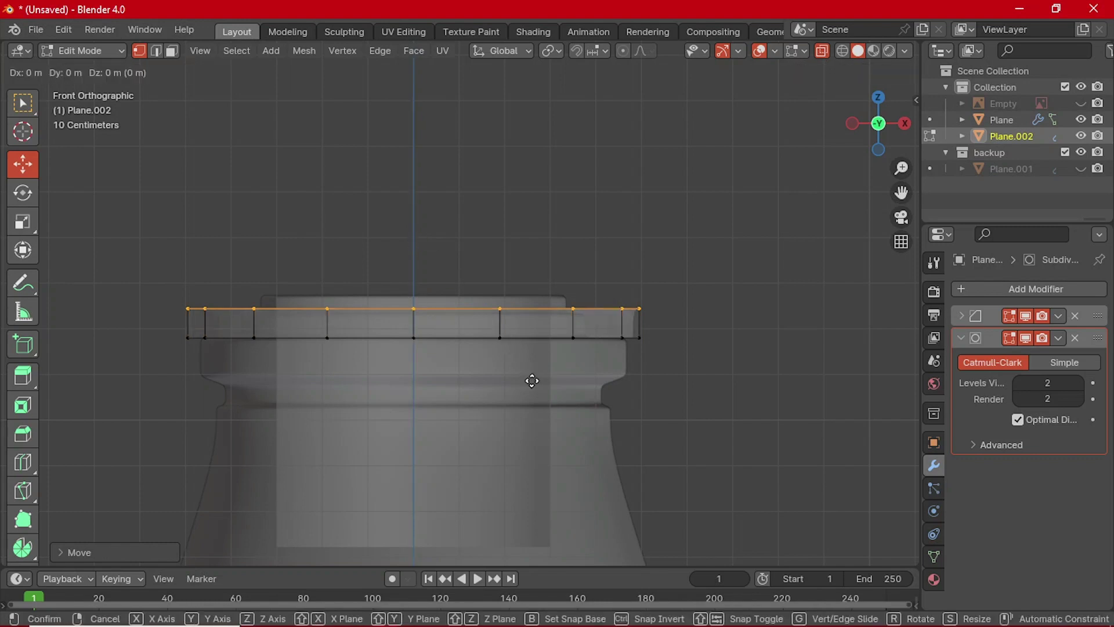
pyautogui.click(533, 381)
pyautogui.press('s')
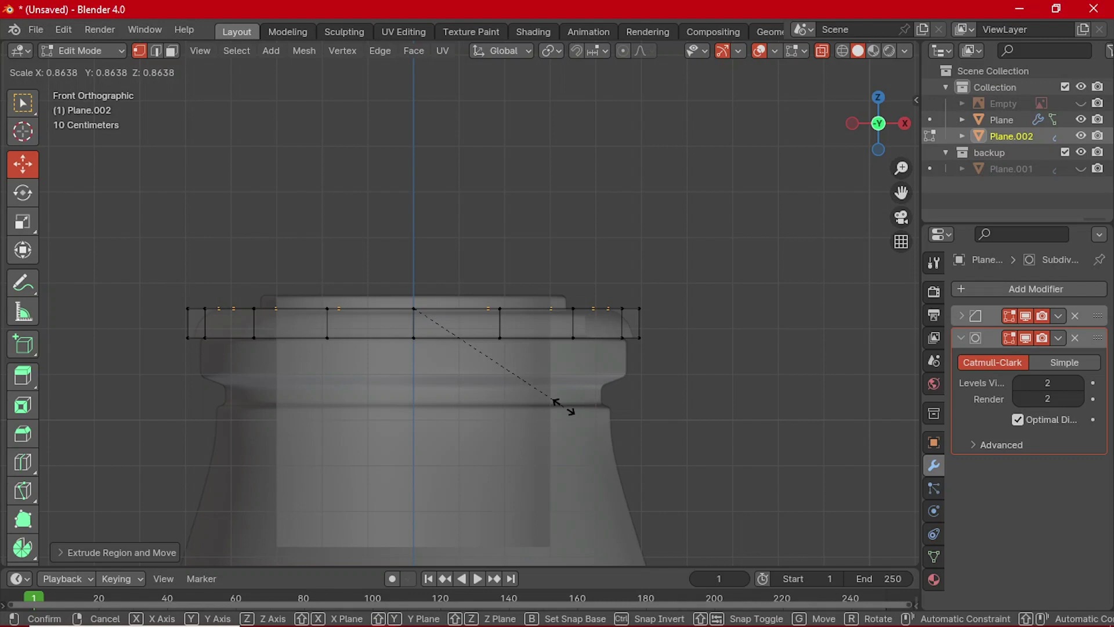
pyautogui.rightClick(557, 403)
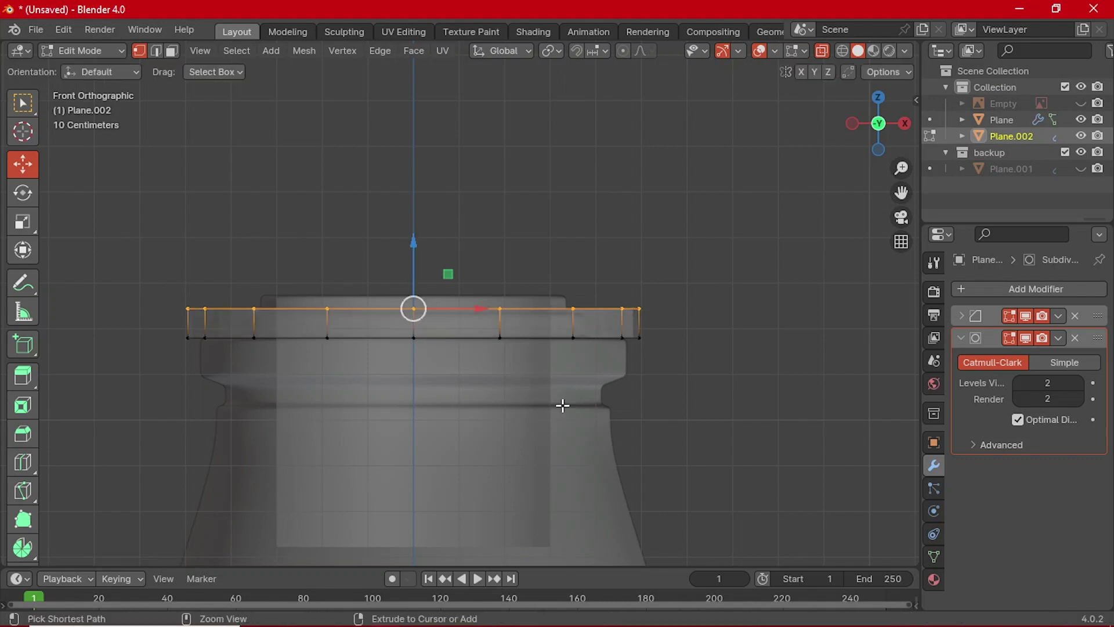
pyautogui.press('g')
pyautogui.press('z')
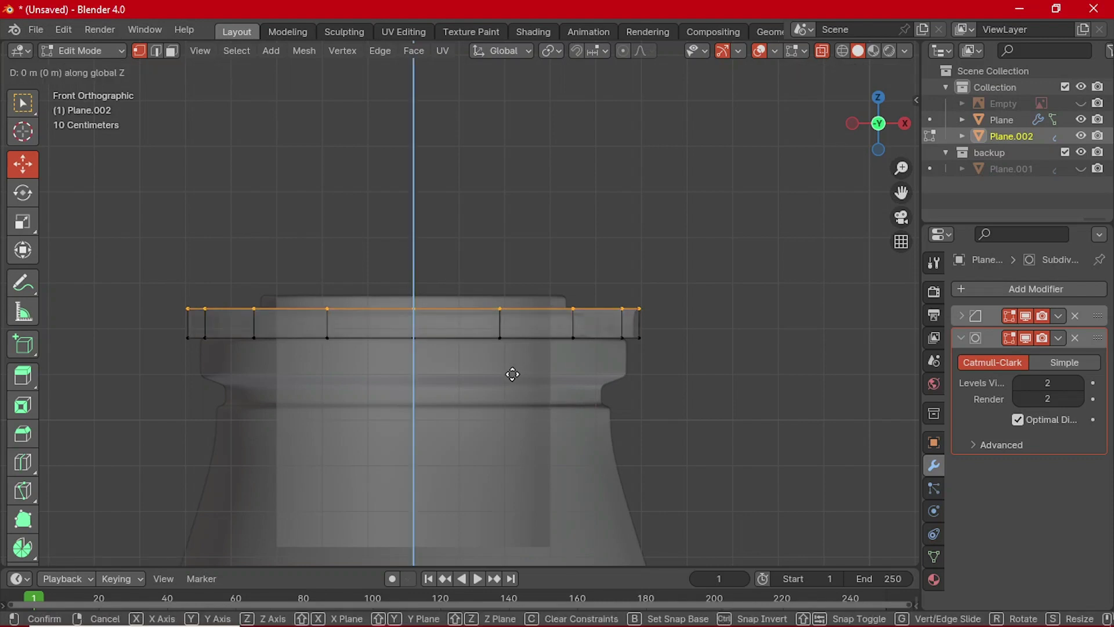
pyautogui.click(505, 368)
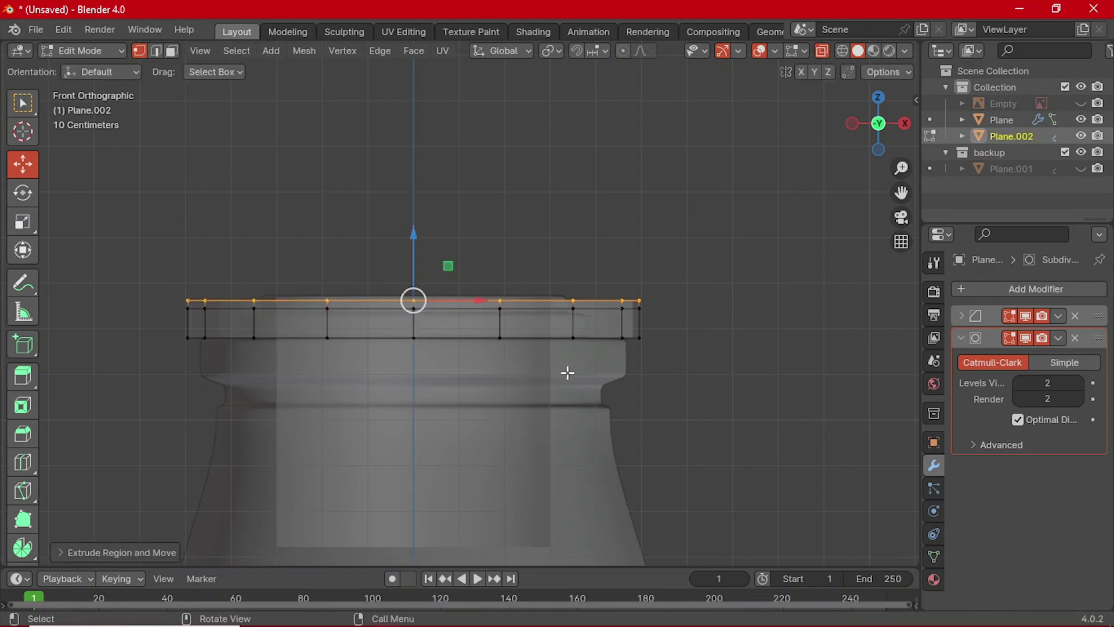
pyautogui.press('s')
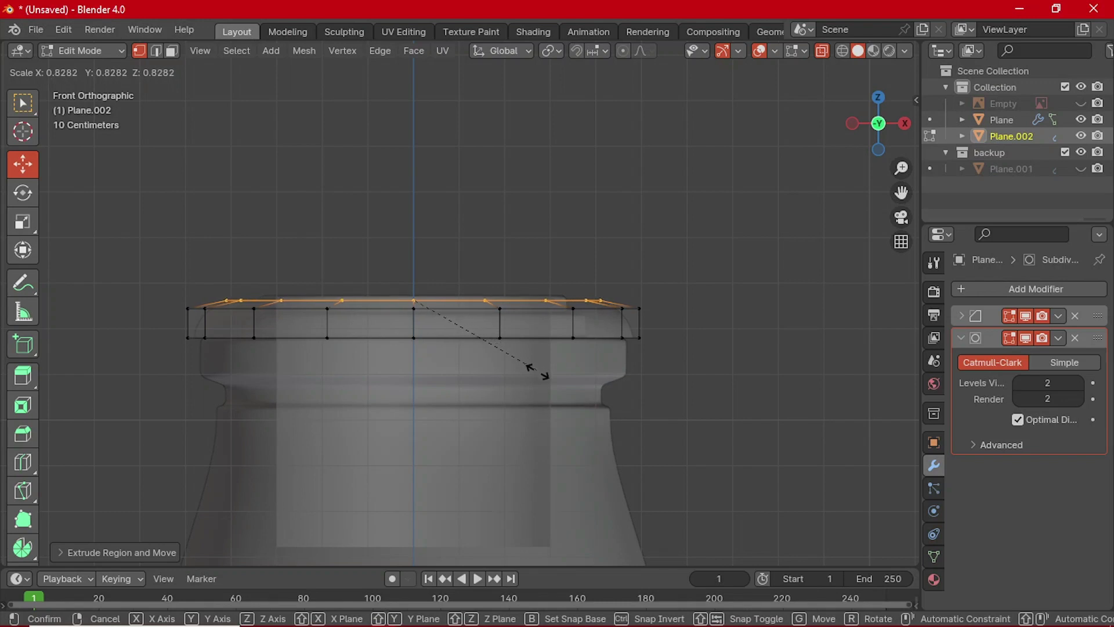
pyautogui.click(609, 439)
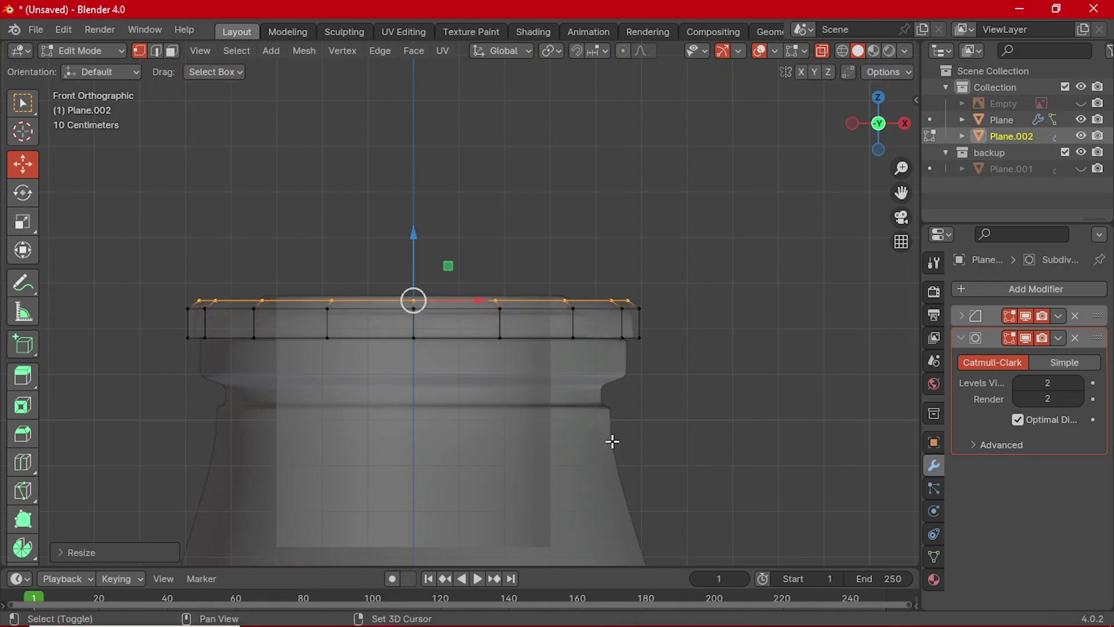
# - Extrude the top ring about 0.2 m straight up into the tall cap wall
pyautogui.press('g')
pyautogui.press('z')
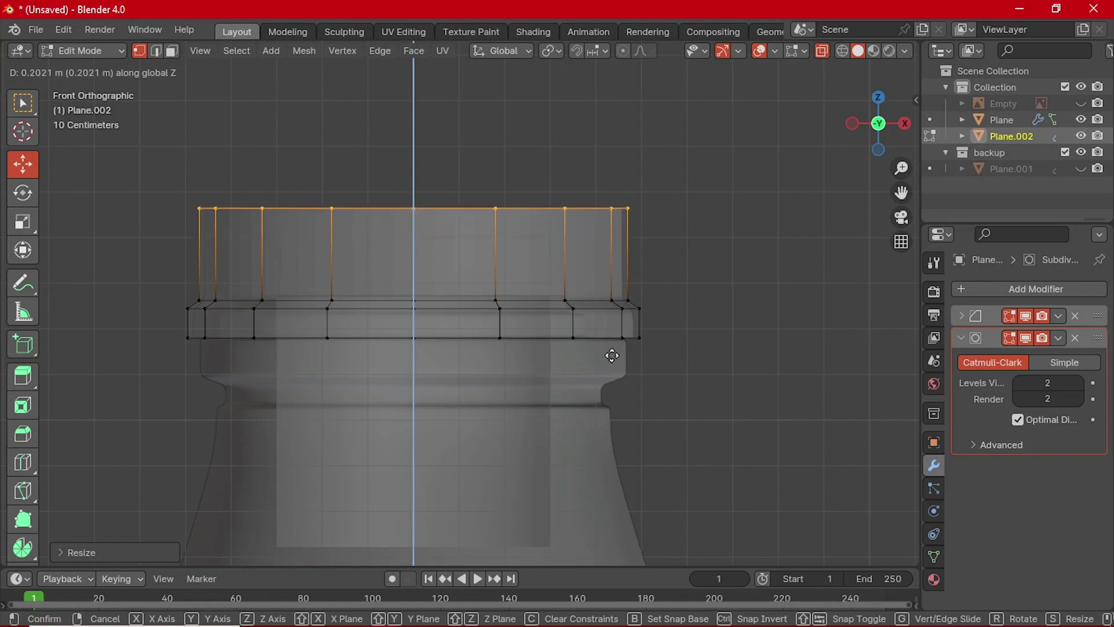
pyautogui.click(603, 370)
pyautogui.moveTo(600, 370); pyautogui.dragTo(435, 389, button='middle')
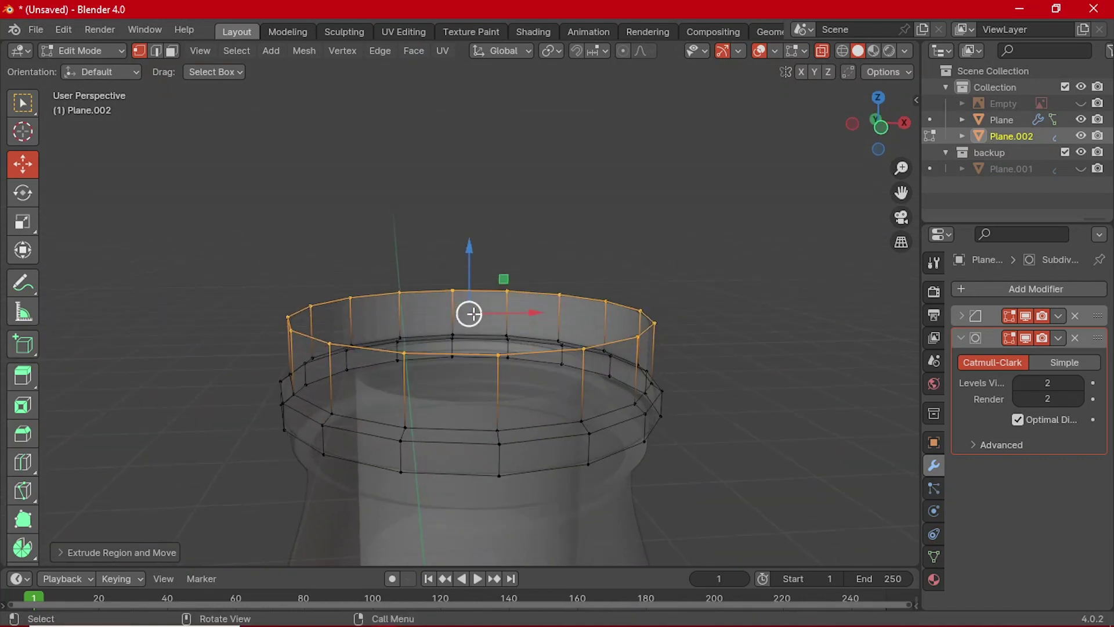
# - Nudge the top loop vertically and preview the cap in Object Mode from below
pyautogui.moveTo(473, 257); pyautogui.dragTo(474, 261)
pyautogui.press('Tab')
pyautogui.moveTo(472, 259); pyautogui.dragTo(474, 322, button='middle')
pyautogui.press('Tab')
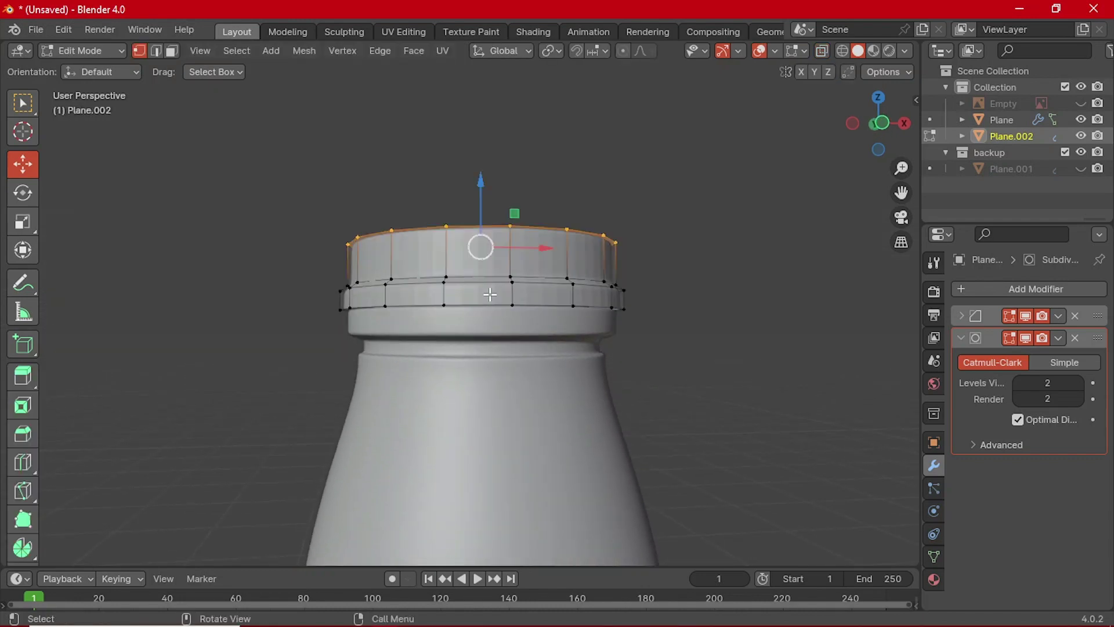
pyautogui.scroll(3, 483, 304)
# - Lower the cap's horizontal edge loop in front view to form a short lip band
pyautogui.keyDown('alt'); pyautogui.click(424, 308); pyautogui.keyUp('alt')
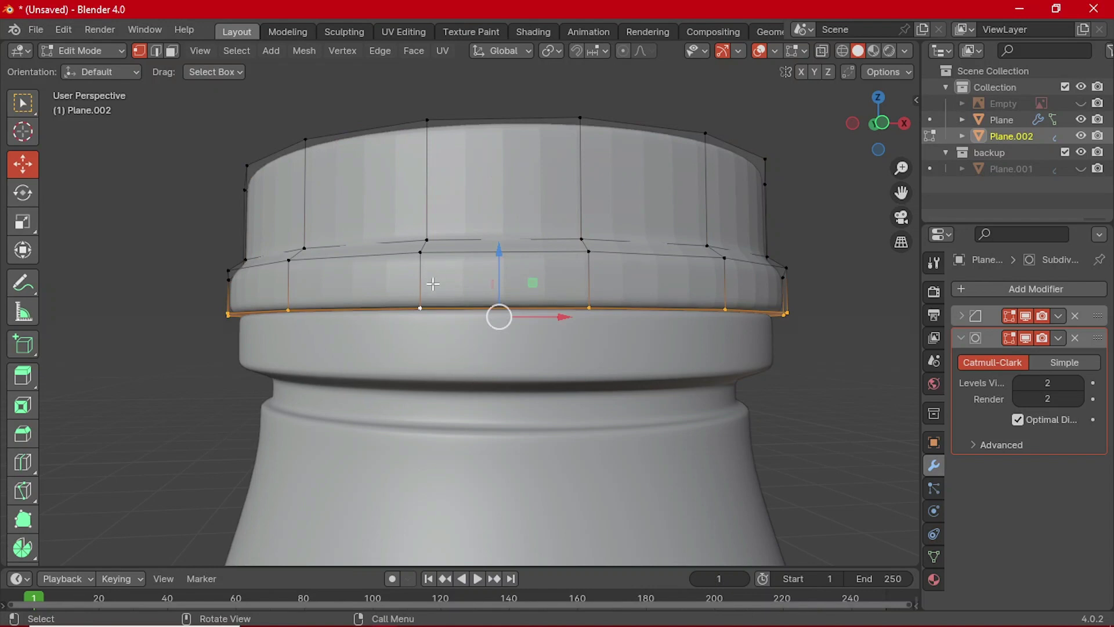
pyautogui.moveTo(433, 284); pyautogui.dragTo(440, 303, button='middle')
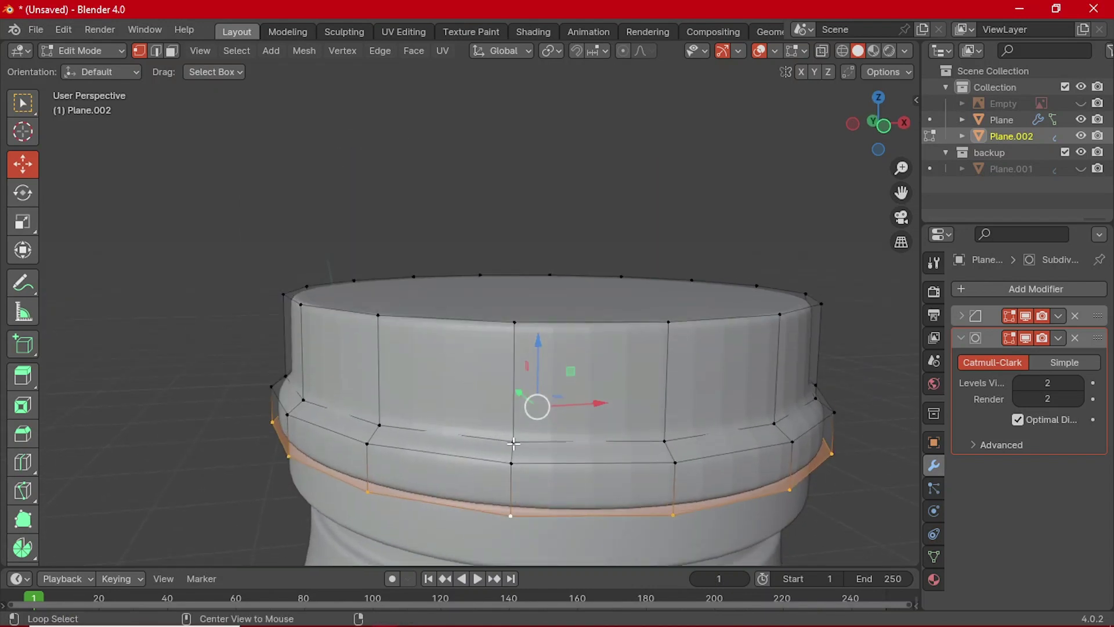
pyautogui.keyDown('alt'); pyautogui.click(512, 444); pyautogui.keyUp('alt')
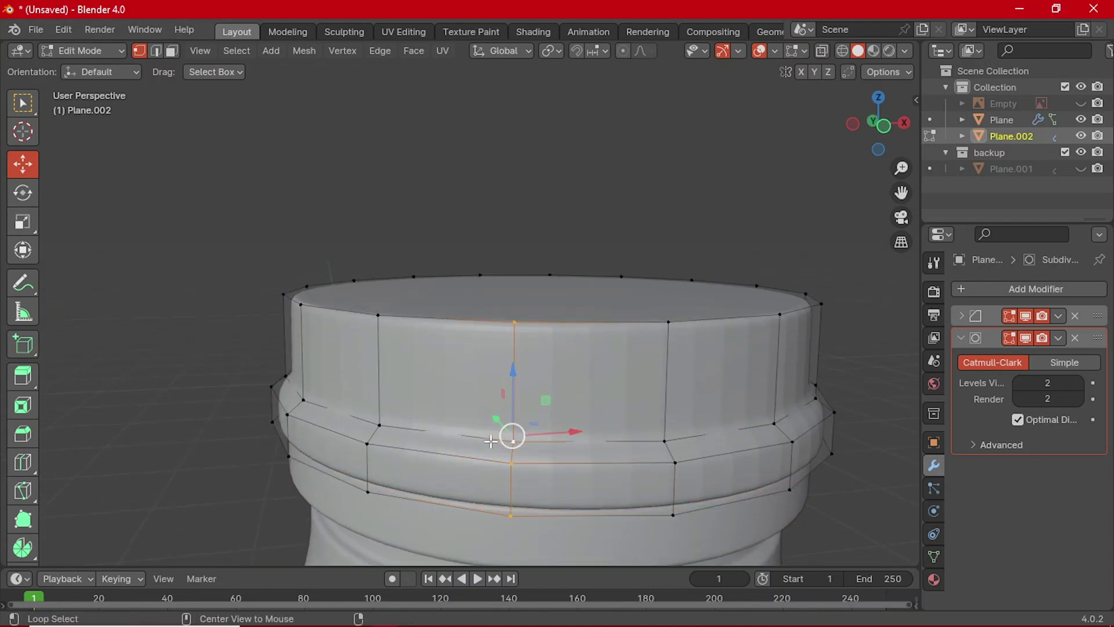
pyautogui.keyDown('alt'); pyautogui.click(500, 440); pyautogui.keyUp('alt')
pyautogui.press('`')
pyautogui.click(443, 419)
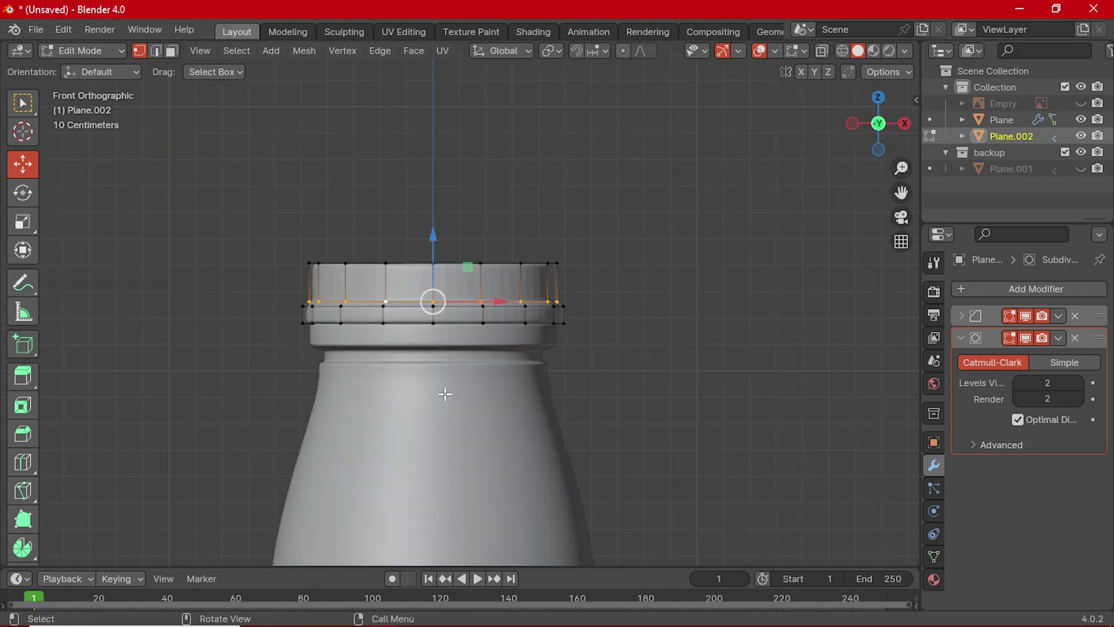
pyautogui.scroll(5, 394, 325)
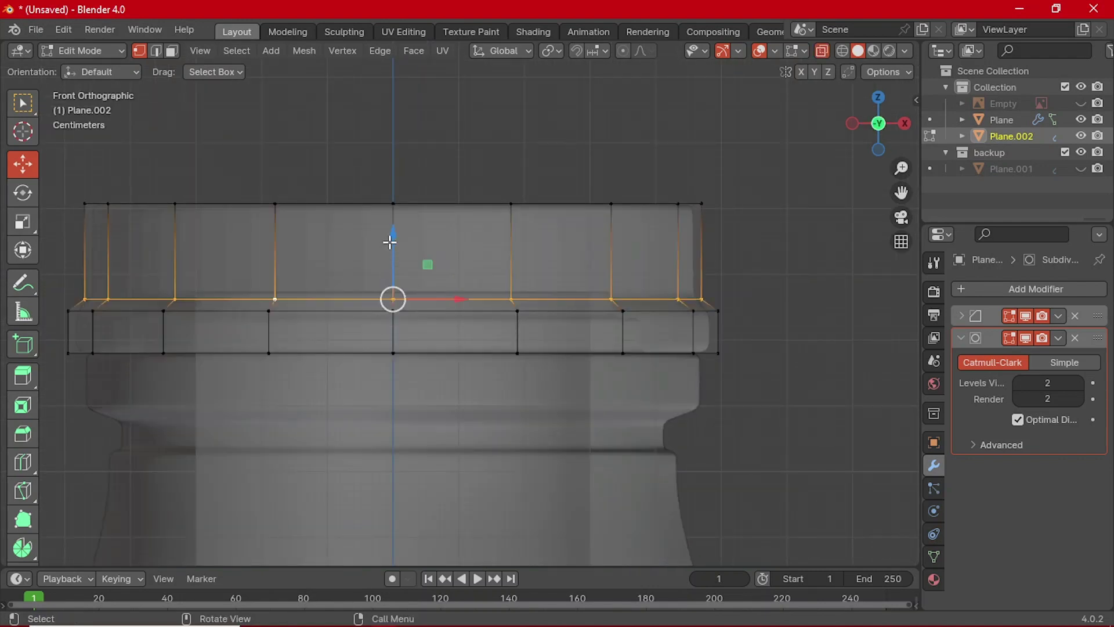
pyautogui.moveTo(390, 242); pyautogui.dragTo(398, 249)
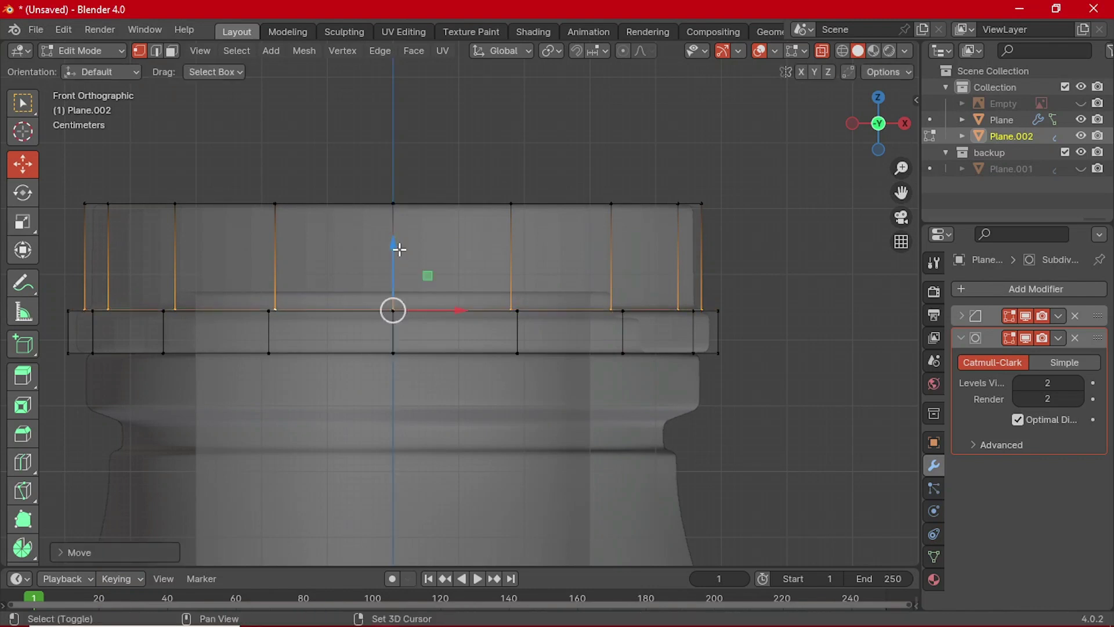
pyautogui.press('Tab')
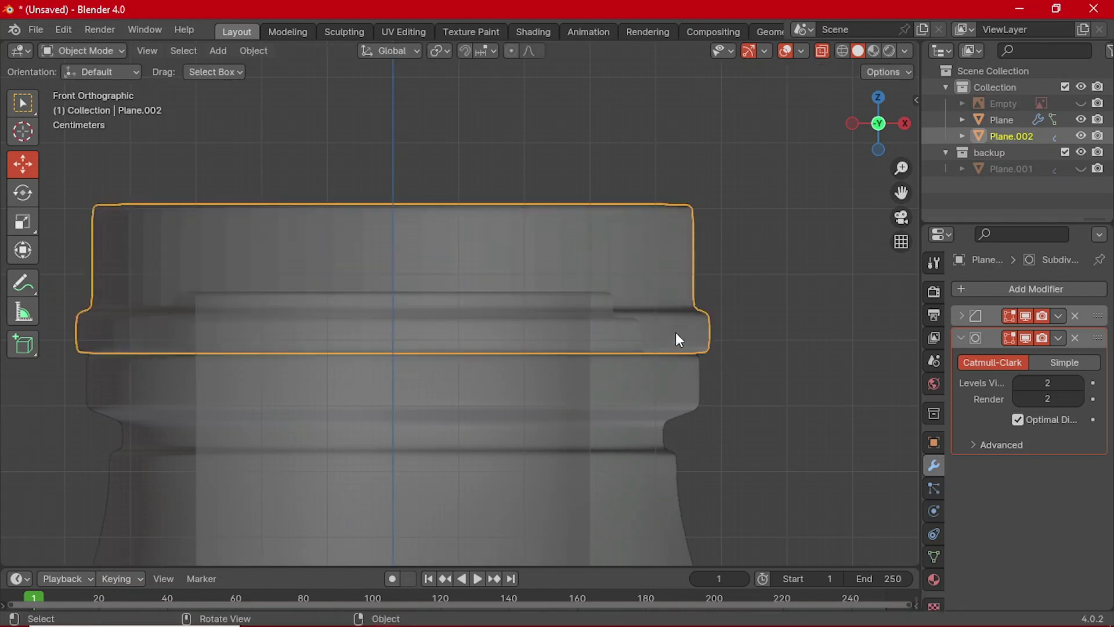
# - Expand the Bevel modifier and try a bevel amount of 0.11 m
pyautogui.moveTo(676, 332); pyautogui.dragTo(555, 436, button='middle')
pyautogui.click(961, 337)
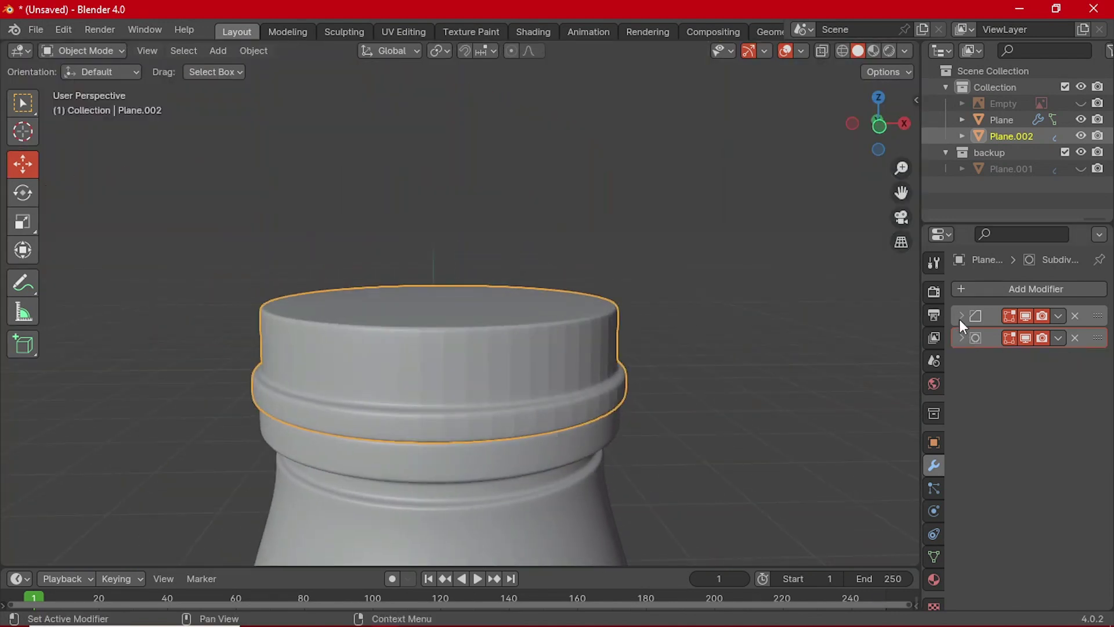
pyautogui.click(960, 316)
pyautogui.click(1079, 379)
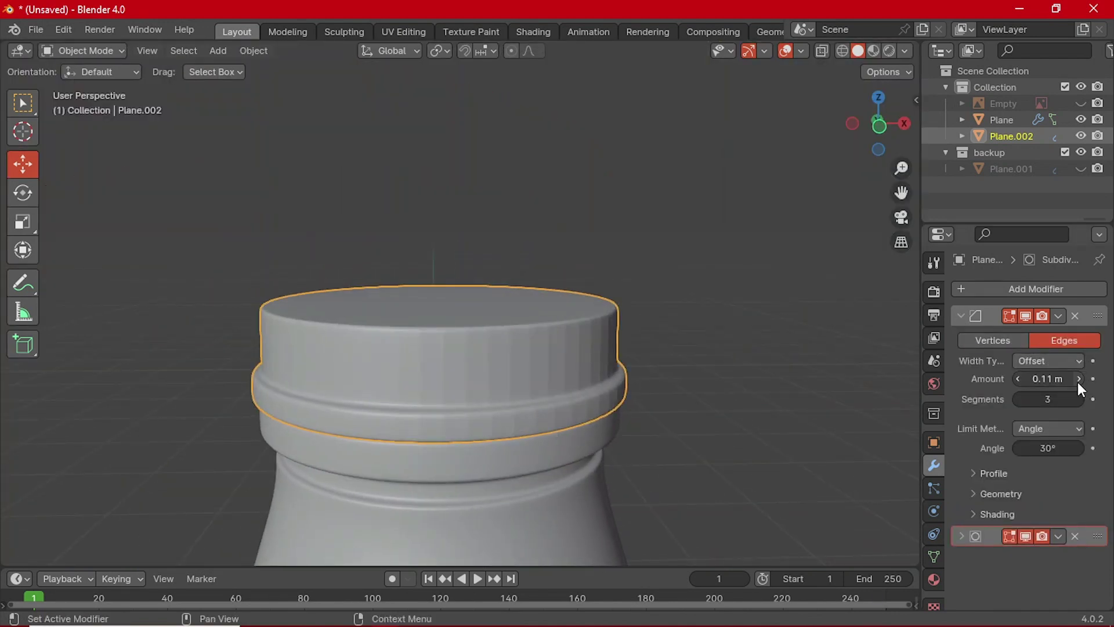
pyautogui.click(1078, 378)
pyautogui.click(1079, 378)
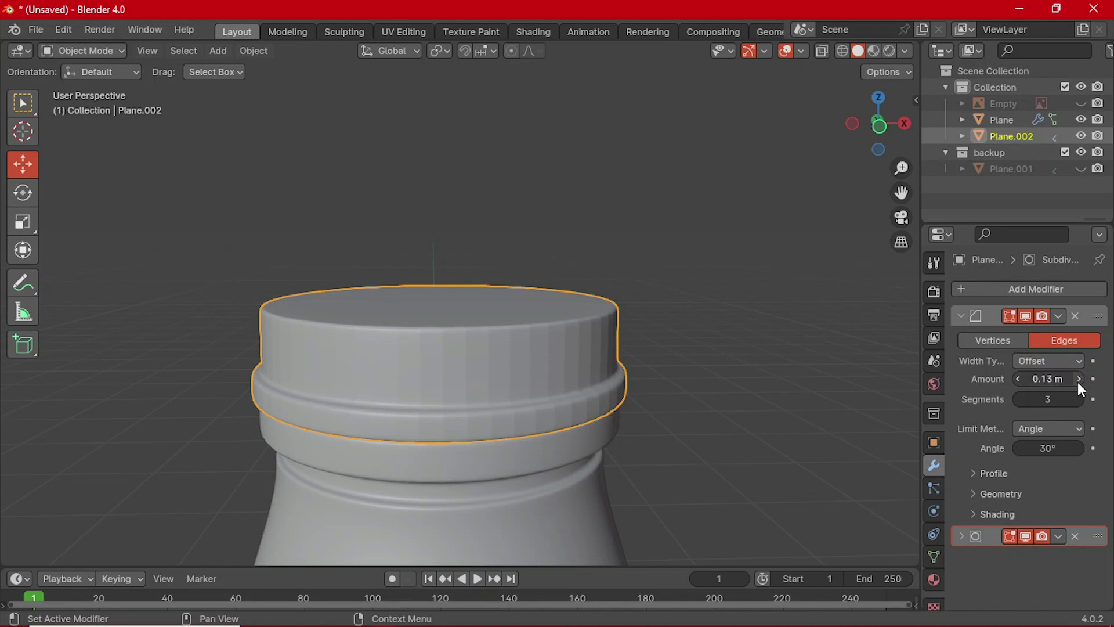
pyautogui.click(1025, 380)
pyautogui.write('0.11')
pyautogui.press('Return')
# - Set the cap's bevel to 0.01 m with 4 segments and expand the Subdivision modifier
pyautogui.moveTo(1018, 374); pyautogui.dragTo(975, 374)
pyautogui.click(1078, 377)
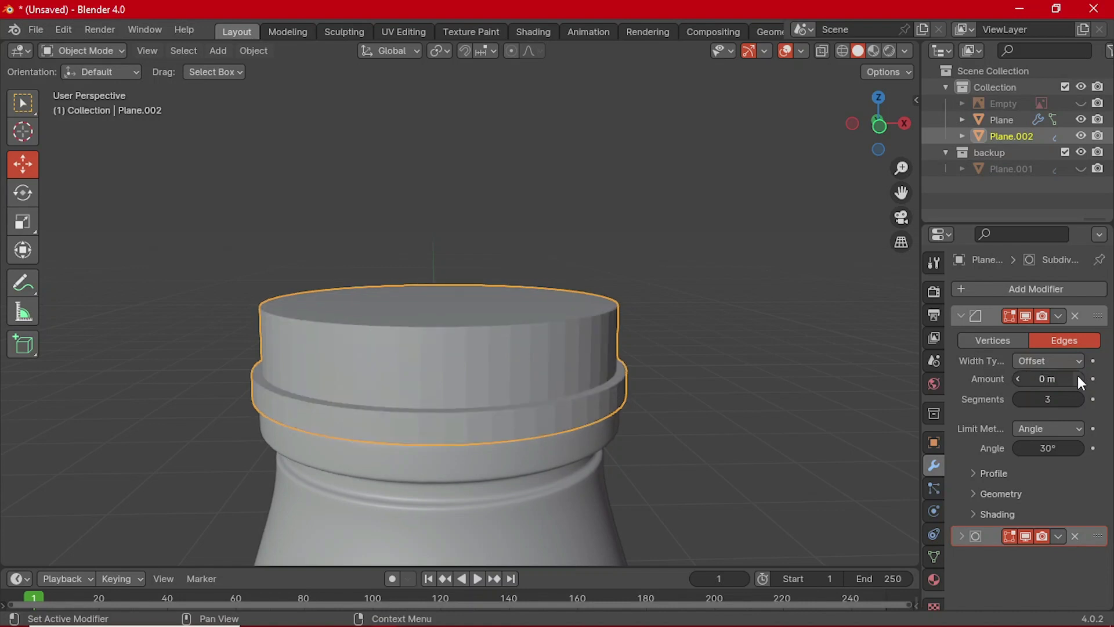
pyautogui.click(1080, 400)
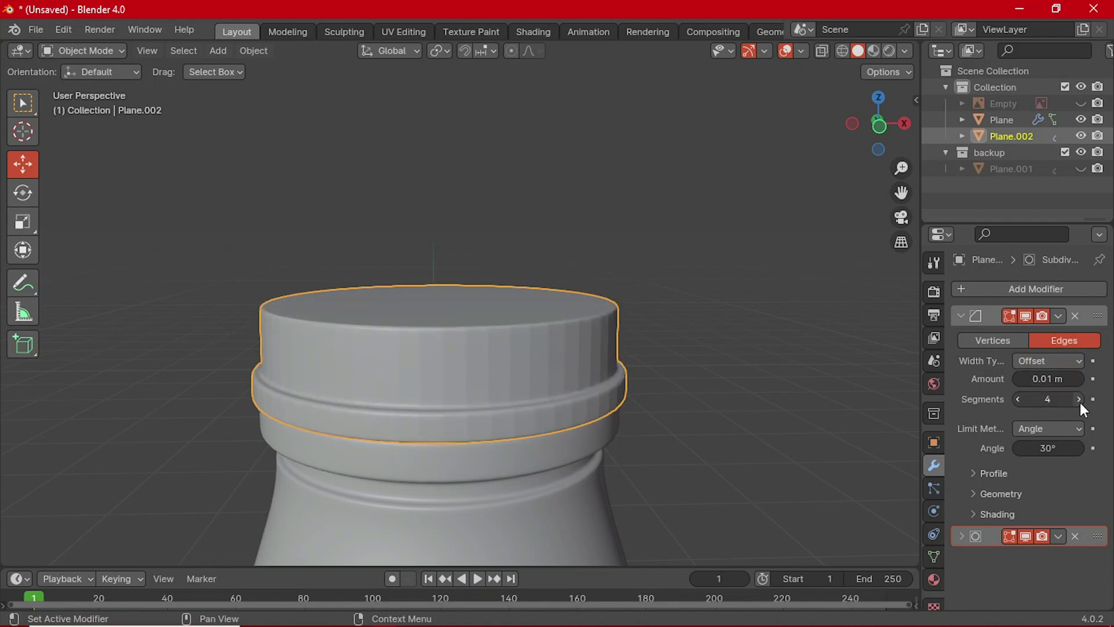
pyautogui.click(962, 317)
pyautogui.click(962, 338)
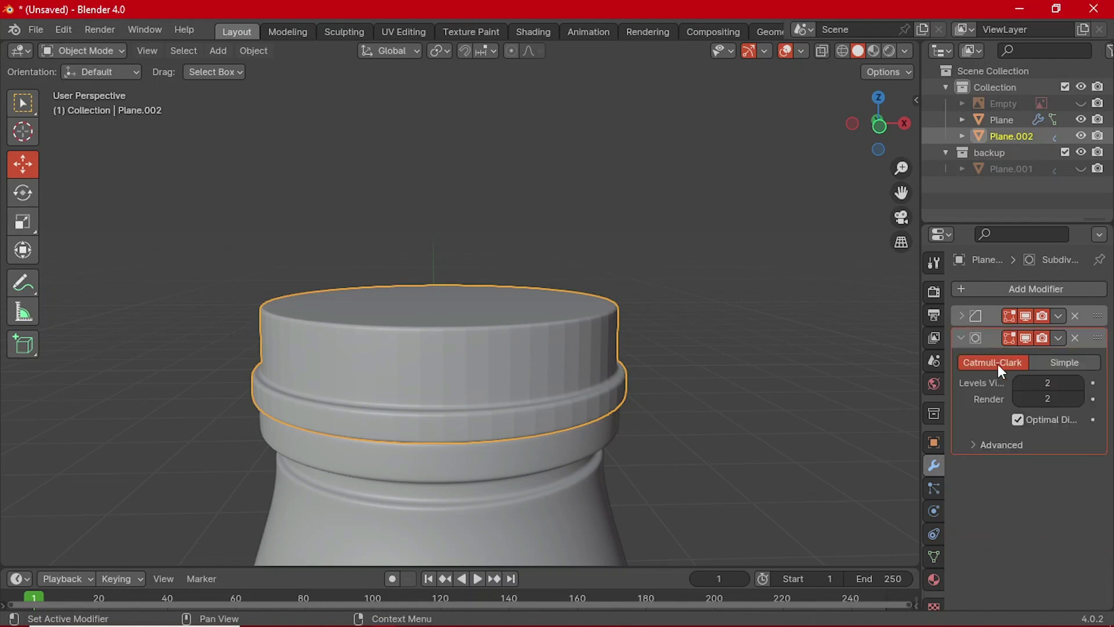
pyautogui.rightClick(456, 378)
# - Shade the cap smooth and orbit around the bottle to inspect it
pyautogui.click(455, 330)
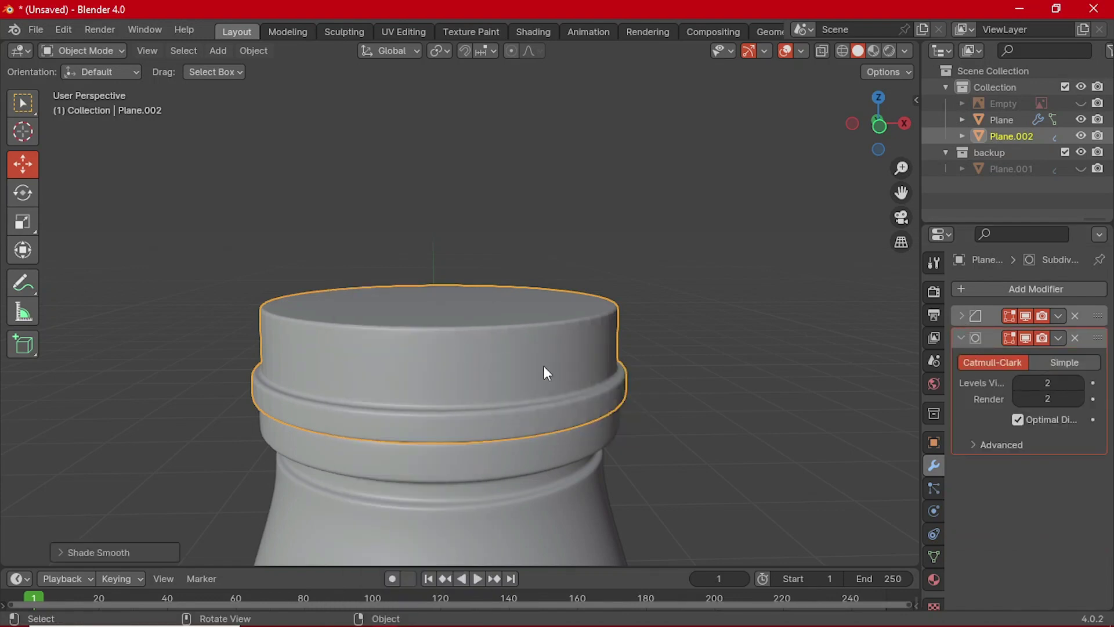
pyautogui.scroll(-5, 528, 402)
pyautogui.click(645, 361)
pyautogui.moveTo(516, 405); pyautogui.dragTo(462, 409, button='middle')
pyautogui.scroll(8, 406, 319)
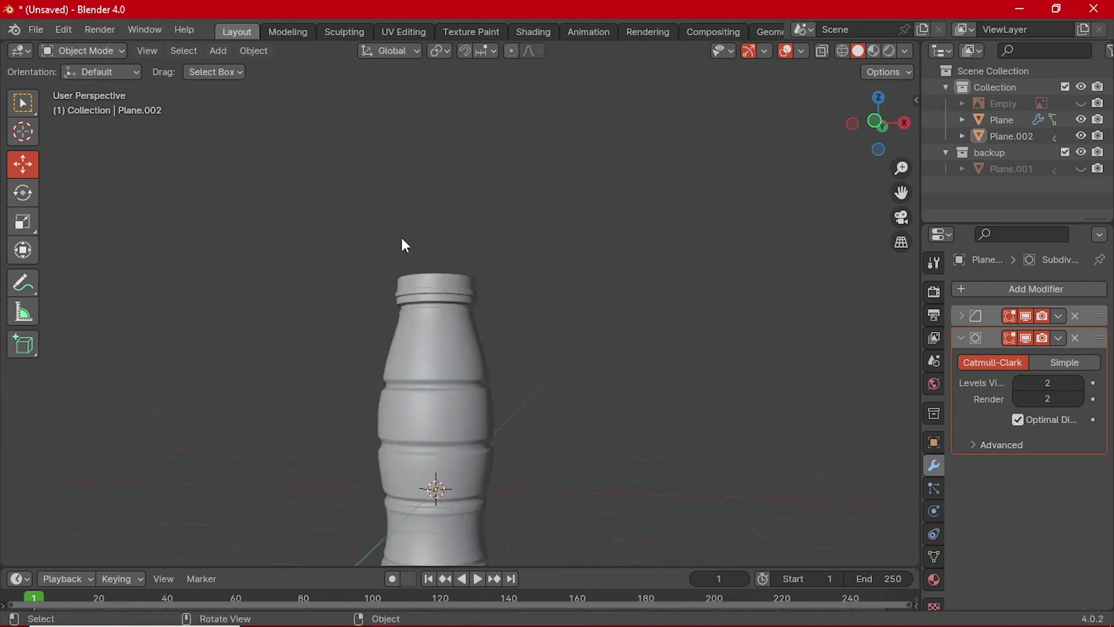
pyautogui.moveTo(406, 319); pyautogui.dragTo(462, 331, button='middle')
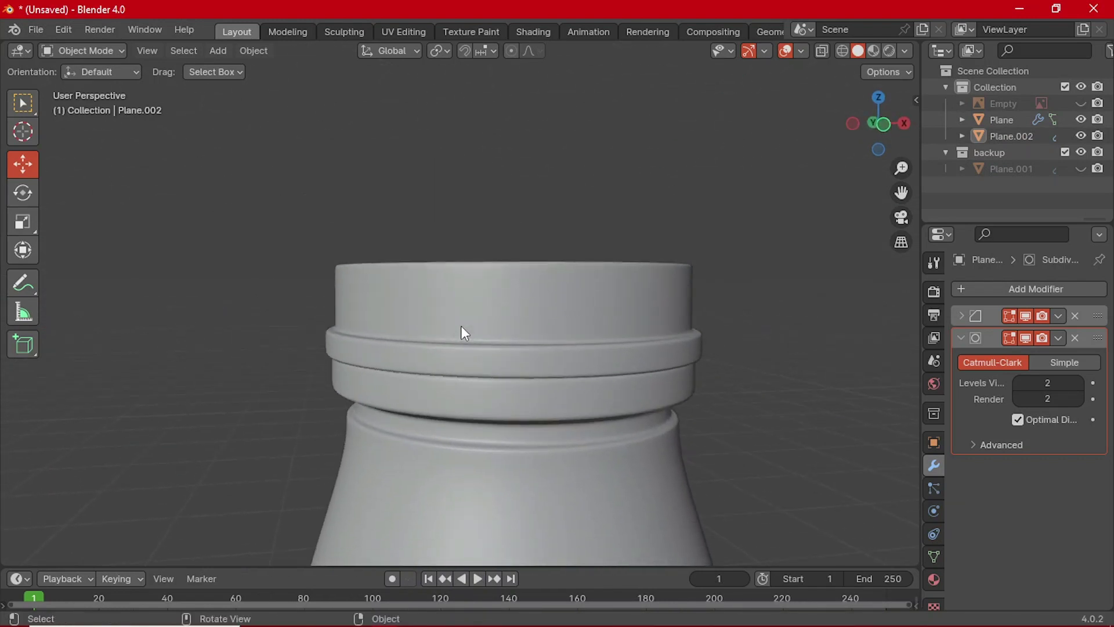
# - With the cap selected in front view, set its origin to geometry
pyautogui.click(460, 331)
pyautogui.press('`')
pyautogui.click(384, 294)
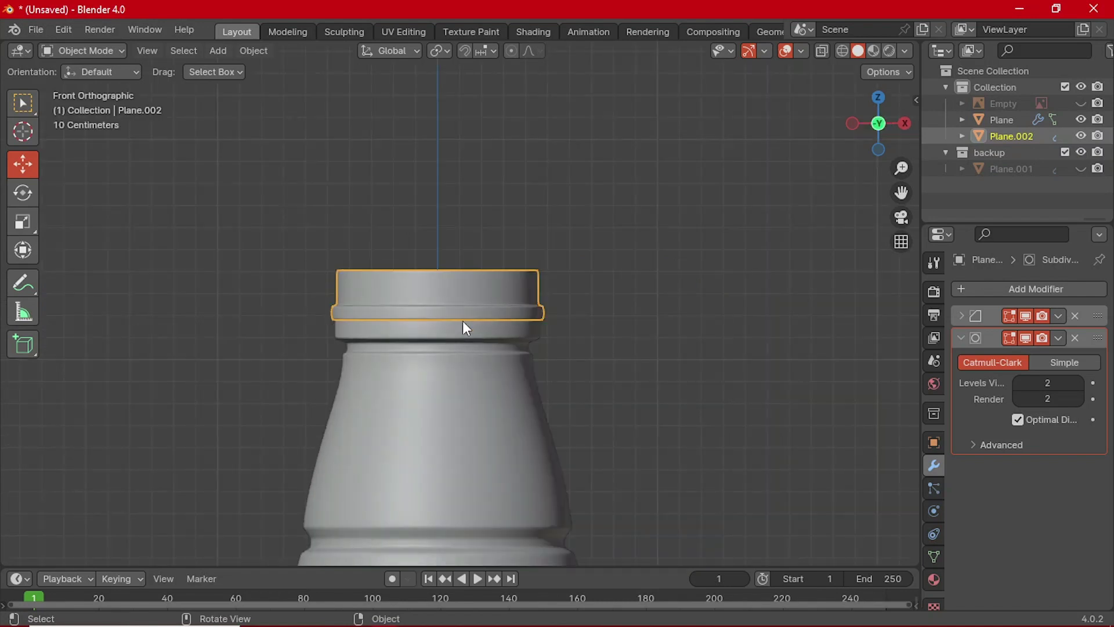
pyautogui.scroll(2, 601, 347)
pyautogui.scroll(1, 610, 348)
pyautogui.press('s')
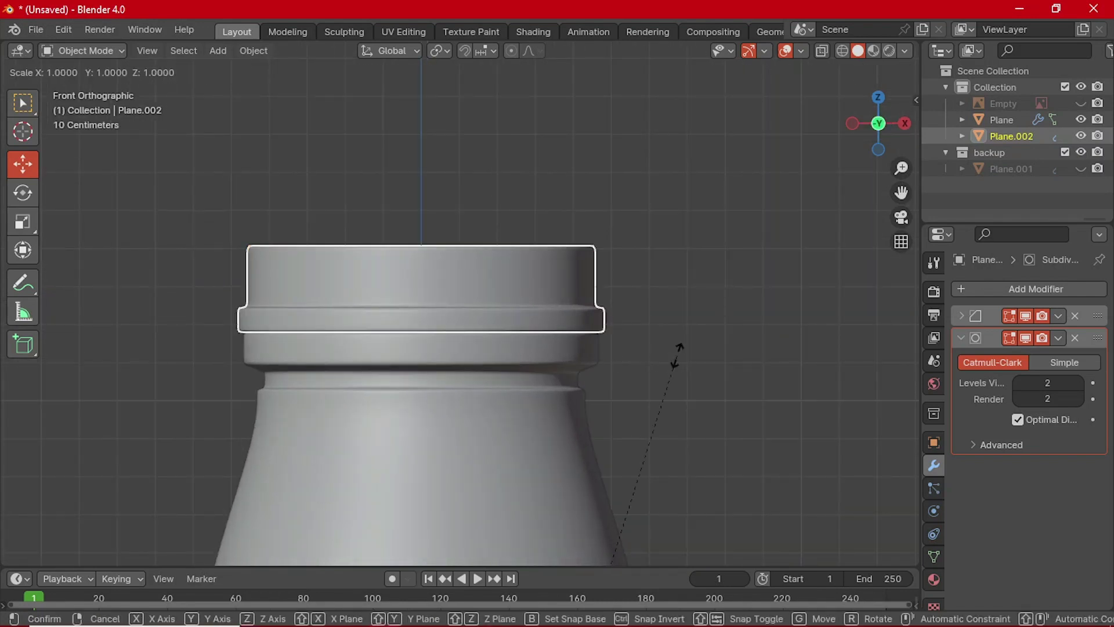
pyautogui.press('Escape')
pyautogui.click(254, 51)
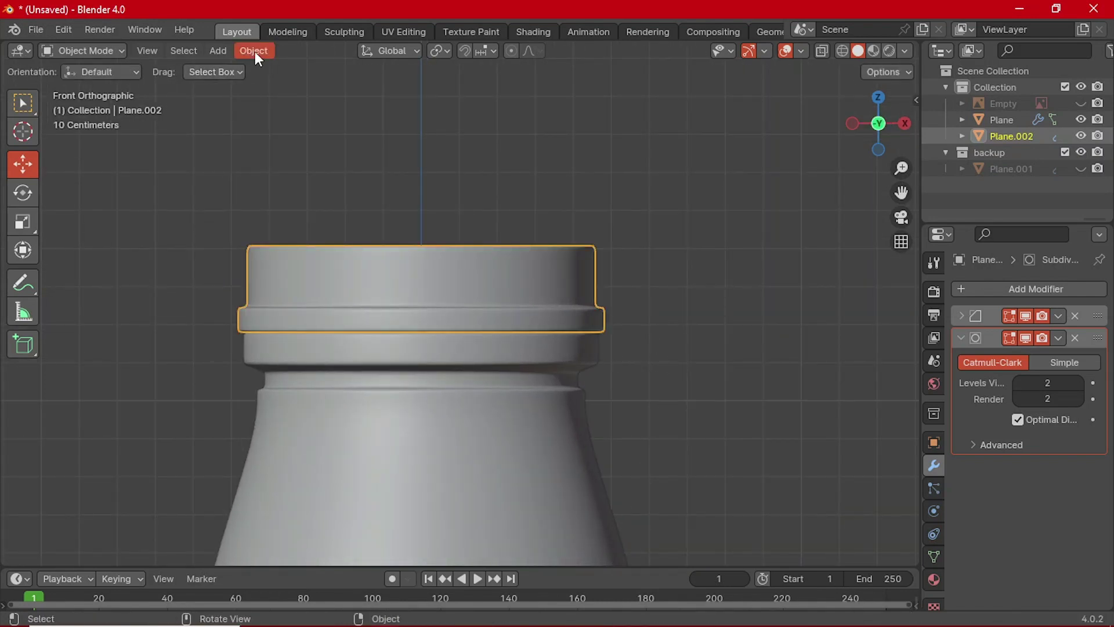
pyautogui.moveTo(301, 85)
pyautogui.click(497, 104)
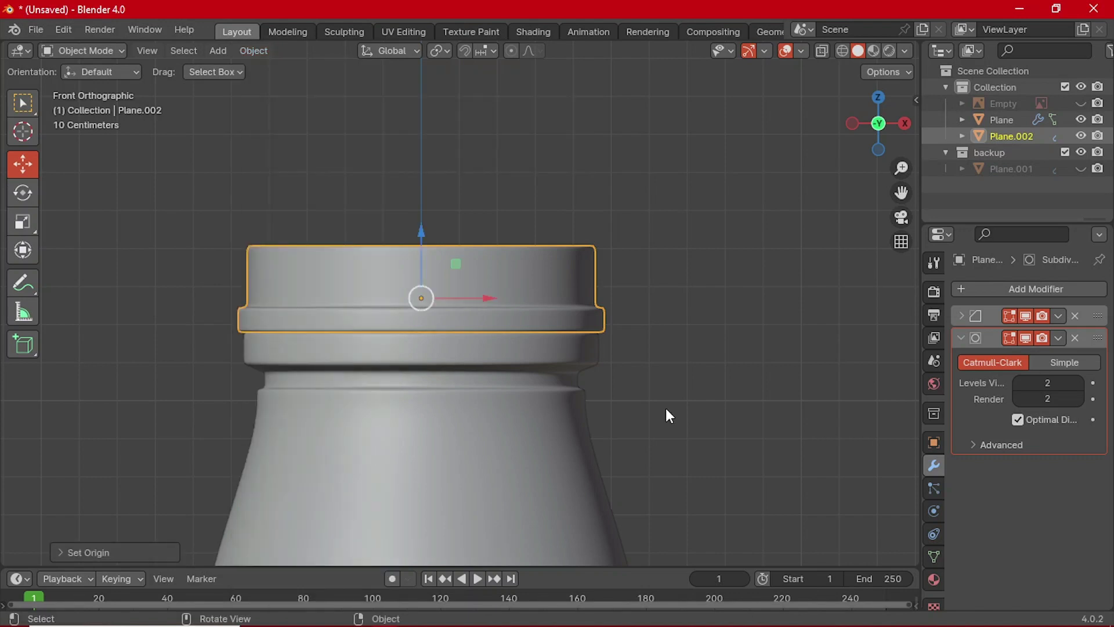
# - Scale the cap to about 0.978 in X and Y, keeping its height fixed
pyautogui.press('s')
pyautogui.press('x')
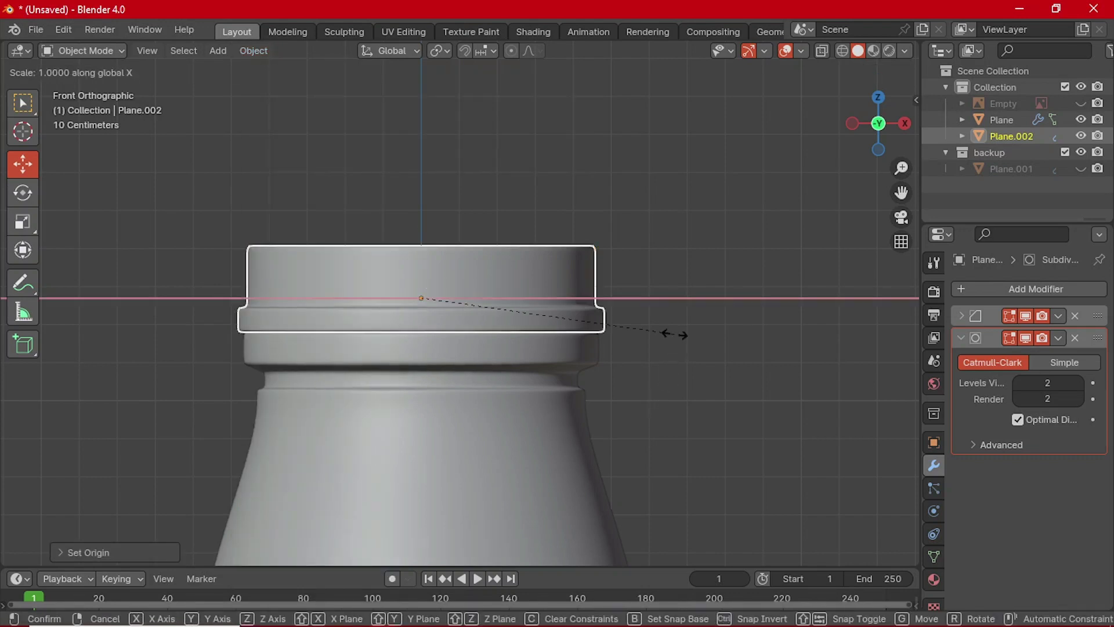
pyautogui.hotkey('shift', 'z')
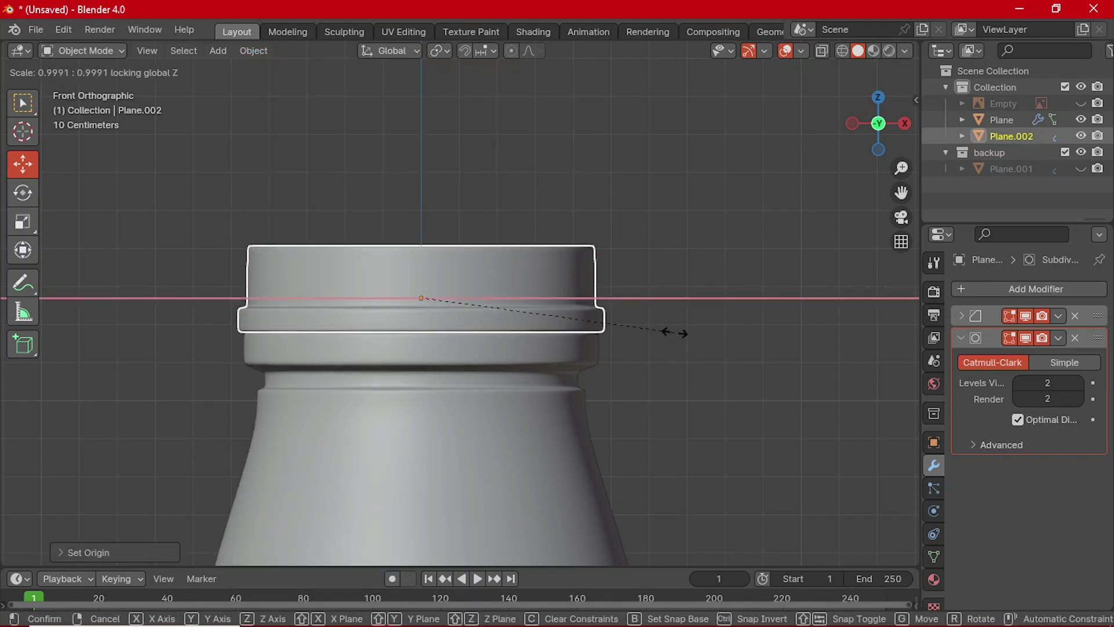
pyautogui.click(614, 321)
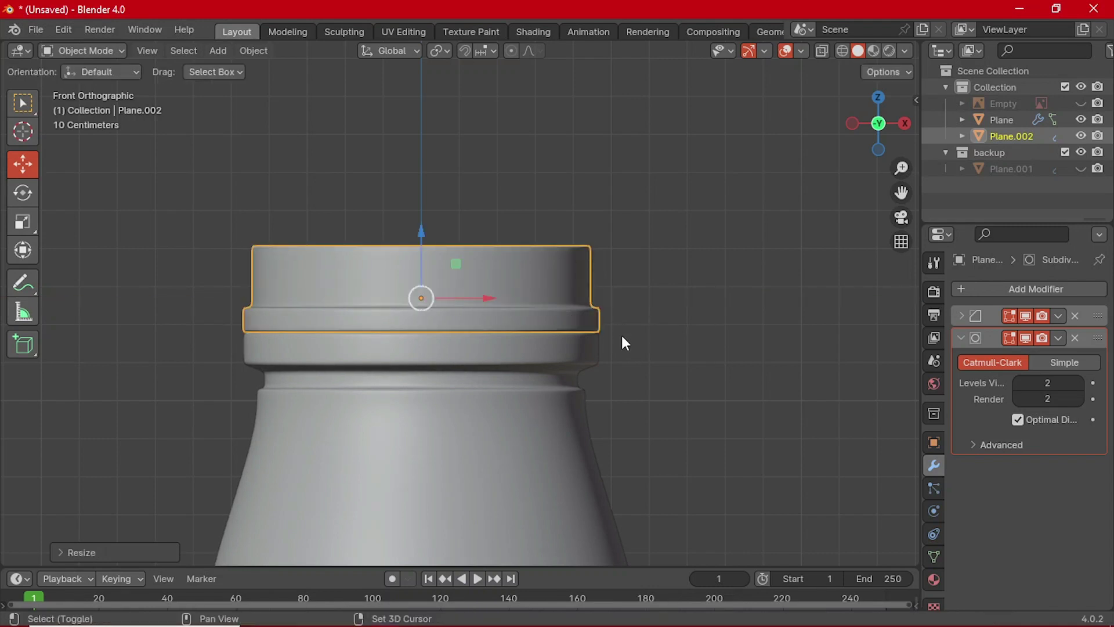
pyautogui.scroll(-3, 623, 345)
pyautogui.moveTo(629, 354); pyautogui.dragTo(455, 399, button='middle')
# - In the Ctrl+S save dialog, replace 'untitled' with 'fanmax tutorial'
pyautogui.hotkey('ctrl', 's')
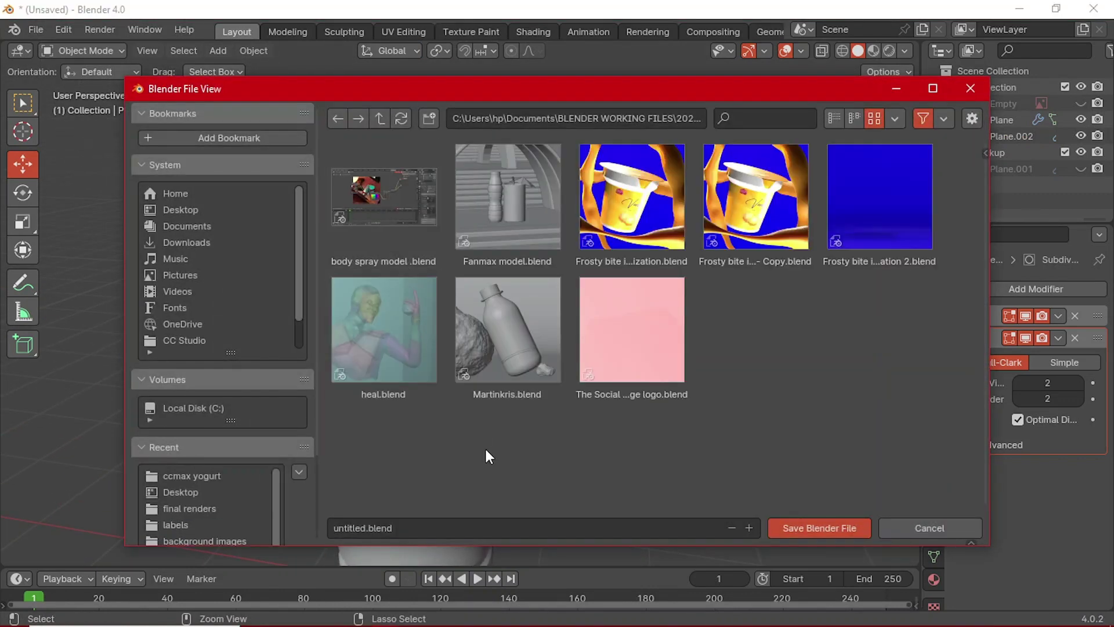
pyautogui.click(381, 525)
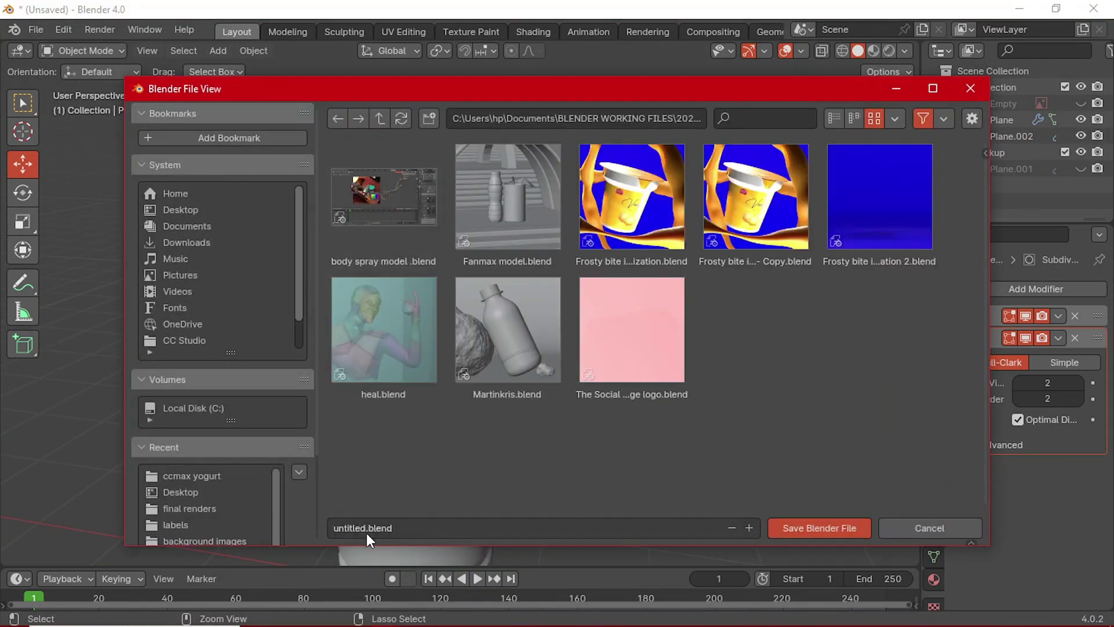
pyautogui.doubleClick(353, 527)
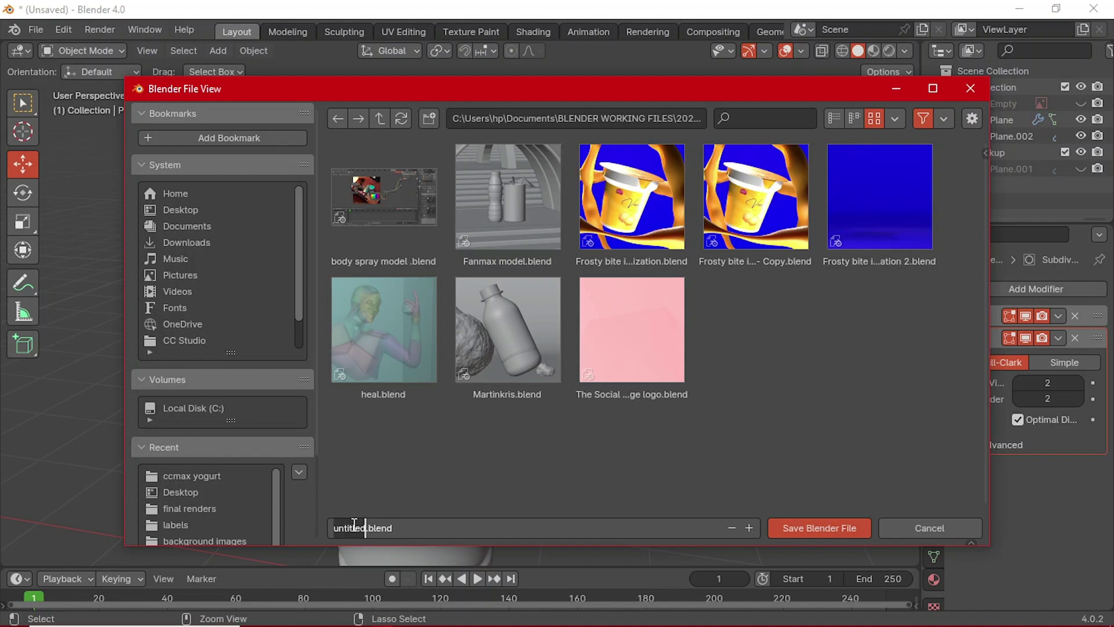
pyautogui.write('fanmax tutoria')
# - Save the project as fanmax tutorial.blend and return to the front orthographic view
pyautogui.click(792, 522)
pyautogui.click(807, 525)
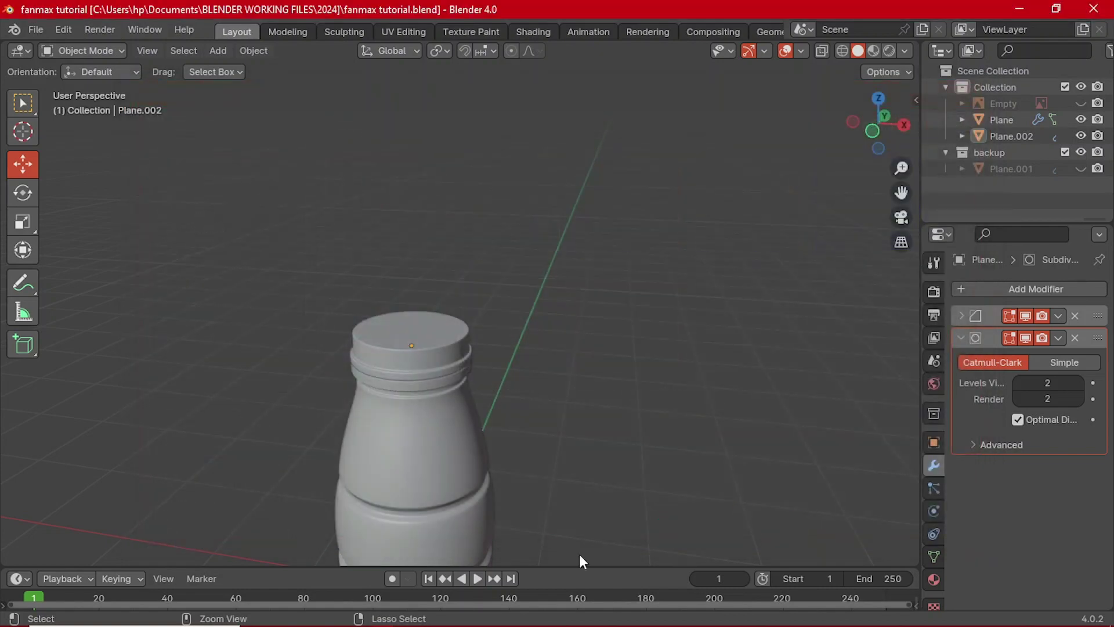
pyautogui.scroll(-8, 566, 409)
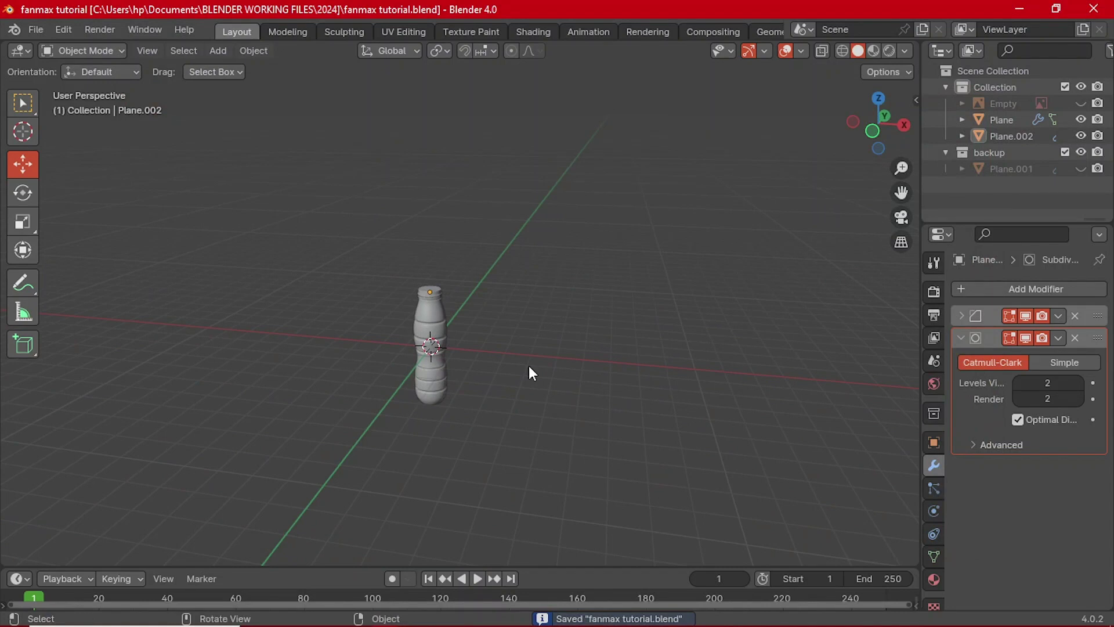
pyautogui.press('`')
pyautogui.click(428, 313)
pyautogui.scroll(5, 456, 377)
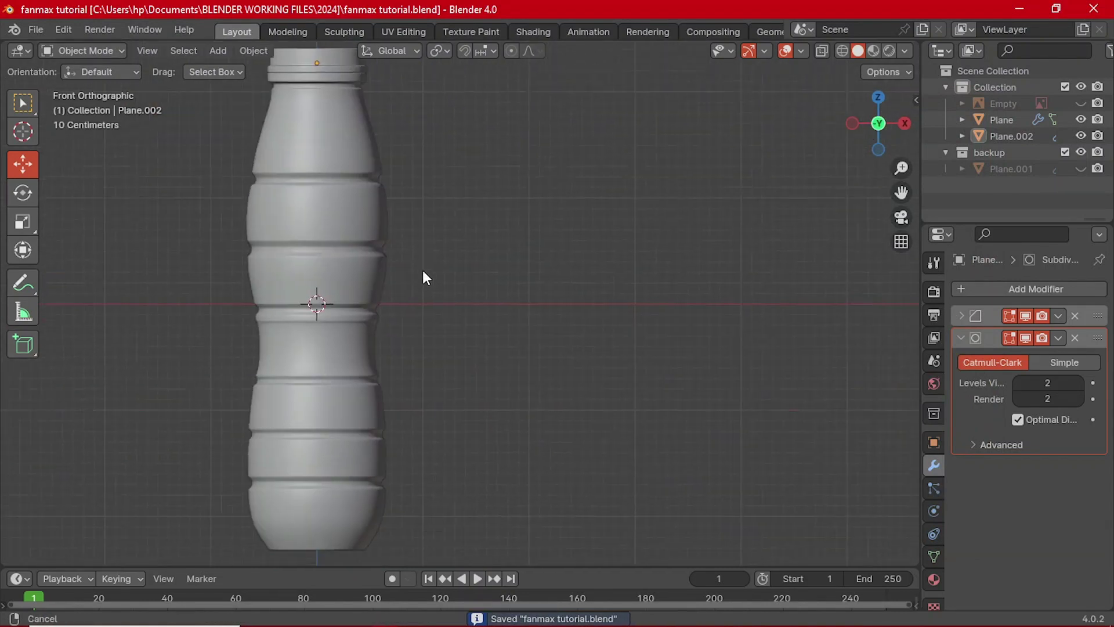
pyautogui.scroll(-1, 441, 444)
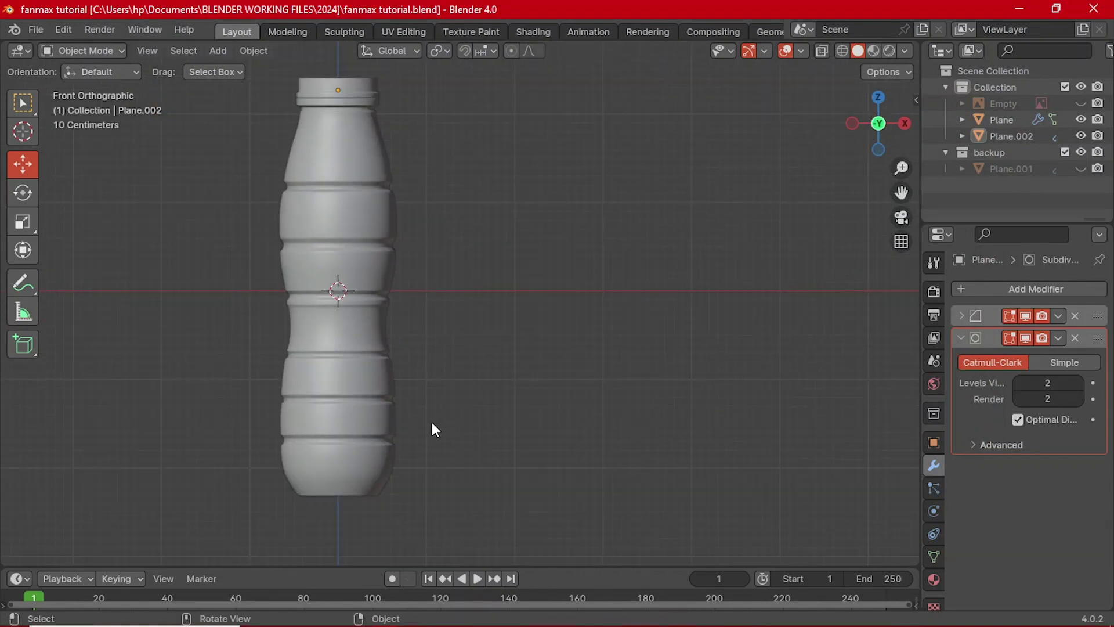
pyautogui.moveTo(432, 423); pyautogui.dragTo(448, 346, button='middle')
pyautogui.press('`')
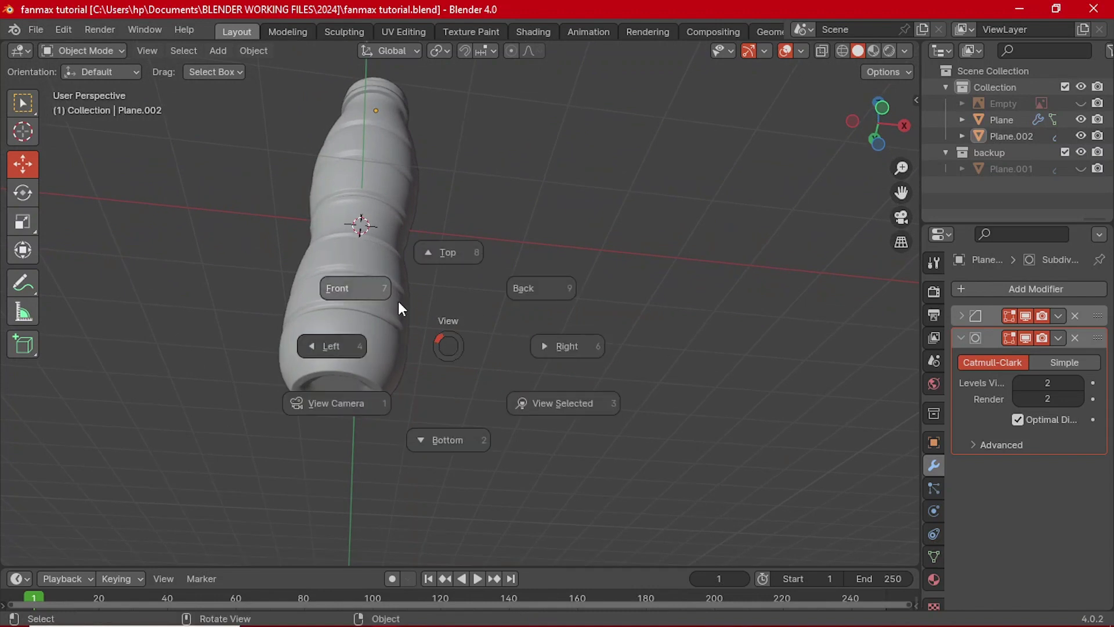
pyautogui.click(399, 303)
# - Add a cylinder right of the bottle, stretched about 1.69 times taller along Z and lowered
pyautogui.hotkey('shift', 'a')
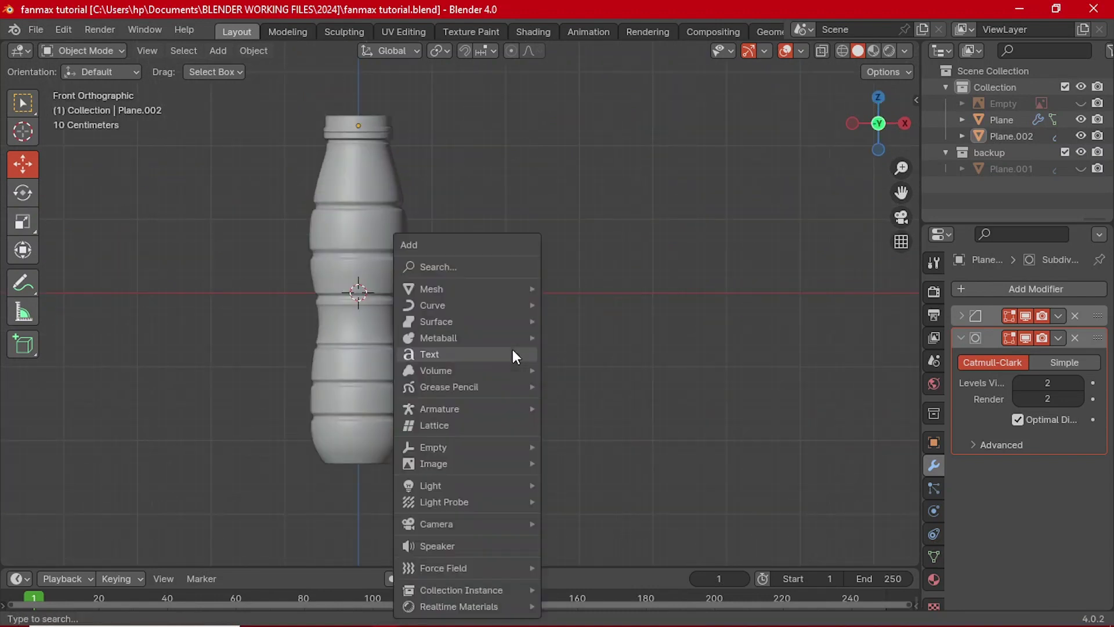
pyautogui.moveTo(444, 288)
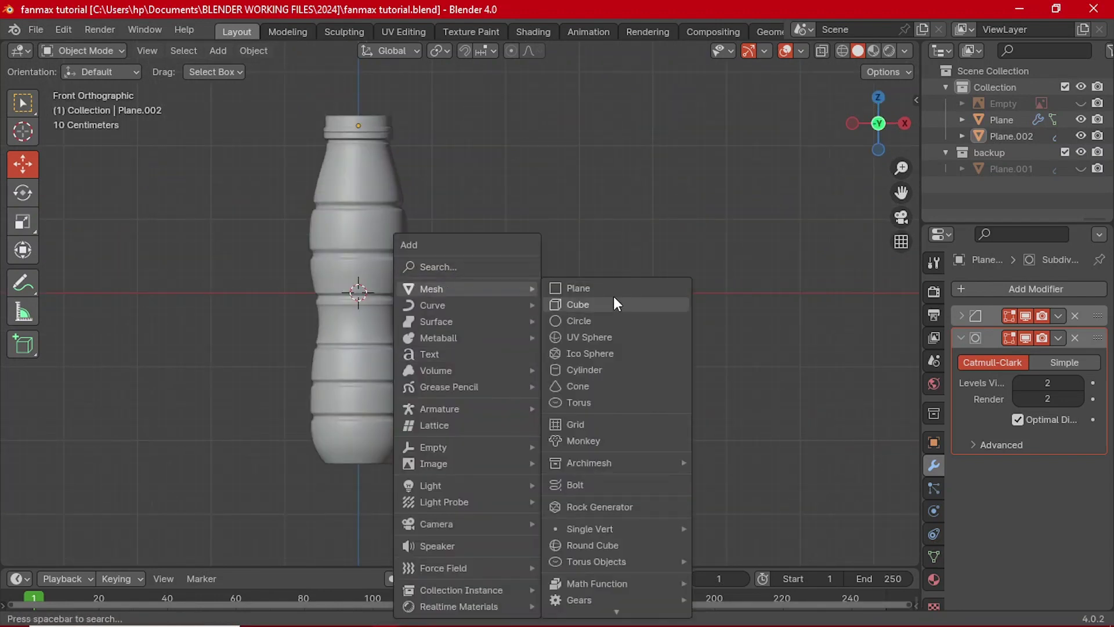
pyautogui.click(600, 370)
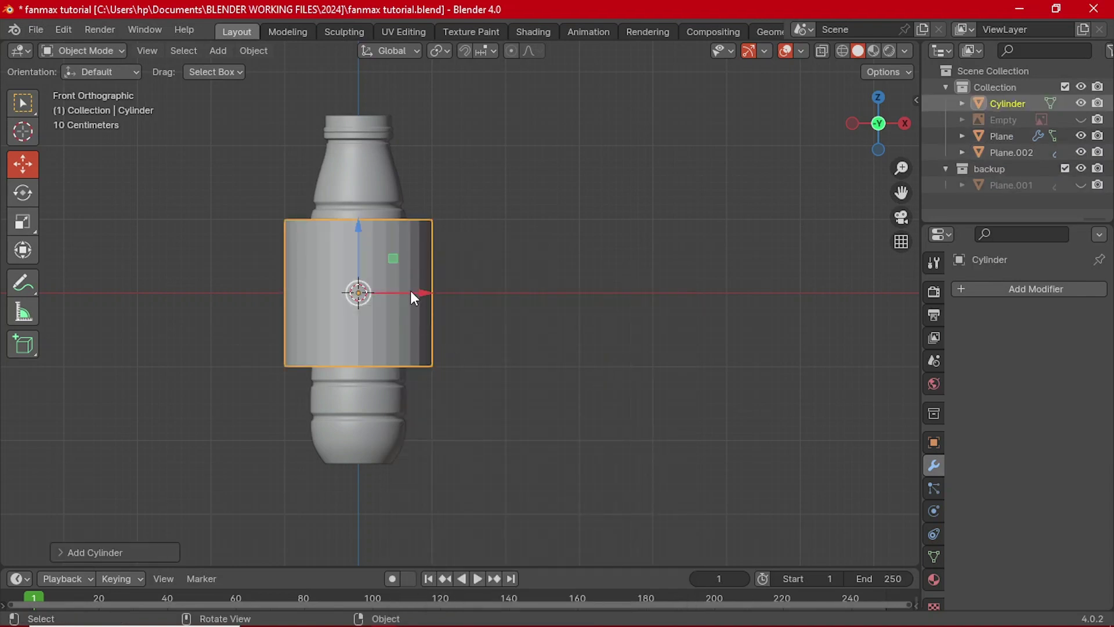
pyautogui.press('g')
pyautogui.press('x')
pyautogui.click(560, 338)
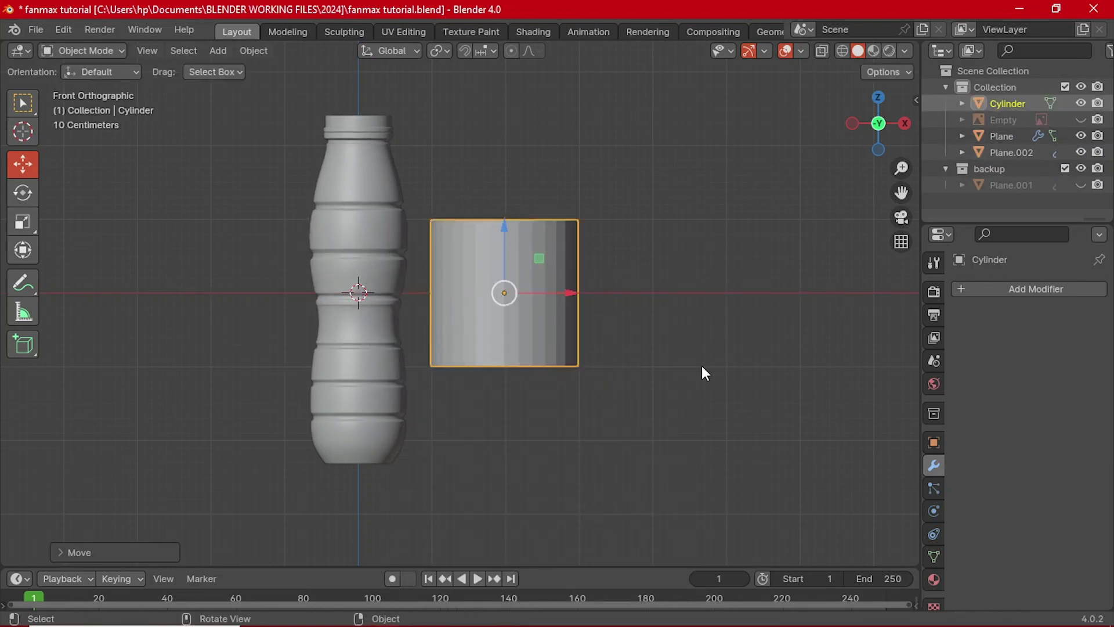
pyautogui.press('s')
pyautogui.click(678, 352)
pyautogui.press('s')
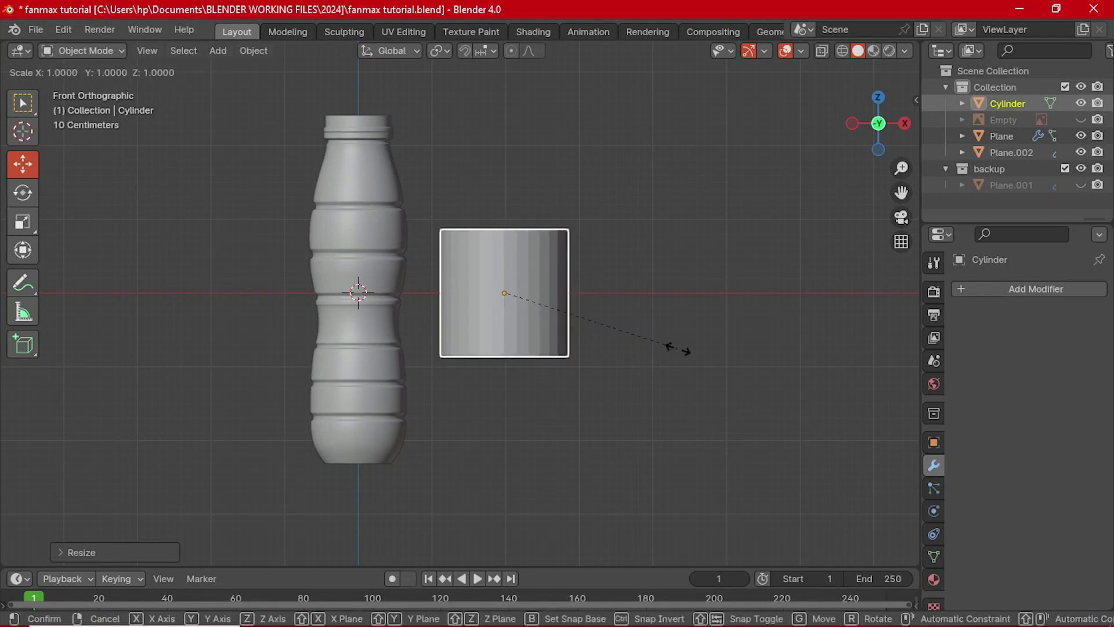
pyautogui.press('z')
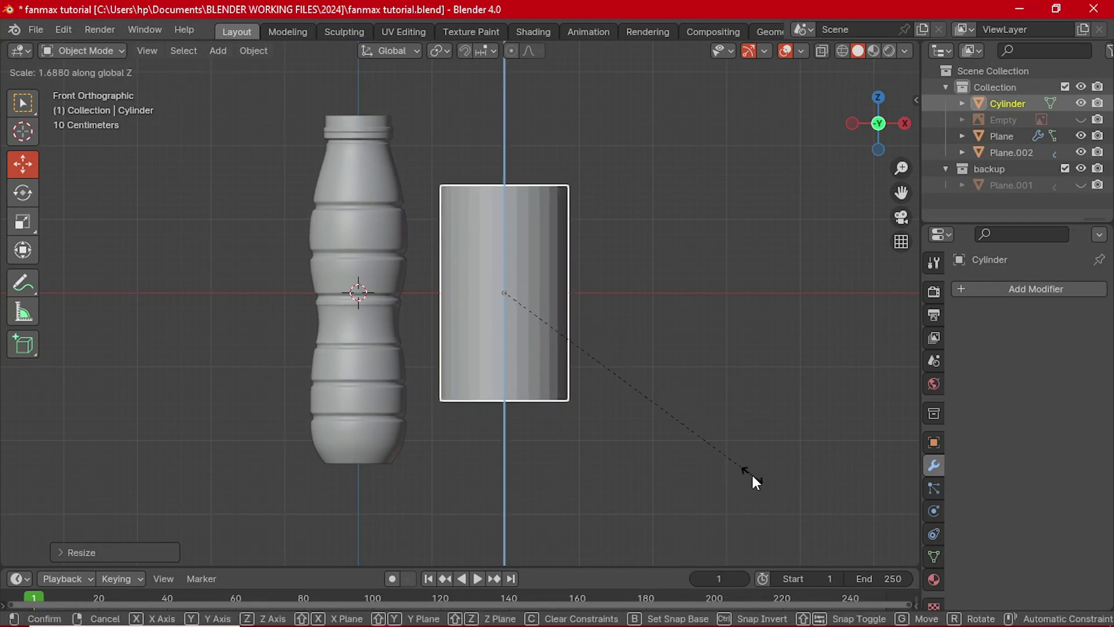
pyautogui.click(752, 475)
pyautogui.moveTo(503, 228); pyautogui.dragTo(514, 291)
# - Add a plane and lower it to the bottle's base
pyautogui.hotkey('shift', 'a')
pyautogui.moveTo(524, 295)
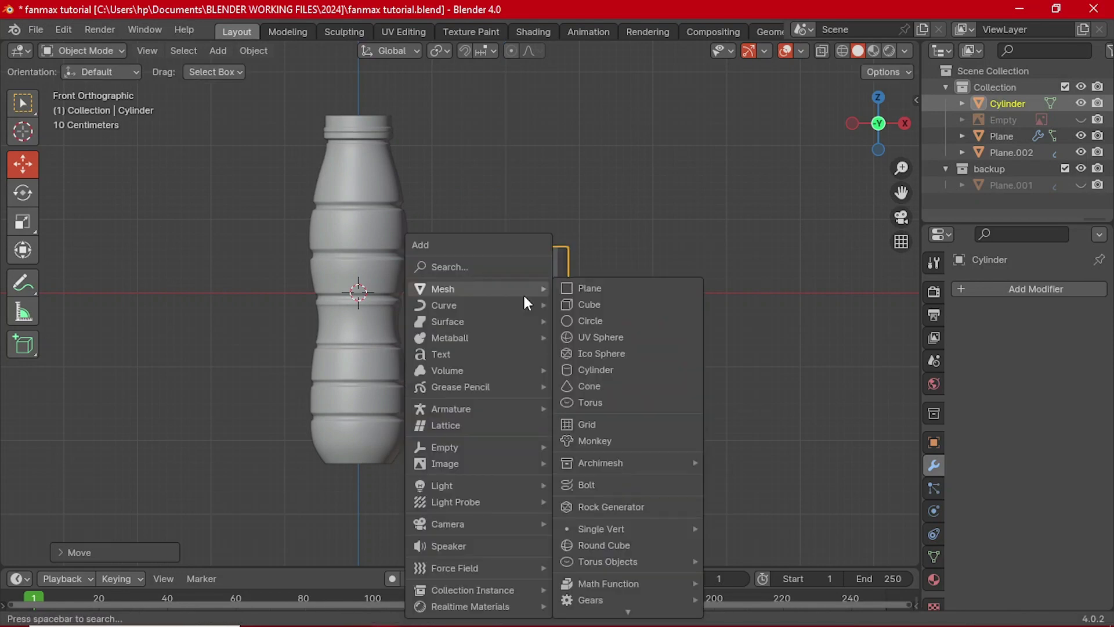
pyautogui.click(579, 286)
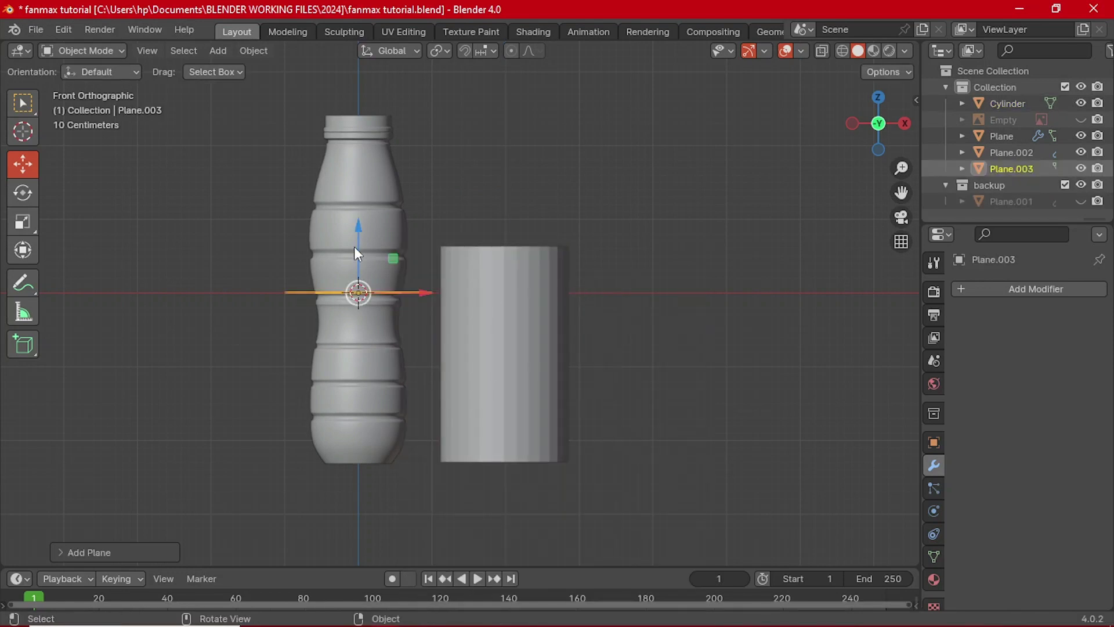
pyautogui.moveTo(356, 244); pyautogui.dragTo(395, 412)
pyautogui.scroll(6, 378, 400)
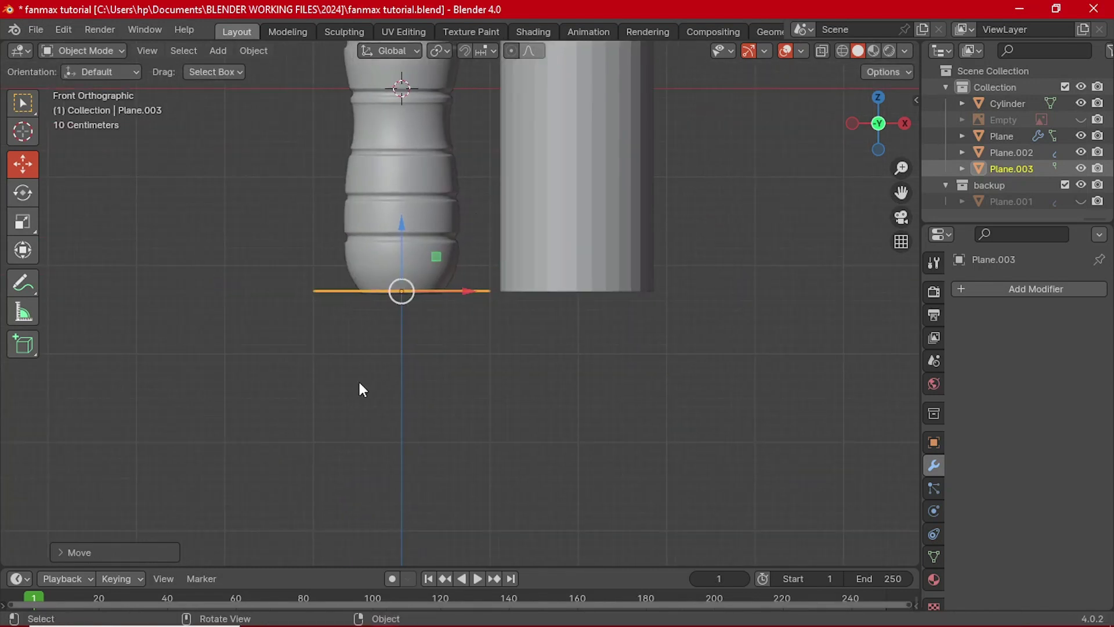
pyautogui.keyDown('shift'); pyautogui.moveTo(322, 289); pyautogui.dragTo(444, 261, button='middle'); pyautogui.keyUp('shift')
pyautogui.scroll(3, 445, 262)
pyautogui.moveTo(427, 200); pyautogui.dragTo(419, 201)
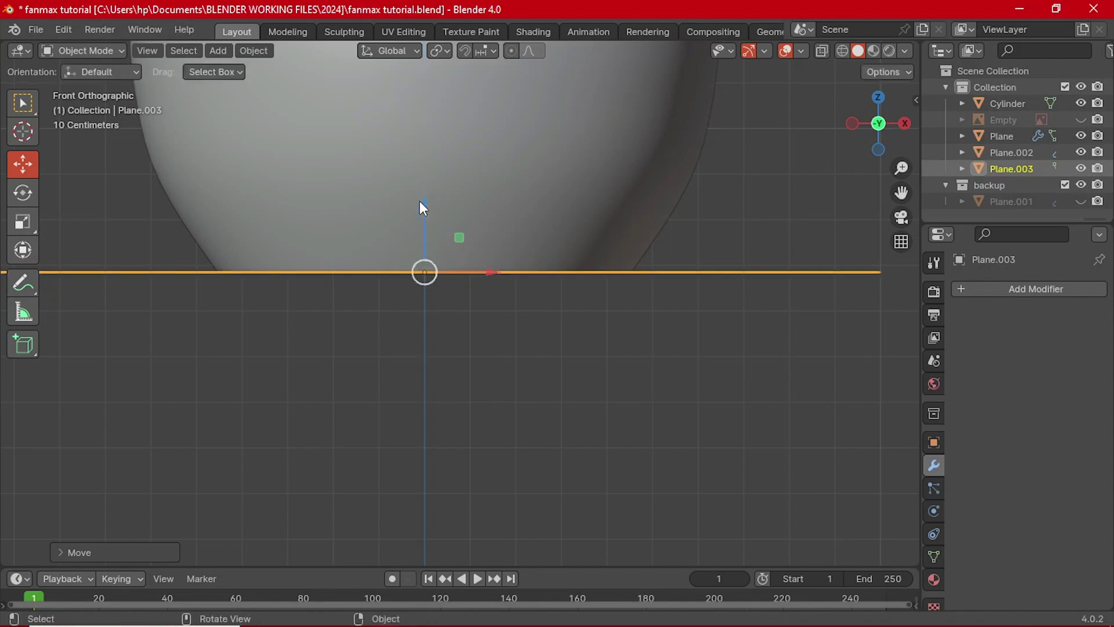
# - Enlarge the floor plane well beyond the bottle
pyautogui.scroll(-8, 419, 201)
pyautogui.moveTo(398, 243); pyautogui.dragTo(393, 327, button='middle')
pyautogui.press('s')
pyautogui.click(110, 518)
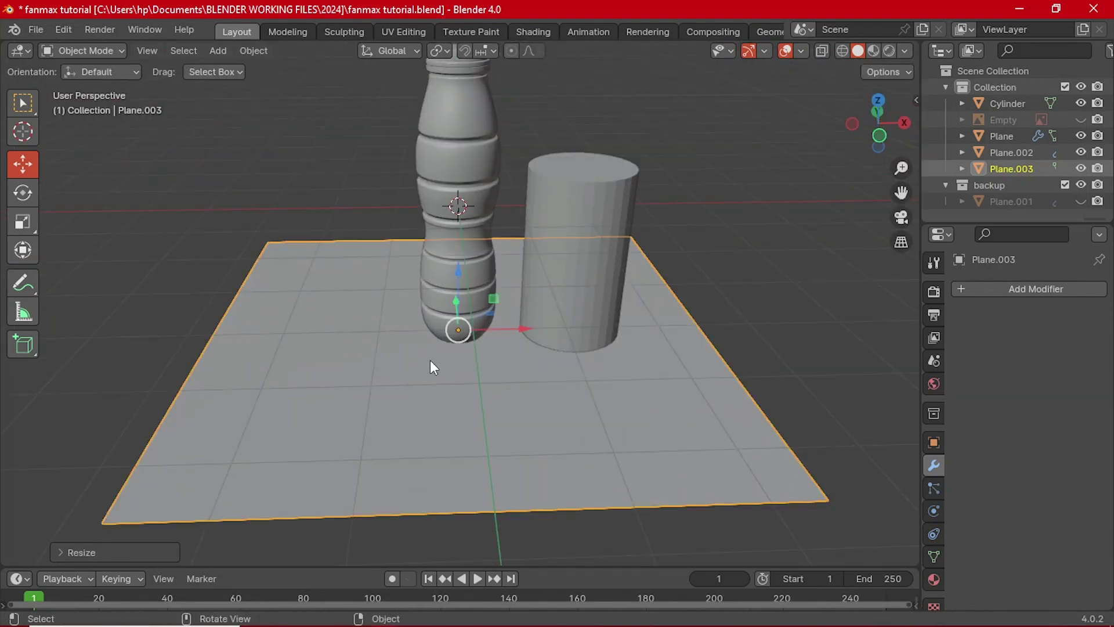
pyautogui.press('s')
pyautogui.click(254, 456)
# - Give the floor plane a 0.01 m Solidify modifier
pyautogui.click(573, 279)
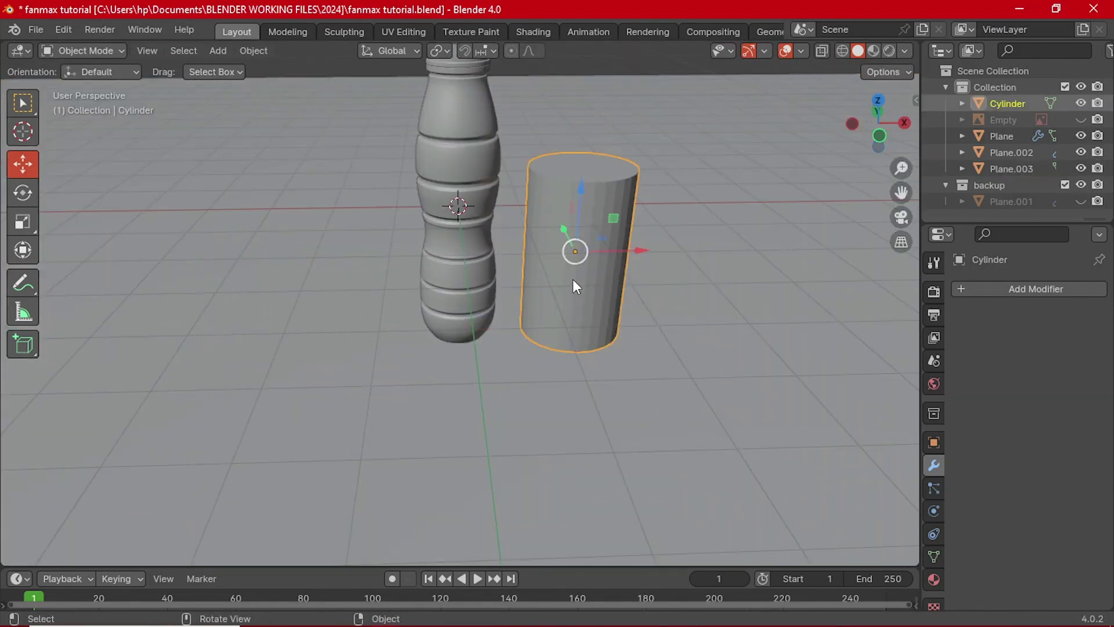
pyautogui.press('`')
pyautogui.click(498, 242)
pyautogui.scroll(2, 594, 273)
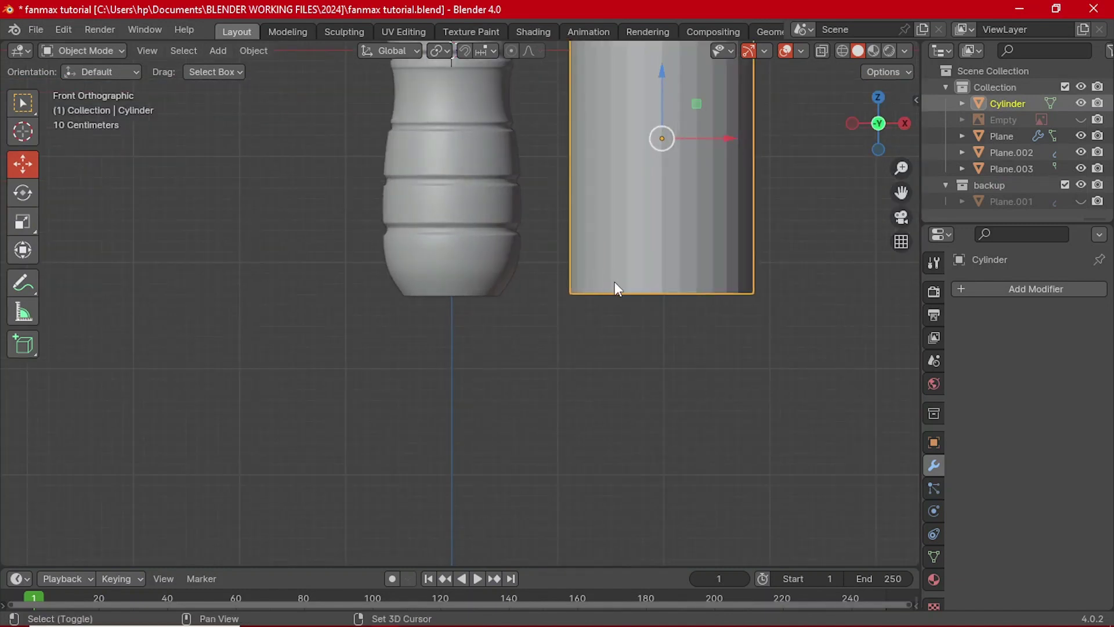
pyautogui.keyDown('shift'); pyautogui.moveTo(615, 281); pyautogui.dragTo(580, 454, button='middle'); pyautogui.keyUp('shift')
pyautogui.click(580, 454)
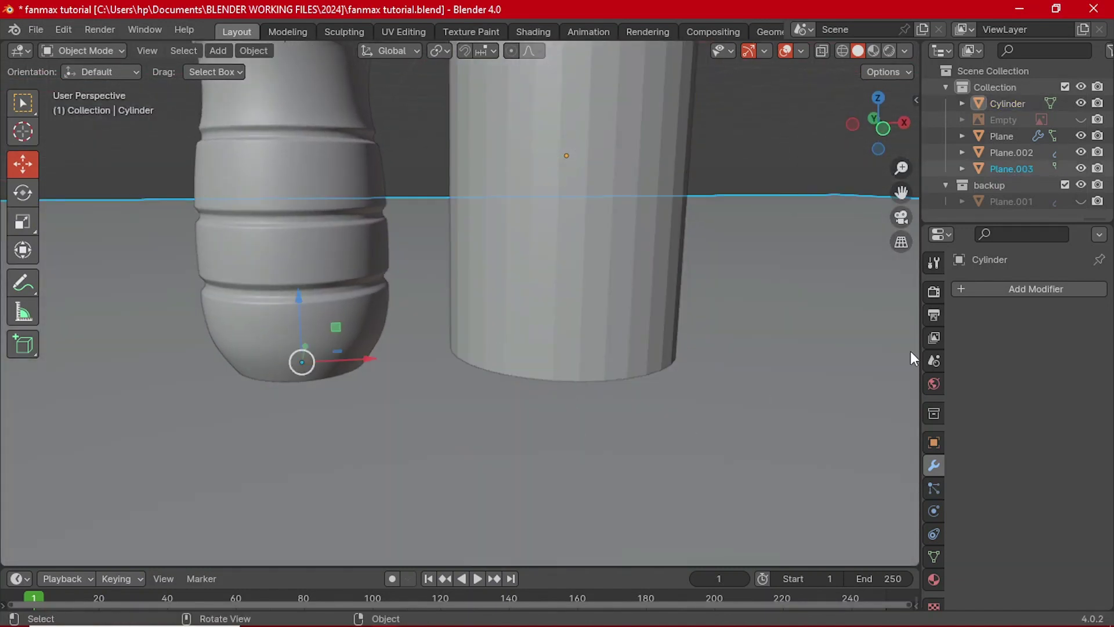
pyautogui.click(1035, 285)
pyautogui.moveTo(975, 277)
pyautogui.click(789, 256)
pyautogui.click(1014, 286)
pyautogui.moveTo(1014, 281)
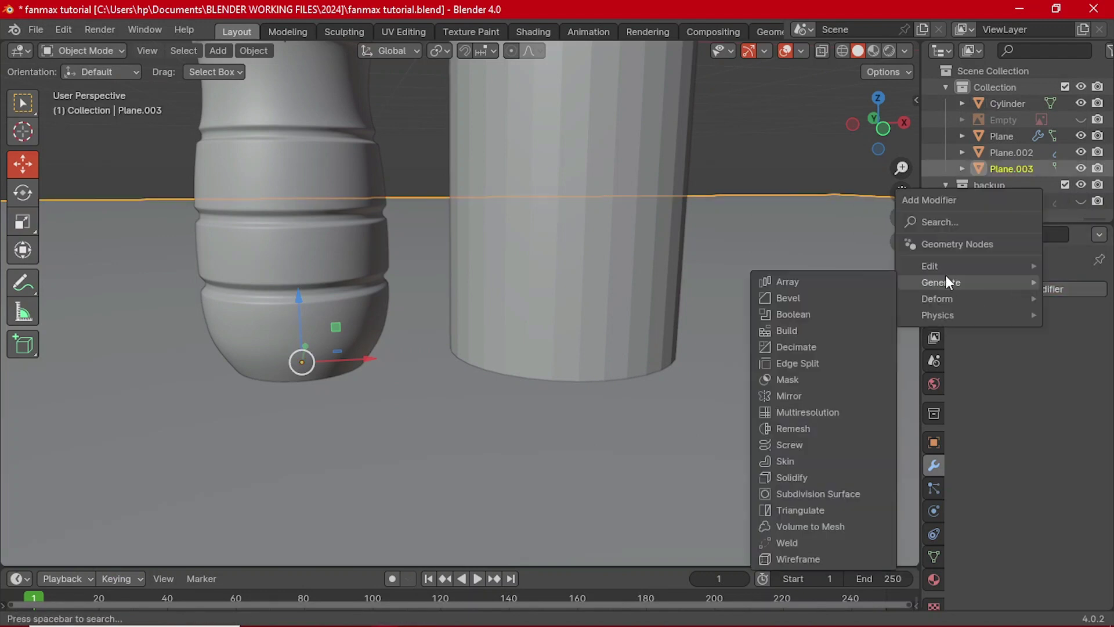
pyautogui.click(811, 484)
# - Lower the cylinder onto the floor and shift it slightly left
pyautogui.scroll(-5, 809, 484)
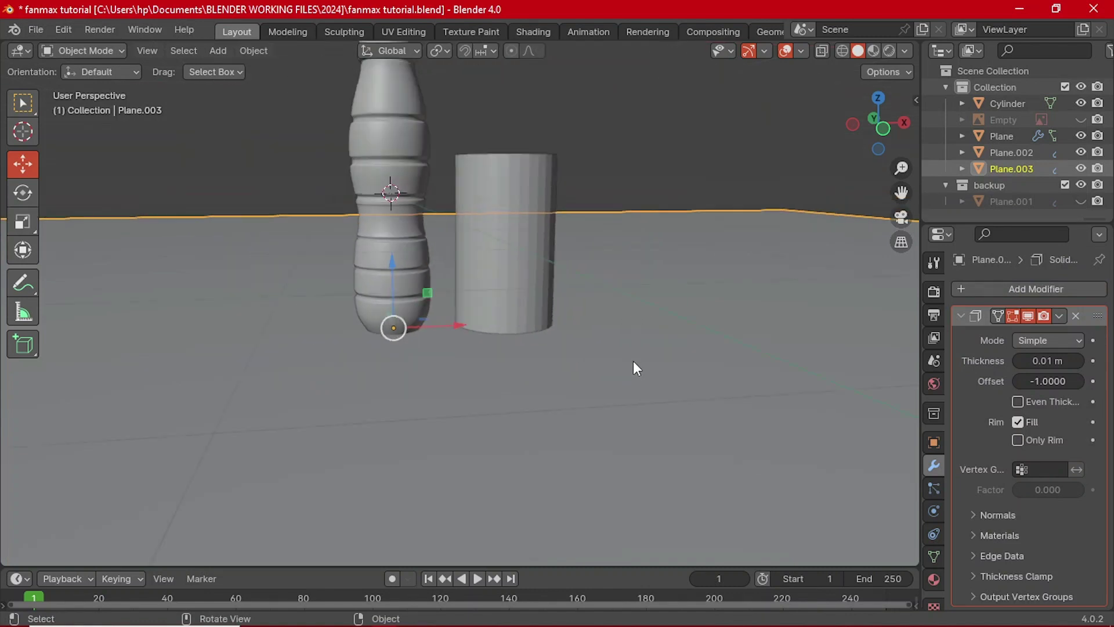
pyautogui.press('`')
pyautogui.click(440, 259)
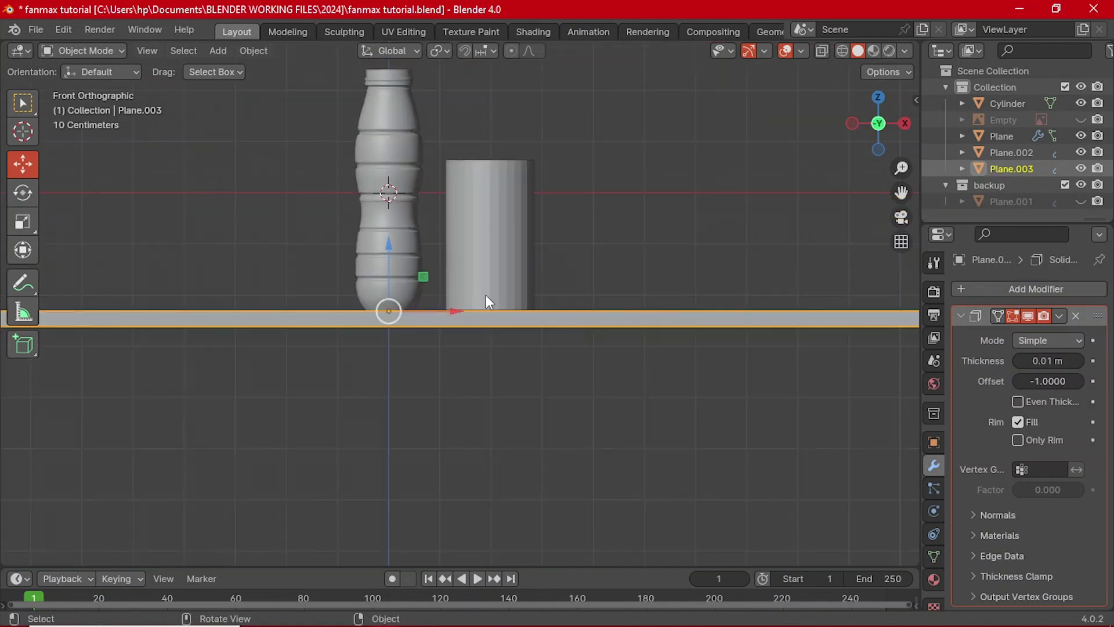
pyautogui.scroll(5, 485, 294)
pyautogui.click(485, 308)
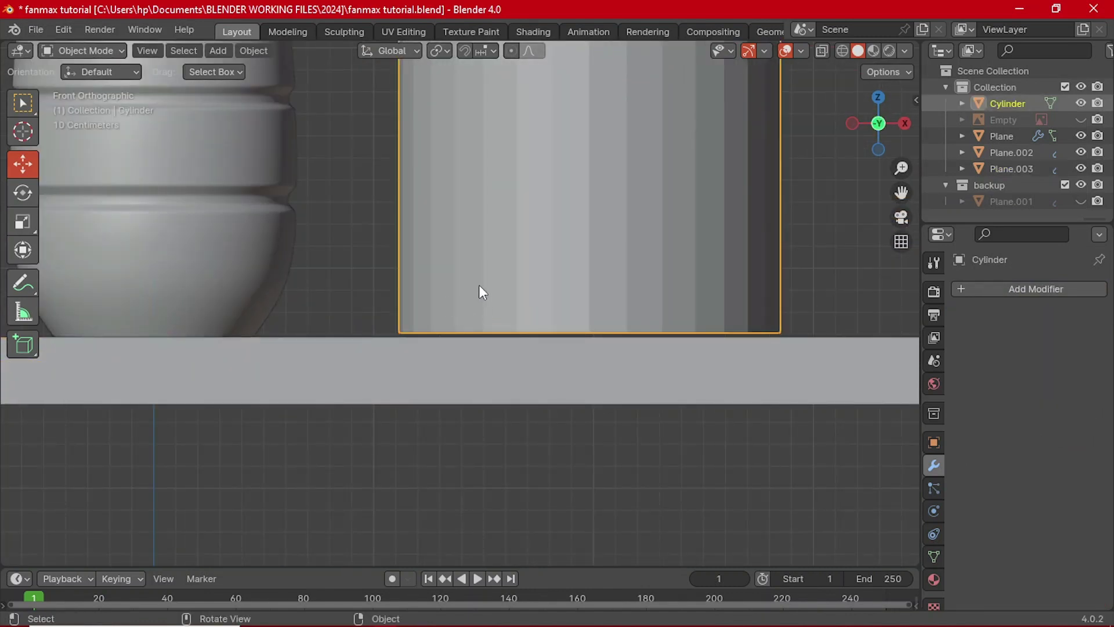
pyautogui.scroll(-1, 531, 290)
pyautogui.scroll(-1, 520, 160)
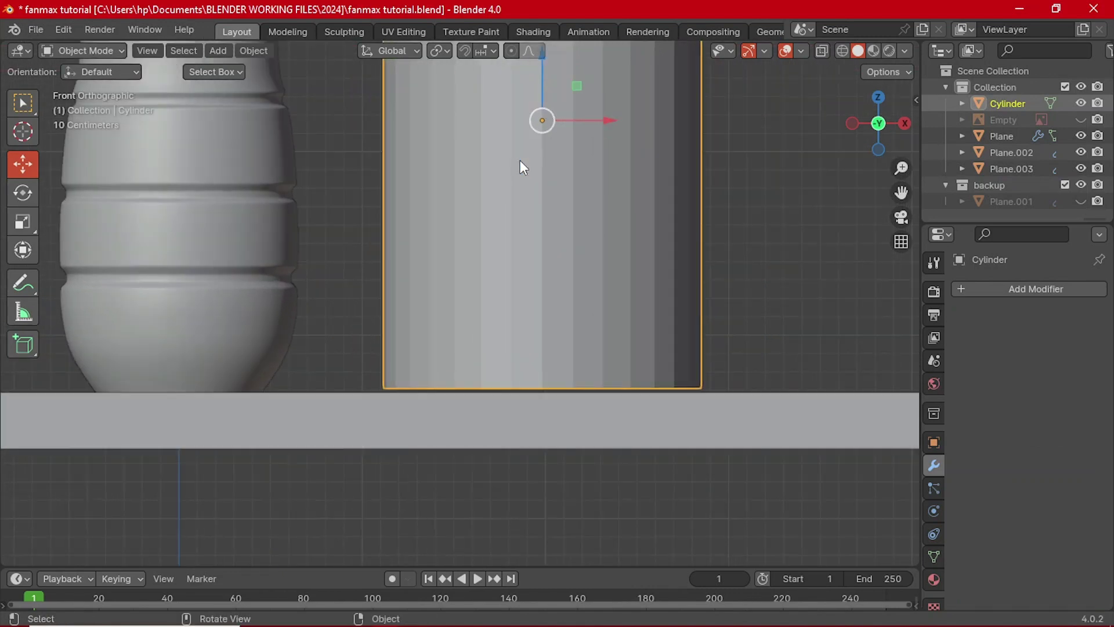
pyautogui.moveTo(544, 91); pyautogui.dragTo(545, 91)
pyautogui.moveTo(607, 123); pyautogui.dragTo(579, 130)
# - Delete the cylinder's top face in Edit Mode, leaving an open-topped tube in Object Mode
pyautogui.moveTo(579, 130); pyautogui.dragTo(532, 232, button='middle')
pyautogui.press('Tab')
pyautogui.scroll(4, 470, 261)
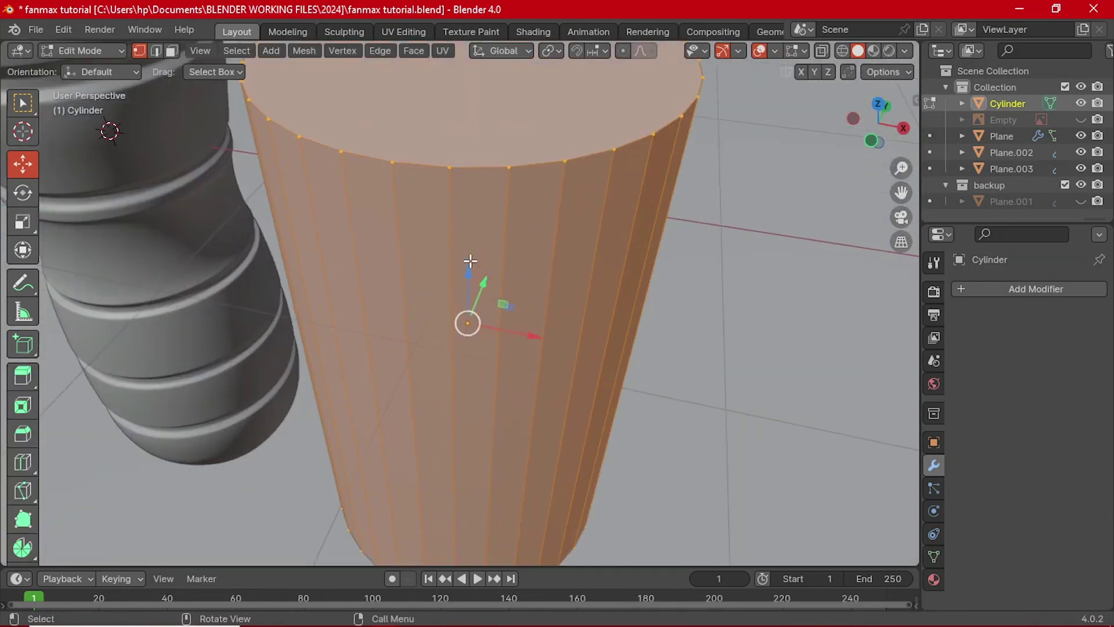
pyautogui.scroll(-6, 470, 261)
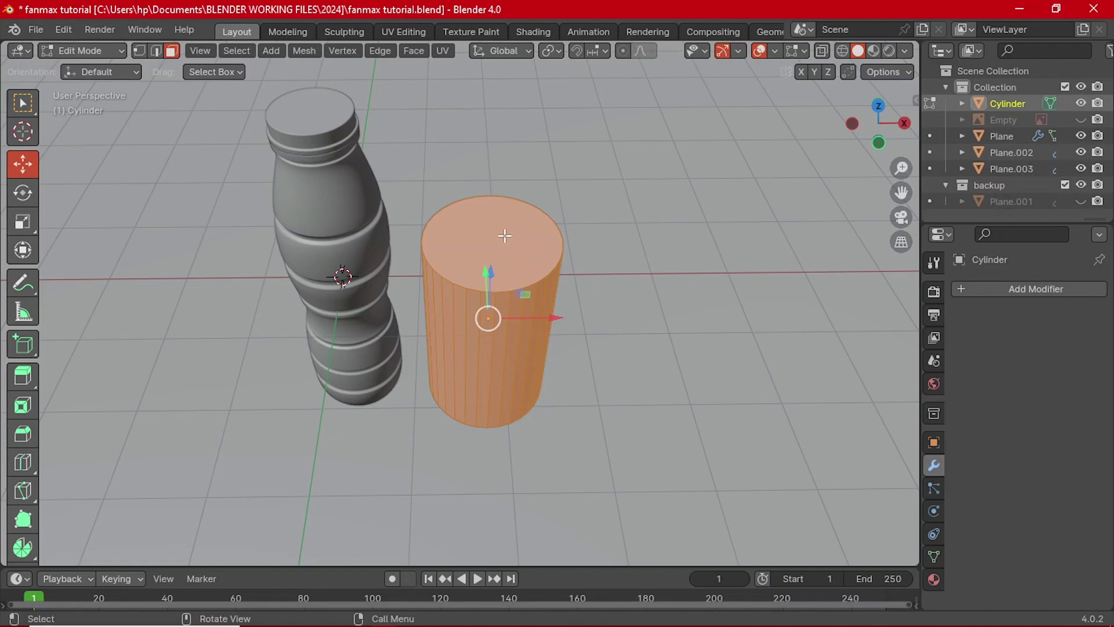
pyautogui.click(498, 235)
pyautogui.press('x')
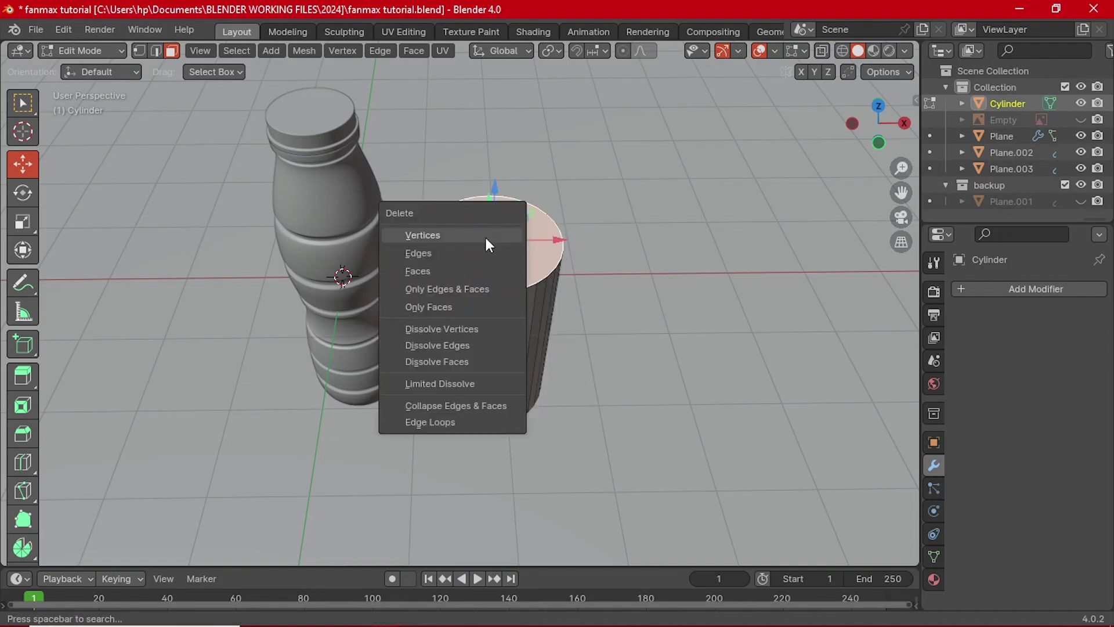
pyautogui.click(444, 271)
pyautogui.moveTo(552, 311); pyautogui.dragTo(517, 332, button='middle')
pyautogui.press('Tab')
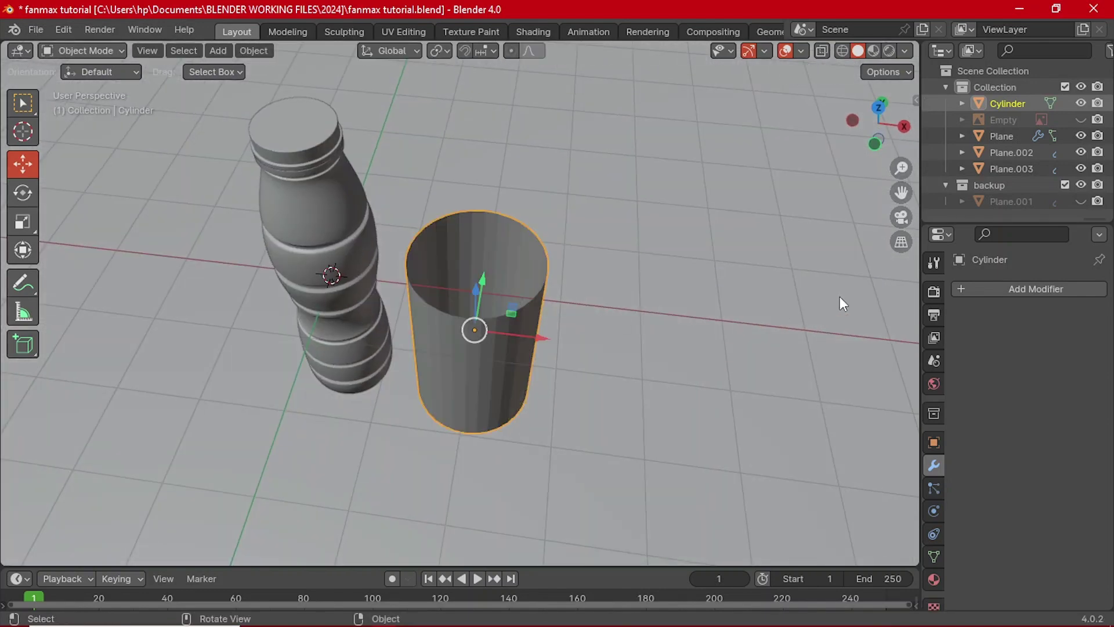
# - Add a Bevel modifier to the cylinder with 0.06 m amount and more segments
pyautogui.click(1021, 289)
pyautogui.moveTo(977, 293)
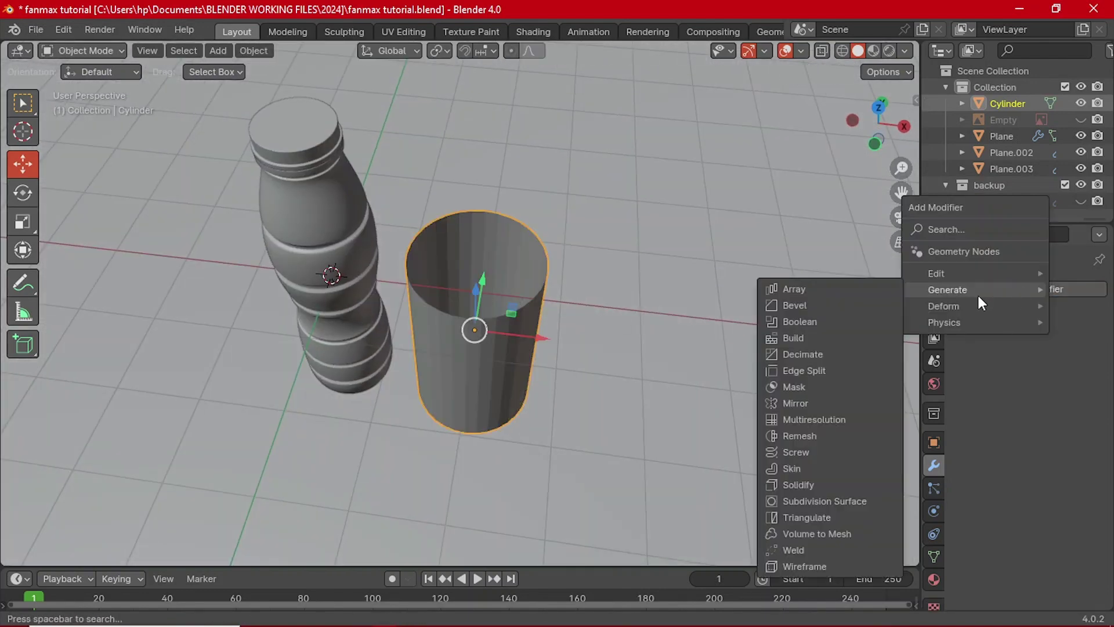
pyautogui.click(846, 305)
pyautogui.moveTo(509, 330); pyautogui.dragTo(533, 213, button='middle')
pyautogui.scroll(3, 535, 249)
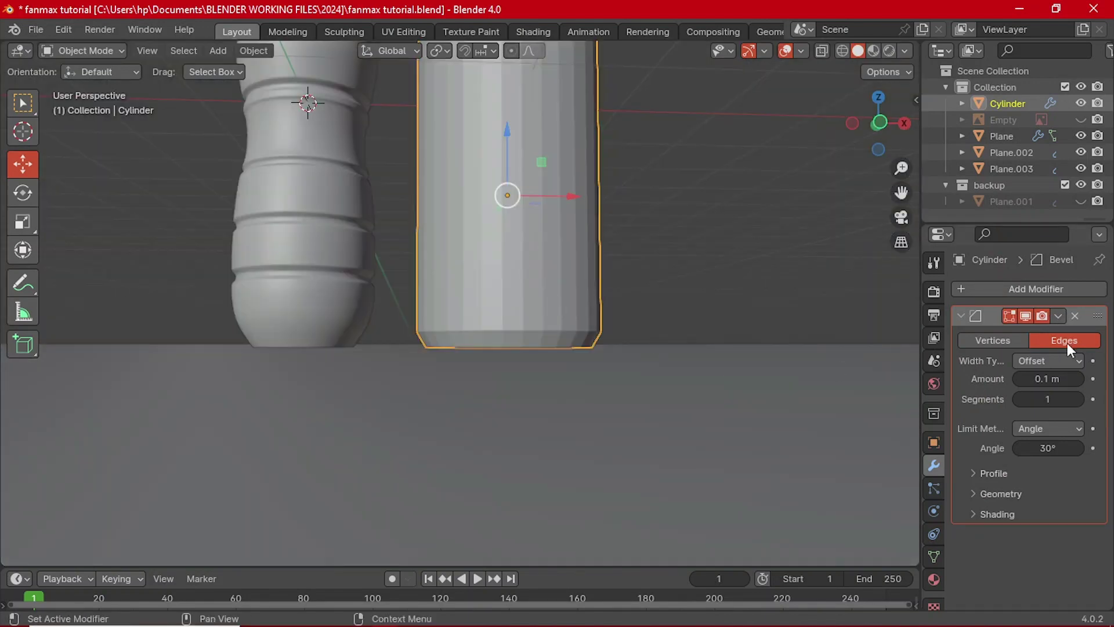
pyautogui.moveTo(1047, 379); pyautogui.dragTo(1015, 378)
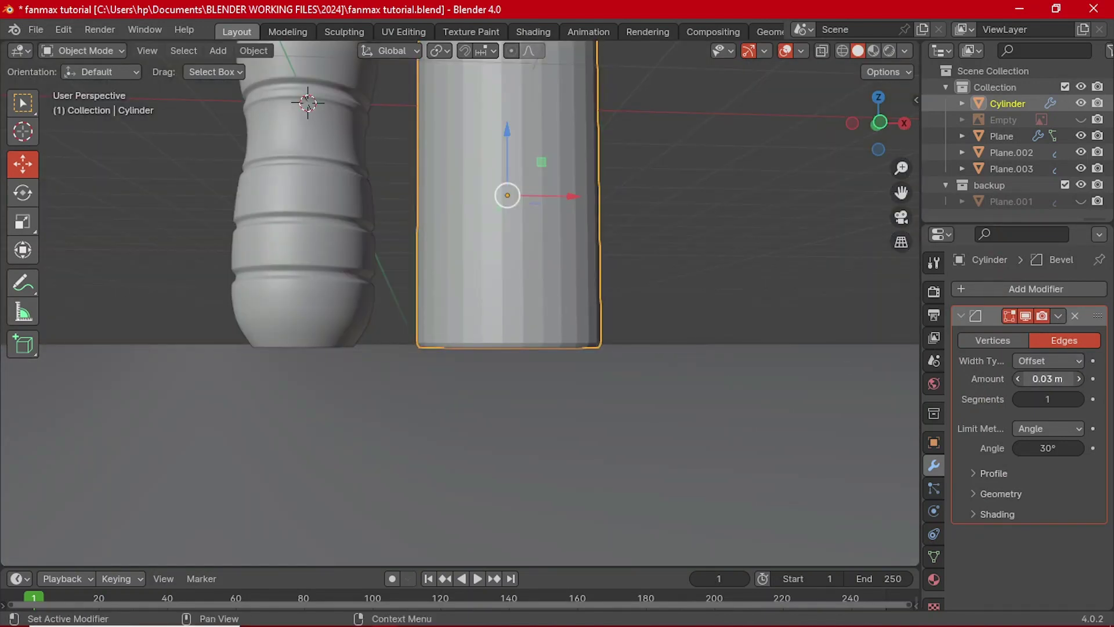
pyautogui.moveTo(1076, 403); pyautogui.dragTo(1087, 403)
pyautogui.moveTo(1015, 378)
pyautogui.mouseDown()
pyautogui.moveTo(1025, 378)
pyautogui.moveTo(1014, 379)
pyautogui.mouseUp()
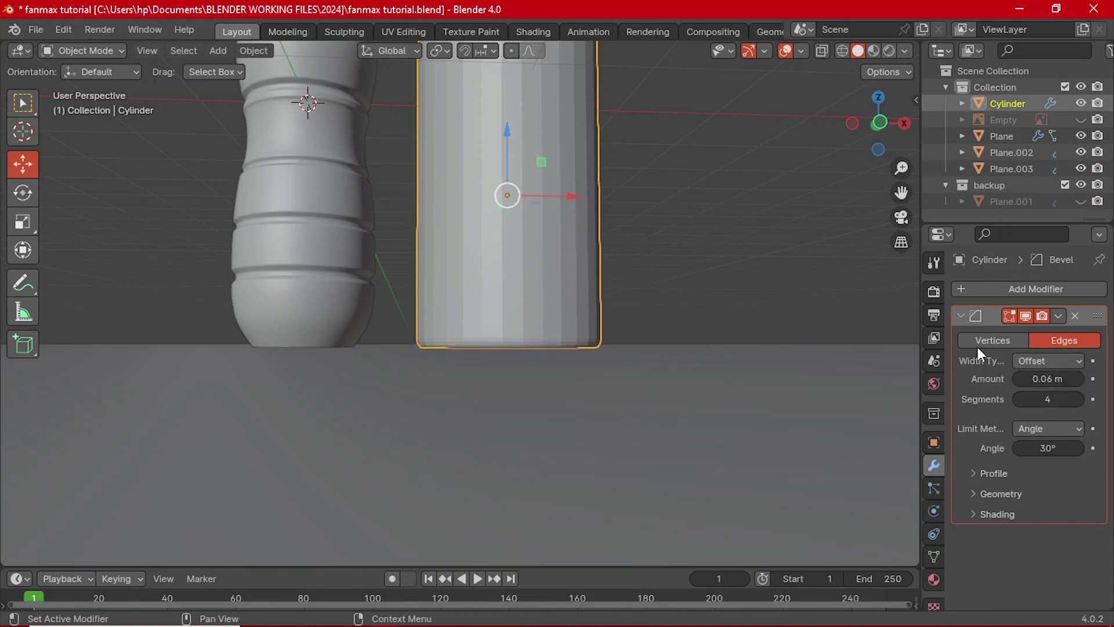
pyautogui.click(963, 315)
# - Add a Solidify modifier and thicken the cup wall to 0.06 m
pyautogui.click(1026, 287)
pyautogui.moveTo(1027, 287)
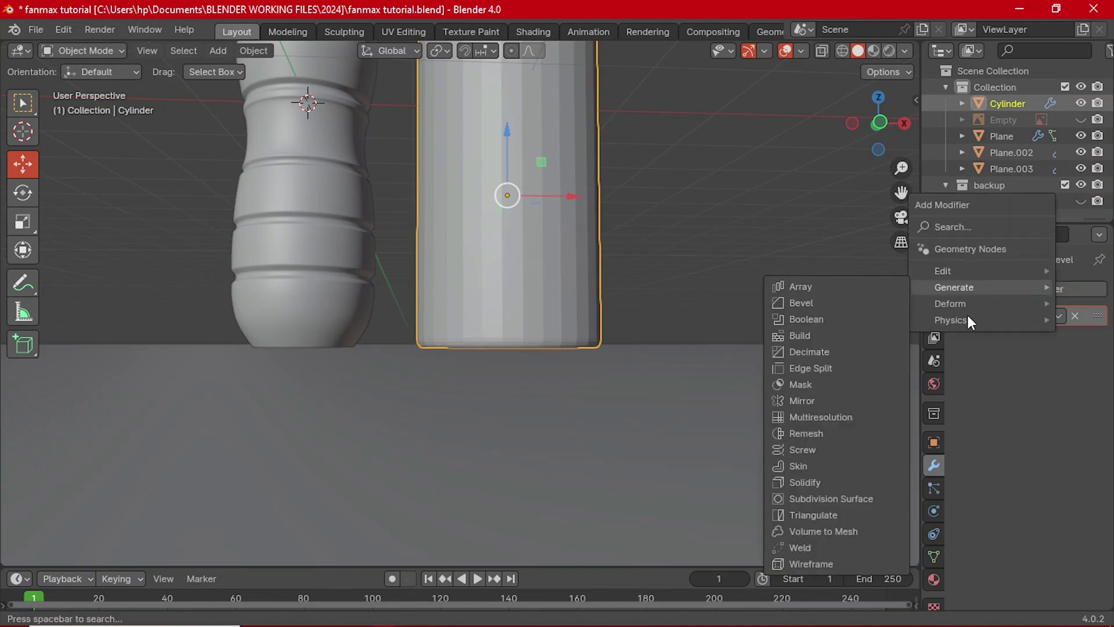
pyautogui.click(817, 484)
pyautogui.moveTo(649, 373); pyautogui.dragTo(585, 364, button='middle')
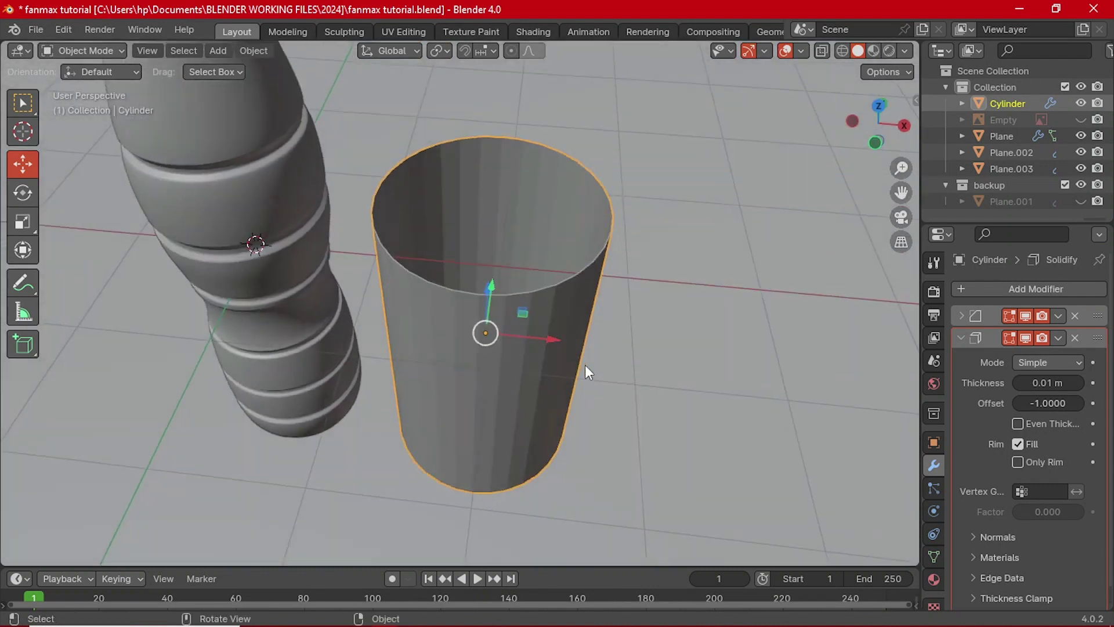
pyautogui.click(1078, 383)
pyautogui.click(1078, 383)
pyautogui.click(1078, 383)
pyautogui.click(1078, 383)
pyautogui.click(1078, 382)
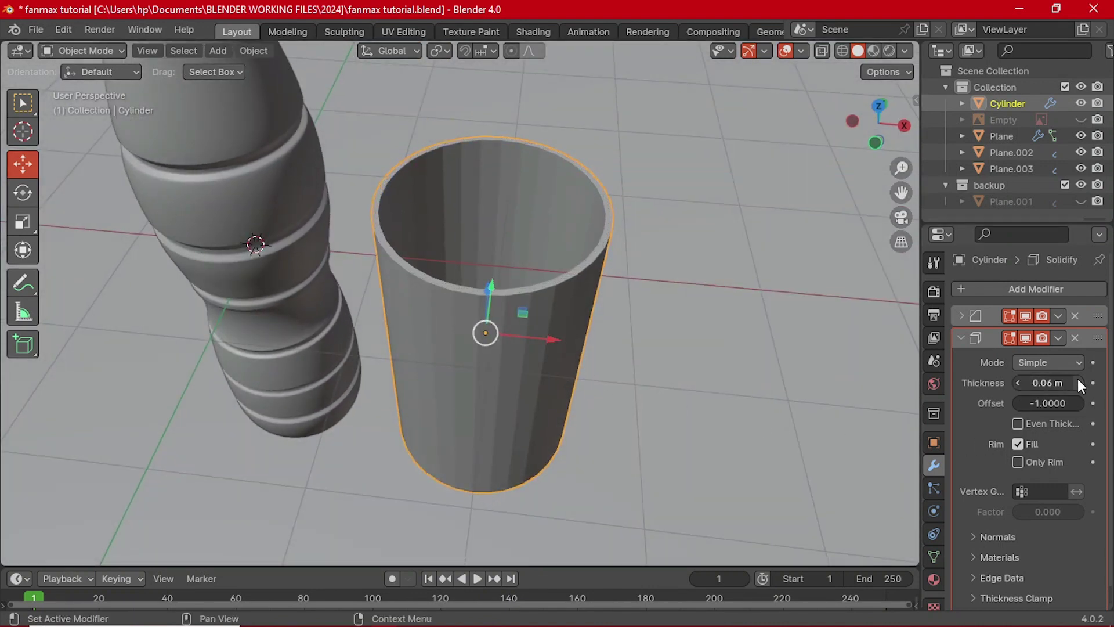
pyautogui.click(962, 338)
# - Duplicate the Bevel modifier and move the copy below Solidify
pyautogui.click(1058, 316)
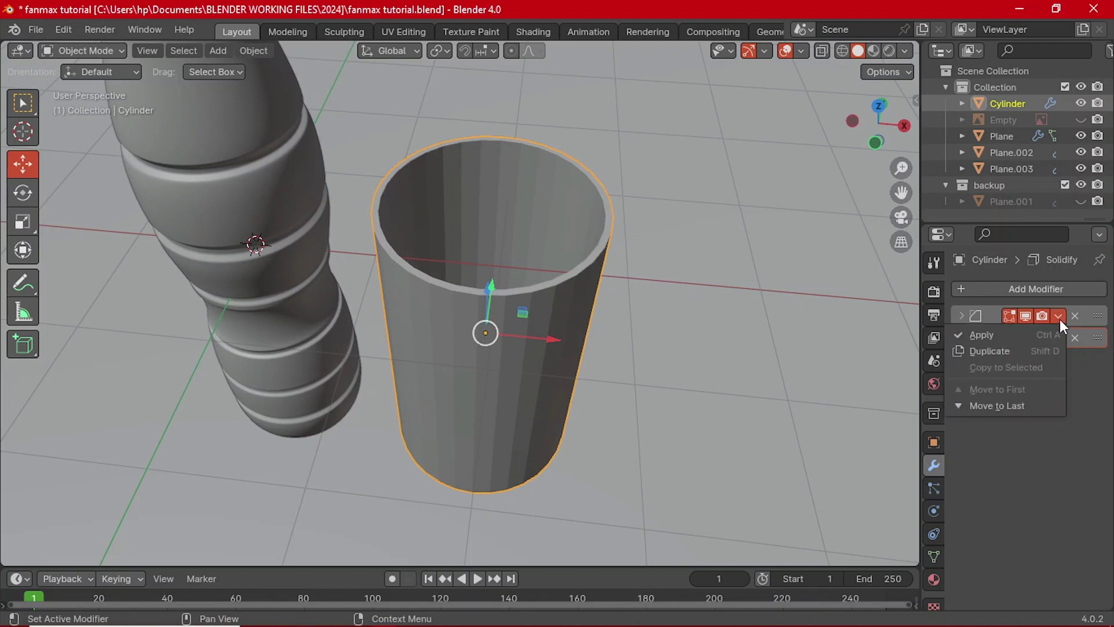
pyautogui.click(1013, 349)
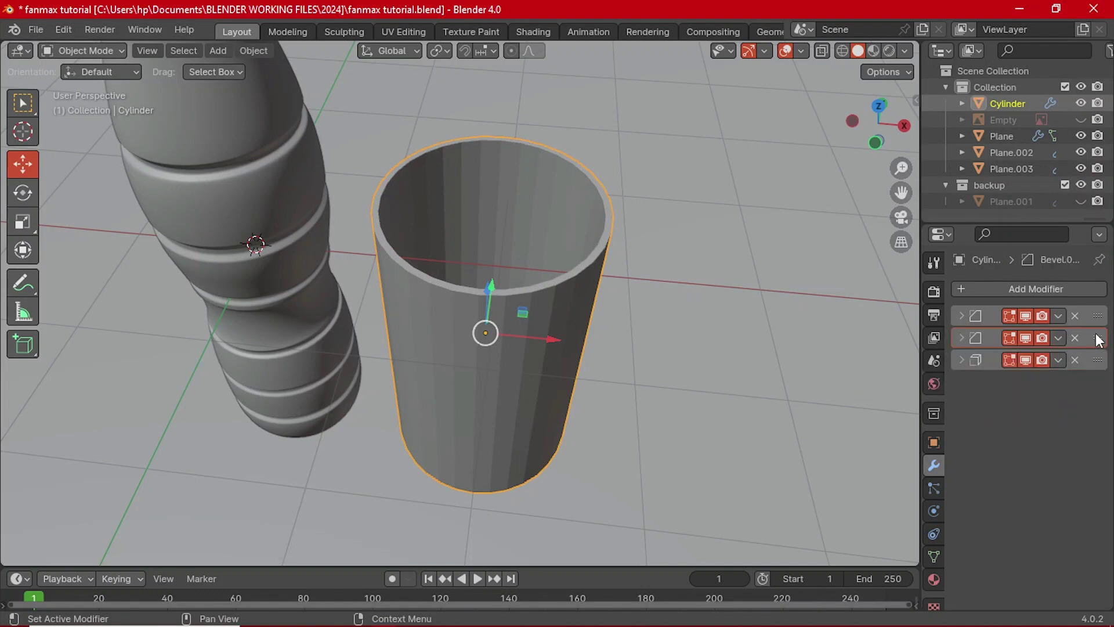
pyautogui.moveTo(1097, 340); pyautogui.dragTo(1107, 395)
# - Set the Solidify thickness to -0.05 m
pyautogui.click(962, 338)
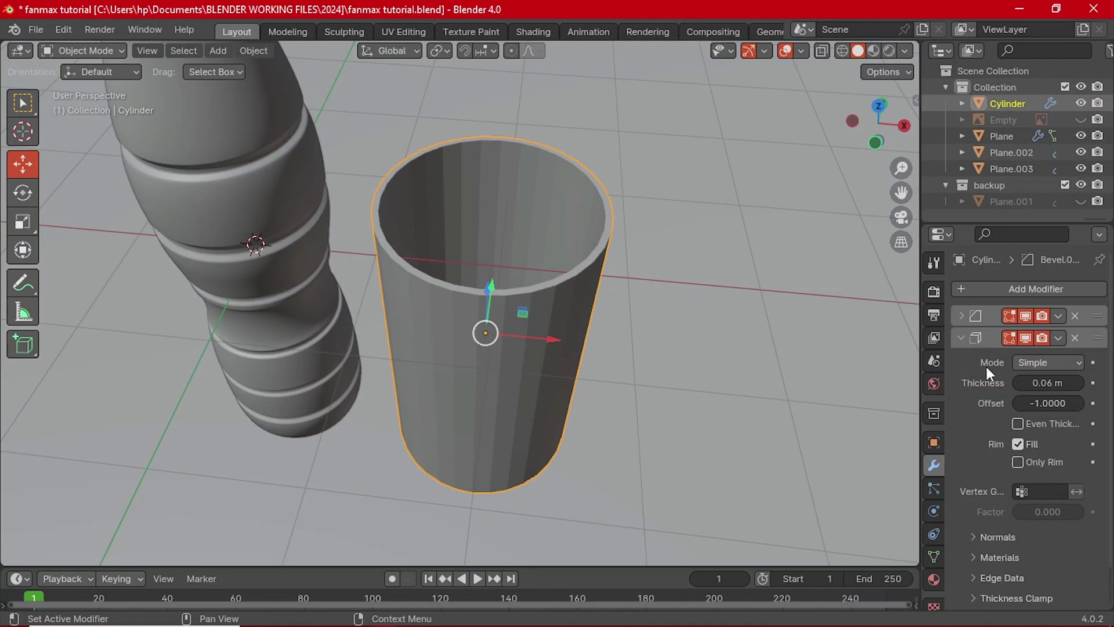
pyautogui.click(1016, 382)
pyautogui.click(1016, 383)
pyautogui.click(1017, 382)
pyautogui.click(1016, 382)
pyautogui.click(1018, 382)
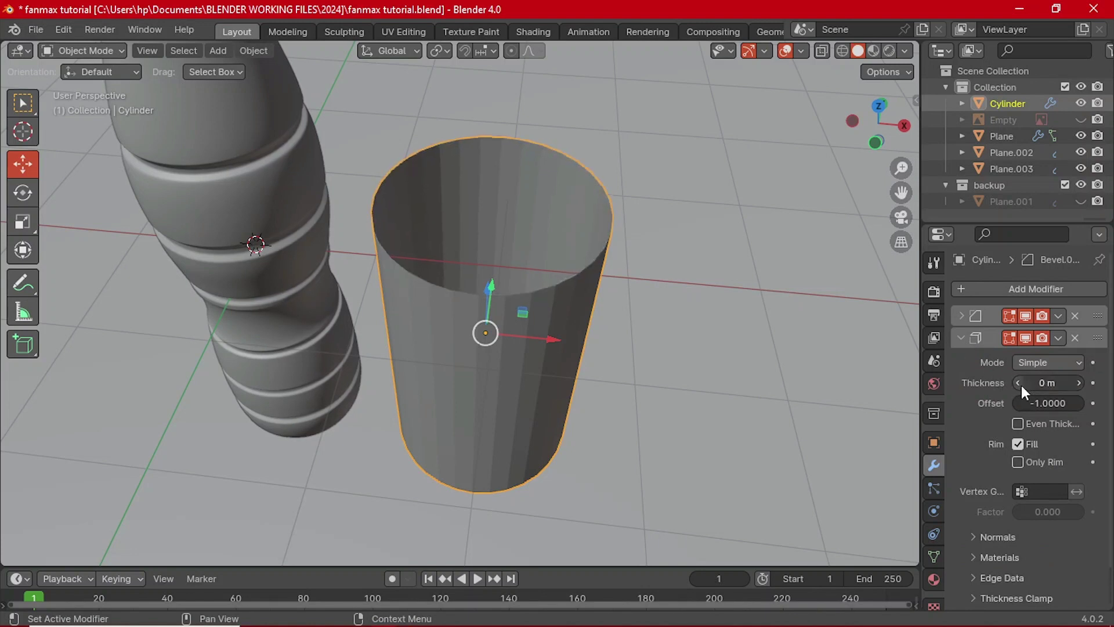
pyautogui.moveTo(1021, 386); pyautogui.dragTo(990, 385)
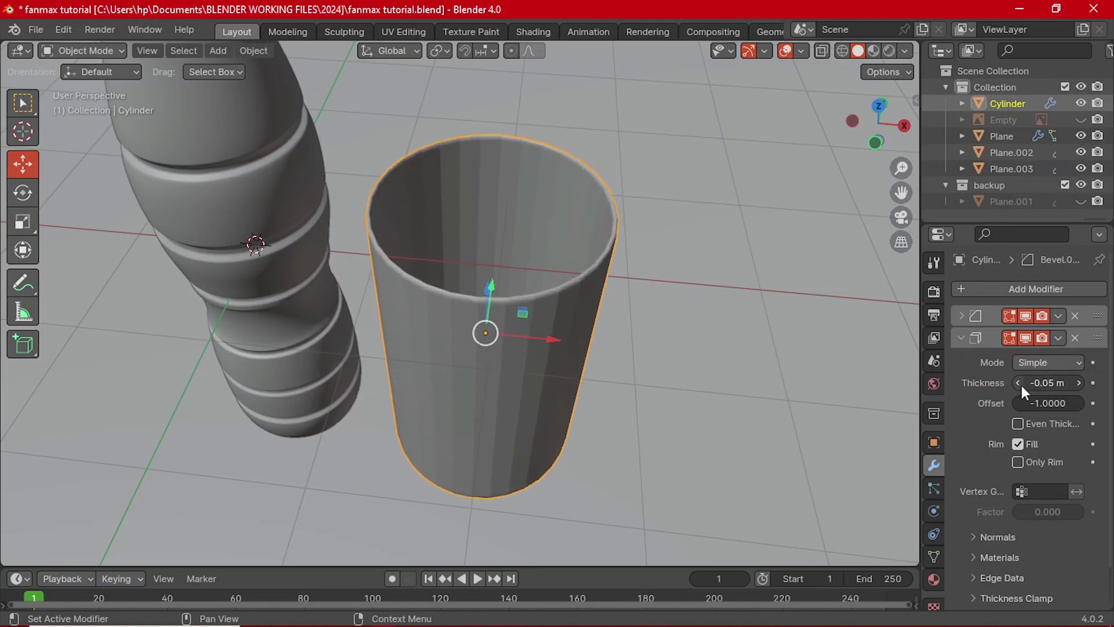
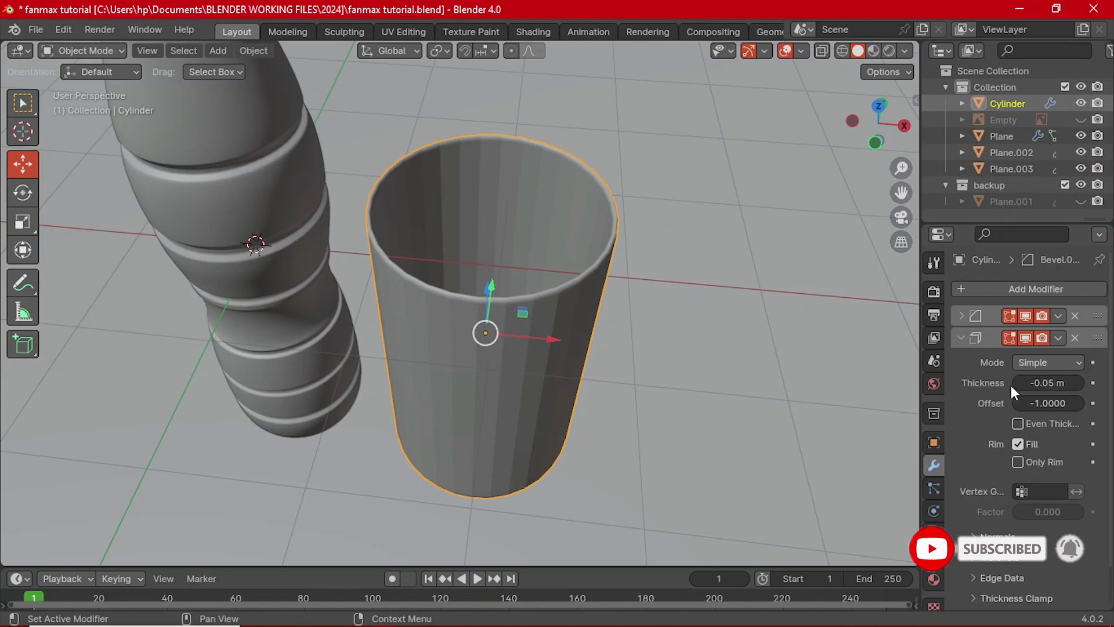
# - Return the cup's Solidify thickness to -0.05 m and save the file
pyautogui.scroll(6, 505, 326)
pyautogui.scroll(-6, 526, 329)
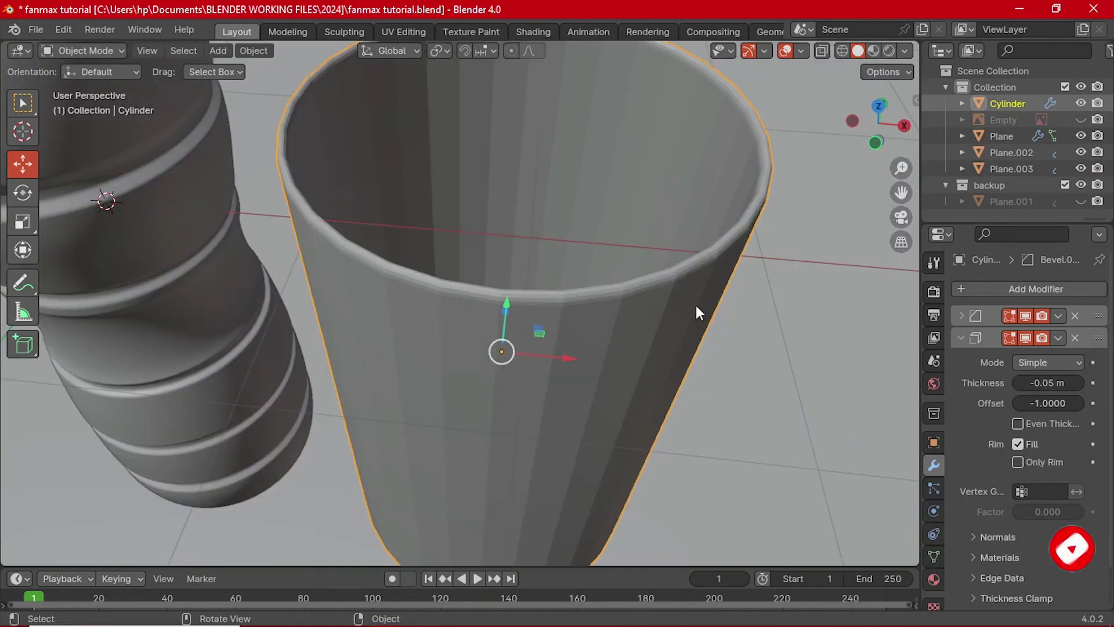
pyautogui.click(1016, 382)
pyautogui.scroll(-5, 464, 315)
pyautogui.moveTo(464, 315); pyautogui.dragTo(425, 276, button='middle')
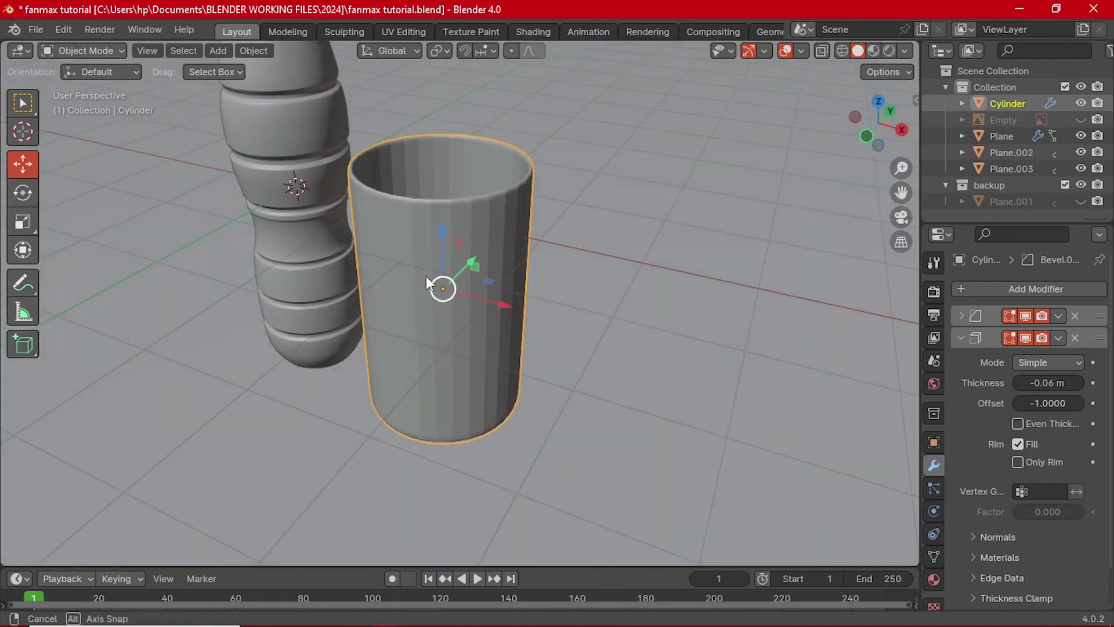
pyautogui.click(1079, 383)
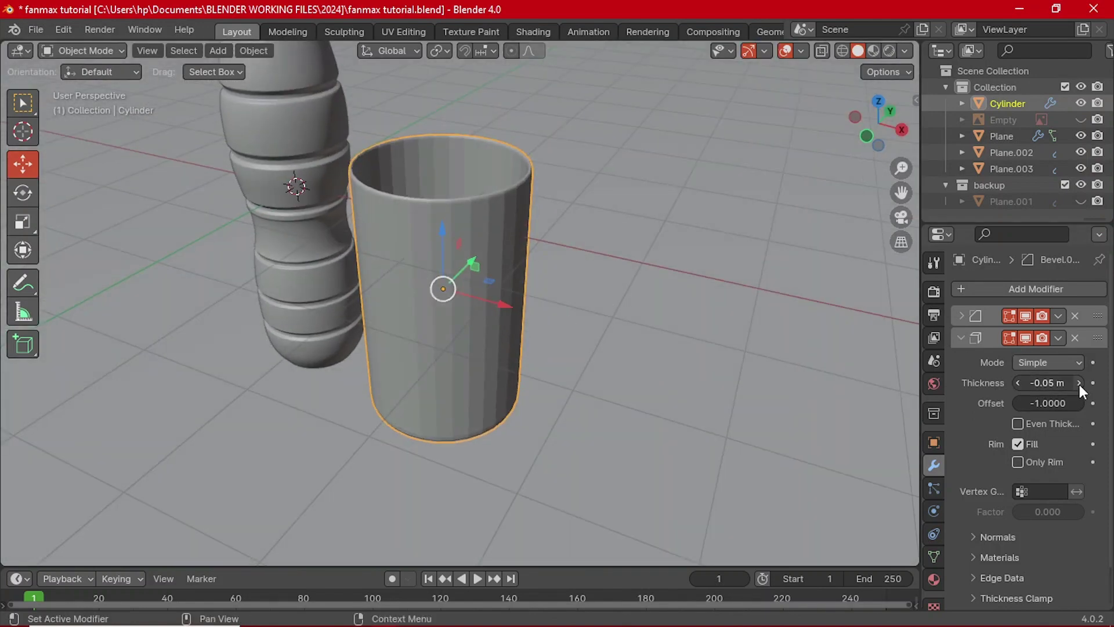
pyautogui.hotkey('ctrl', 's')
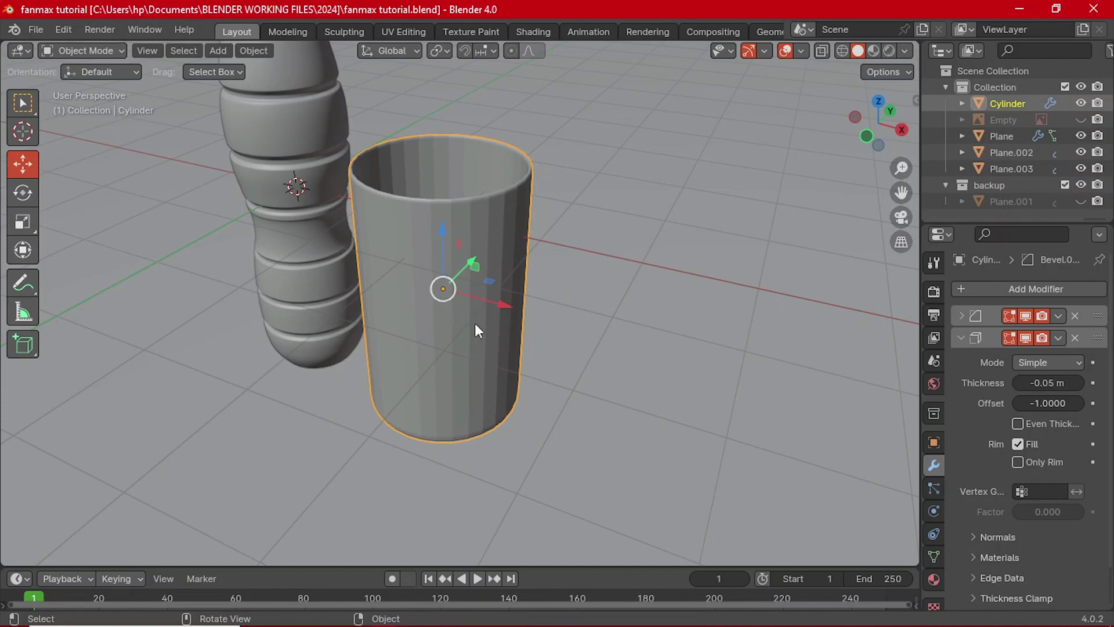
# - Add a Subdivision Surface modifier to the cup with viewport level 2
pyautogui.click(962, 338)
pyautogui.hotkey('shift', 'd')
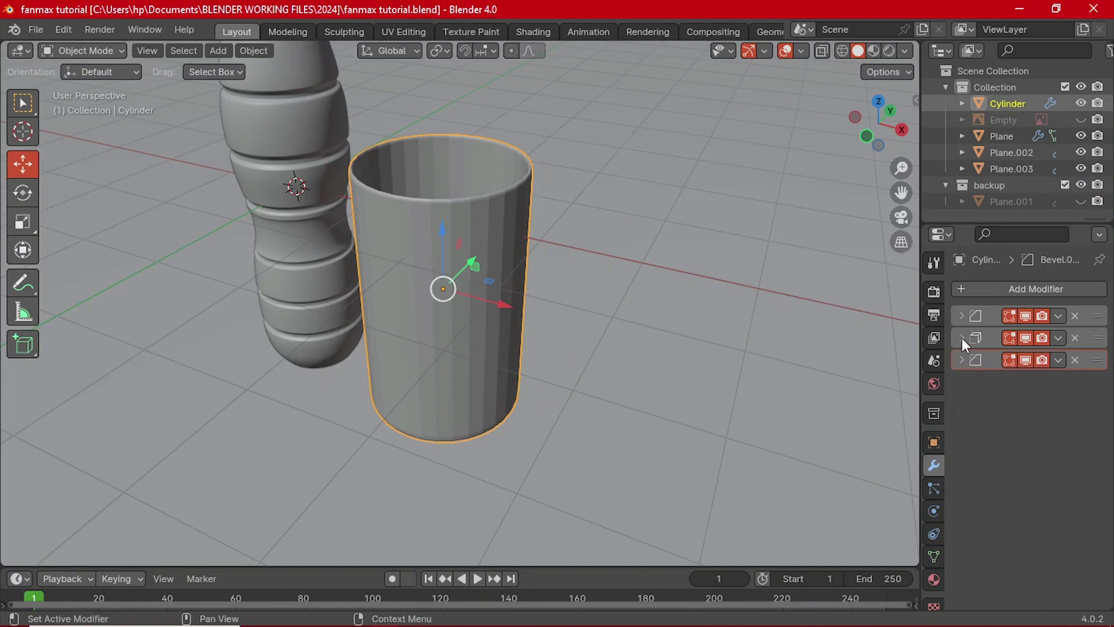
pyautogui.moveTo(406, 301); pyautogui.dragTo(451, 279, button='middle')
pyautogui.scroll(5, 496, 289)
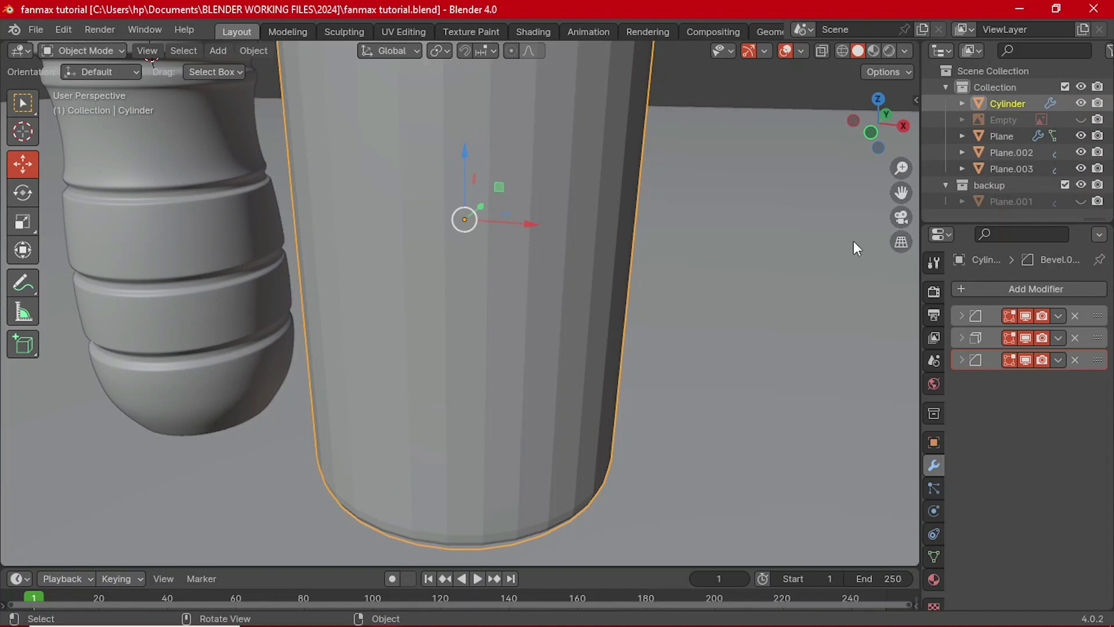
pyautogui.click(975, 289)
pyautogui.moveTo(936, 295)
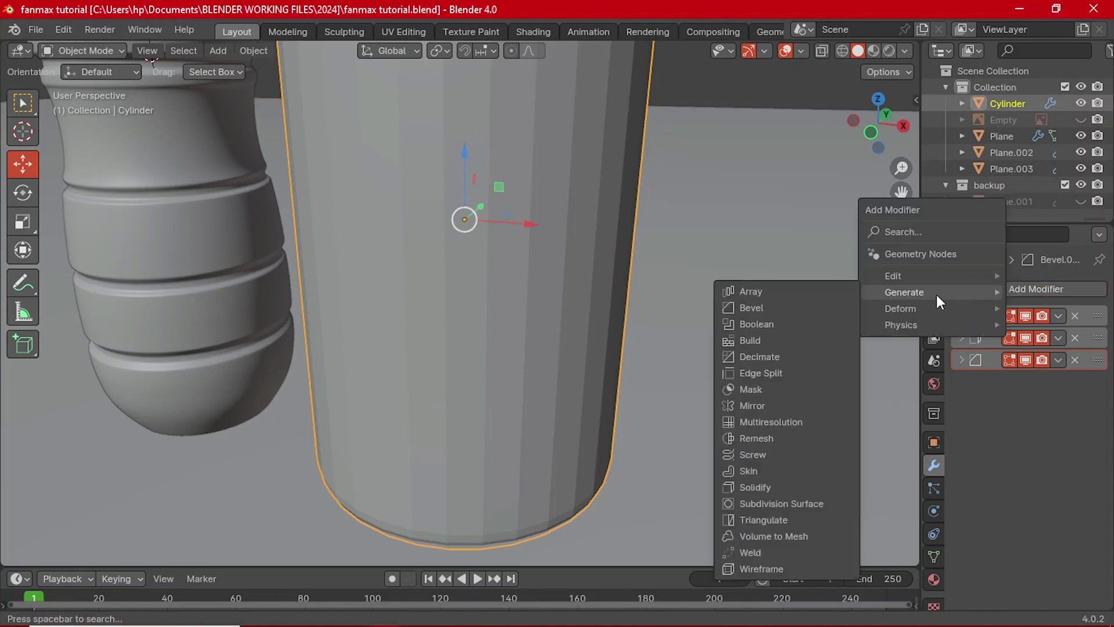
pyautogui.click(802, 504)
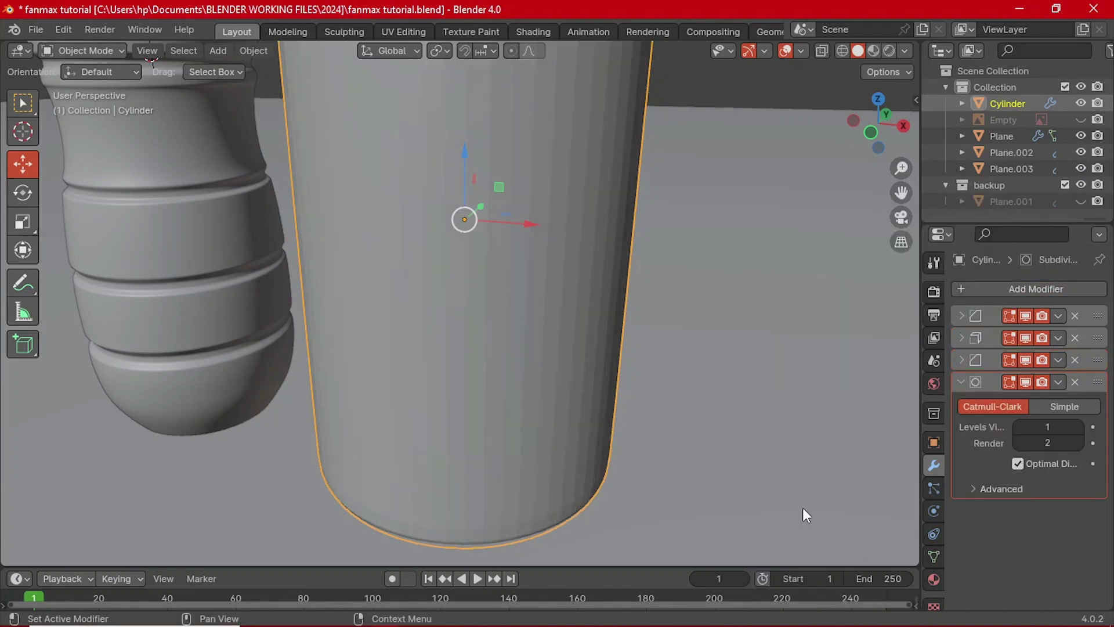
pyautogui.click(1078, 426)
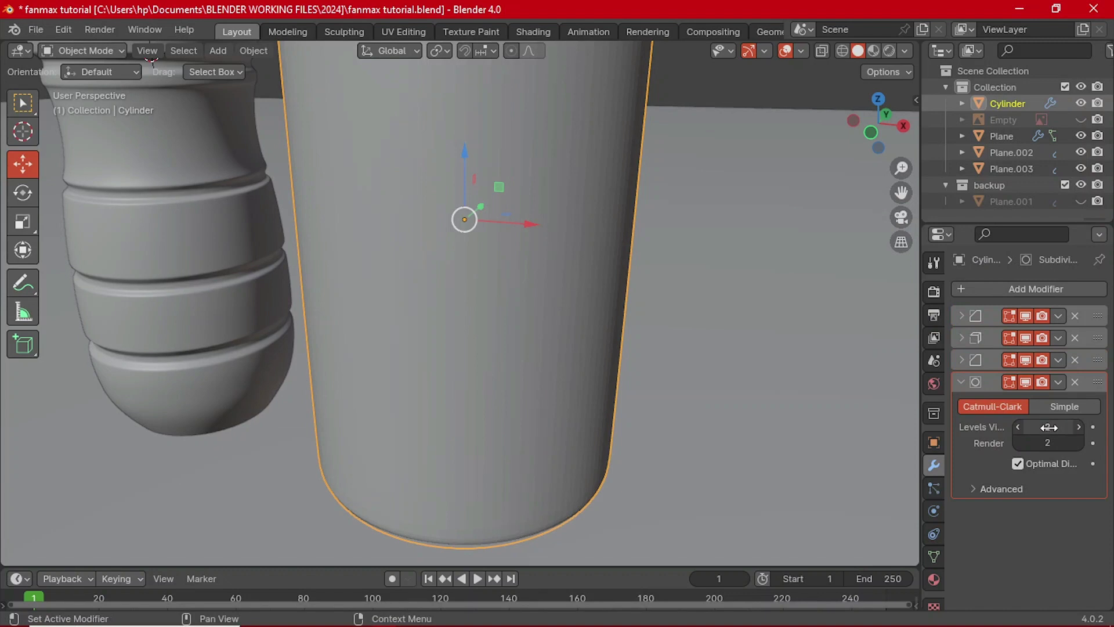
pyautogui.click(966, 382)
# - Apply Shade Smooth to the cup
pyautogui.rightClick(509, 273)
pyautogui.click(508, 272)
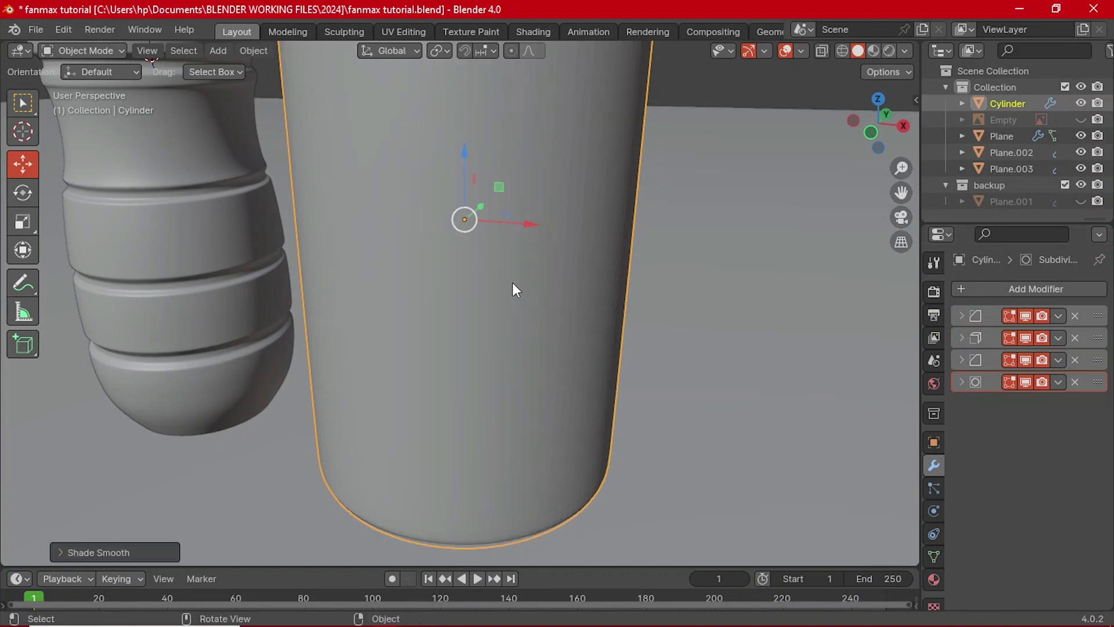
pyautogui.scroll(-5, 522, 314)
pyautogui.moveTo(534, 345); pyautogui.dragTo(556, 291, button='middle')
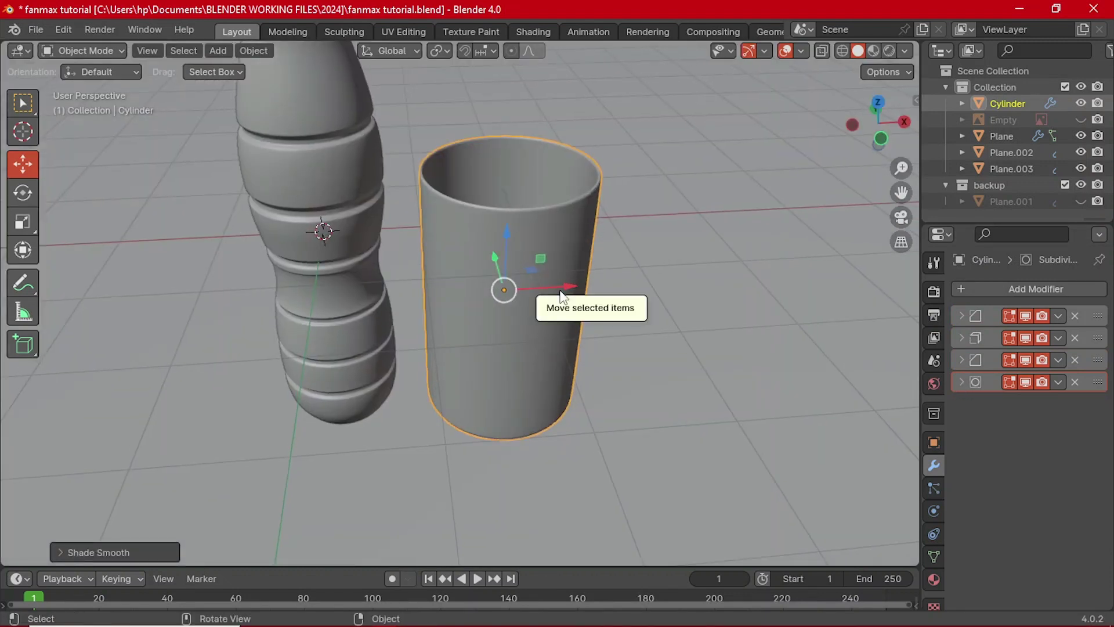
# - In Front view, move the cup along Z and X until it stands right beside the bottle
pyautogui.press('`')
pyautogui.click(517, 271)
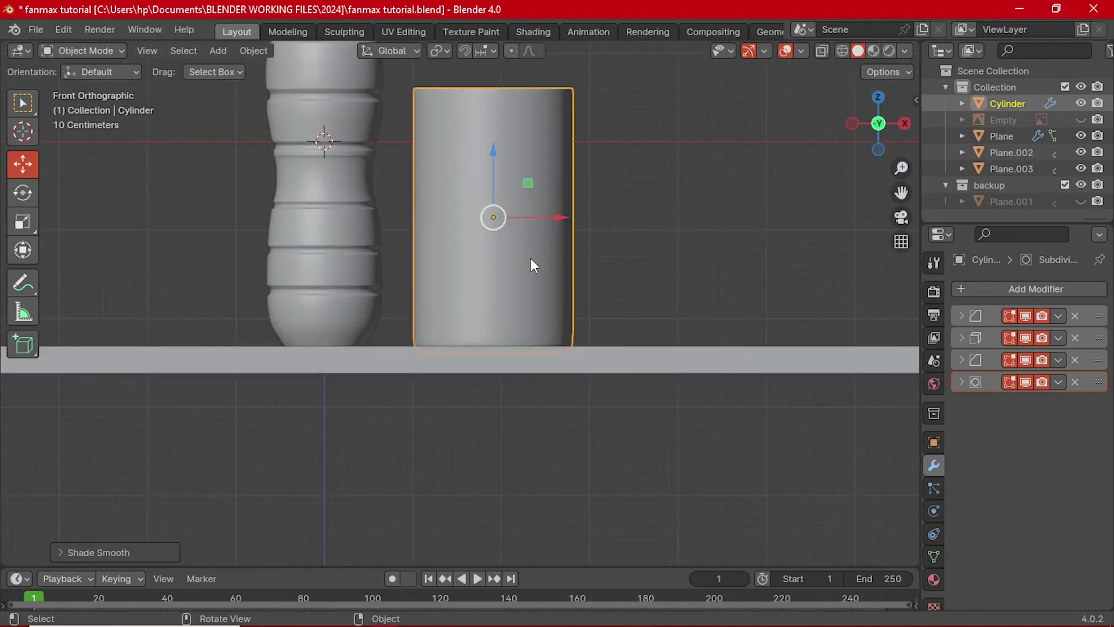
pyautogui.moveTo(499, 138); pyautogui.dragTo(512, 85)
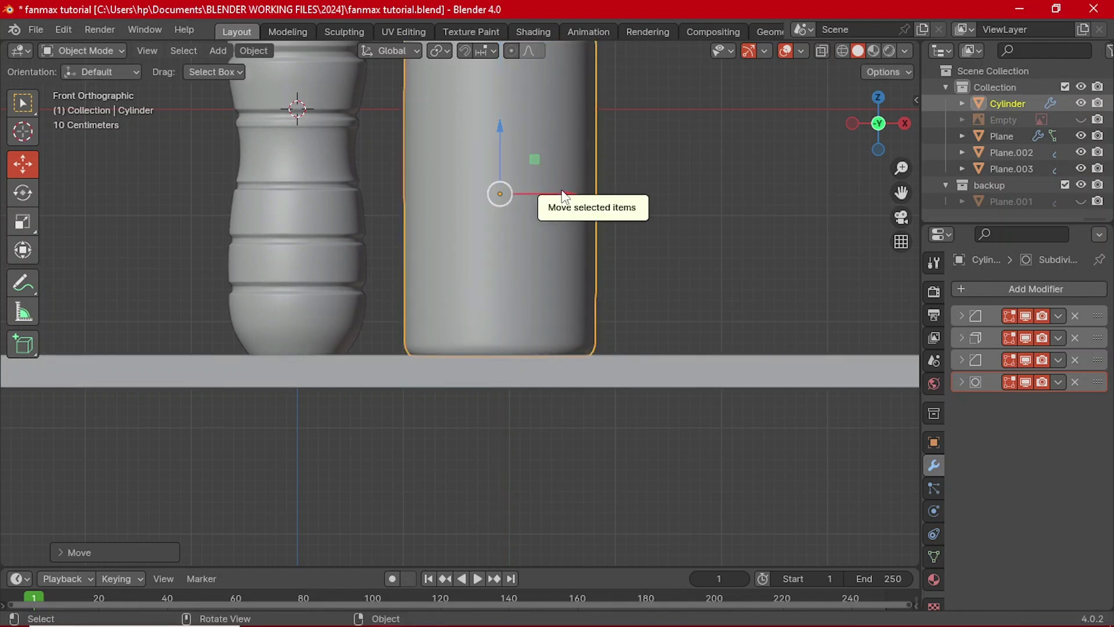
pyautogui.moveTo(564, 193); pyautogui.dragTo(554, 190)
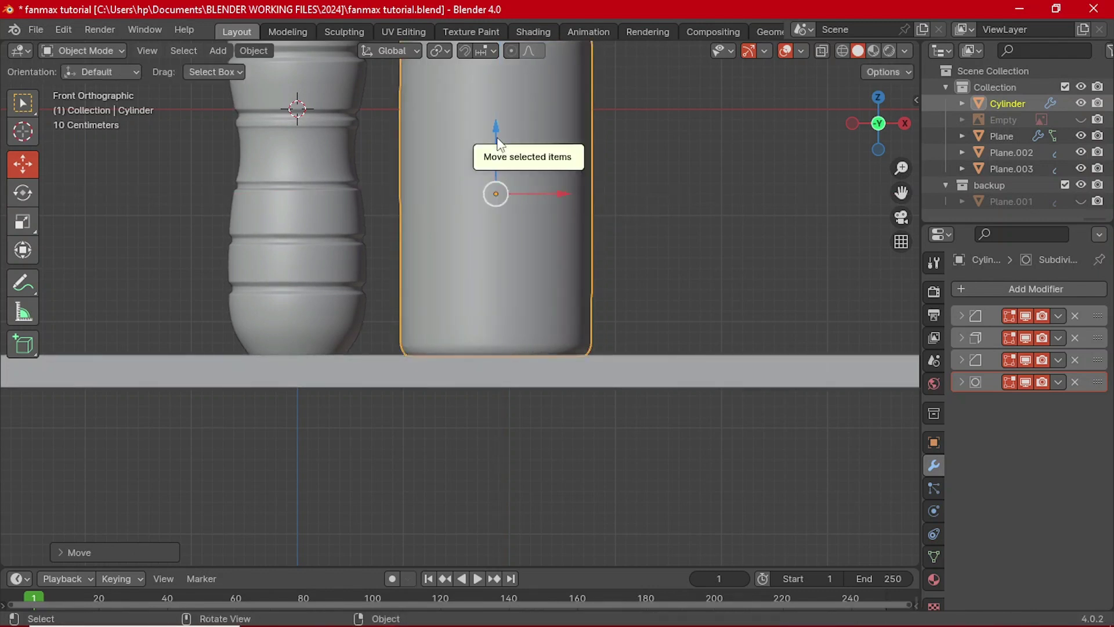
pyautogui.moveTo(498, 142); pyautogui.dragTo(552, 195)
pyautogui.click(653, 185)
pyautogui.moveTo(653, 186); pyautogui.dragTo(565, 271, button='middle')
pyautogui.scroll(-7, 549, 268)
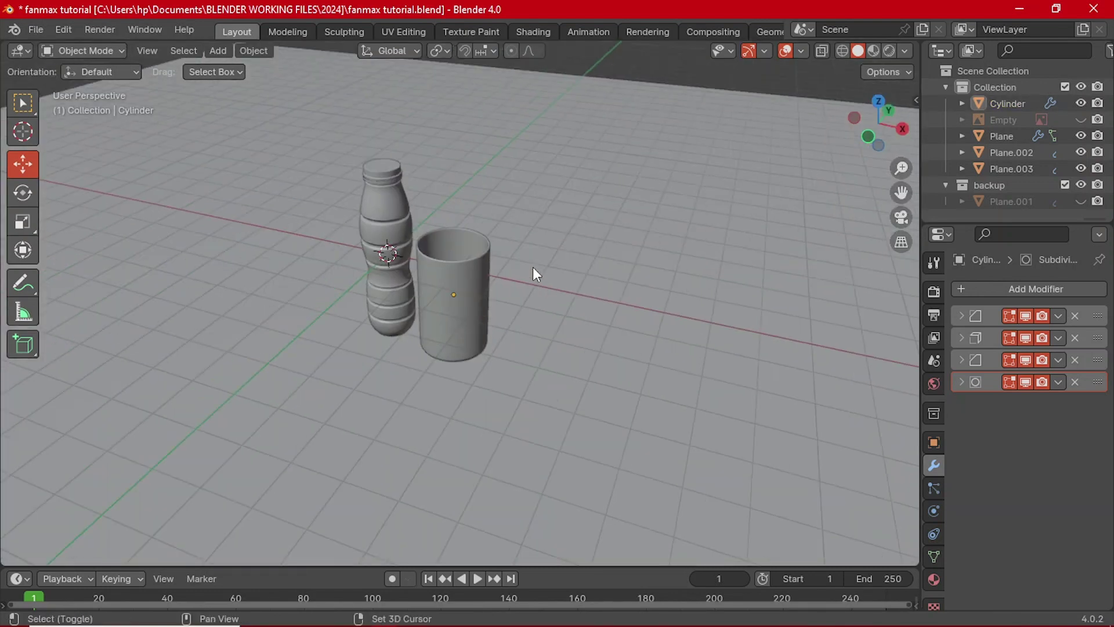
# - Add a plane to the right of the cup and merge it into a single center vertex
pyautogui.hotkey('shift', 'a')
pyautogui.moveTo(533, 267)
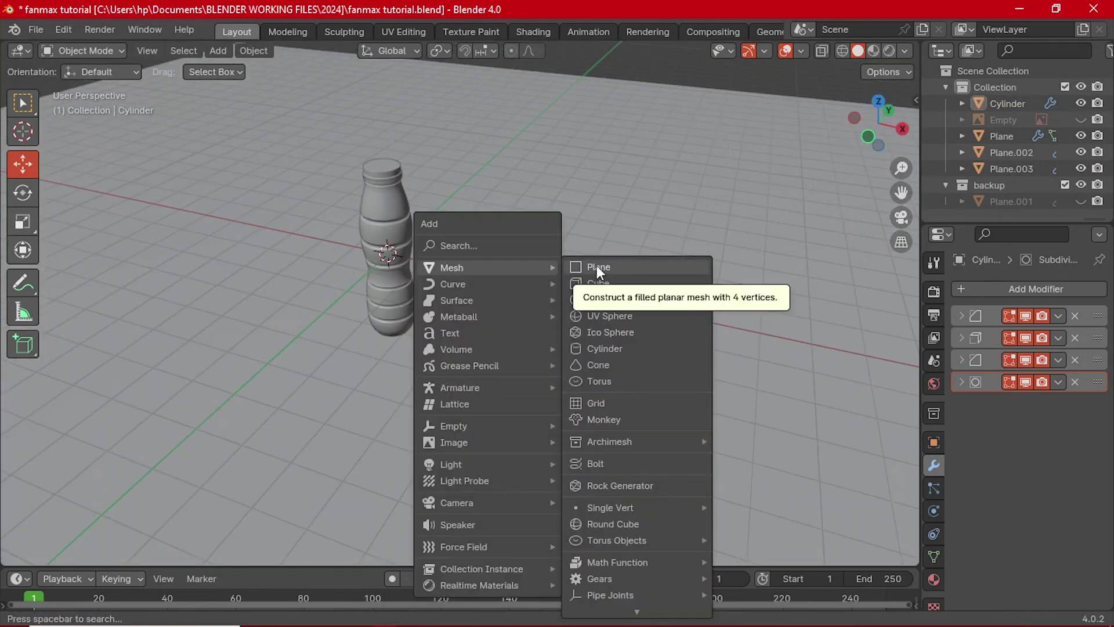
pyautogui.hotkey('shift', 'a')
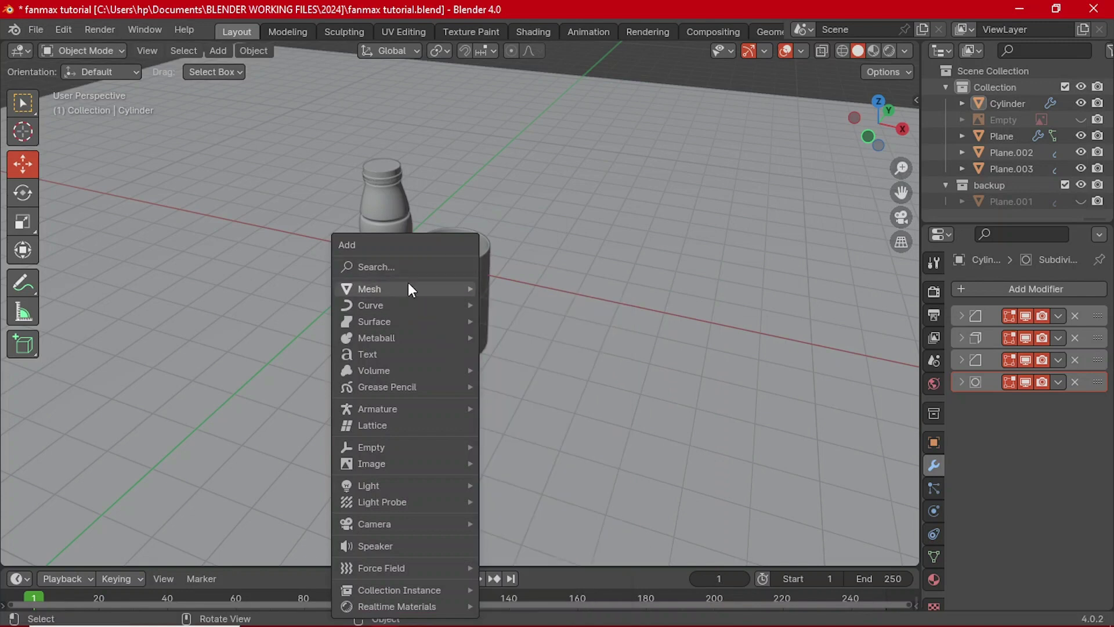
pyautogui.moveTo(408, 284)
pyautogui.click(525, 290)
pyautogui.scroll(3, 472, 273)
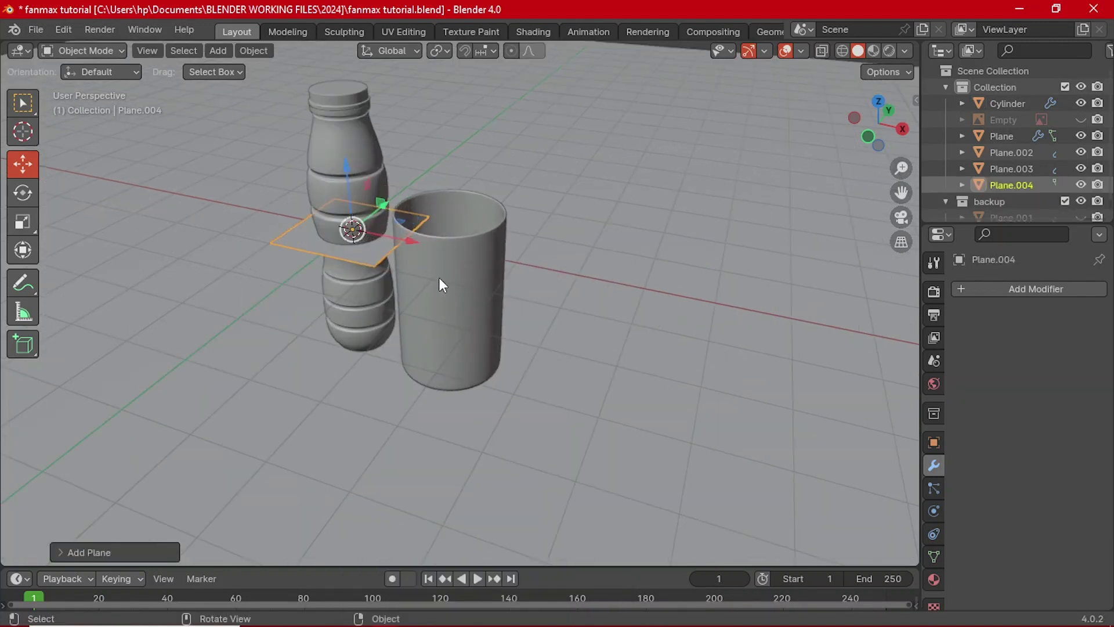
pyautogui.moveTo(400, 243); pyautogui.dragTo(631, 293)
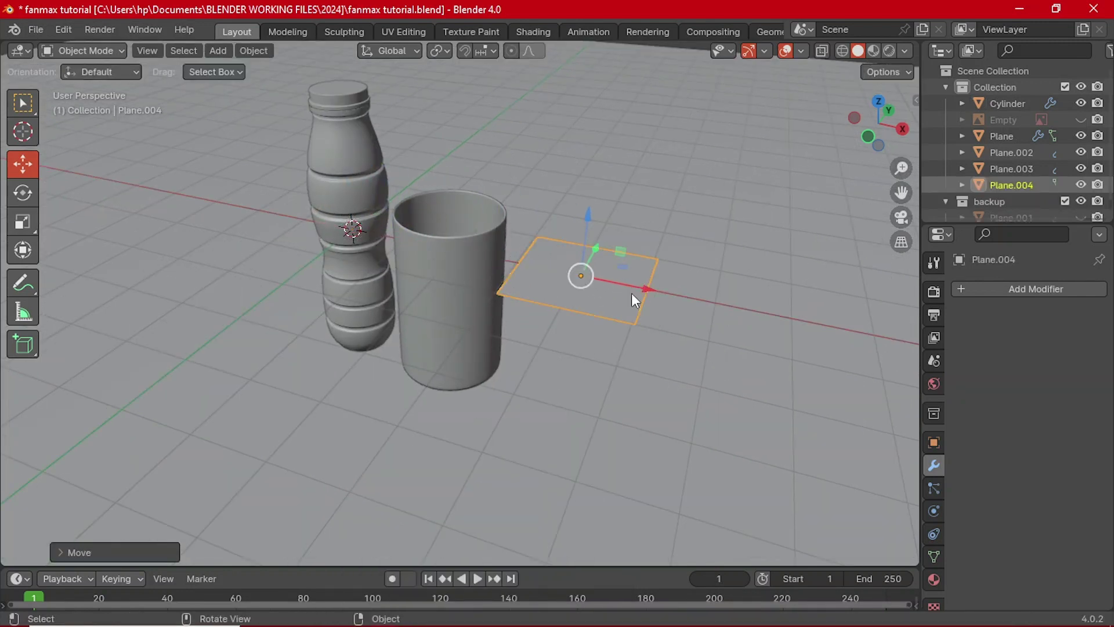
pyautogui.press('Tab')
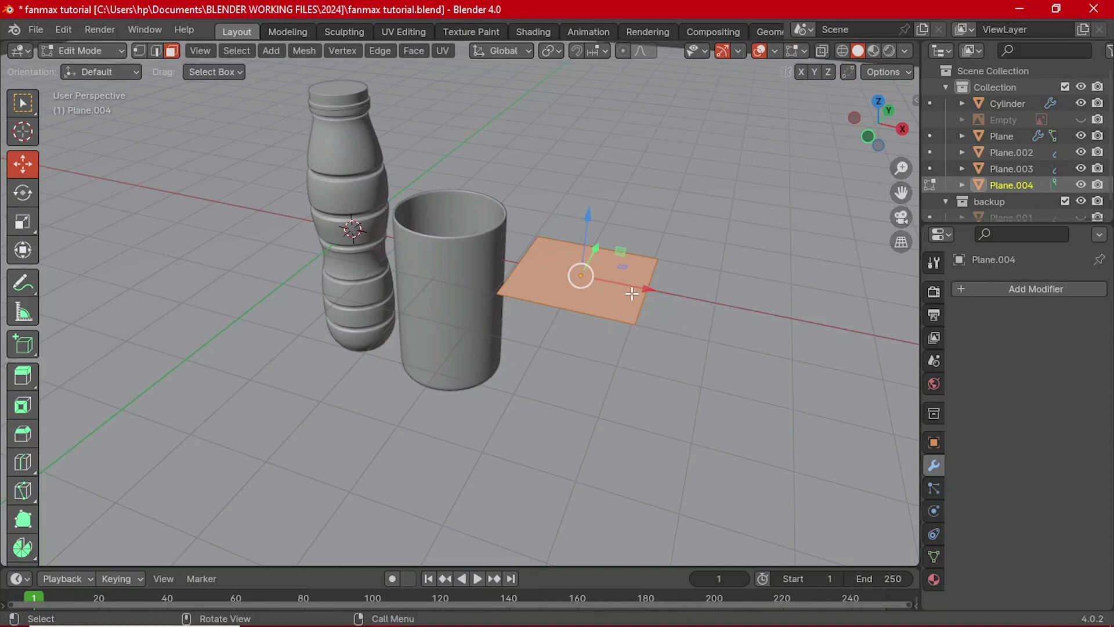
pyautogui.press('m')
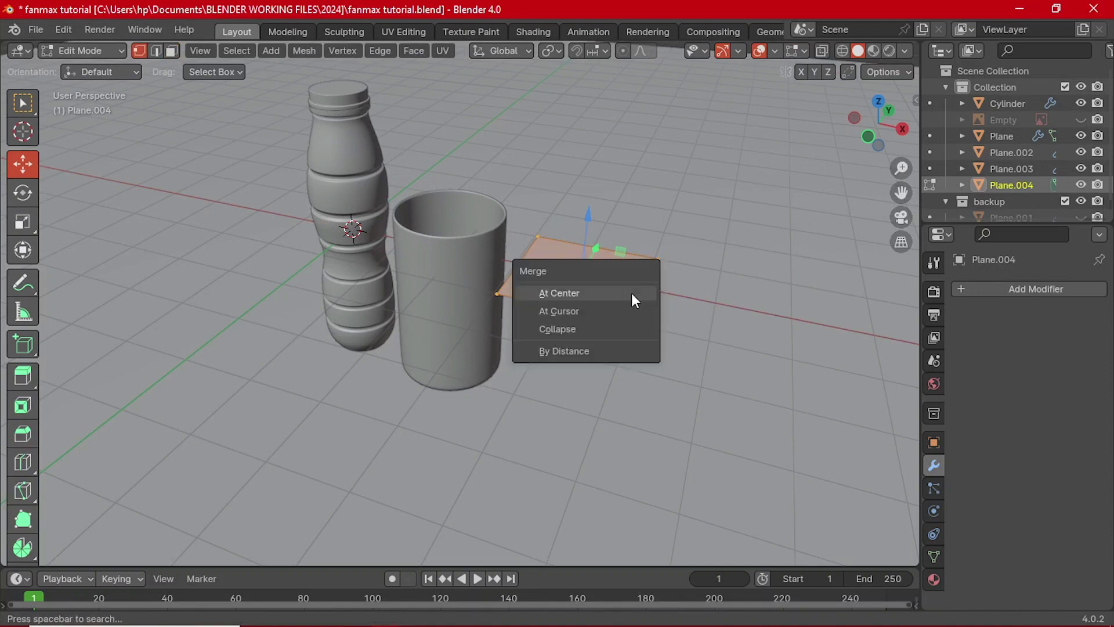
pyautogui.click(631, 294)
# - Switch to Right side view and frame the bottle and cup
pyautogui.press('`')
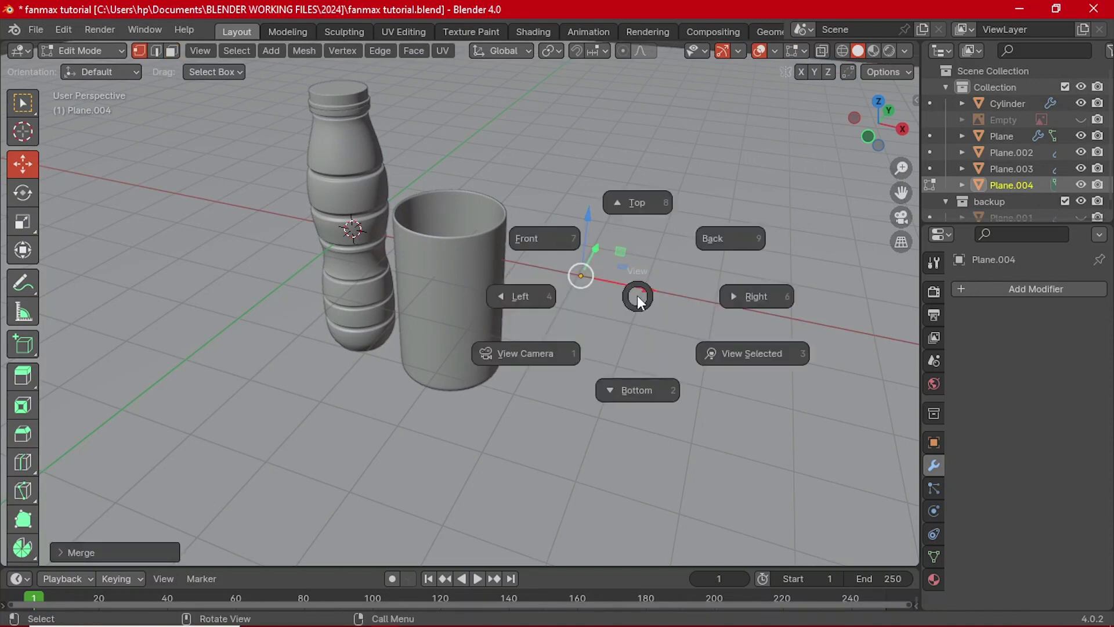
pyautogui.click(518, 296)
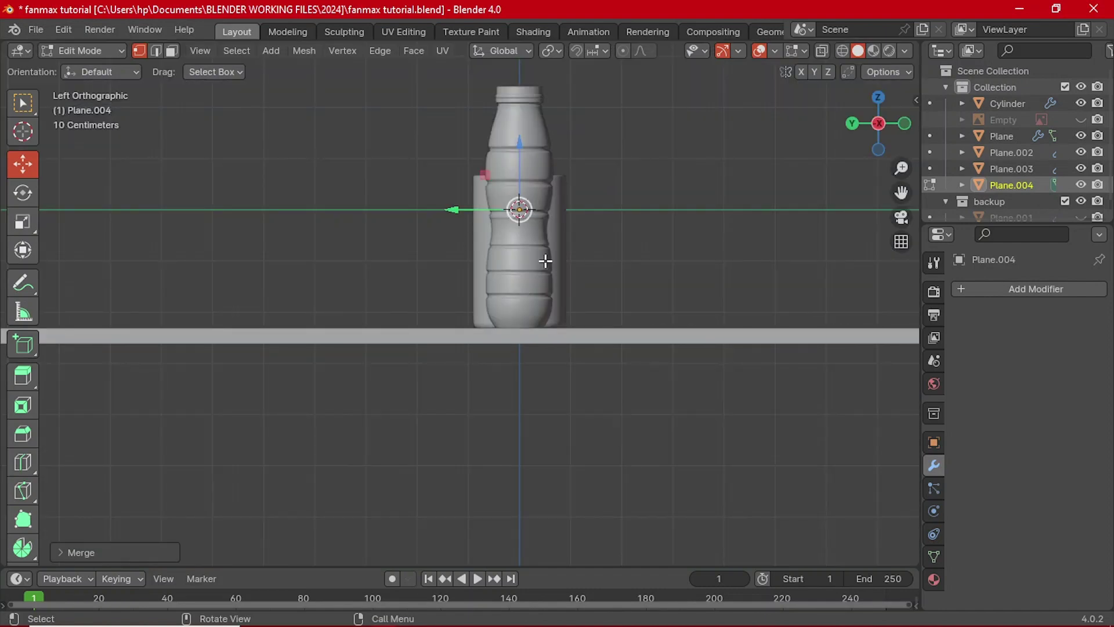
pyautogui.press('`')
pyautogui.click(661, 260)
pyautogui.scroll(4, 386, 209)
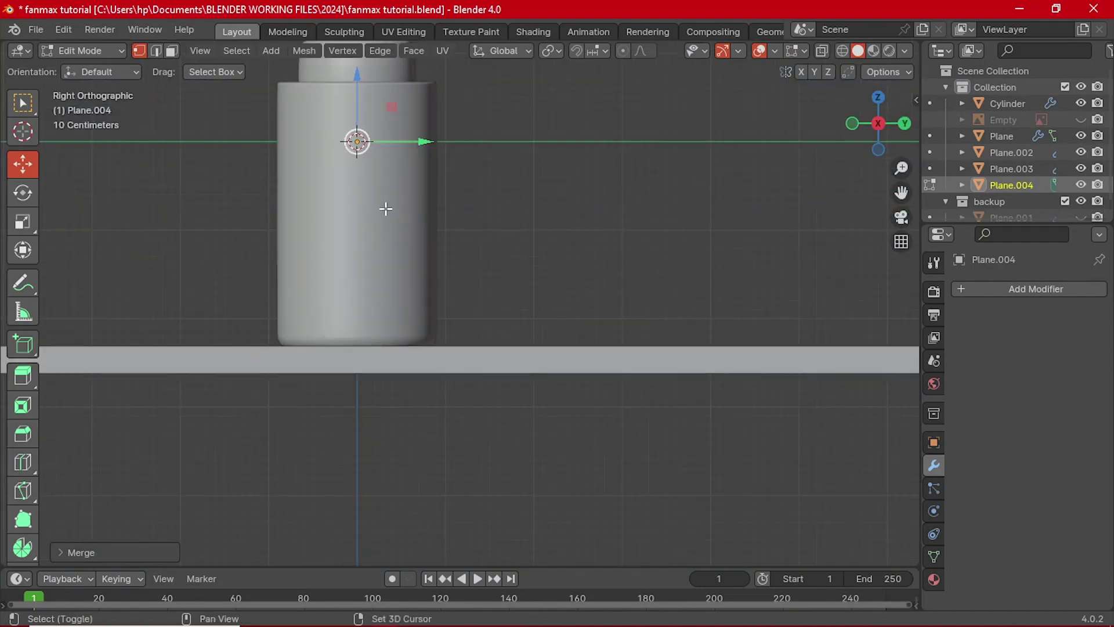
pyautogui.keyDown('shift'); pyautogui.moveTo(386, 208); pyautogui.dragTo(452, 336, button='middle'); pyautogui.keyUp('shift')
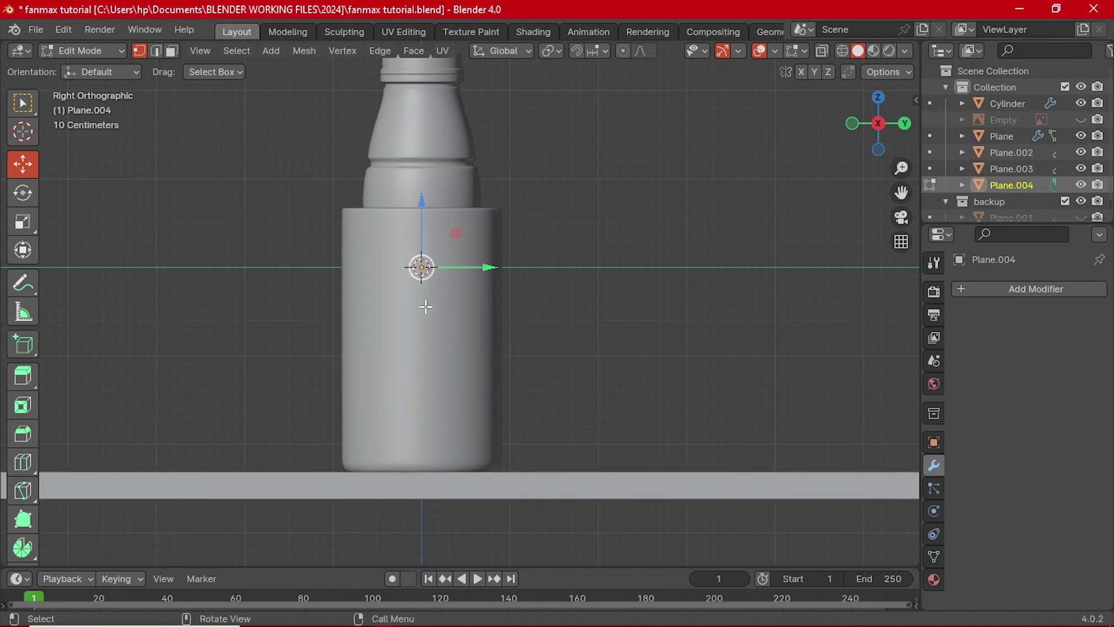
pyautogui.keyDown('shift'); pyautogui.moveTo(423, 229); pyautogui.dragTo(423, 257, button='middle'); pyautogui.keyUp('shift')
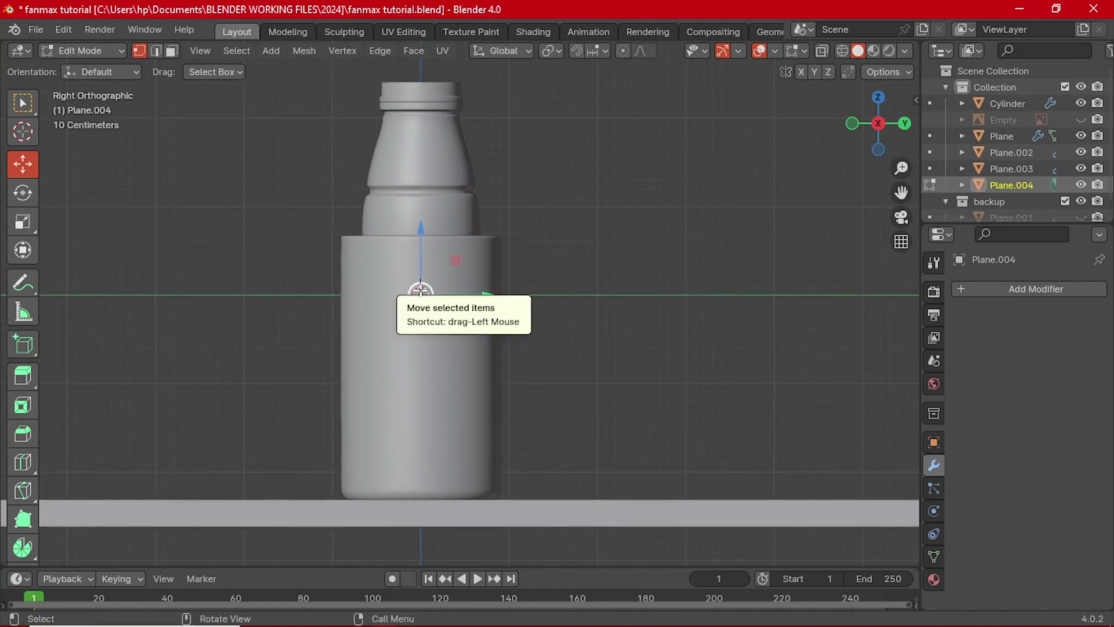
# - Lower the vertex into the cup along Z and extrude vertices upward toward the rim
pyautogui.click(420, 293)
pyautogui.press('z')
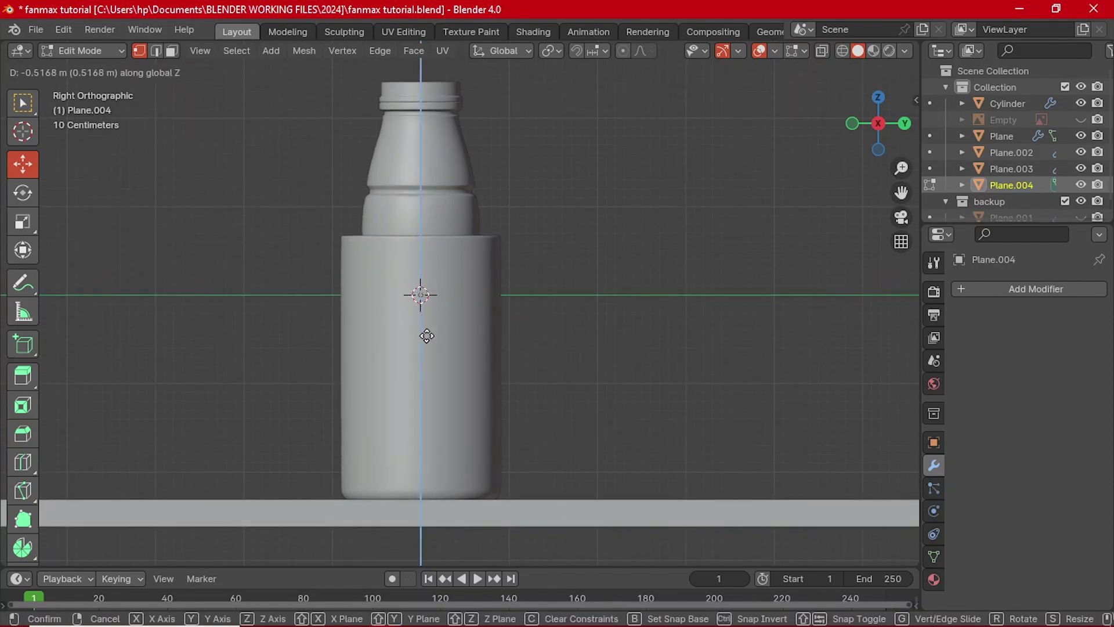
pyautogui.click(427, 331)
pyautogui.click(420, 340)
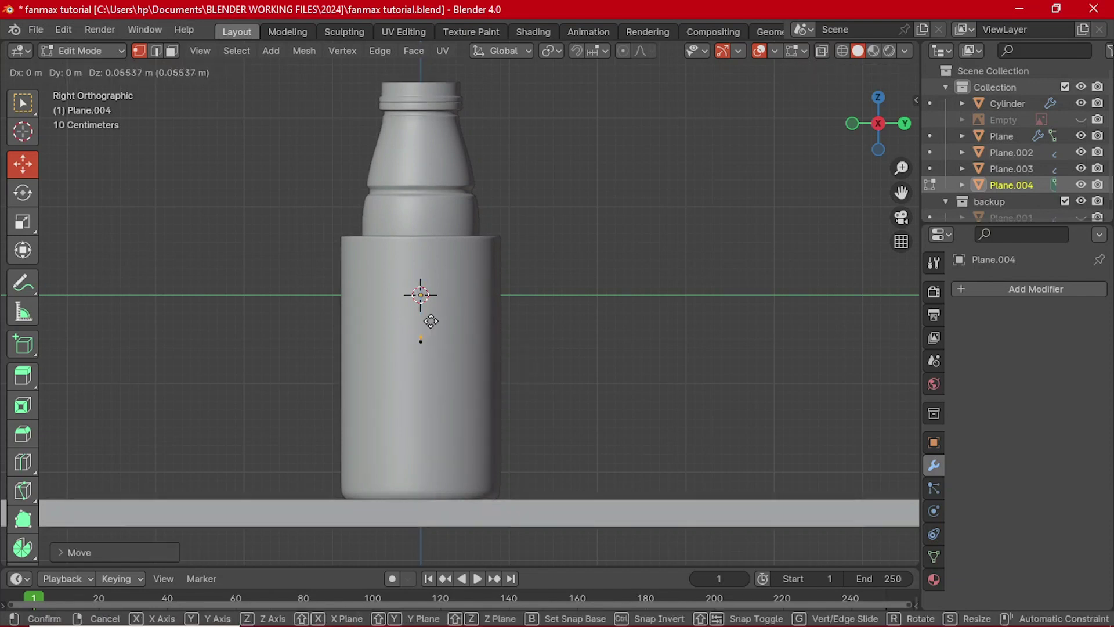
pyautogui.click(430, 301)
pyautogui.press('e')
pyautogui.click(433, 290)
pyautogui.press('e')
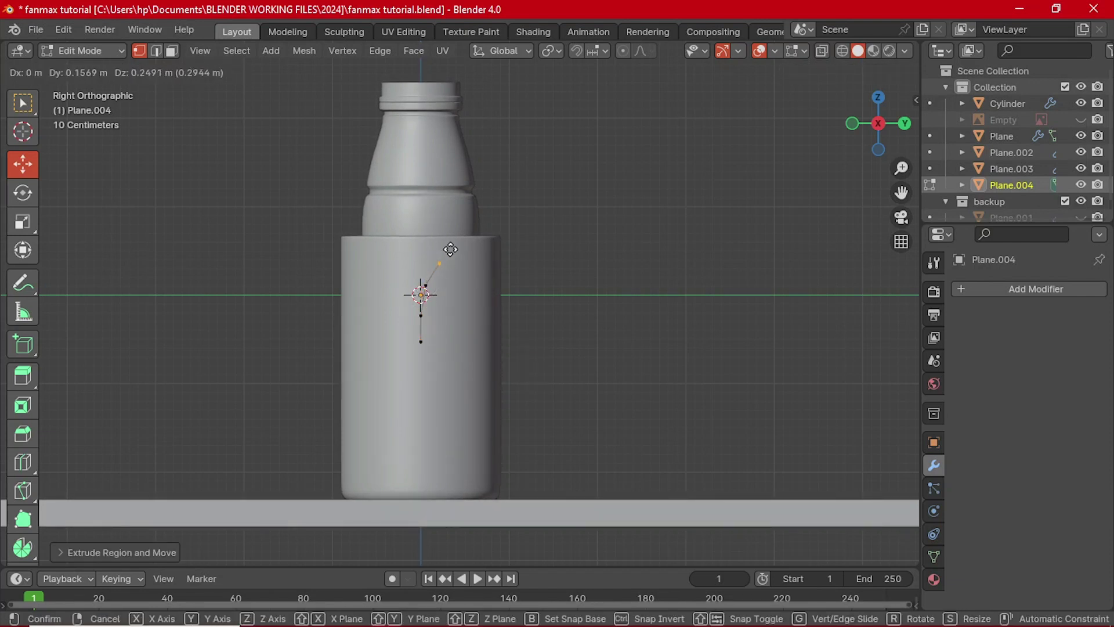
pyautogui.click(453, 244)
pyautogui.press('e')
pyautogui.click(469, 217)
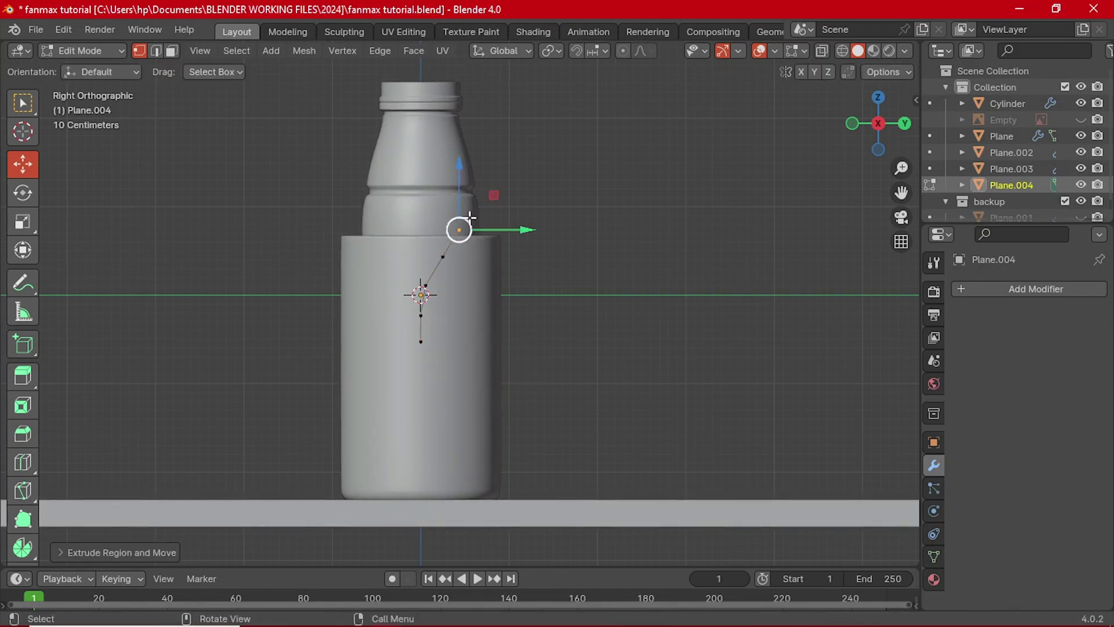
# - Shift the top vertex along Y and extrude two more vertices hooking out to the right
pyautogui.press('g')
pyautogui.press('y')
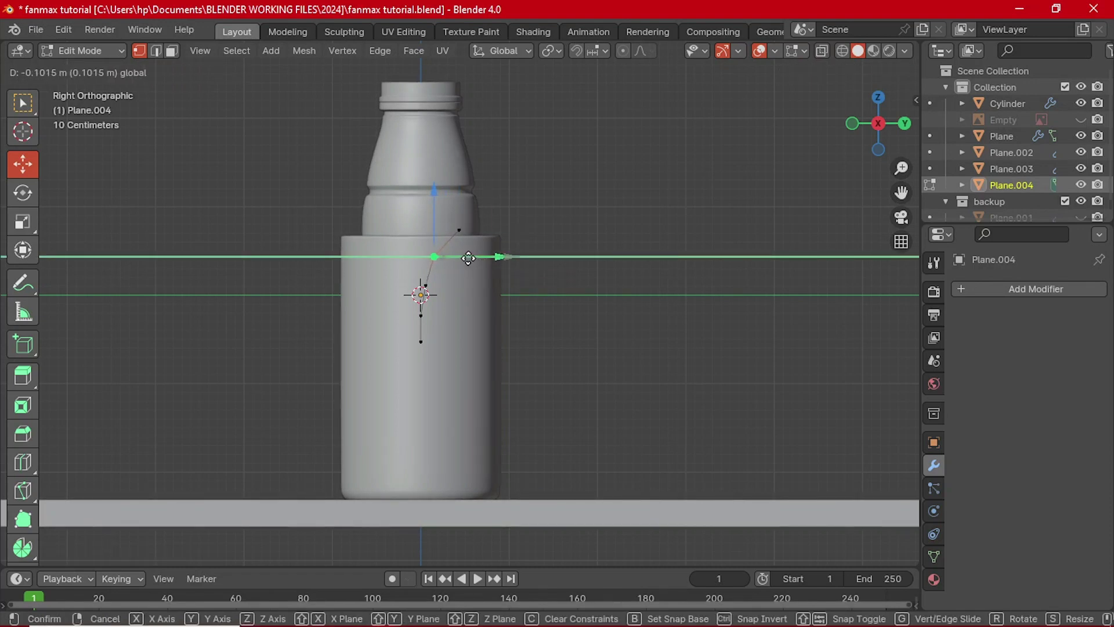
pyautogui.click(464, 231)
pyautogui.press('e')
pyautogui.click(490, 216)
pyautogui.press('e')
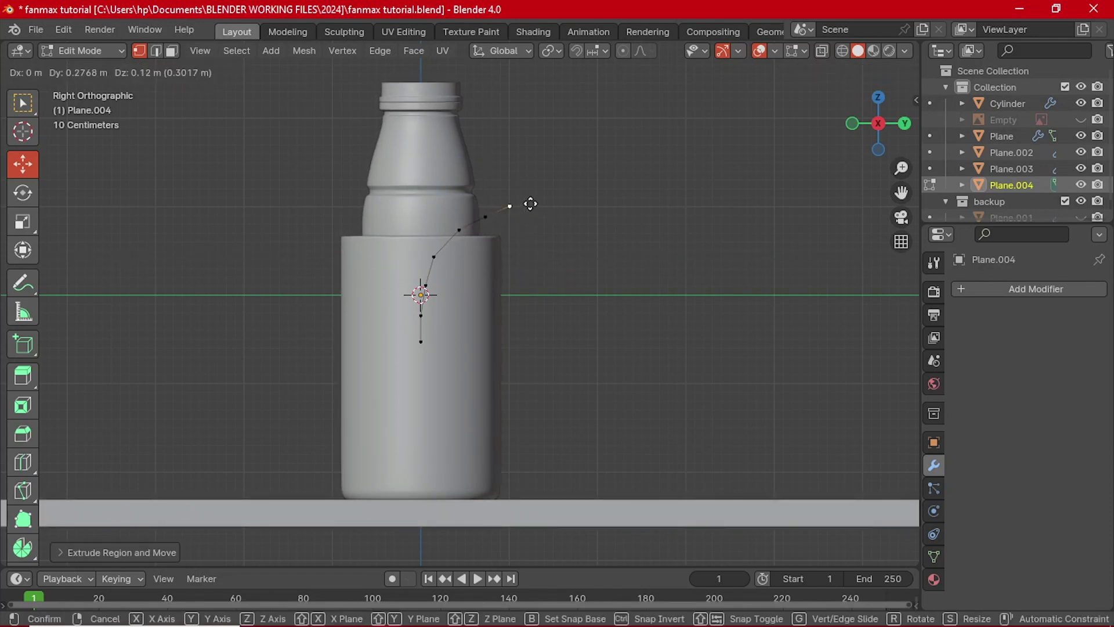
pyautogui.click(563, 212)
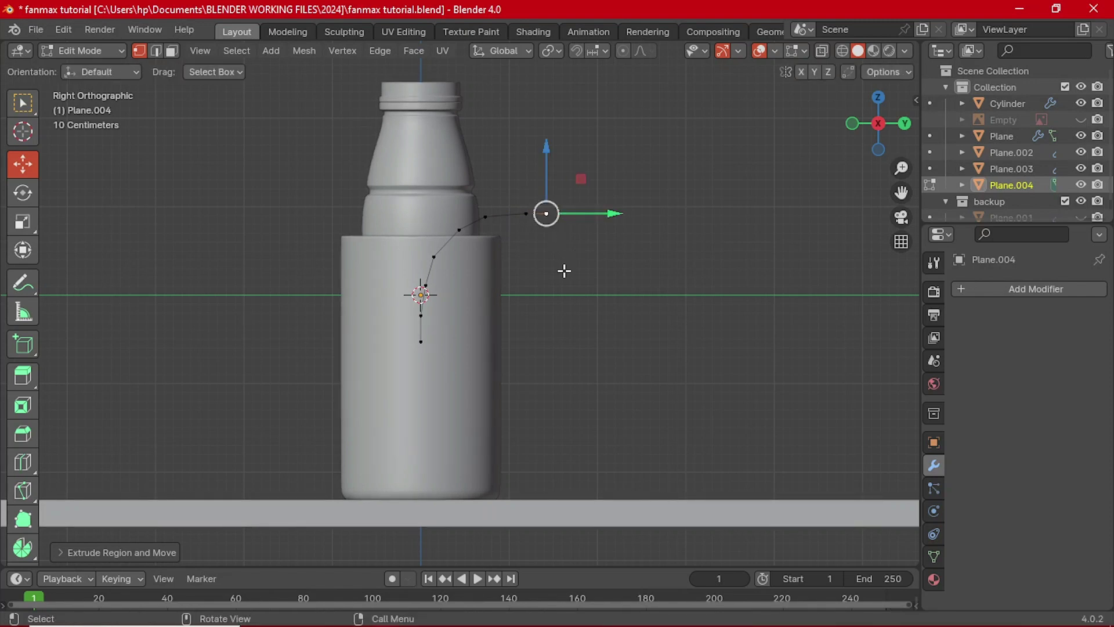
pyautogui.press('Tab')
# - Shift the curve along Y, then move it along X into the cup so its hook arches over the rim
pyautogui.moveTo(494, 295); pyautogui.dragTo(520, 299)
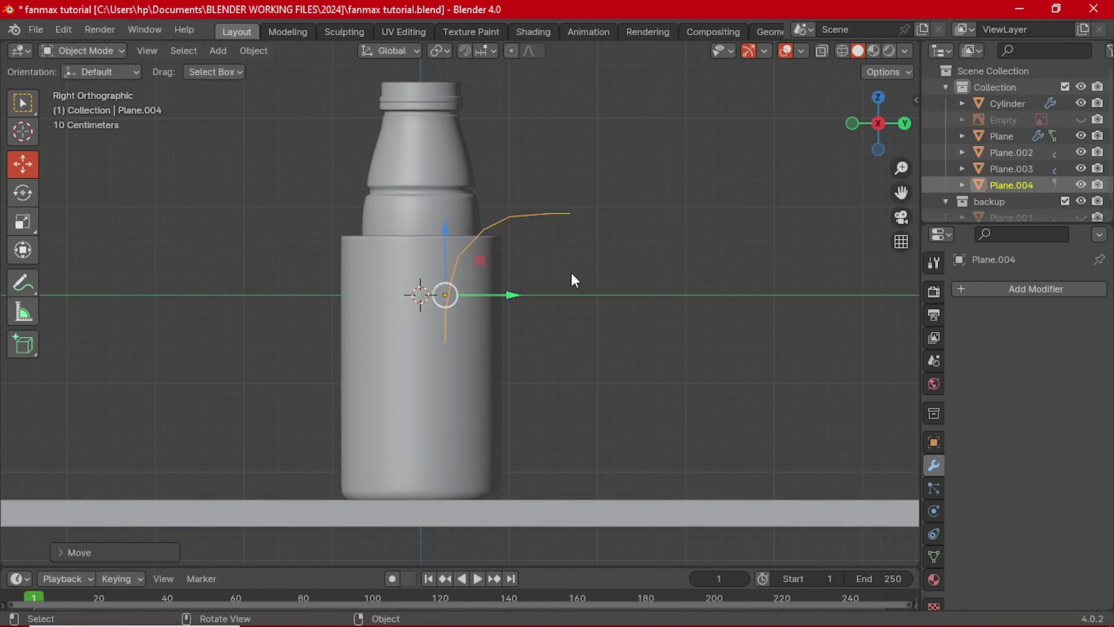
pyautogui.moveTo(609, 288); pyautogui.dragTo(454, 338, button='middle')
pyautogui.press('g')
pyautogui.press('x')
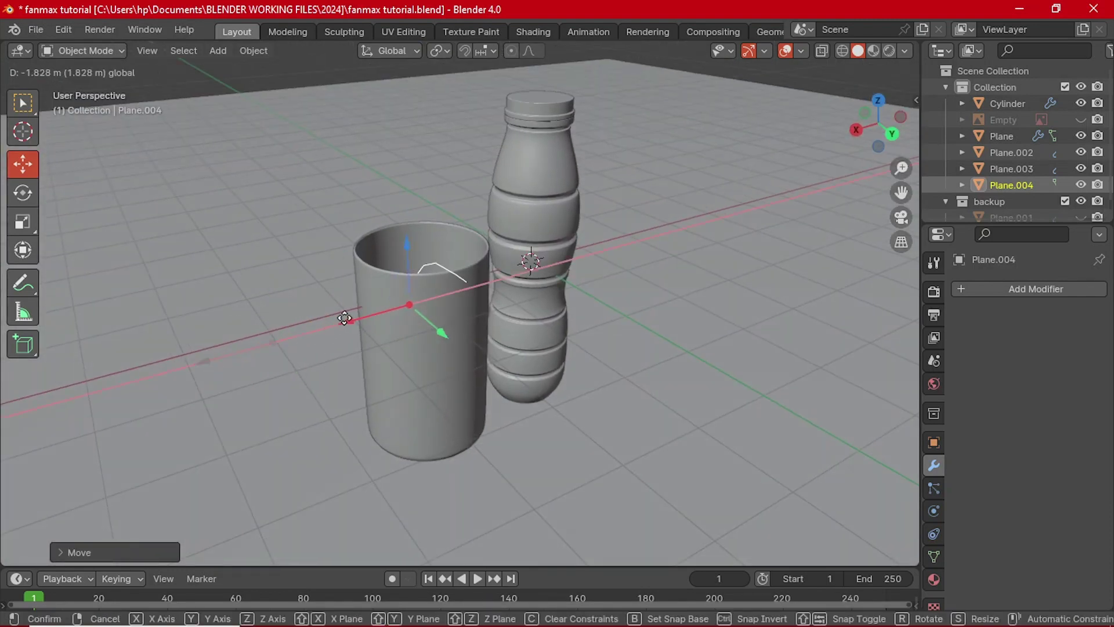
pyautogui.click(453, 380)
pyautogui.moveTo(453, 380); pyautogui.dragTo(568, 395, button='middle')
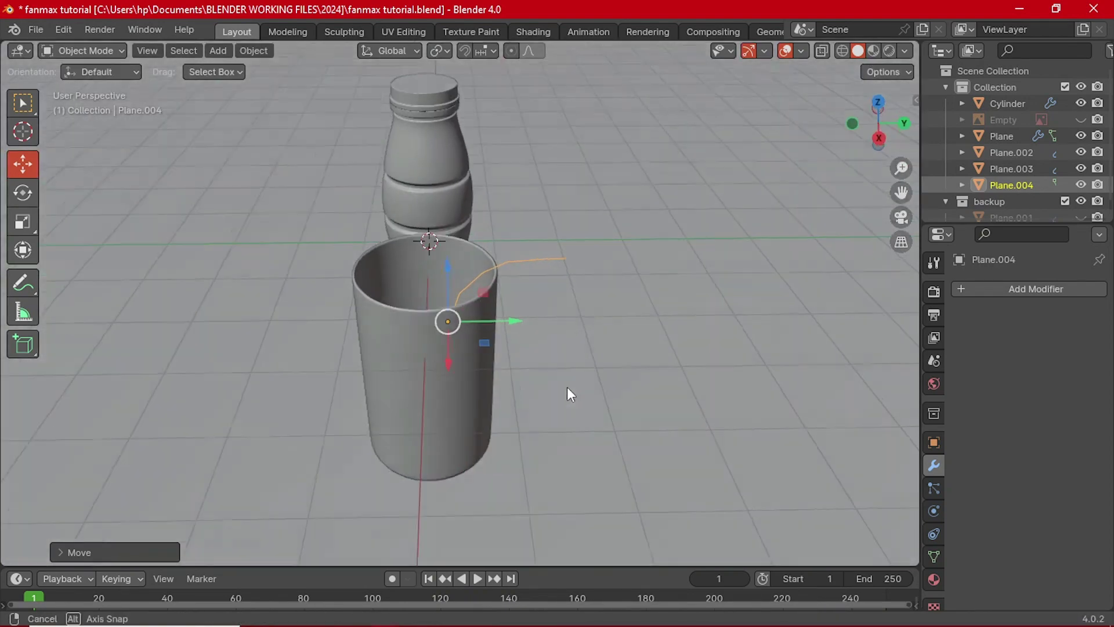
# - Add a Skin modifier to the curve and apply its scale
pyautogui.click(1056, 289)
pyautogui.moveTo(1056, 289)
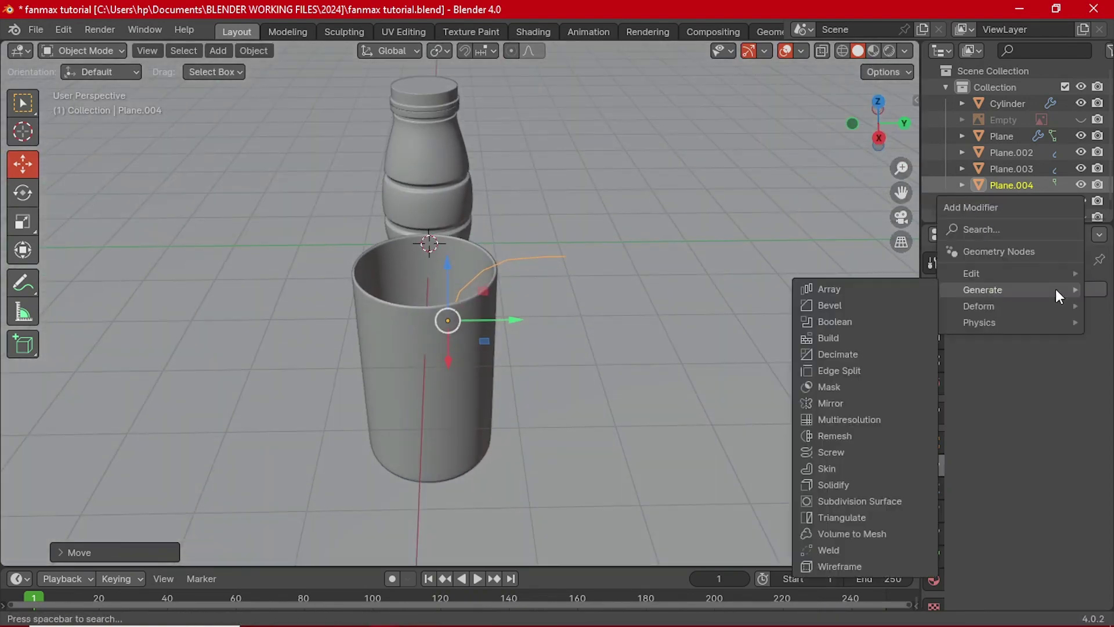
pyautogui.click(856, 468)
pyautogui.moveTo(510, 317); pyautogui.dragTo(534, 320, button='middle')
pyautogui.hotkey('ctrl', 'a')
pyautogui.click(591, 313)
pyautogui.moveTo(530, 308); pyautogui.dragTo(524, 304)
# - In Edit Mode, shrink the skin radius with Ctrl+A to make the tube thinner
pyautogui.press('Tab')
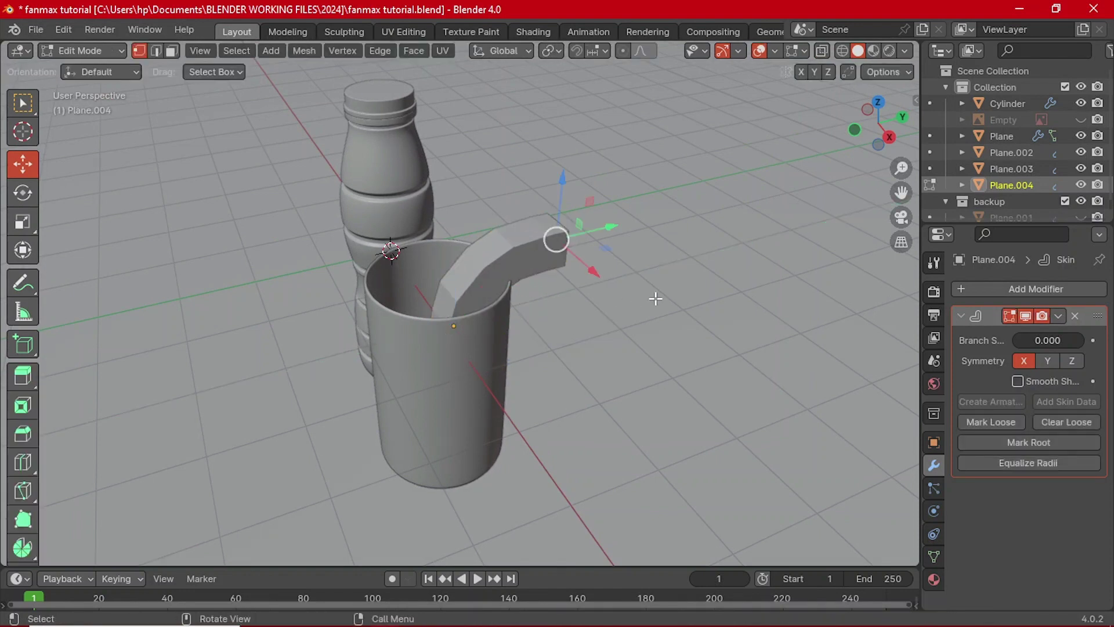
pyautogui.hotkey('ctrl', 'z')
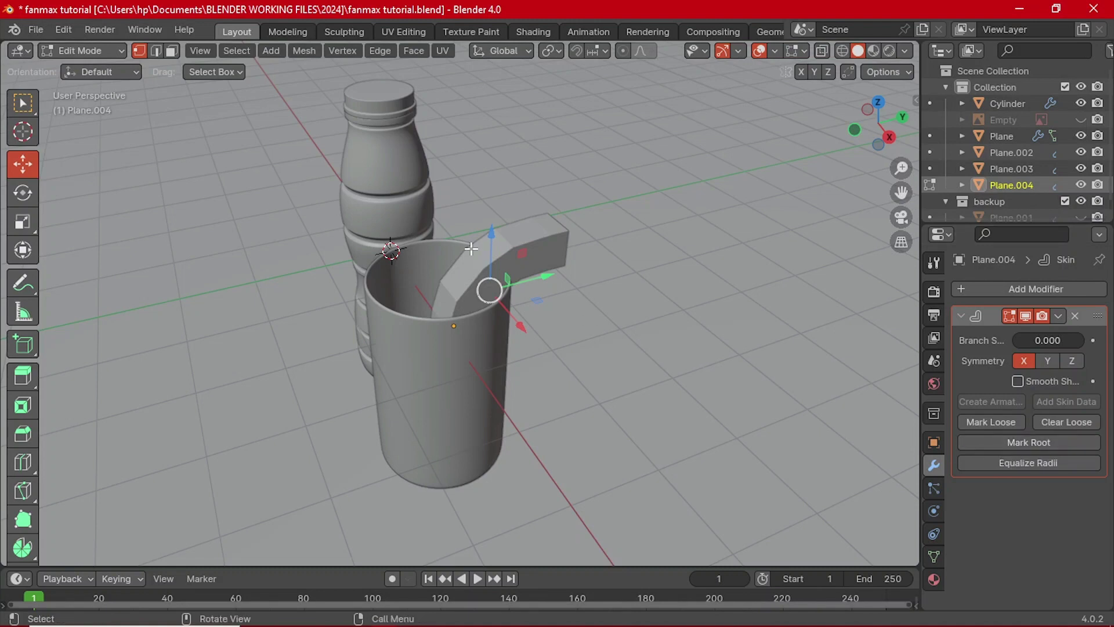
pyautogui.scroll(5, 498, 311)
pyautogui.keyDown('ctrl'); pyautogui.scroll(-2, 558, 297); pyautogui.keyUp('ctrl')
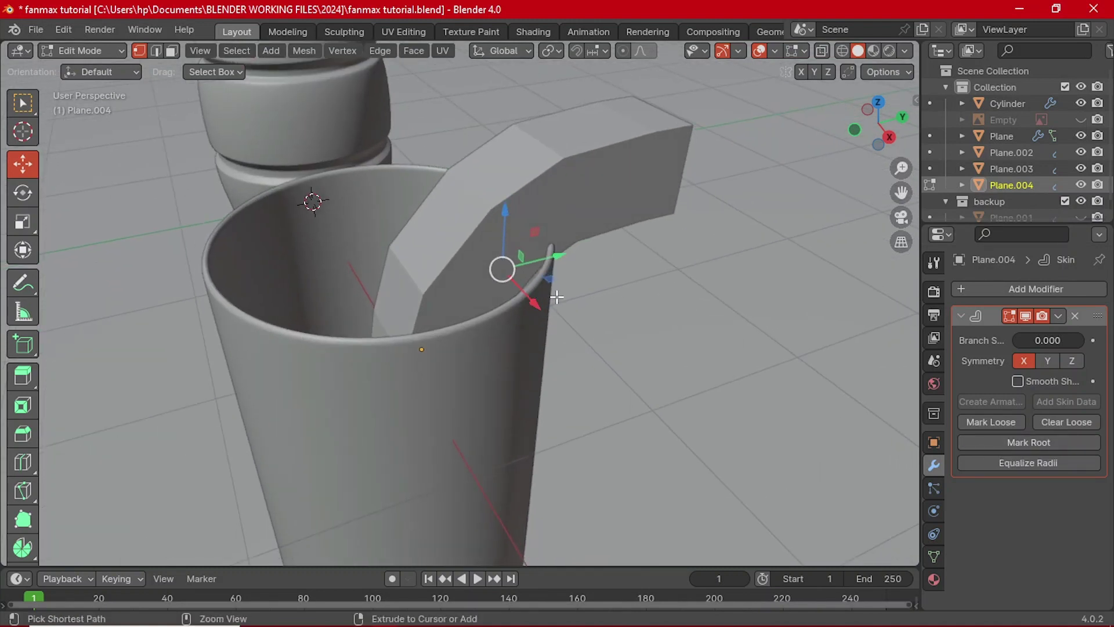
pyautogui.hotkey('ctrl', 'a')
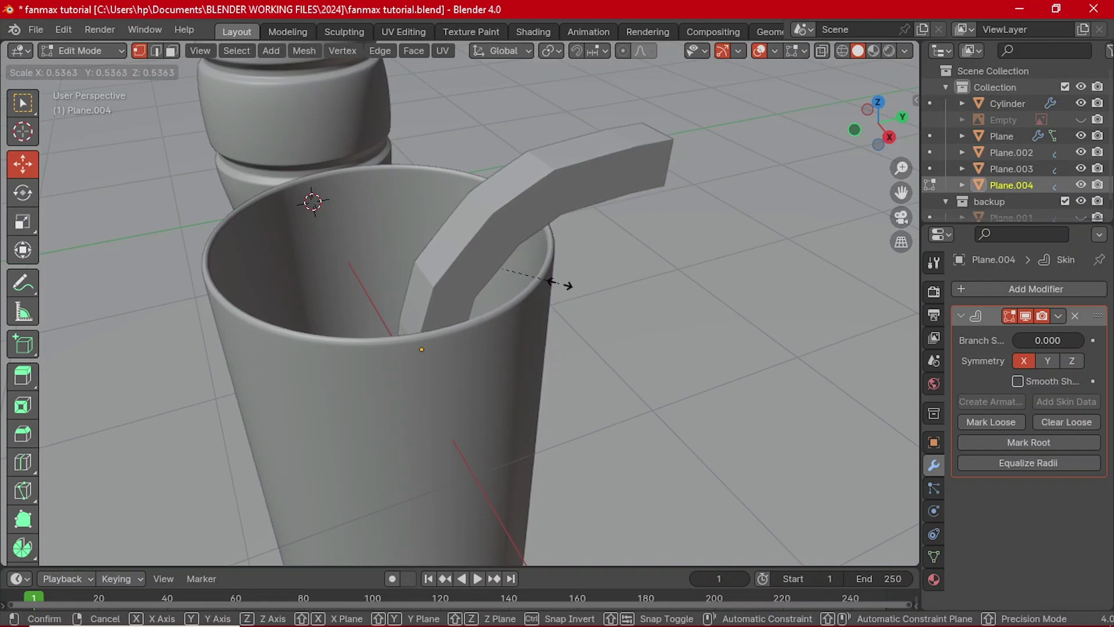
pyautogui.click(545, 268)
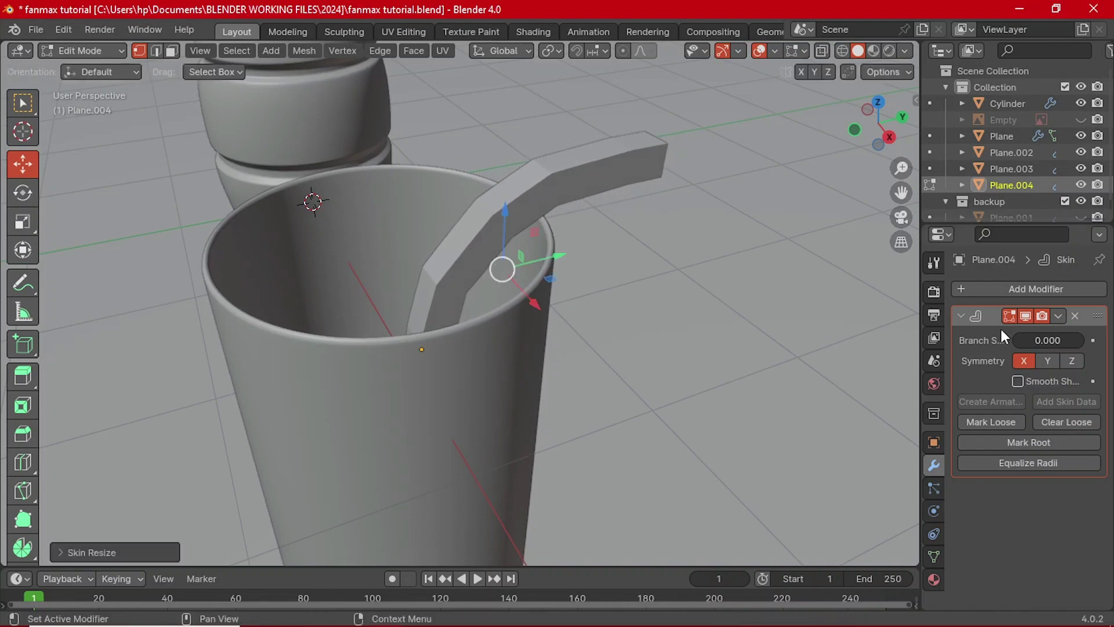
pyautogui.click(959, 315)
pyautogui.click(1021, 283)
# - Add a Subdivision Surface modifier to the straw and resize it thinner
pyautogui.moveTo(1019, 282)
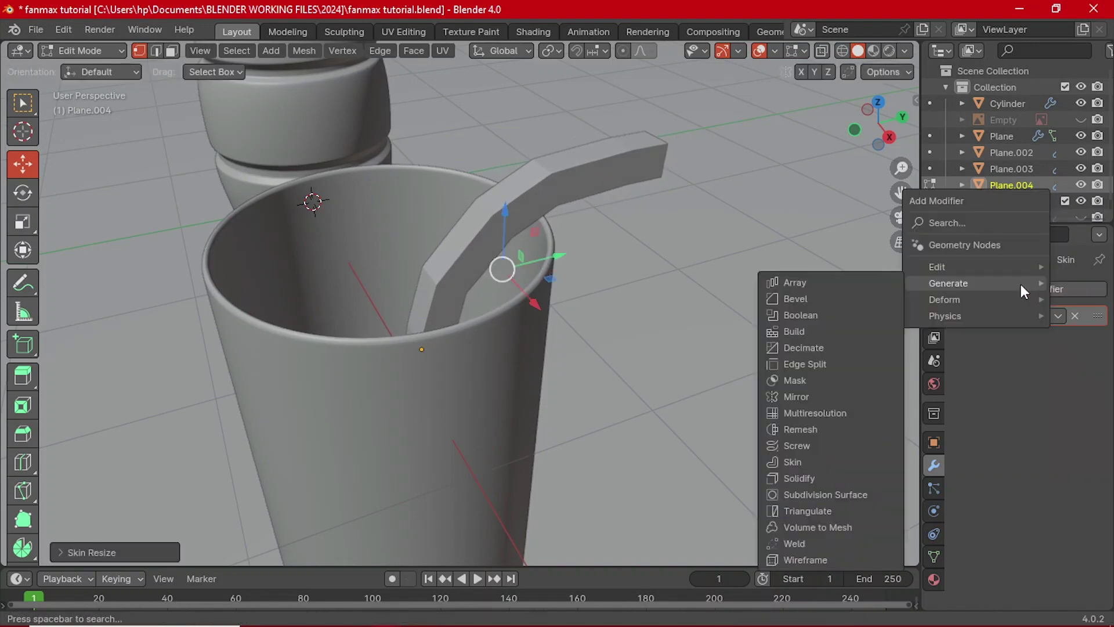
pyautogui.click(851, 494)
pyautogui.moveTo(756, 385); pyautogui.dragTo(495, 288, button='middle')
pyautogui.press('s')
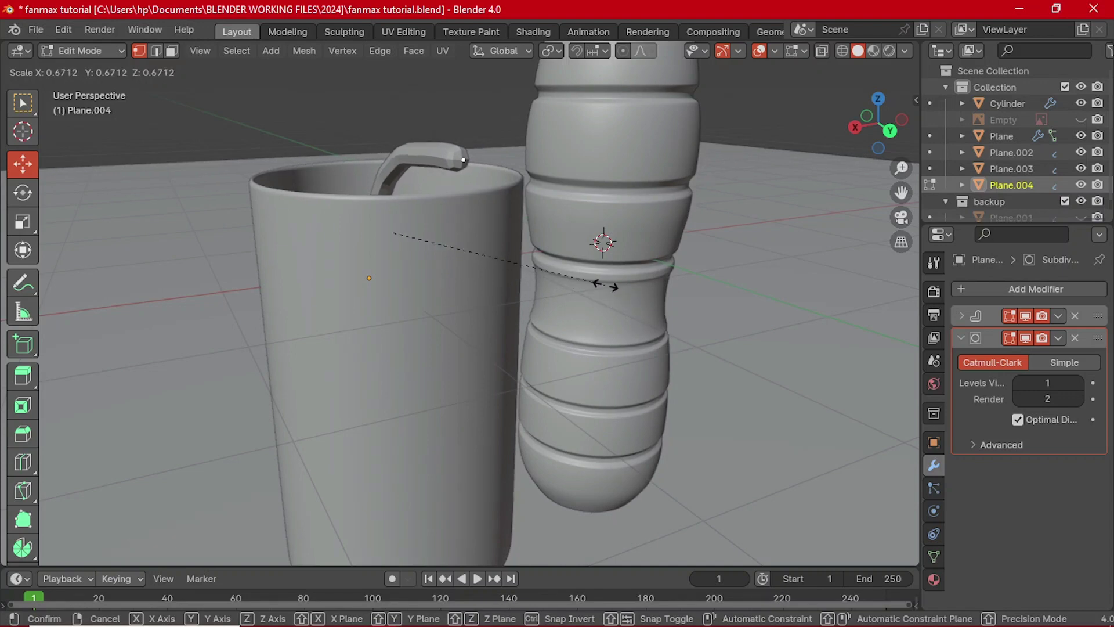
pyautogui.click(609, 291)
# - Fine-tune the straw's skin thickness with Ctrl+A and return to Object Mode
pyautogui.moveTo(609, 291); pyautogui.dragTo(567, 261, button='middle')
pyautogui.scroll(3, 696, 310)
pyautogui.moveTo(696, 311); pyautogui.dragTo(571, 387, button='middle')
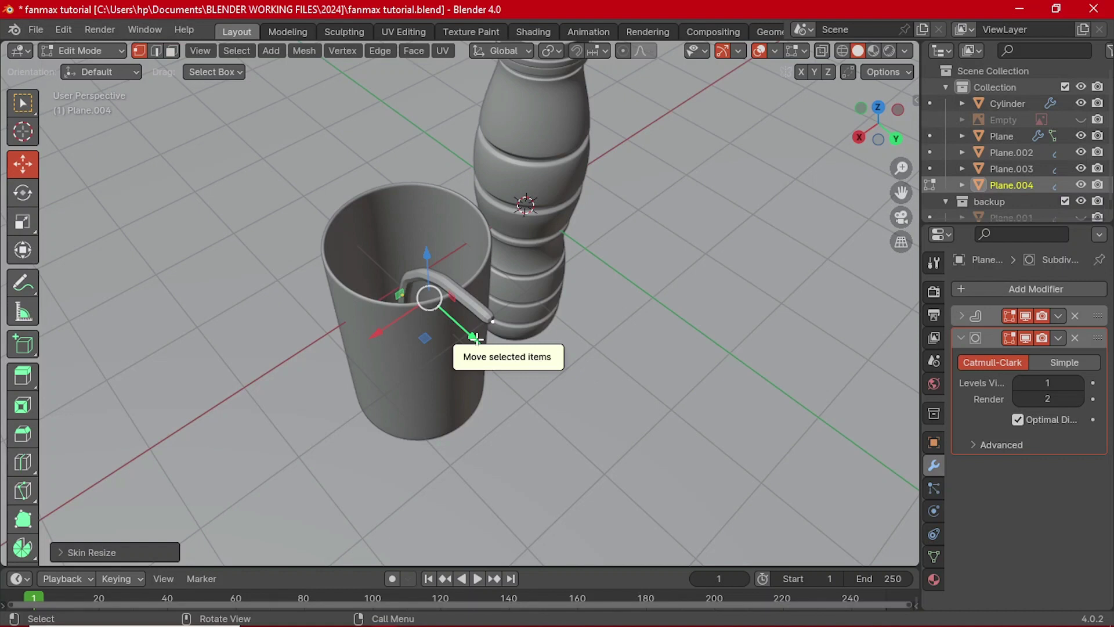
pyautogui.hotkey('ctrl', 'a')
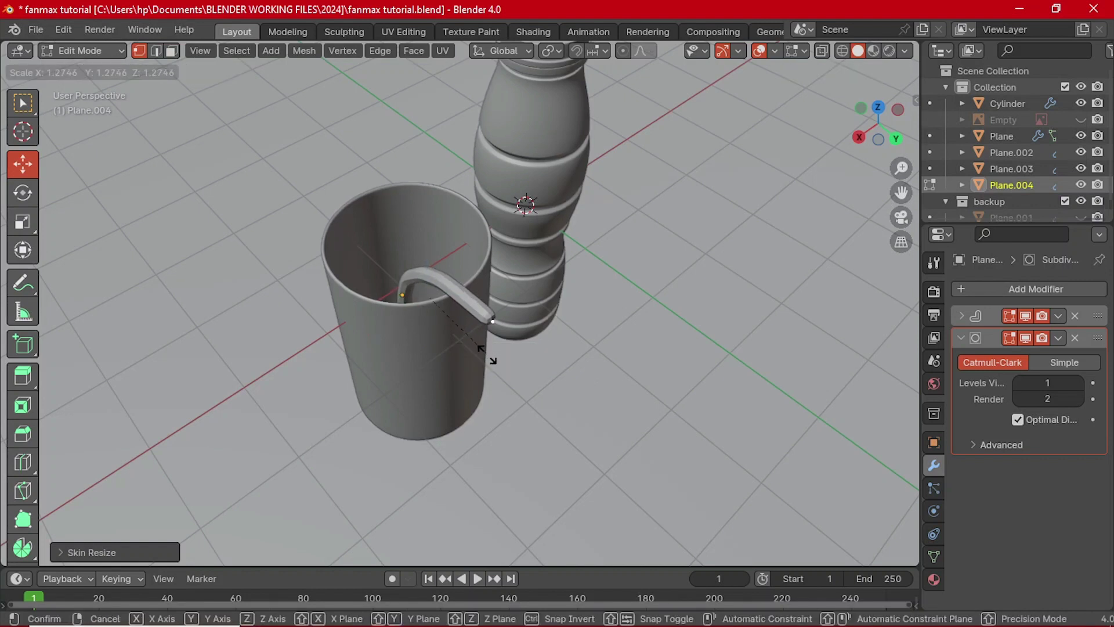
pyautogui.click(484, 352)
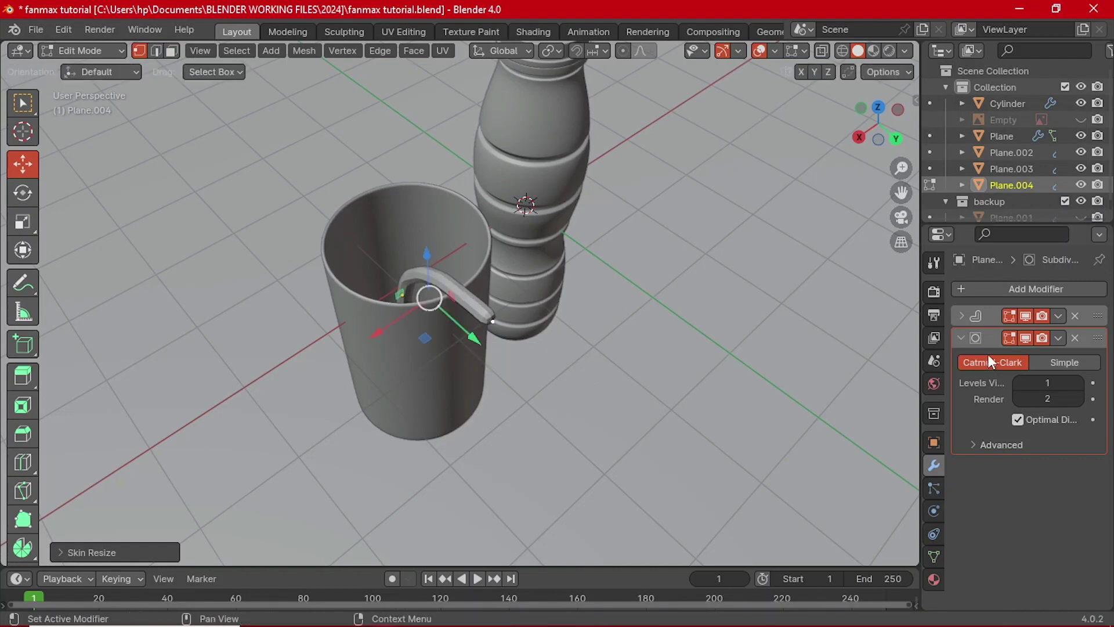
pyautogui.click(961, 338)
pyautogui.moveTo(513, 356); pyautogui.dragTo(642, 375, button='middle')
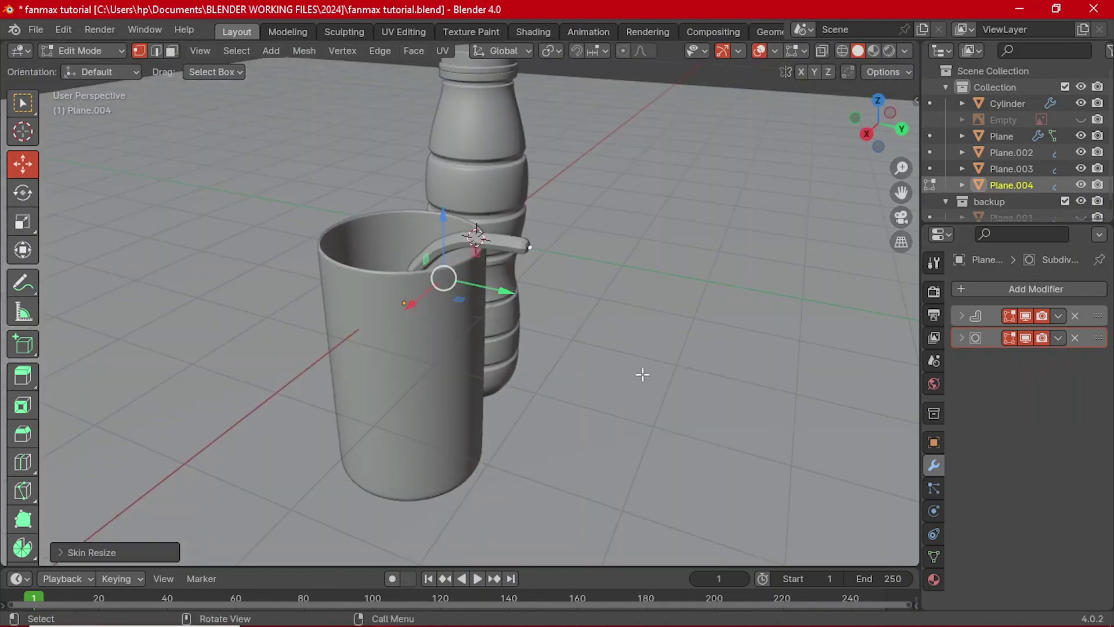
pyautogui.press('Tab')
pyautogui.moveTo(381, 339); pyautogui.dragTo(416, 365, button='middle')
# - Apply the Skin modifier and delete the straw's outer end face
pyautogui.click(1059, 315)
pyautogui.click(1002, 339)
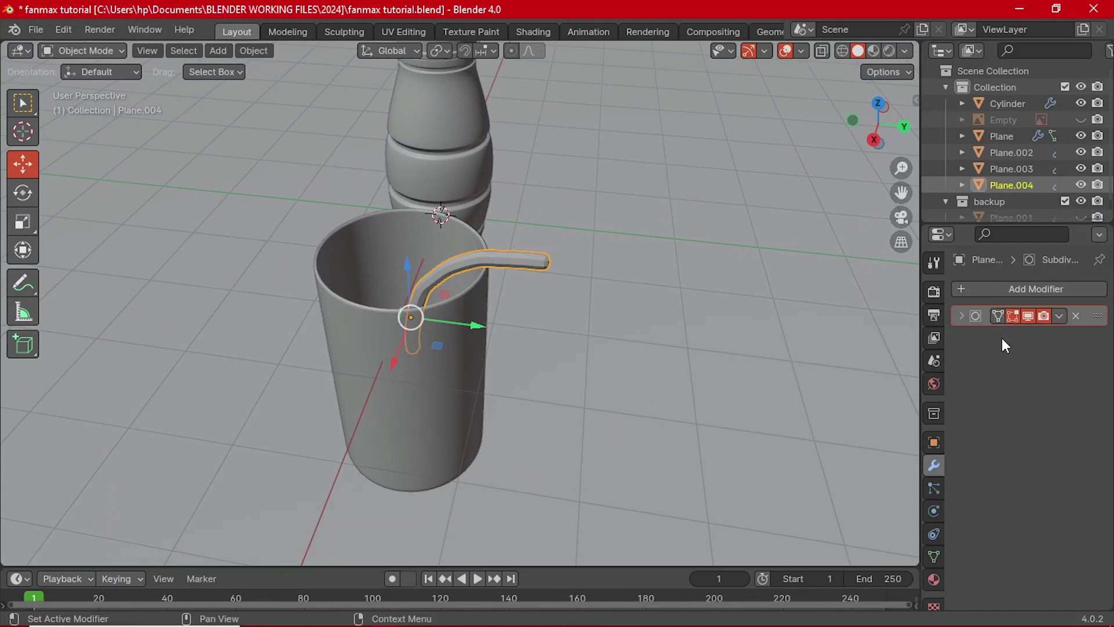
pyautogui.click(1061, 315)
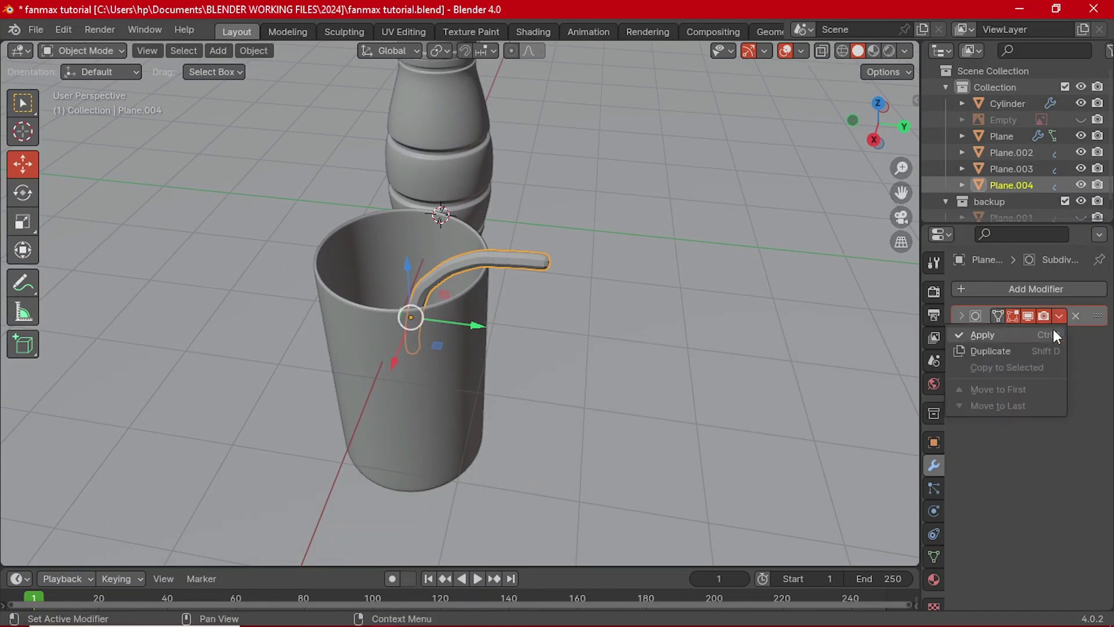
pyautogui.press('Tab')
pyautogui.moveTo(587, 306); pyautogui.dragTo(544, 251, button='middle')
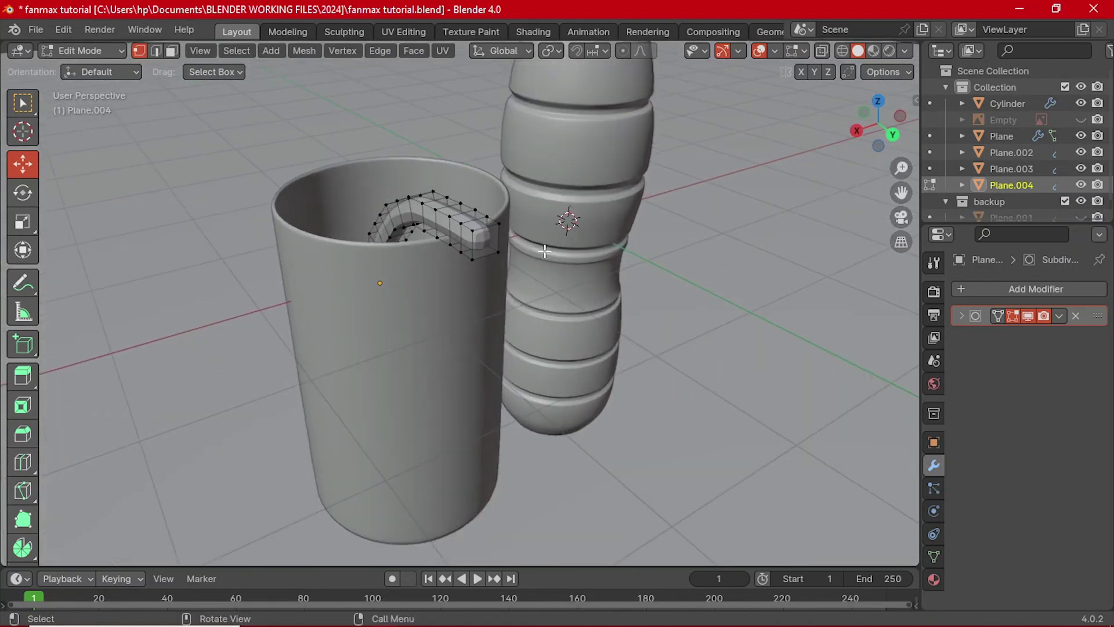
pyautogui.scroll(3, 460, 246)
pyautogui.keyDown('ctrl'); pyautogui.moveTo(460, 246); pyautogui.dragTo(480, 261, button='middle'); pyautogui.keyUp('ctrl')
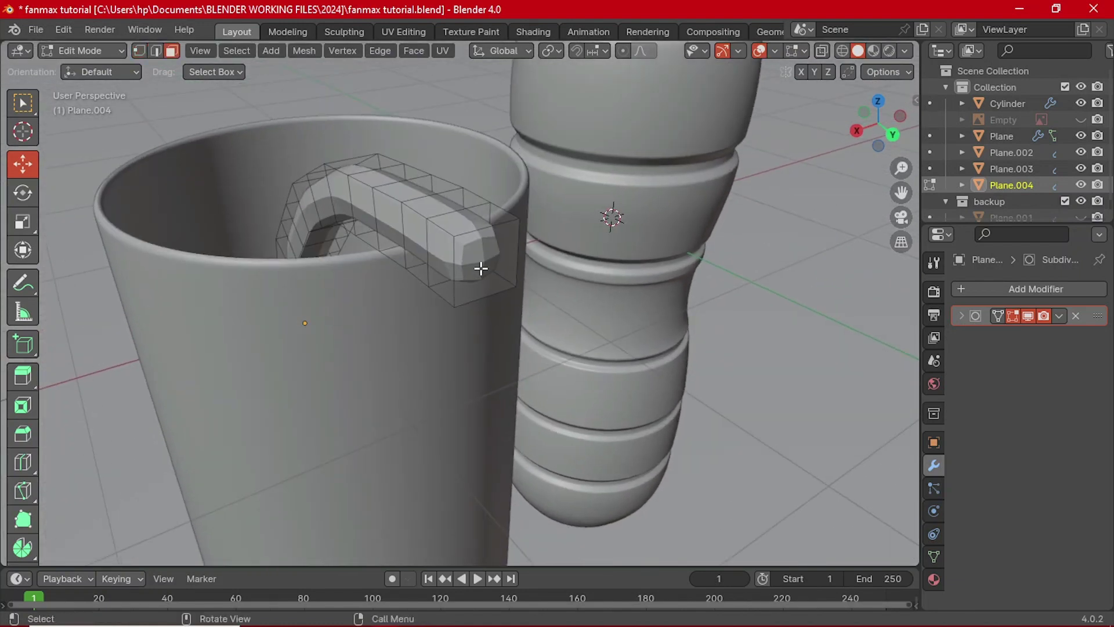
pyautogui.click(482, 265)
pyautogui.press('x')
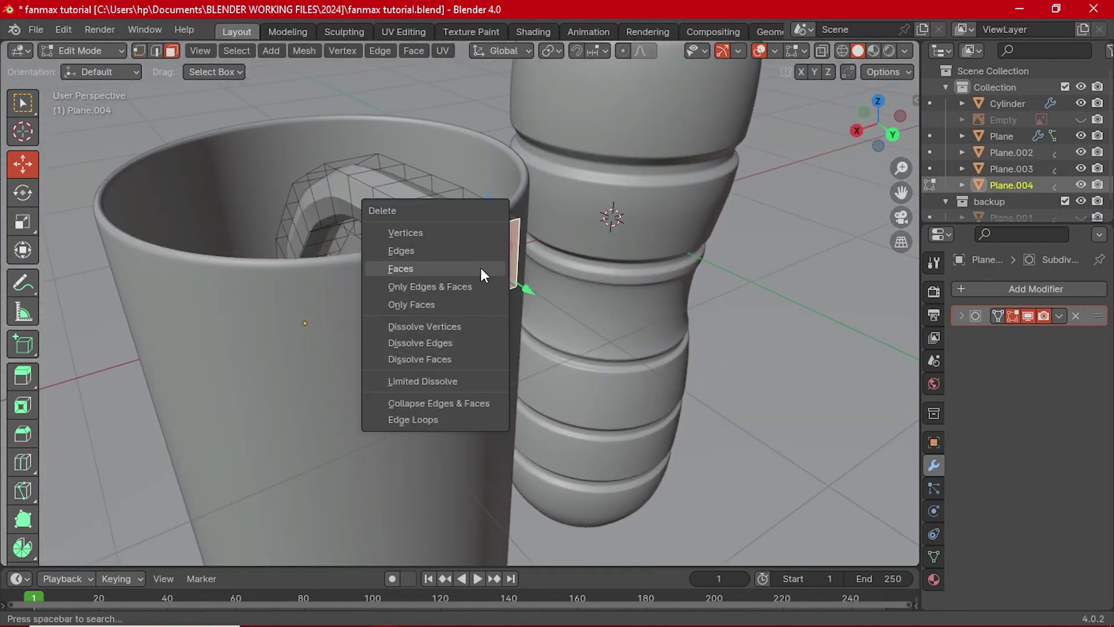
pyautogui.click(480, 267)
# - Delete the face at the straw's other end using the isolated view
pyautogui.press('Tab')
pyautogui.moveTo(455, 263); pyautogui.dragTo(453, 405, button='middle')
pyautogui.press('Tab')
pyautogui.press('KP_Divide')
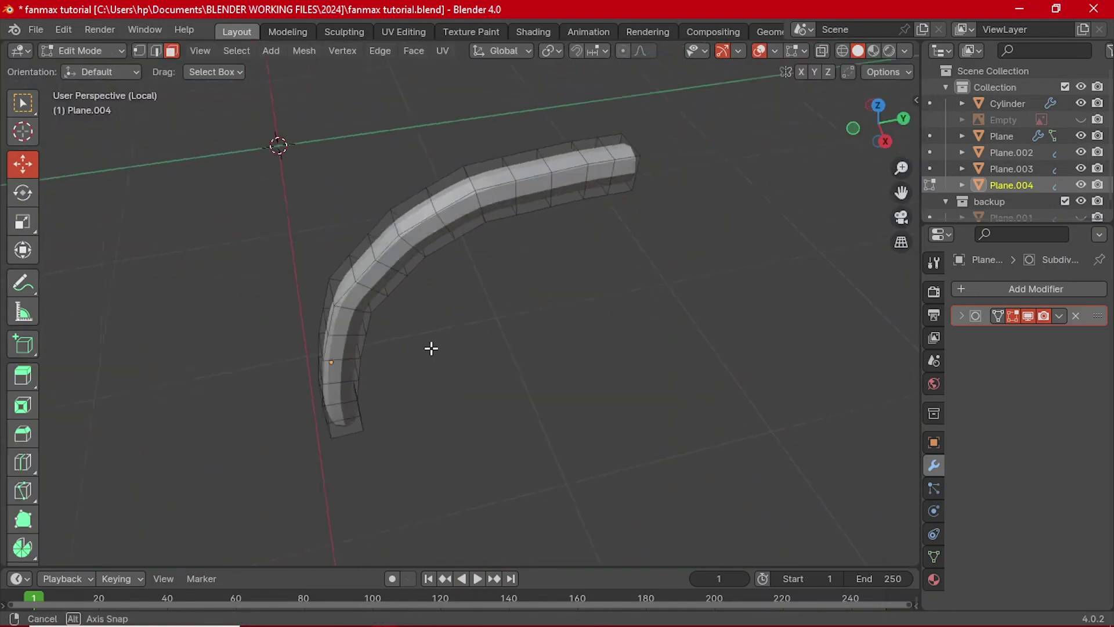
pyautogui.moveTo(430, 346); pyautogui.dragTo(415, 128, button='middle')
pyautogui.click(282, 288)
pyautogui.press('x')
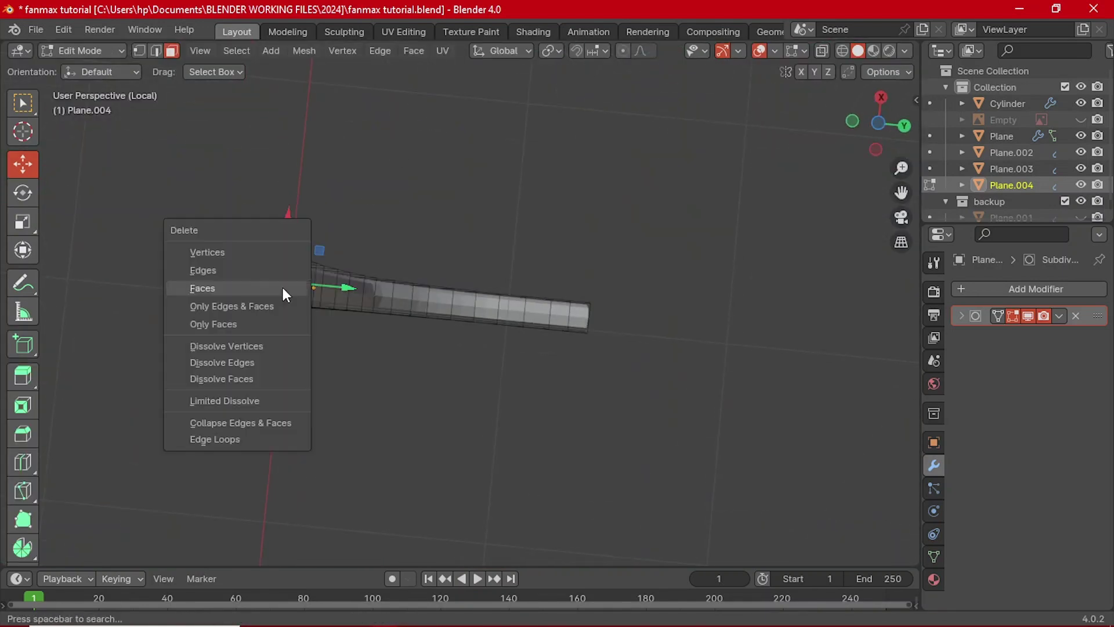
pyautogui.click(281, 288)
pyautogui.press('Tab')
# - Add a Solidify modifier (0.02 m thickness) to the straw
pyautogui.press('KP_Divide')
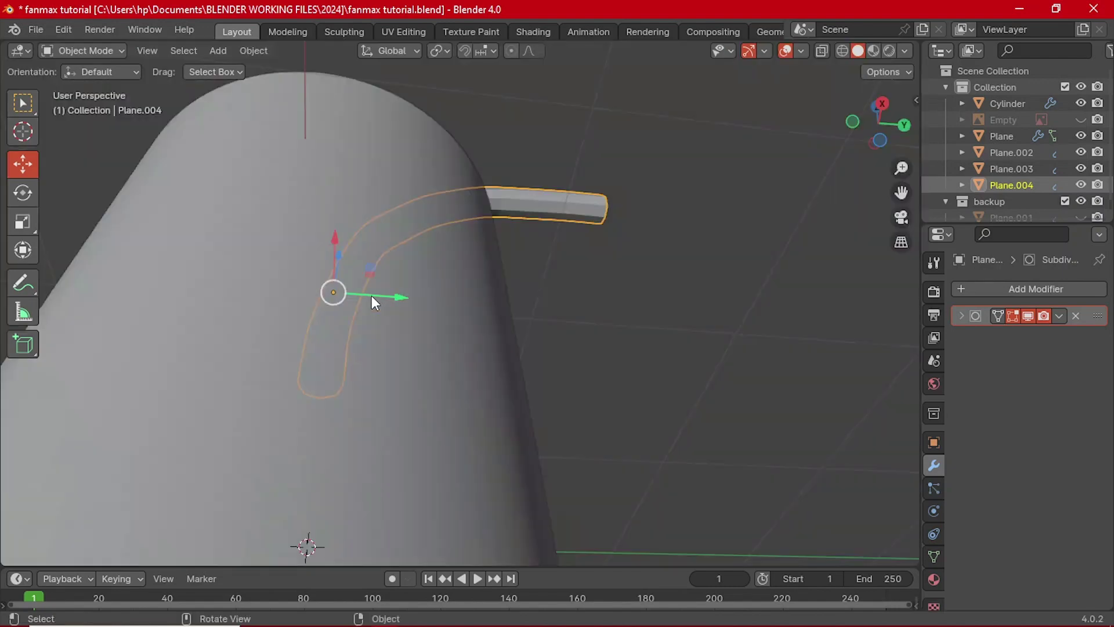
pyautogui.moveTo(372, 294); pyautogui.dragTo(438, 266, button='middle')
pyautogui.scroll(-3, 458, 299)
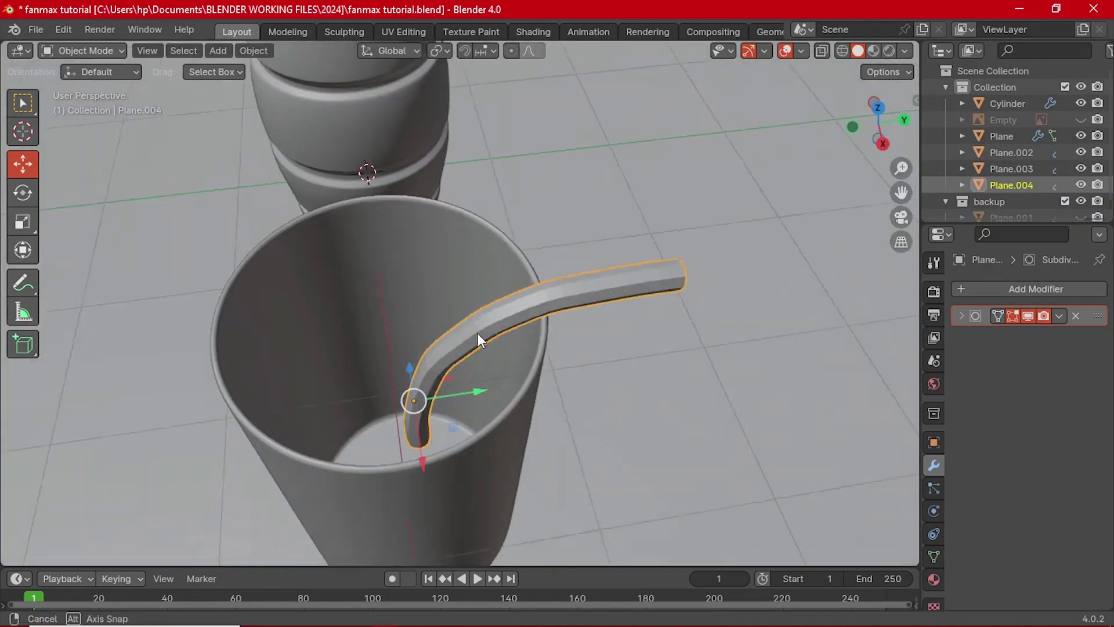
pyautogui.moveTo(478, 333); pyautogui.dragTo(400, 296, button='middle')
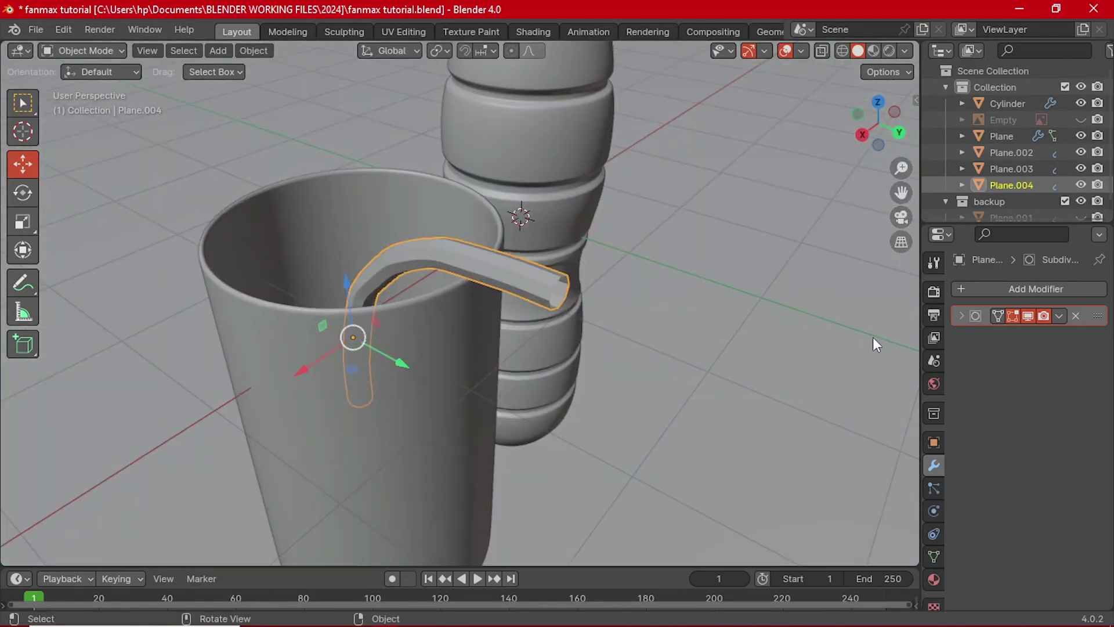
pyautogui.click(1001, 290)
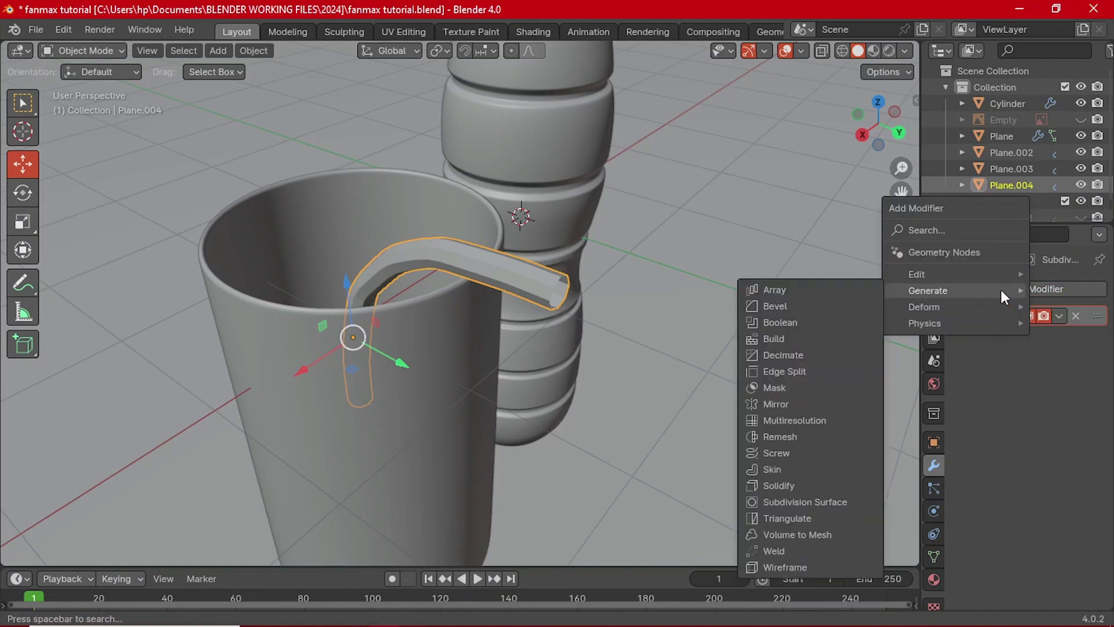
pyautogui.click(779, 484)
pyautogui.moveTo(636, 339); pyautogui.dragTo(552, 304, button='middle')
pyautogui.scroll(2, 553, 304)
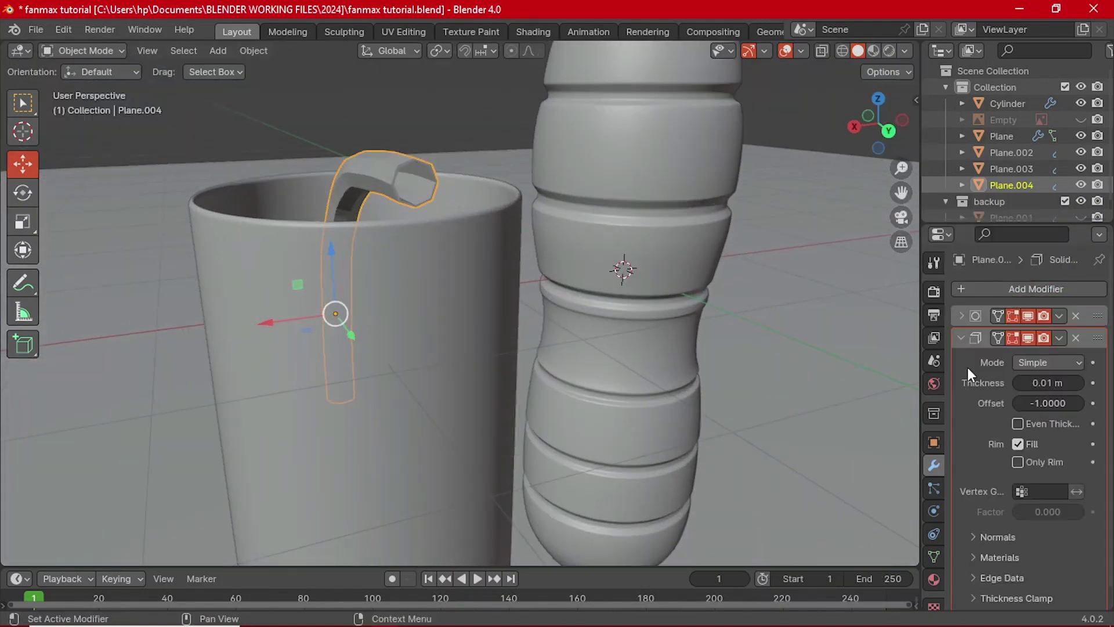
pyautogui.click(961, 337)
# - Duplicate the first Subdivision Surface modifier and move the copy below Solidify
pyautogui.click(962, 315)
pyautogui.click(962, 315)
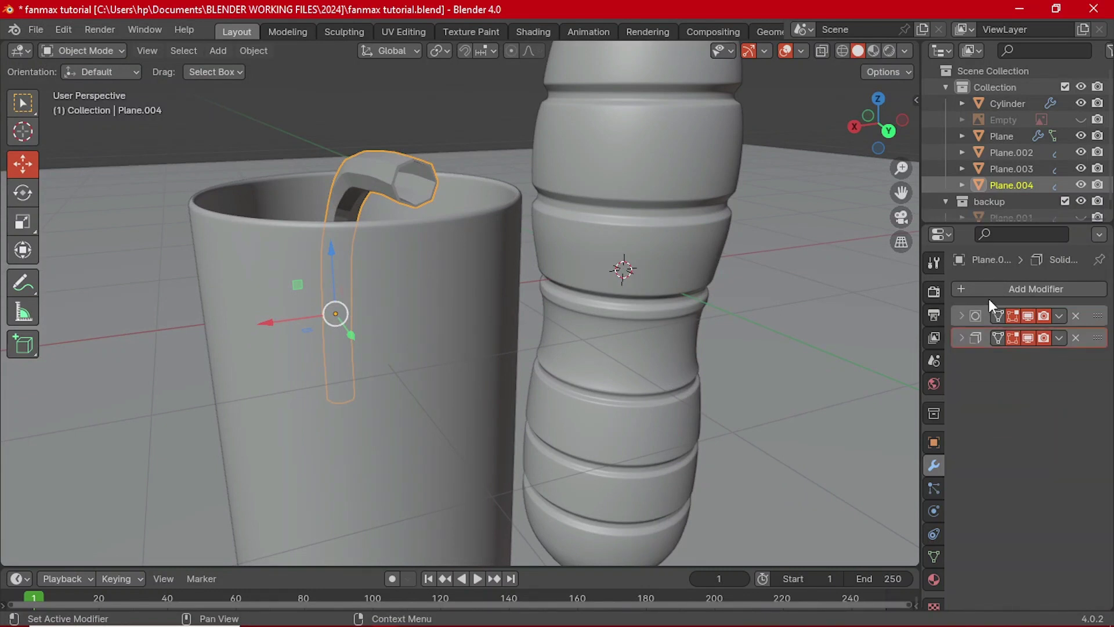
pyautogui.click(1022, 288)
pyautogui.moveTo(948, 295)
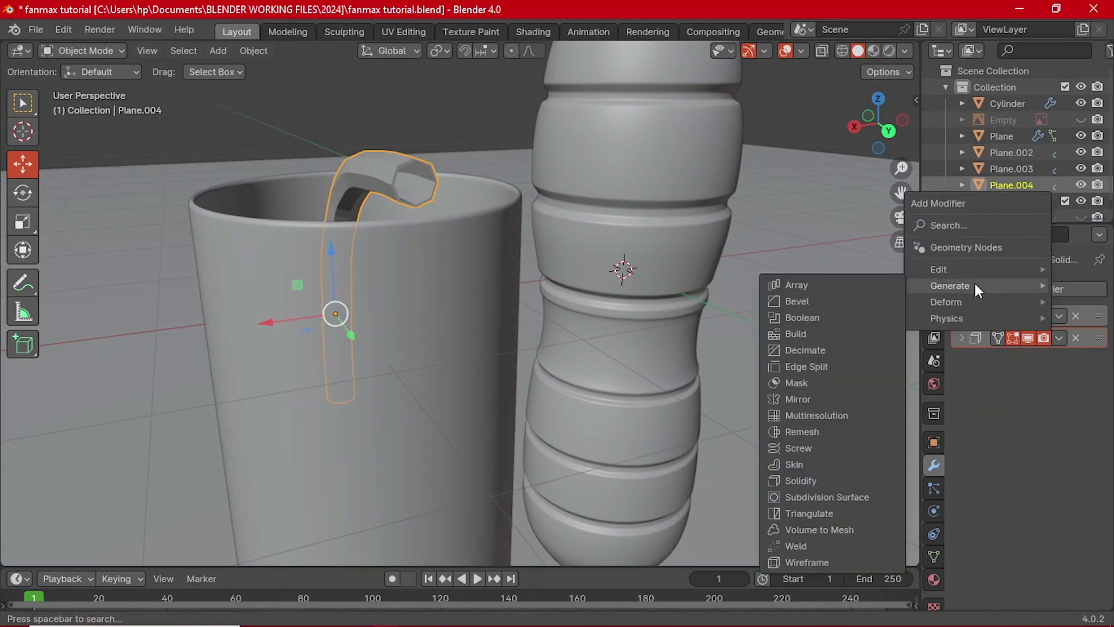
pyautogui.click(1060, 315)
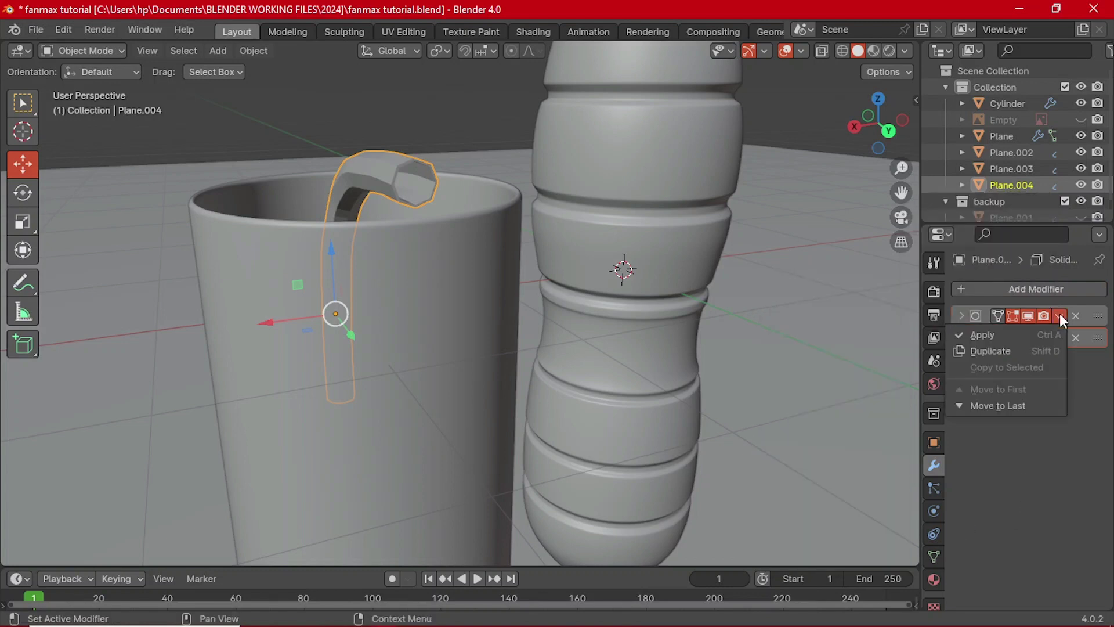
pyautogui.click(1029, 352)
pyautogui.moveTo(1097, 337); pyautogui.dragTo(1096, 404)
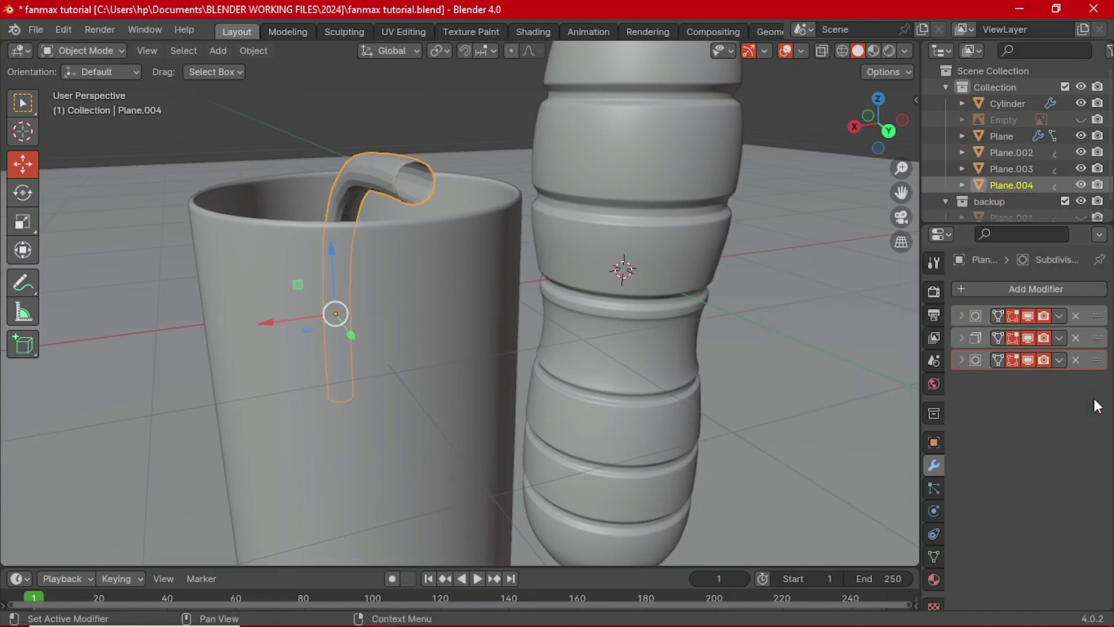
pyautogui.click(962, 339)
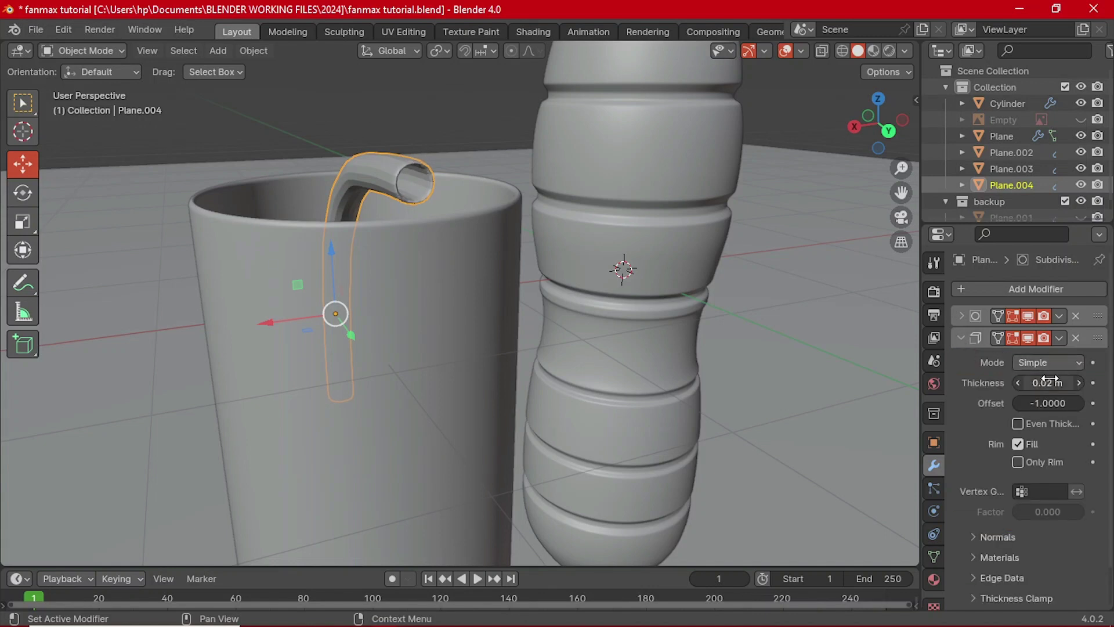
pyautogui.click(958, 337)
pyautogui.moveTo(418, 266)
pyautogui.mouseDown(button='middle')
pyautogui.moveTo(398, 272)
pyautogui.moveTo(409, 272)
pyautogui.mouseUp(button='middle')
pyautogui.click(1061, 297)
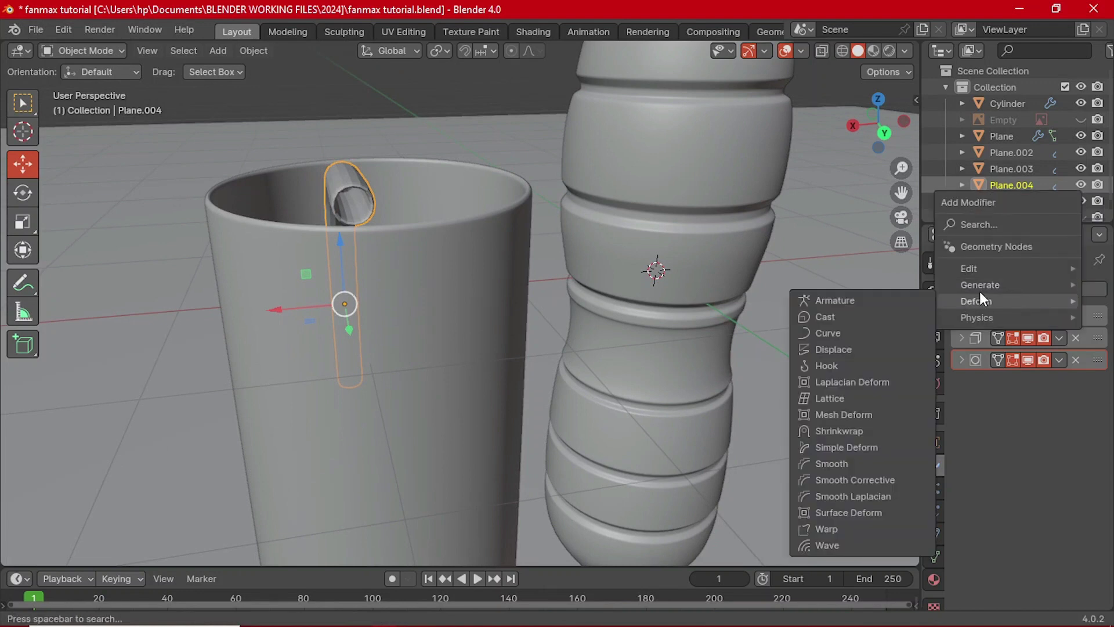
pyautogui.moveTo(977, 286)
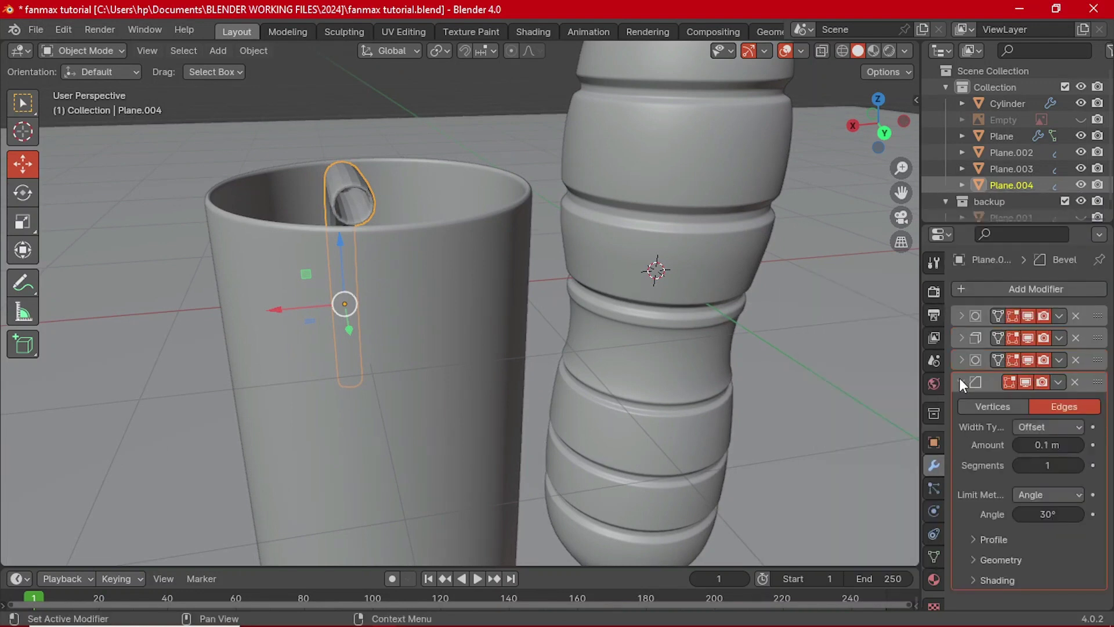
pyautogui.click(960, 383)
pyautogui.moveTo(1100, 382); pyautogui.dragTo(1098, 359)
pyautogui.scroll(2, 352, 195)
pyautogui.moveTo(352, 199); pyautogui.dragTo(514, 295, button='middle')
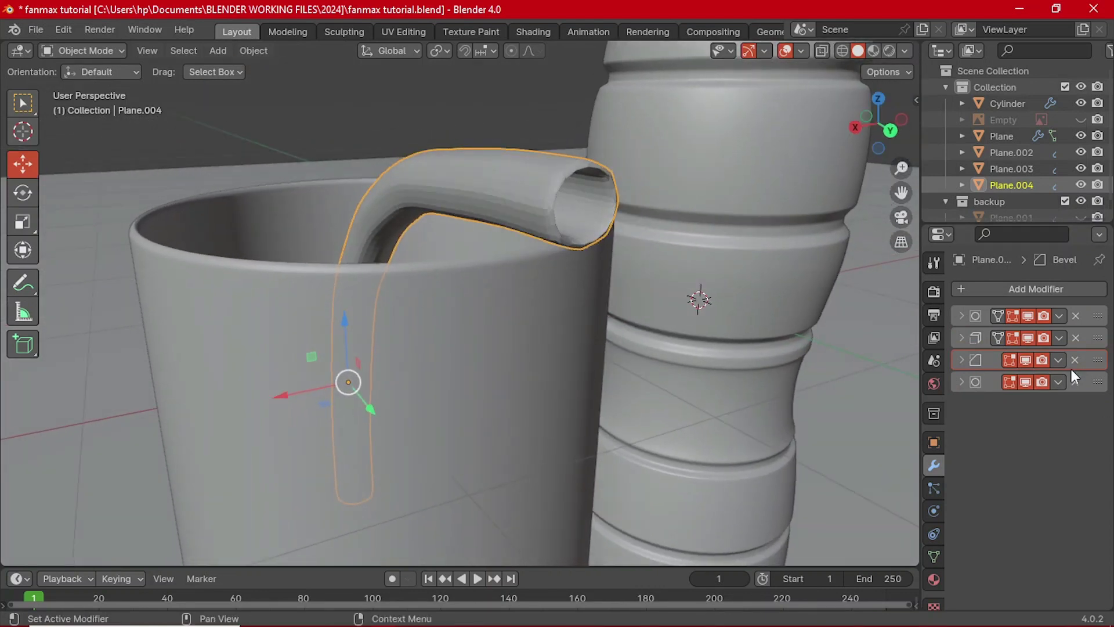
pyautogui.click(1026, 382)
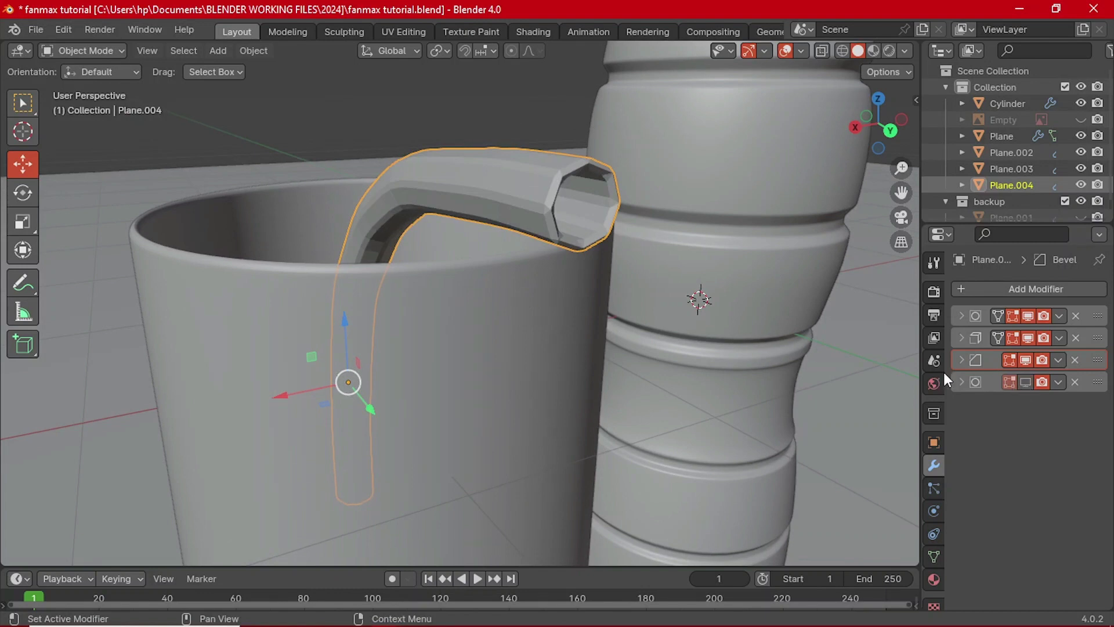
pyautogui.click(961, 360)
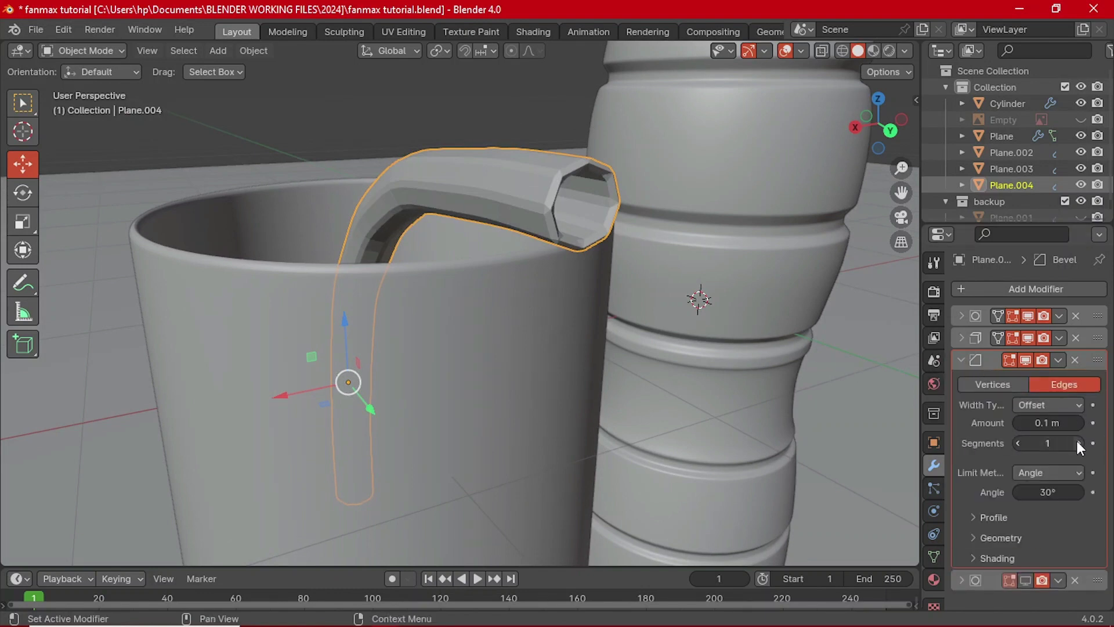
pyautogui.click(1077, 443)
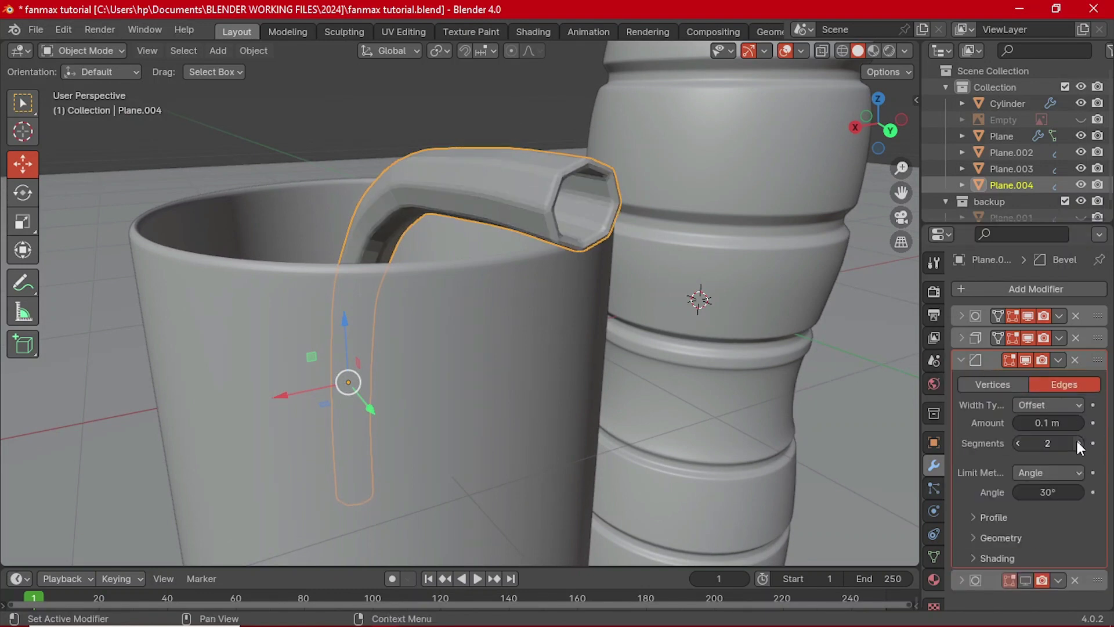
pyautogui.click(962, 361)
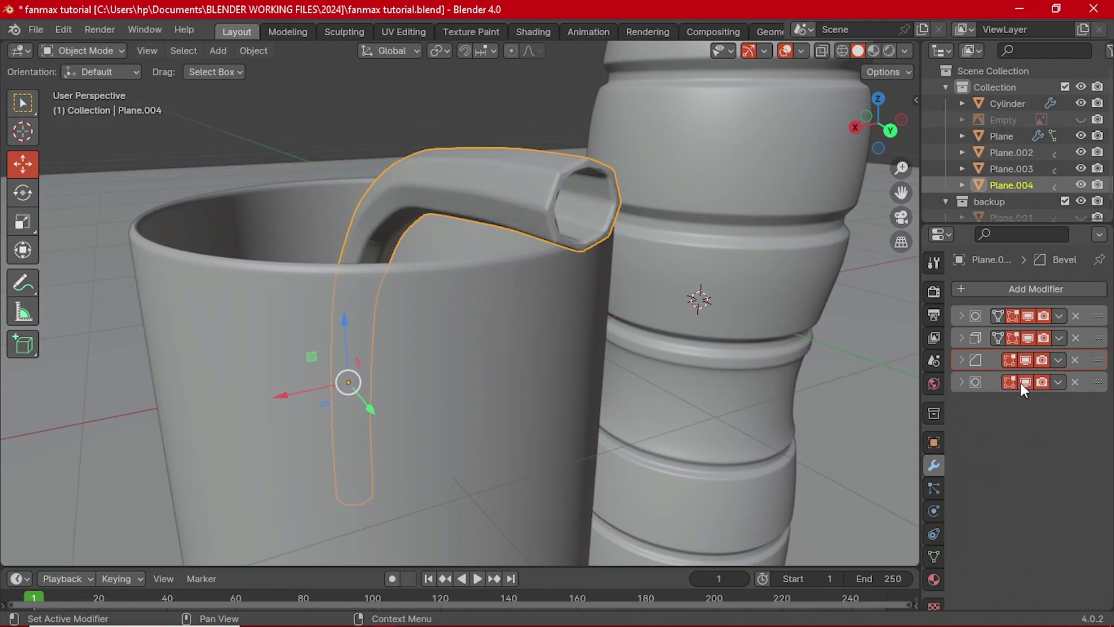
pyautogui.click(1074, 361)
# - Shade the straw smooth from its right-click menu
pyautogui.rightClick(517, 210)
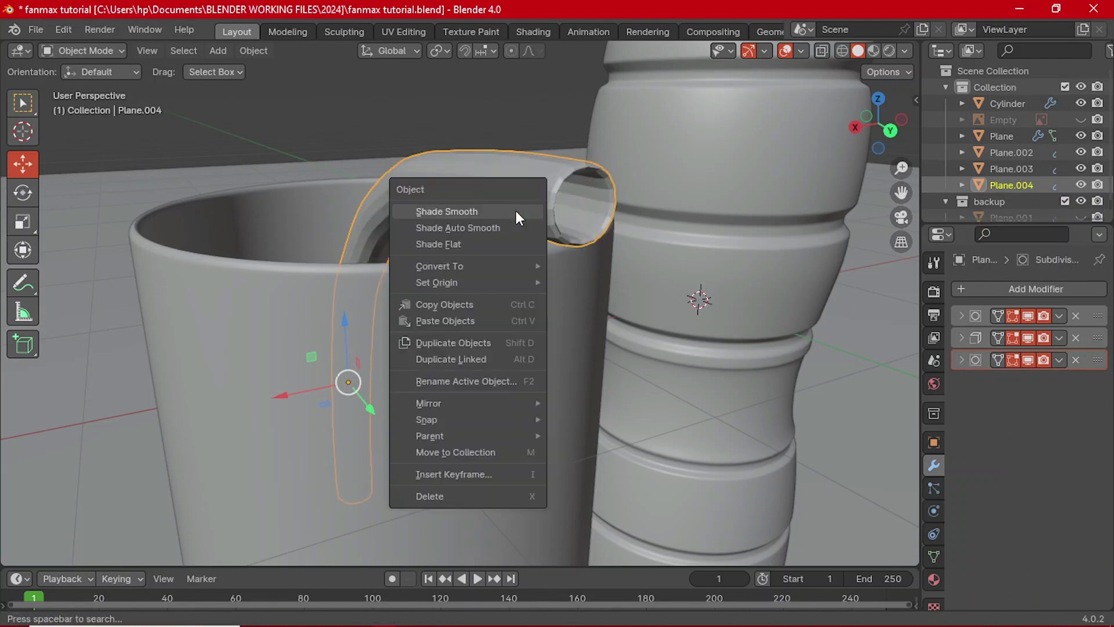
pyautogui.click(517, 211)
pyautogui.moveTo(515, 211); pyautogui.dragTo(667, 262, button='middle')
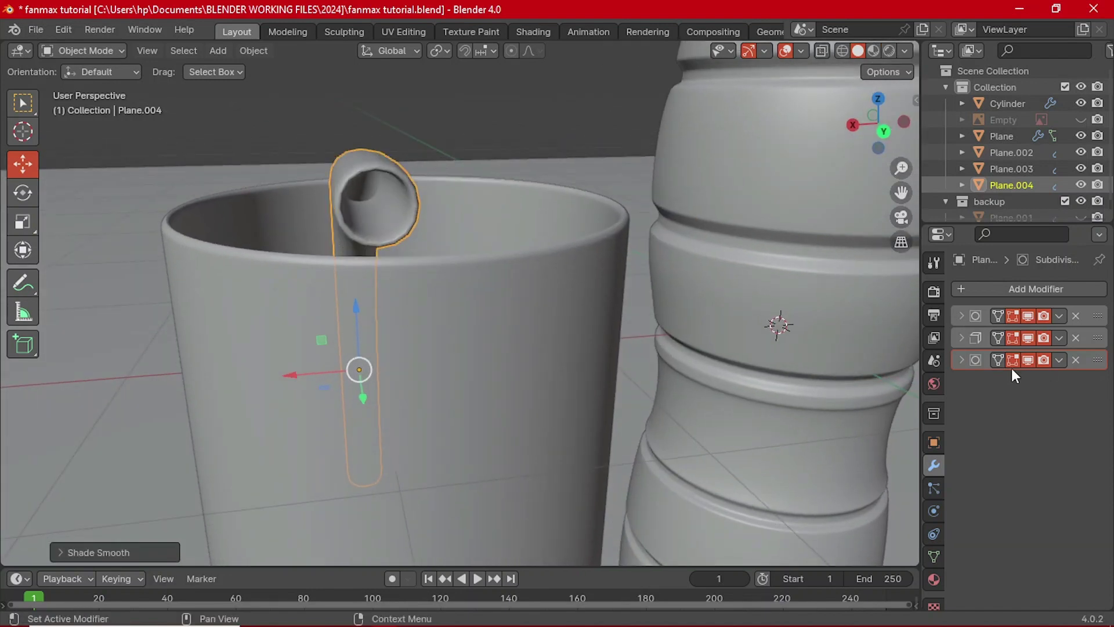
# - Set the straw's first Subdivision modifier Levels Viewport to 2
pyautogui.click(954, 360)
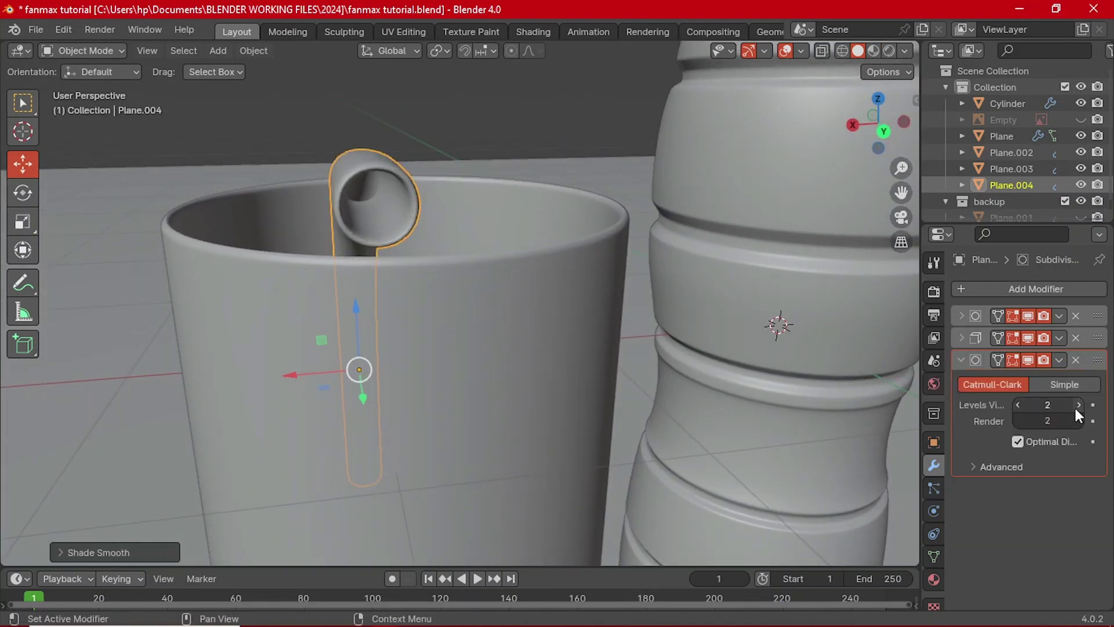
pyautogui.moveTo(812, 308); pyautogui.dragTo(586, 298, button='middle')
pyautogui.click(481, 203)
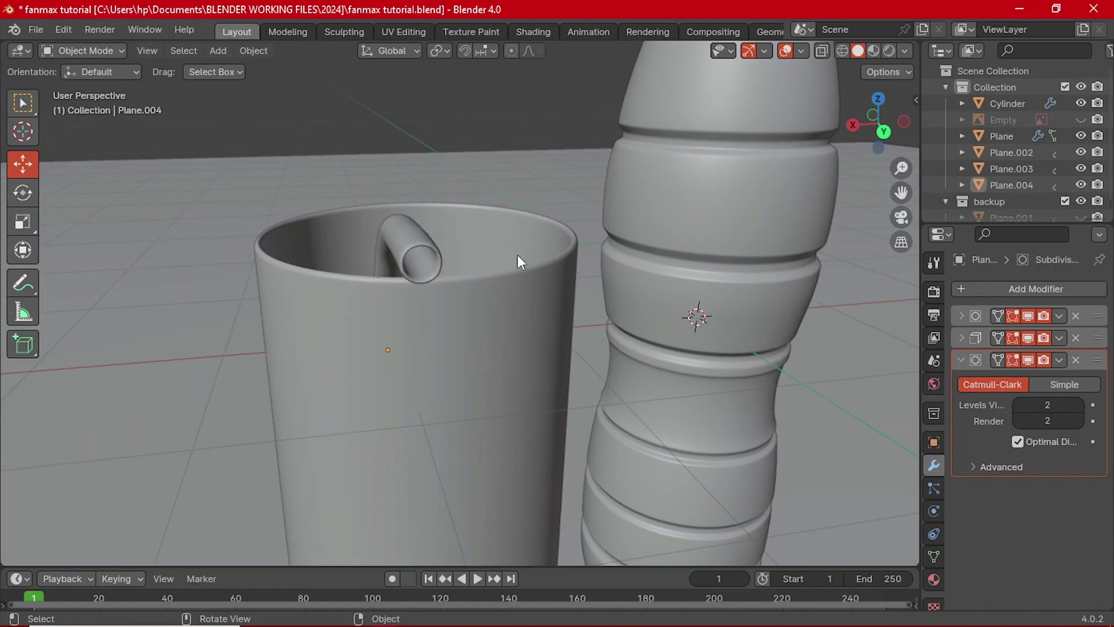
pyautogui.moveTo(520, 258); pyautogui.dragTo(563, 283, button='middle')
pyautogui.click(960, 315)
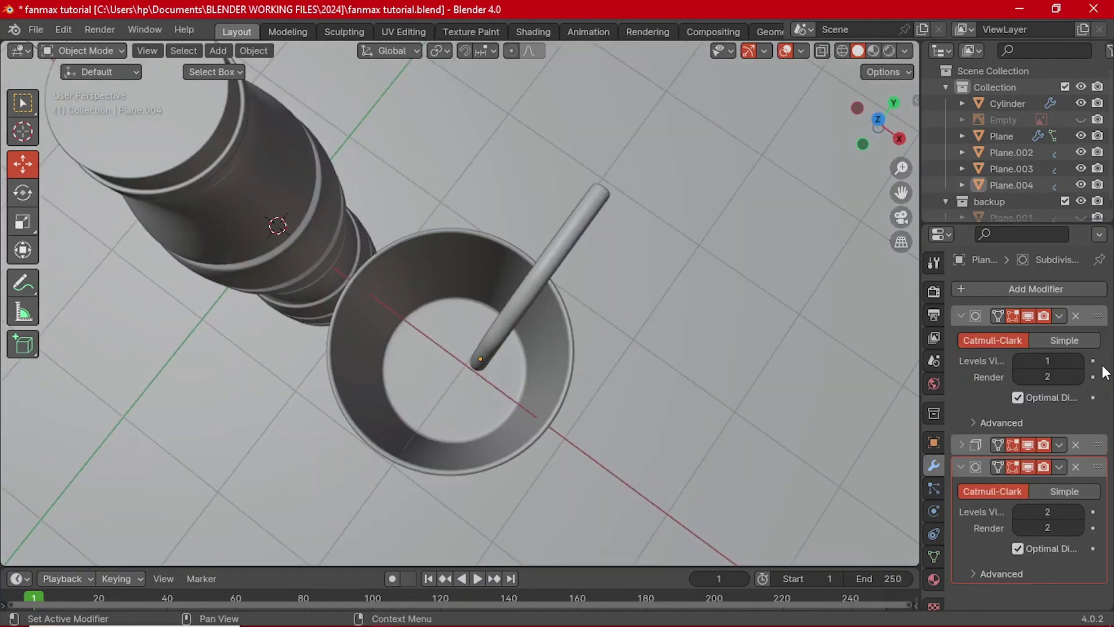
pyautogui.click(1079, 361)
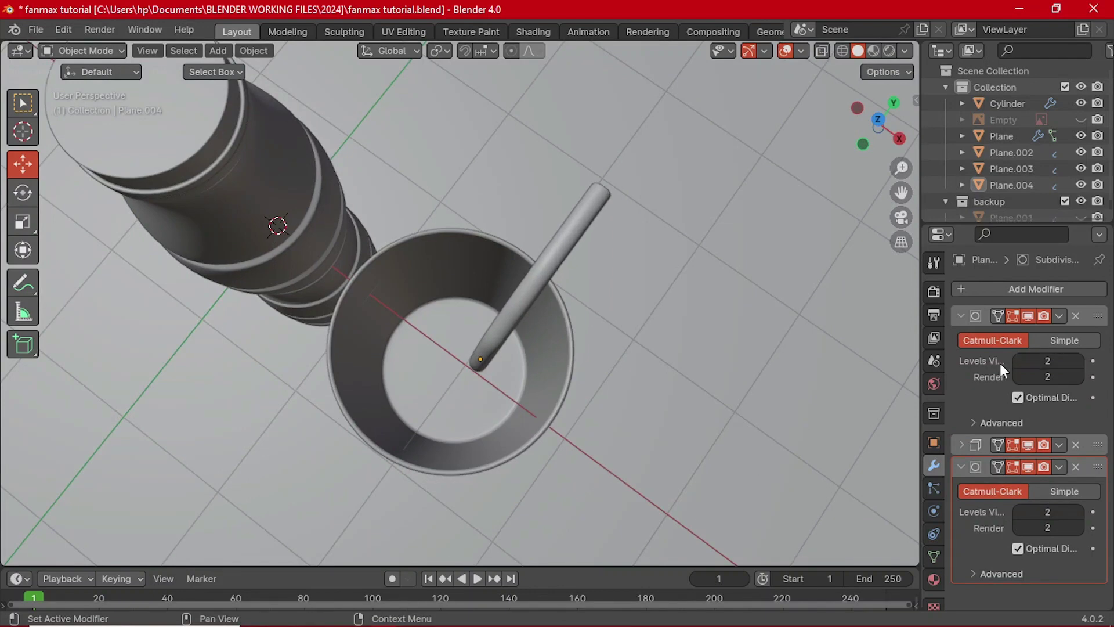
pyautogui.click(962, 316)
# - Slide the straw along Y toward the bottle so its hooked end passes the rim
pyautogui.moveTo(498, 342); pyautogui.dragTo(539, 265, button='middle')
pyautogui.click(539, 266)
pyautogui.moveTo(589, 296)
pyautogui.mouseDown(button='middle')
pyautogui.moveTo(523, 276)
pyautogui.moveTo(515, 256)
pyautogui.moveTo(586, 290)
pyautogui.mouseUp(button='middle')
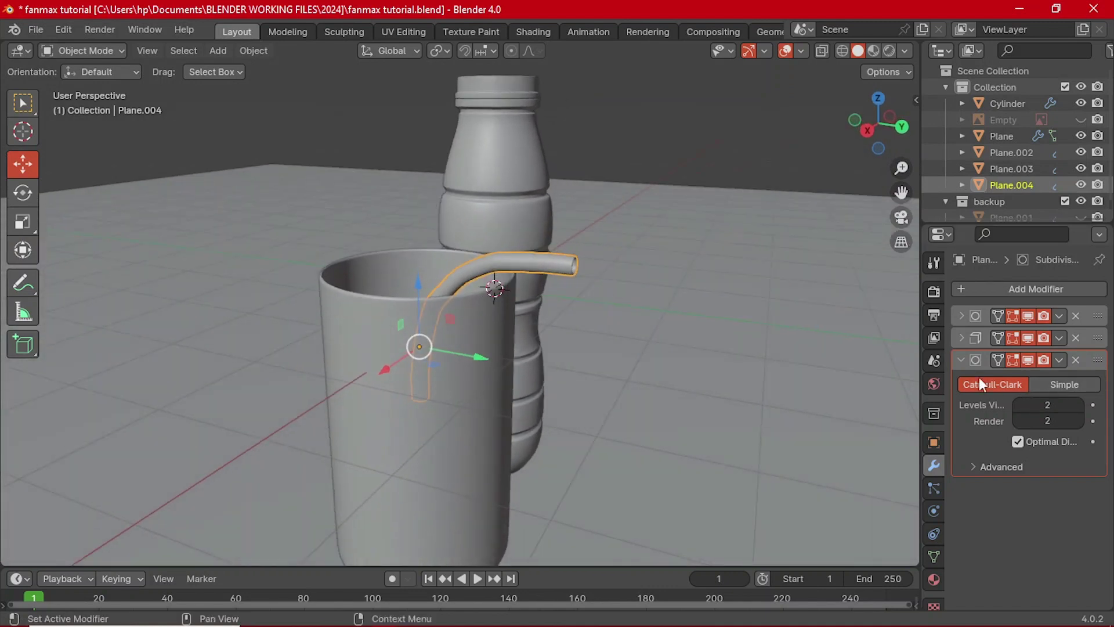
pyautogui.click(961, 360)
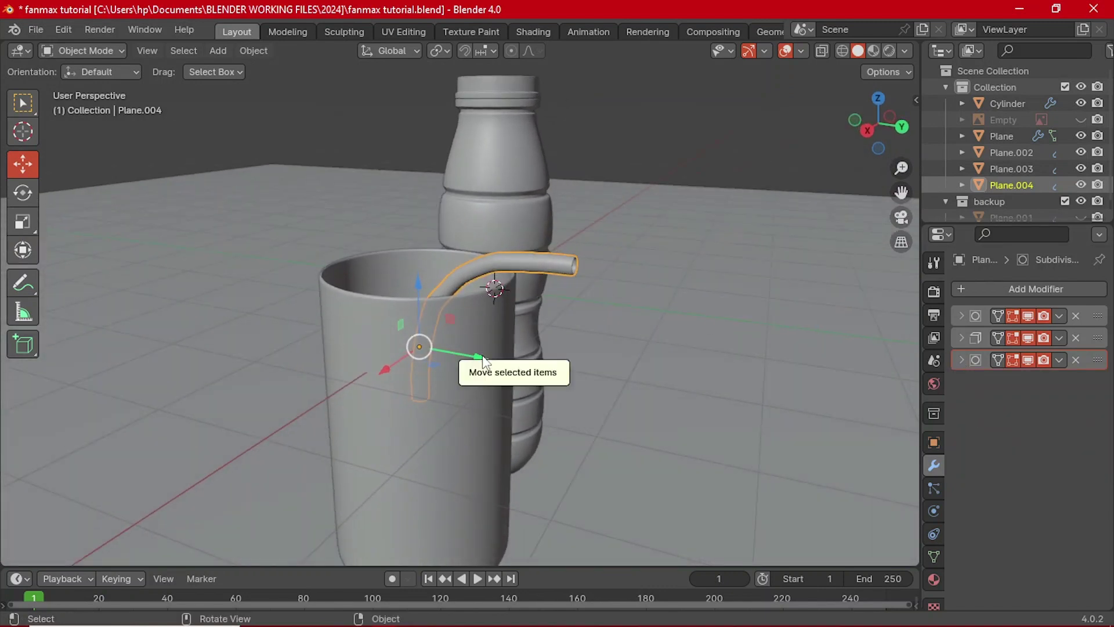
pyautogui.moveTo(485, 351); pyautogui.dragTo(548, 352)
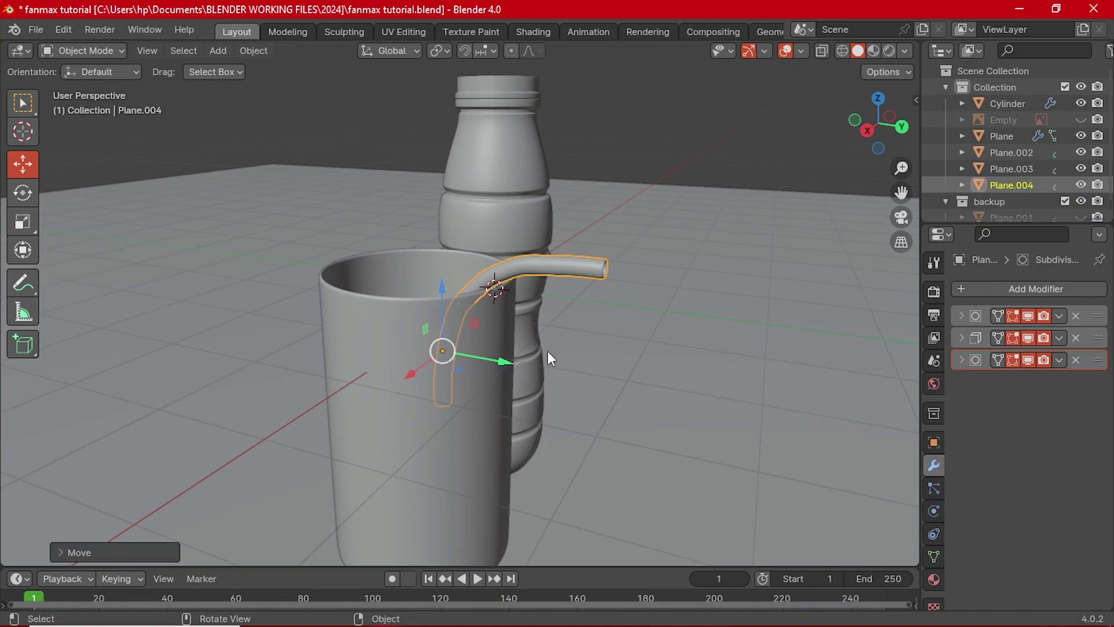
pyautogui.click(694, 125)
pyautogui.moveTo(694, 125); pyautogui.dragTo(581, 429, button='middle')
# - Select the cup's bottom face in Edit Mode
pyautogui.click(495, 398)
pyautogui.moveTo(450, 455); pyautogui.dragTo(682, 441, button='middle')
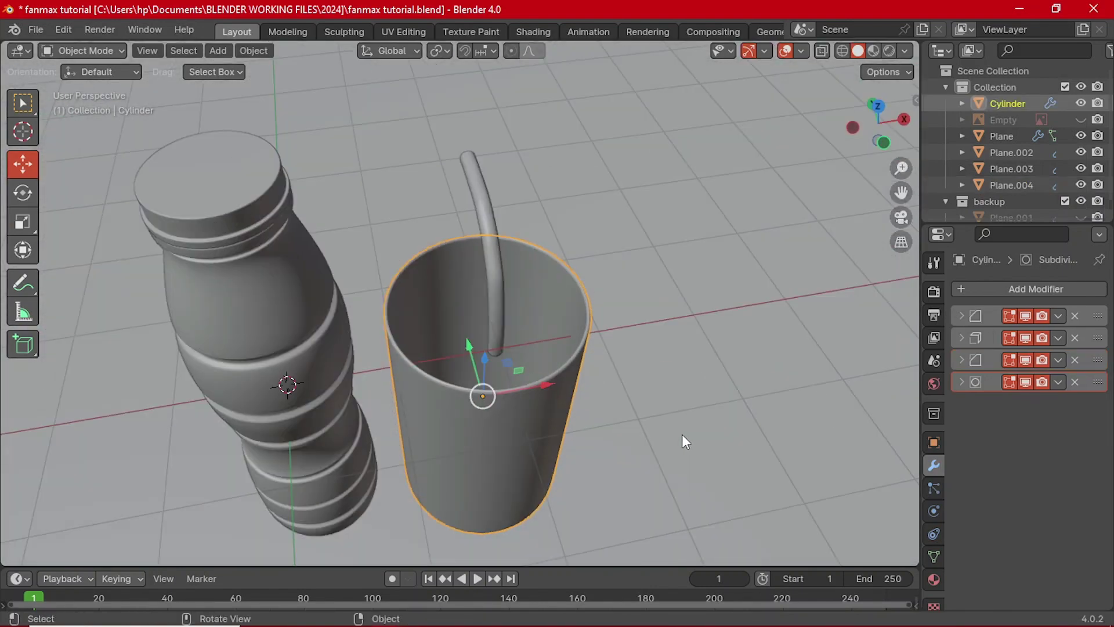
pyautogui.moveTo(487, 410); pyautogui.dragTo(494, 441, button='middle')
pyautogui.press('Tab')
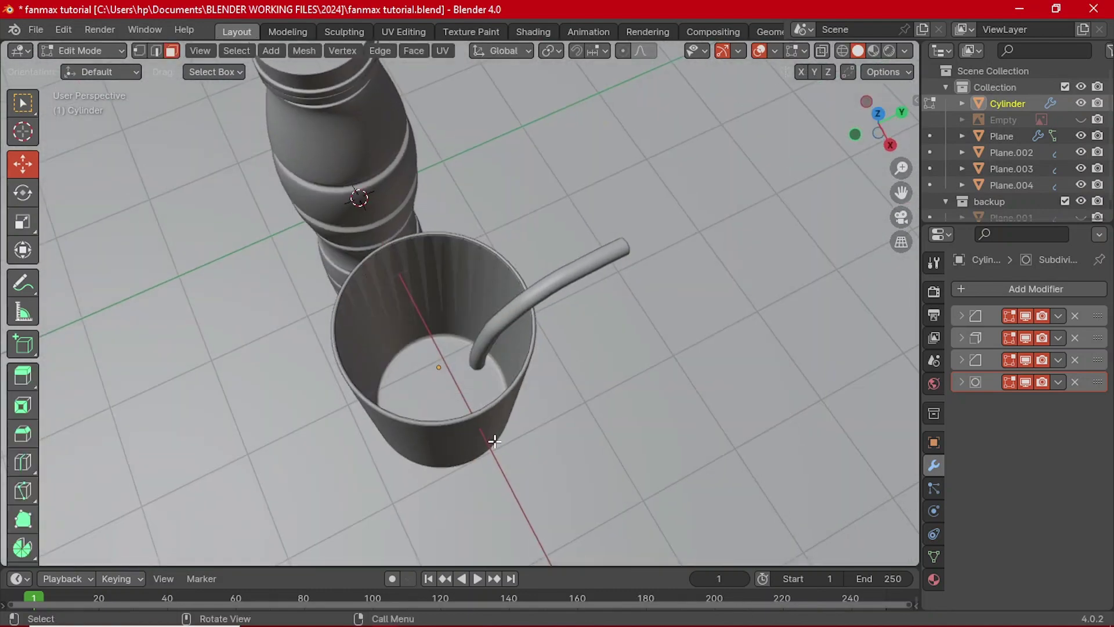
pyautogui.click(445, 398)
pyautogui.moveTo(470, 401); pyautogui.dragTo(489, 389, button='middle')
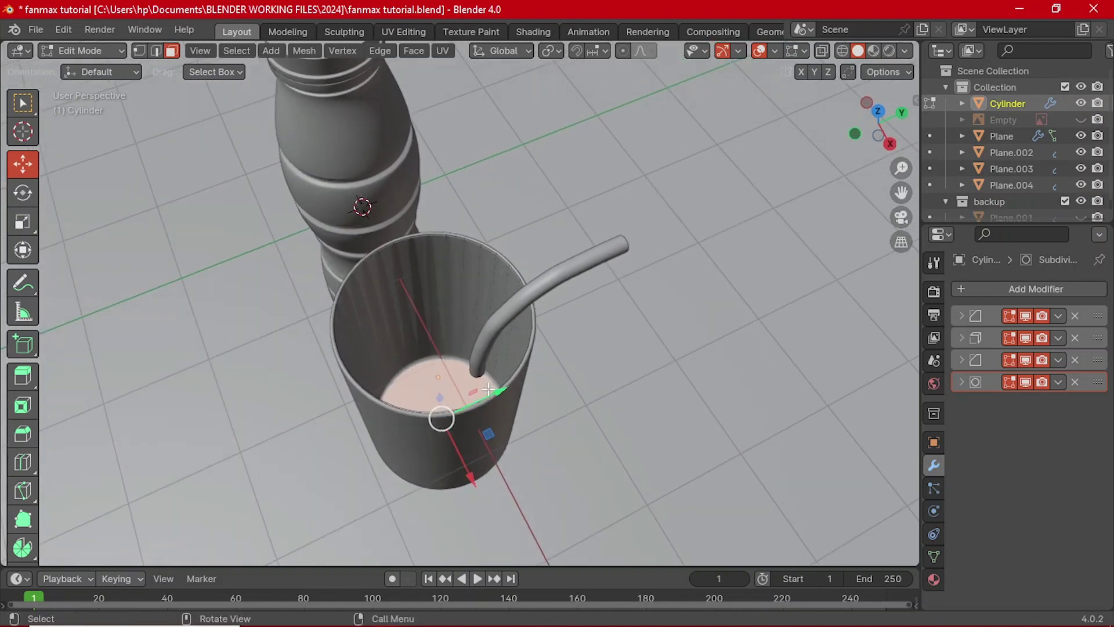
# - Duplicate the bottom face in place and separate it into its own object
pyautogui.hotkey('shift', 'd')
pyautogui.rightClick(487, 387)
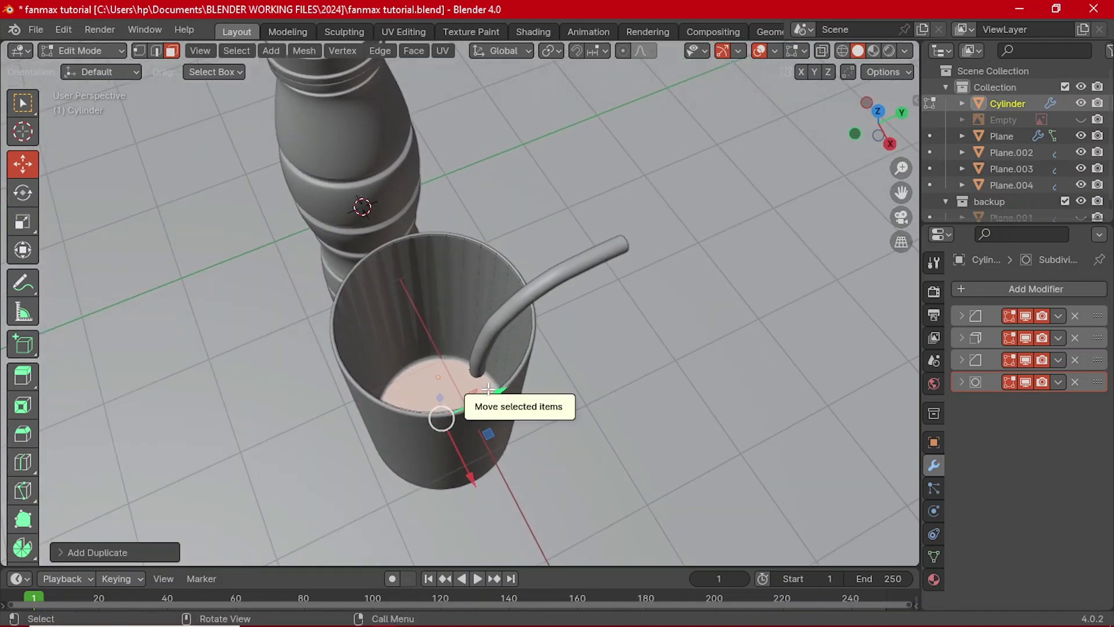
pyautogui.press('p')
pyautogui.click(487, 390)
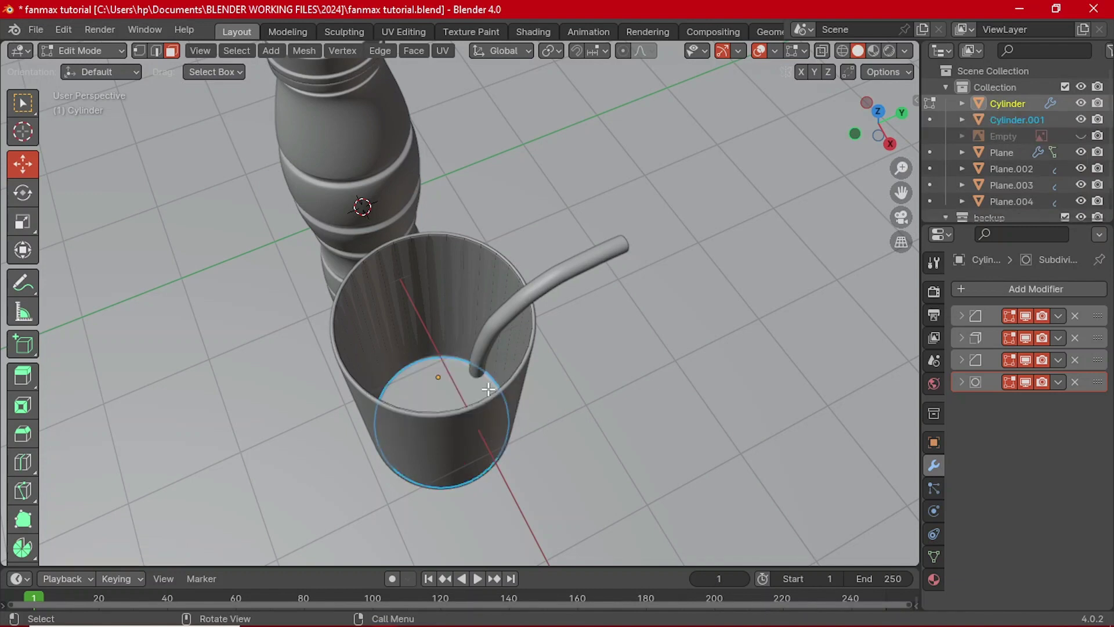
pyautogui.press('Tab')
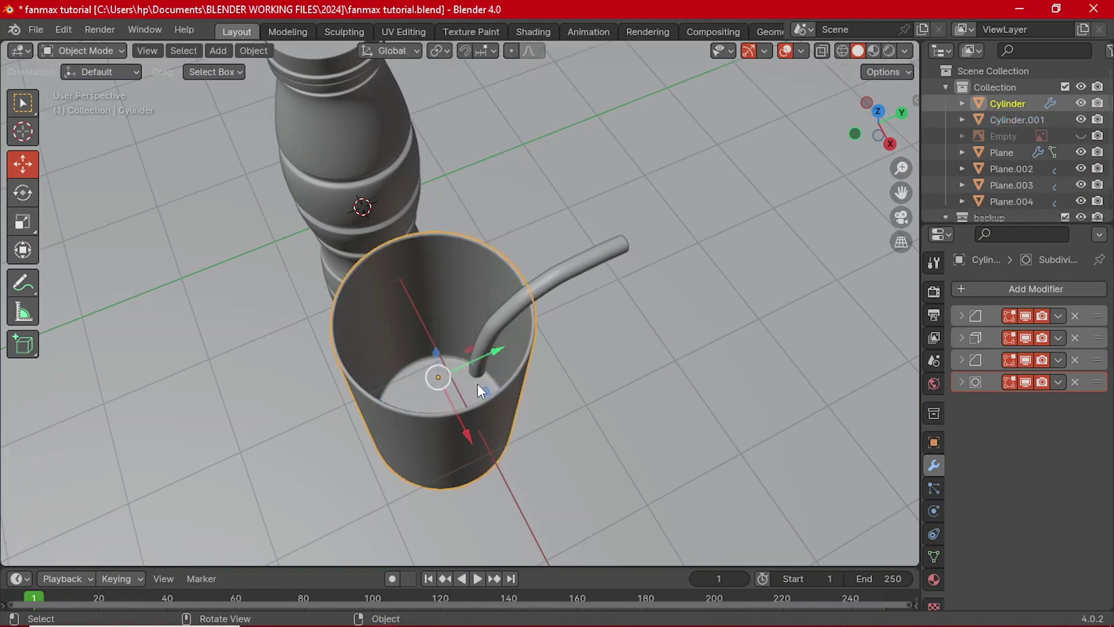
# - Select the new bottom disc Cylinder.001 in the scene
pyautogui.click(476, 377)
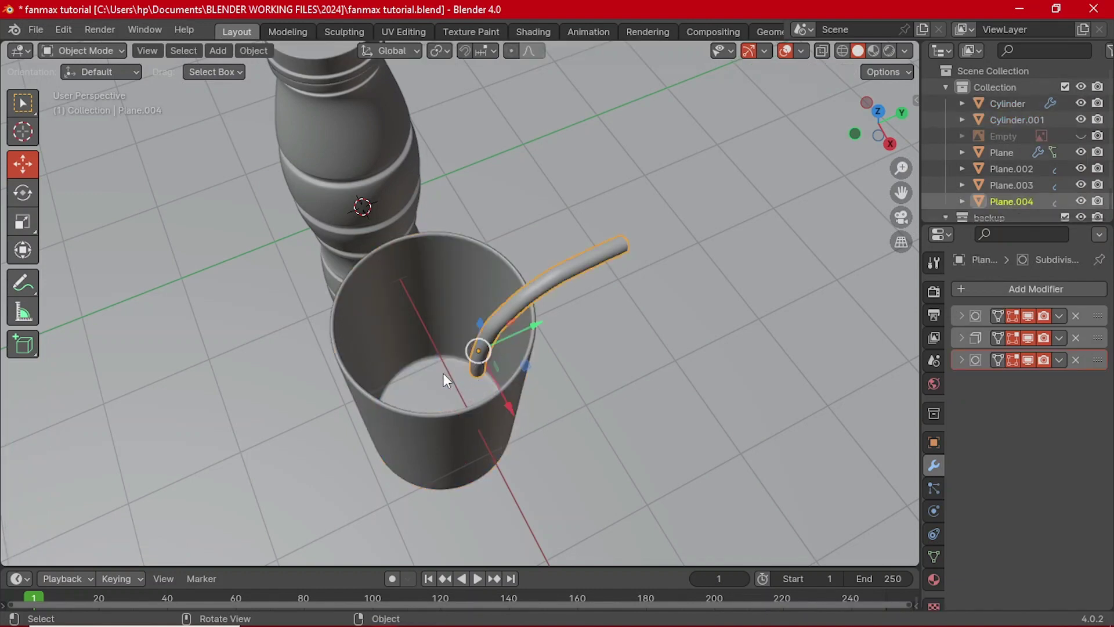
pyautogui.click(427, 381)
pyautogui.moveTo(409, 377); pyautogui.dragTo(441, 426, button='middle')
pyautogui.click(469, 425)
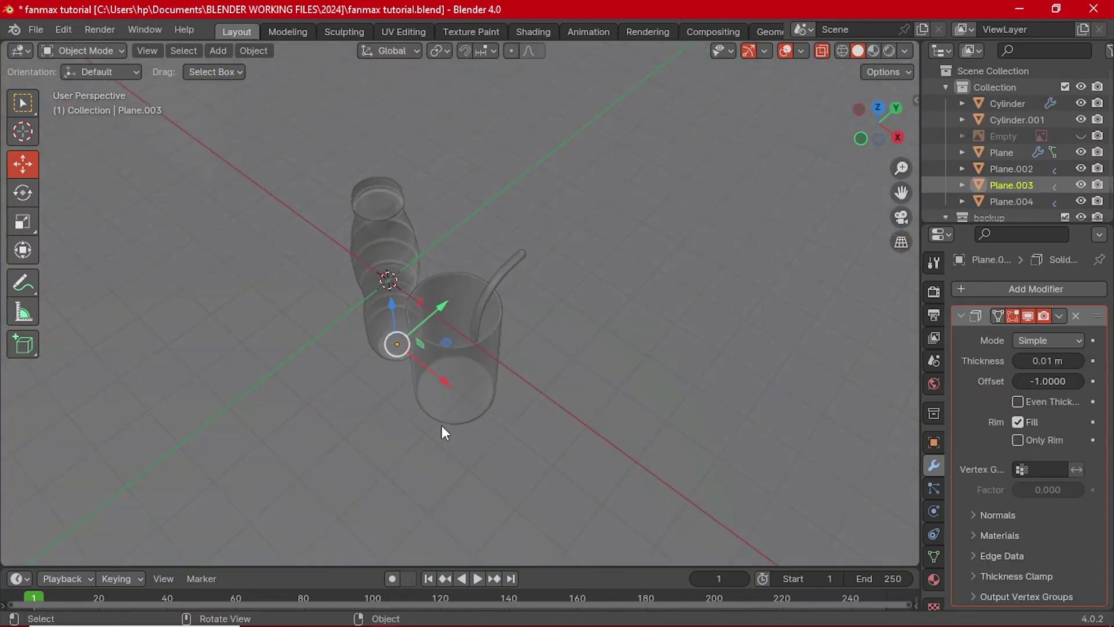
pyautogui.click(471, 385)
pyautogui.click(465, 392)
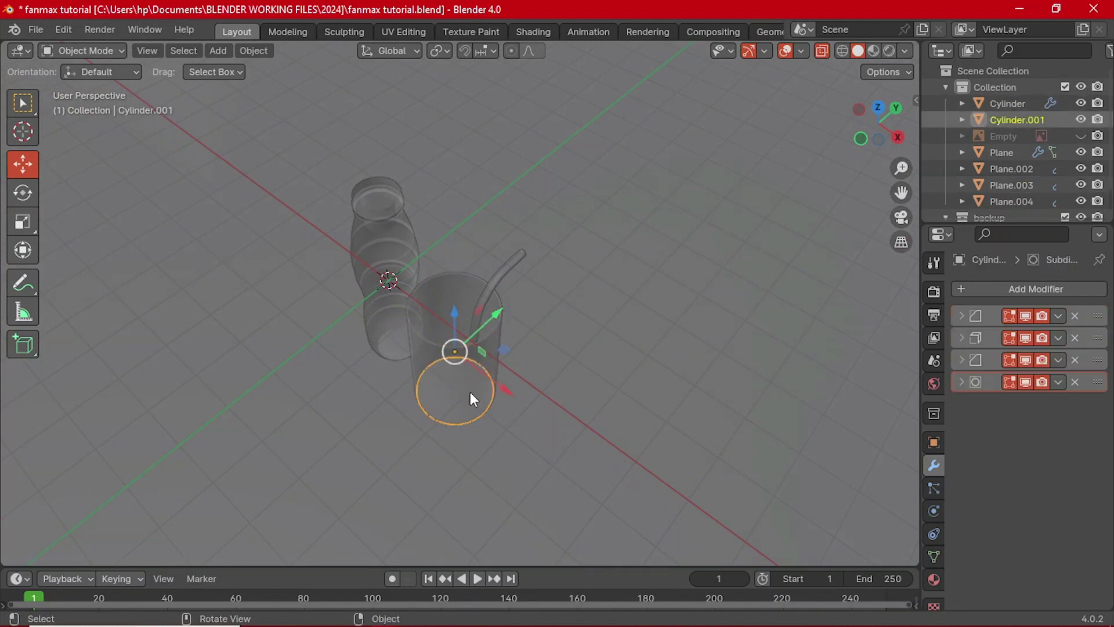
# - Select Cylinder.001's face in Edit Mode and isolate it in front orthographic local view
pyautogui.press('Tab')
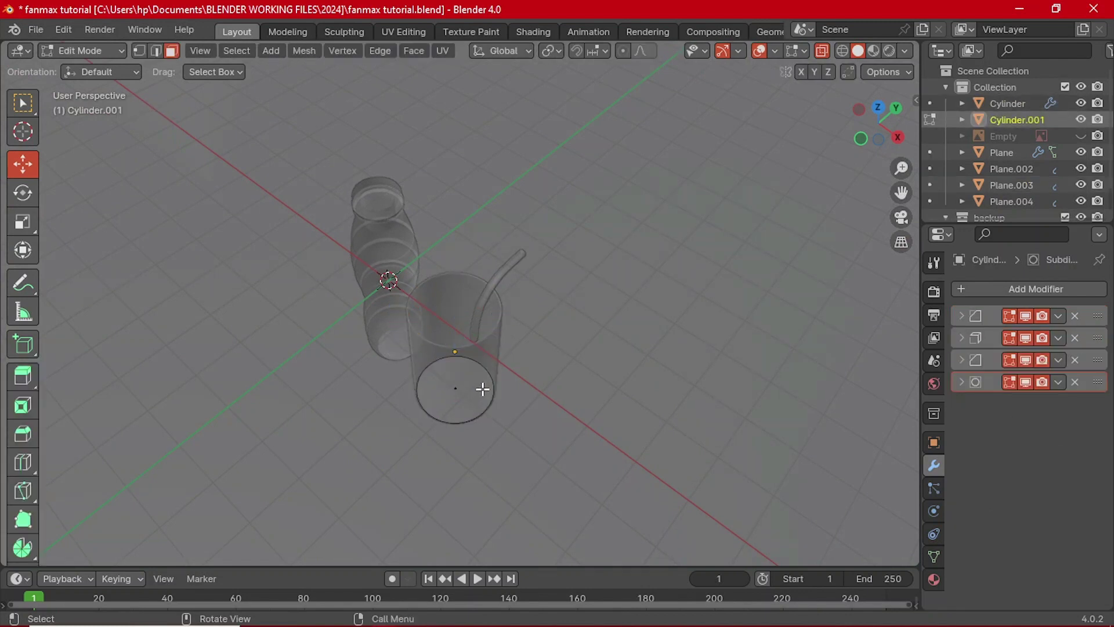
pyautogui.click(480, 400)
pyautogui.hotkey('alt', 'z')
pyautogui.moveTo(481, 400); pyautogui.dragTo(524, 418, button='middle')
pyautogui.scroll(2, 527, 417)
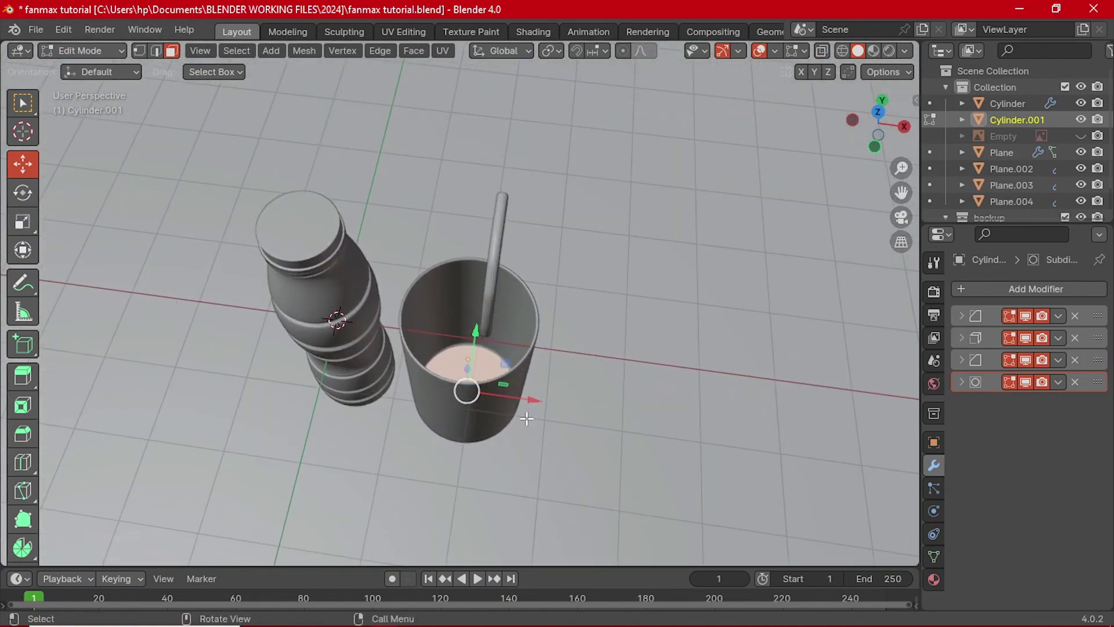
pyautogui.press('`')
pyautogui.click(482, 382)
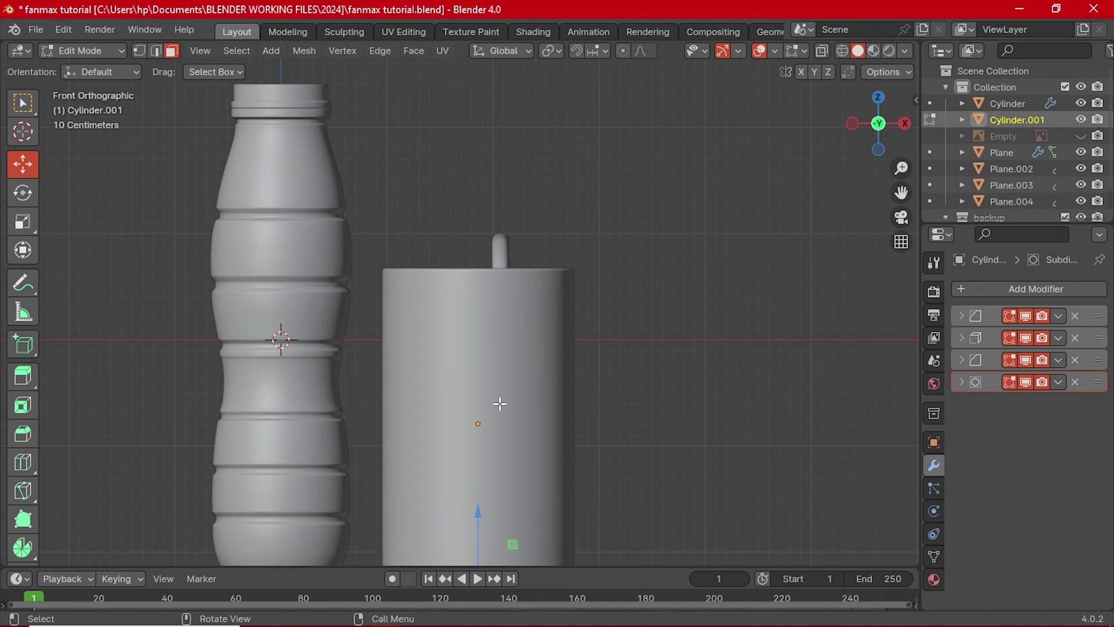
pyautogui.press('KP_Divide')
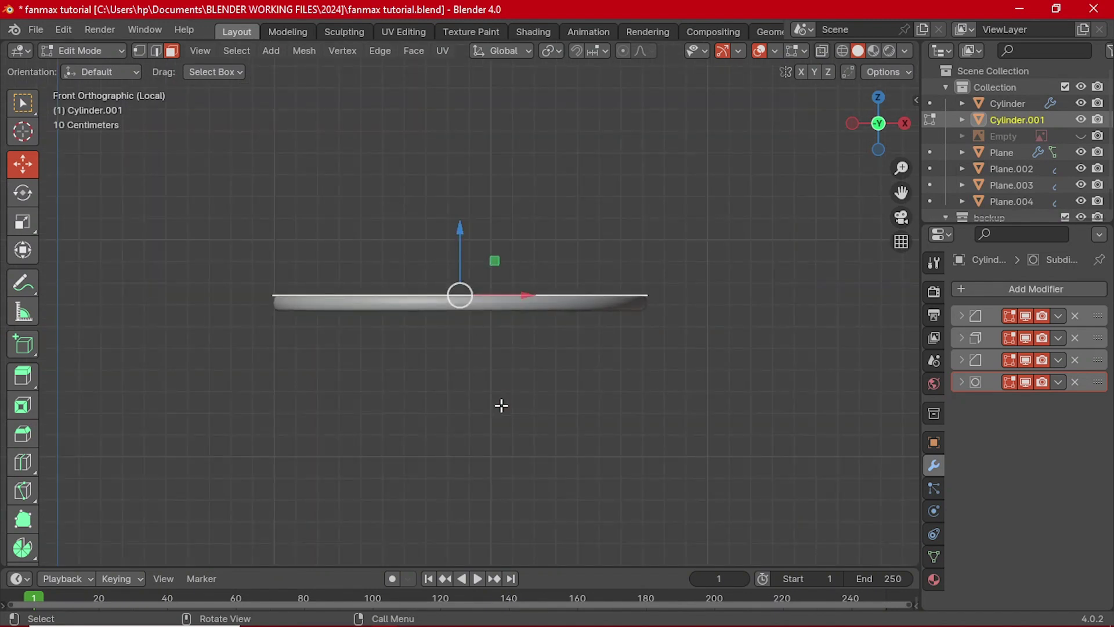
pyautogui.scroll(-4, 515, 372)
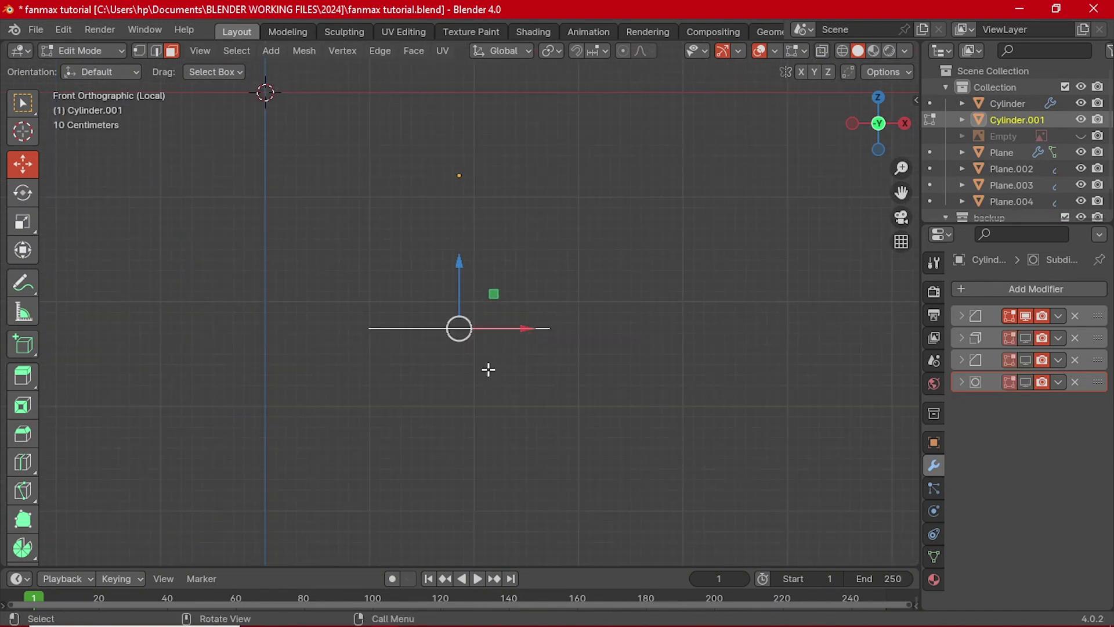
# - Extrude the selected face upward along its normal
pyautogui.press('g')
pyautogui.press('z')
pyautogui.press('z')
pyautogui.press('z')
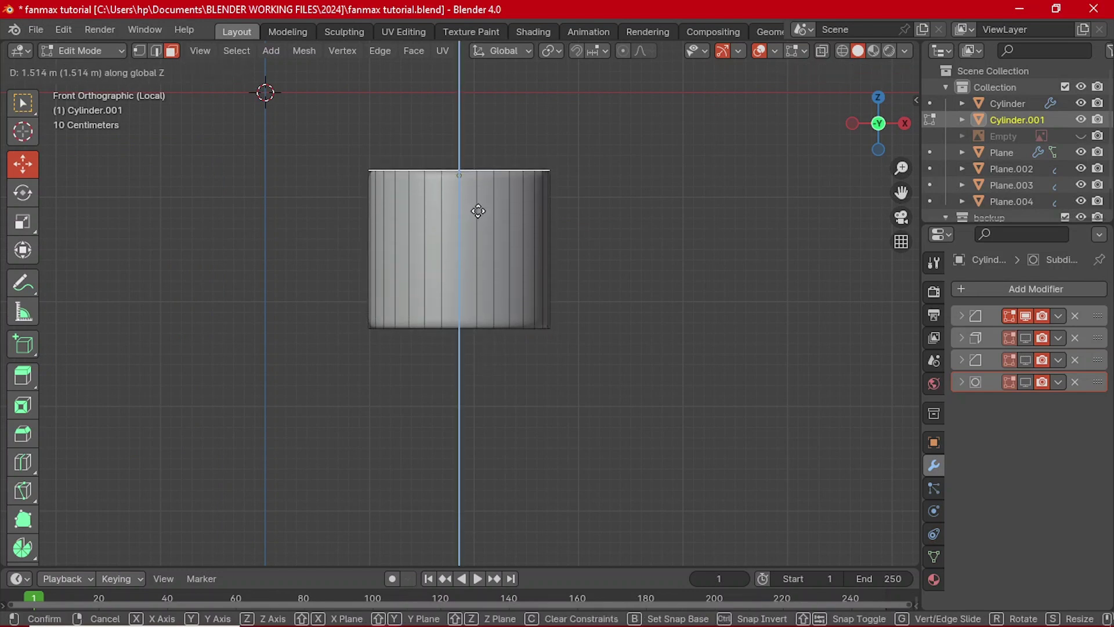
pyautogui.click(478, 212)
pyautogui.moveTo(478, 212); pyautogui.dragTo(481, 250, button='middle')
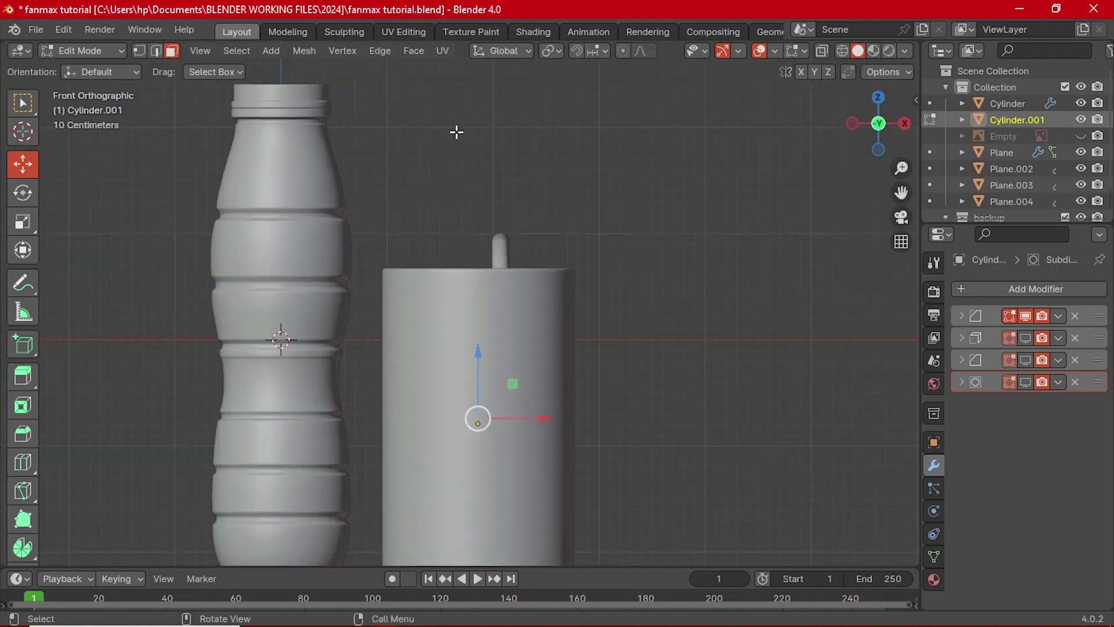
# - With X-ray on, raise the edge loop about 0.30 m and exit local view
pyautogui.hotkey('alt', 'z')
pyautogui.scroll(1, 456, 428)
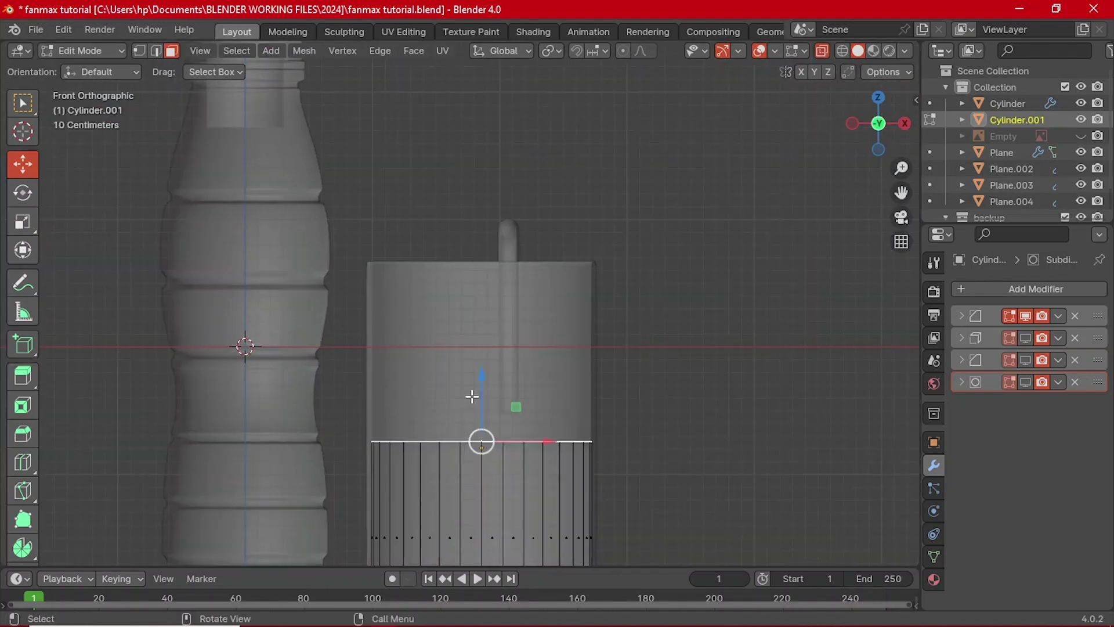
pyautogui.moveTo(481, 399); pyautogui.dragTo(488, 347)
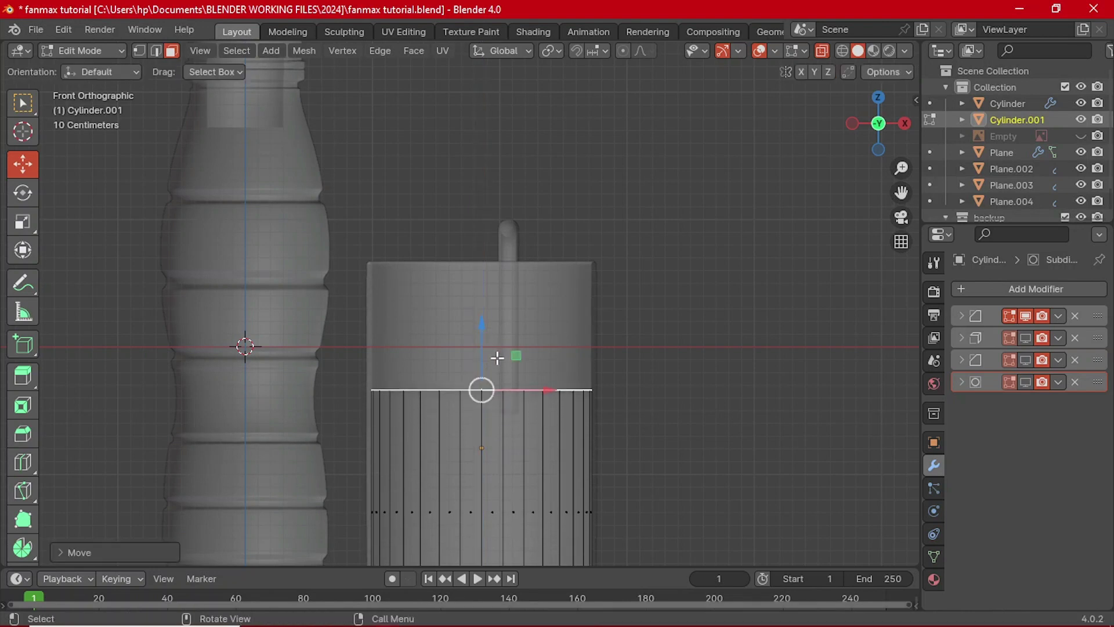
pyautogui.scroll(-1, 497, 372)
pyautogui.press('KP_Divide')
# - Inset the cylinder's top face twice to make the first two rings
pyautogui.moveTo(539, 303); pyautogui.dragTo(499, 385, button='middle')
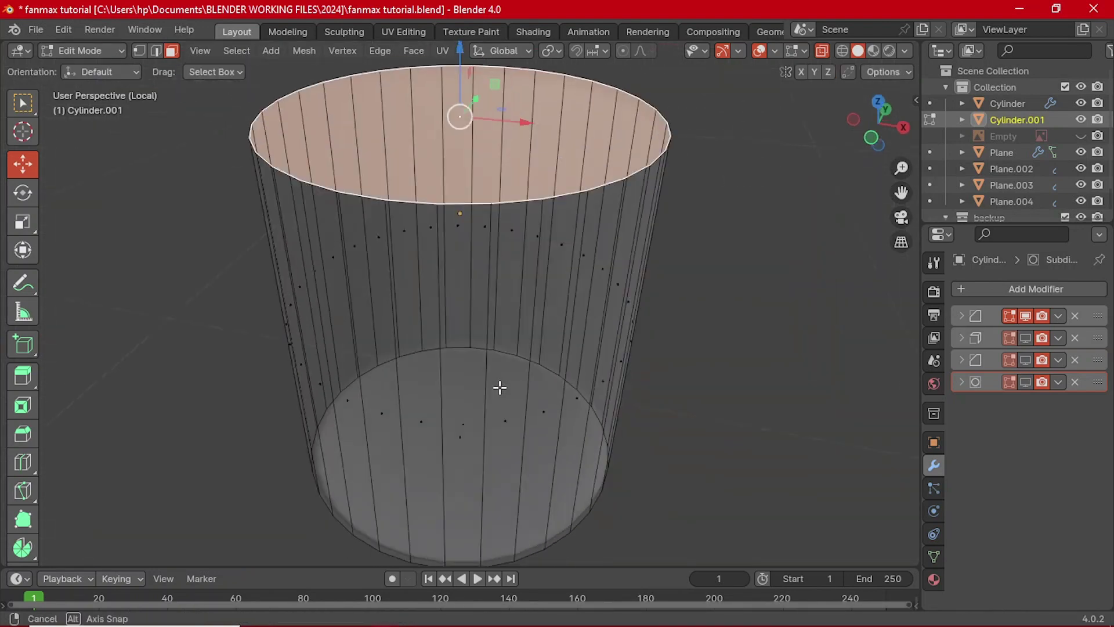
pyautogui.scroll(-2, 539, 318)
pyautogui.keyDown('shift'); pyautogui.moveTo(486, 253); pyautogui.dragTo(478, 339, button='middle'); pyautogui.keyUp('shift')
pyautogui.hotkey('alt', 'z')
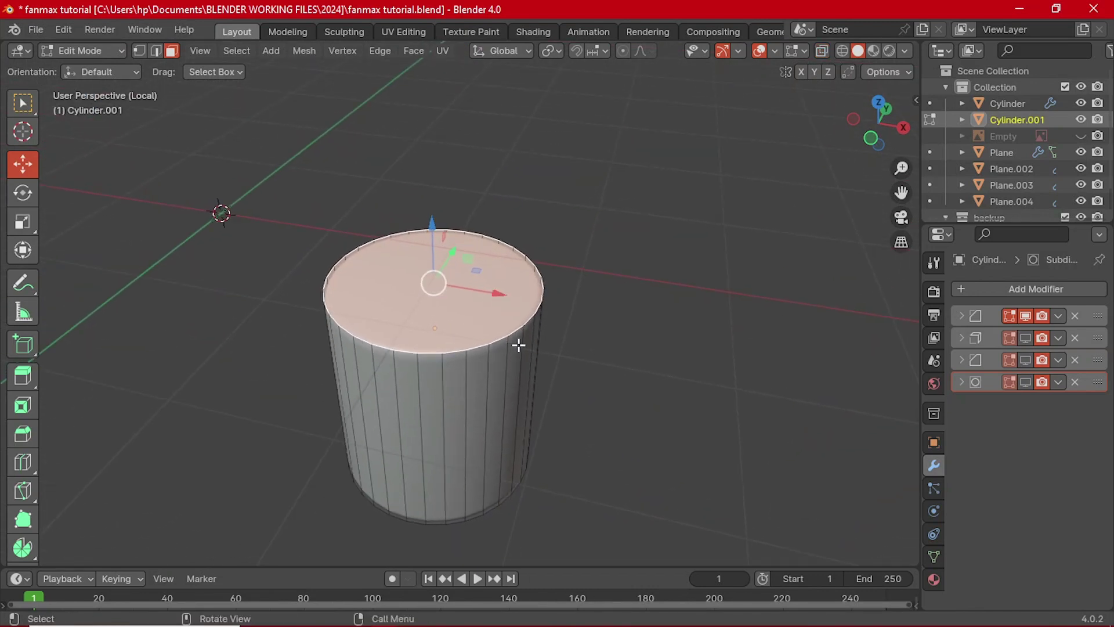
pyautogui.press('i')
pyautogui.click(513, 325)
pyautogui.press('i')
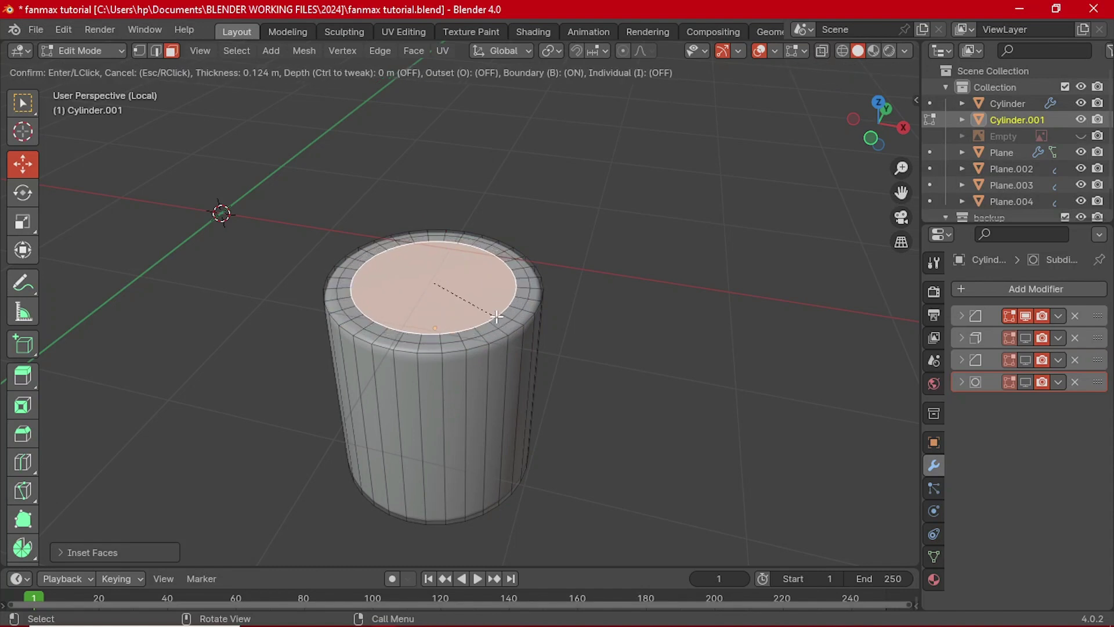
pyautogui.click(496, 316)
# - Add four tighter inset rings down to a small centre face, then return to Object Mode
pyautogui.press('i')
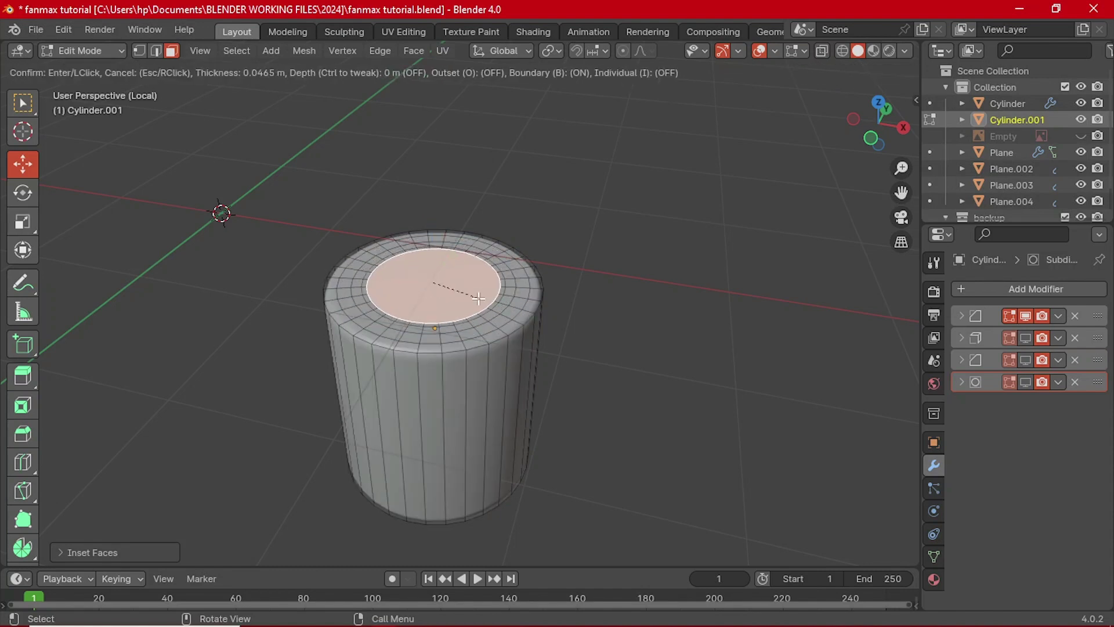
pyautogui.click(454, 281)
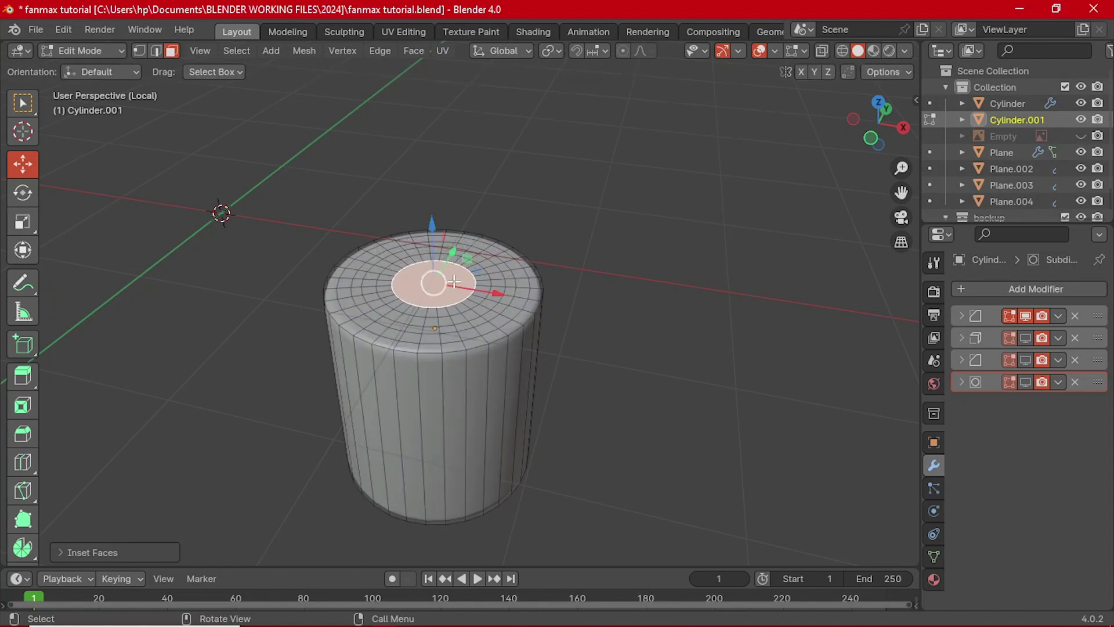
pyautogui.press('i')
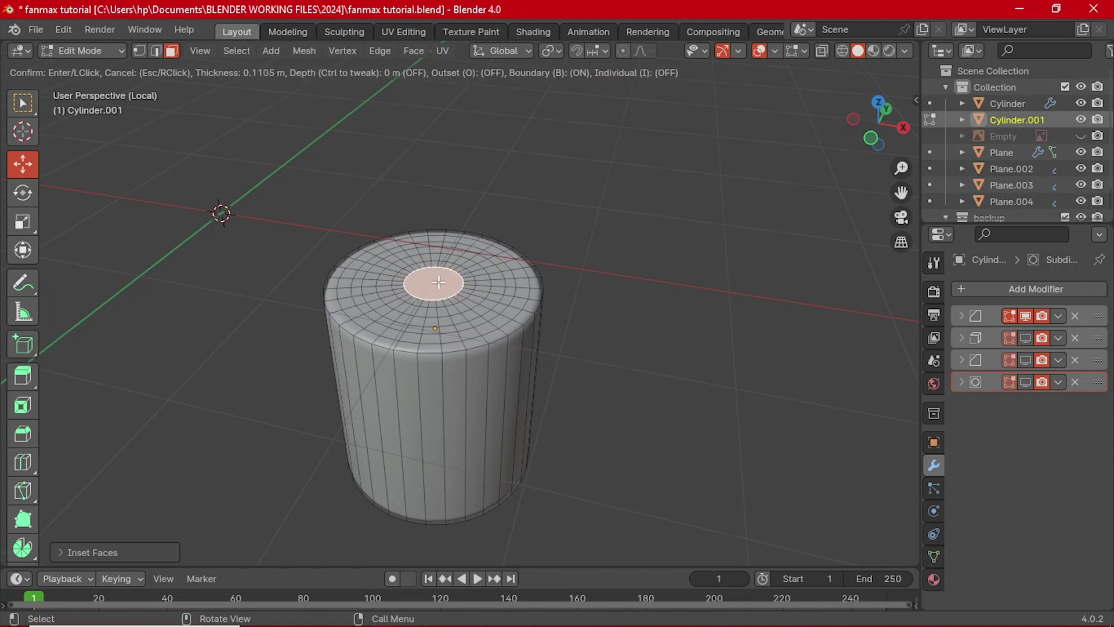
pyautogui.click(445, 290)
pyautogui.press('i')
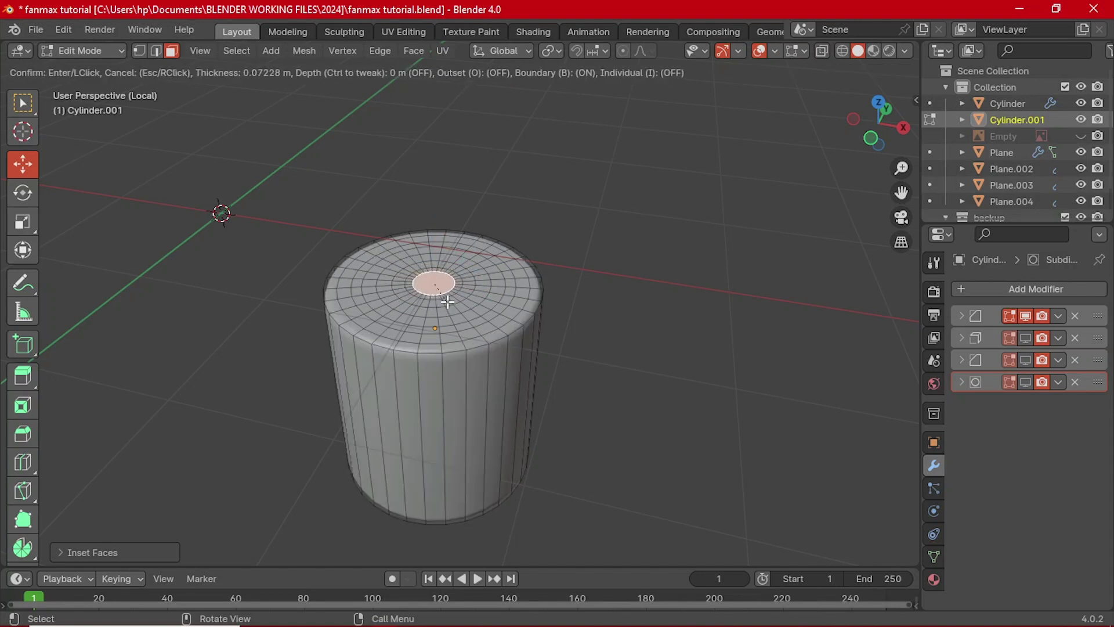
pyautogui.click(446, 297)
pyautogui.press('i')
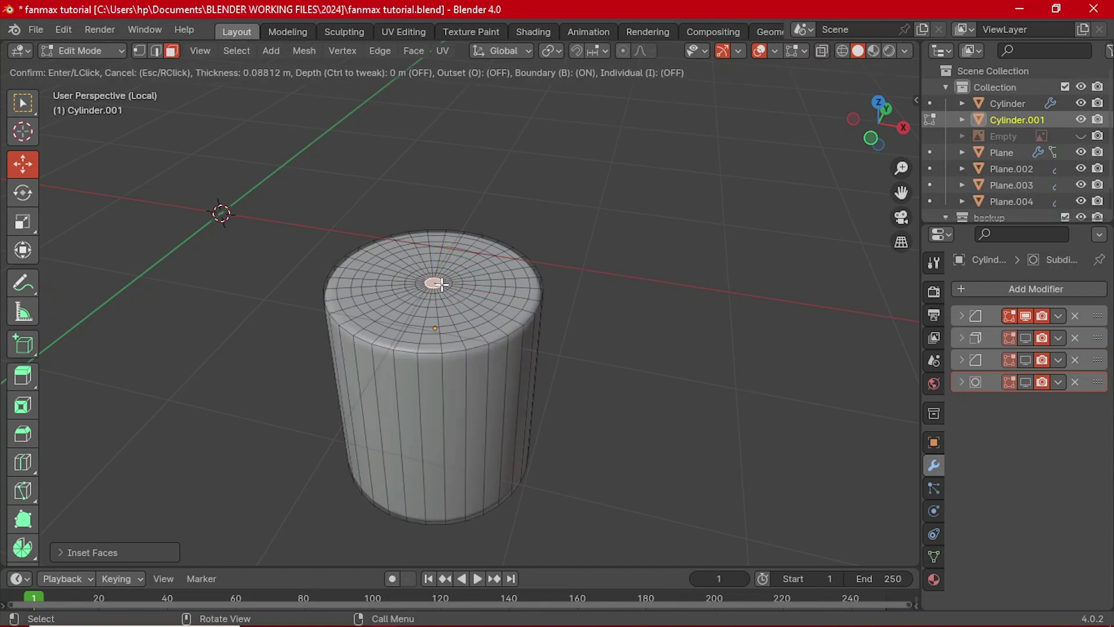
pyautogui.click(445, 290)
pyautogui.press('Tab')
pyautogui.moveTo(399, 356); pyautogui.dragTo(435, 346, button='middle')
pyautogui.scroll(2, 435, 346)
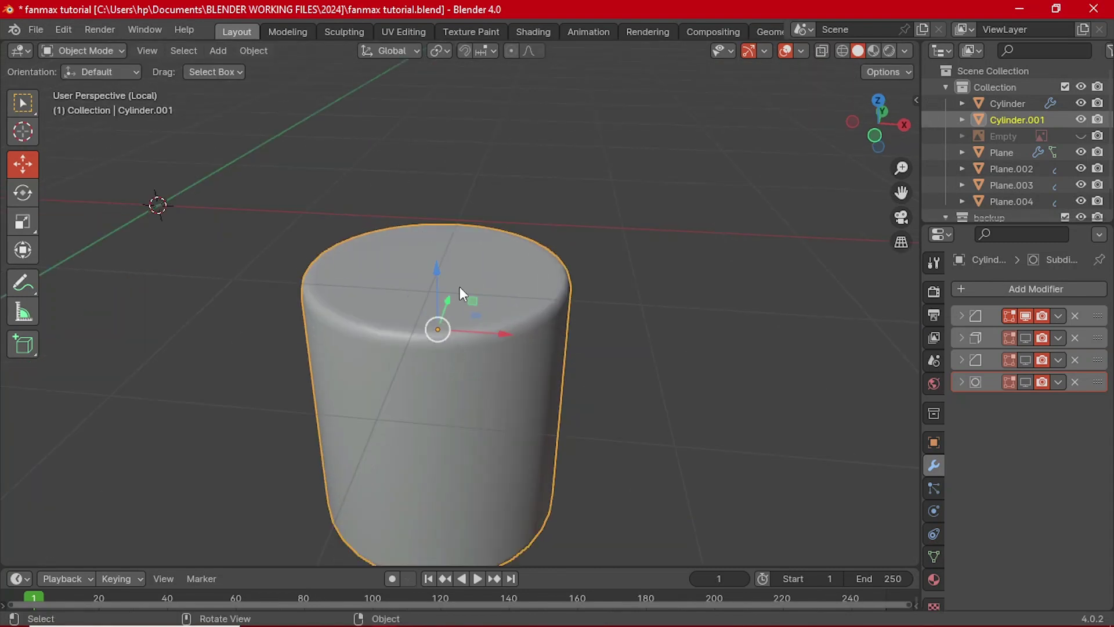
# - Delete the Subdivision, third and Solidify modifiers from the cylinder's stack
pyautogui.click(1075, 380)
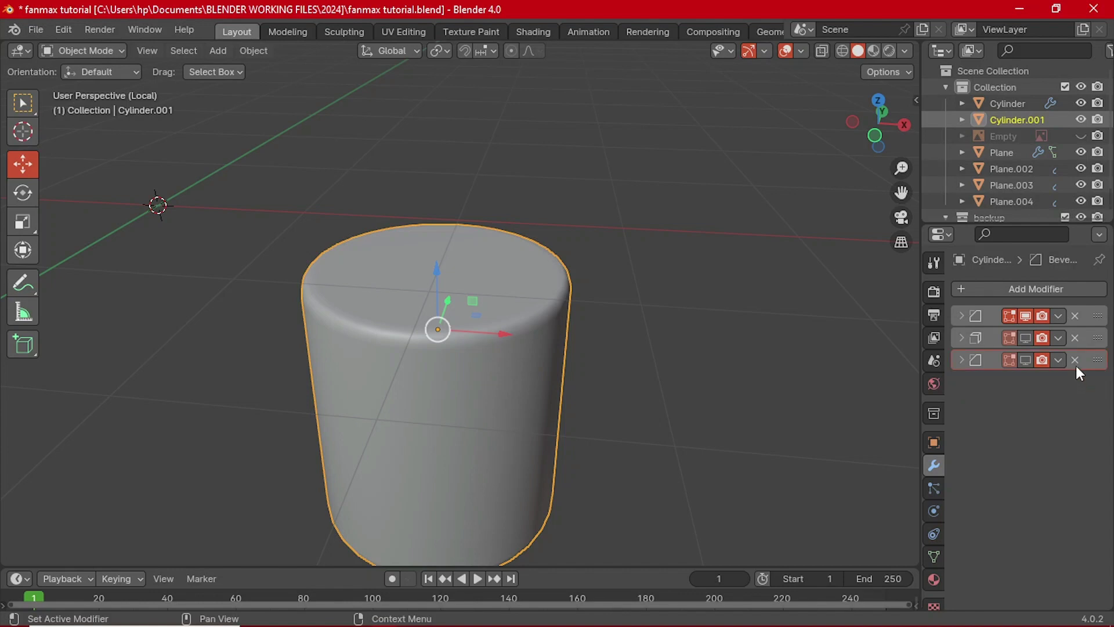
pyautogui.click(1076, 363)
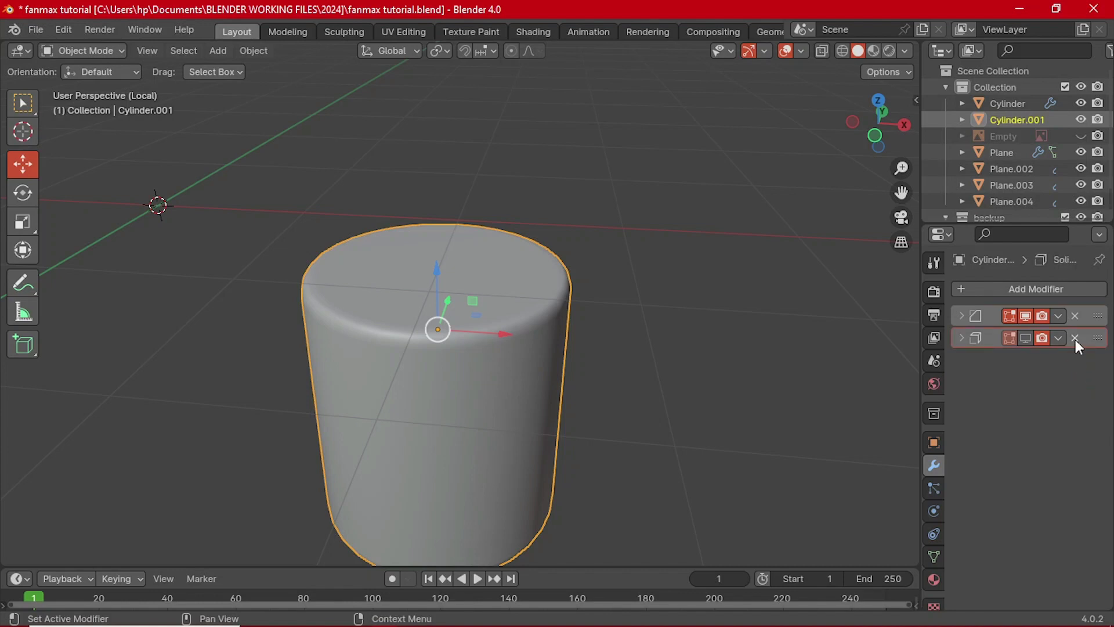
pyautogui.click(1074, 338)
# - Set the Bevel Amount to 0.02 m and apply the Bevel modifier to the mesh
pyautogui.click(967, 318)
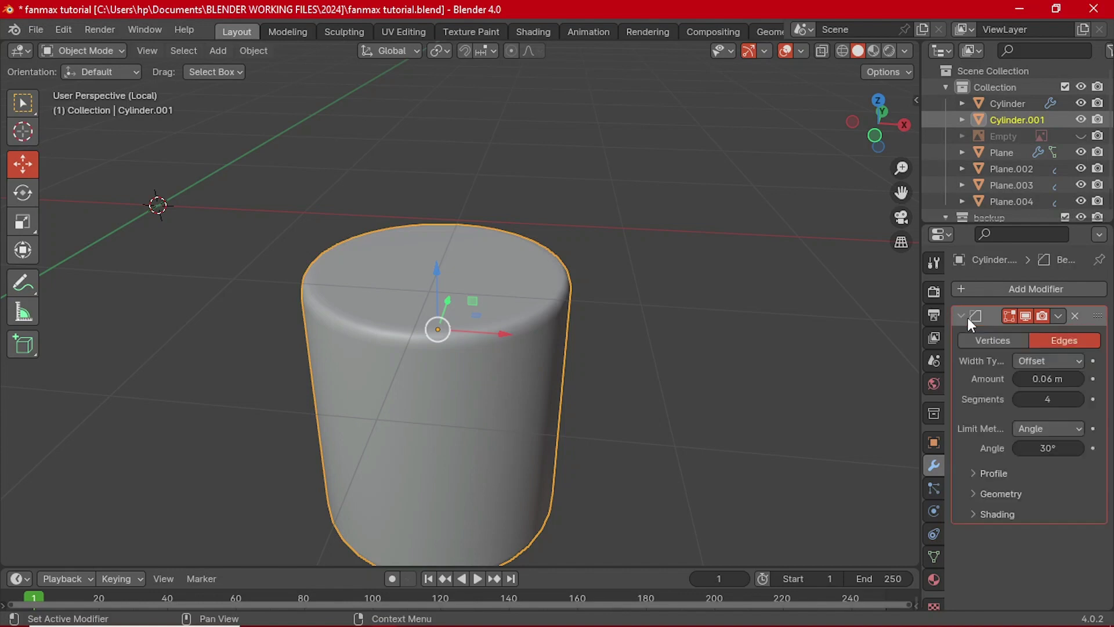
pyautogui.click(1017, 379)
pyautogui.click(1017, 379)
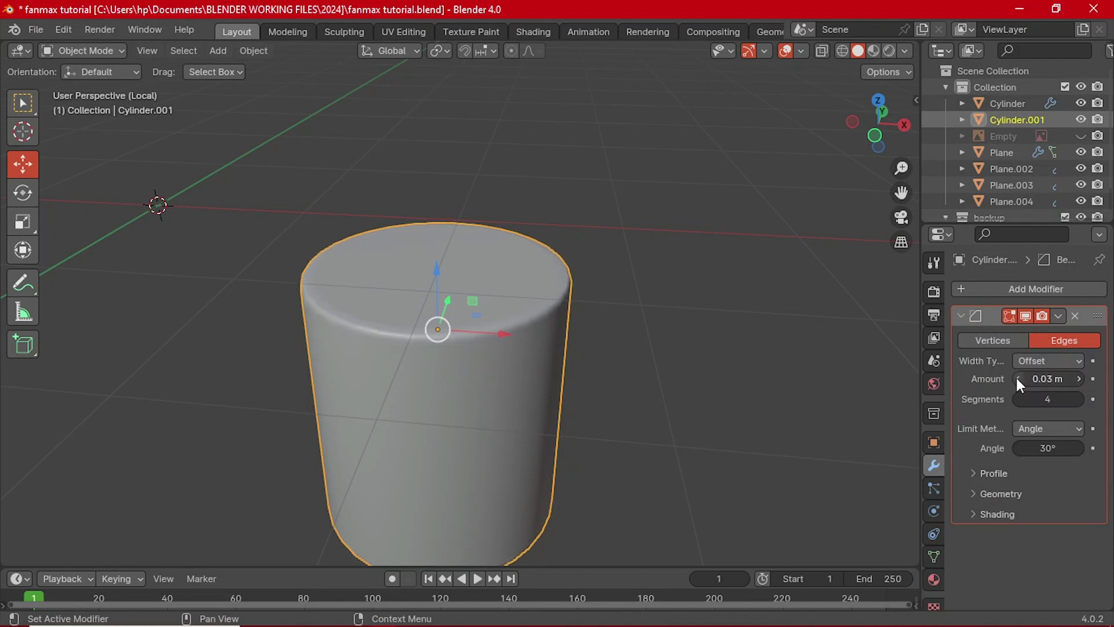
pyautogui.click(1017, 378)
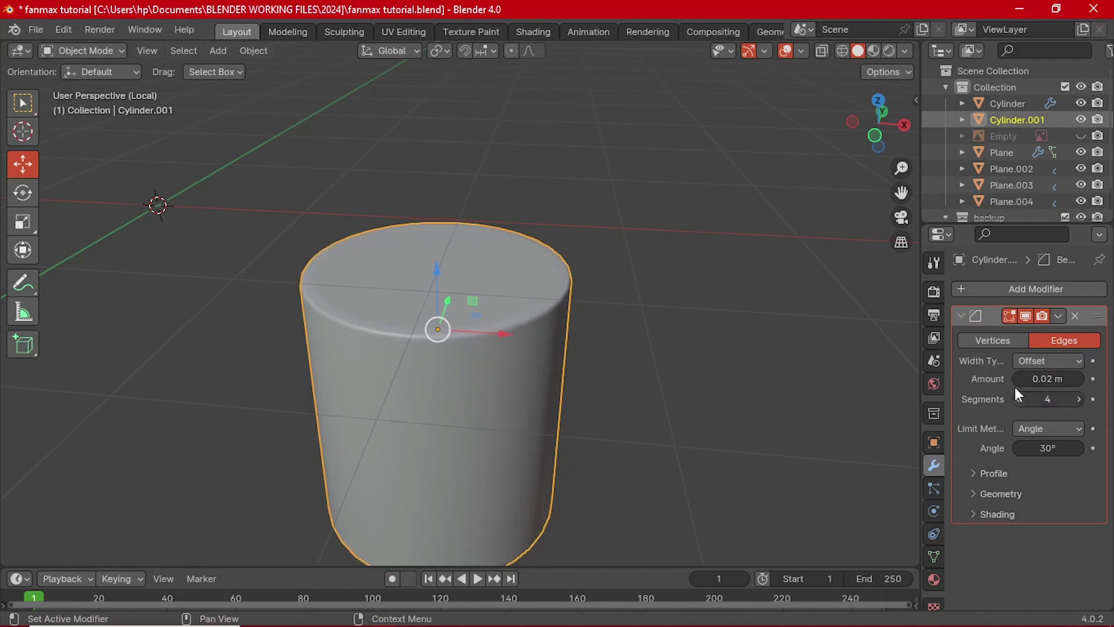
pyautogui.click(961, 316)
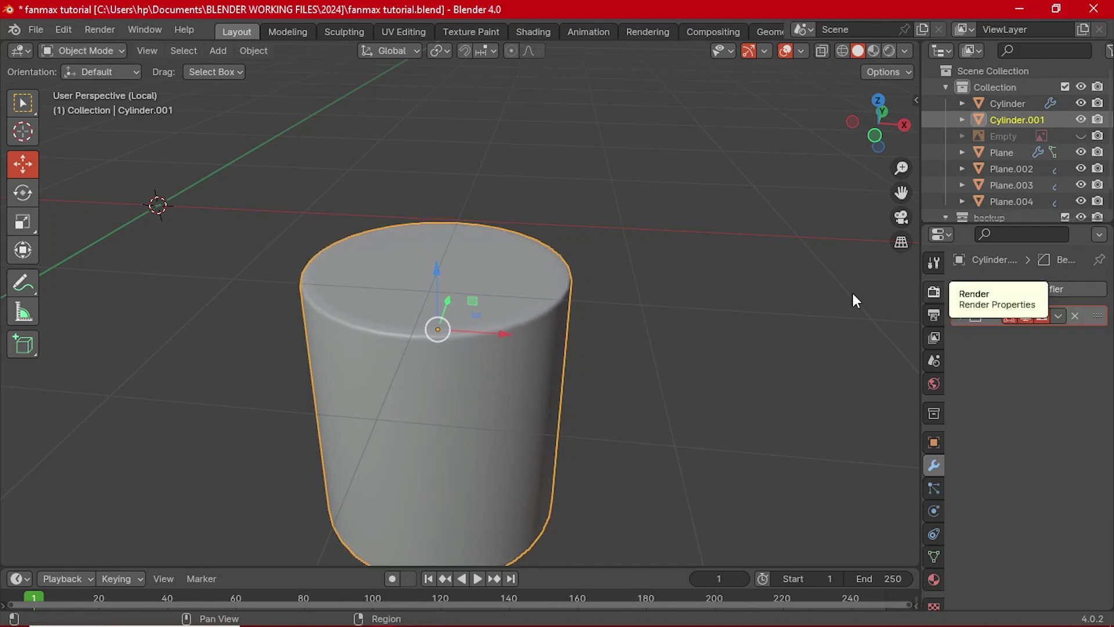
pyautogui.press('Tab')
pyautogui.press('Tab')
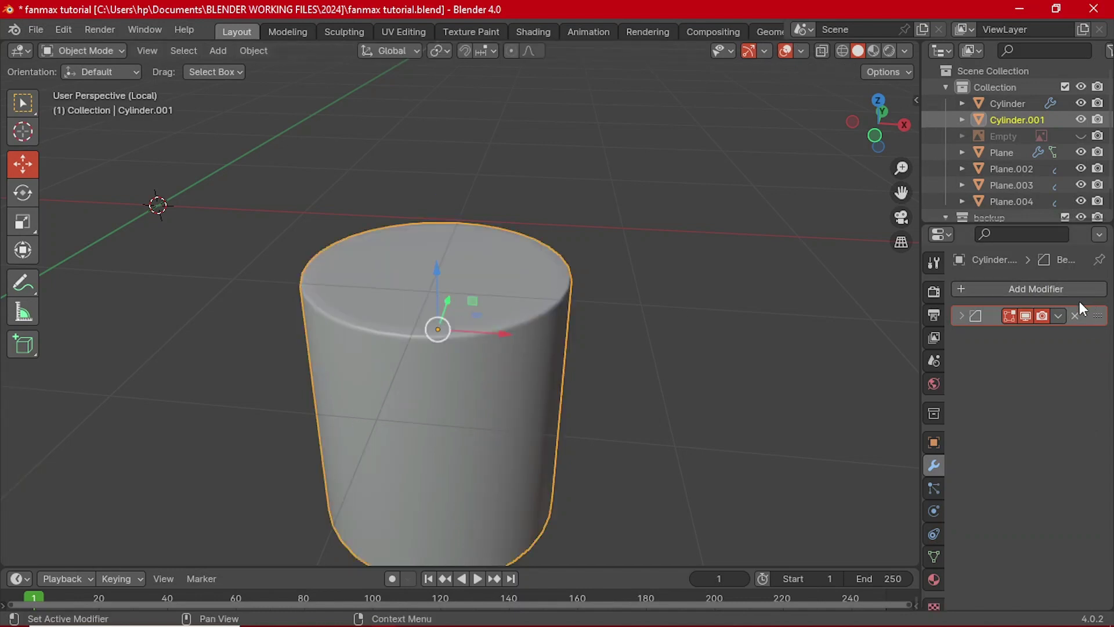
pyautogui.click(1060, 314)
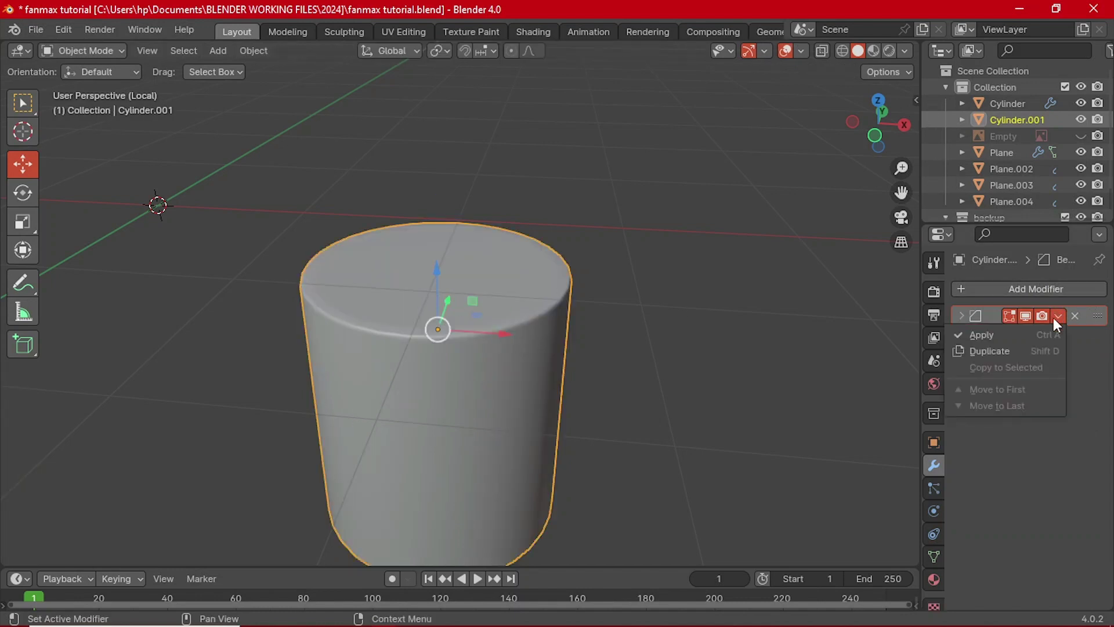
pyautogui.click(1043, 330)
pyautogui.press('Tab')
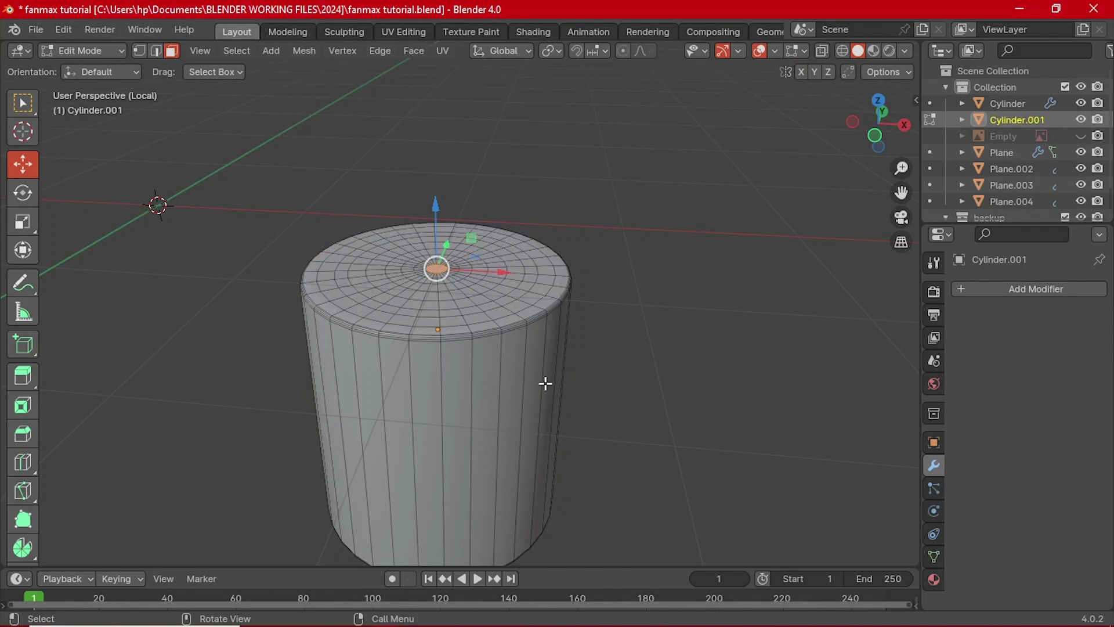
pyautogui.moveTo(545, 383); pyautogui.dragTo(467, 340, button='middle')
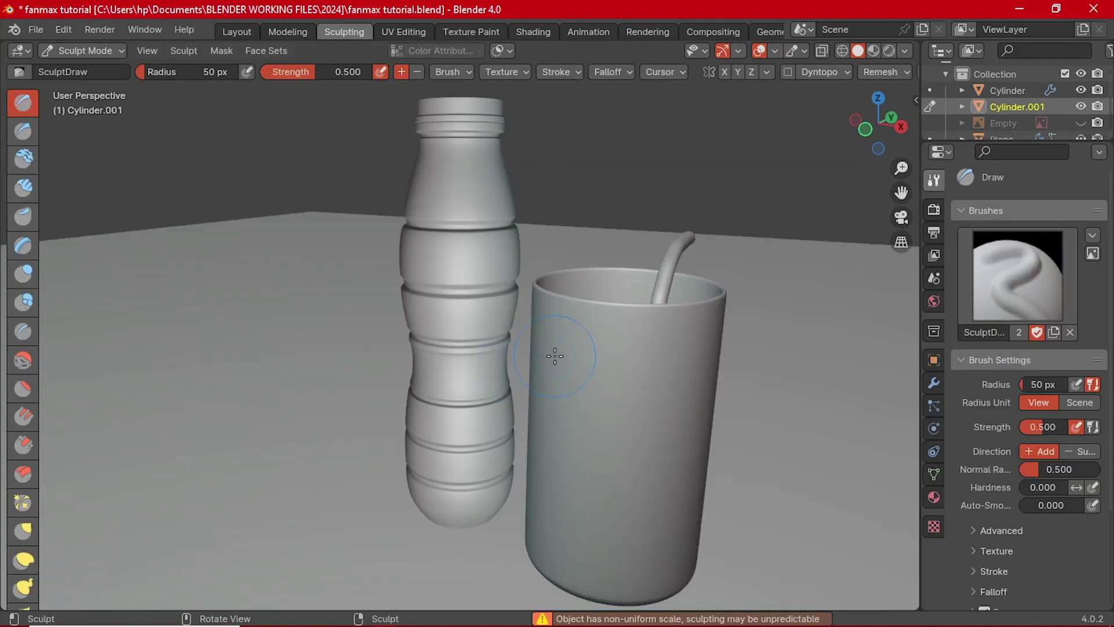
# - Isolate the cylinder and adjust the Draw brush strength, settling on 0.183
pyautogui.press('KP_Divide')
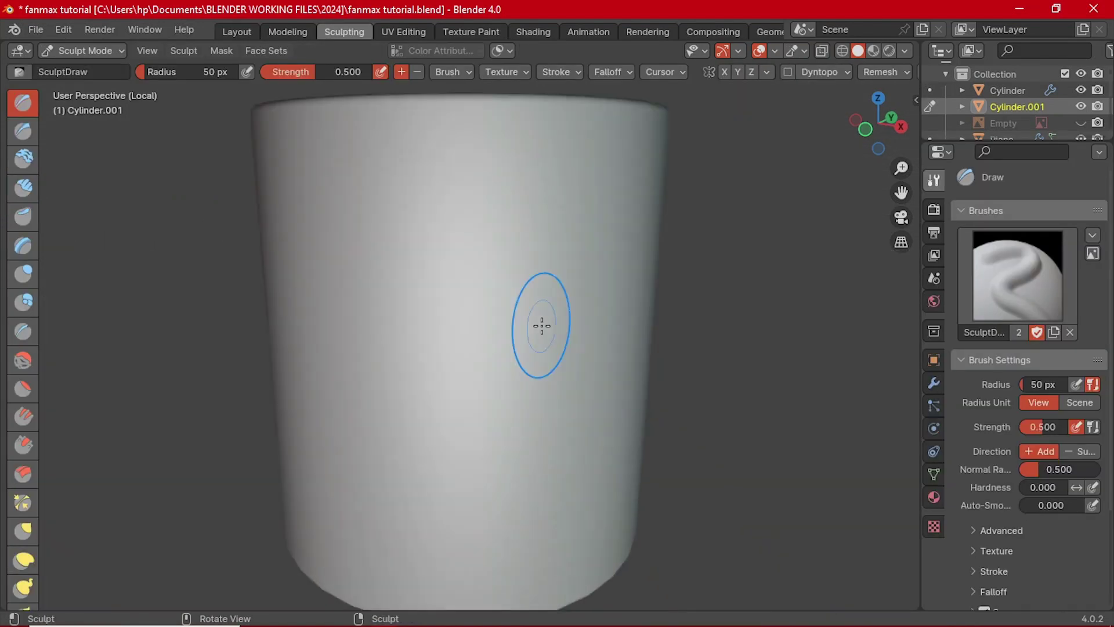
pyautogui.scroll(-5, 447, 331)
pyautogui.moveTo(447, 330); pyautogui.dragTo(227, 246, button='middle')
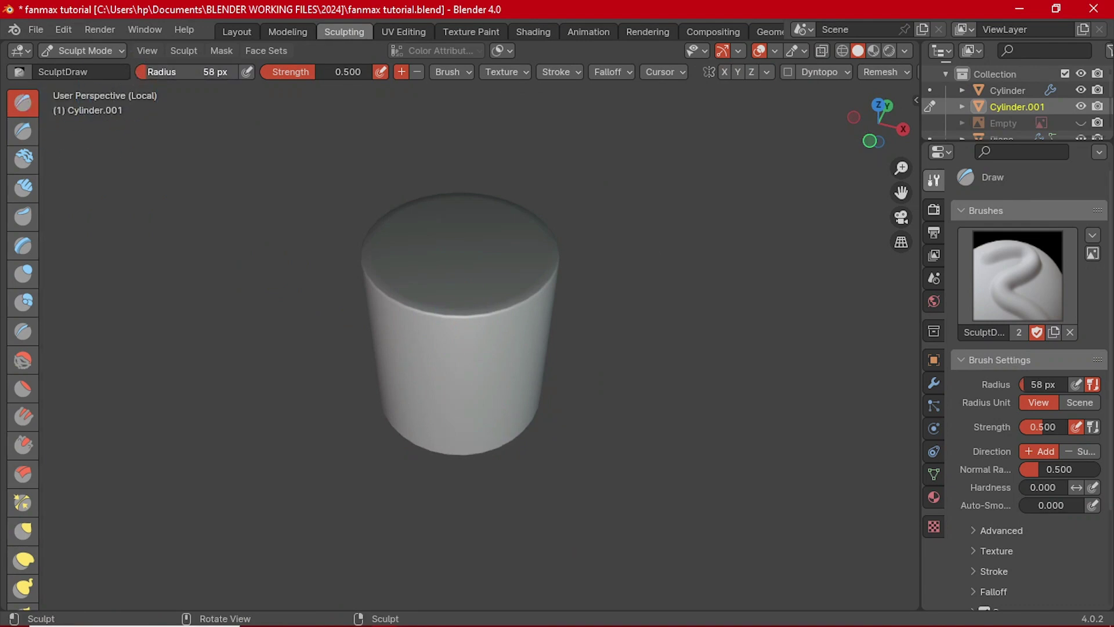
pyautogui.moveTo(295, 74); pyautogui.dragTo(273, 74)
pyautogui.scroll(4, 436, 211)
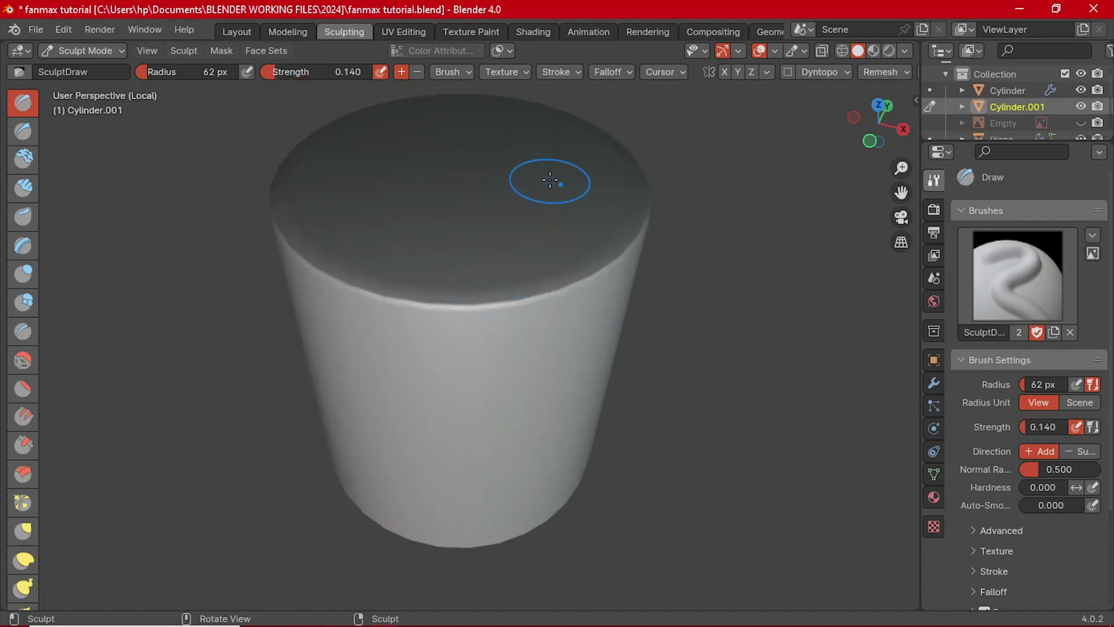
pyautogui.moveTo(455, 221); pyautogui.dragTo(474, 203, button='middle')
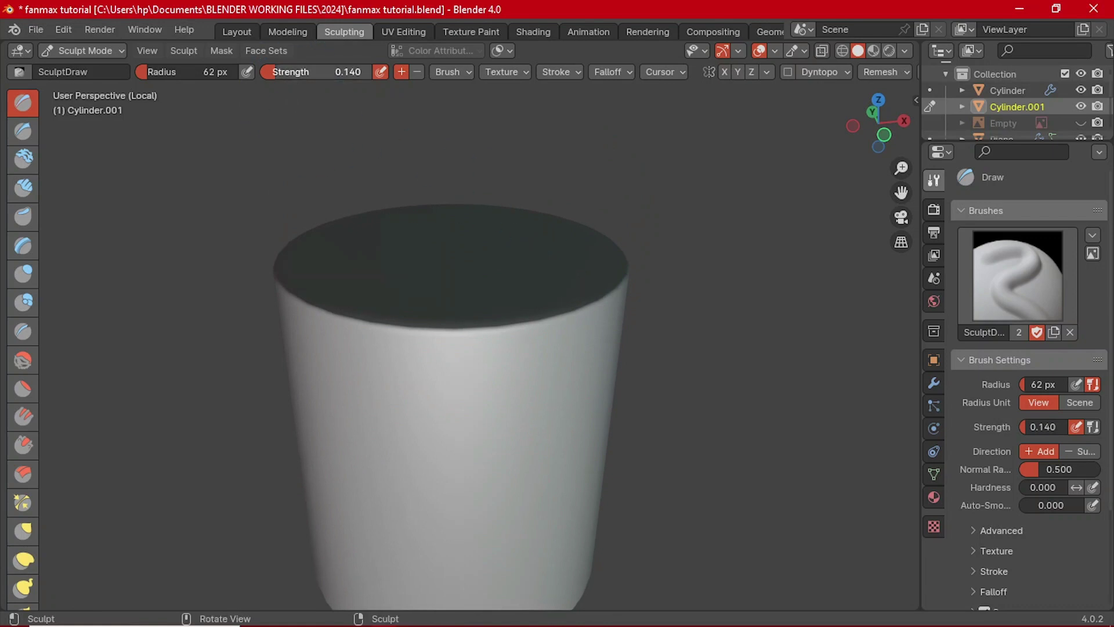
pyautogui.moveTo(310, 71); pyautogui.dragTo(301, 85)
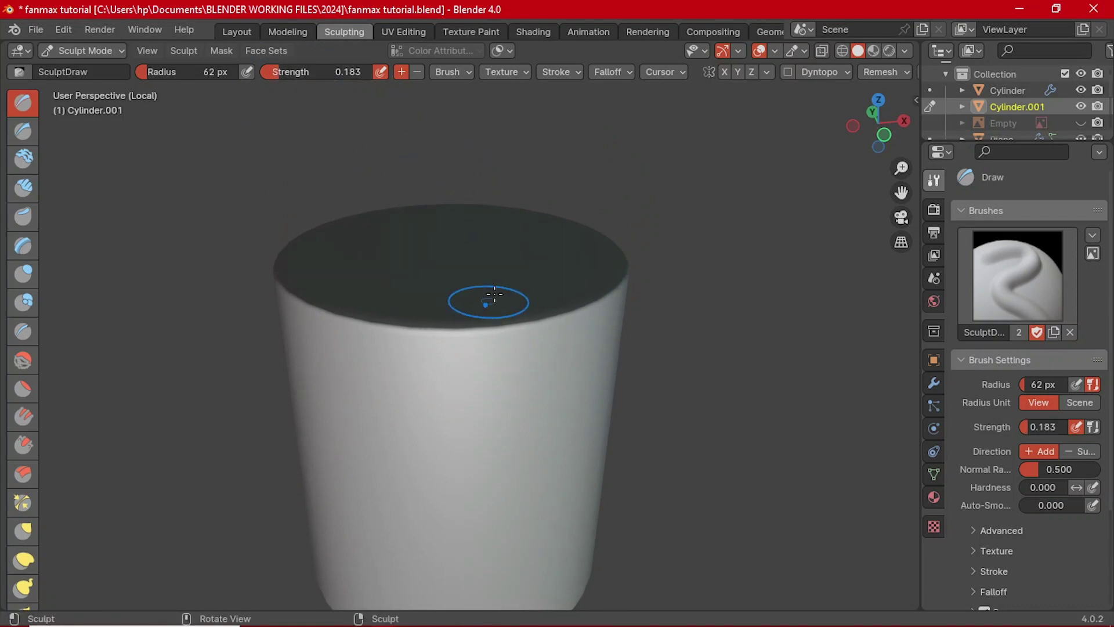
pyautogui.moveTo(483, 301); pyautogui.dragTo(473, 335, button='middle')
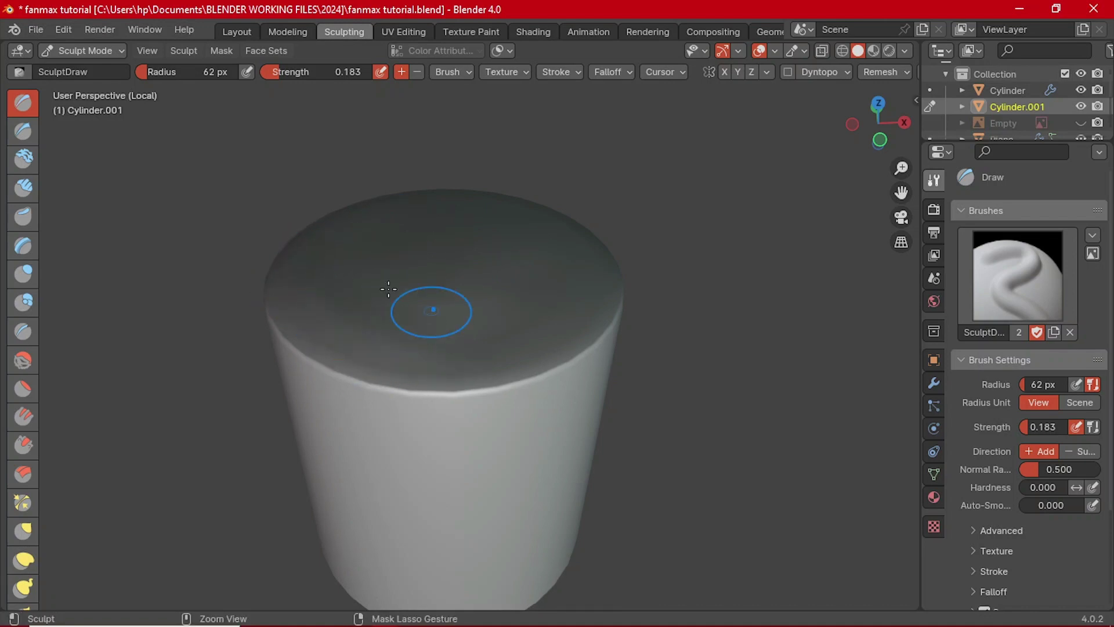
# - Sculpt strokes on the cylinder top, raising strength to 0.270 and radius to 136 px
pyautogui.moveTo(430, 311)
pyautogui.mouseDown()
pyautogui.moveTo(370, 333)
pyautogui.moveTo(423, 324)
pyautogui.mouseUp()
pyautogui.moveTo(423, 323); pyautogui.dragTo(302, 306, button='middle')
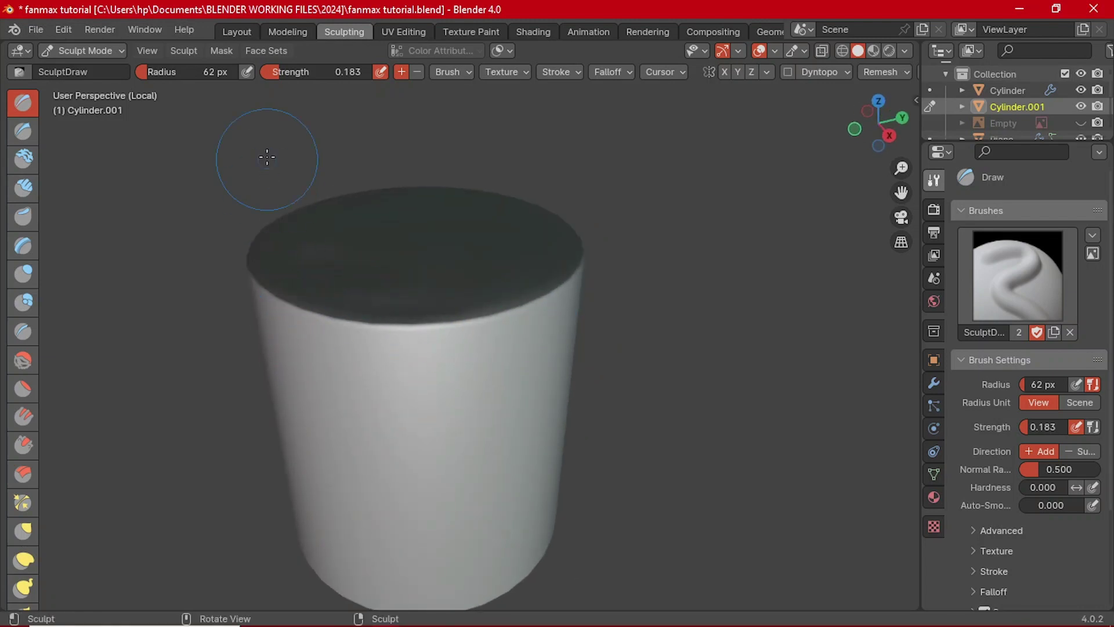
pyautogui.moveTo(296, 83); pyautogui.dragTo(306, 83)
pyautogui.moveTo(465, 302)
pyautogui.mouseDown(button='middle')
pyautogui.moveTo(443, 350)
pyautogui.moveTo(497, 440)
pyautogui.moveTo(473, 325)
pyautogui.moveTo(580, 253)
pyautogui.mouseUp(button='middle')
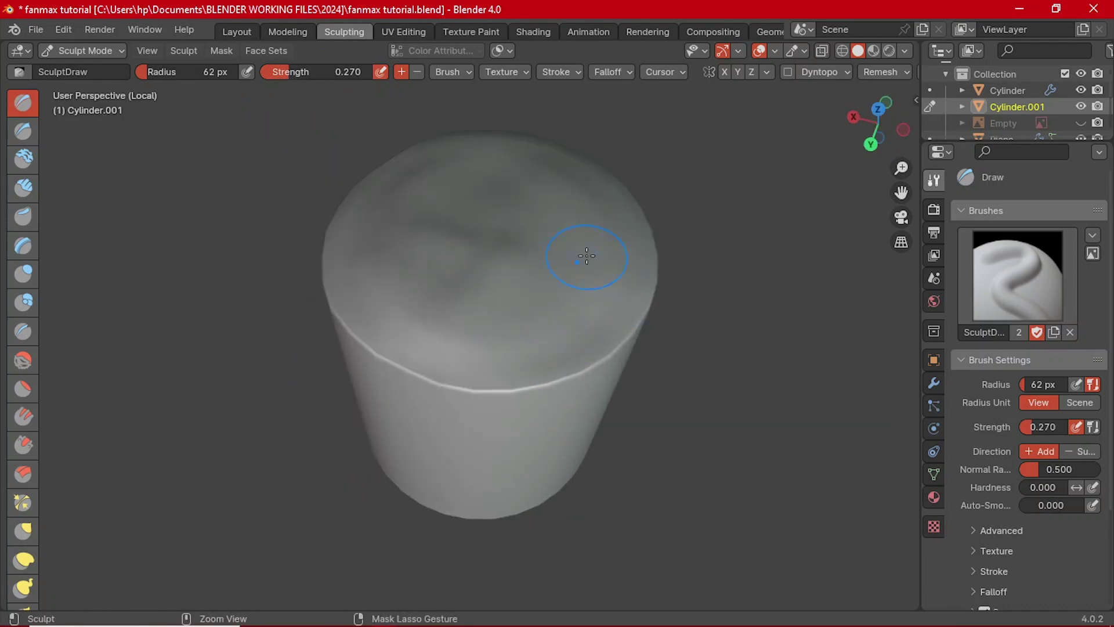
pyautogui.press('f')
pyautogui.click(480, 172)
pyautogui.moveTo(479, 171); pyautogui.dragTo(207, 223, button='middle')
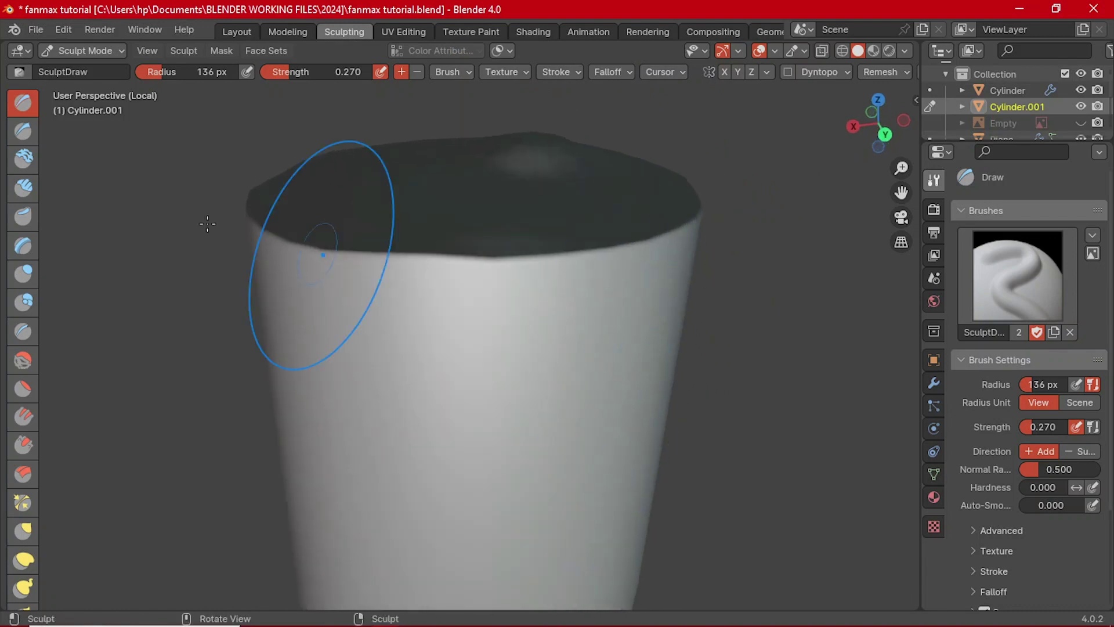
# - Back in the Layout workspace, shade the sculpted cylinder smooth
pyautogui.click(228, 34)
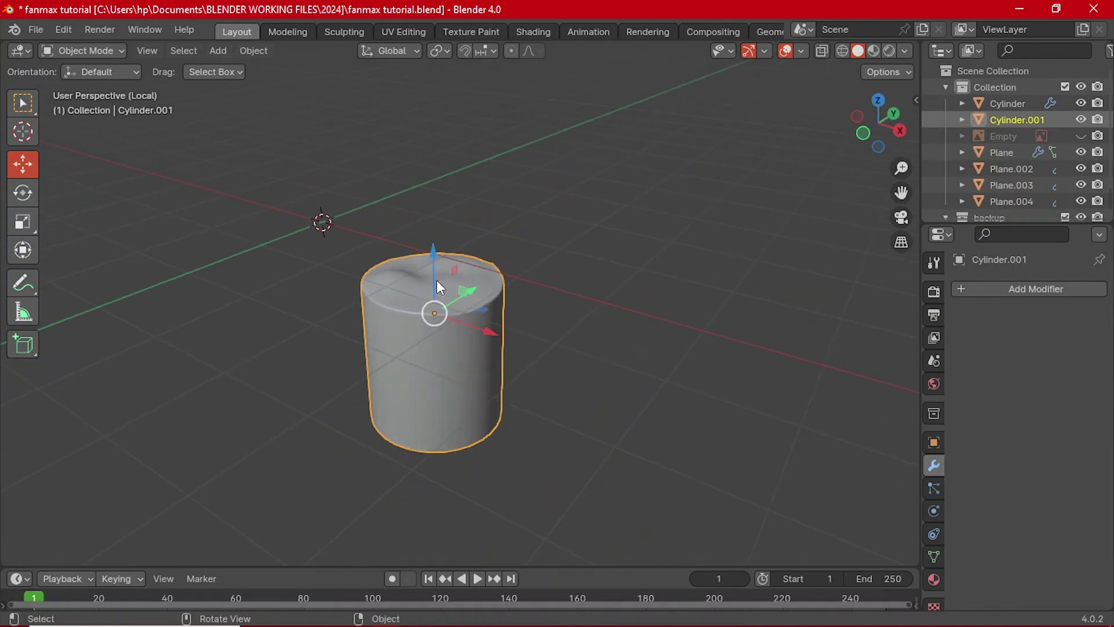
pyautogui.rightClick(436, 279)
pyautogui.click(436, 278)
# - Exit local view to show the bottle and cup, then save fanmax tutorial.blend
pyautogui.press('KP_Divide')
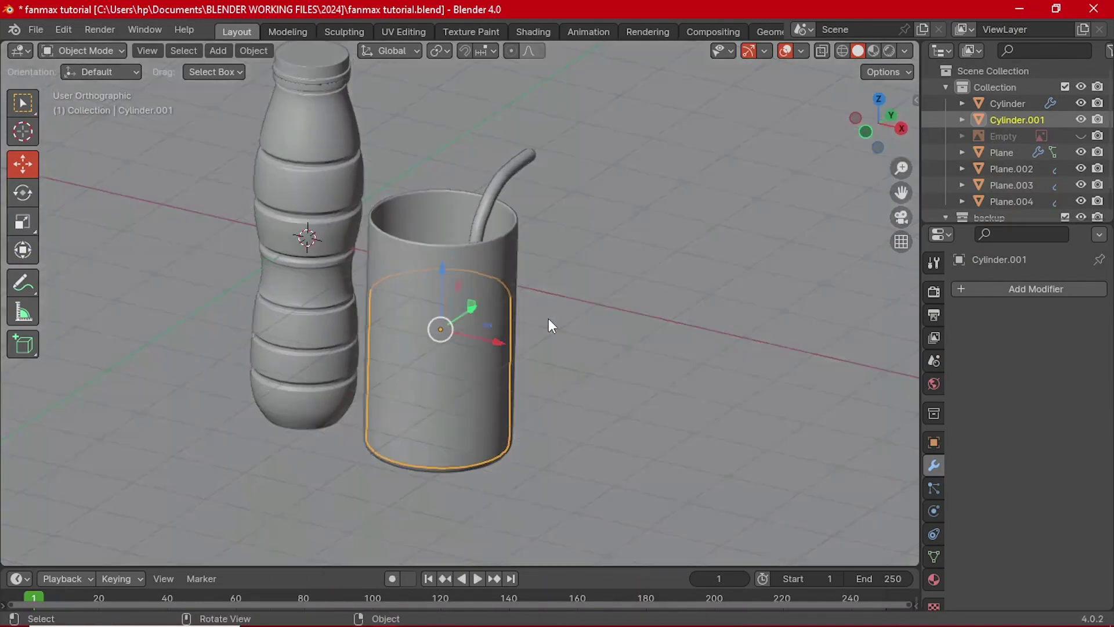
pyautogui.press('KP_1')
pyautogui.click(615, 318)
pyautogui.moveTo(632, 316); pyautogui.dragTo(516, 380, button='middle')
pyautogui.hotkey('ctrl', 's')
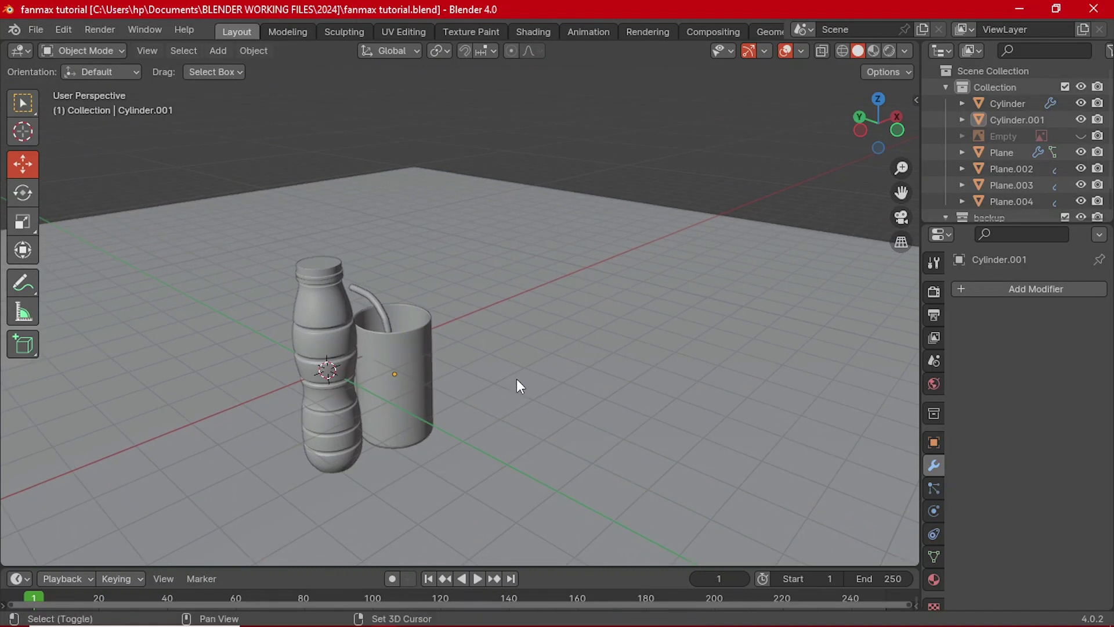
pyautogui.hotkey('shift', 'a')
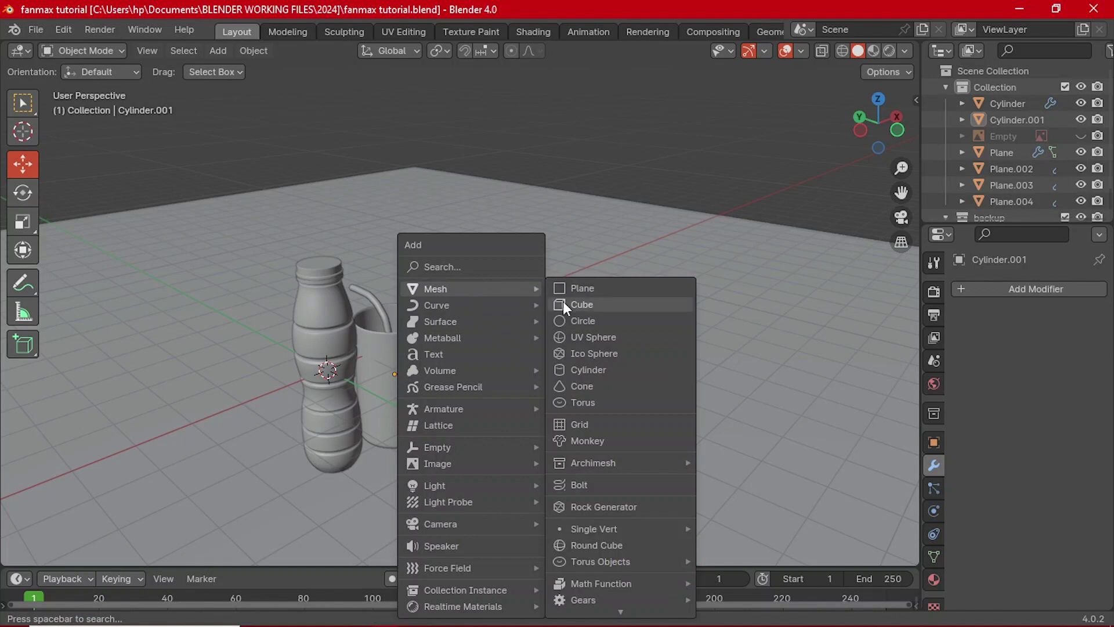
# - Add a circle, move it along X in top view, then delete it
pyautogui.click(573, 319)
pyautogui.press('`')
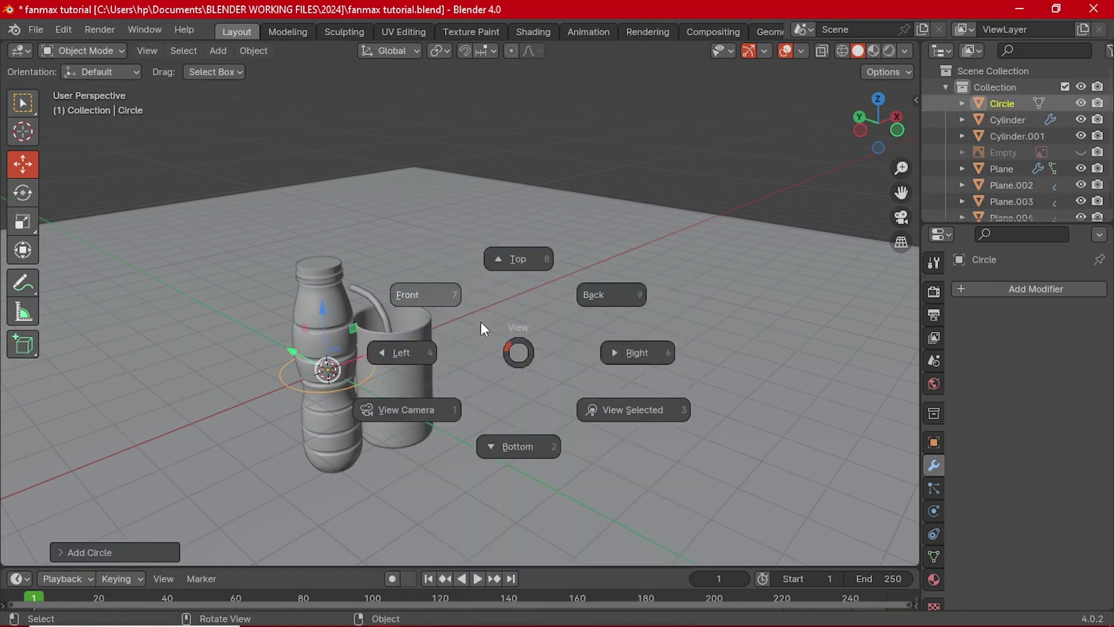
pyautogui.click(498, 293)
pyautogui.press('g')
pyautogui.press('x')
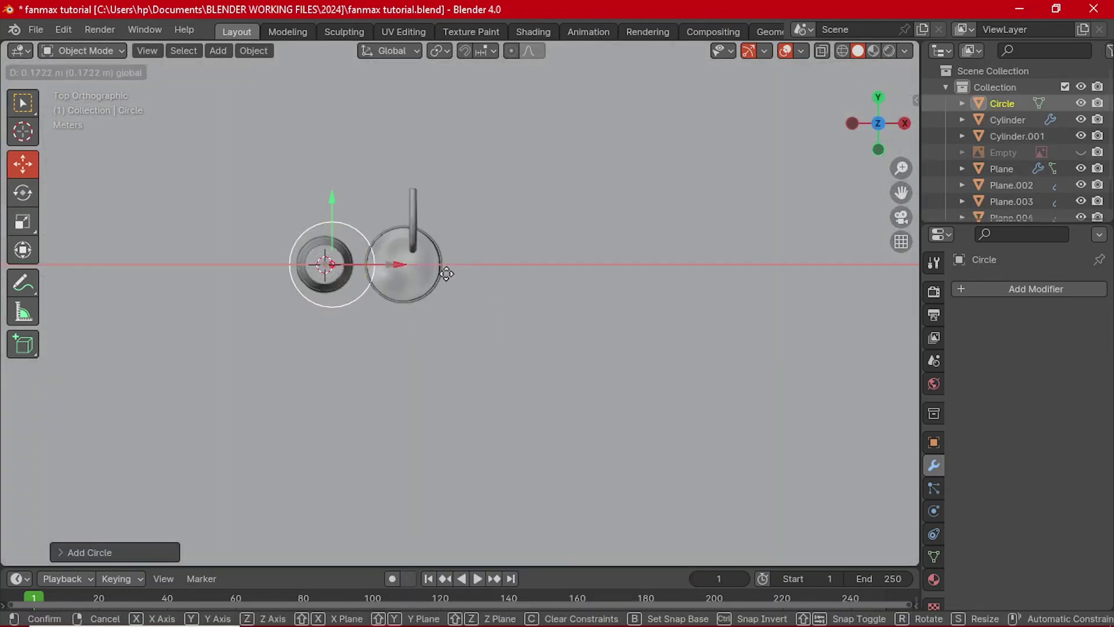
pyautogui.click(614, 303)
pyautogui.scroll(3, 614, 303)
pyautogui.press('x')
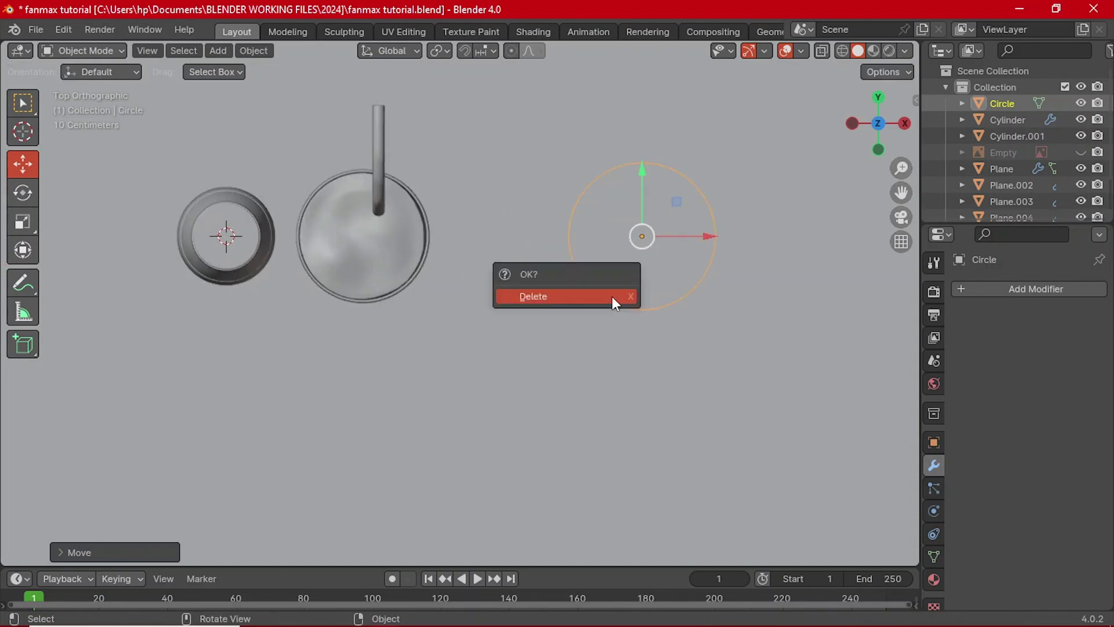
pyautogui.click(612, 296)
# - Add a new 16-vertex circle, move it right of the cup and enter Edit Mode
pyautogui.hotkey('shift', 'a')
pyautogui.moveTo(579, 291)
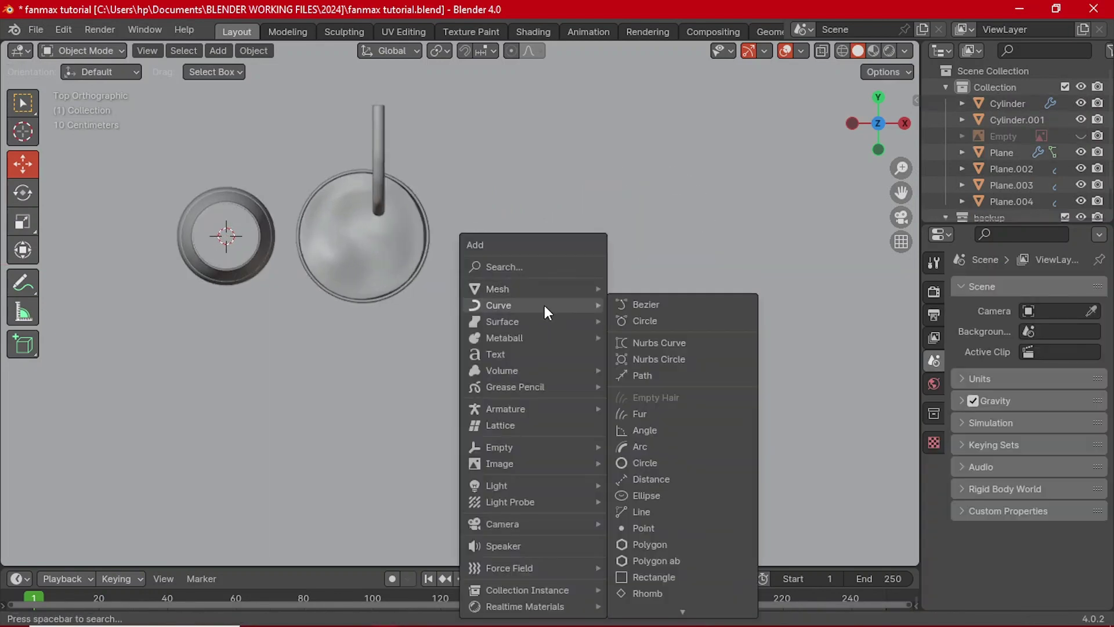
pyautogui.click(656, 319)
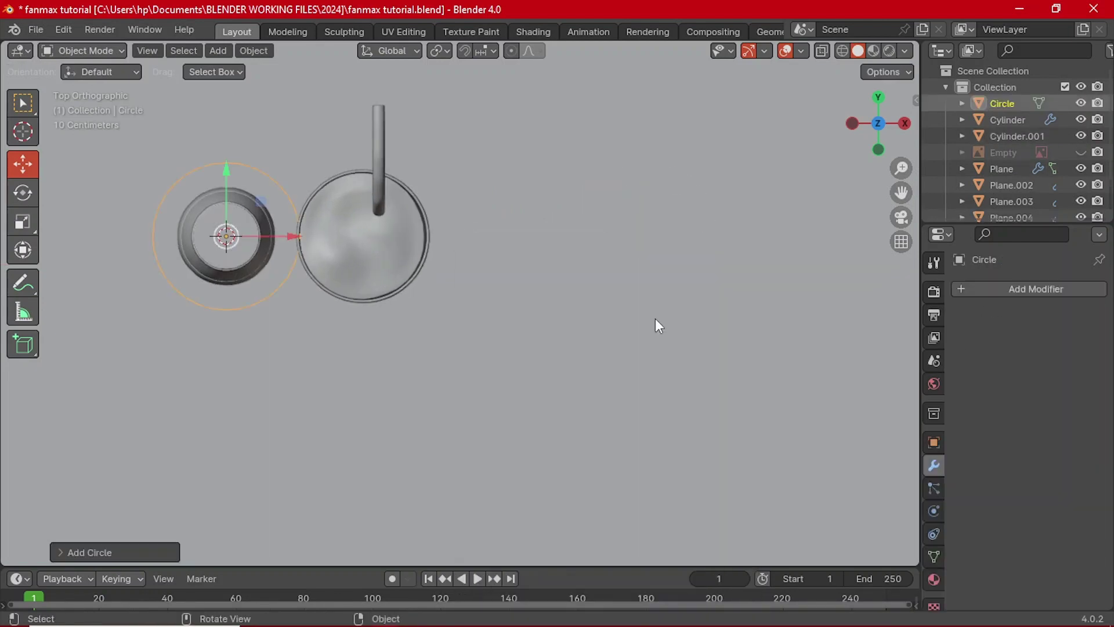
pyautogui.click(82, 553)
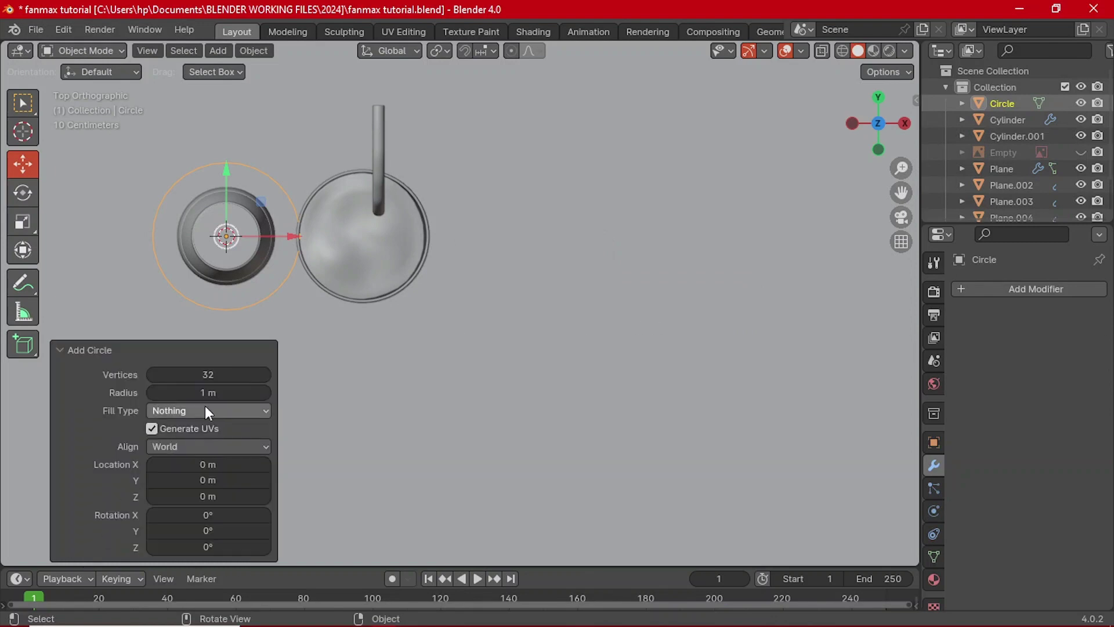
pyautogui.click(198, 372)
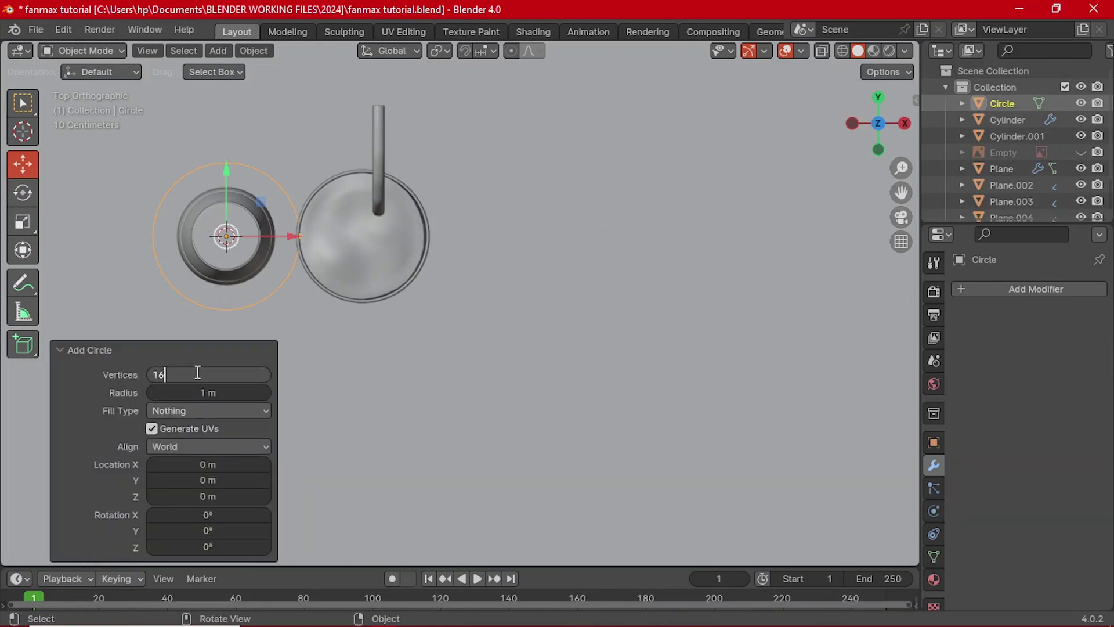
pyautogui.press('Return')
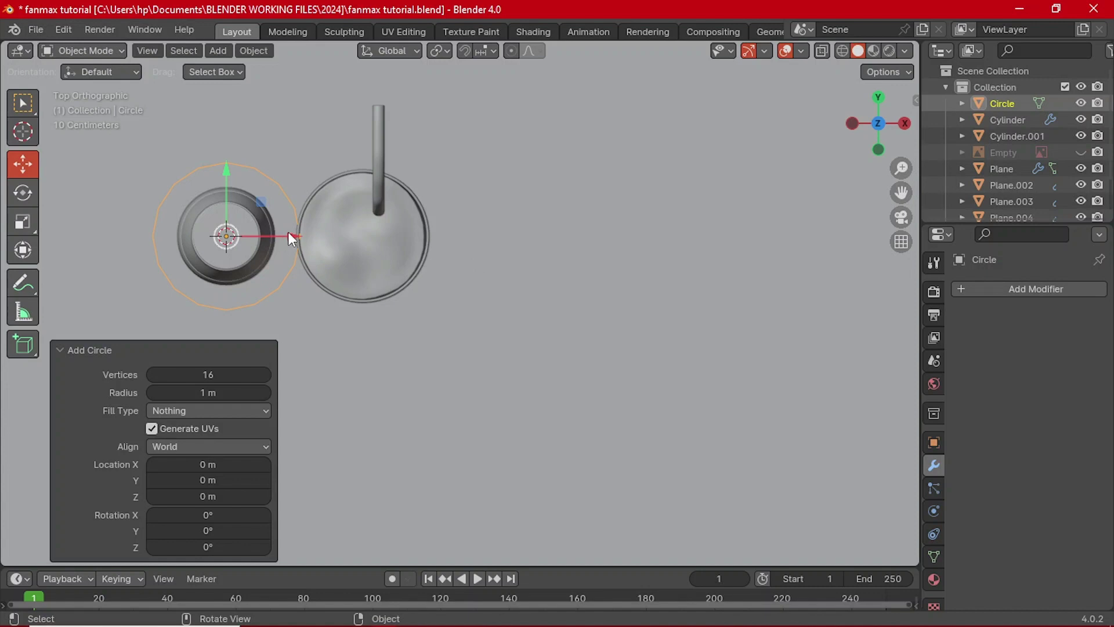
pyautogui.moveTo(291, 236); pyautogui.dragTo(694, 276)
pyautogui.press('Tab')
# - Extrude the circle's ring in place and scale the new ring toward the centre
pyautogui.scroll(2, 662, 225)
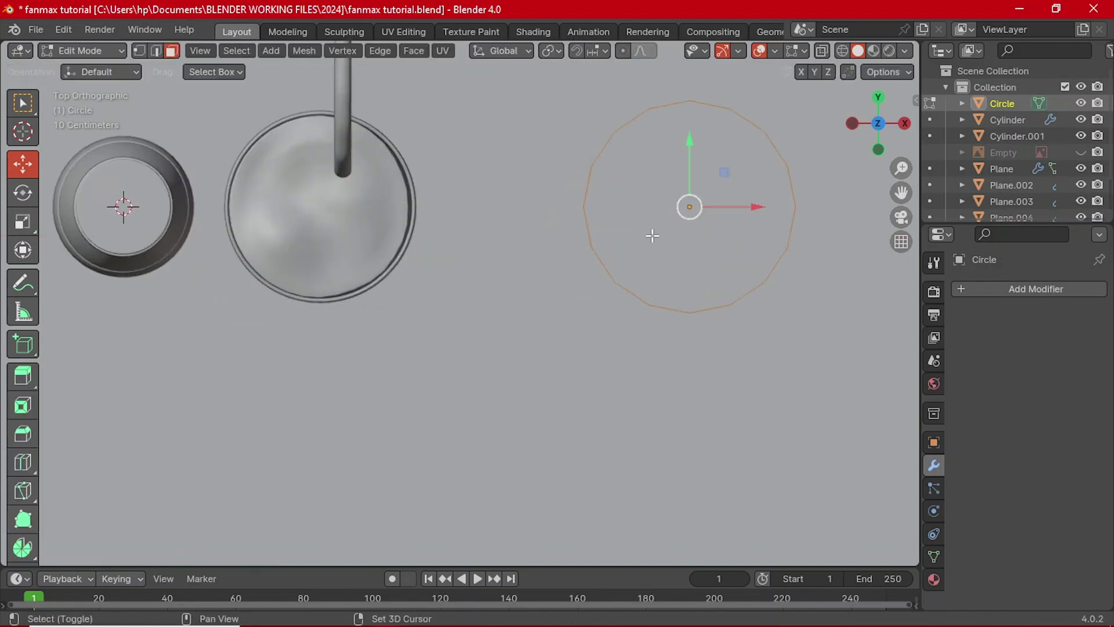
pyautogui.keyDown('shift'); pyautogui.moveTo(652, 233); pyautogui.dragTo(498, 303, button='middle'); pyautogui.keyUp('shift')
pyautogui.keyDown('shift'); pyautogui.moveTo(587, 294); pyautogui.dragTo(528, 323, button='middle'); pyautogui.keyUp('shift')
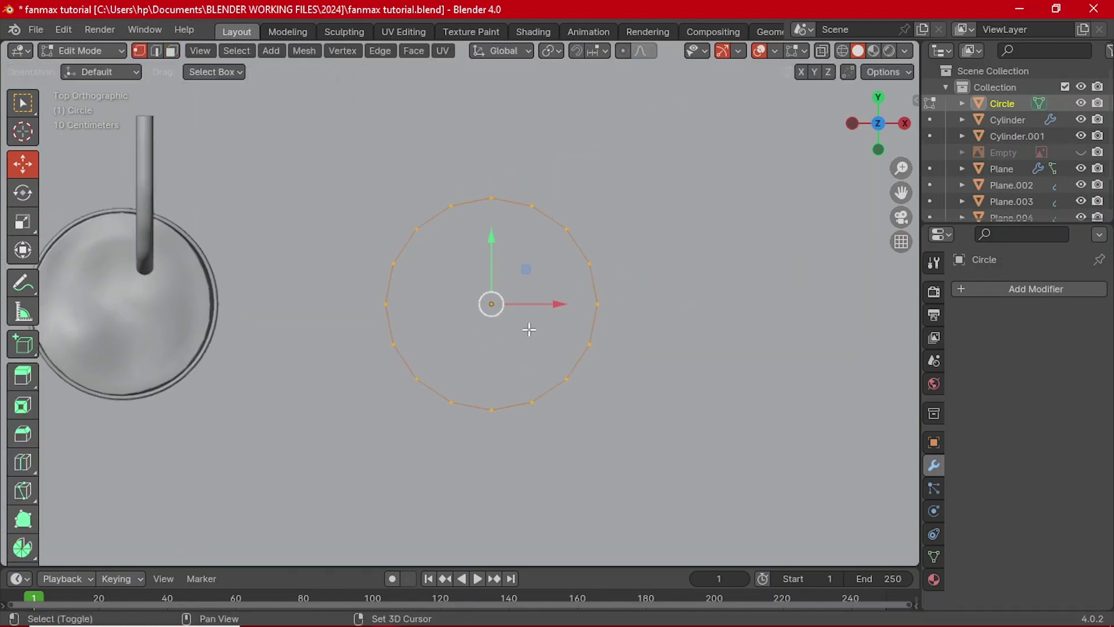
pyautogui.press('g')
pyautogui.rightClick(628, 351)
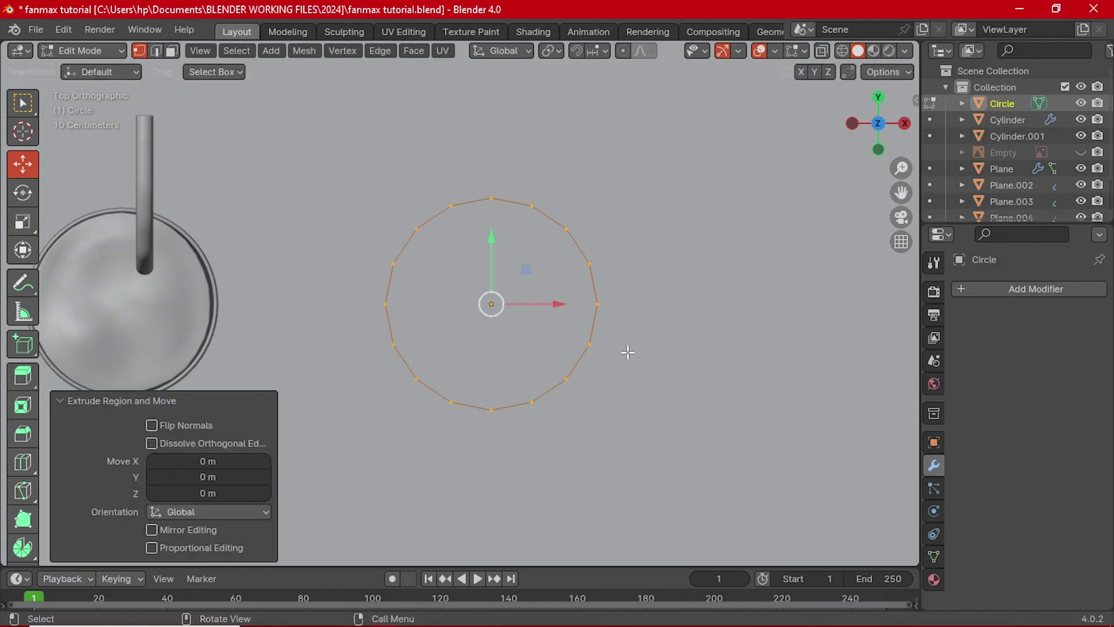
pyautogui.press('s')
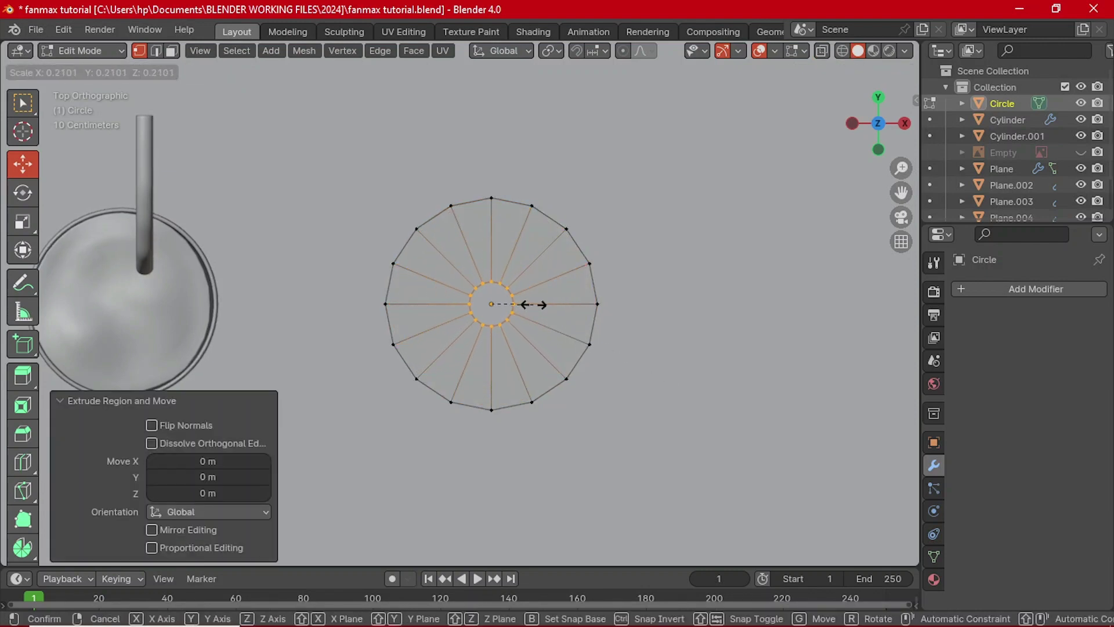
pyautogui.click(504, 300)
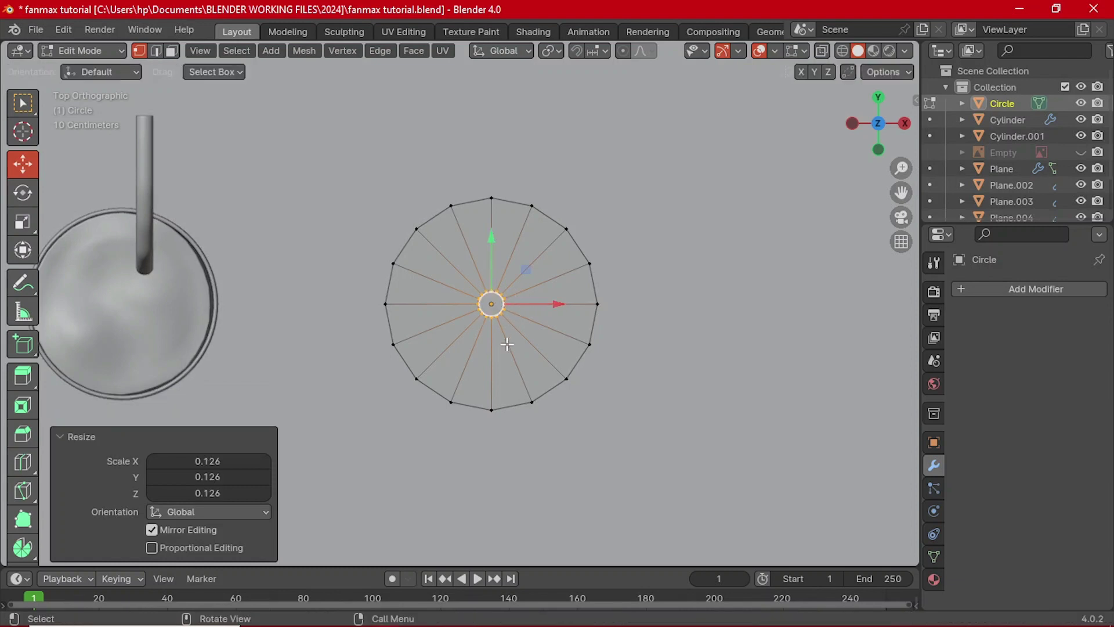
# - Shrink the inner ring further into a tiny centre hole and deselect it
pyautogui.scroll(7, 573, 340)
pyautogui.press('s')
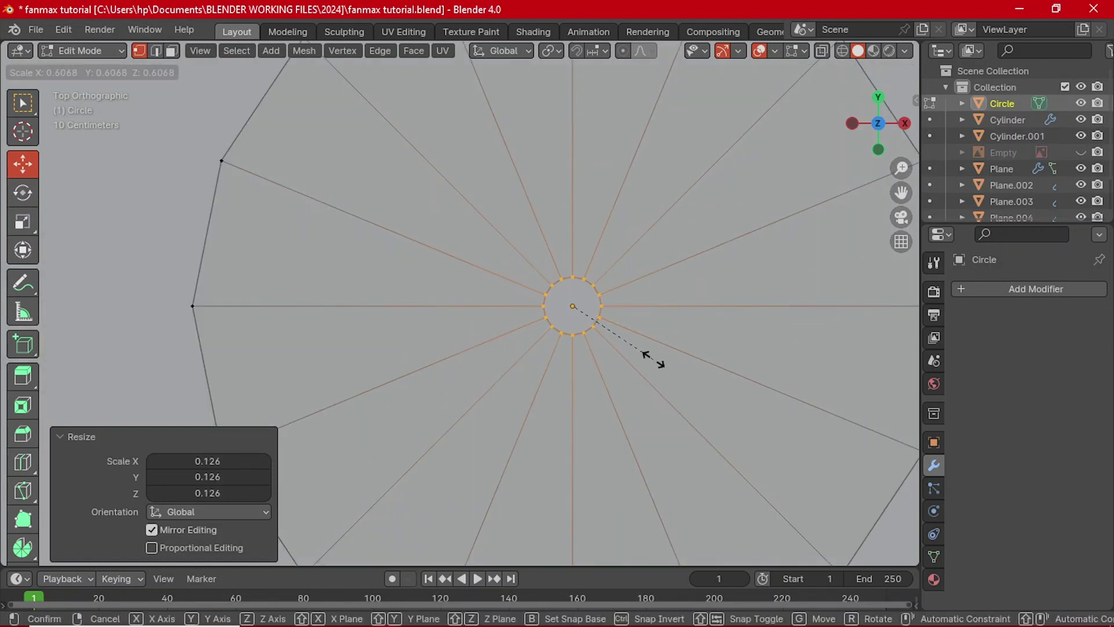
pyautogui.click(648, 356)
pyautogui.scroll(-5, 647, 356)
pyautogui.moveTo(621, 350); pyautogui.dragTo(580, 424, button='middle')
pyautogui.click(586, 425)
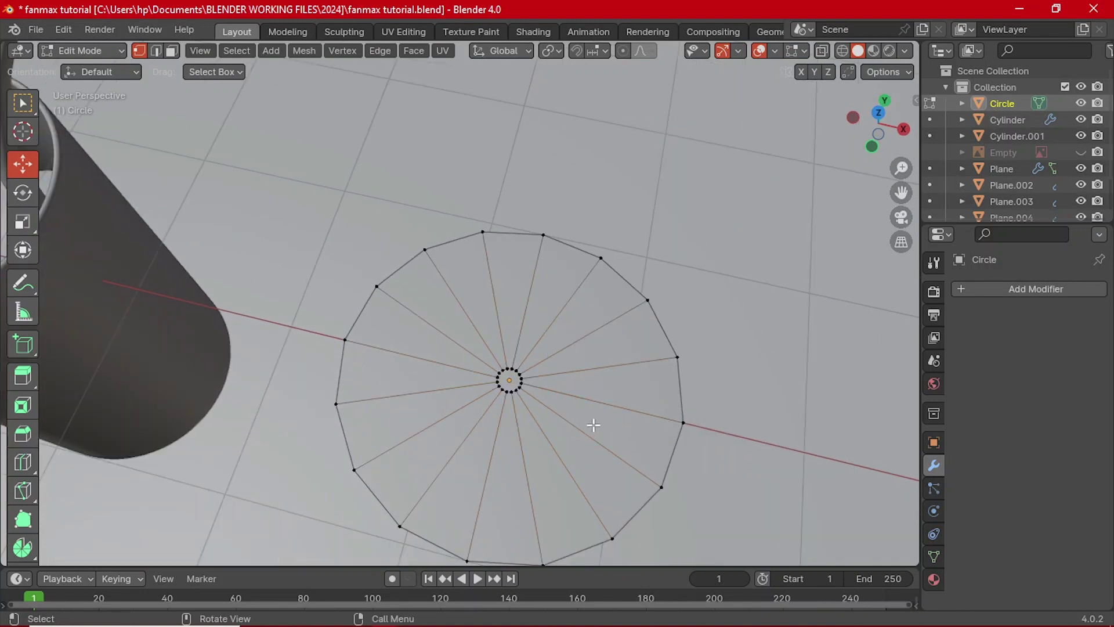
# - Inset the disc's centre face, grow the selection and raise it about 0.65 m into a cone
pyautogui.press('3')
pyautogui.click(514, 383)
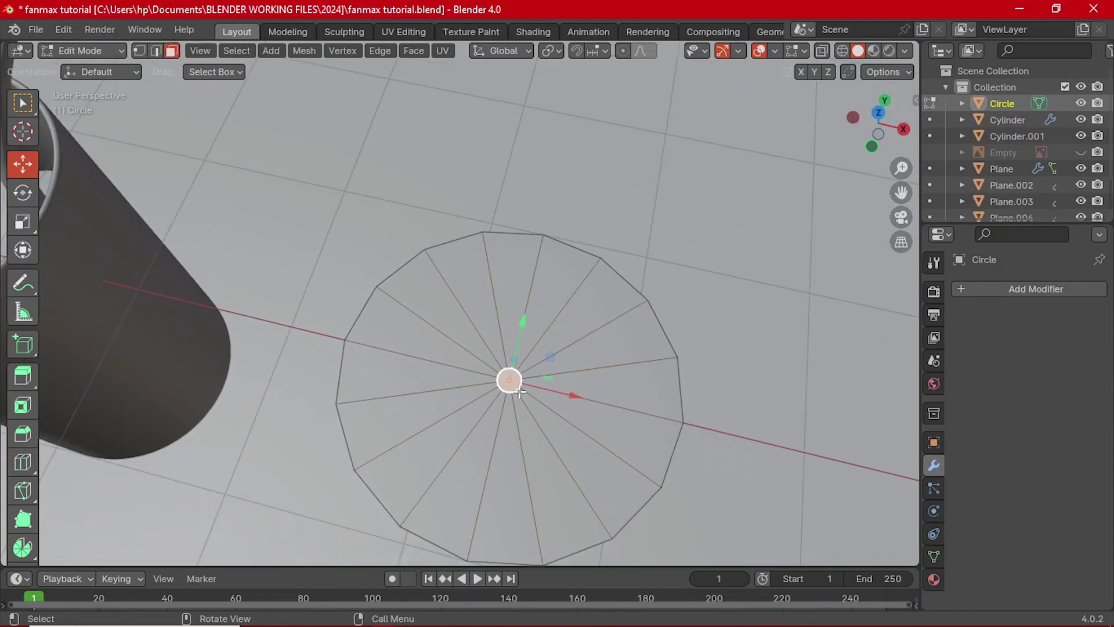
pyautogui.scroll(1, 548, 442)
pyautogui.press('i')
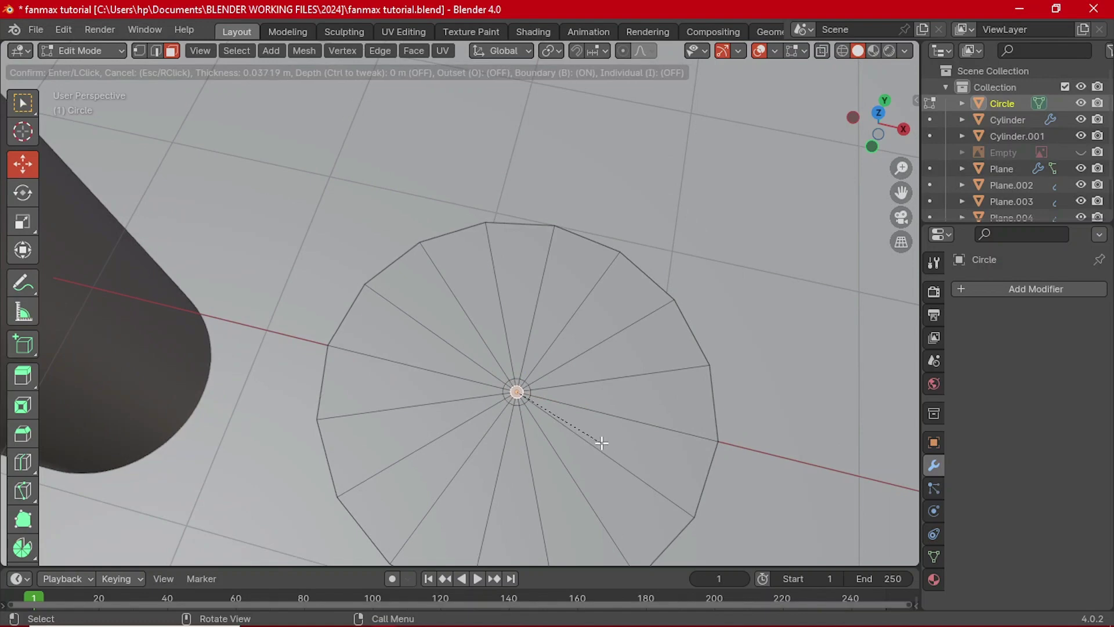
pyautogui.click(599, 449)
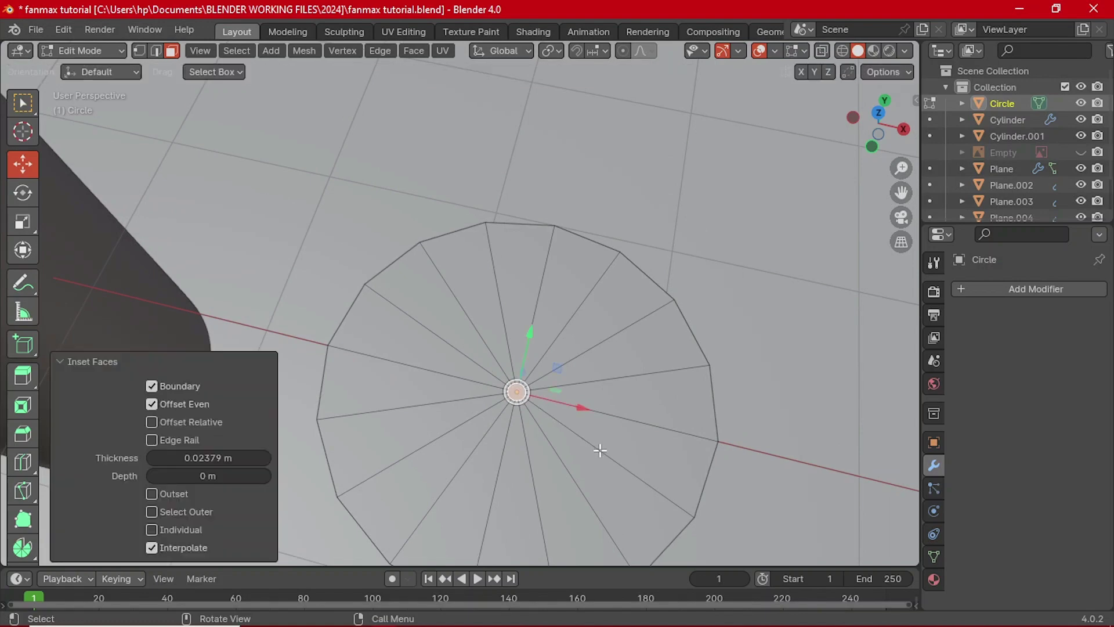
pyautogui.press('ctrl+KP_Add')
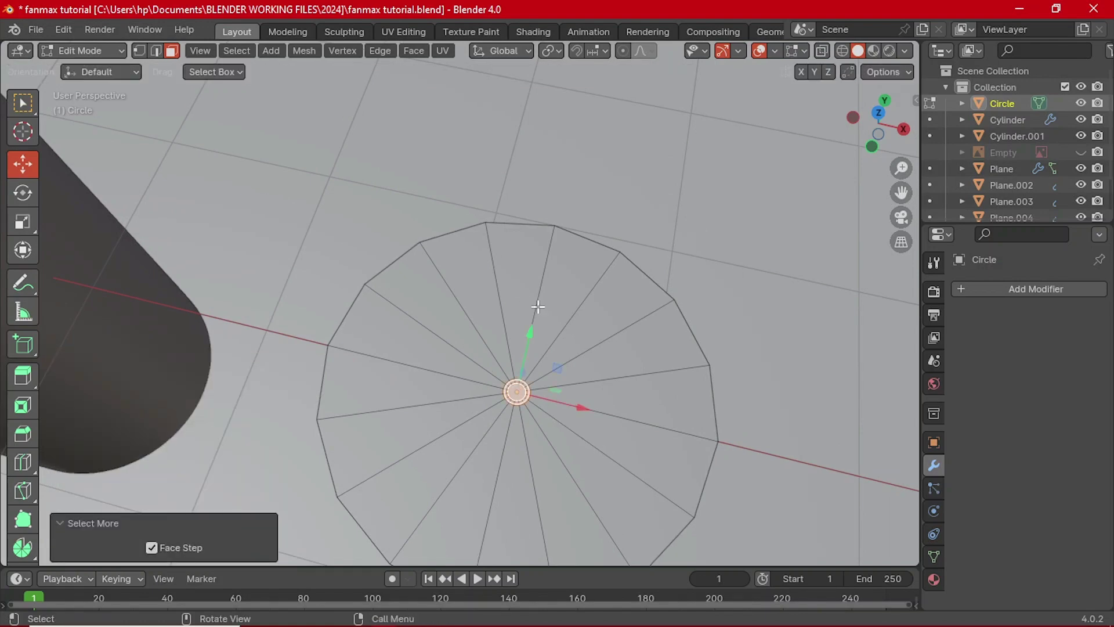
pyautogui.moveTo(538, 306); pyautogui.dragTo(549, 366, button='middle')
pyautogui.moveTo(511, 392); pyautogui.dragTo(522, 293)
# - Extrude a short tip at the cone's apex and scale it narrower
pyautogui.scroll(2, 524, 356)
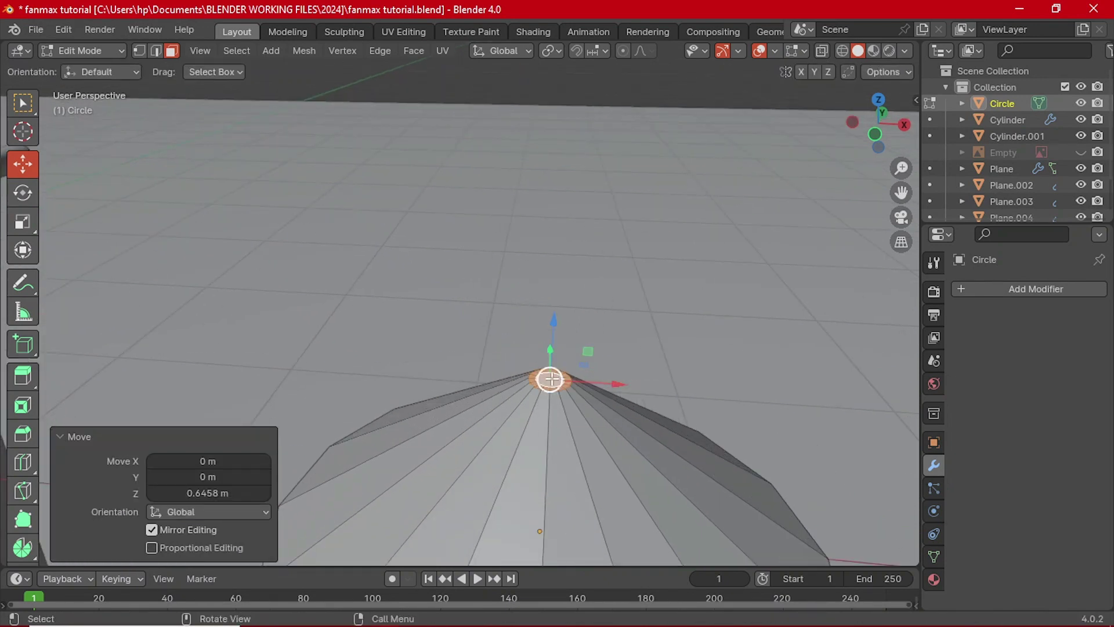
pyautogui.click(550, 378)
pyautogui.press('e')
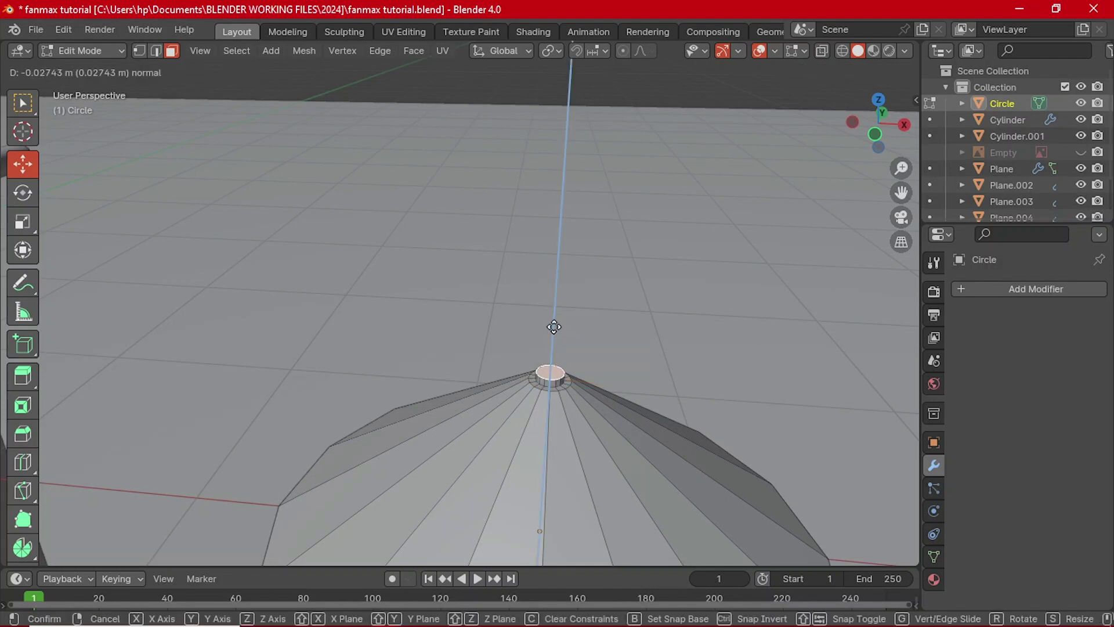
pyautogui.click(552, 319)
pyautogui.press('s')
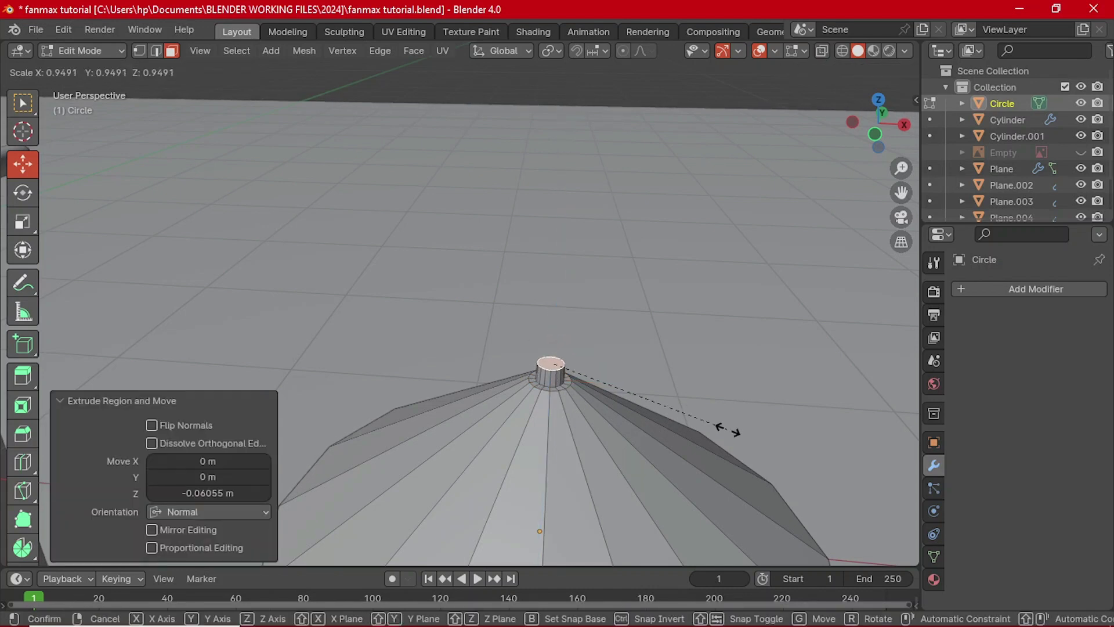
pyautogui.click(670, 382)
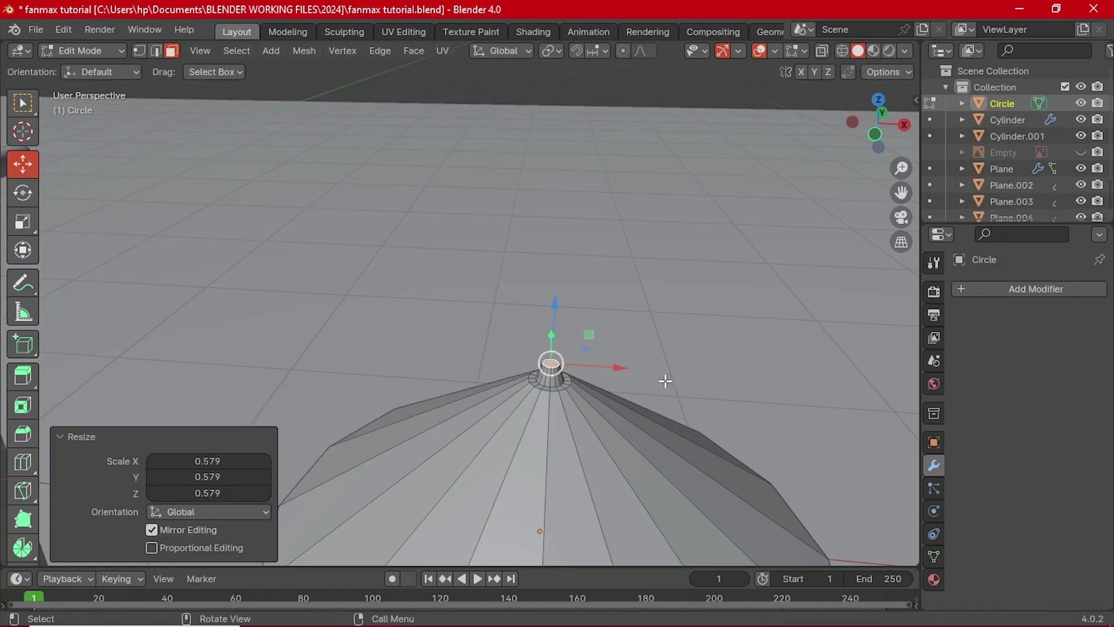
pyautogui.press('Tab')
pyautogui.scroll(-5, 609, 447)
# - Select several rib edges around the cone in edge mode
pyautogui.scroll(4, 506, 418)
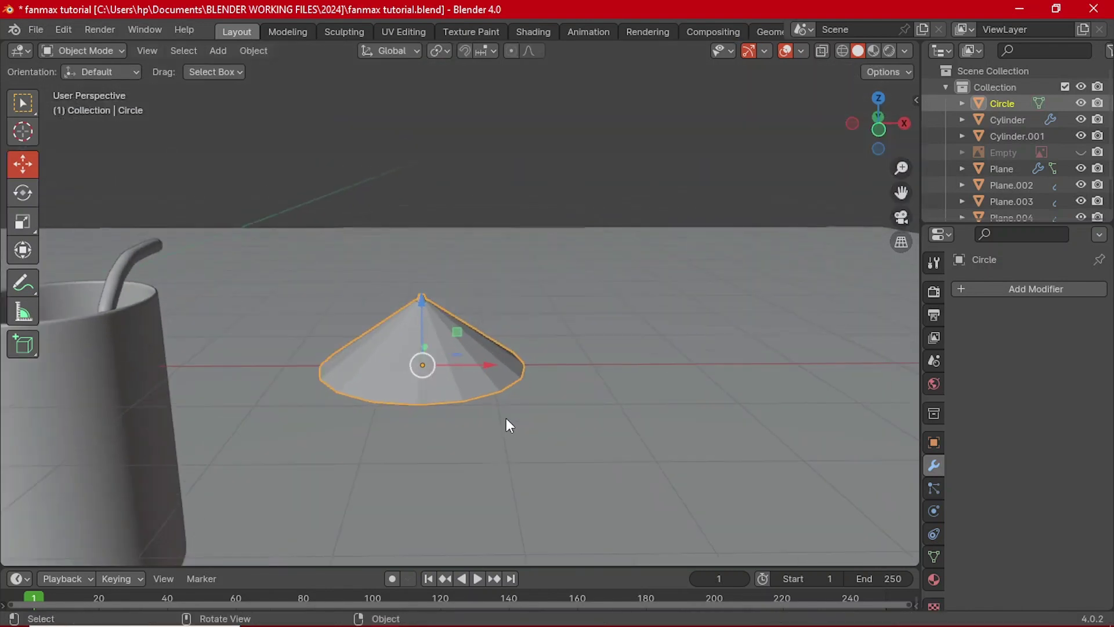
pyautogui.press('Tab')
pyautogui.moveTo(451, 406); pyautogui.dragTo(433, 418, button='middle')
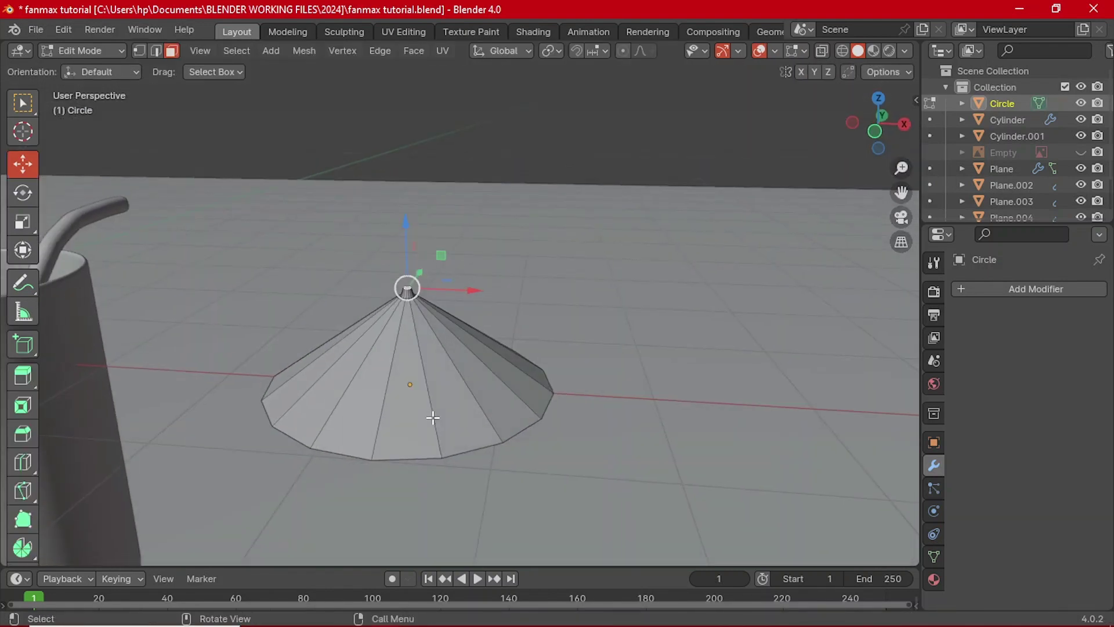
pyautogui.press('2')
pyautogui.scroll(-3, 441, 399)
pyautogui.scroll(4, 405, 402)
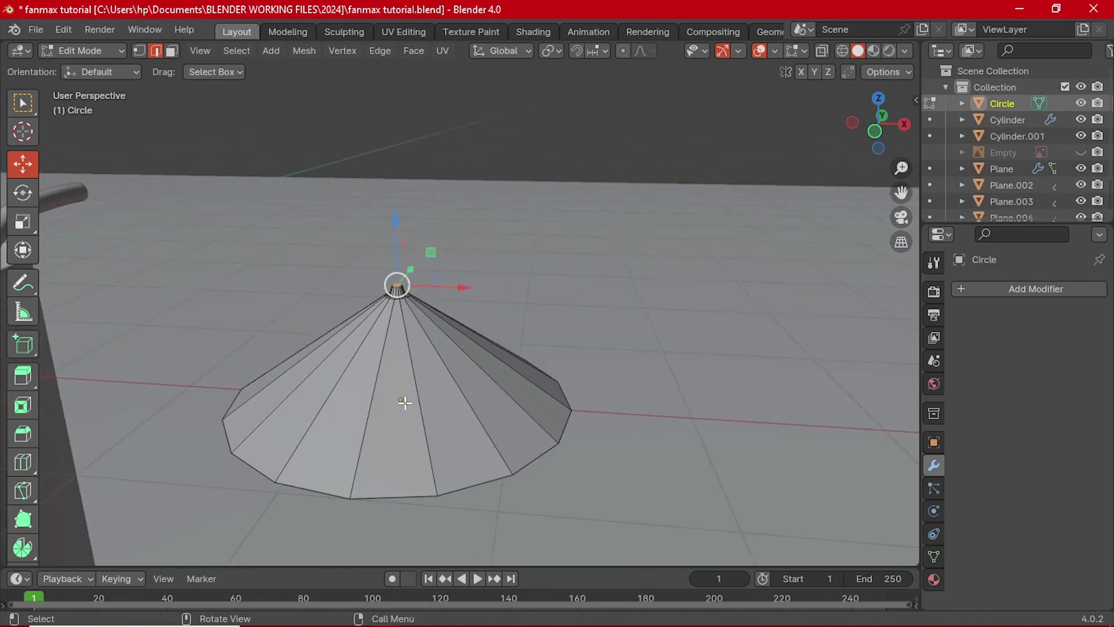
pyautogui.click(418, 426)
pyautogui.moveTo(490, 429); pyautogui.dragTo(586, 417, button='middle')
pyautogui.keyDown('shift'); pyautogui.click(475, 425); pyautogui.keyUp('shift')
pyautogui.keyDown('shift'); pyautogui.click(510, 420); pyautogui.keyUp('shift')
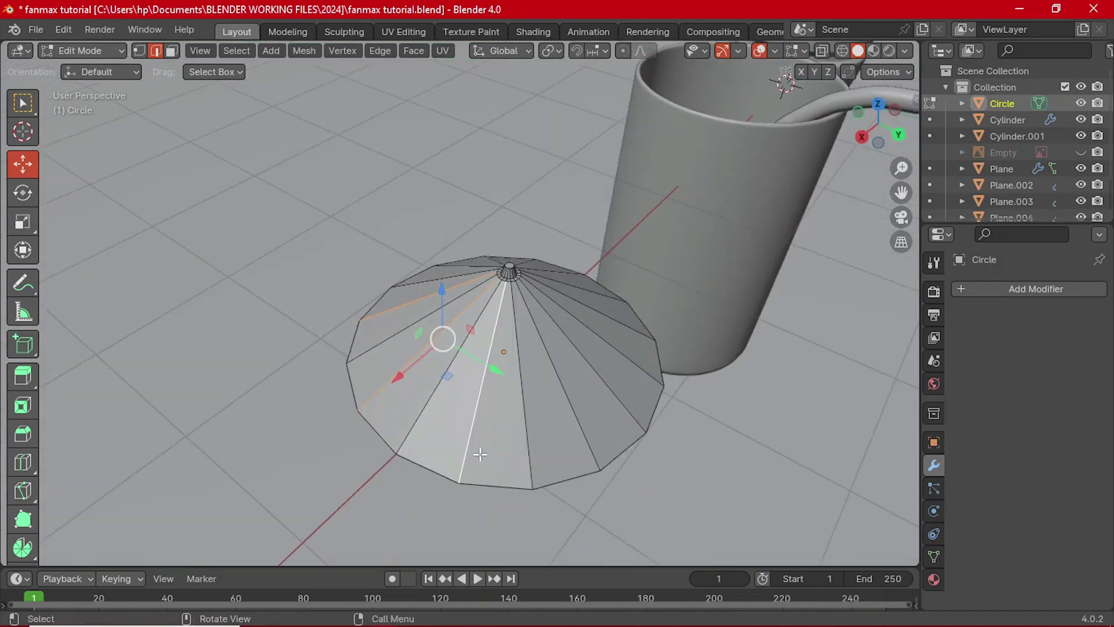
pyautogui.keyDown('shift'); pyautogui.click(580, 420); pyautogui.keyUp('shift')
pyautogui.moveTo(651, 449); pyautogui.dragTo(489, 479, button='middle')
pyautogui.keyDown('shift'); pyautogui.click(527, 479); pyautogui.keyUp('shift')
pyautogui.moveTo(529, 448); pyautogui.dragTo(412, 443, button='middle')
pyautogui.keyDown('shift'); pyautogui.click(422, 439); pyautogui.keyUp('shift')
pyautogui.moveTo(486, 444); pyautogui.dragTo(522, 395, button='middle')
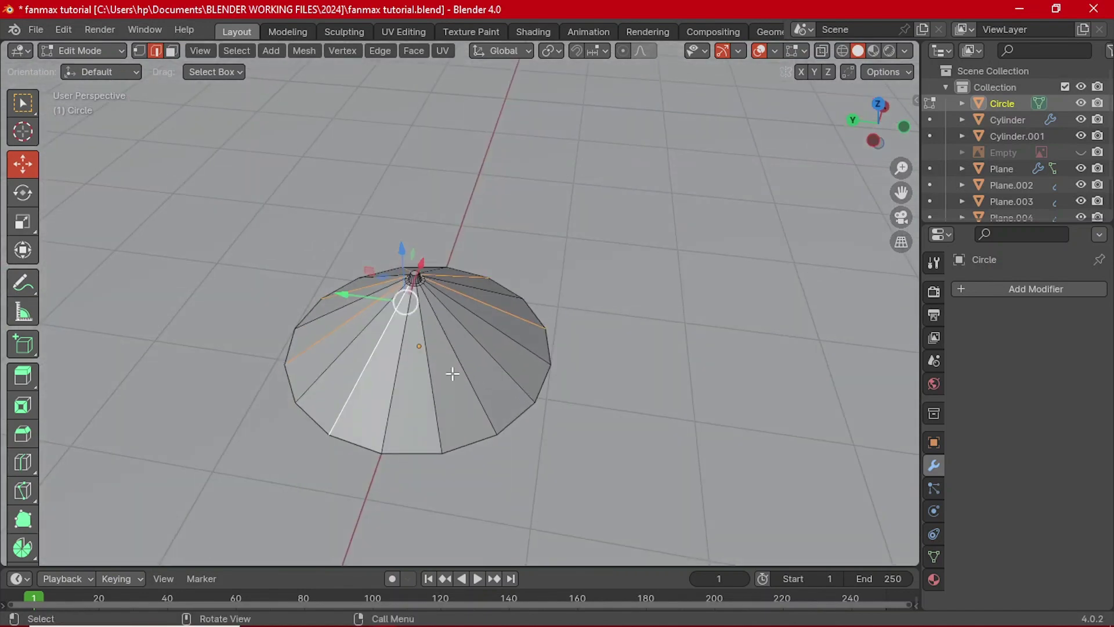
pyautogui.moveTo(435, 385)
pyautogui.mouseDown(button='middle')
pyautogui.moveTo(445, 428)
pyautogui.moveTo(446, 390)
pyautogui.mouseUp(button='middle')
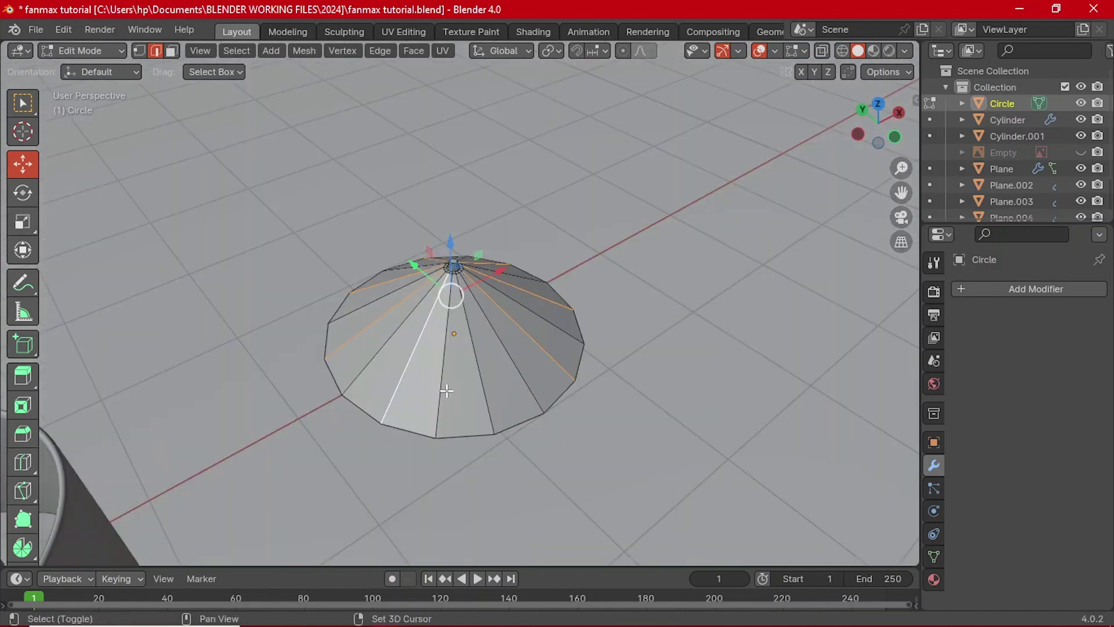
pyautogui.keyDown('shift'); pyautogui.click(477, 391); pyautogui.keyUp('shift')
pyautogui.moveTo(528, 393); pyautogui.dragTo(711, 418, button='middle')
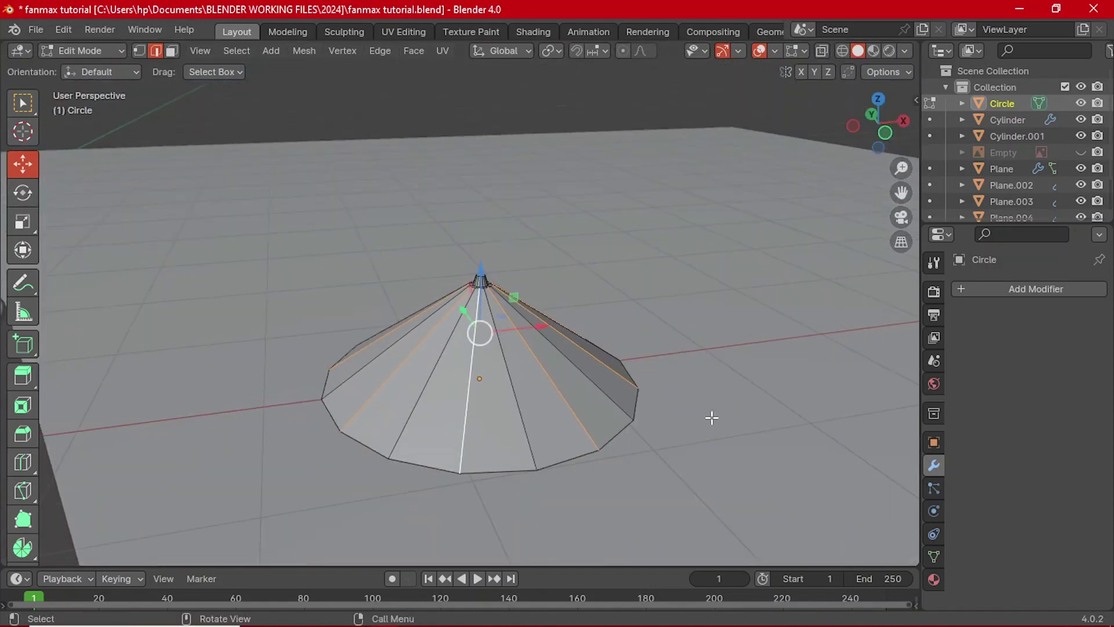
# - Scale the rib edges to 1.057, duplicate them in place and separate them into a new object
pyautogui.press('s')
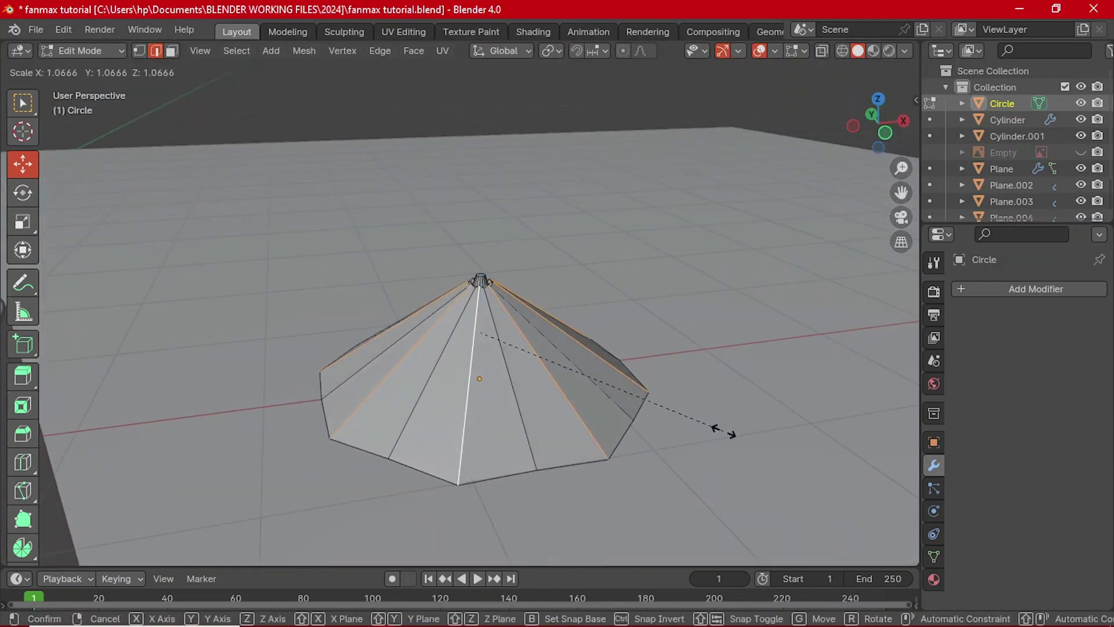
pyautogui.click(722, 422)
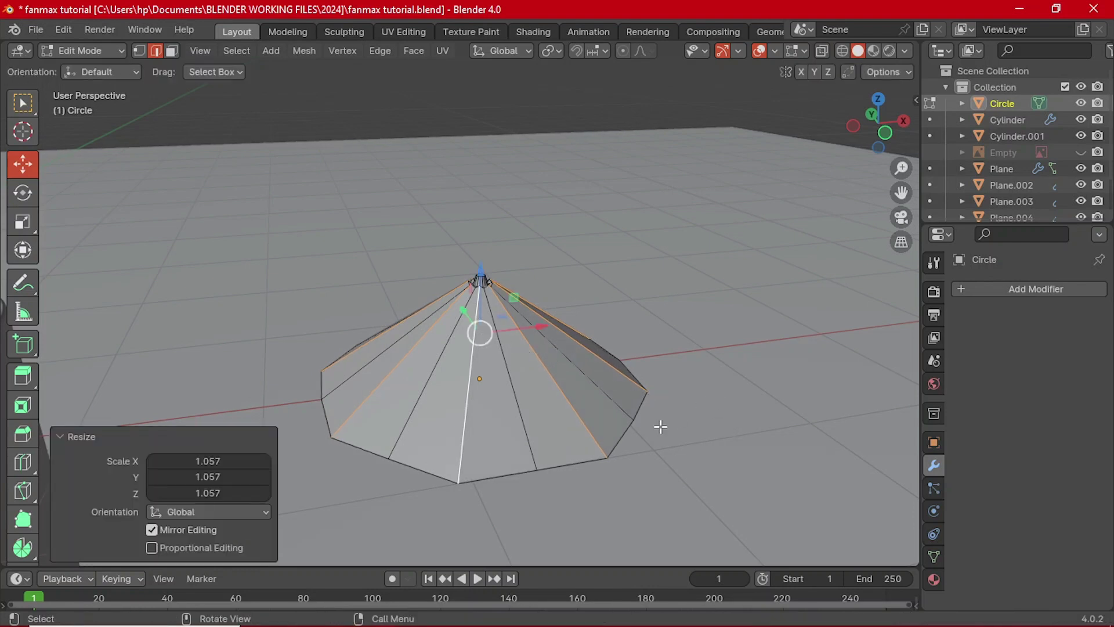
pyautogui.moveTo(658, 428); pyautogui.dragTo(524, 449, button='middle')
pyautogui.press('g')
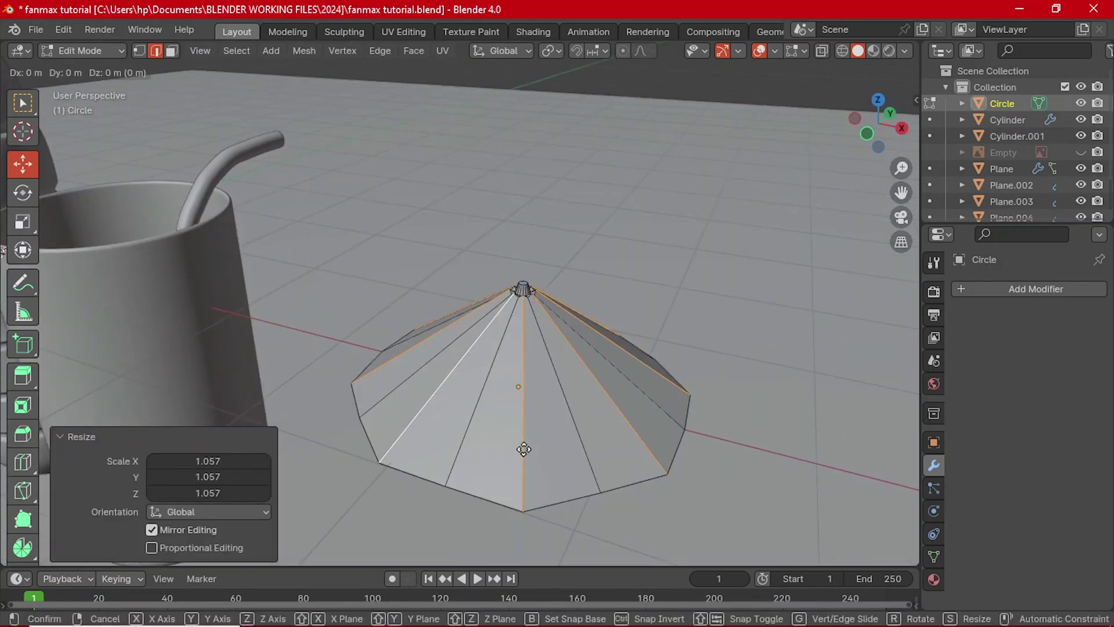
pyautogui.rightClick(524, 449)
pyautogui.press('p')
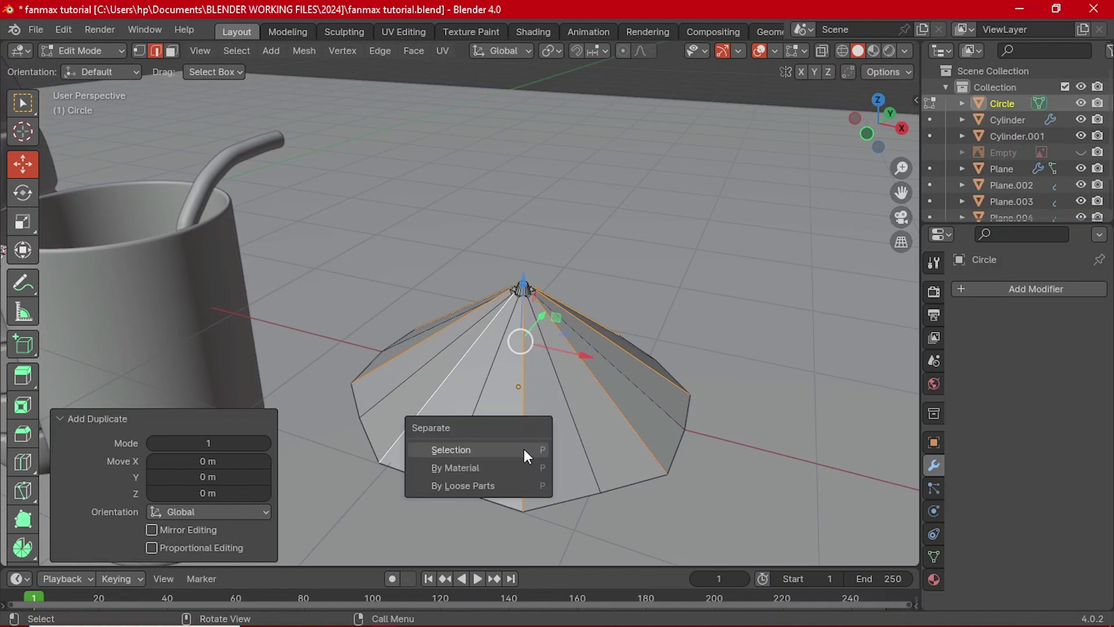
pyautogui.click(524, 450)
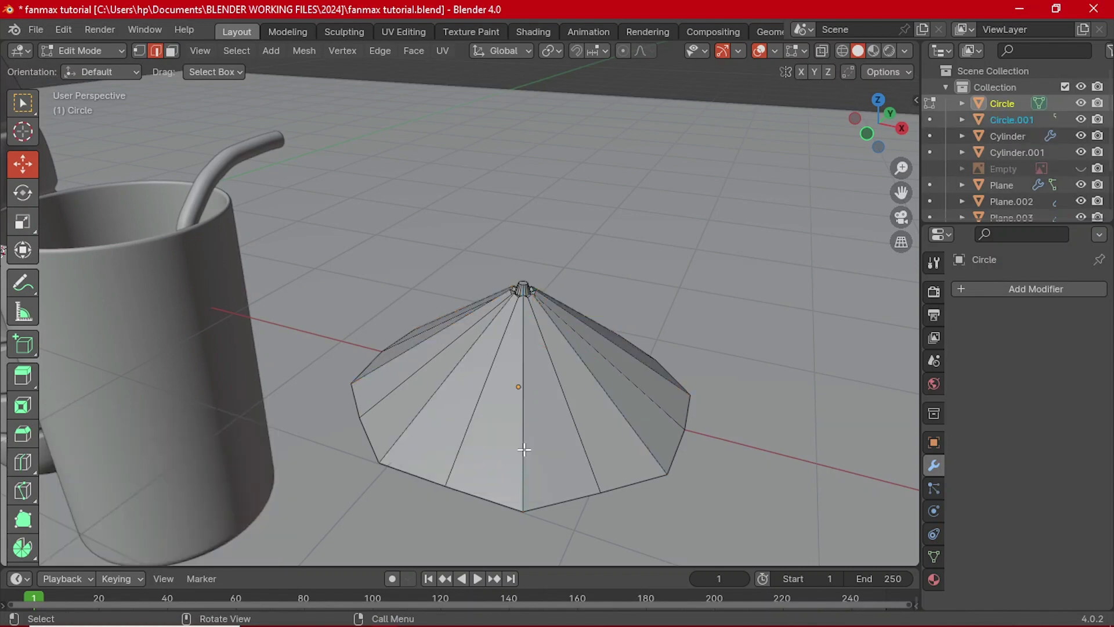
# - Select the new Circle.001 object and give it a Skin modifier
pyautogui.press('Tab')
pyautogui.click(611, 398)
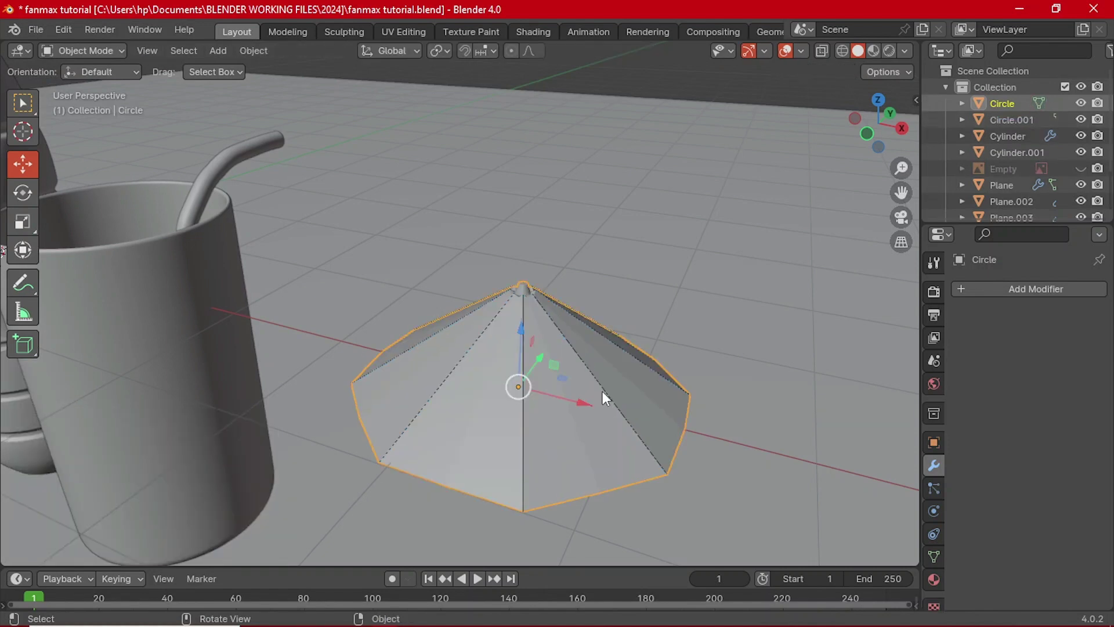
pyautogui.click(602, 389)
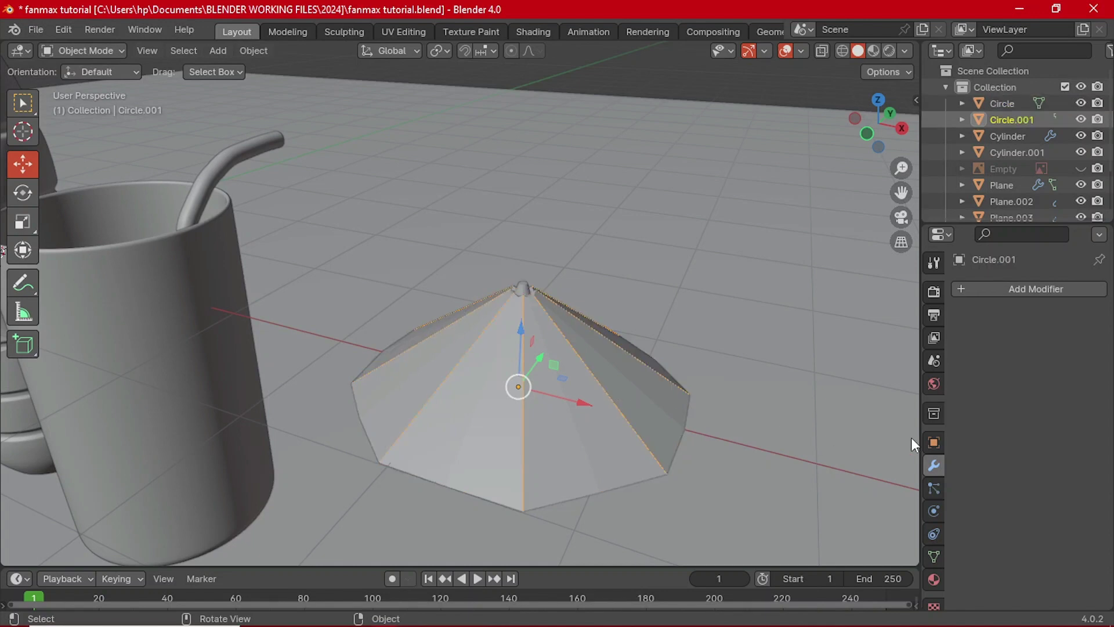
pyautogui.click(1039, 288)
pyautogui.moveTo(974, 304)
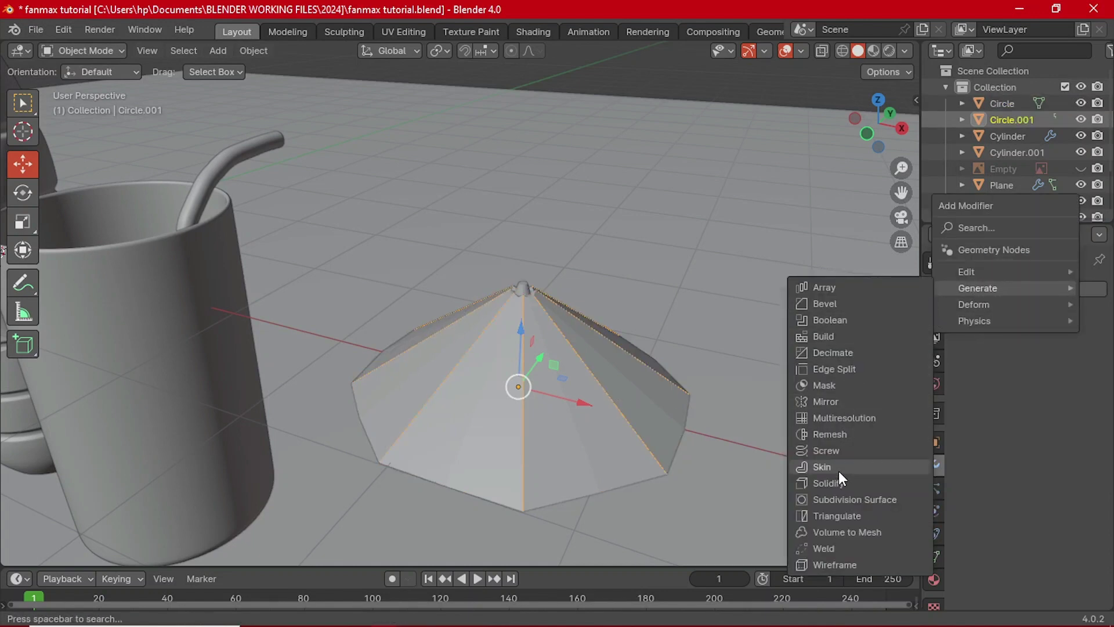
pyautogui.click(838, 467)
# - Mark all Circle.001 vertices as skin root and shrink the rib thickness
pyautogui.press('Tab')
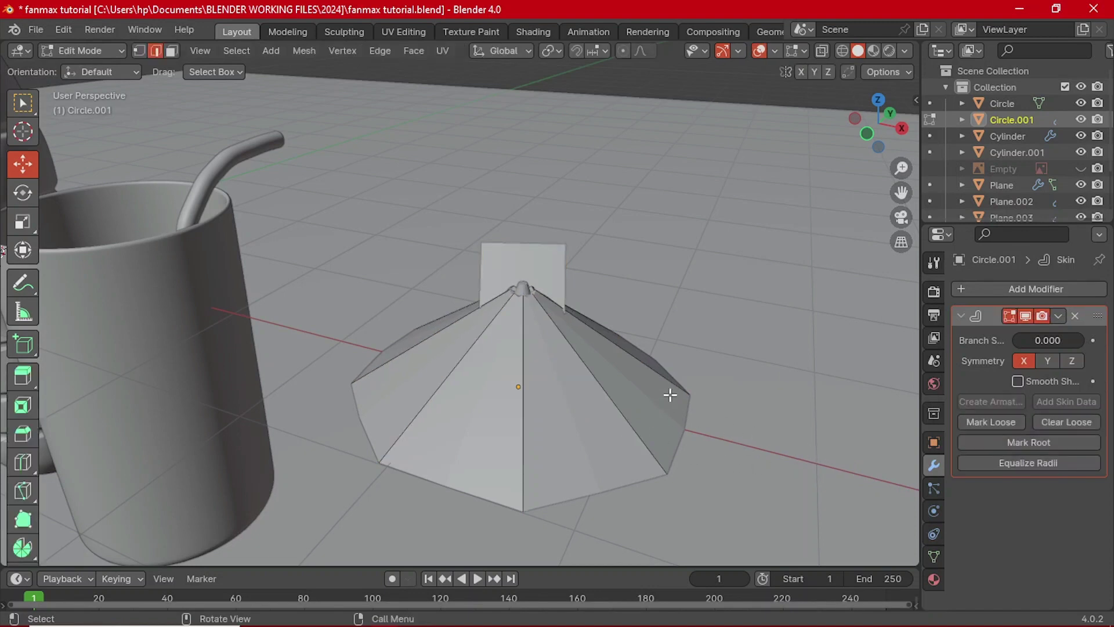
pyautogui.press('a')
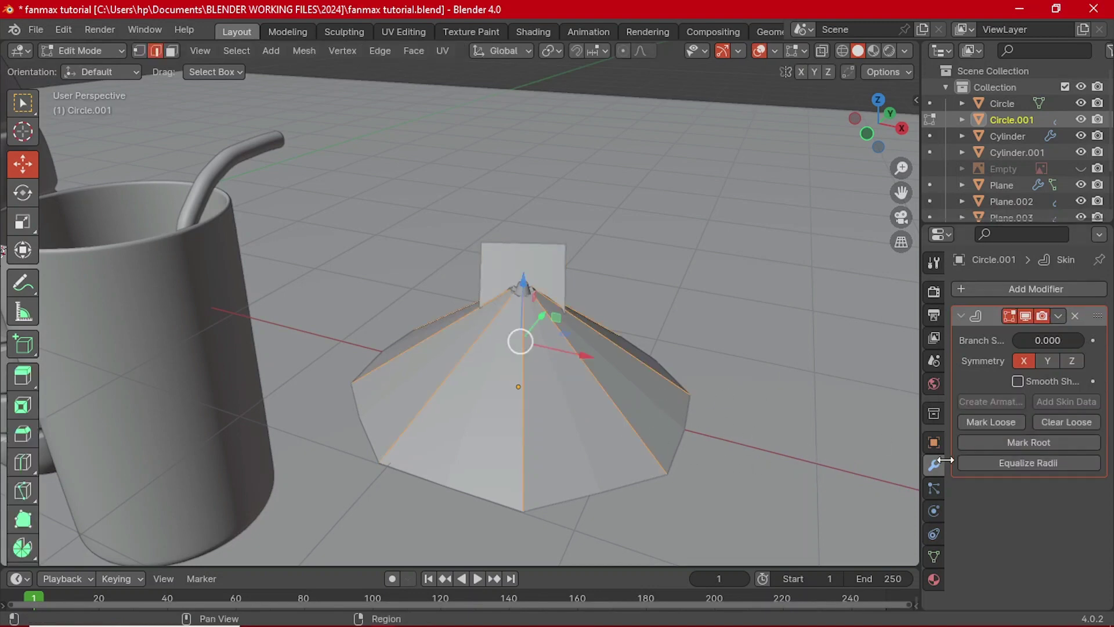
pyautogui.click(1007, 445)
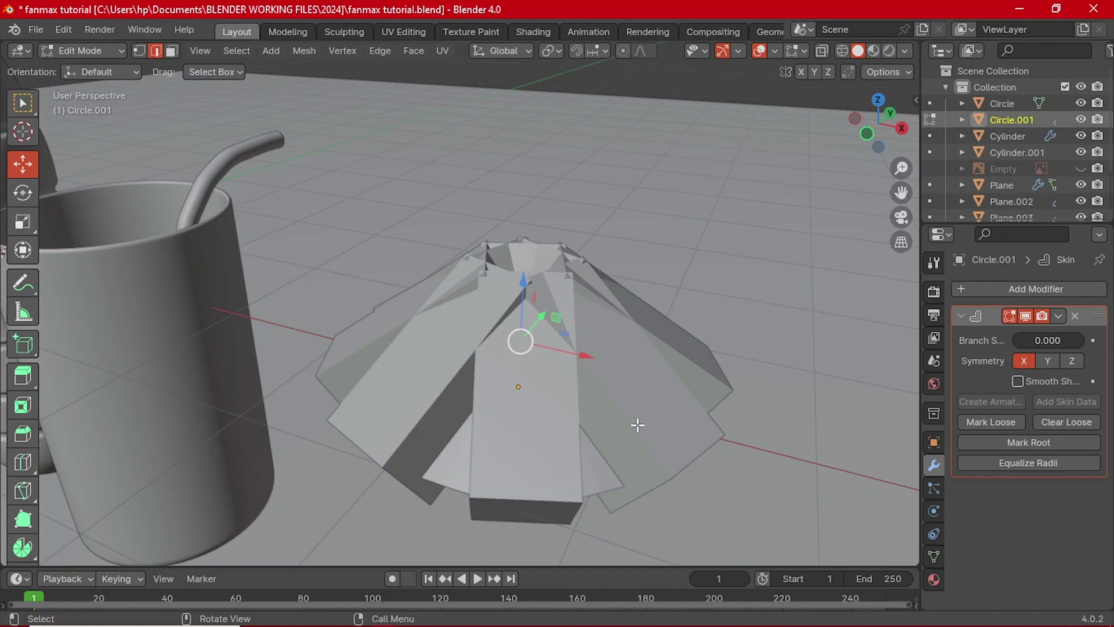
pyautogui.press('s')
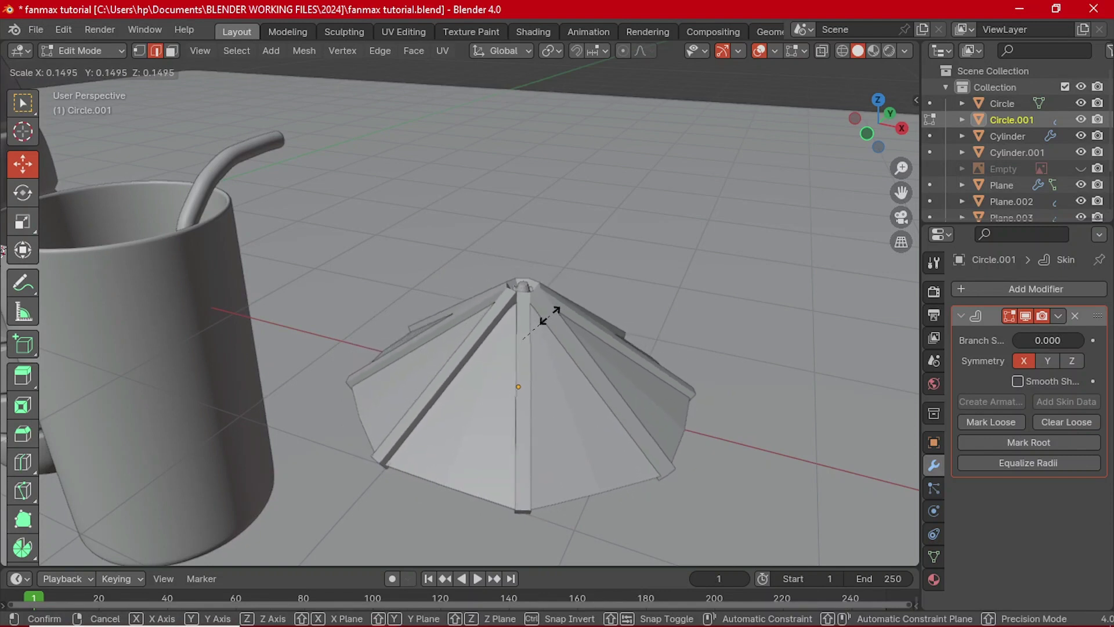
pyautogui.click(517, 335)
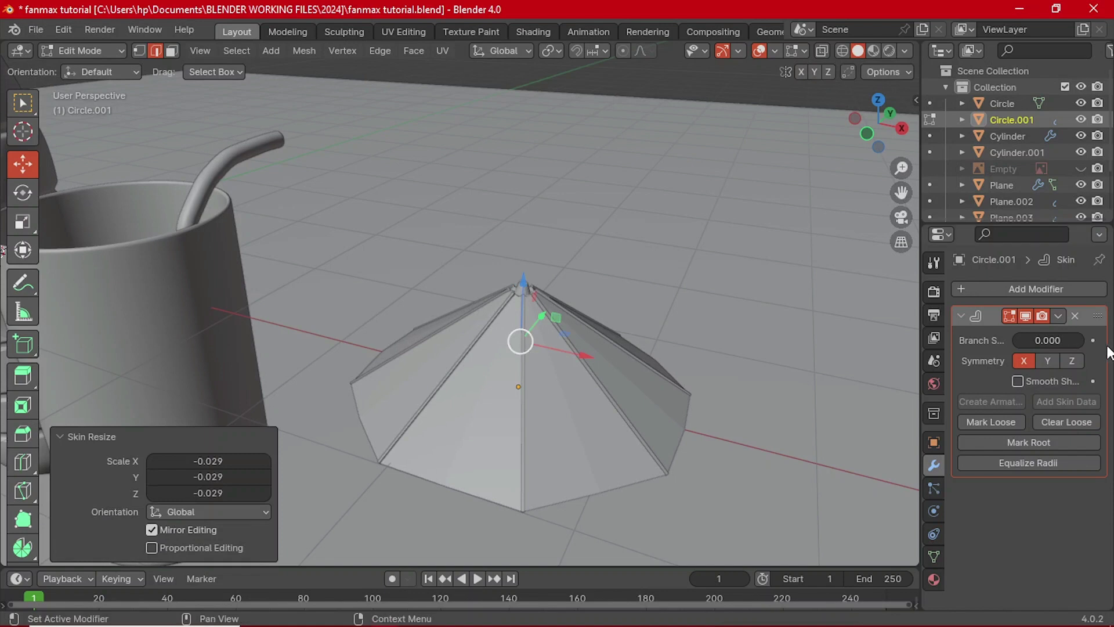
# - Add a Subdivision Surface modifier with viewport level 2 to the ribs
pyautogui.click(1021, 289)
pyautogui.moveTo(1019, 291)
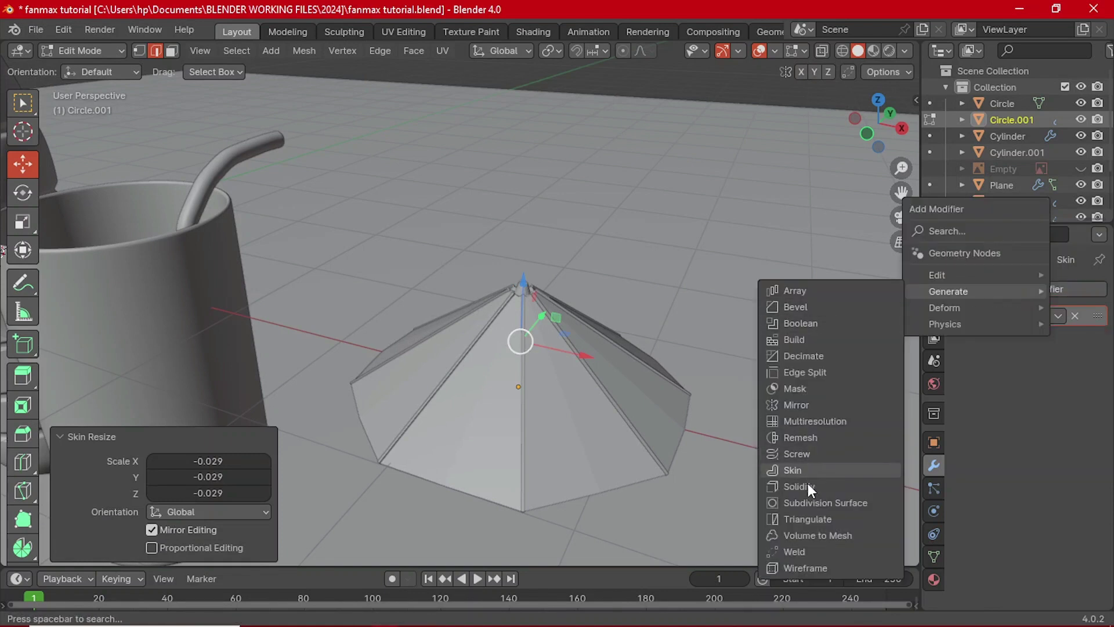
pyautogui.click(816, 504)
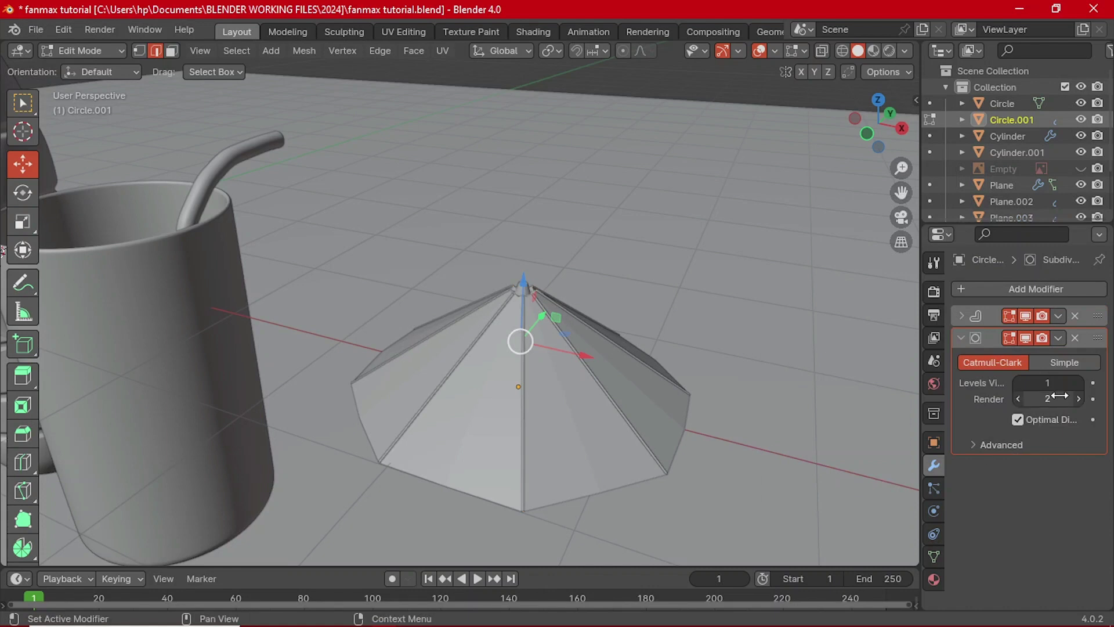
pyautogui.hotkey('ctrl', '2')
pyautogui.moveTo(731, 428); pyautogui.dragTo(540, 435, button='middle')
# - Parent the ribs to the Circle canopy with Object (Keep Transform)
pyautogui.press('Tab')
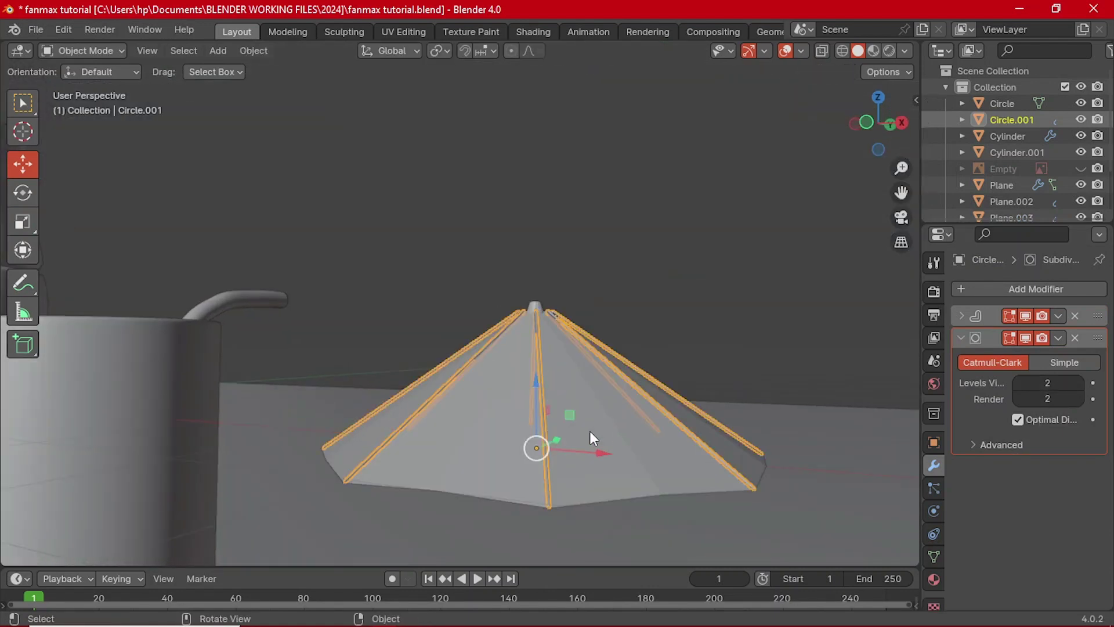
pyautogui.keyDown('shift'); pyautogui.click(639, 472); pyautogui.keyUp('shift')
pyautogui.hotkey('ctrl', 'p')
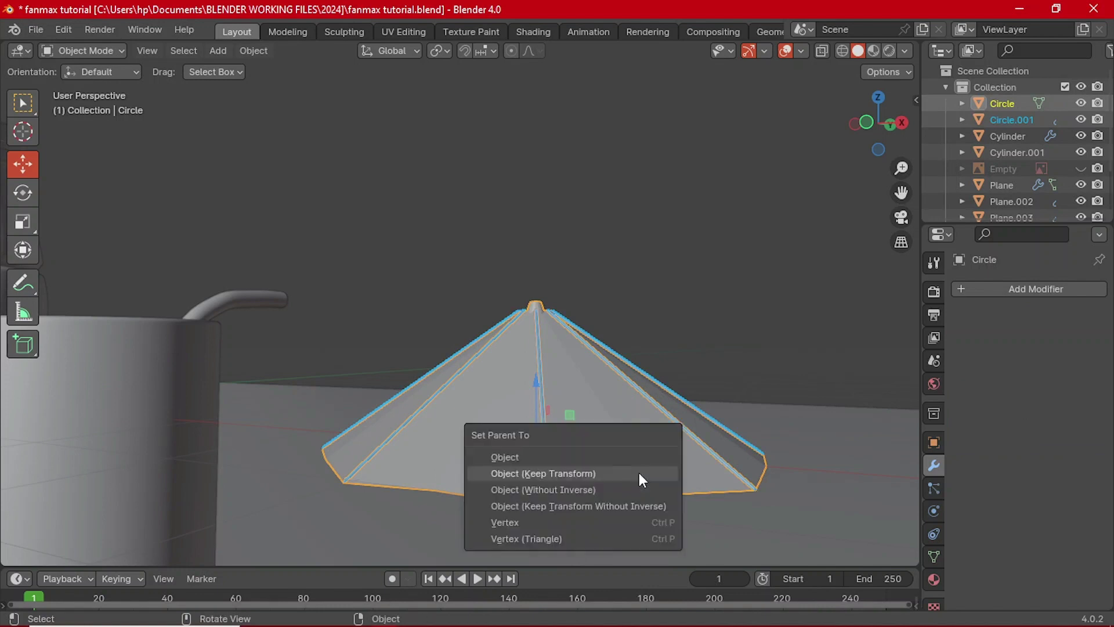
pyautogui.click(639, 472)
pyautogui.moveTo(639, 469); pyautogui.dragTo(586, 375, button='middle')
# - Select the hub vertices at the cone's tip in vertex mode
pyautogui.scroll(5, 619, 401)
pyautogui.press('Tab')
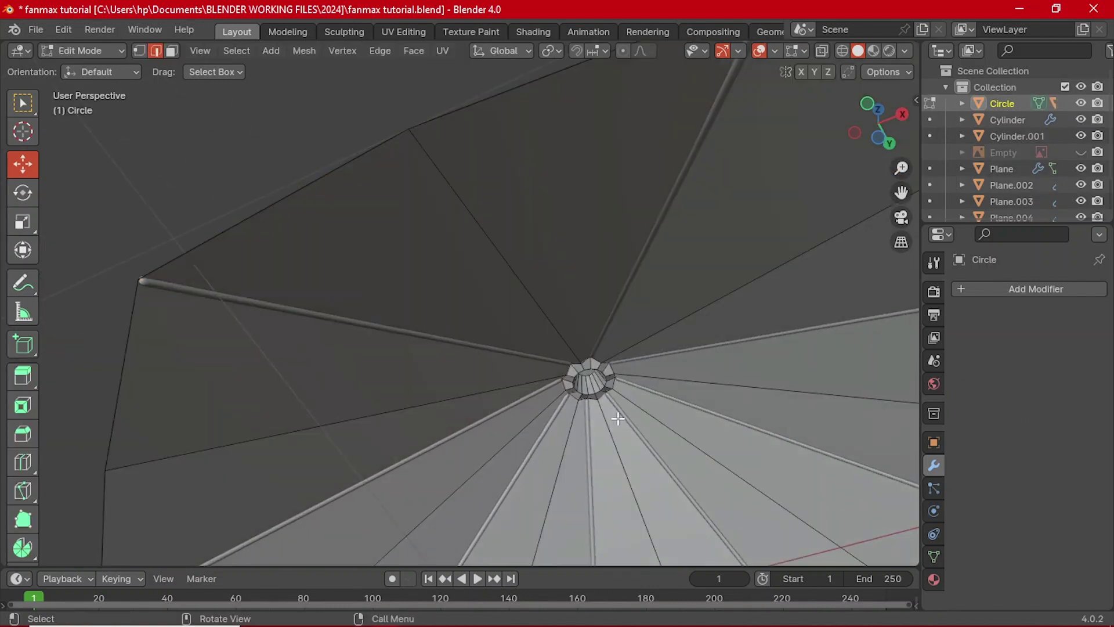
pyautogui.press('1')
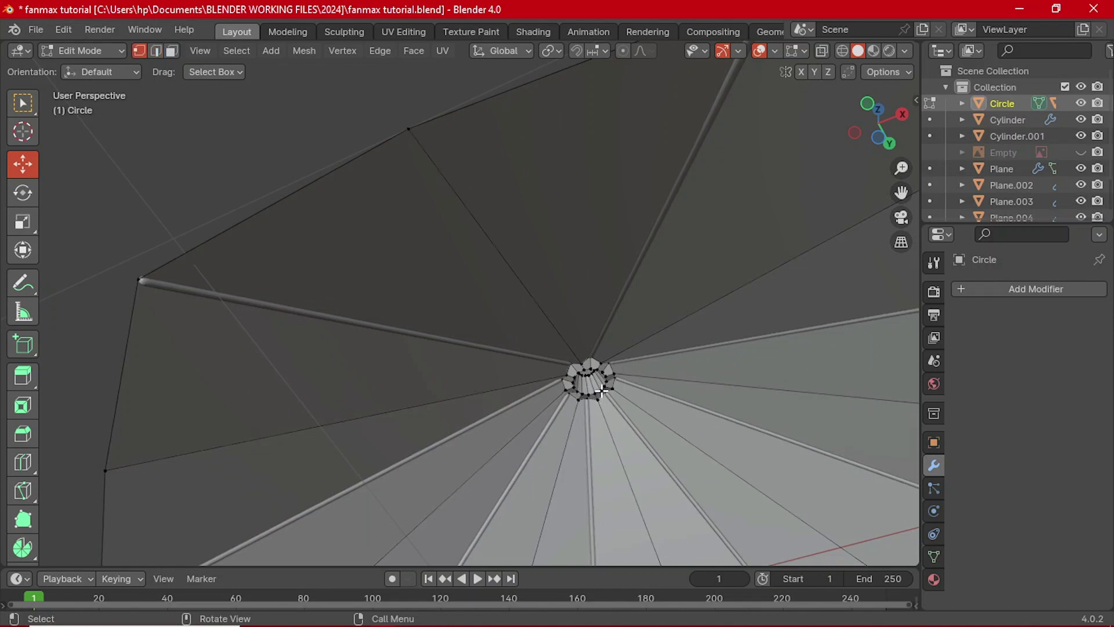
pyautogui.click(601, 391)
pyautogui.scroll(-10, 665, 408)
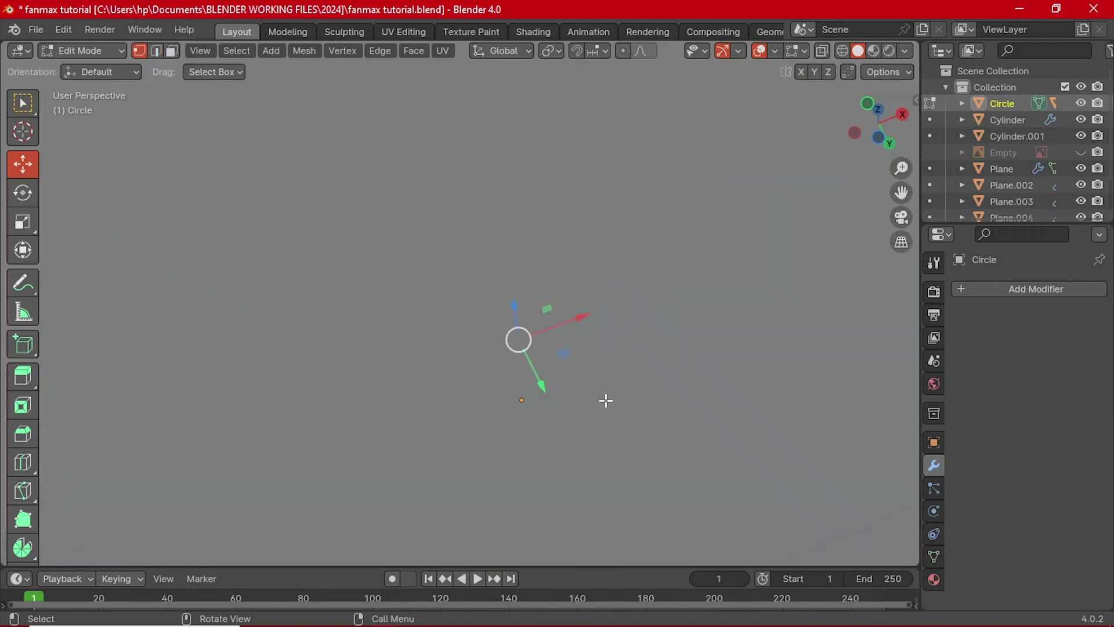
pyautogui.moveTo(505, 505); pyautogui.dragTo(505, 354, button='middle')
pyautogui.scroll(8, 504, 354)
pyautogui.scroll(-3, 506, 352)
pyautogui.scroll(3, 506, 352)
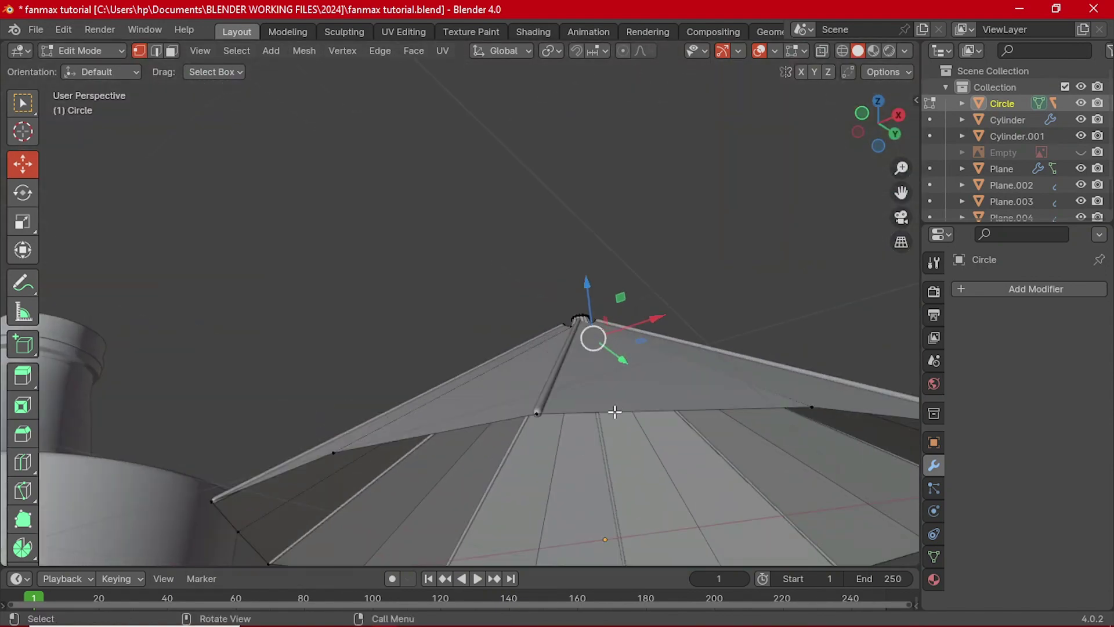
pyautogui.moveTo(614, 411); pyautogui.dragTo(674, 367, button='middle')
# - Duplicate the hub in place, separate it as Circle.002, and select the new object
pyautogui.press('g')
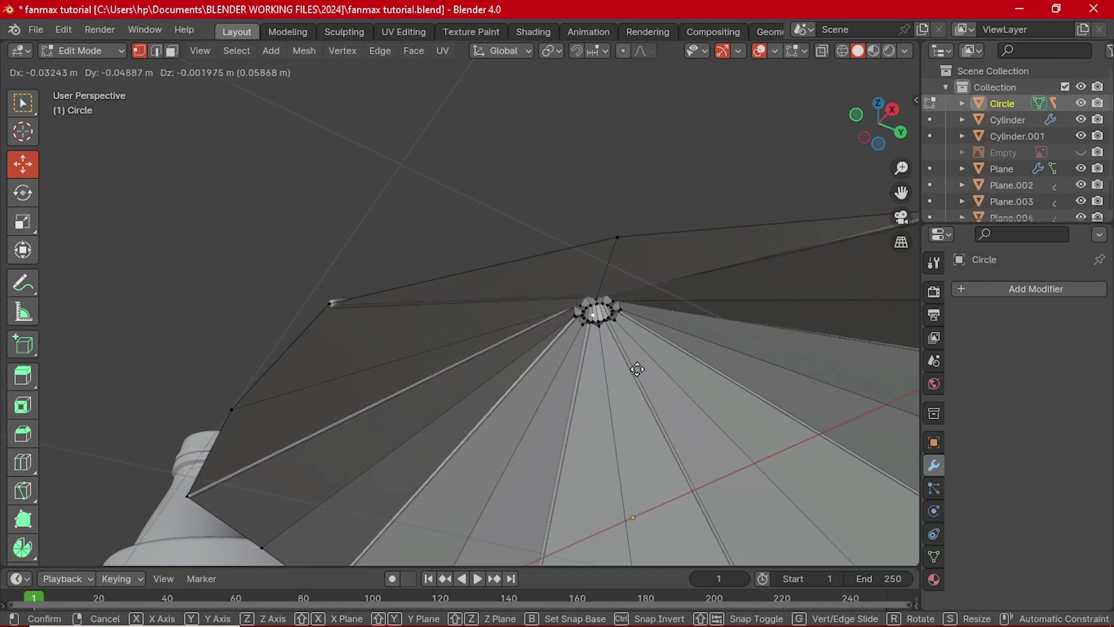
pyautogui.click(641, 367)
pyautogui.press('p')
pyautogui.click(642, 367)
pyautogui.press('Tab')
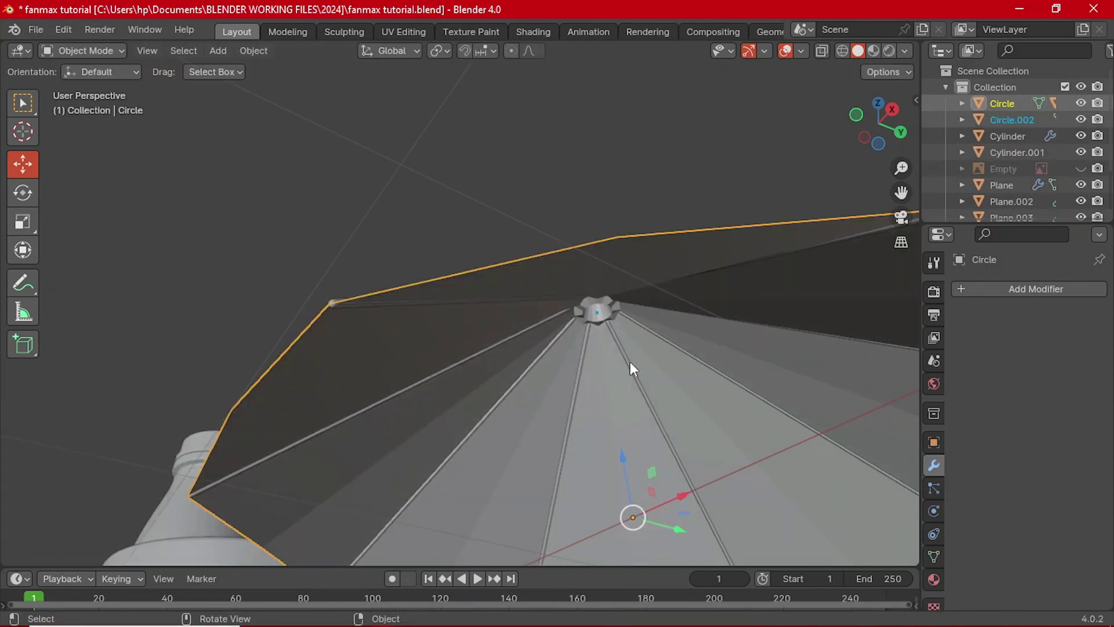
pyautogui.press('Tab')
pyautogui.press('Tab')
pyautogui.click(599, 312)
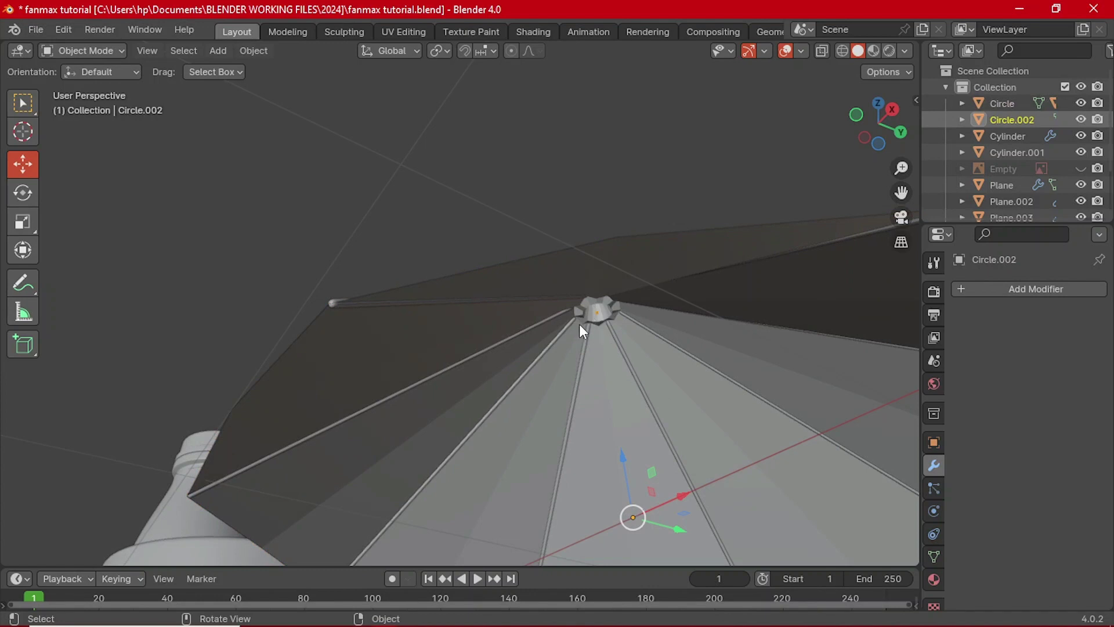
# - In front view, extrude Circle.002's tip vertex straight down along Z
pyautogui.scroll(-4, 456, 318)
pyautogui.press('Tab')
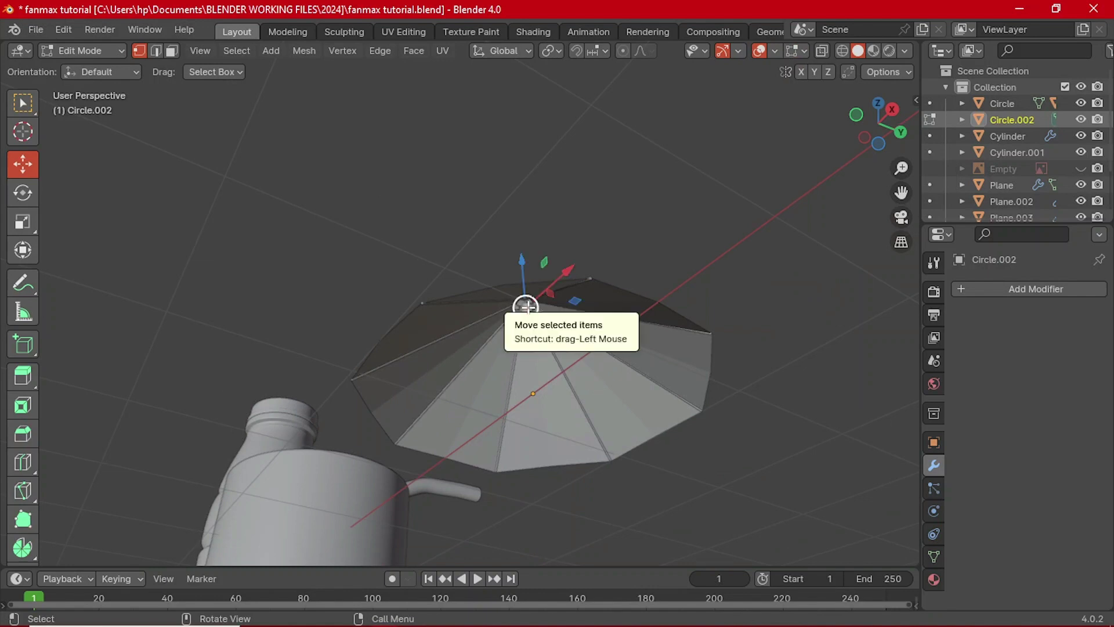
pyautogui.press('`')
pyautogui.click(493, 284)
pyautogui.scroll(3, 533, 367)
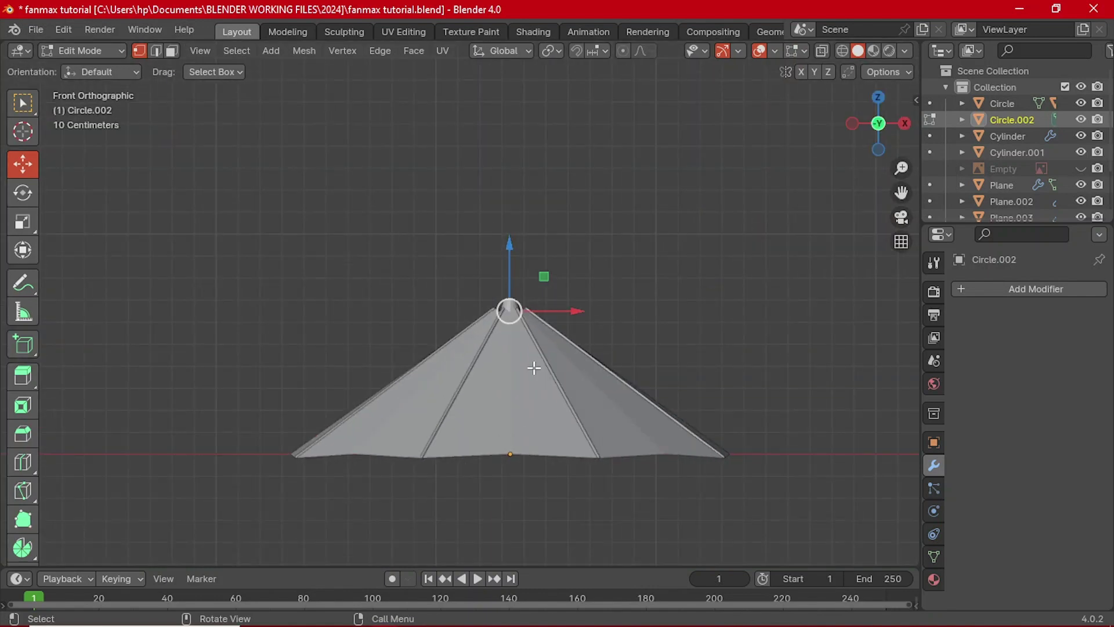
pyautogui.press('g')
pyautogui.press('z')
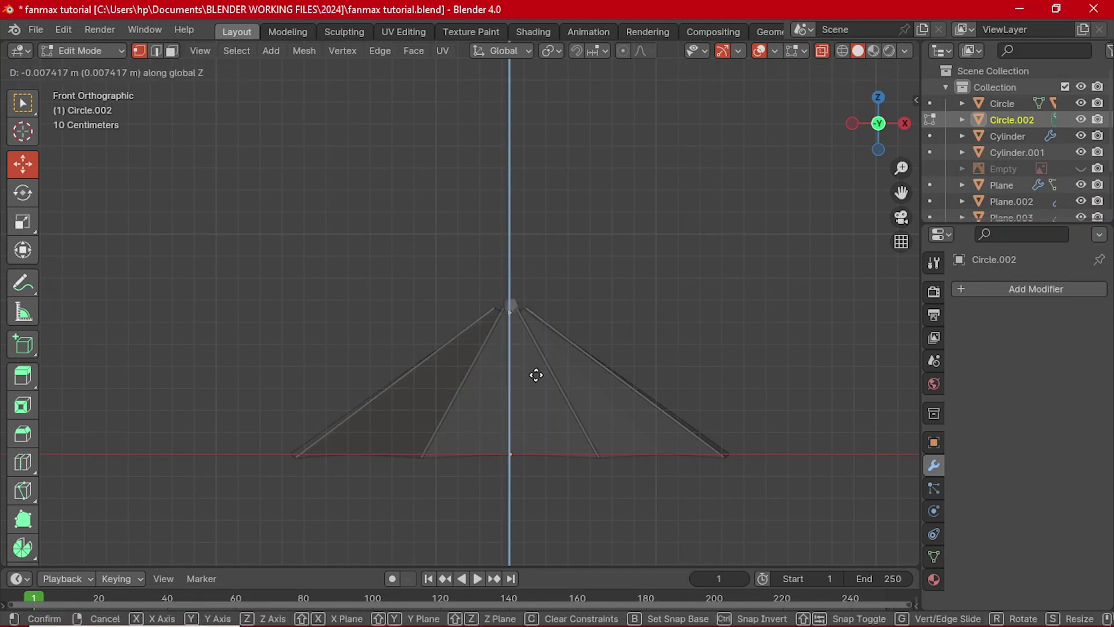
pyautogui.click(553, 497)
# - Extrude two more vertical segments below the canopy rim and adjust the bottom vertex
pyautogui.scroll(-2, 551, 464)
pyautogui.keyDown('shift'); pyautogui.moveTo(550, 455); pyautogui.dragTo(568, 390, button='middle'); pyautogui.keyUp('shift')
pyautogui.press('g')
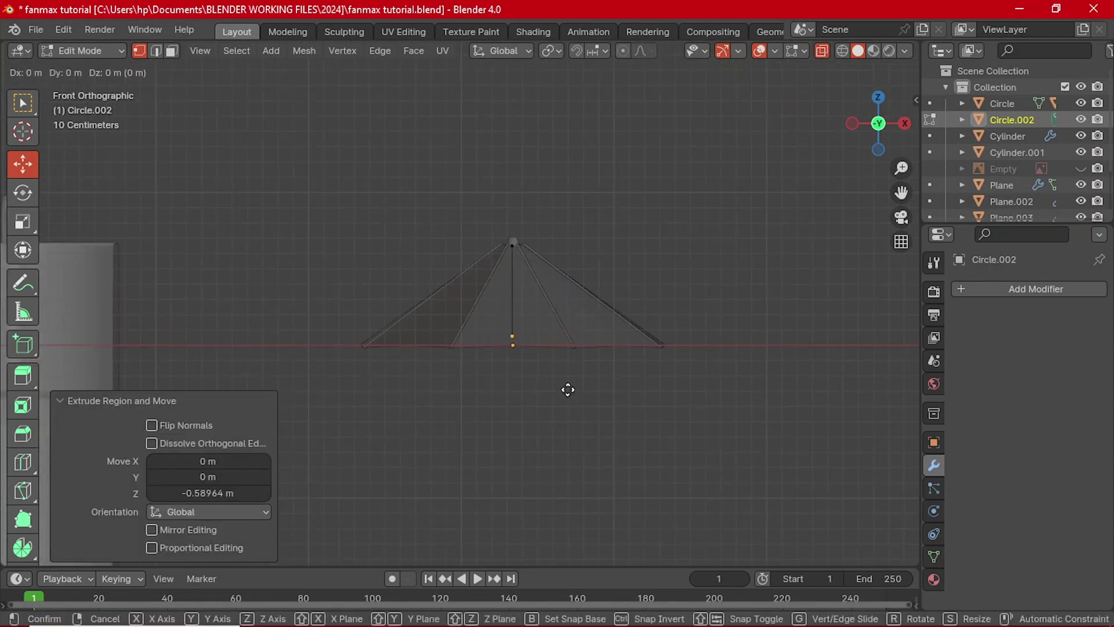
pyautogui.press('z')
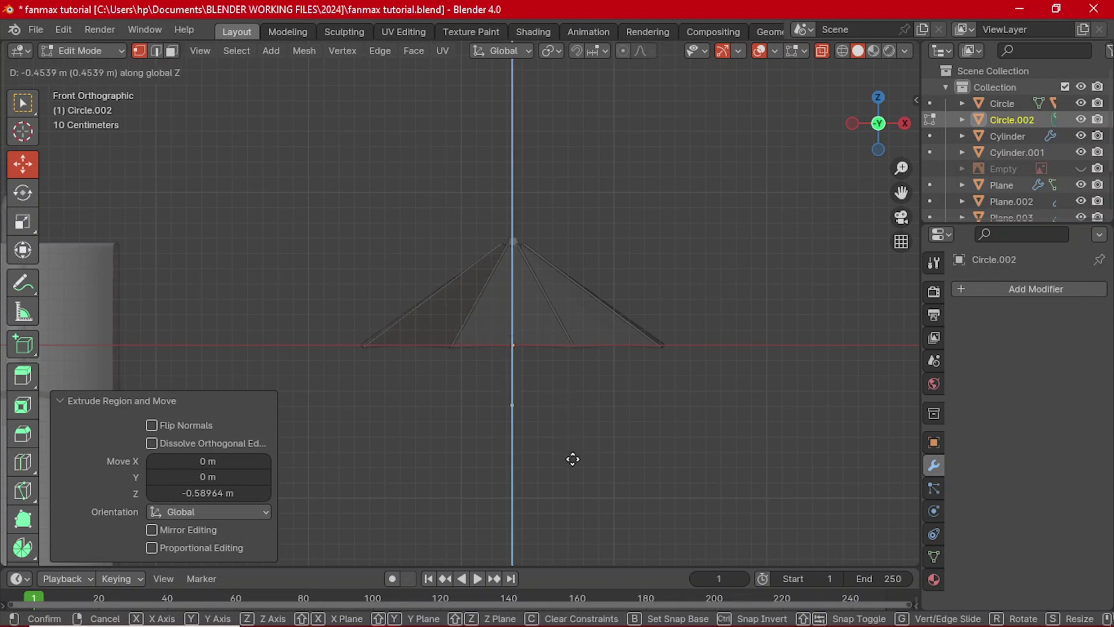
pyautogui.click(572, 458)
pyautogui.press('e')
pyautogui.press('z')
pyautogui.click(581, 497)
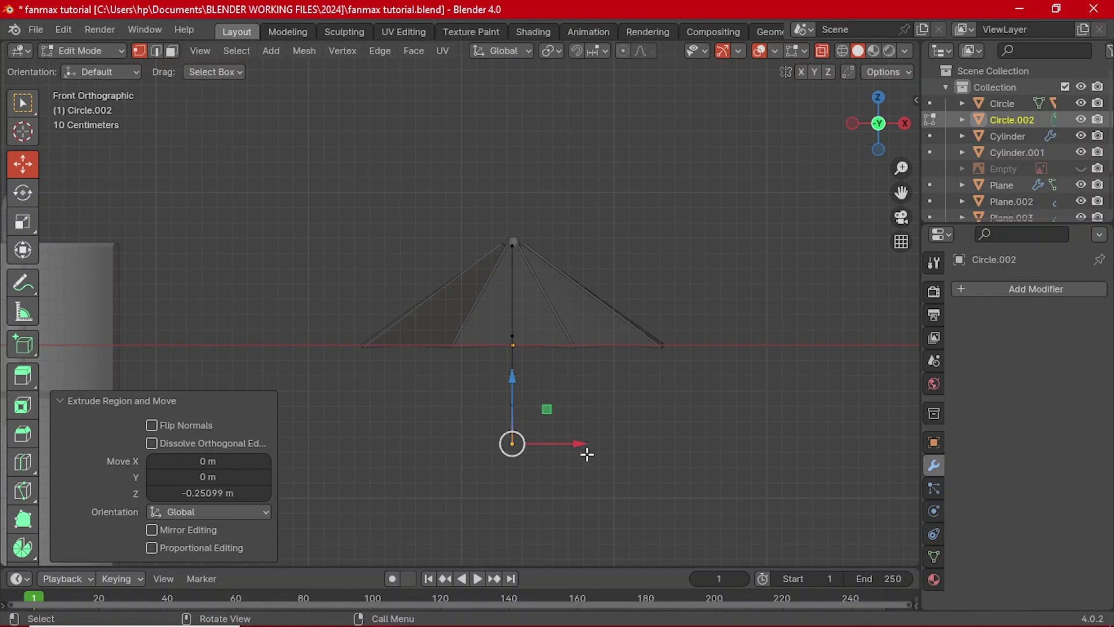
pyautogui.moveTo(577, 444); pyautogui.dragTo(559, 437)
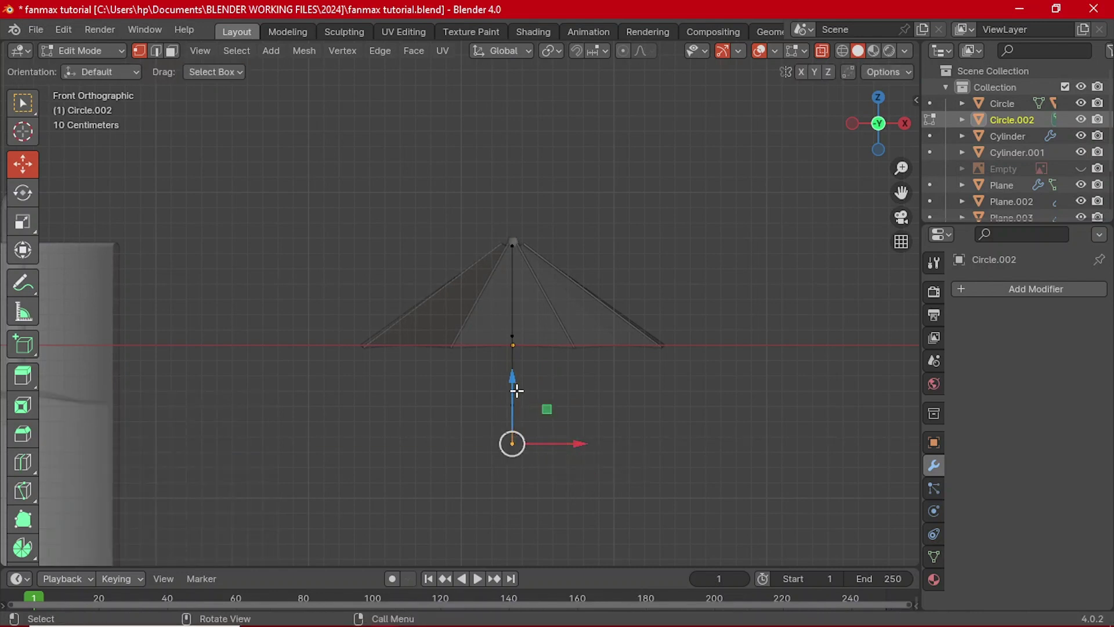
pyautogui.moveTo(516, 391); pyautogui.dragTo(539, 430)
pyautogui.press('Tab')
pyautogui.moveTo(538, 430); pyautogui.dragTo(510, 390, button='middle')
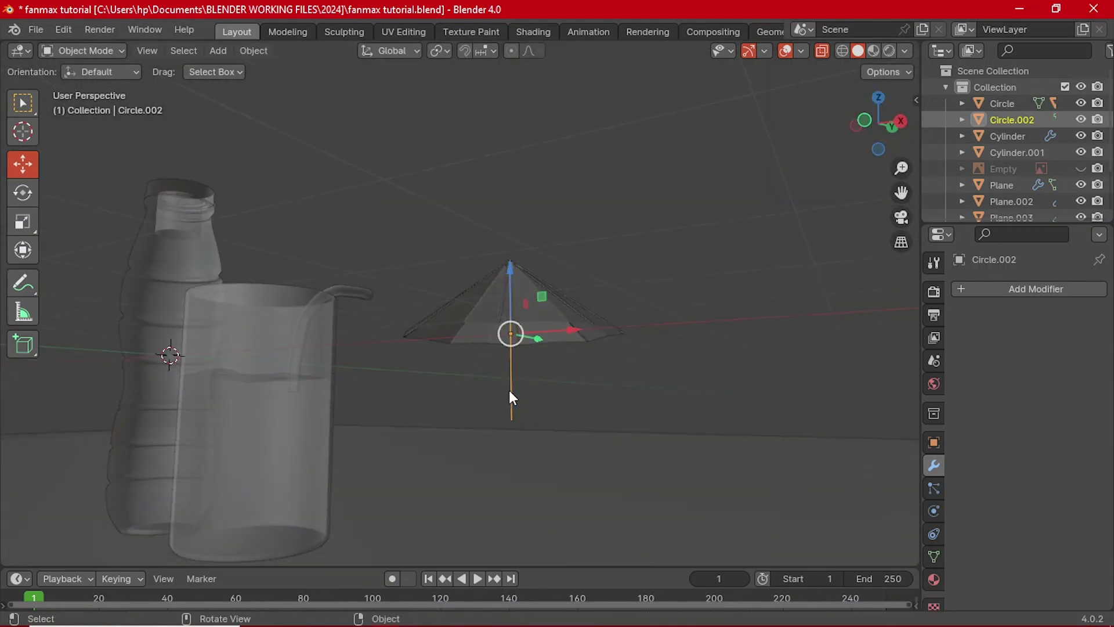
# - Add a Skin modifier to the vertex line and shrink its thickness twice with Ctrl+A
pyautogui.click(1021, 296)
pyautogui.moveTo(907, 294)
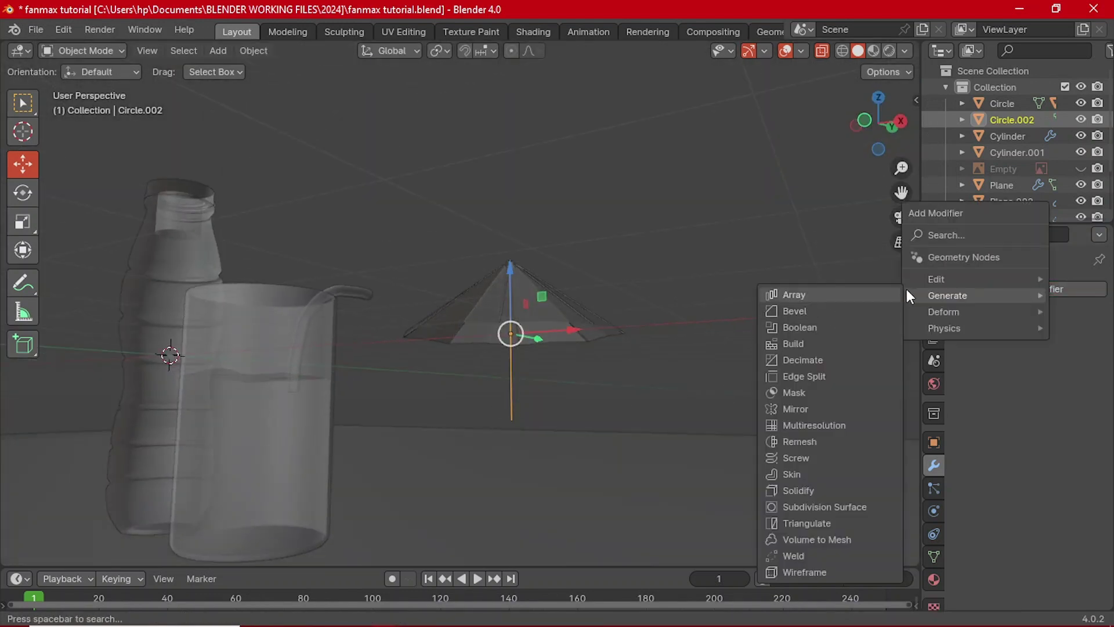
pyautogui.click(844, 475)
pyautogui.press('Tab')
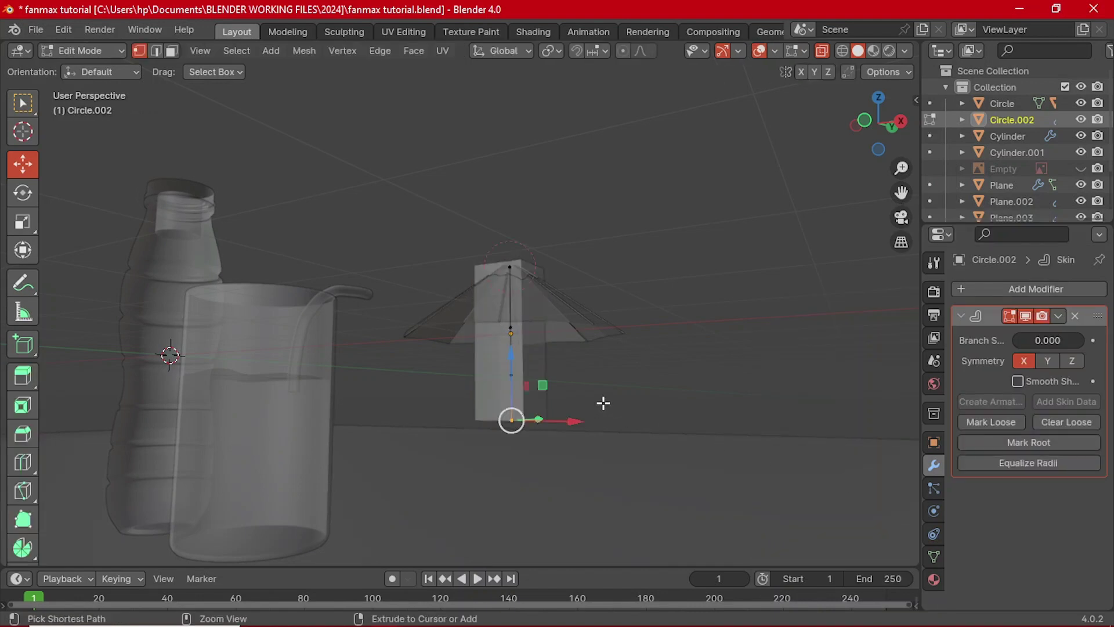
pyautogui.press('a')
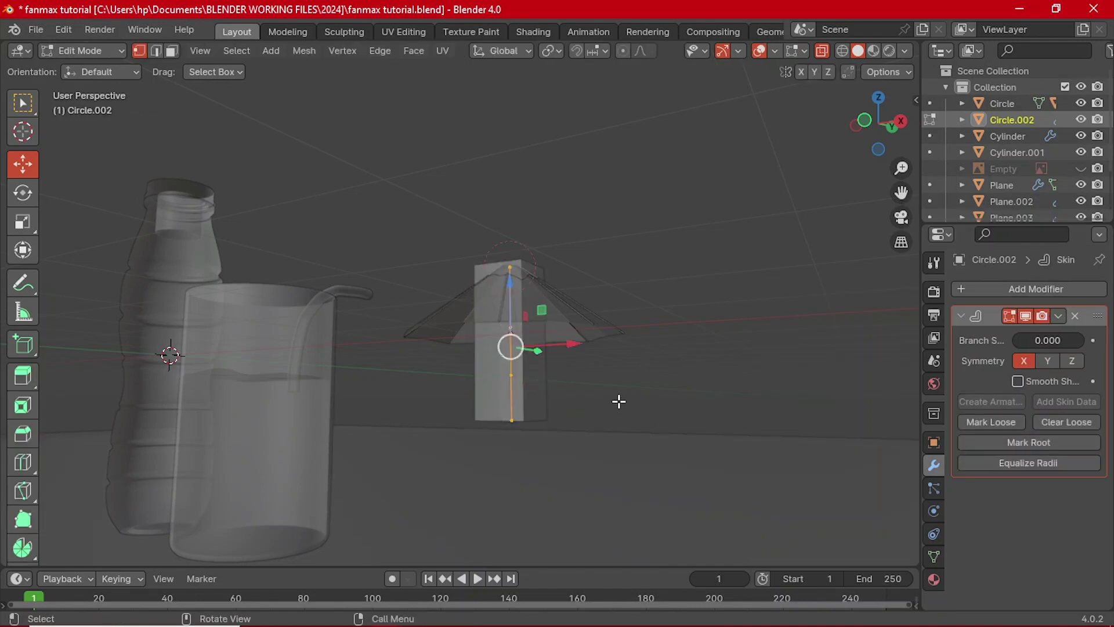
pyautogui.hotkey('ctrl', 'a')
pyautogui.click(550, 325)
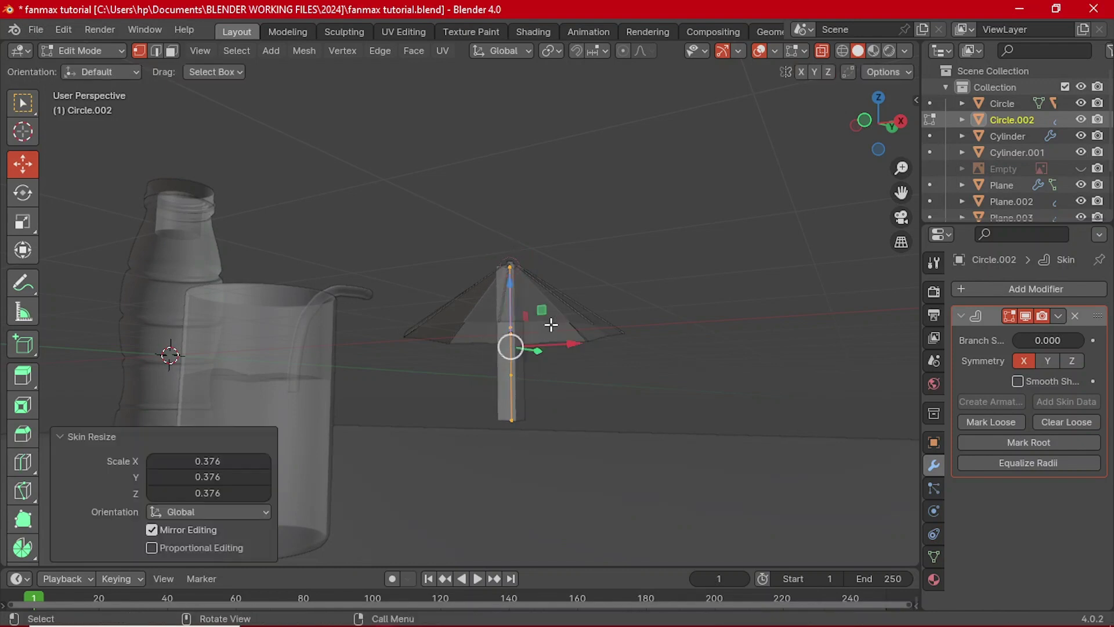
pyautogui.hotkey('ctrl', 'a')
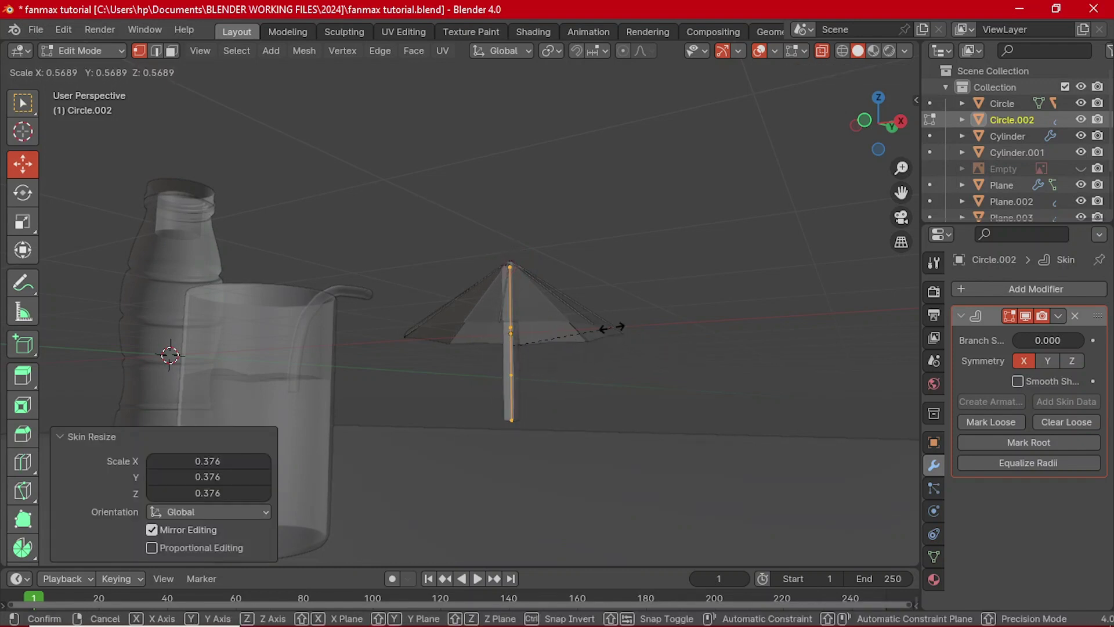
pyautogui.click(530, 323)
pyautogui.hotkey('alt', 'z')
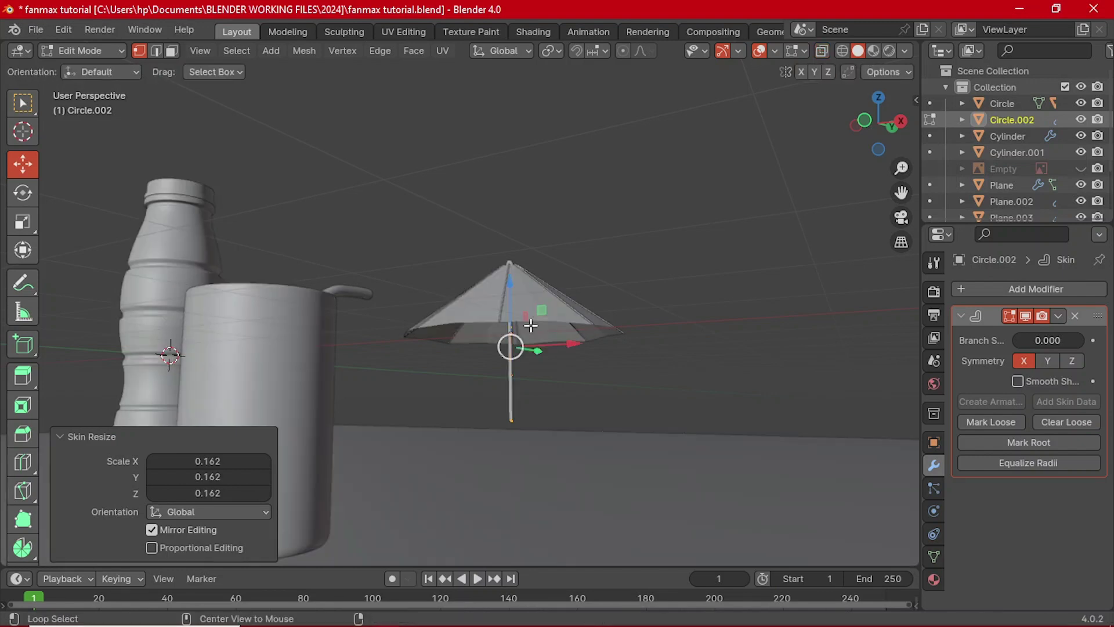
pyautogui.press('Tab')
# - Add a Subdivision Surface modifier at viewport level 2 and raise the stick about 0.047 m
pyautogui.scroll(3, 552, 450)
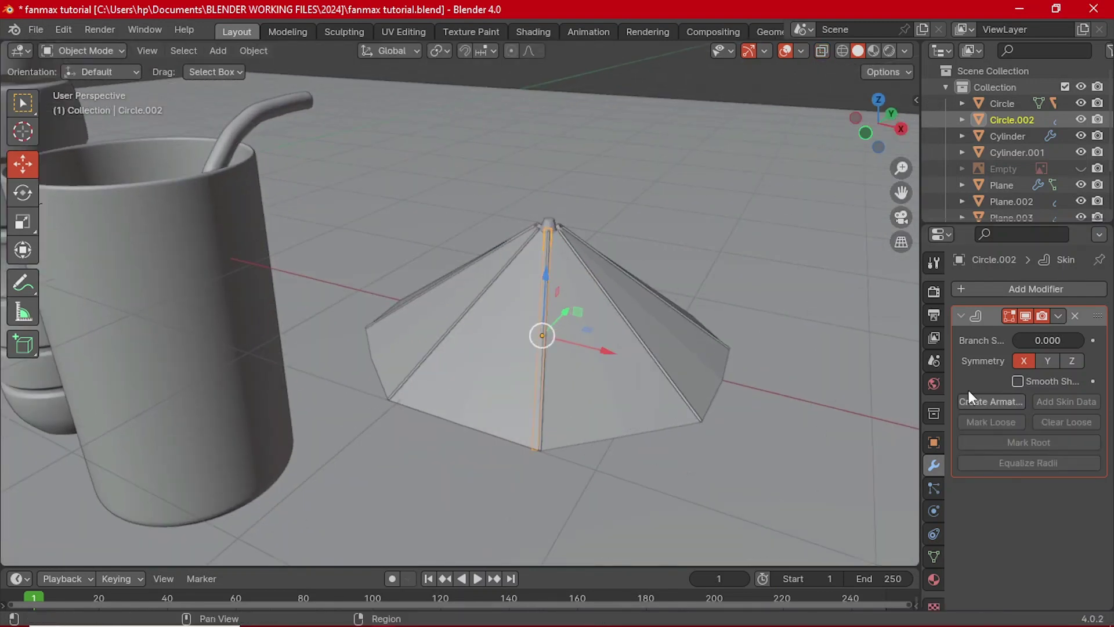
pyautogui.click(968, 313)
pyautogui.click(983, 290)
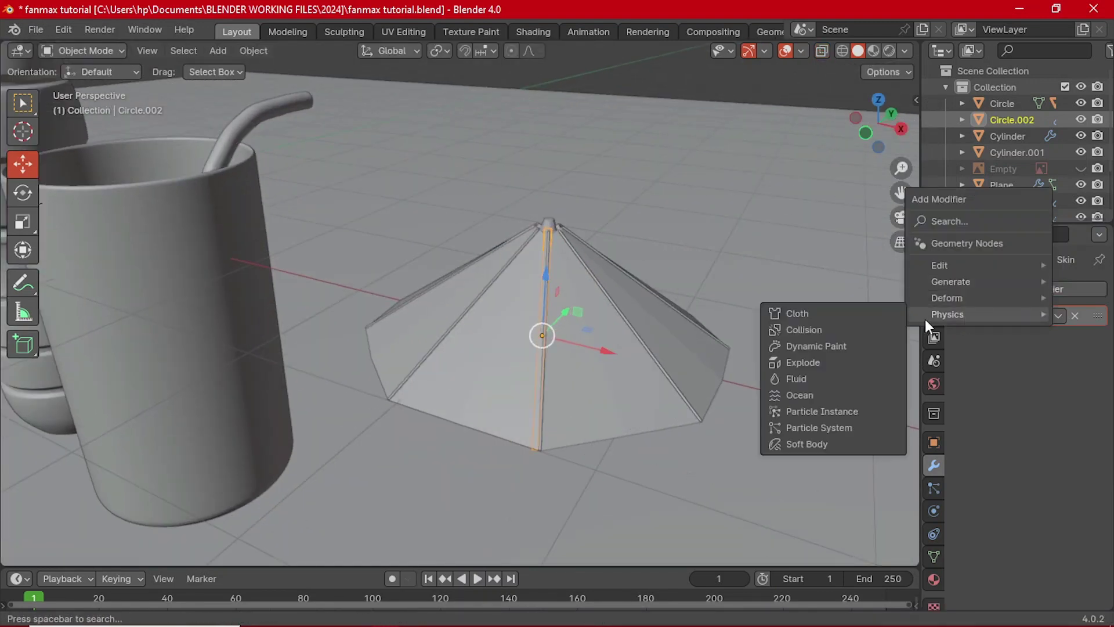
pyautogui.moveTo(974, 280)
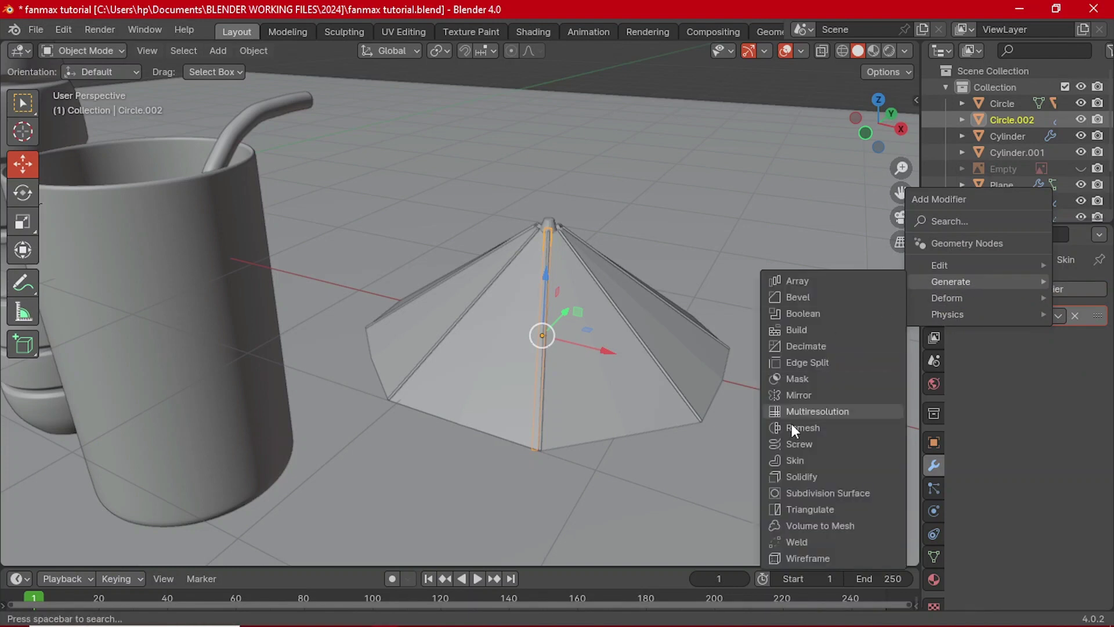
pyautogui.click(844, 492)
pyautogui.moveTo(568, 407); pyautogui.dragTo(626, 342, button='middle')
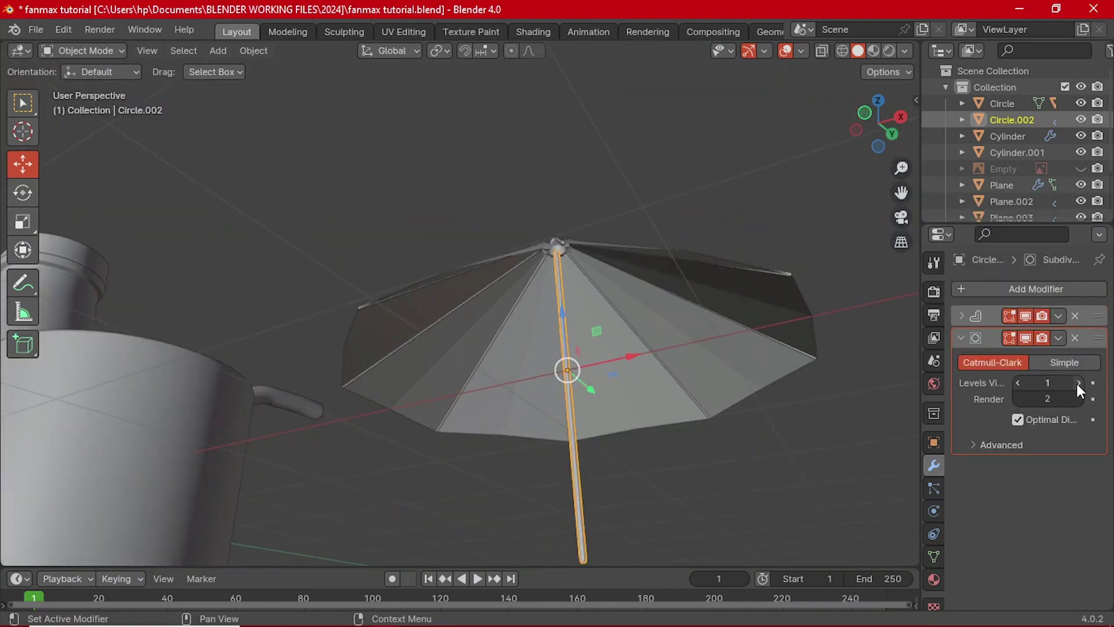
pyautogui.click(1074, 382)
pyautogui.moveTo(558, 441); pyautogui.dragTo(548, 440, button='middle')
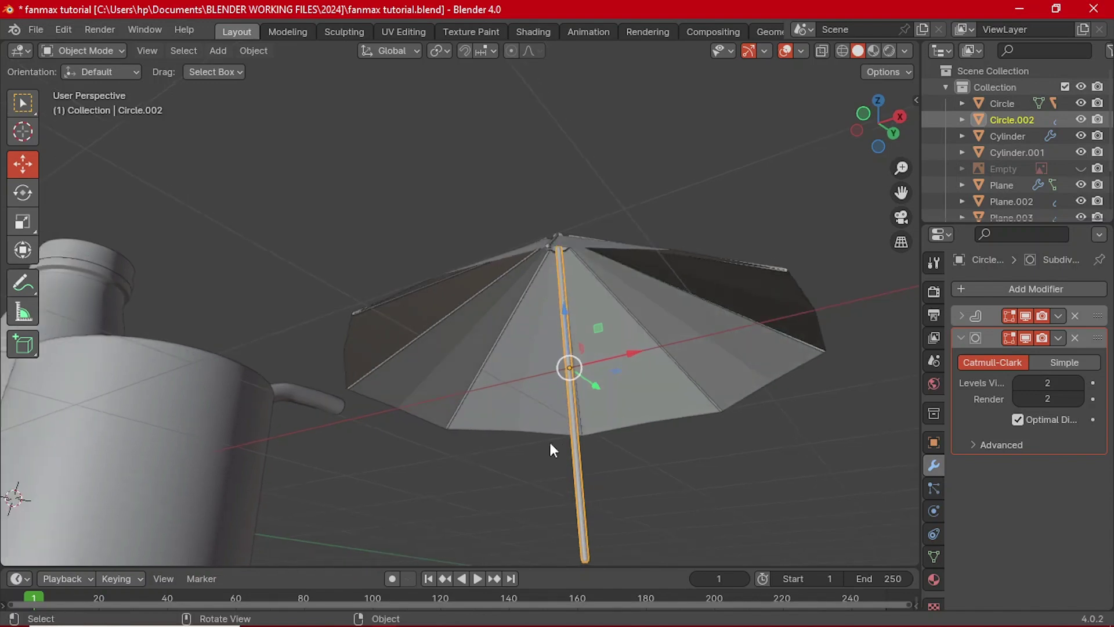
pyautogui.moveTo(569, 305); pyautogui.dragTo(568, 292)
# - Parent the Circle.002 stick to the Circle canopy with Object (Keep Transform), then reselect the canopy
pyautogui.moveTo(568, 291); pyautogui.dragTo(547, 435, button='middle')
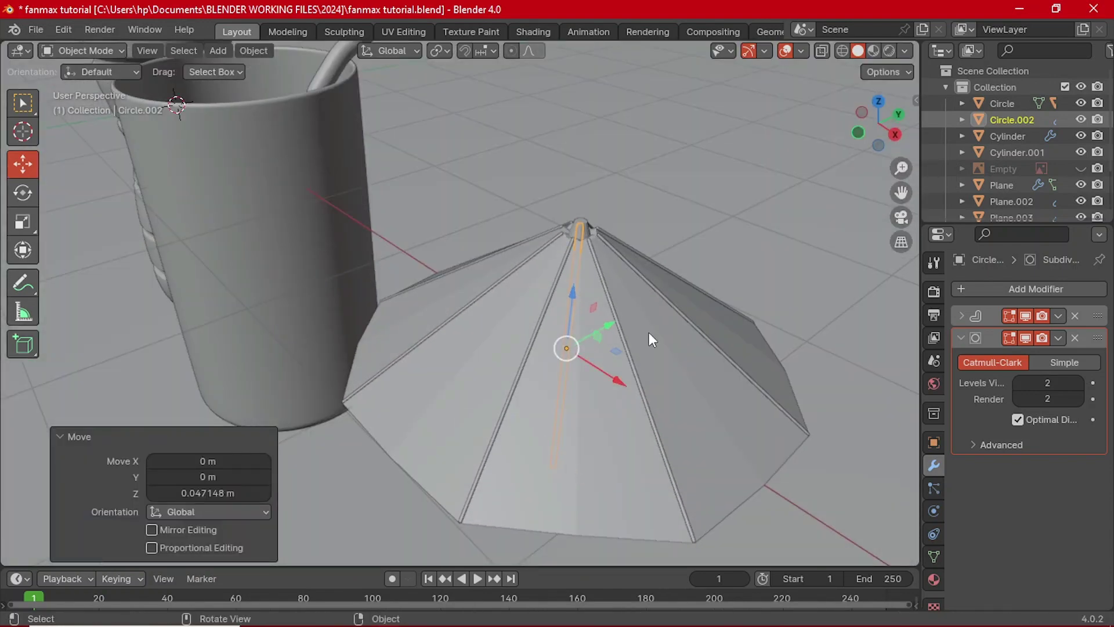
pyautogui.moveTo(646, 336); pyautogui.dragTo(637, 241, button='middle')
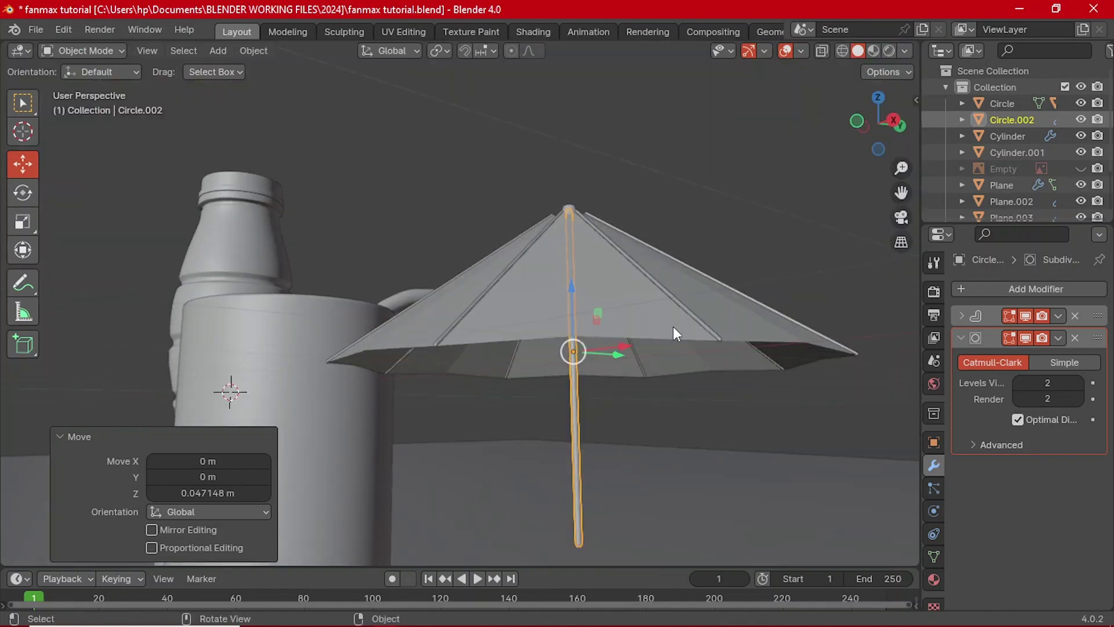
pyautogui.keyDown('shift'); pyautogui.click(671, 279); pyautogui.keyUp('shift')
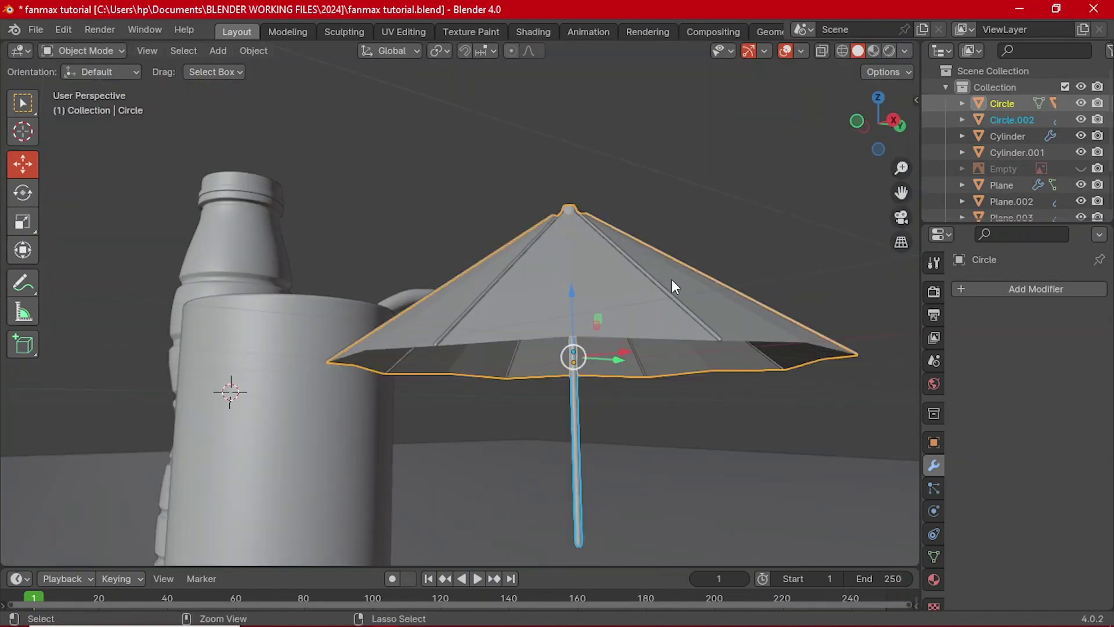
pyautogui.hotkey('ctrl', 'p')
pyautogui.click(670, 280)
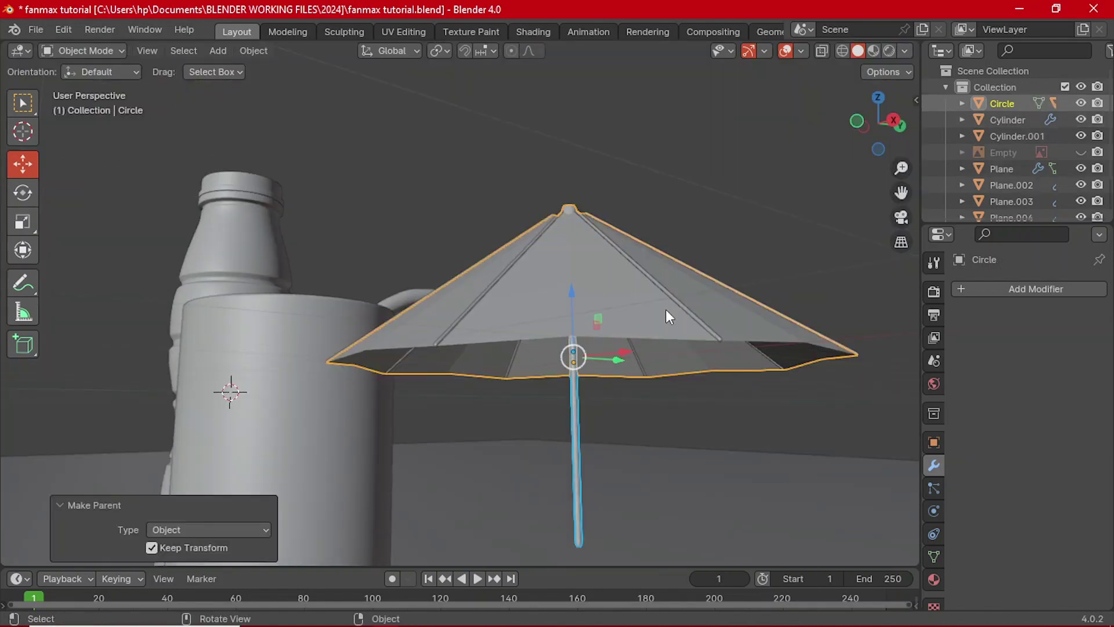
pyautogui.click(579, 451)
pyautogui.click(702, 287)
pyautogui.moveTo(701, 287); pyautogui.dragTo(551, 409, button='middle')
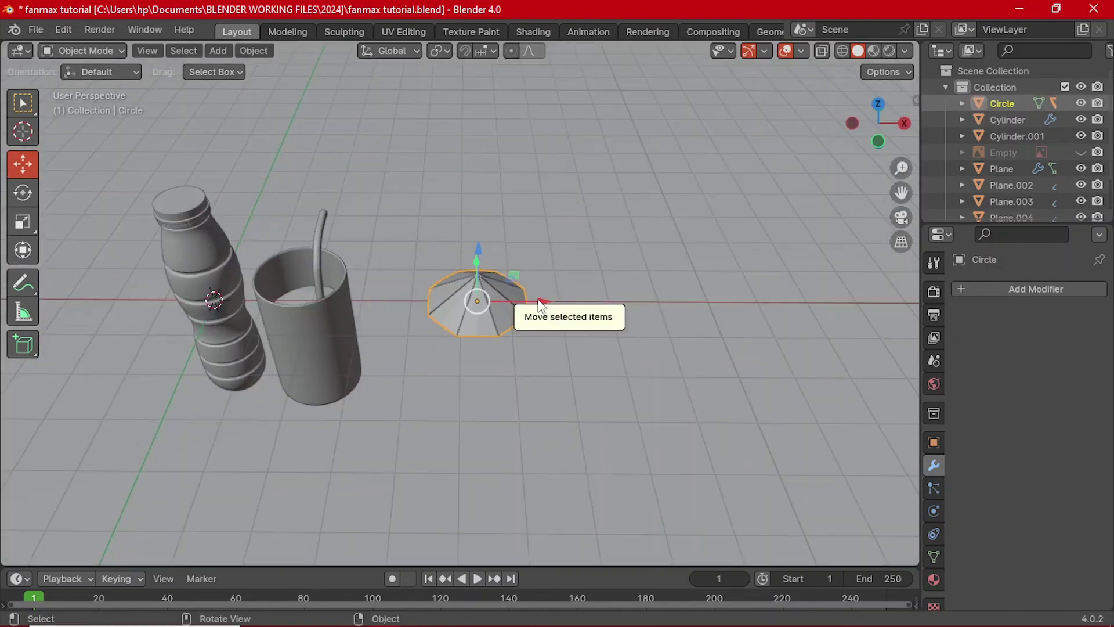
# - Move the umbrella along X, Z and Y onto the cup rim beside the bottle
pyautogui.moveTo(548, 305); pyautogui.dragTo(367, 273)
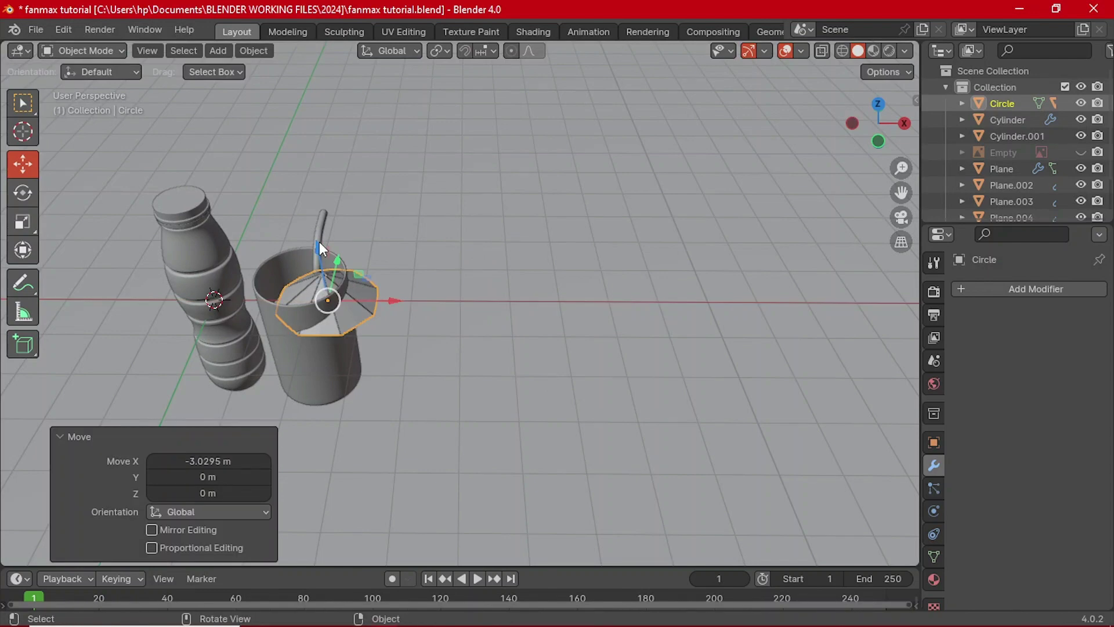
pyautogui.moveTo(319, 244); pyautogui.dragTo(319, 212)
pyautogui.moveTo(319, 211); pyautogui.dragTo(464, 197, button='middle')
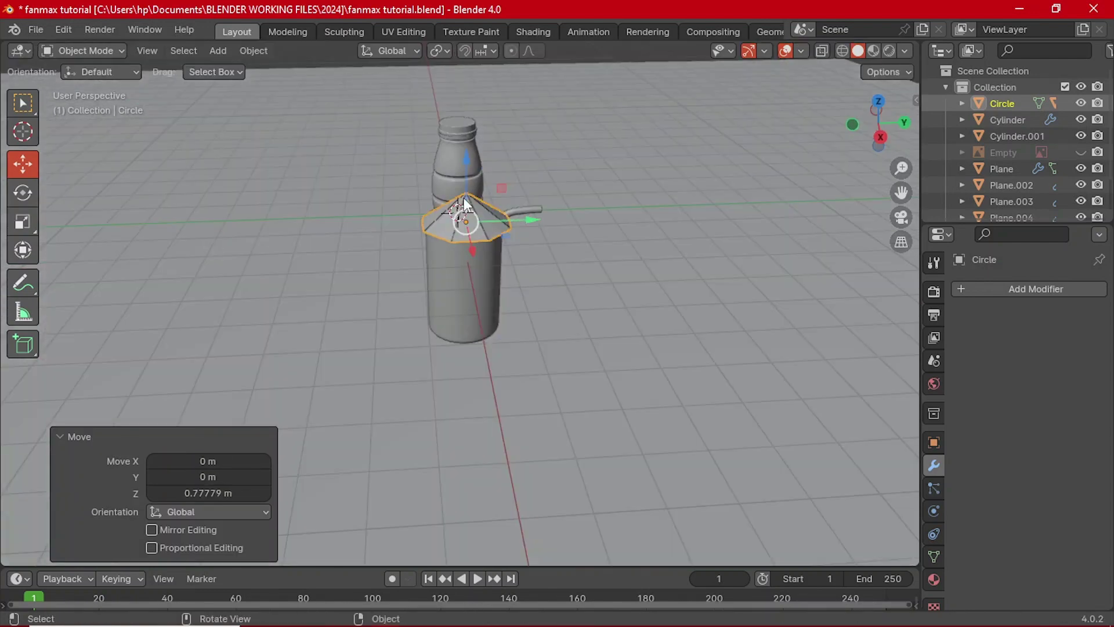
pyautogui.moveTo(520, 227); pyautogui.dragTo(496, 225)
pyautogui.scroll(2, 496, 224)
pyautogui.moveTo(496, 224); pyautogui.dragTo(502, 248, button='middle')
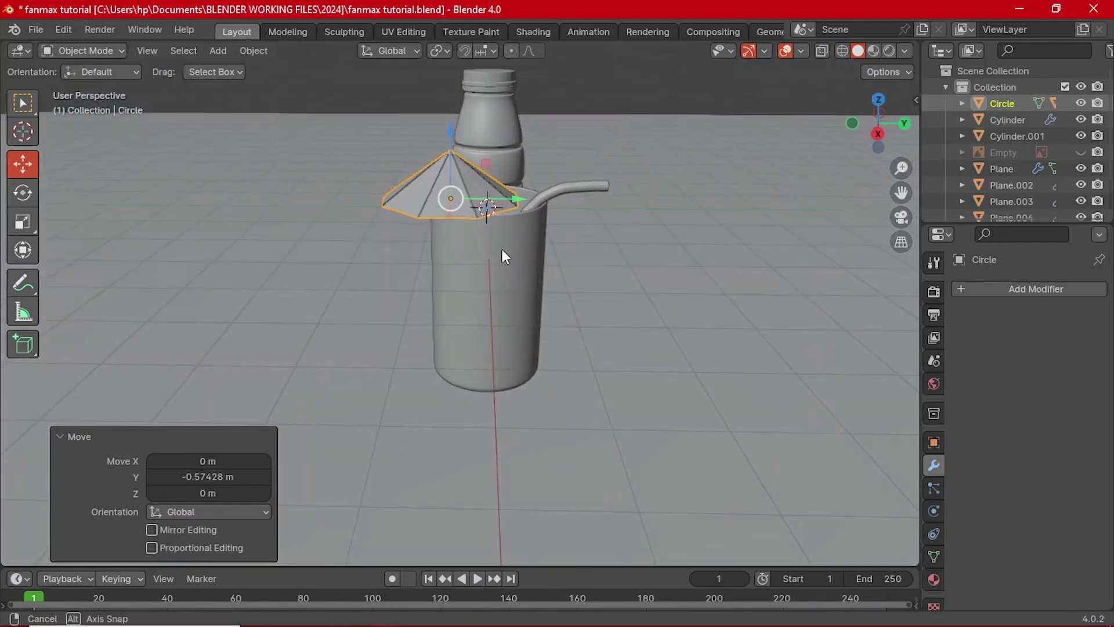
# - Scale the umbrella down to 0.819 and switch to Left view
pyautogui.press('s')
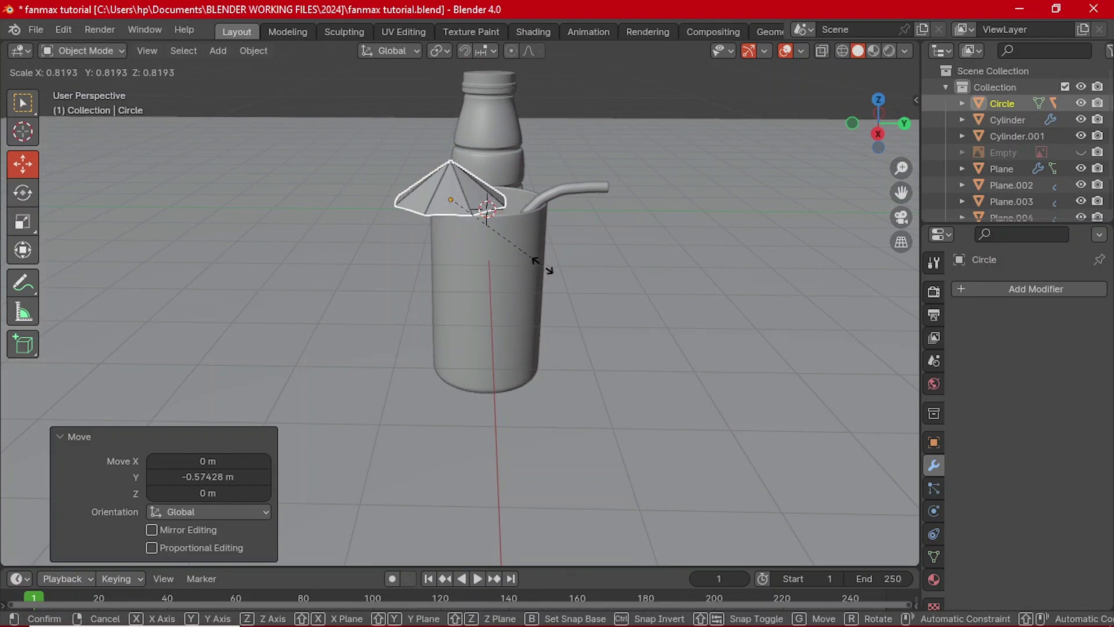
pyautogui.click(543, 265)
pyautogui.scroll(2, 517, 210)
pyautogui.press('`')
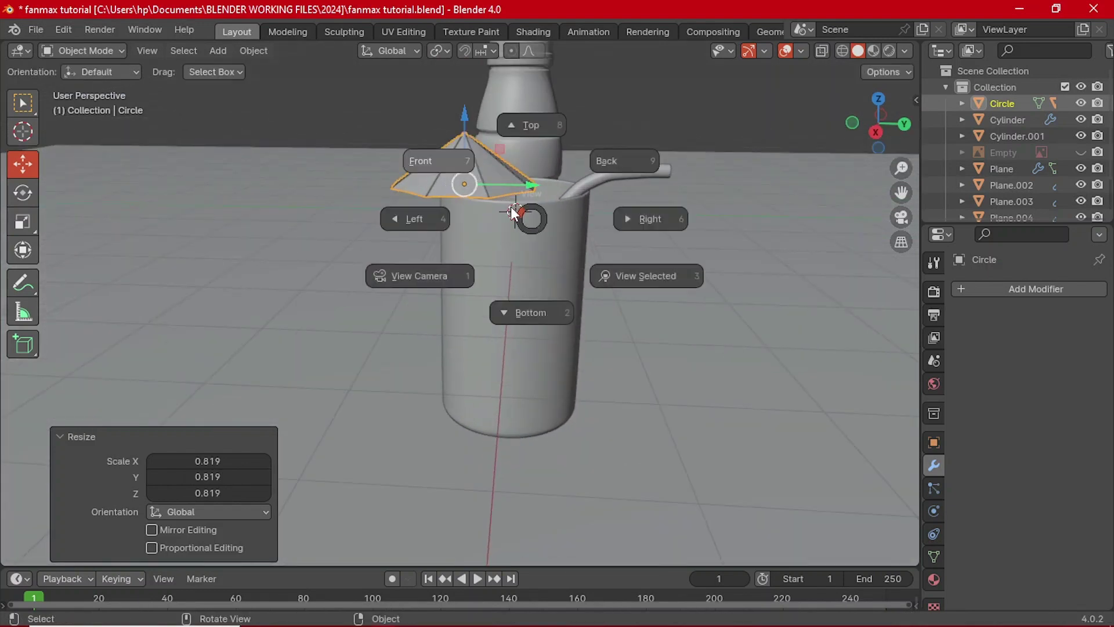
pyautogui.click(506, 208)
# - Turn on X-ray see-through and lower the umbrella slightly along Z
pyautogui.hotkey('alt', 'z')
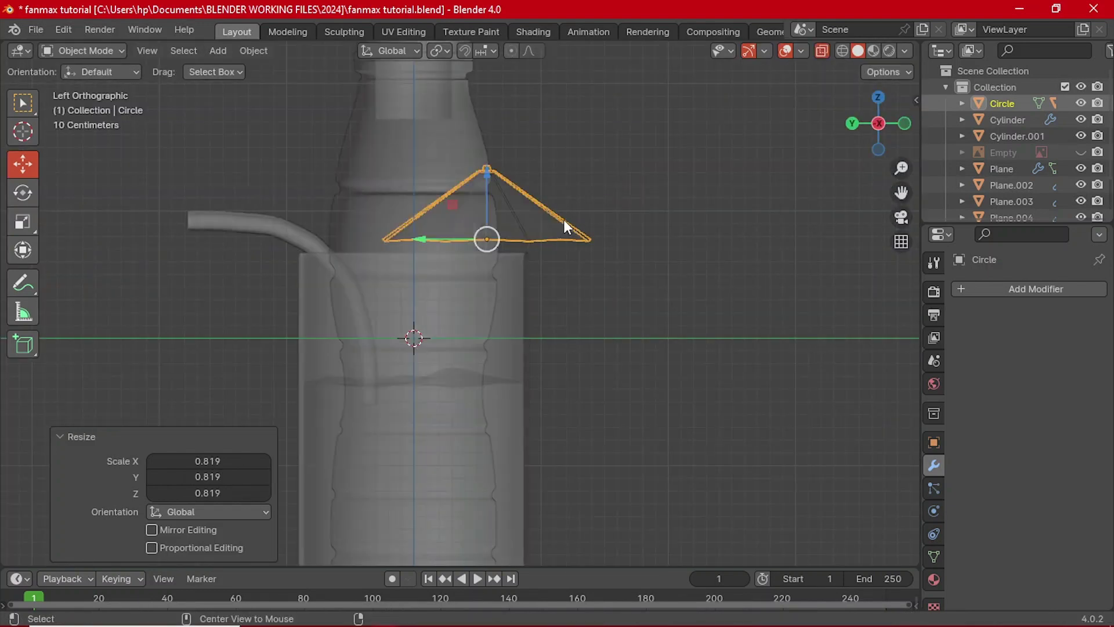
pyautogui.press('g')
pyautogui.press('z')
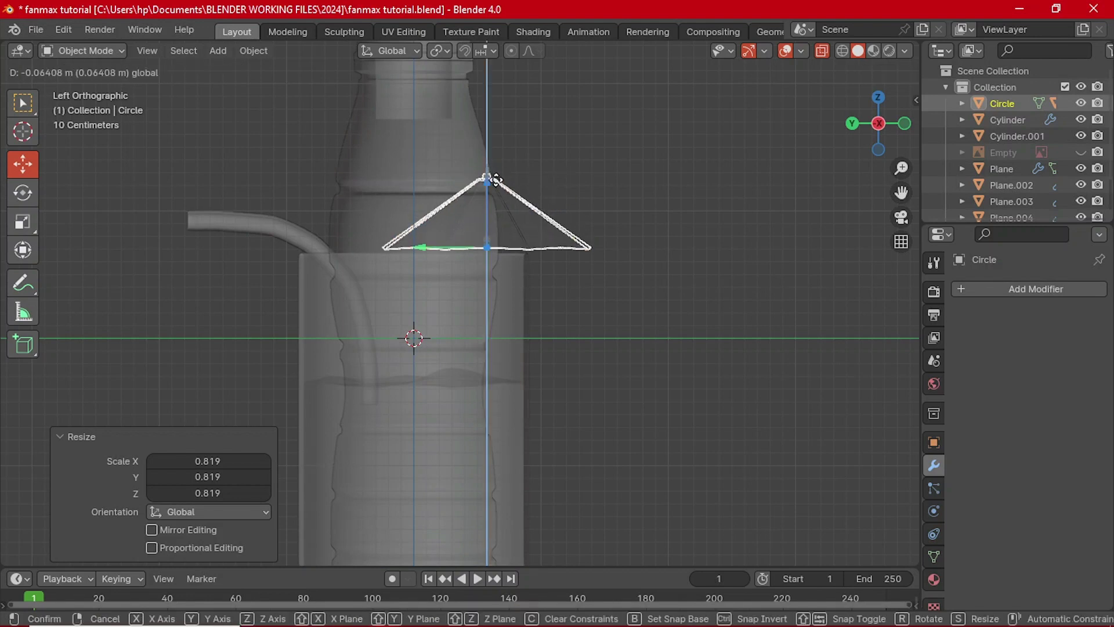
pyautogui.click(620, 218)
# - Tilt the canopy 19.2°, shift it -0.16 m along Y and lower it slightly
pyautogui.press('r')
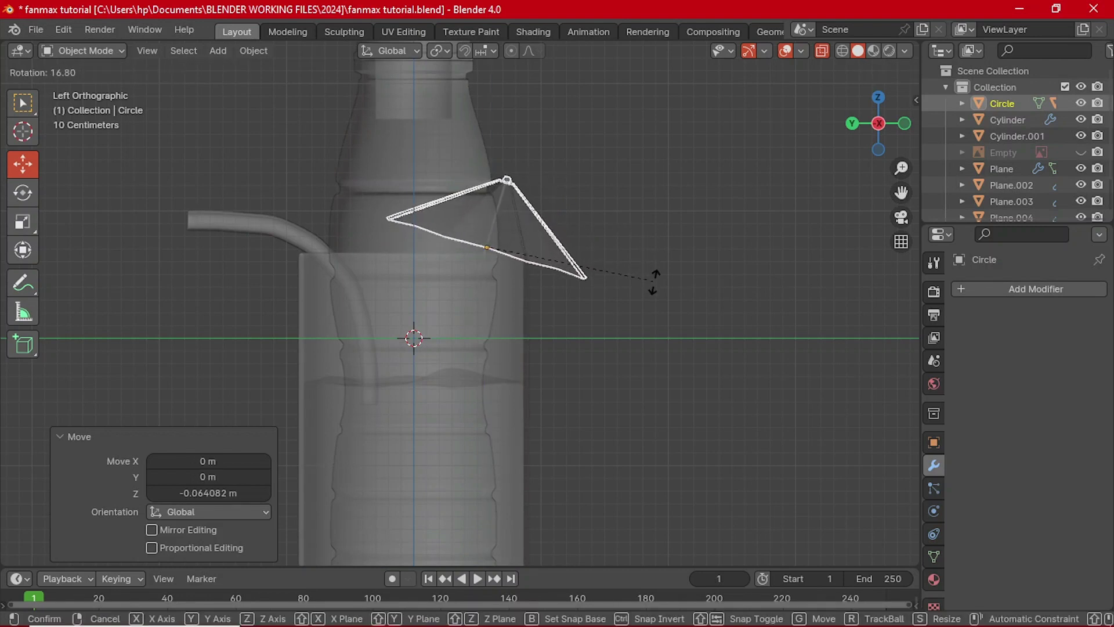
pyautogui.click(643, 285)
pyautogui.press('g')
pyautogui.press('y')
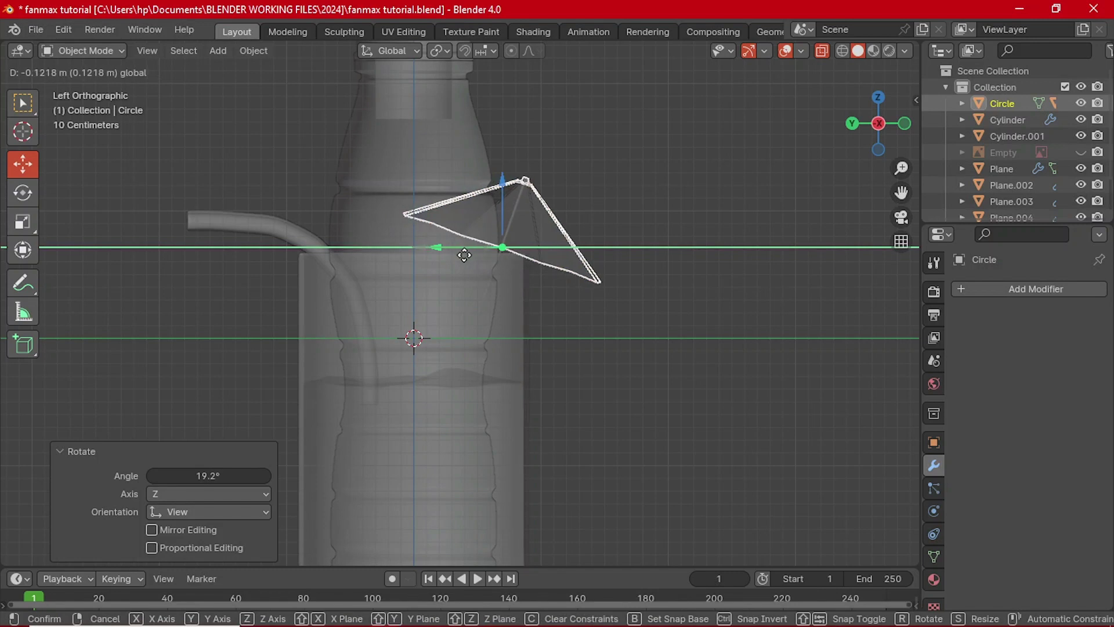
pyautogui.click(469, 257)
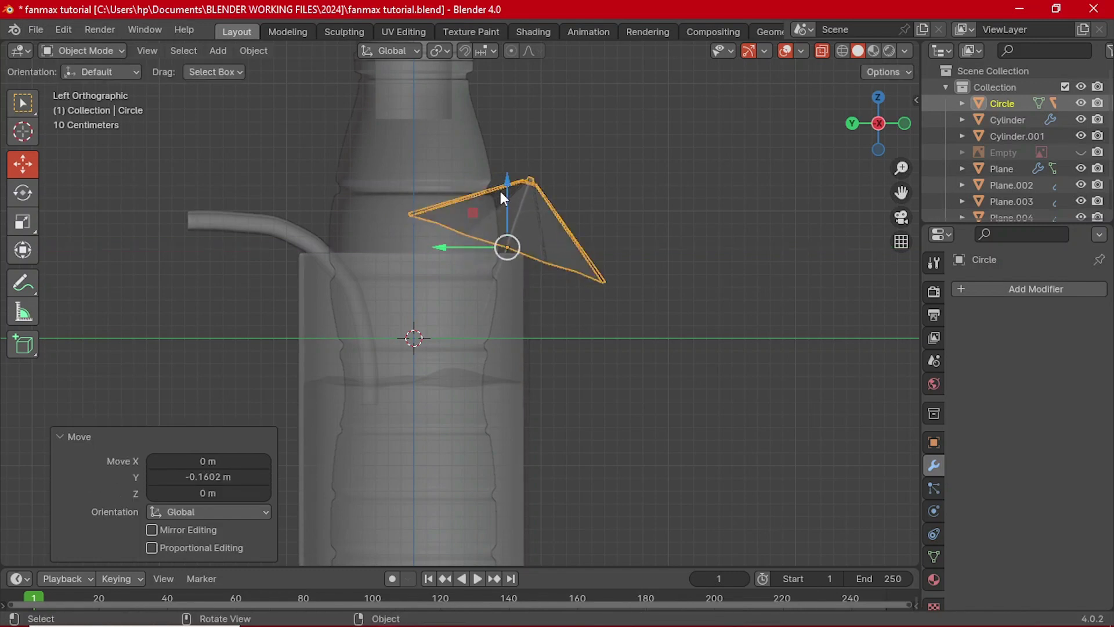
pyautogui.press('g')
pyautogui.press('z')
pyautogui.click(517, 201)
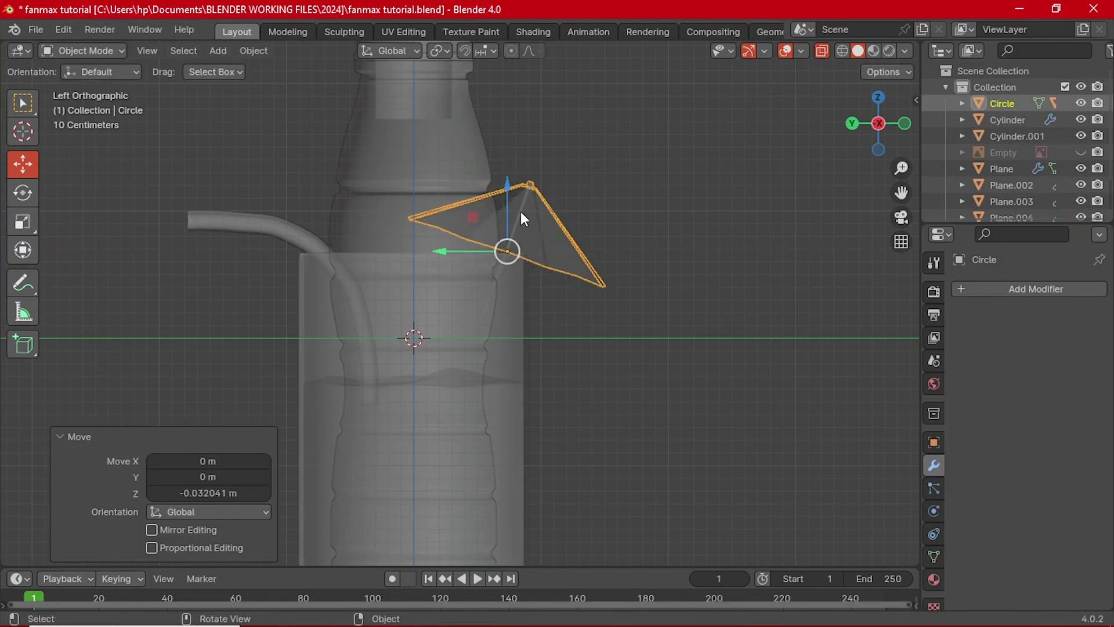
# - Switch to Front orthographic view using the ` pie, with canopy and cup centred and zoomed in
pyautogui.press('`')
pyautogui.click(448, 214)
pyautogui.press('`')
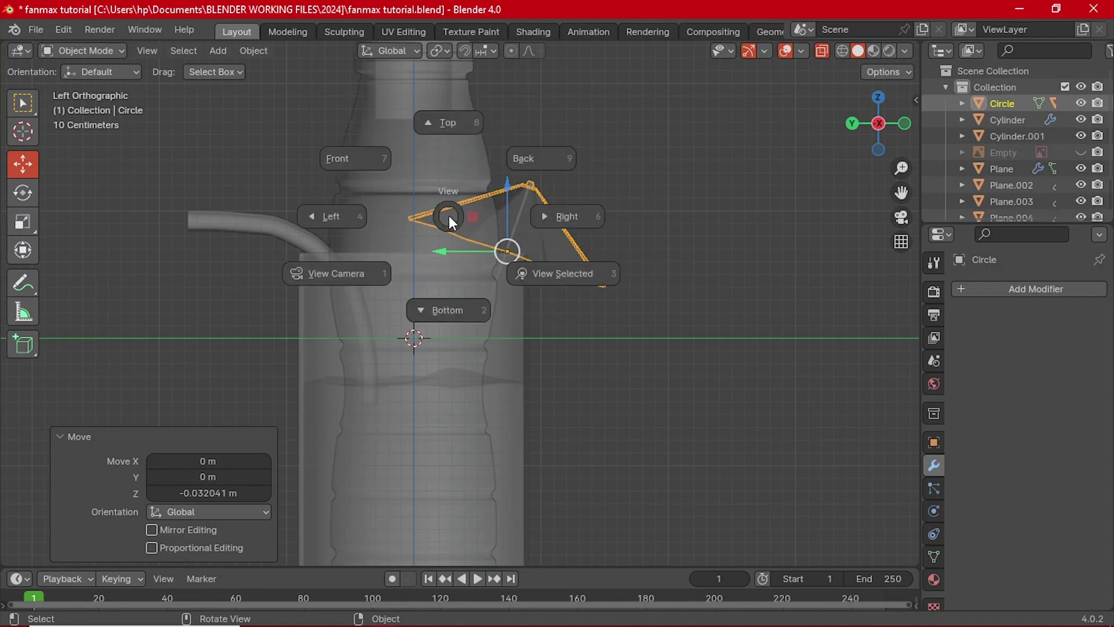
pyautogui.click(360, 179)
pyautogui.keyDown('shift'); pyautogui.moveTo(360, 172); pyautogui.dragTo(448, 318, button='middle'); pyautogui.keyUp('shift')
pyautogui.scroll(7, 448, 318)
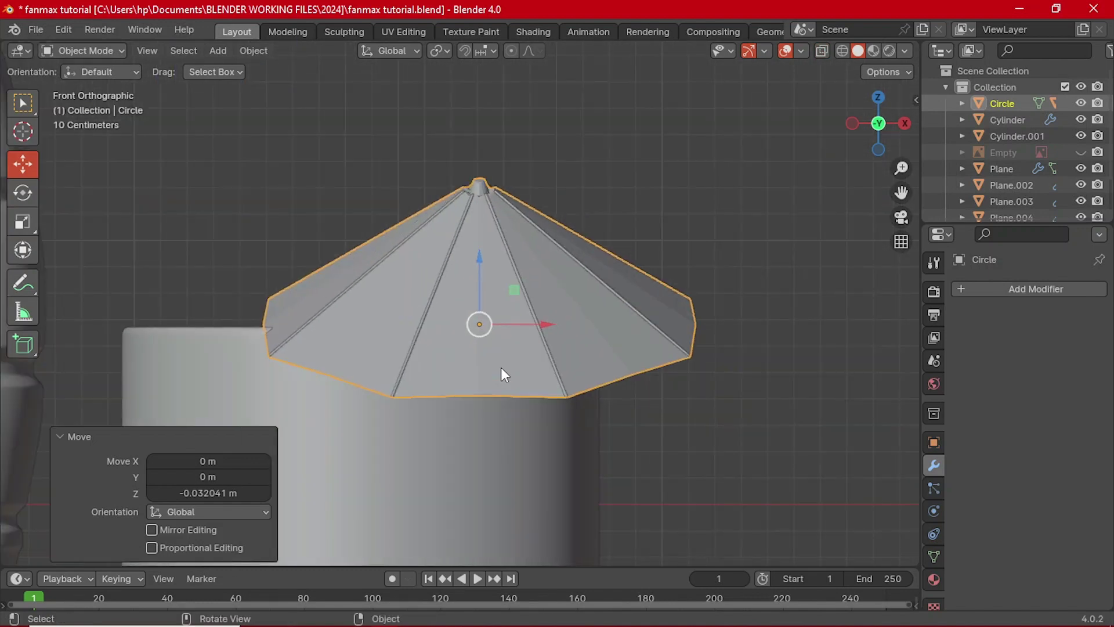
# - Re-tilt the canopy, lower it along Z, then tilt it slightly again
pyautogui.press('r')
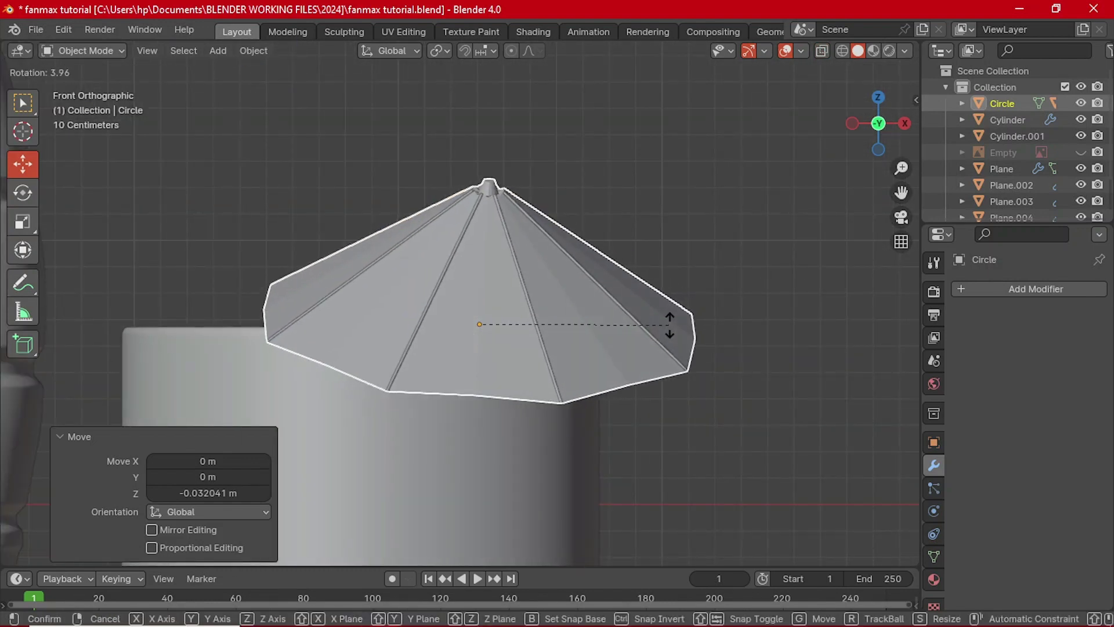
pyautogui.click(668, 348)
pyautogui.moveTo(668, 348); pyautogui.dragTo(637, 302, button='middle')
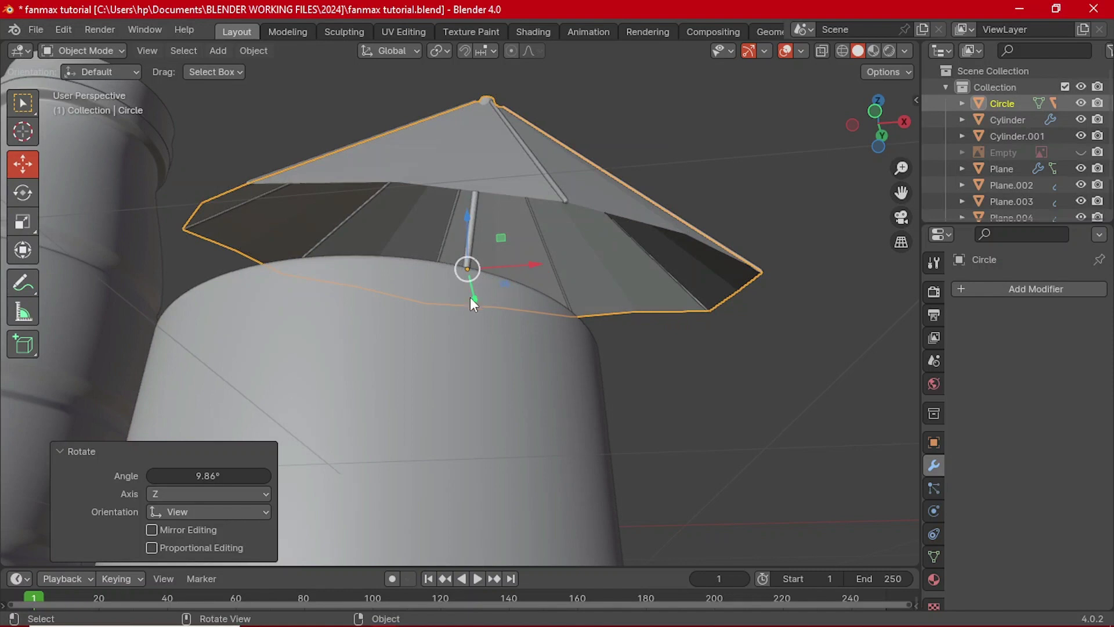
pyautogui.press('g')
pyautogui.press('z')
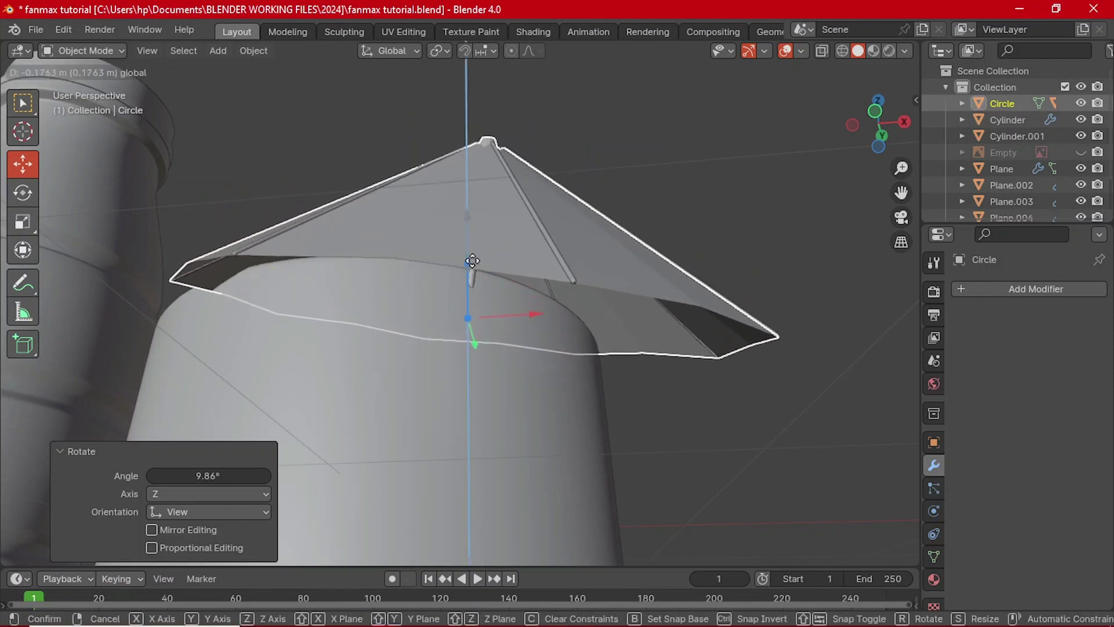
pyautogui.click(473, 243)
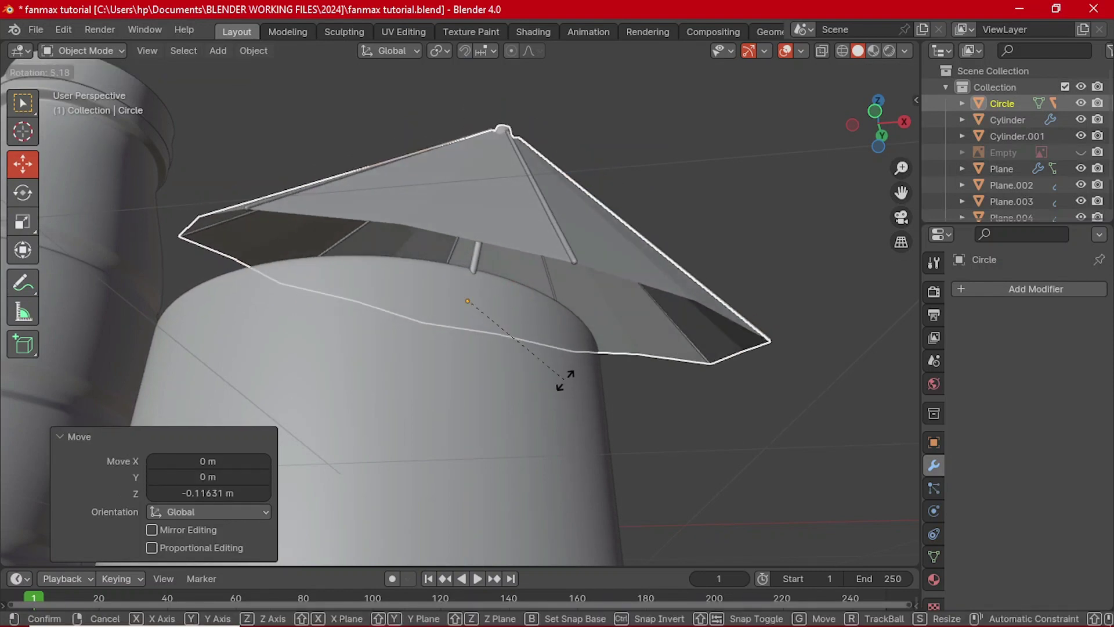
pyautogui.press('r')
pyautogui.click(475, 249)
# - Raise the canopy slightly, shift it along Y, then lower it along Z
pyautogui.press('g')
pyautogui.press('z')
pyautogui.click(517, 297)
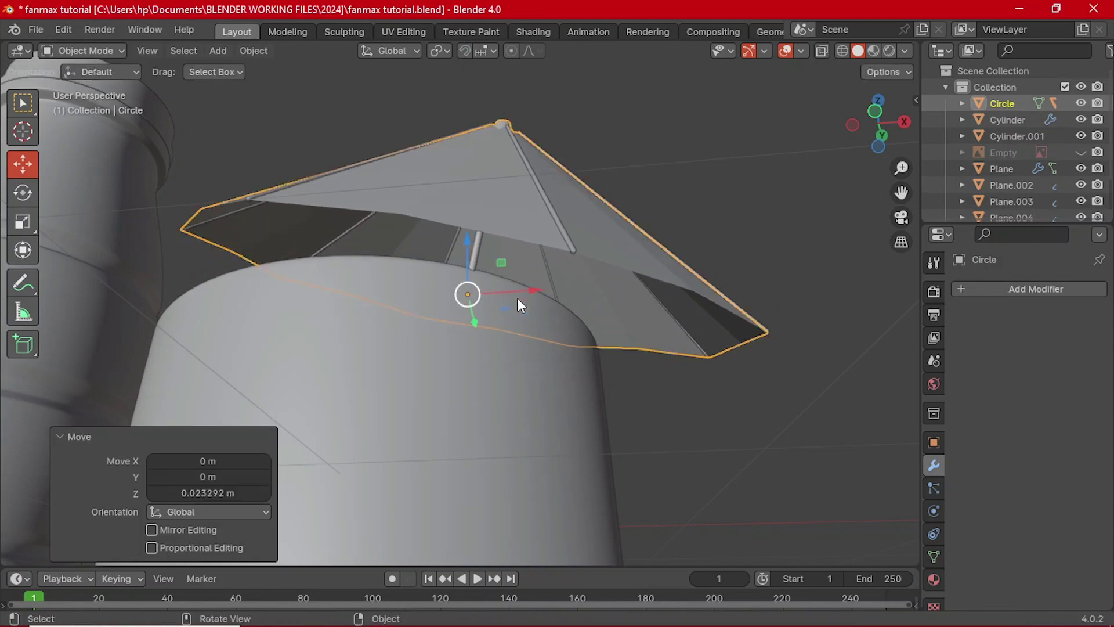
pyautogui.moveTo(517, 298); pyautogui.dragTo(586, 346, button='middle')
pyautogui.press('g')
pyautogui.press('y')
pyautogui.click(533, 298)
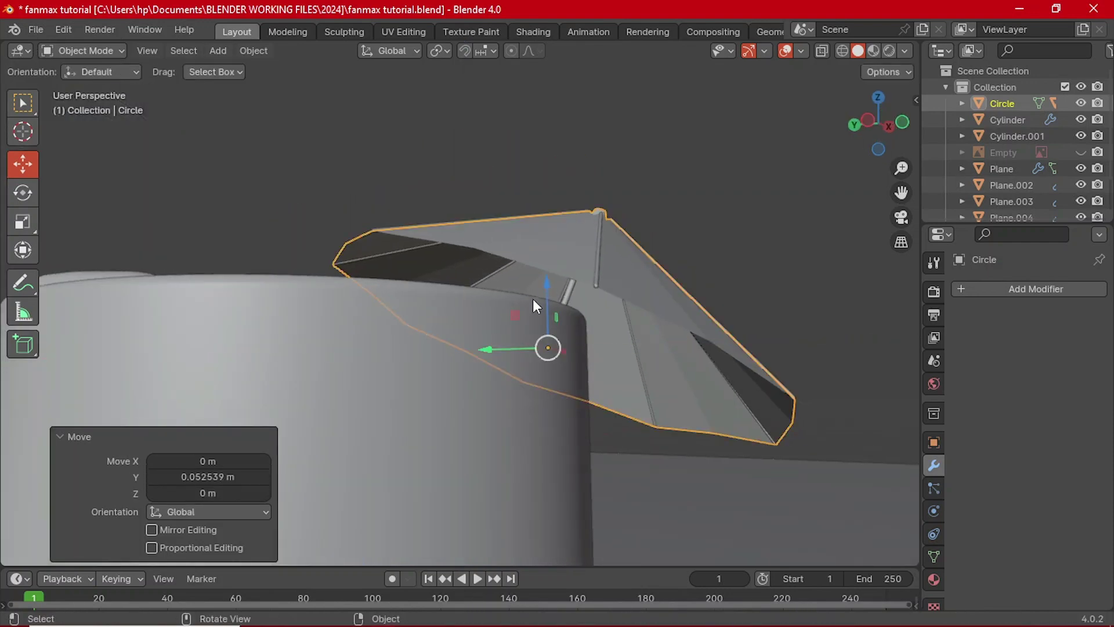
pyautogui.press('g')
pyautogui.press('z')
pyautogui.click(552, 291)
pyautogui.moveTo(552, 296); pyautogui.dragTo(476, 357, button='middle')
# - Give the canopy a very small tilt, nudge it lower along Z and tilt it again
pyautogui.press('r')
pyautogui.click(658, 308)
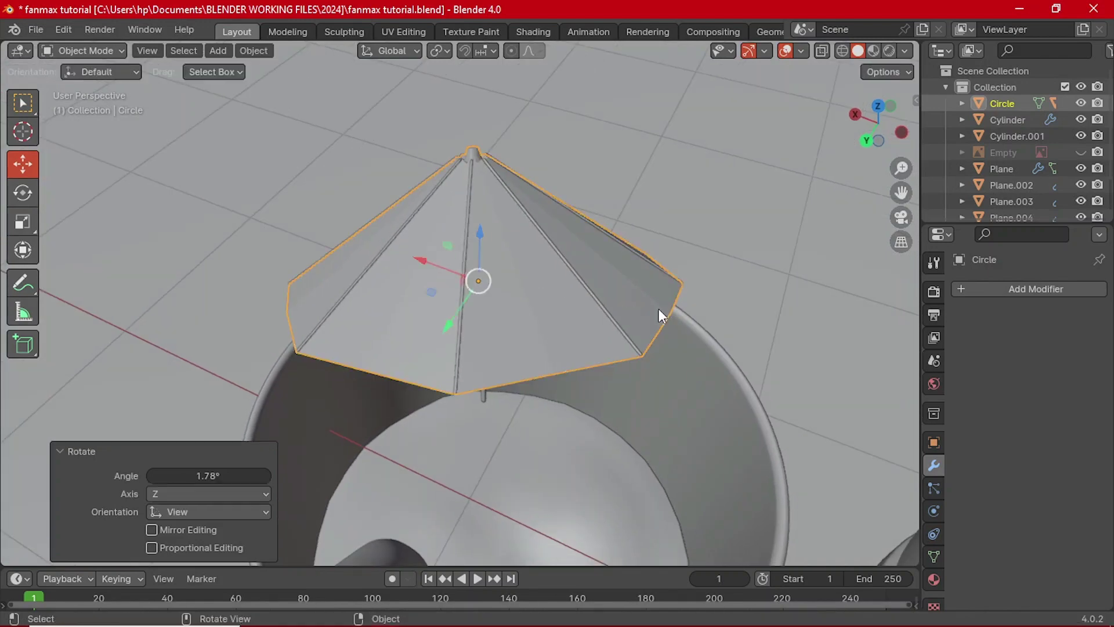
pyautogui.moveTo(658, 308); pyautogui.dragTo(594, 300, button='middle')
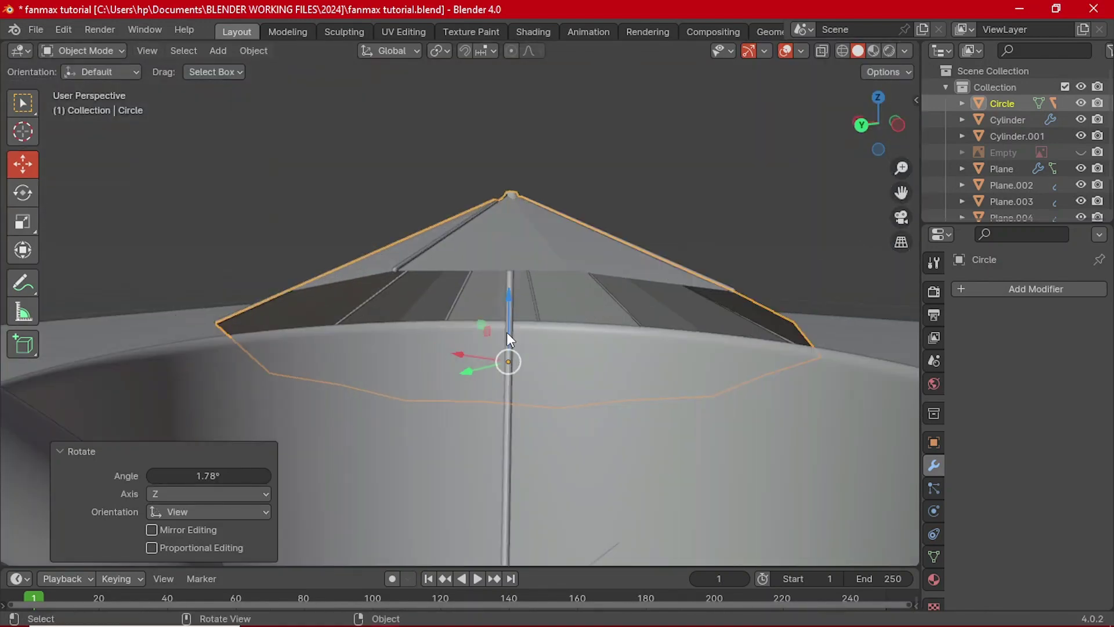
pyautogui.moveTo(507, 336); pyautogui.dragTo(512, 301)
pyautogui.press('r')
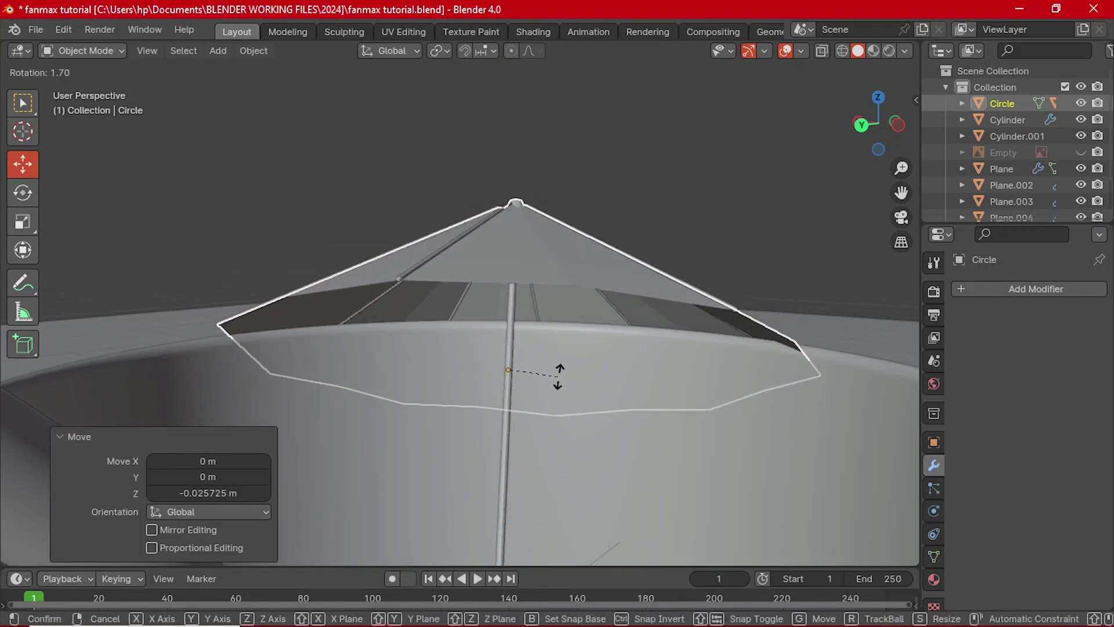
pyautogui.click(560, 376)
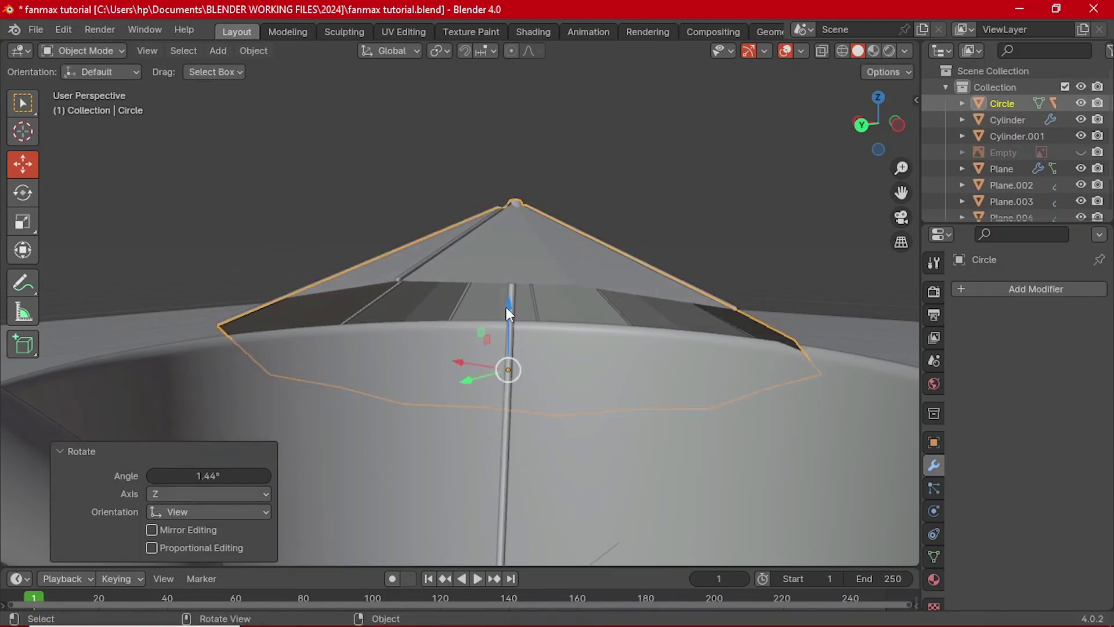
# - Raise the canopy slightly and apply a final -1.21° tilt so it sits over the cup
pyautogui.moveTo(505, 307); pyautogui.dragTo(507, 299)
pyautogui.press('r')
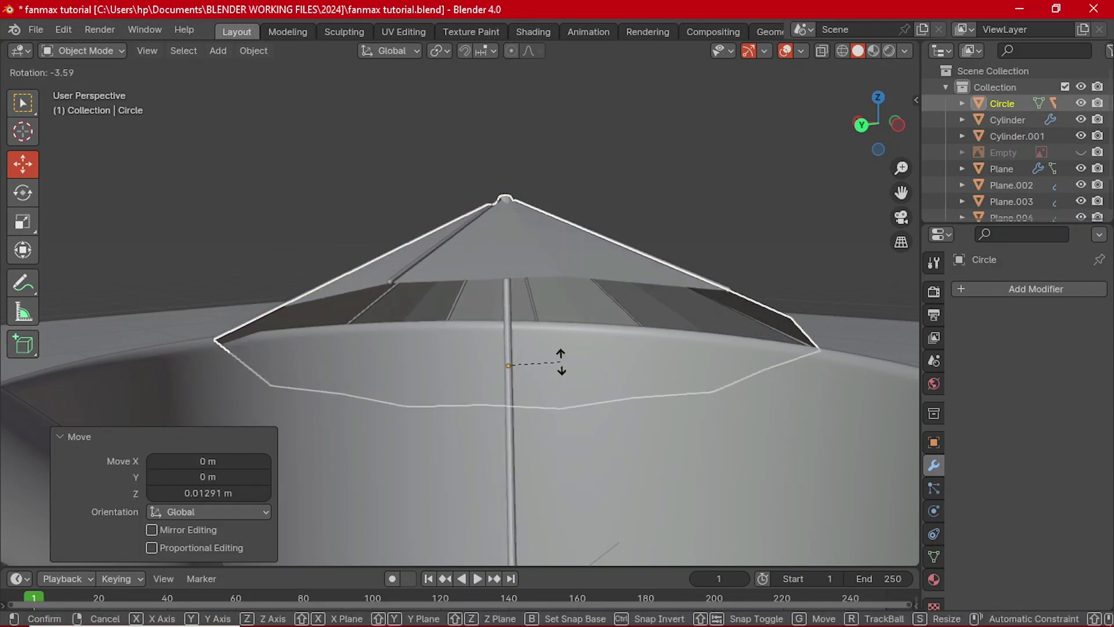
pyautogui.click(530, 384)
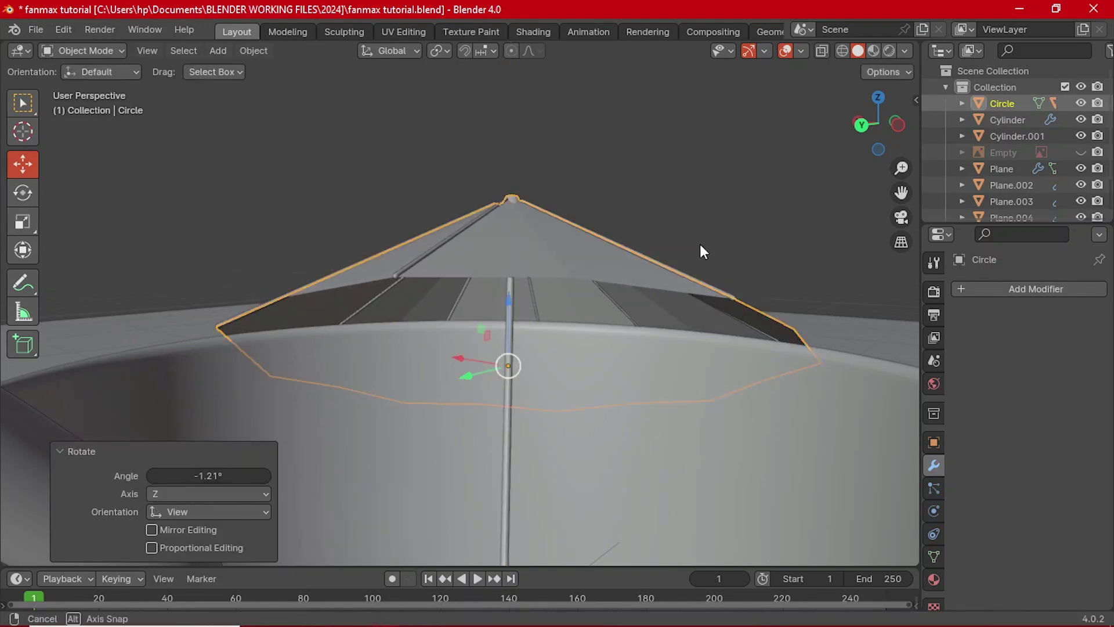
pyautogui.moveTo(702, 249); pyautogui.dragTo(627, 220, button='middle')
pyautogui.scroll(-8, 613, 202)
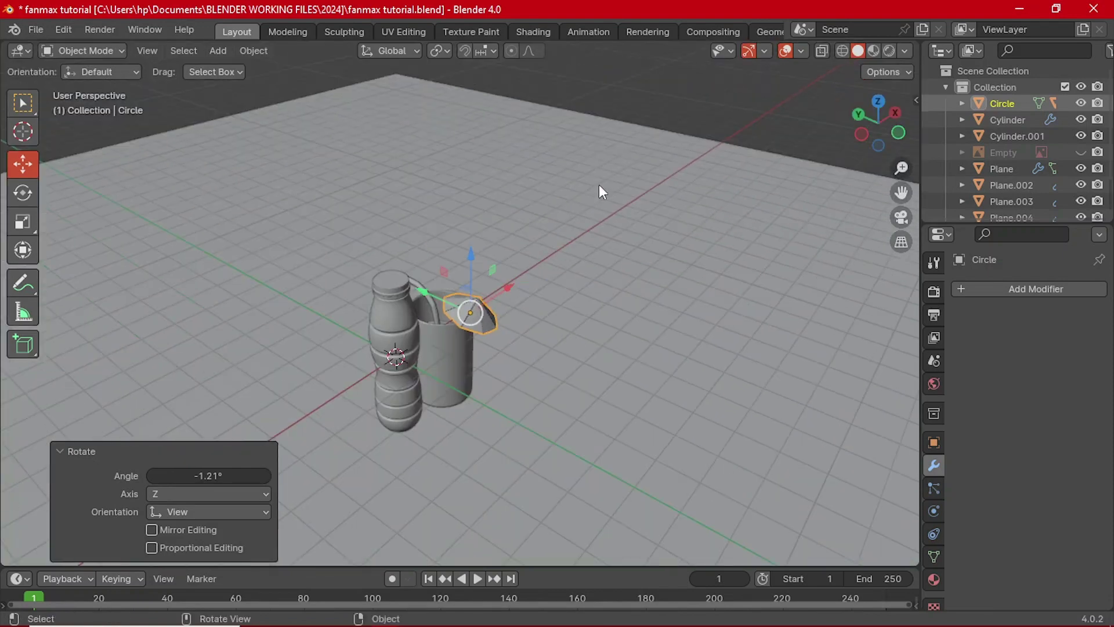
# - Deselect the umbrella and save the file from a lower view of bottle and cup
pyautogui.click(656, 113)
pyautogui.moveTo(656, 113); pyautogui.dragTo(513, 302, button='middle')
pyautogui.hotkey('ctrl', 's')
pyautogui.scroll(3, 514, 297)
# - Select the Circle canopy and slide it along Y and X onto the cup rim
pyautogui.click(408, 301)
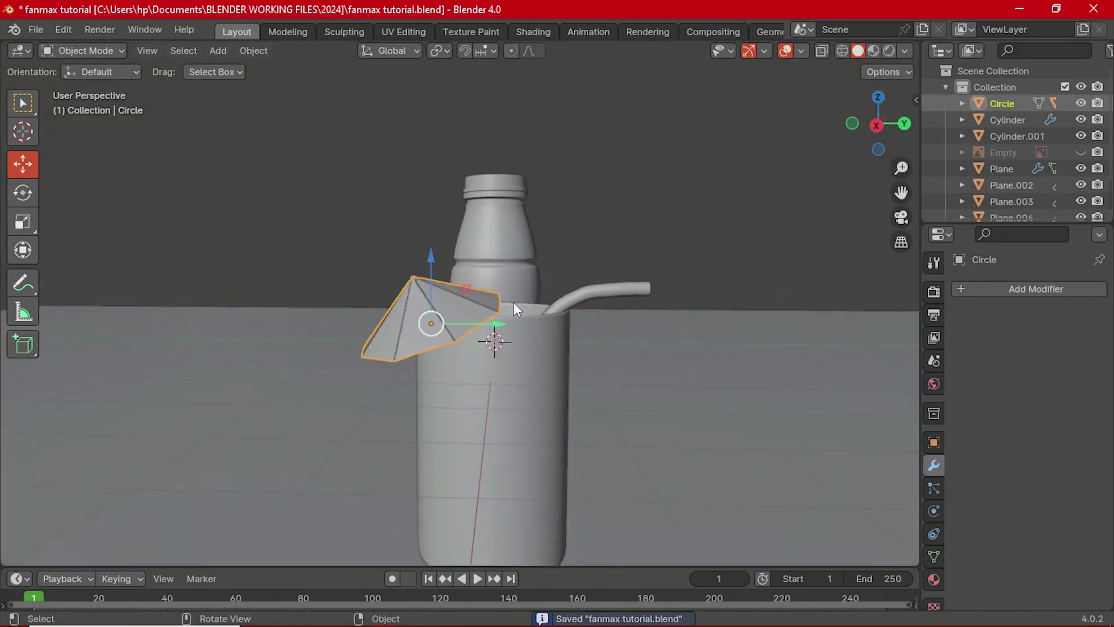
pyautogui.moveTo(472, 319); pyautogui.dragTo(488, 321)
pyautogui.moveTo(488, 322); pyautogui.dragTo(488, 351, button='middle')
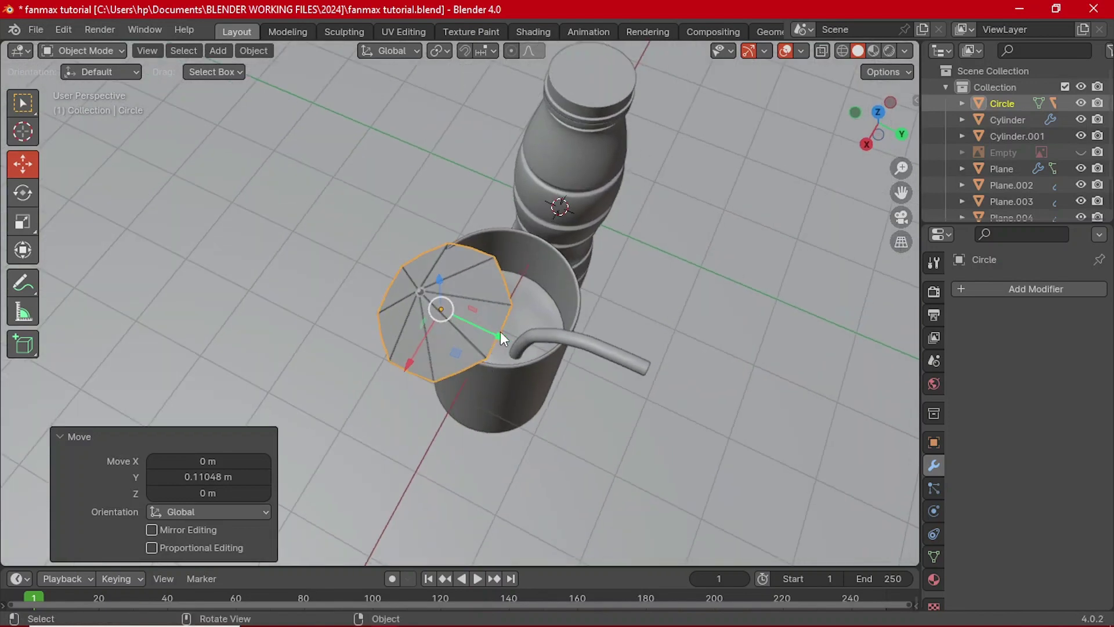
pyautogui.moveTo(500, 335); pyautogui.dragTo(510, 340)
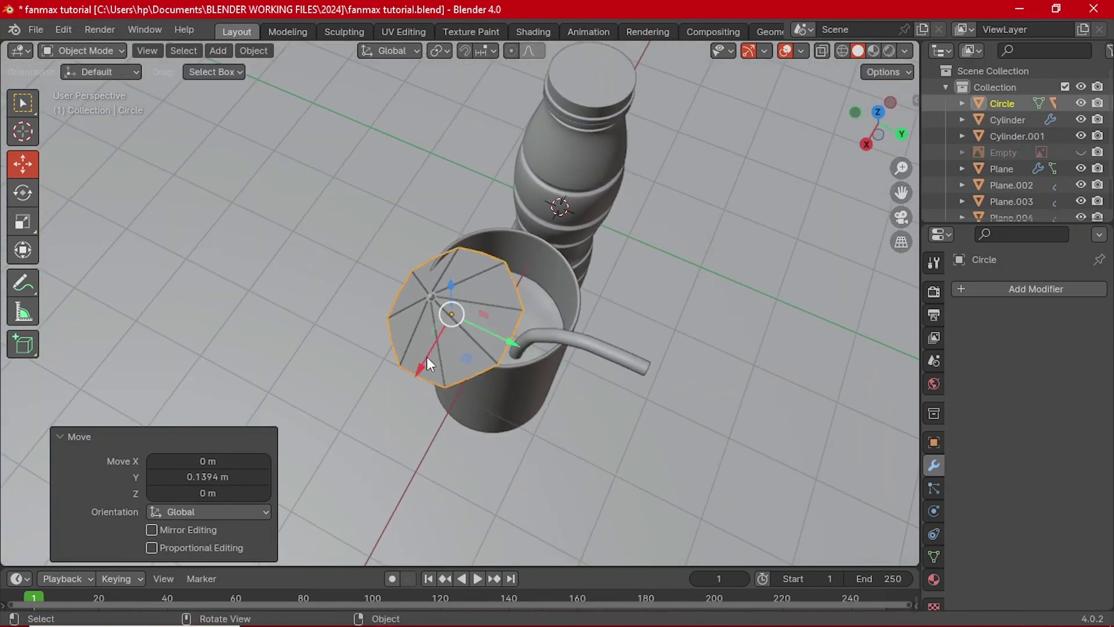
pyautogui.moveTo(427, 356); pyautogui.dragTo(440, 336)
pyautogui.moveTo(439, 337); pyautogui.dragTo(388, 242, button='middle')
pyautogui.scroll(2, 459, 294)
# - Raise the umbrella about 0.109 m along Z and tilt it 4.83°
pyautogui.moveTo(484, 270); pyautogui.dragTo(477, 257)
pyautogui.moveTo(477, 258); pyautogui.dragTo(514, 331, button='middle')
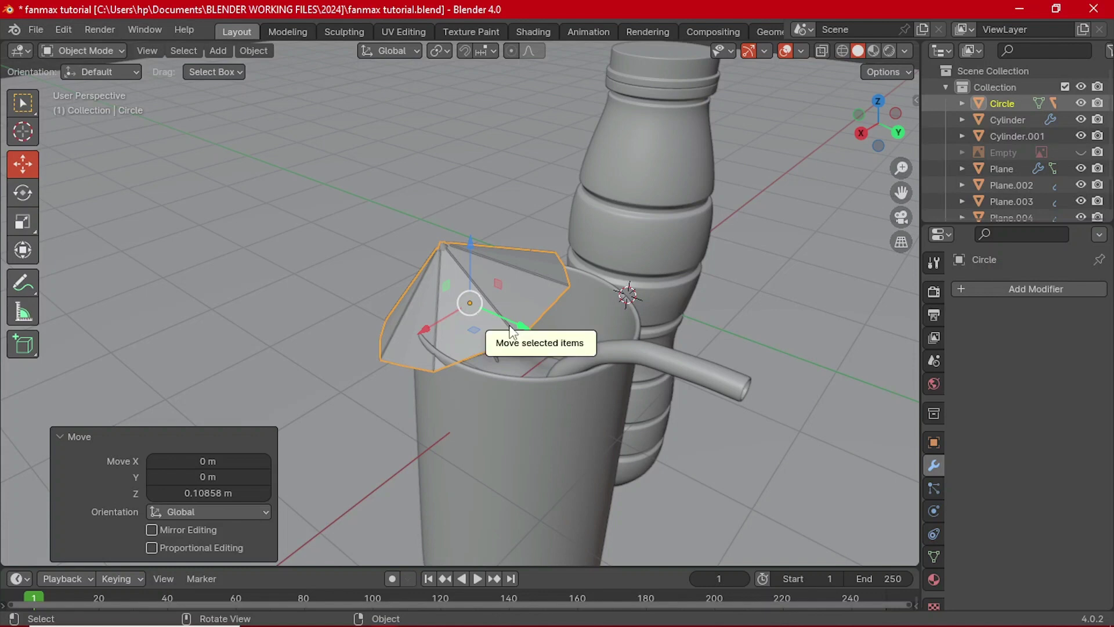
pyautogui.moveTo(609, 356); pyautogui.dragTo(529, 361, button='middle')
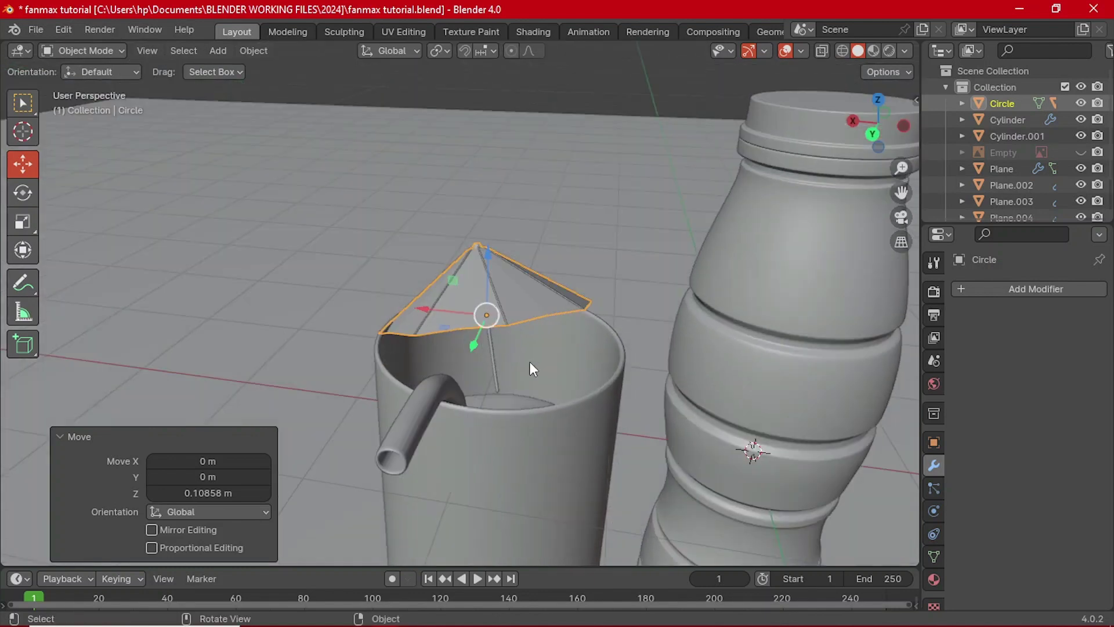
pyautogui.press('r')
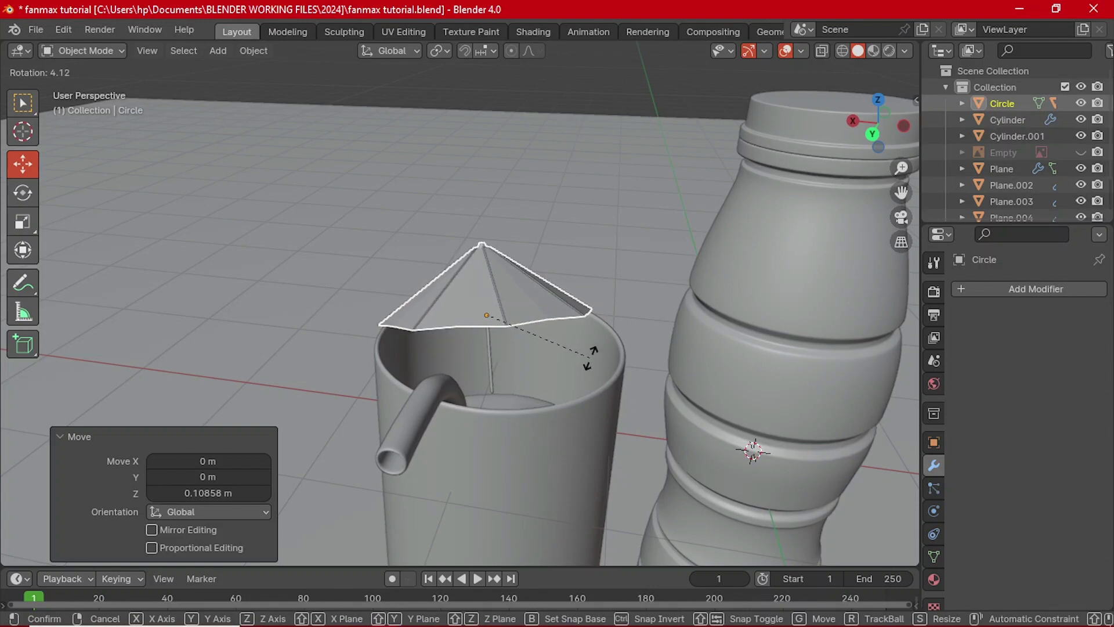
pyautogui.click(588, 359)
pyautogui.moveTo(588, 358); pyautogui.dragTo(478, 283, button='middle')
# - Deselect the umbrella and save fanmax tutorial.blend
pyautogui.click(649, 329)
pyautogui.hotkey('ctrl', 's')
pyautogui.scroll(-3, 480, 284)
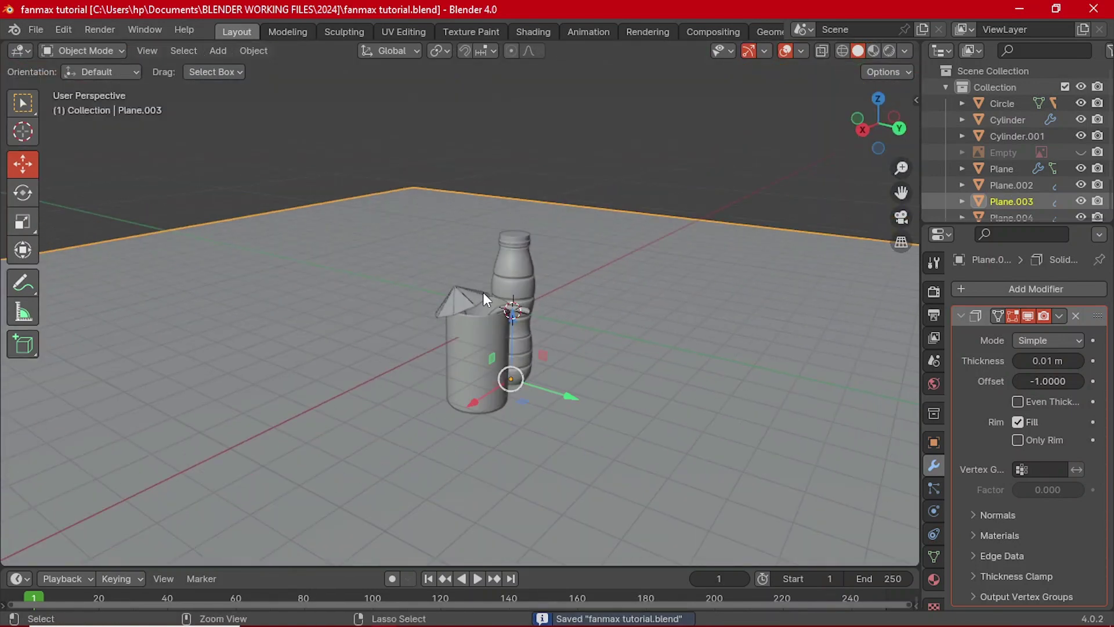
pyautogui.moveTo(555, 302); pyautogui.dragTo(475, 321, button='middle')
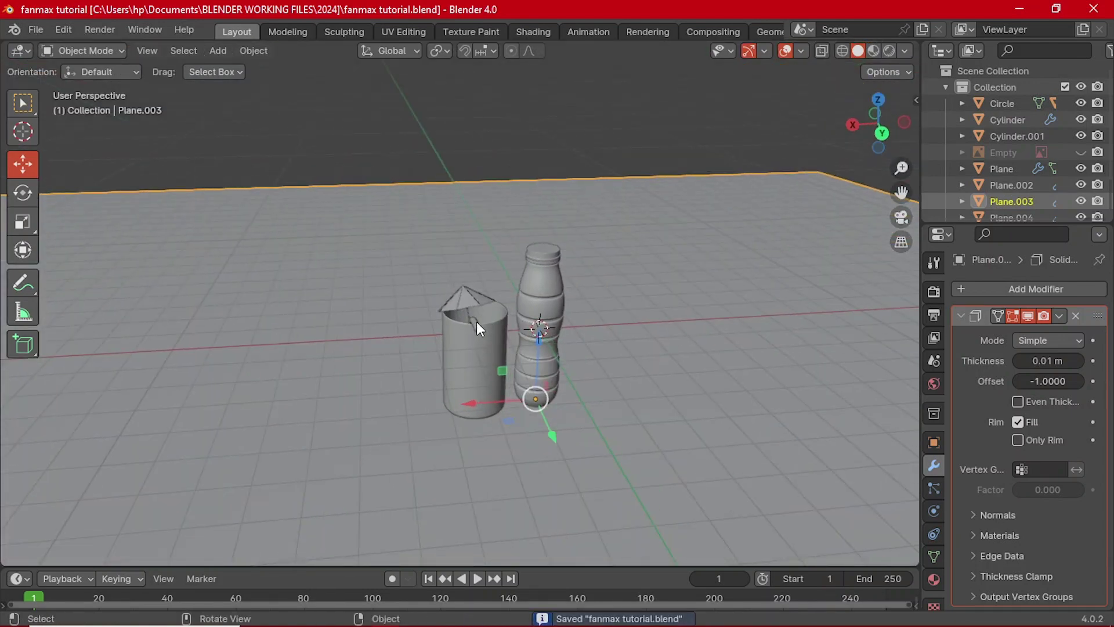
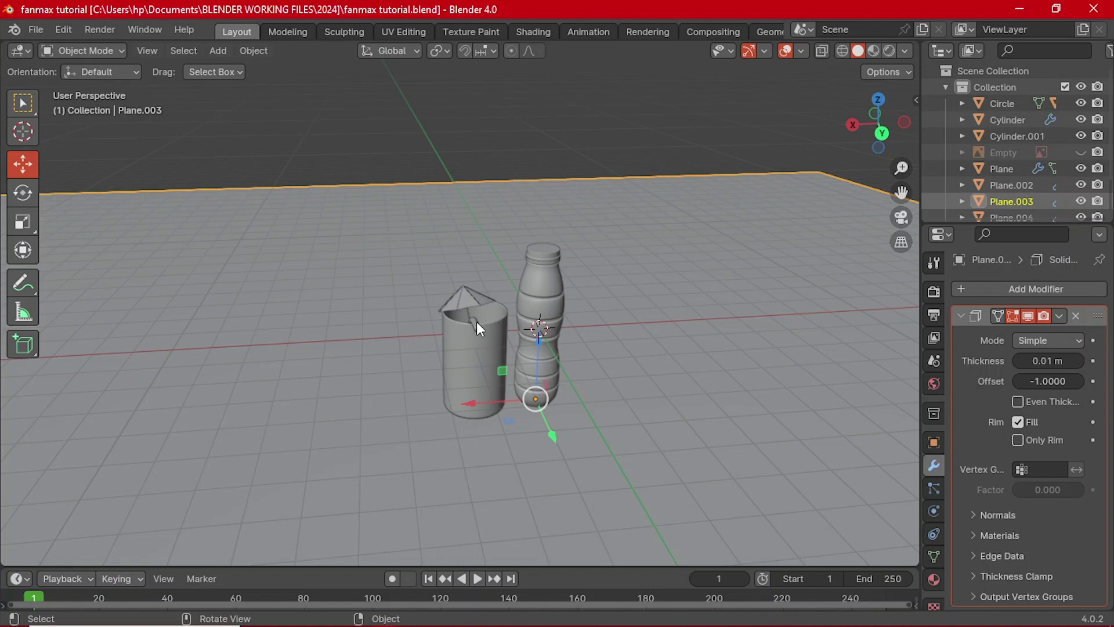
# - Shrink floor plane Plane.003 uniformly to 0.325 scale and switch it into Edit Mode
pyautogui.scroll(-3, 511, 318)
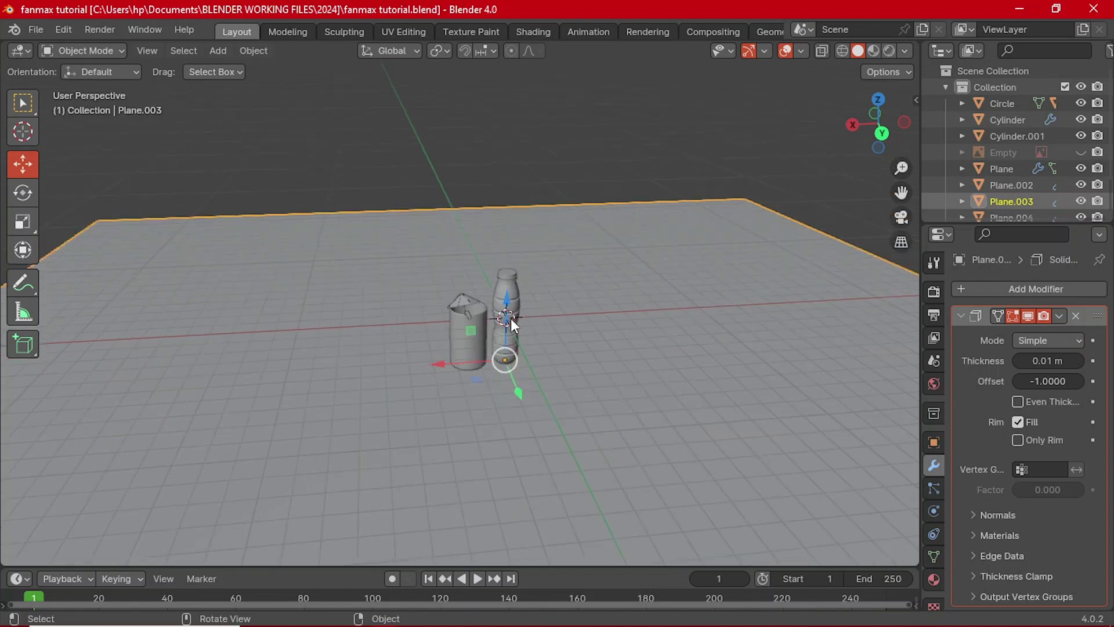
pyautogui.press('s')
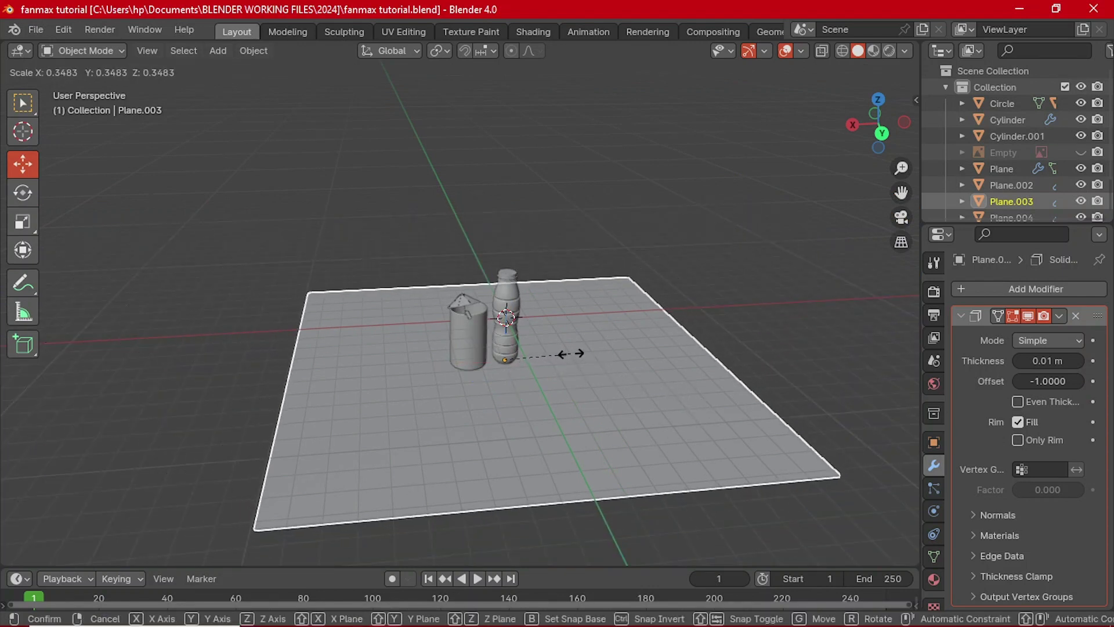
pyautogui.click(572, 348)
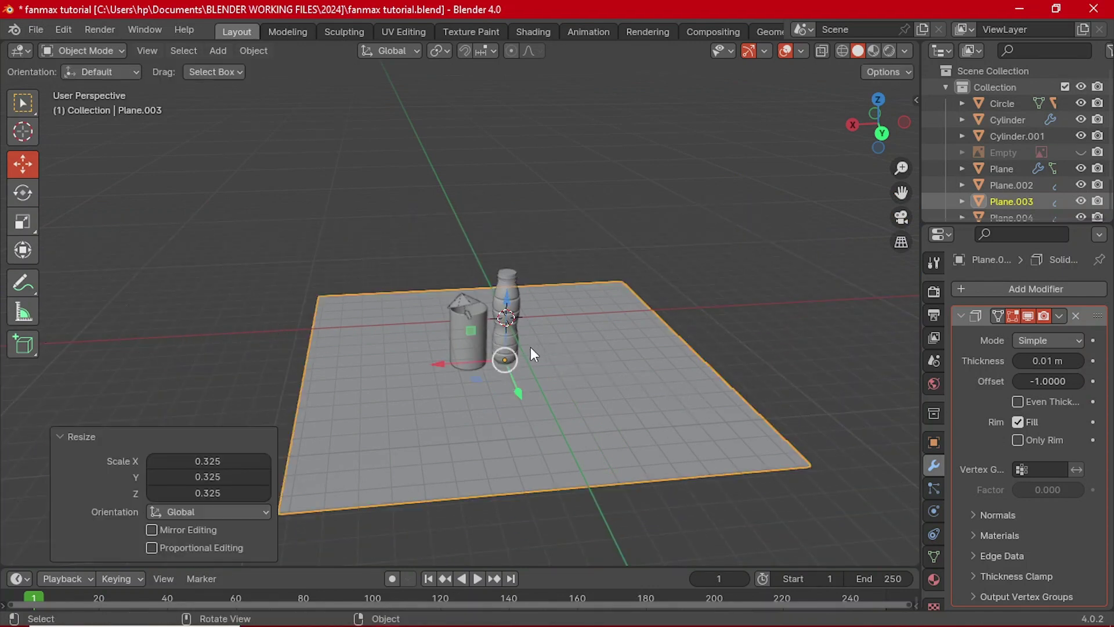
pyautogui.moveTo(530, 347); pyautogui.dragTo(543, 329, button='middle')
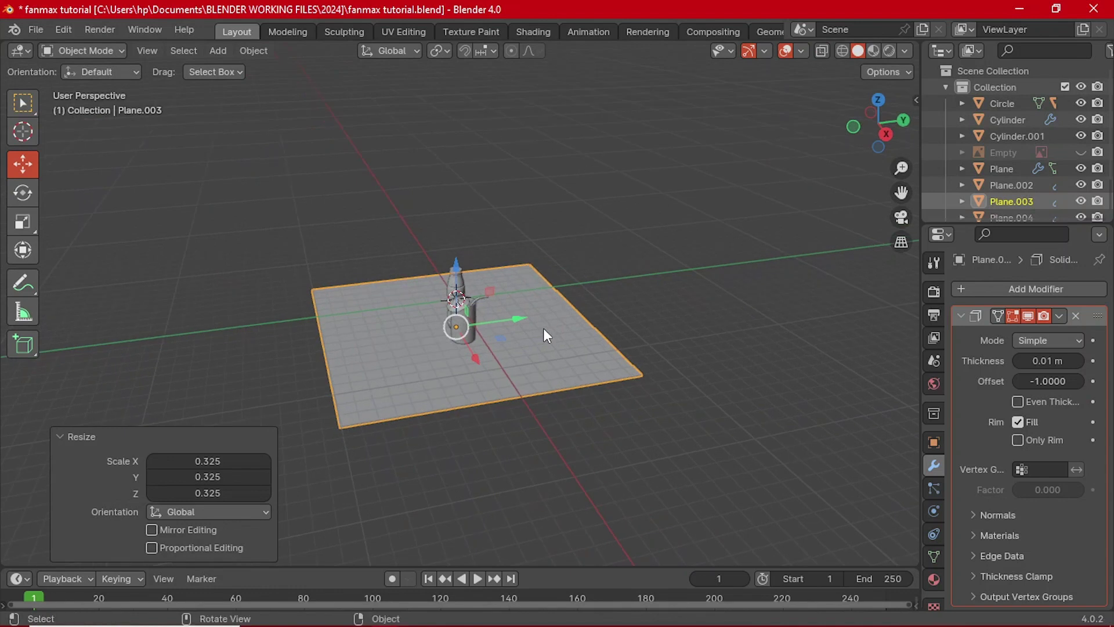
pyautogui.hotkey('shift', 'a')
pyautogui.press('Tab')
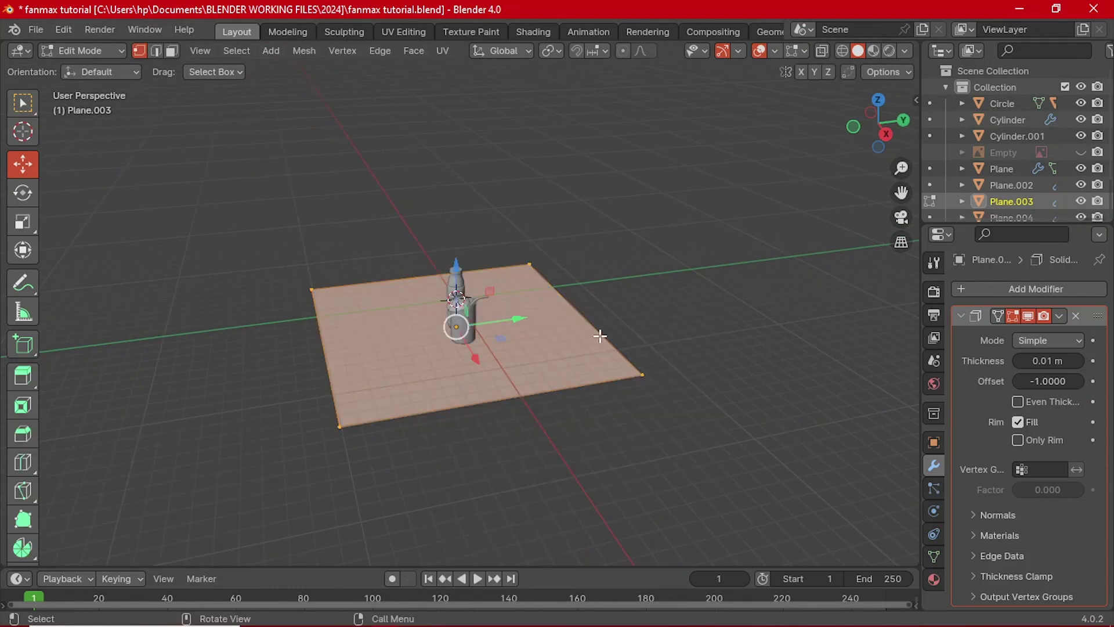
# - Duplicate the floor mesh in place and separate the copy into its own object, Plane.005
pyautogui.moveTo(600, 333); pyautogui.dragTo(469, 378, button='middle')
pyautogui.click(514, 335)
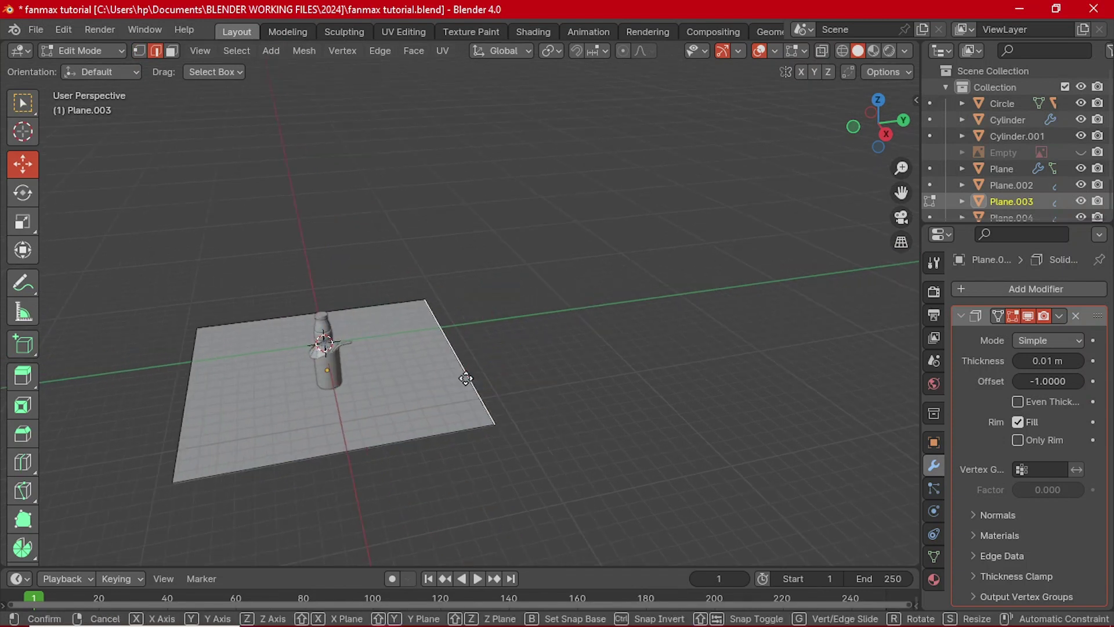
pyautogui.hotkey('shift', 'd')
pyautogui.rightClick(466, 379)
pyautogui.press('p')
pyautogui.click(466, 378)
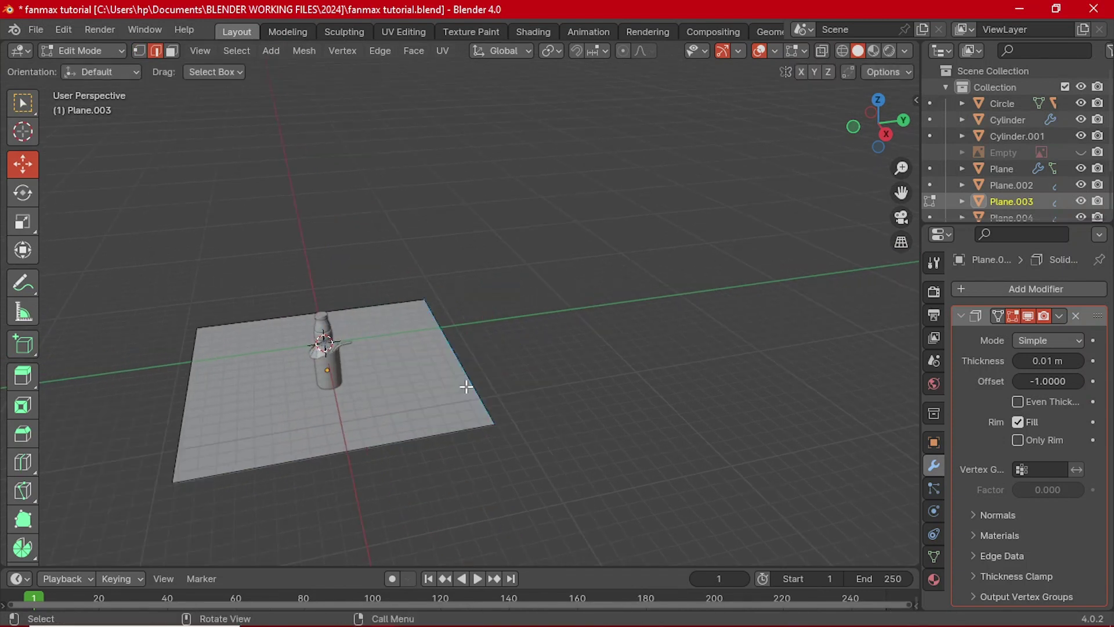
pyautogui.press('Tab')
pyautogui.click(470, 374)
# - Stretch Plane.005's right edge 2.233 m along Y into a narrow plank strip
pyautogui.moveTo(476, 370); pyautogui.dragTo(505, 360, button='middle')
pyautogui.press('Tab')
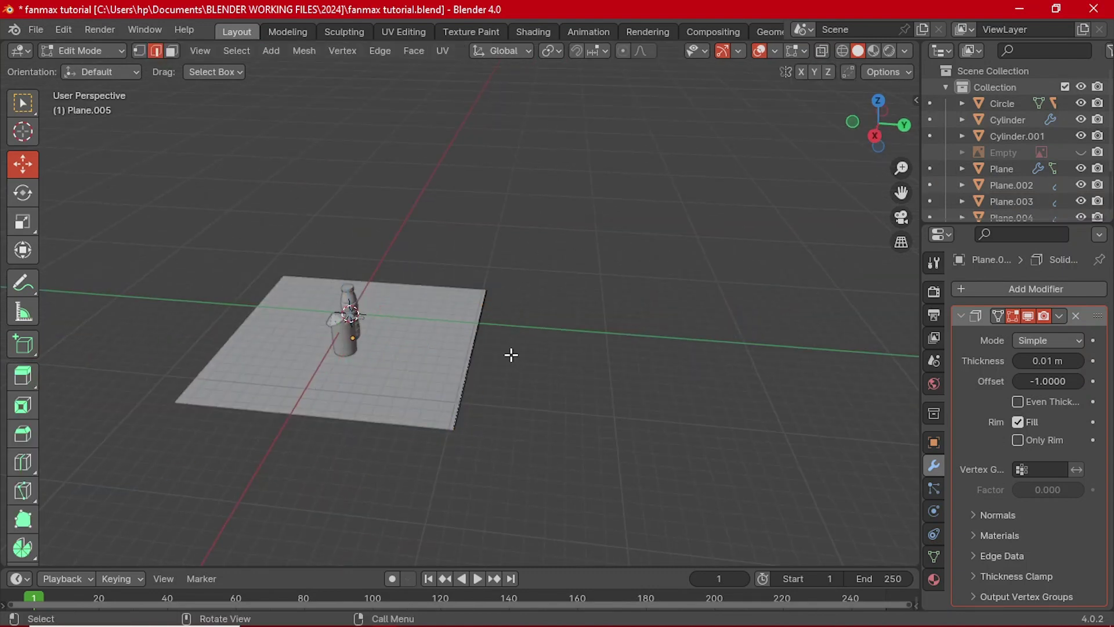
pyautogui.click(477, 348)
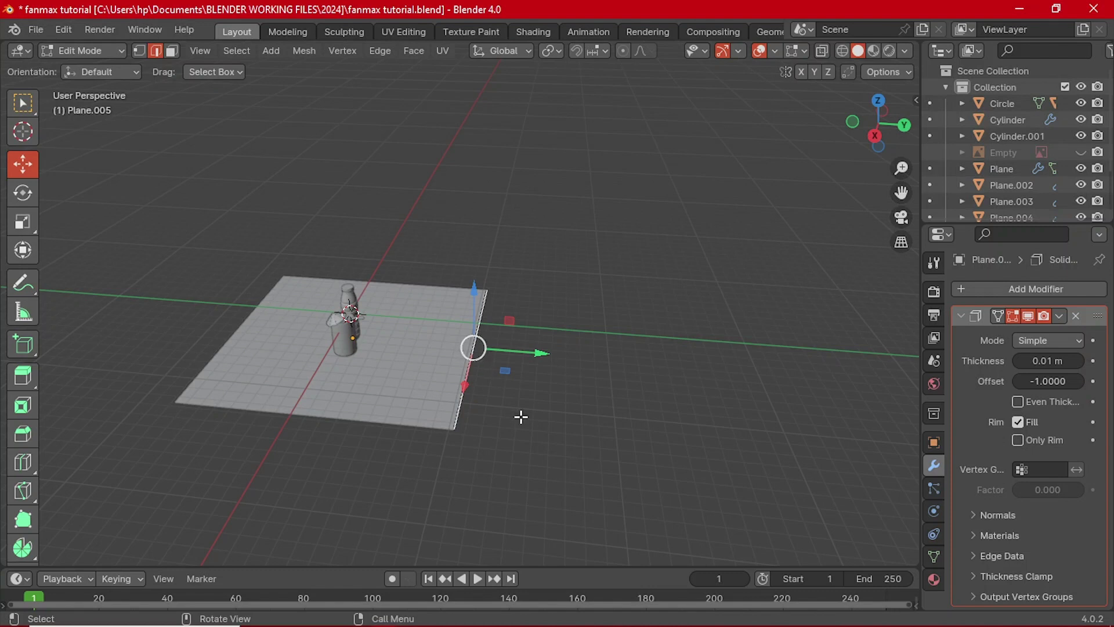
pyautogui.press('g')
pyautogui.press('y')
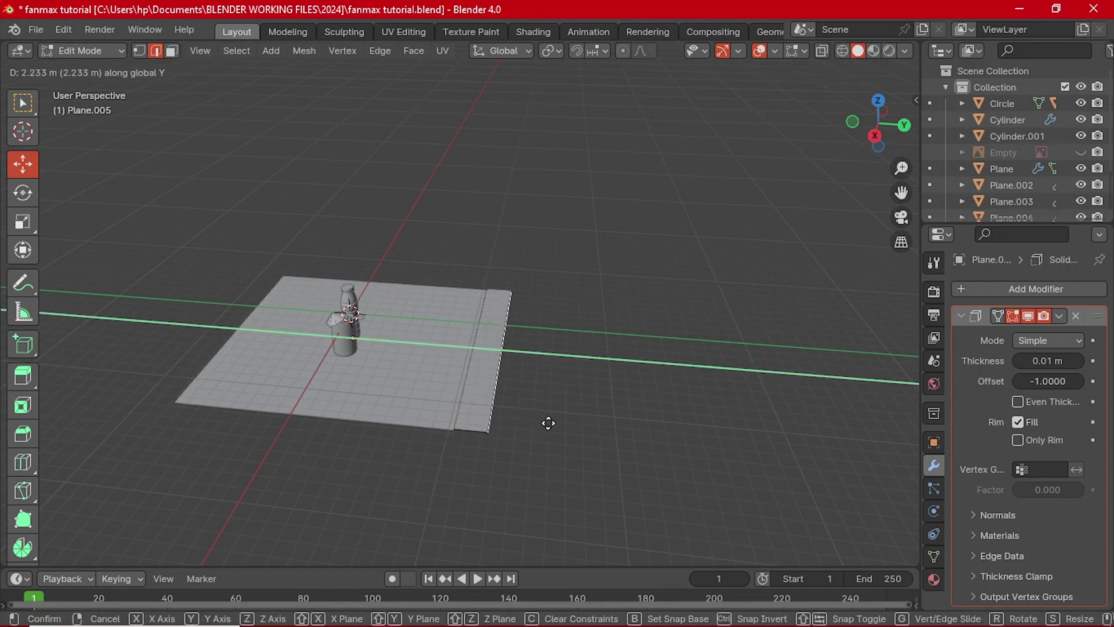
pyautogui.click(548, 423)
pyautogui.press('Tab')
pyautogui.moveTo(543, 418)
pyautogui.mouseDown(button='middle')
pyautogui.moveTo(503, 354)
pyautogui.moveTo(523, 416)
pyautogui.mouseUp(button='middle')
# - Collapse the Solidify panel and add an Array modifier to the plank
pyautogui.scroll(2, 514, 400)
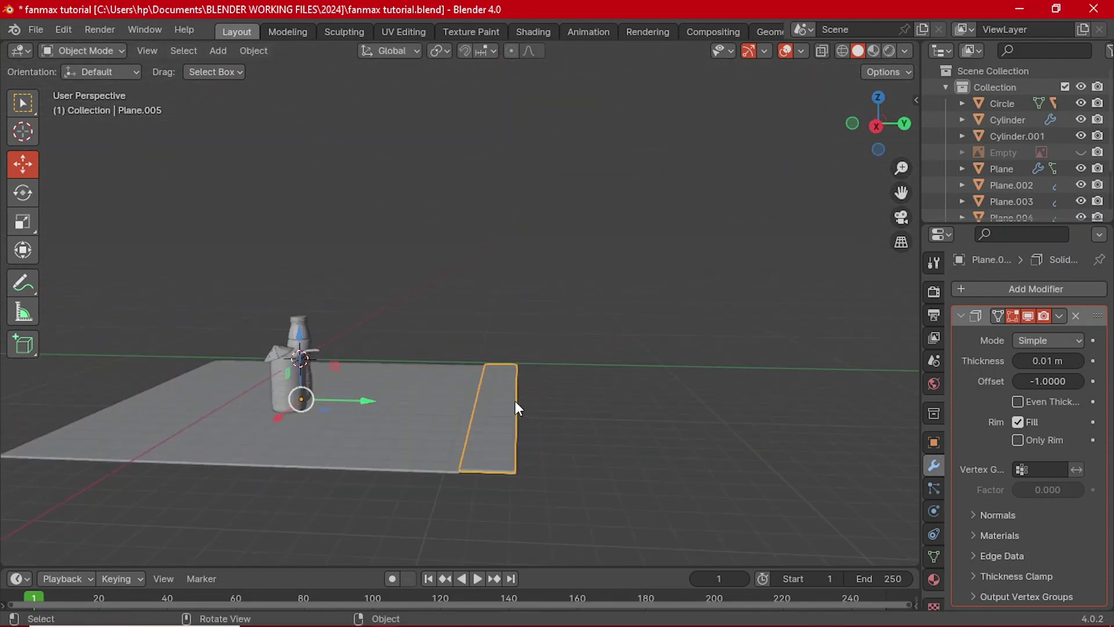
pyautogui.click(962, 314)
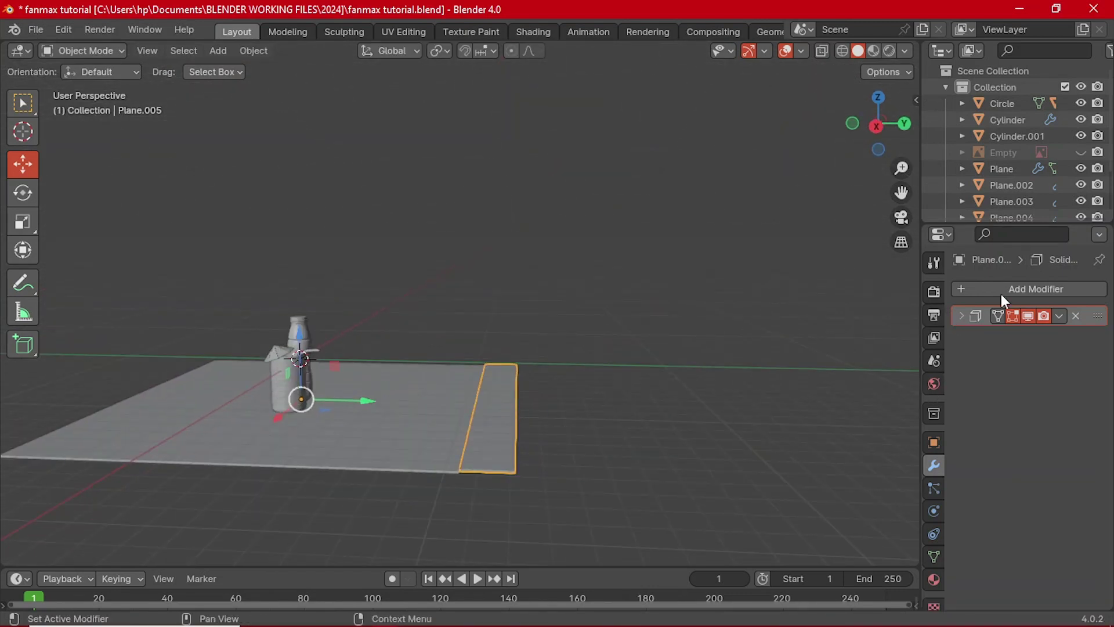
pyautogui.click(1019, 289)
pyautogui.moveTo(1020, 290)
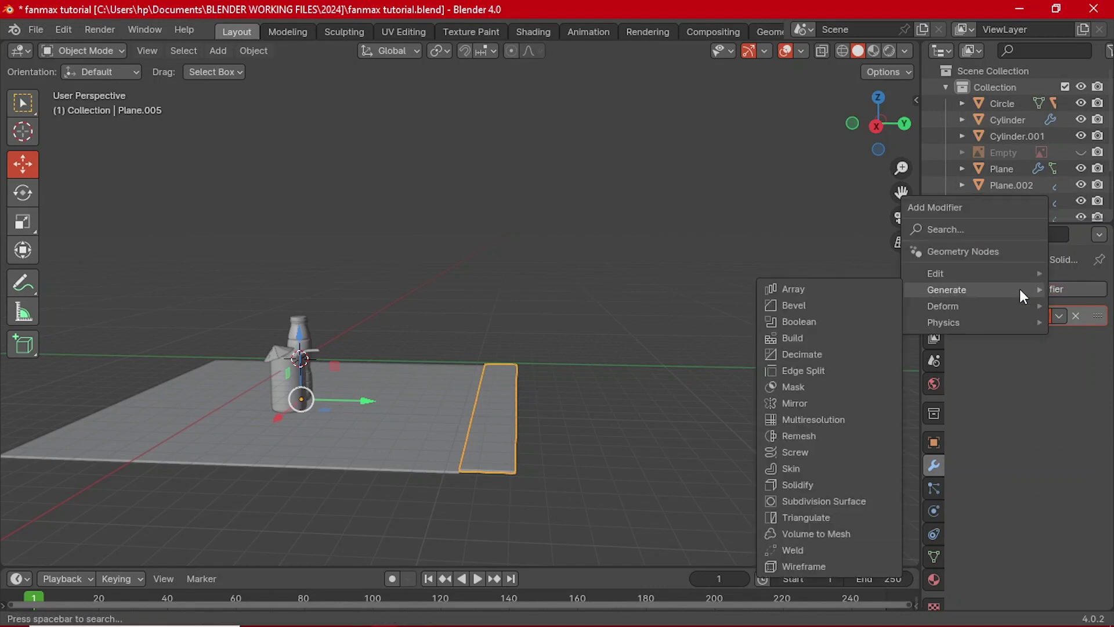
pyautogui.click(837, 289)
# - Set the Array relative offset to X 0, Y 1.0 and Z 0.4
pyautogui.click(1052, 432)
pyautogui.write('1.0')
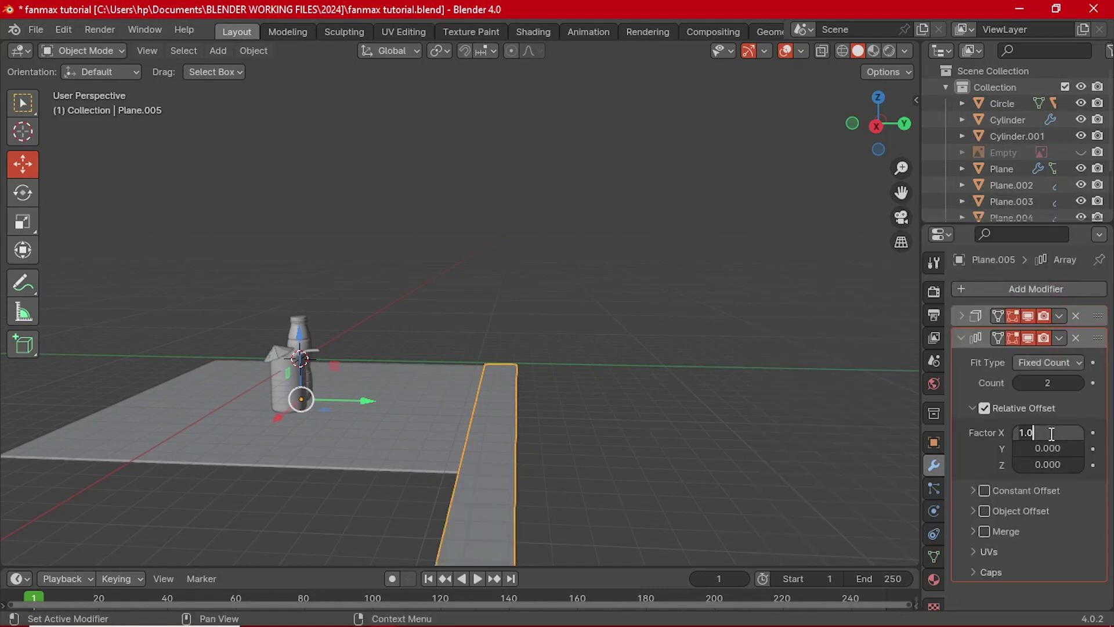
pyautogui.press('Return')
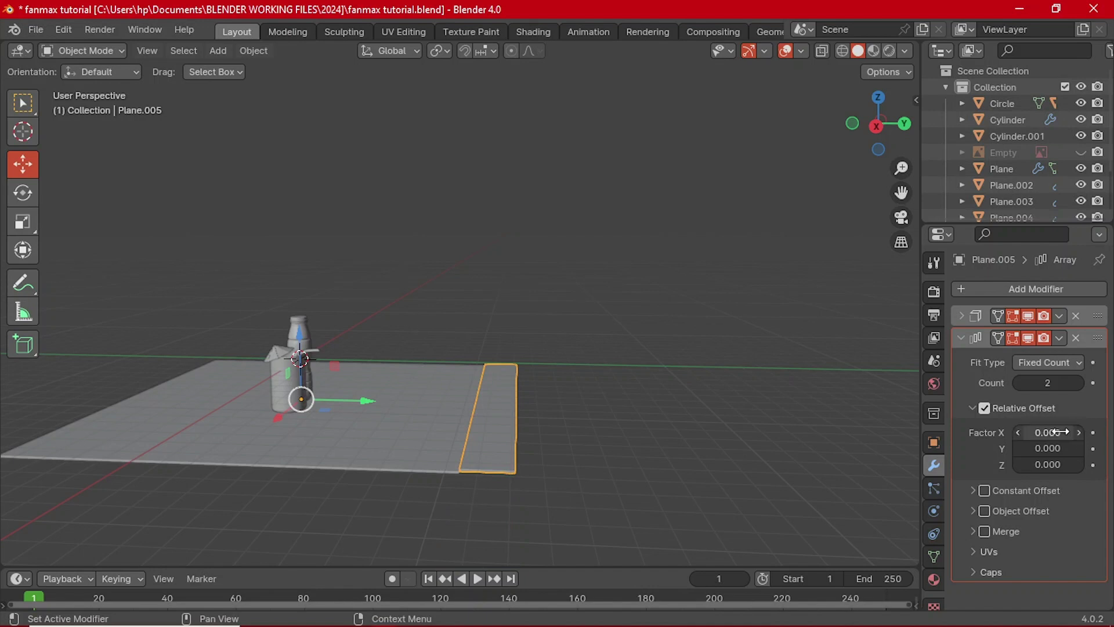
pyautogui.moveTo(1047, 448); pyautogui.dragTo(1018, 450)
pyautogui.click(1018, 448)
pyautogui.click(1018, 448)
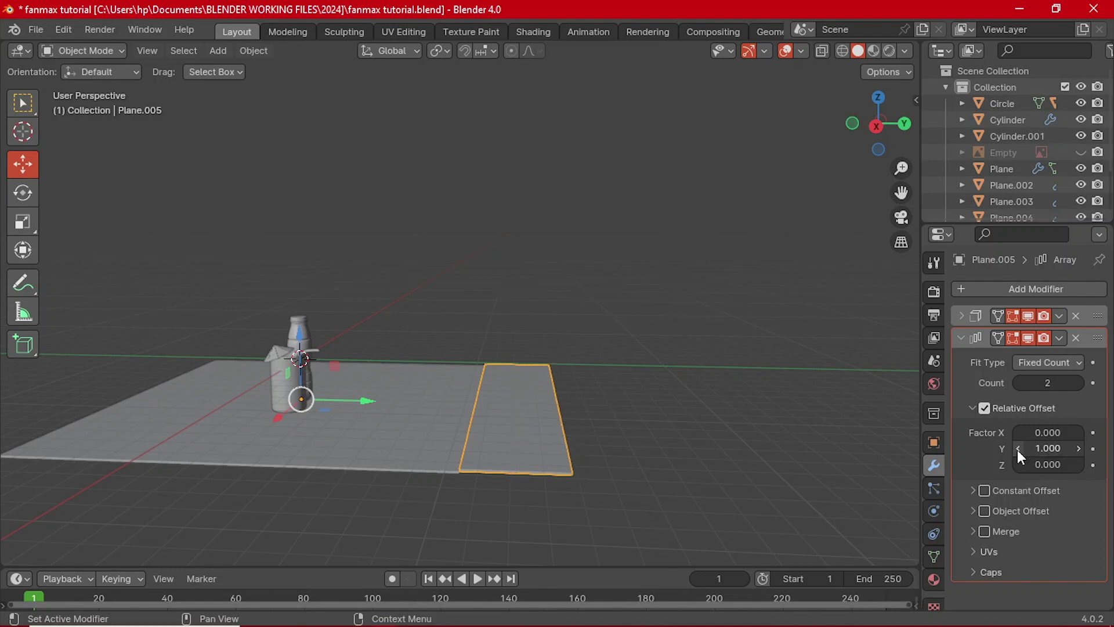
pyautogui.click(1078, 464)
pyautogui.click(1078, 465)
pyautogui.click(1077, 465)
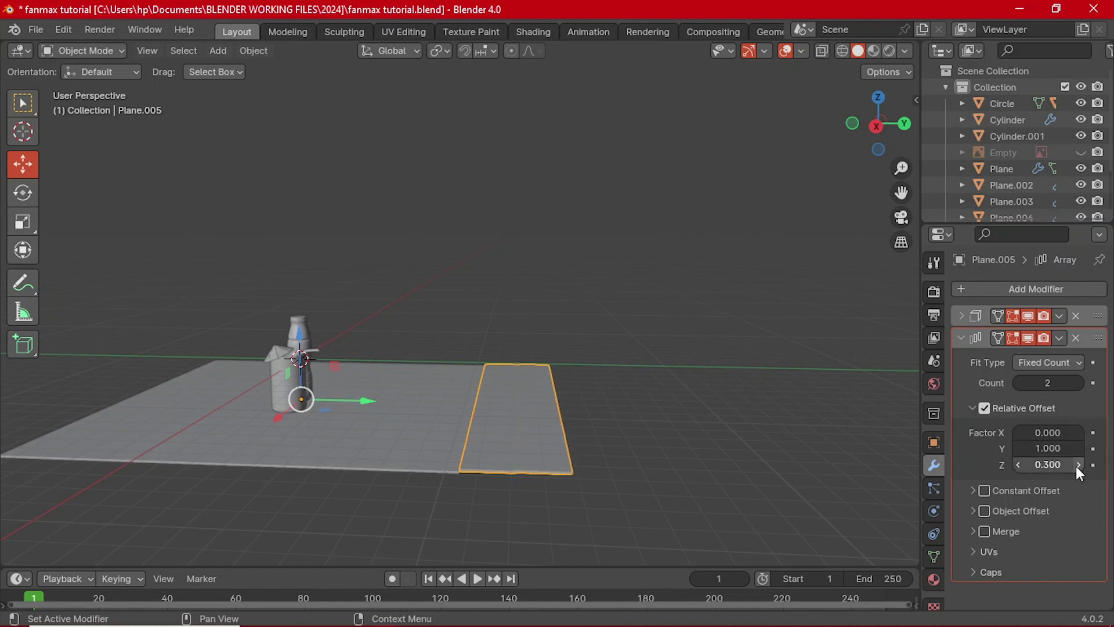
pyautogui.moveTo(656, 461); pyautogui.dragTo(546, 383, button='middle')
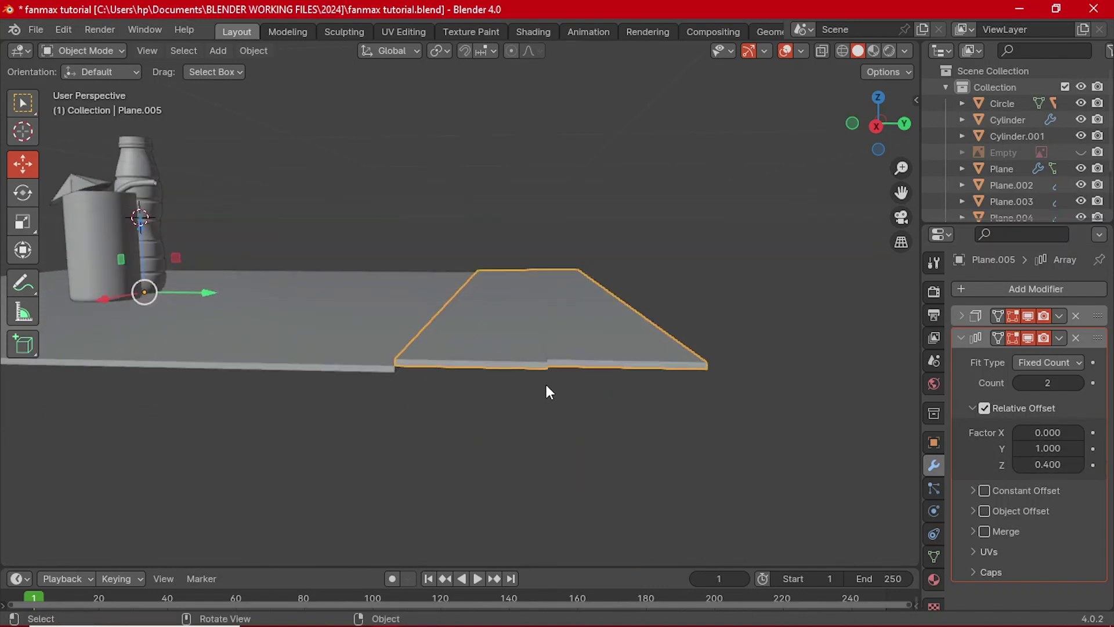
pyautogui.scroll(4, 742, 446)
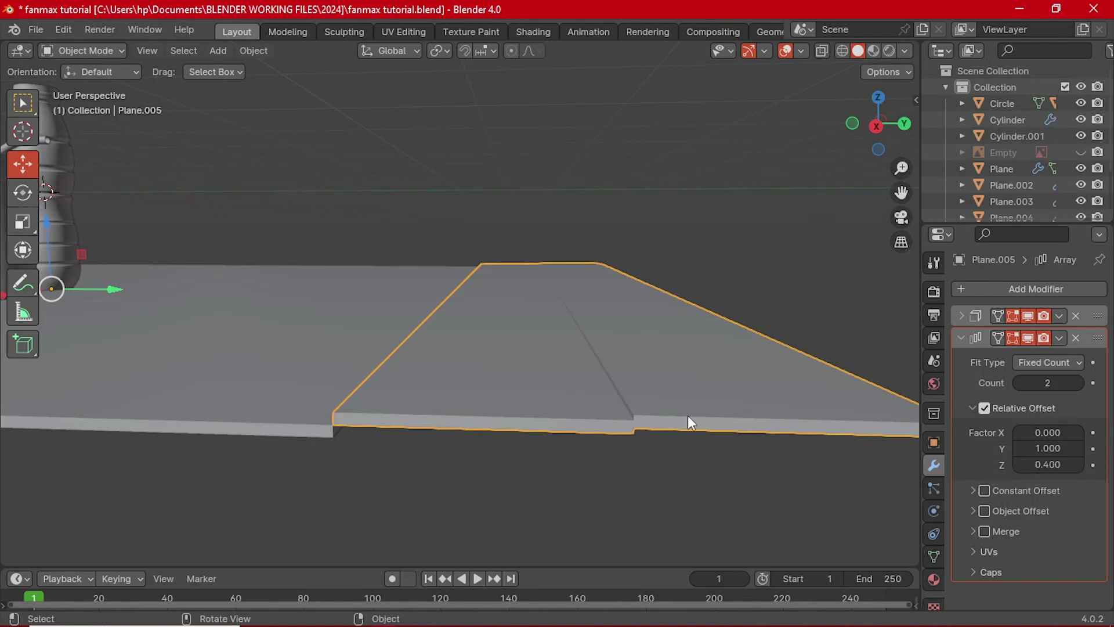
pyautogui.scroll(-4, 535, 405)
# - Raise the Solidify thickness of the planks to 0.03 m
pyautogui.keyDown('ctrl'); pyautogui.click(962, 316); pyautogui.keyUp('ctrl')
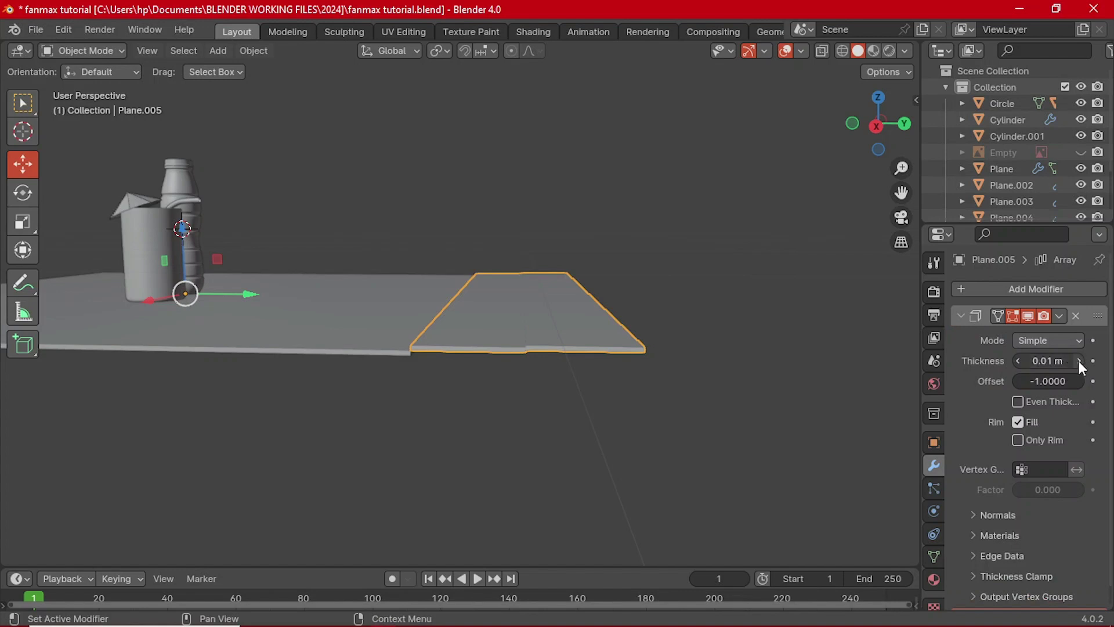
pyautogui.click(1079, 361)
pyautogui.click(1080, 360)
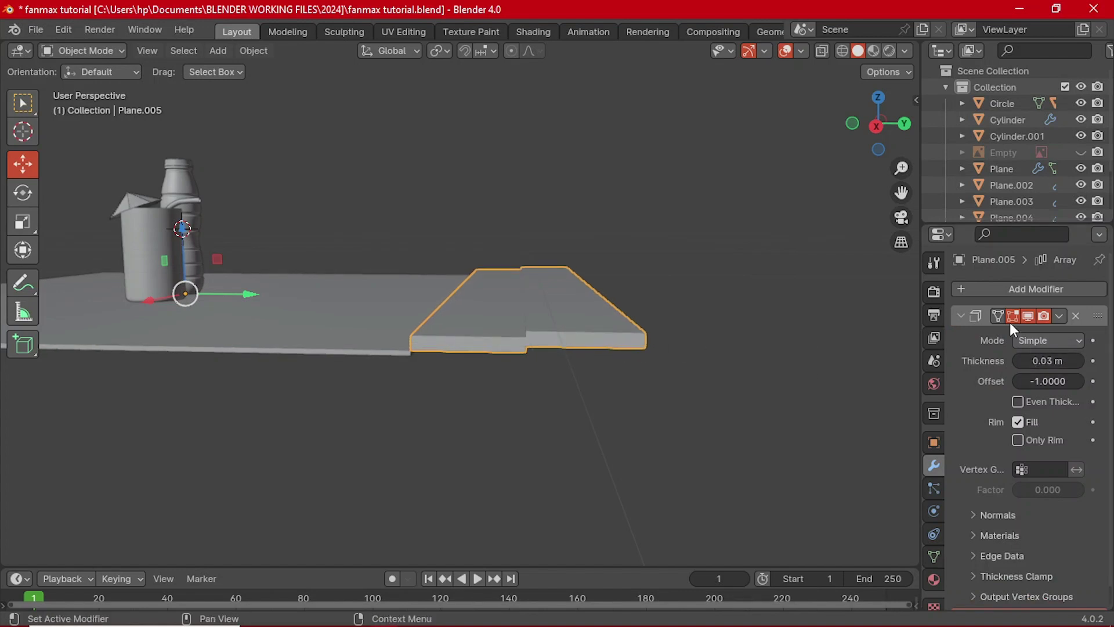
pyautogui.click(960, 315)
# - Set the Array Z offset to 1.0, checking the planks in Left Orthographic view
pyautogui.click(959, 341)
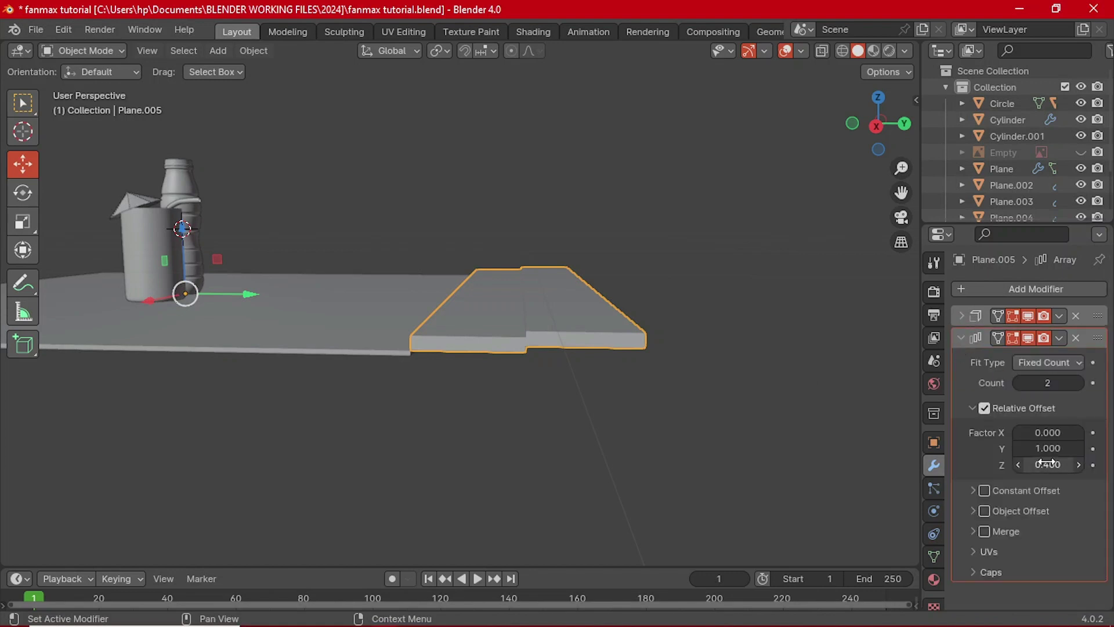
pyautogui.moveTo(1047, 464); pyautogui.dragTo(1073, 464)
pyautogui.press('`')
pyautogui.click(627, 335)
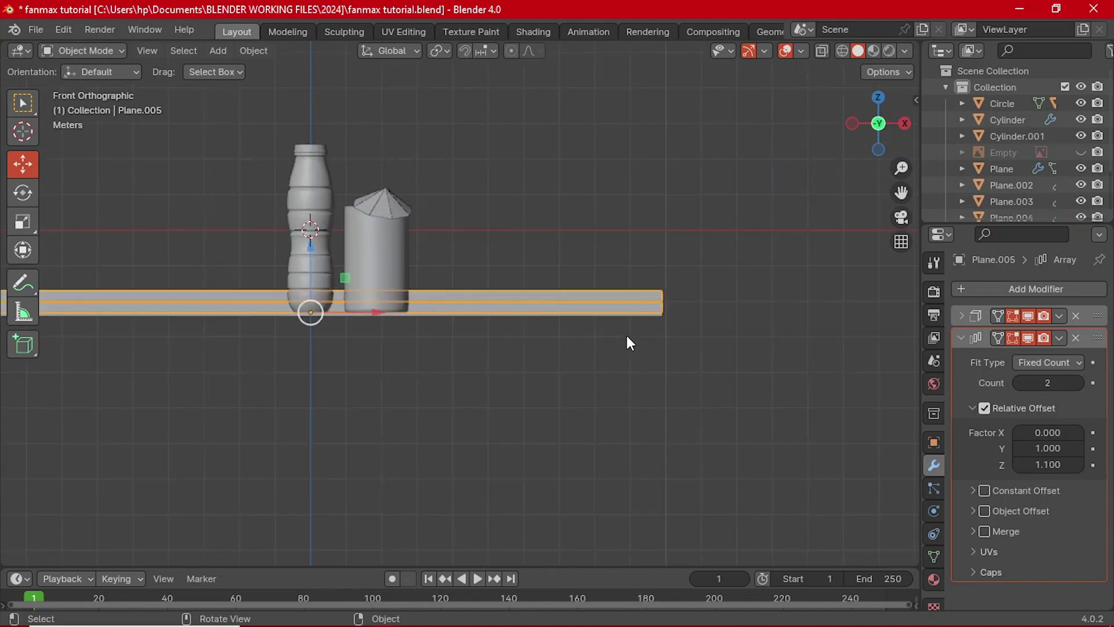
pyautogui.press('`')
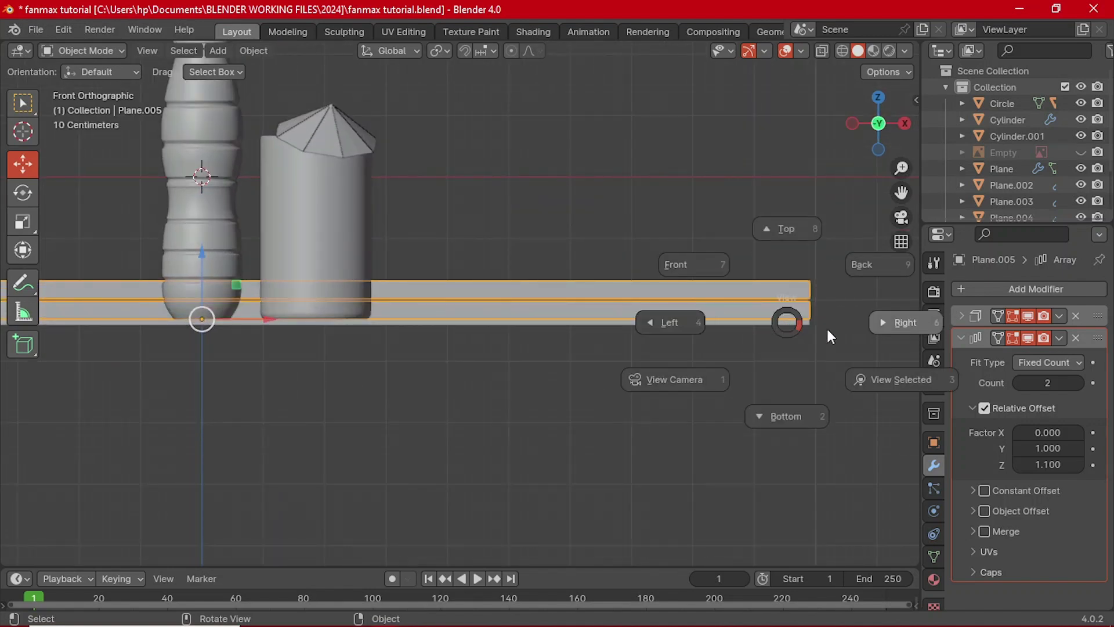
pyautogui.click(673, 322)
pyautogui.scroll(3, 321, 334)
pyautogui.keyDown('shift'); pyautogui.moveTo(318, 344); pyautogui.dragTo(579, 373, button='middle'); pyautogui.keyUp('shift')
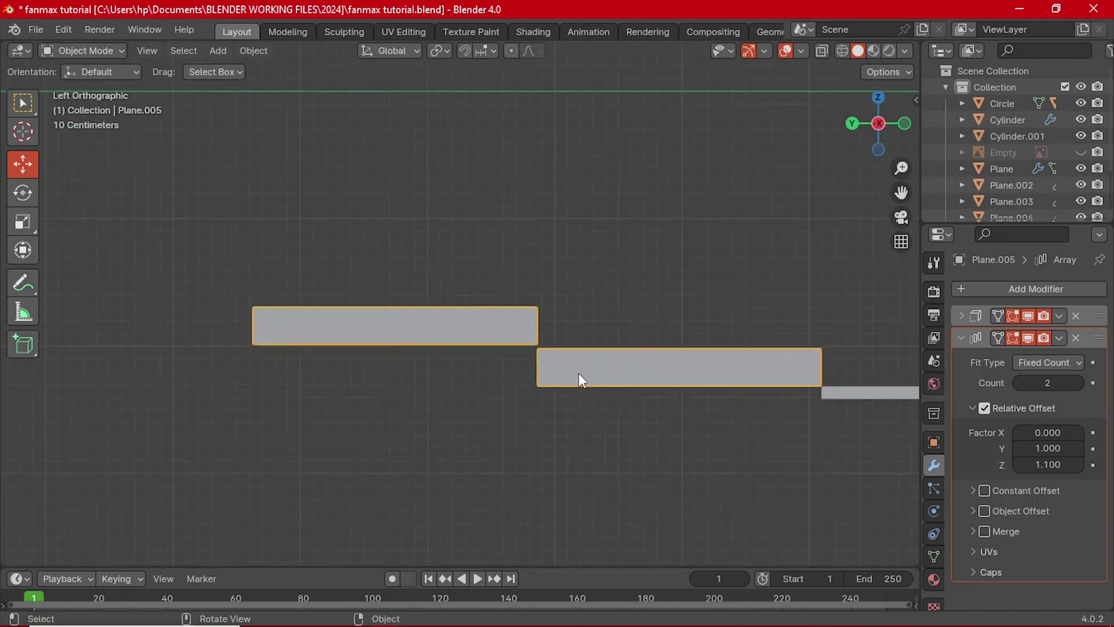
pyautogui.scroll(2, 579, 373)
pyautogui.click(1020, 465)
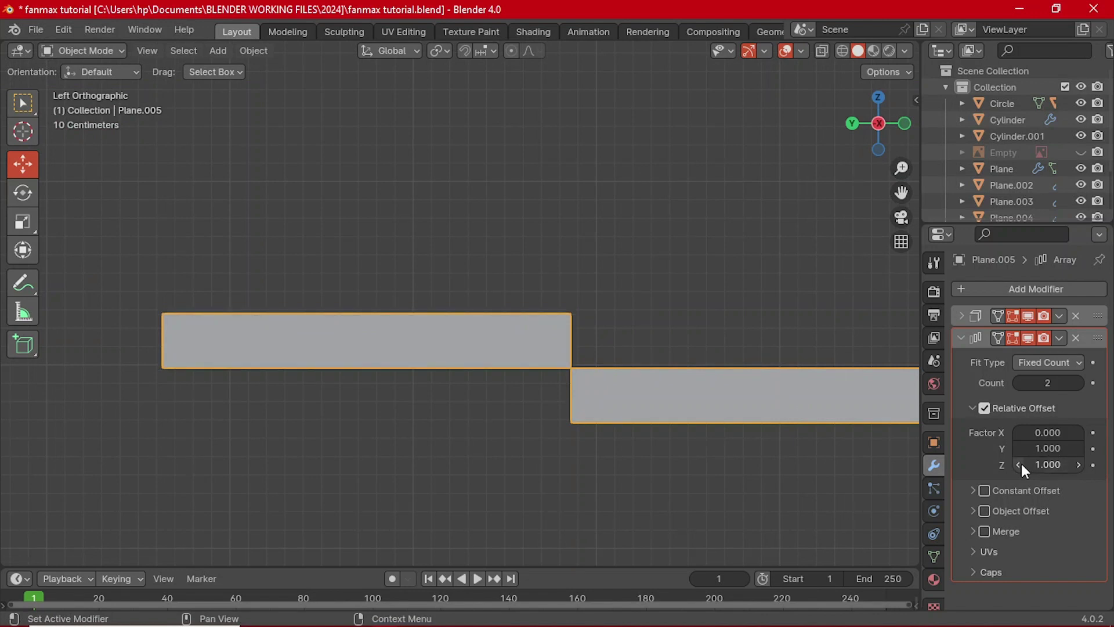
pyautogui.scroll(-1, 562, 346)
pyautogui.moveTo(566, 351); pyautogui.dragTo(491, 428, button='middle')
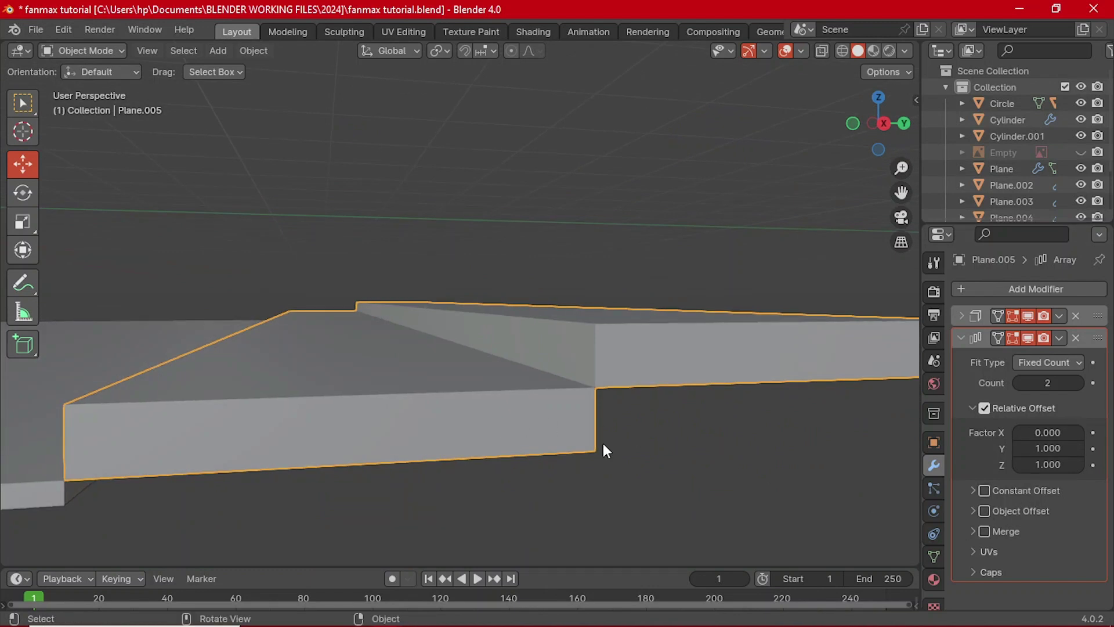
# - Increase the Array count to 8 planks to form the stairs
pyautogui.click(1079, 382)
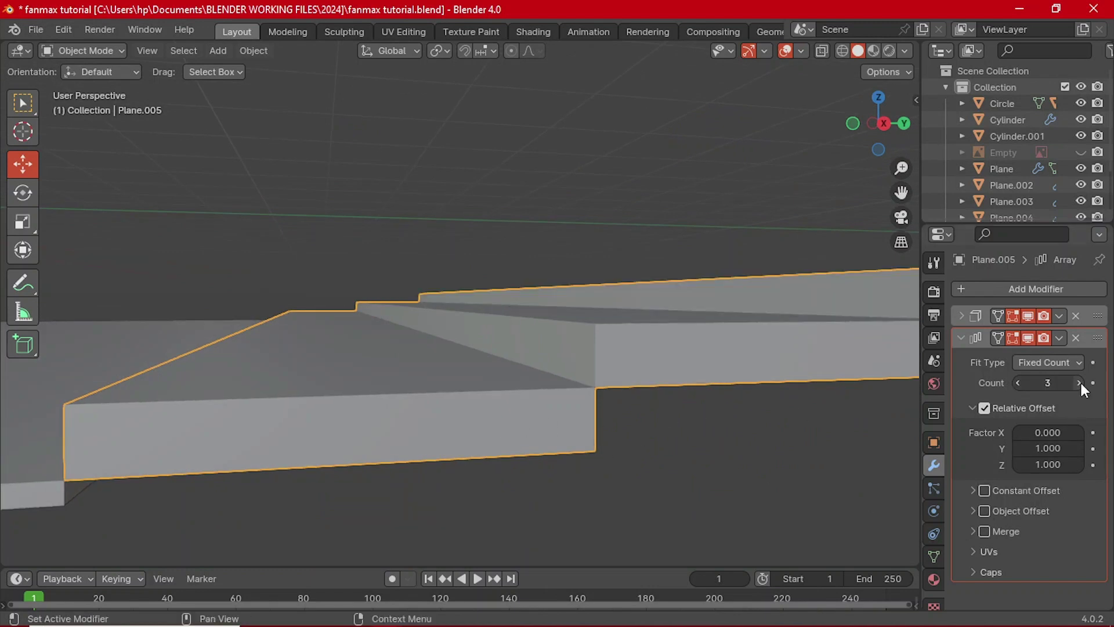
pyautogui.click(1079, 383)
pyautogui.click(1080, 382)
pyautogui.click(1079, 382)
pyautogui.moveTo(639, 337); pyautogui.dragTo(696, 383, button='middle')
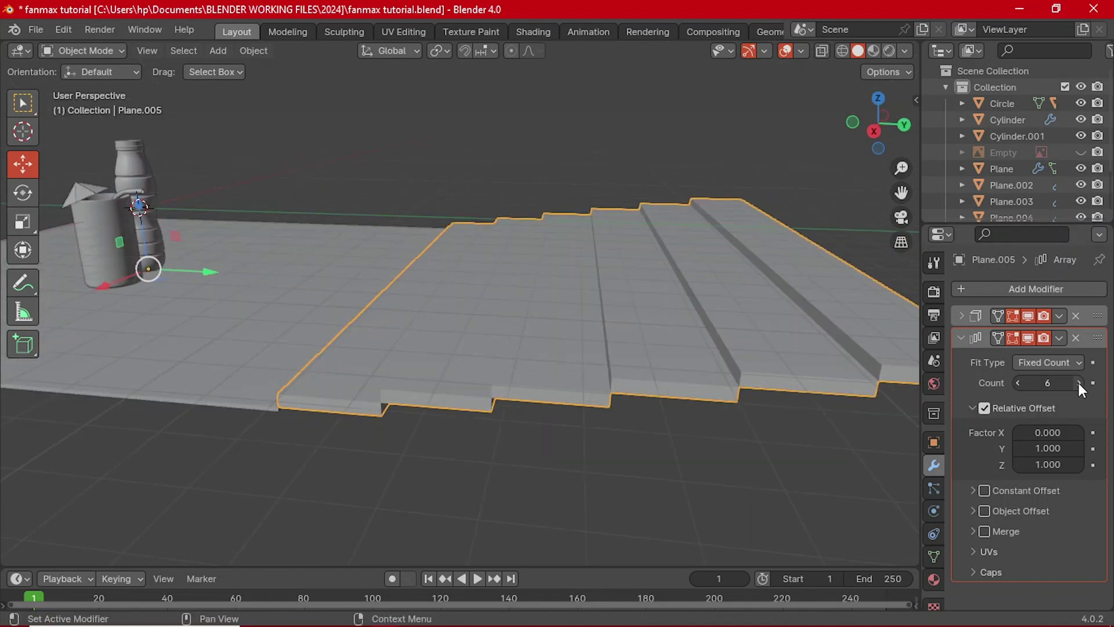
pyautogui.click(1078, 381)
pyautogui.click(1078, 382)
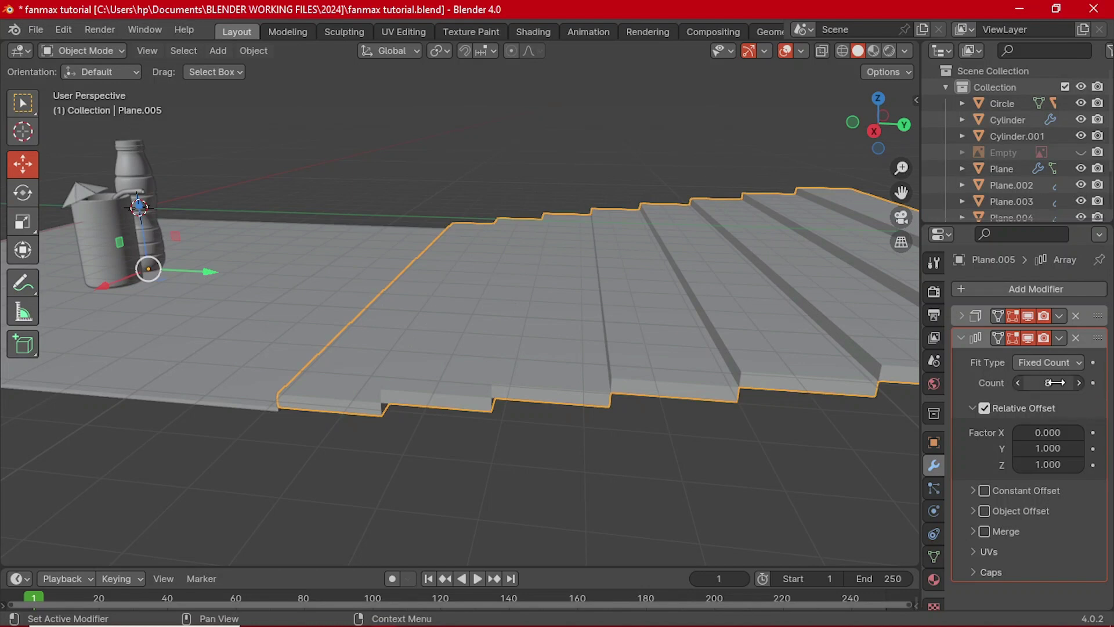
pyautogui.click(962, 338)
# - Add a Bevel modifier to the planks and move it above the Array
pyautogui.click(1033, 288)
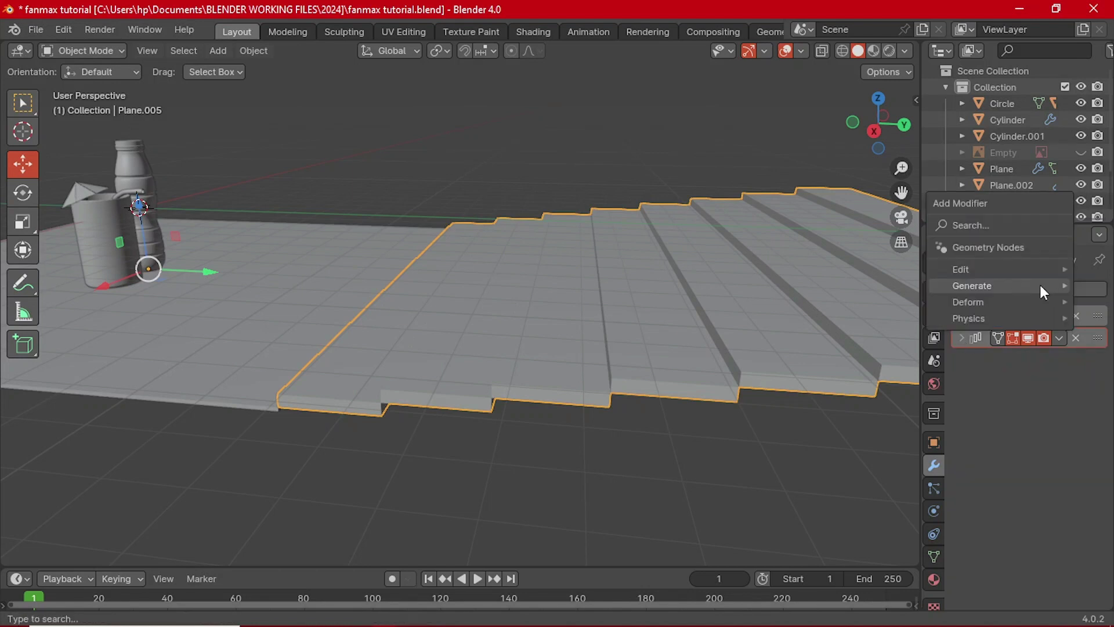
pyautogui.moveTo(1039, 285)
pyautogui.click(846, 301)
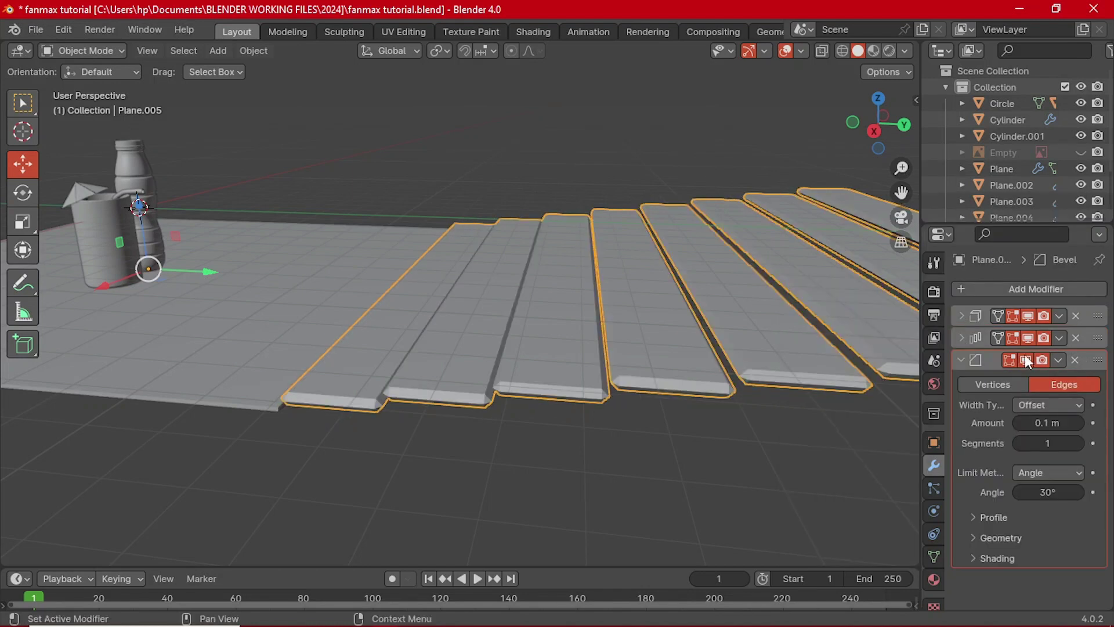
pyautogui.click(961, 359)
pyautogui.moveTo(1097, 361); pyautogui.dragTo(1095, 343)
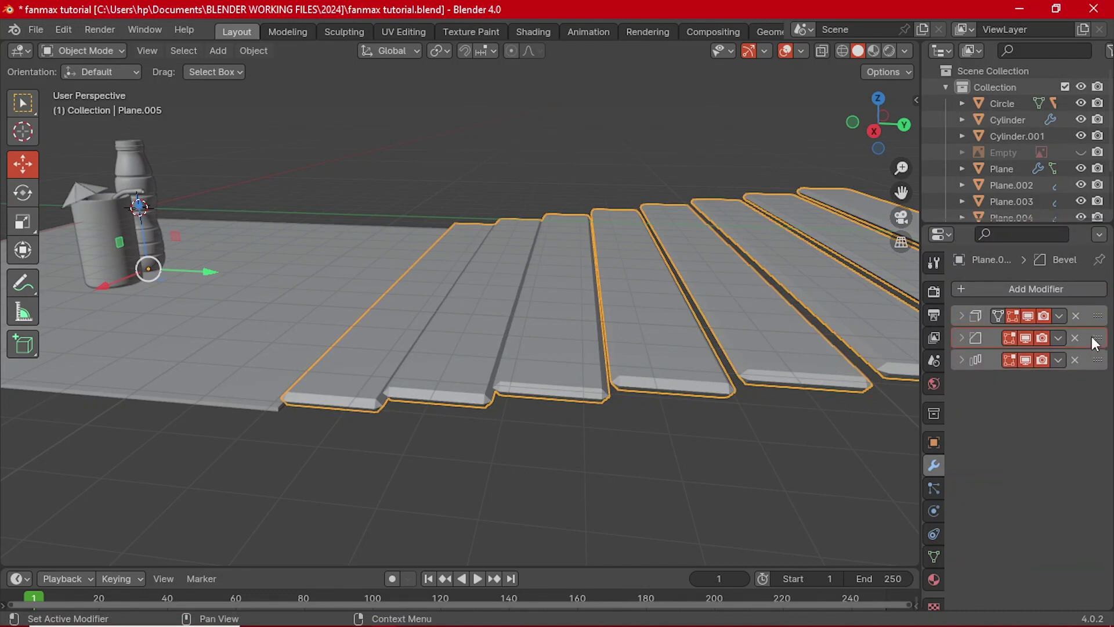
pyautogui.click(963, 338)
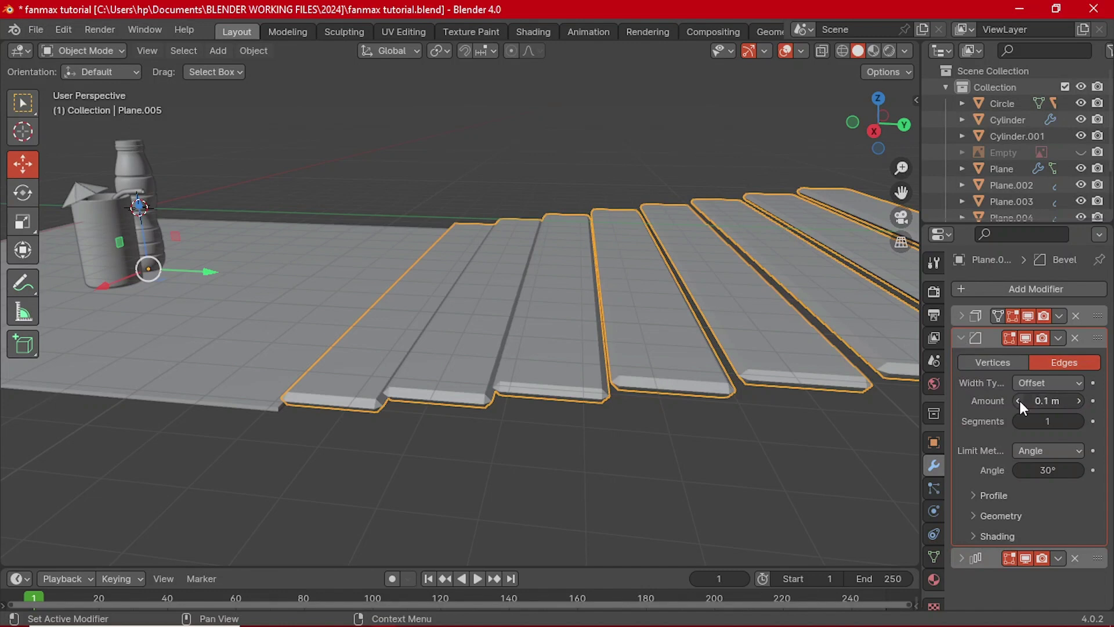
# - Give the Bevel 4 segments and an amount of 0.005 m
pyautogui.doubleClick(1038, 401)
pyautogui.write('0.01')
pyautogui.press('Return')
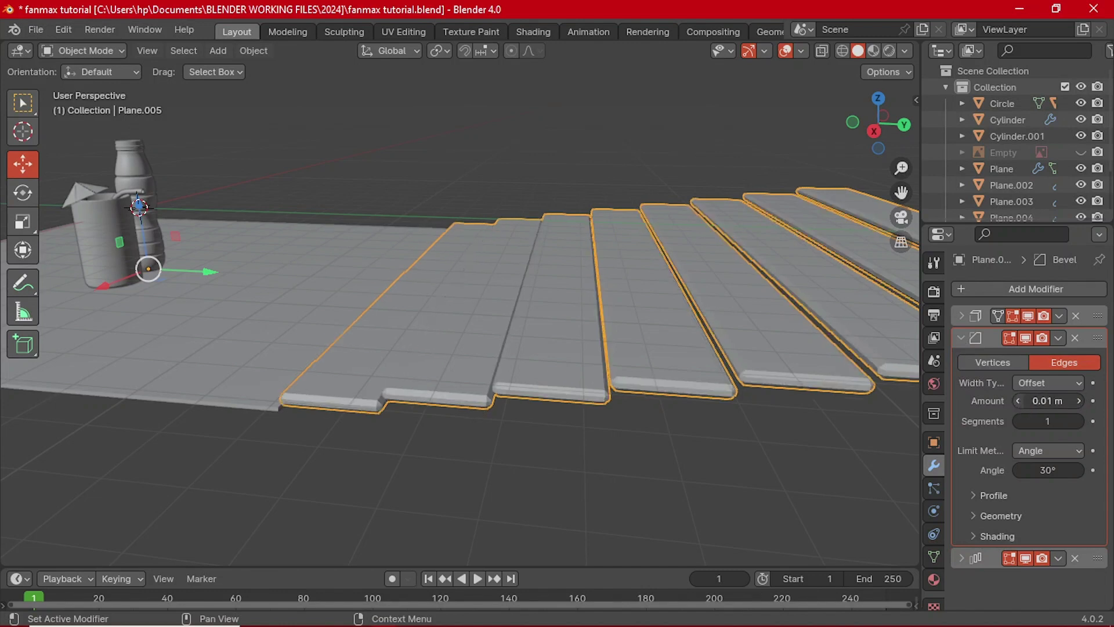
pyautogui.hotkey('ctrl', 'z')
pyautogui.hotkey('ctrl', 'shift', 'z')
pyautogui.click(1081, 423)
pyautogui.click(1082, 423)
pyautogui.click(1081, 423)
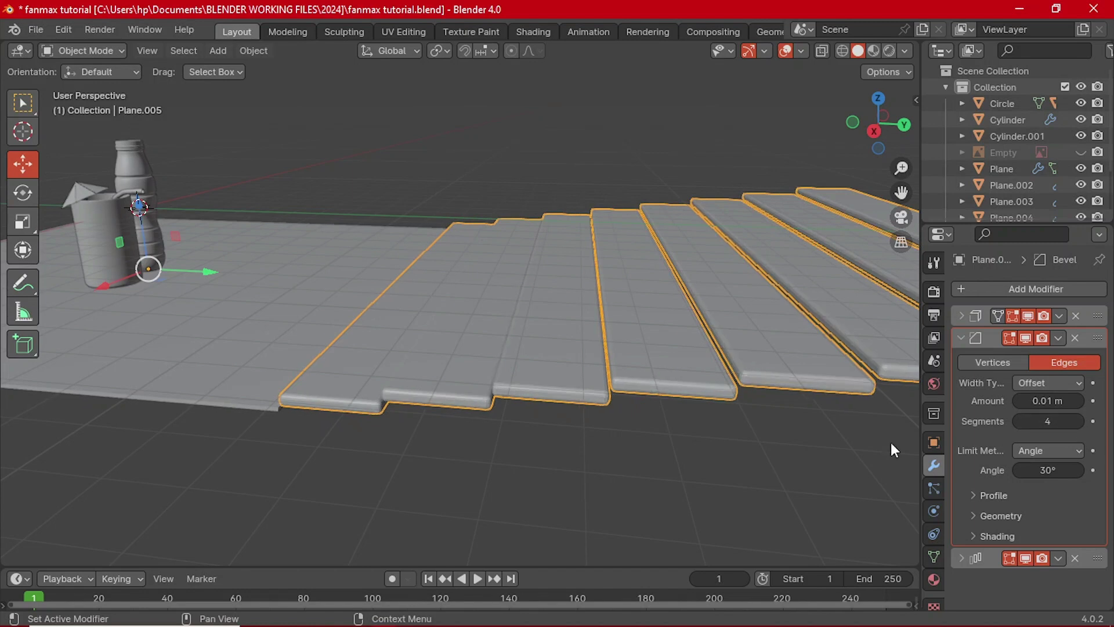
pyautogui.moveTo(893, 450); pyautogui.dragTo(920, 410, button='middle')
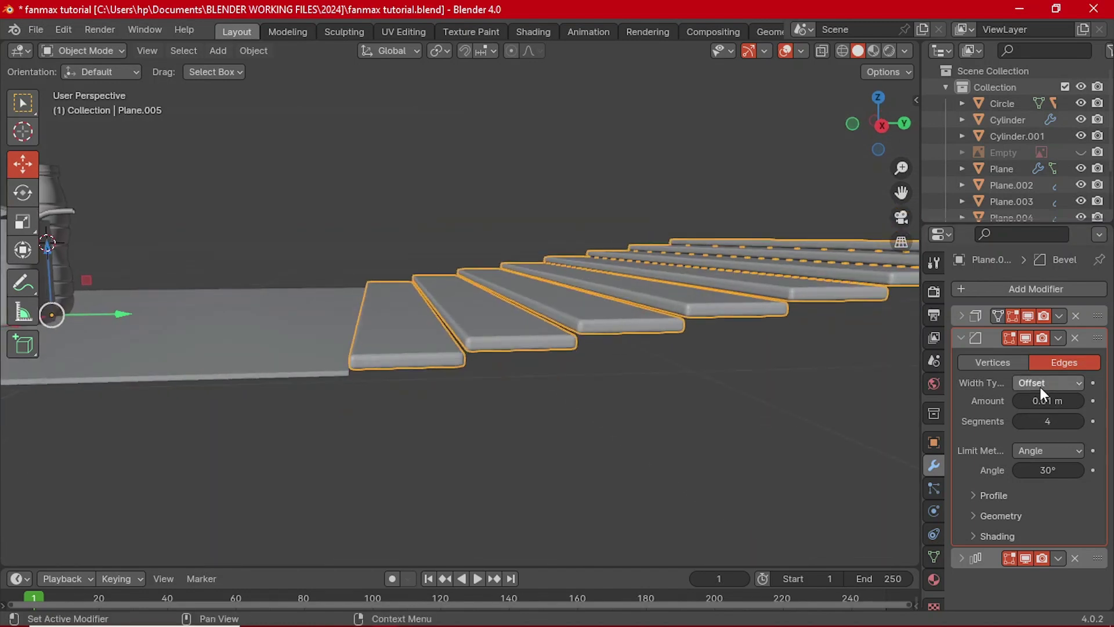
pyautogui.click(1045, 401)
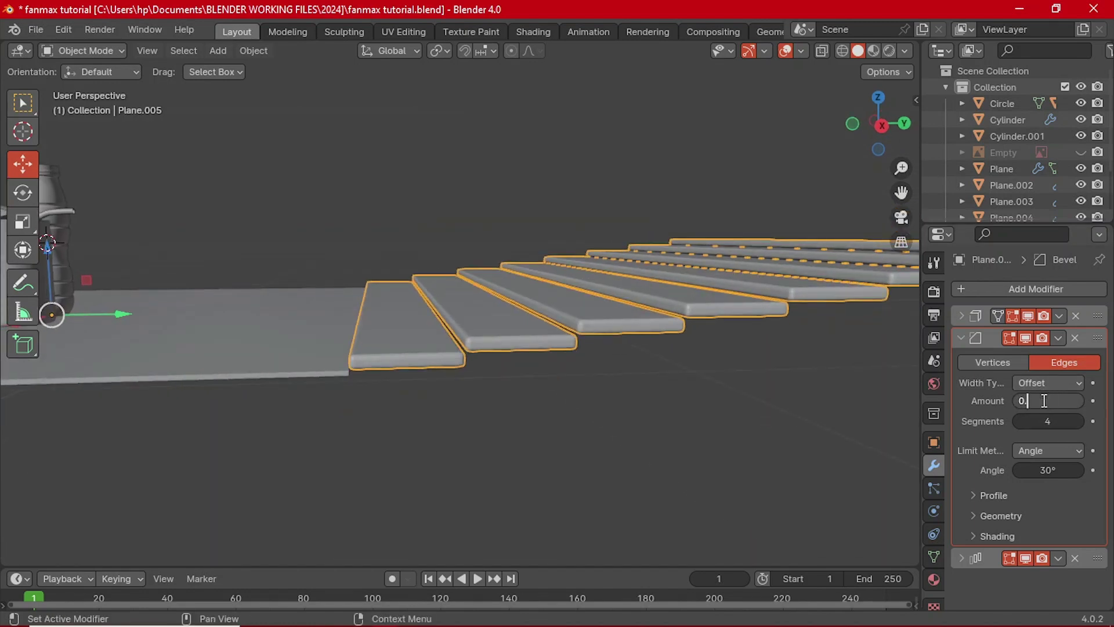
pyautogui.write('0.005')
pyautogui.press('Return')
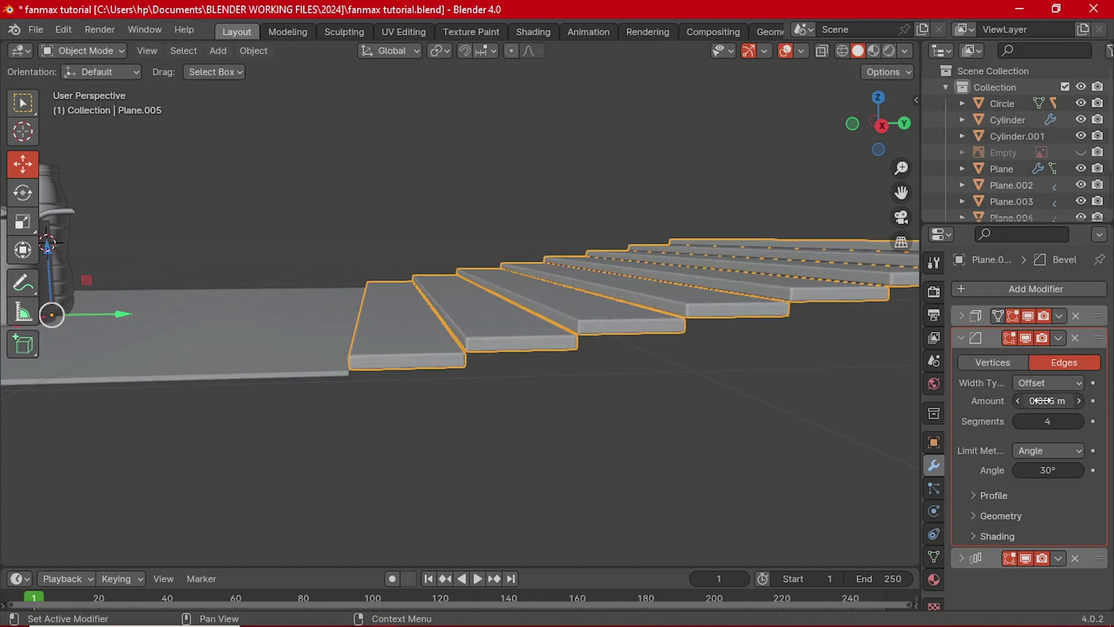
# - Set the Array relative Z offset to 0.9, viewing the stairs from the left
pyautogui.click(962, 338)
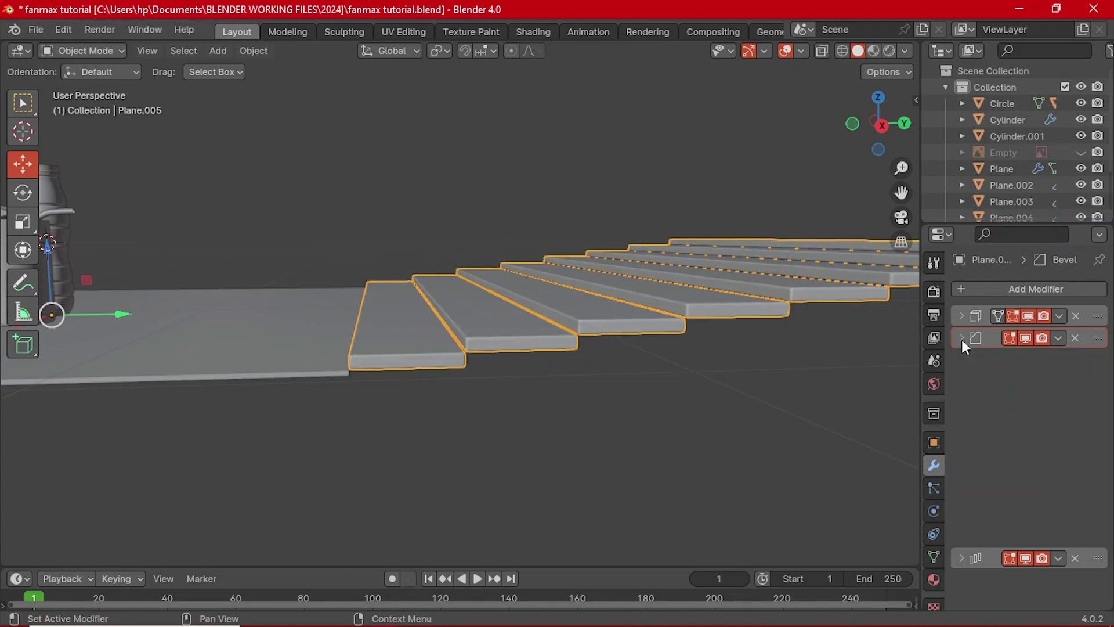
pyautogui.click(963, 360)
pyautogui.scroll(2, 431, 372)
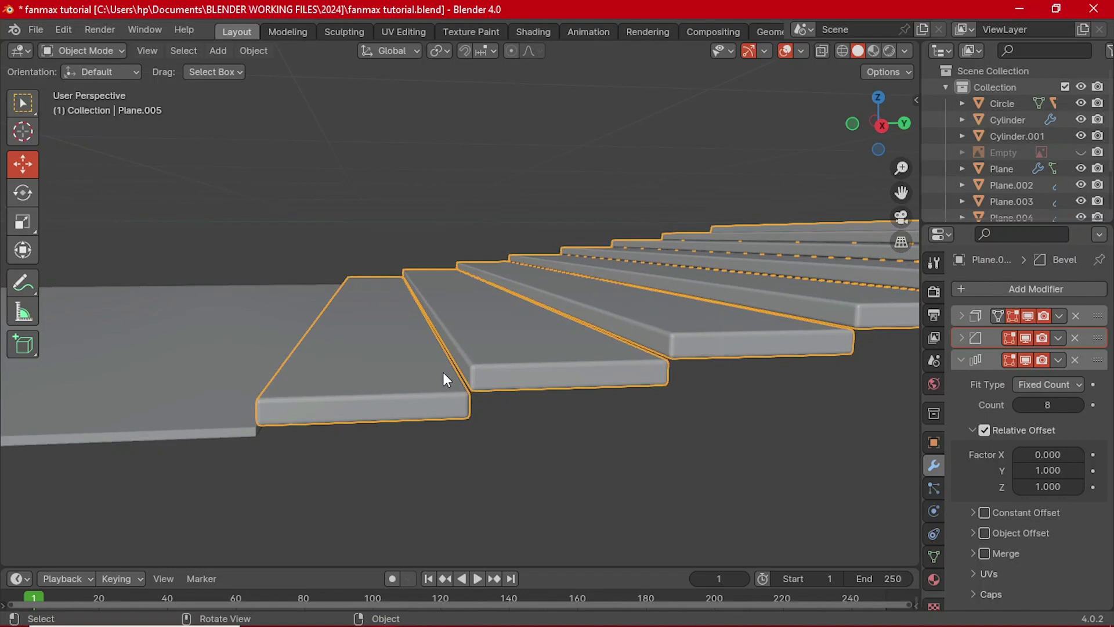
pyautogui.press('`')
pyautogui.click(372, 374)
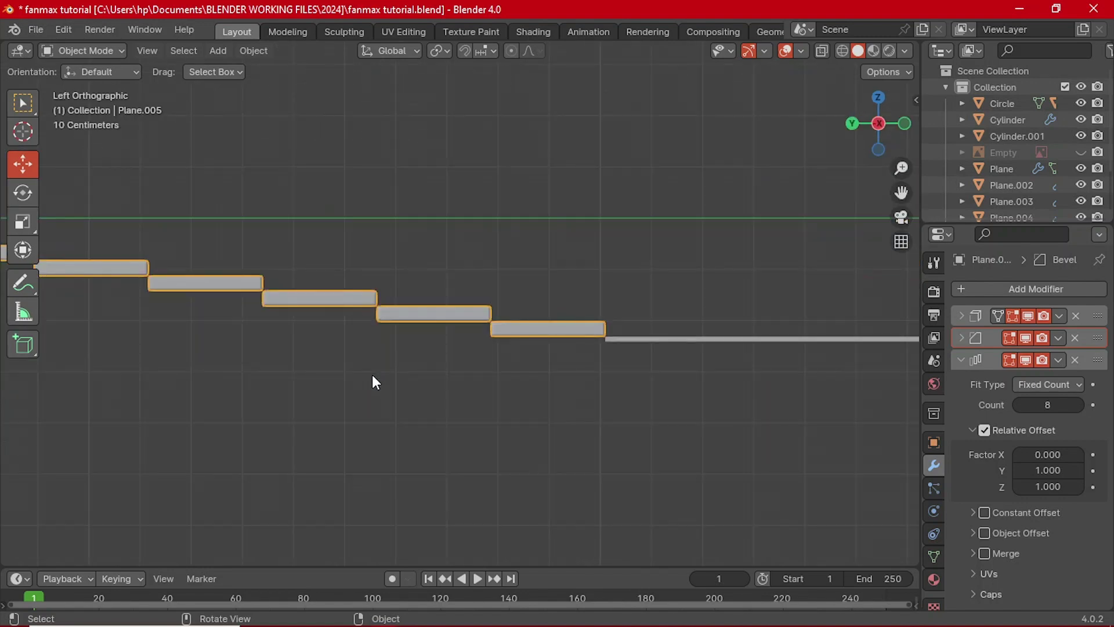
pyautogui.press('`')
pyautogui.scroll(6, 587, 389)
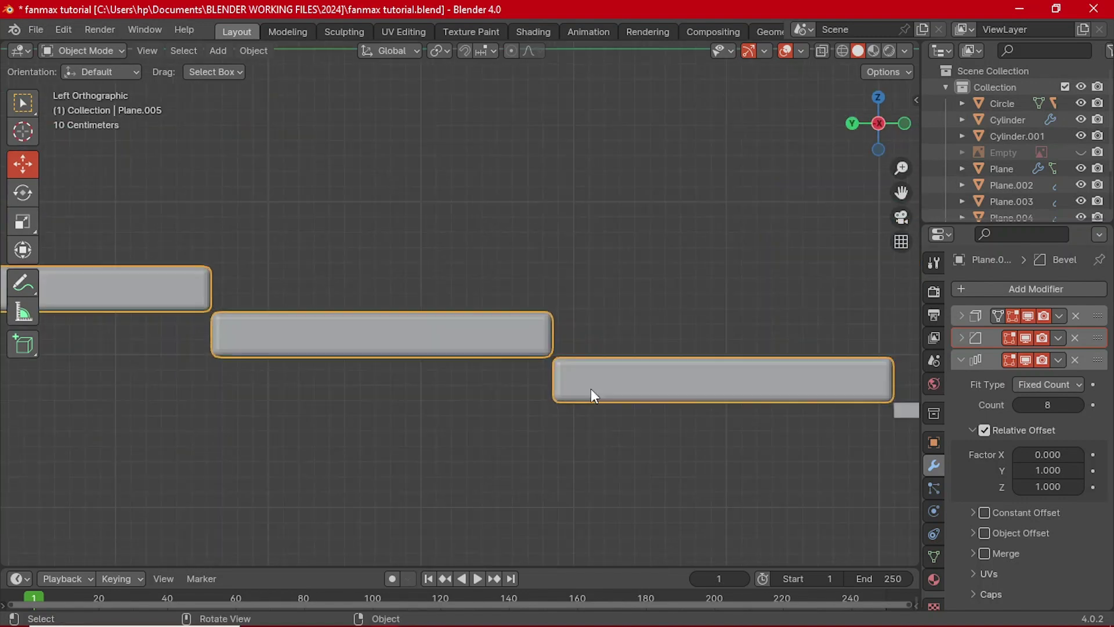
pyautogui.click(1077, 487)
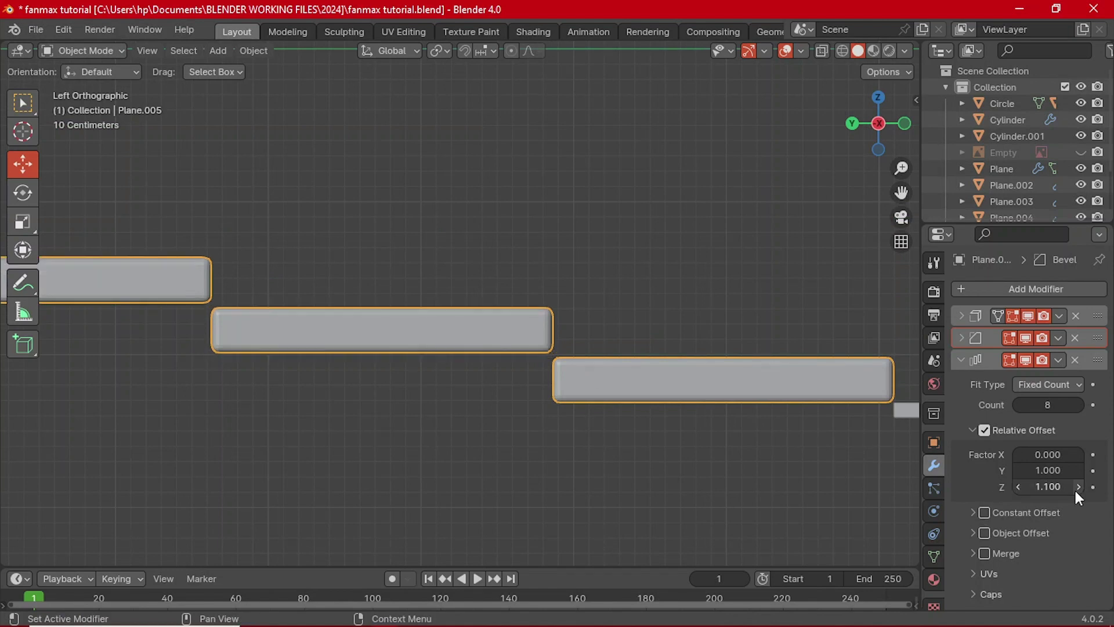
pyautogui.click(1018, 487)
pyautogui.click(1018, 486)
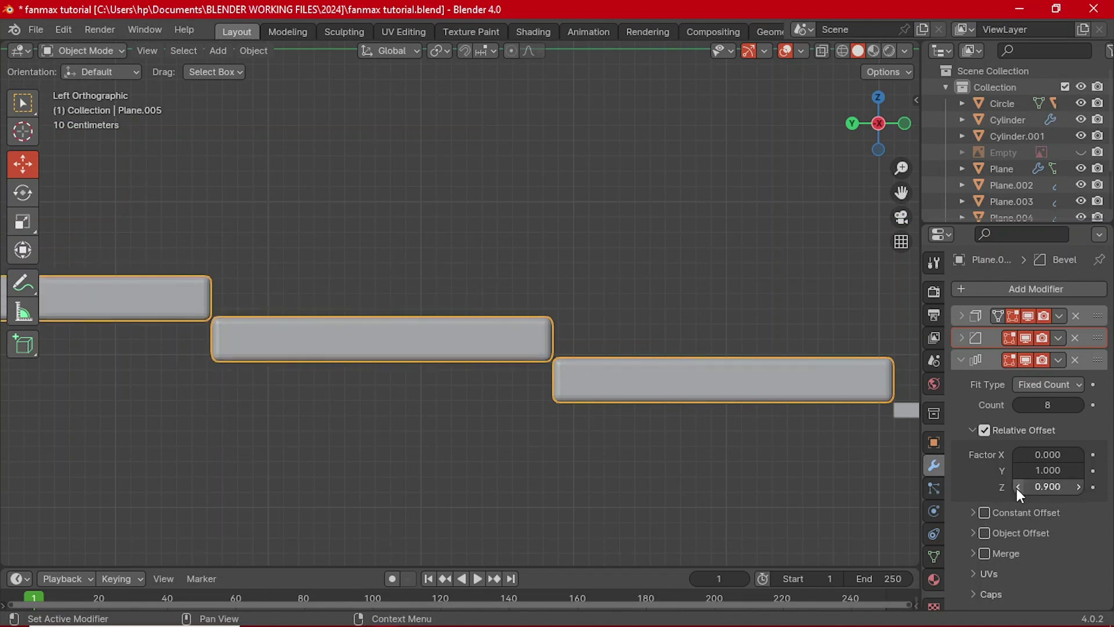
pyautogui.click(1018, 487)
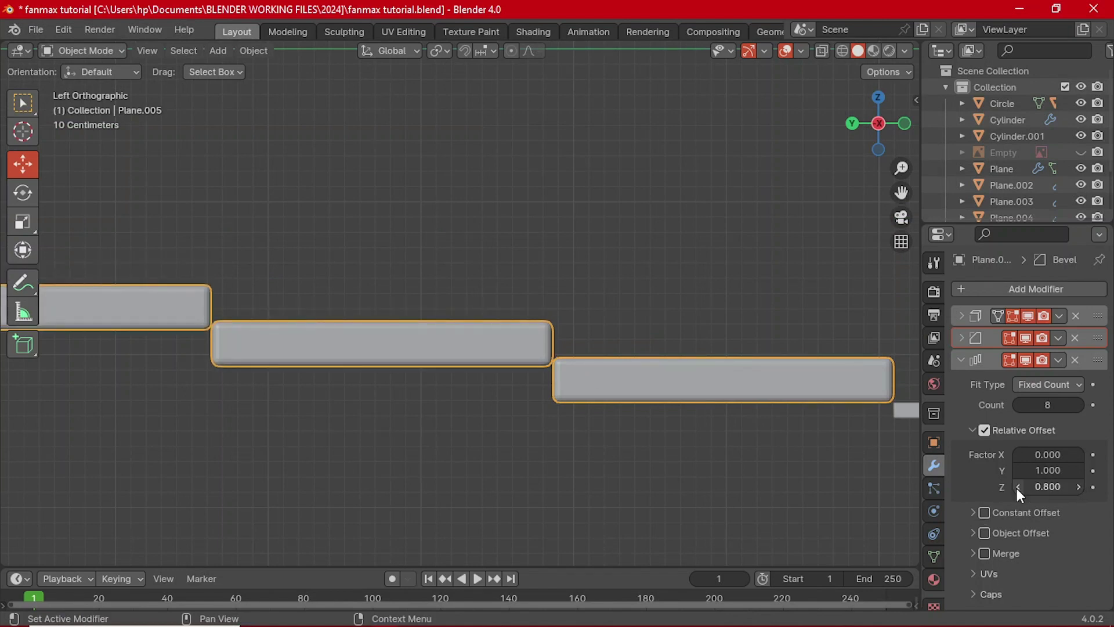
pyautogui.click(1077, 487)
# - Set the Array relative Y offset to 0.980 so the planks slightly overlap
pyautogui.click(1080, 470)
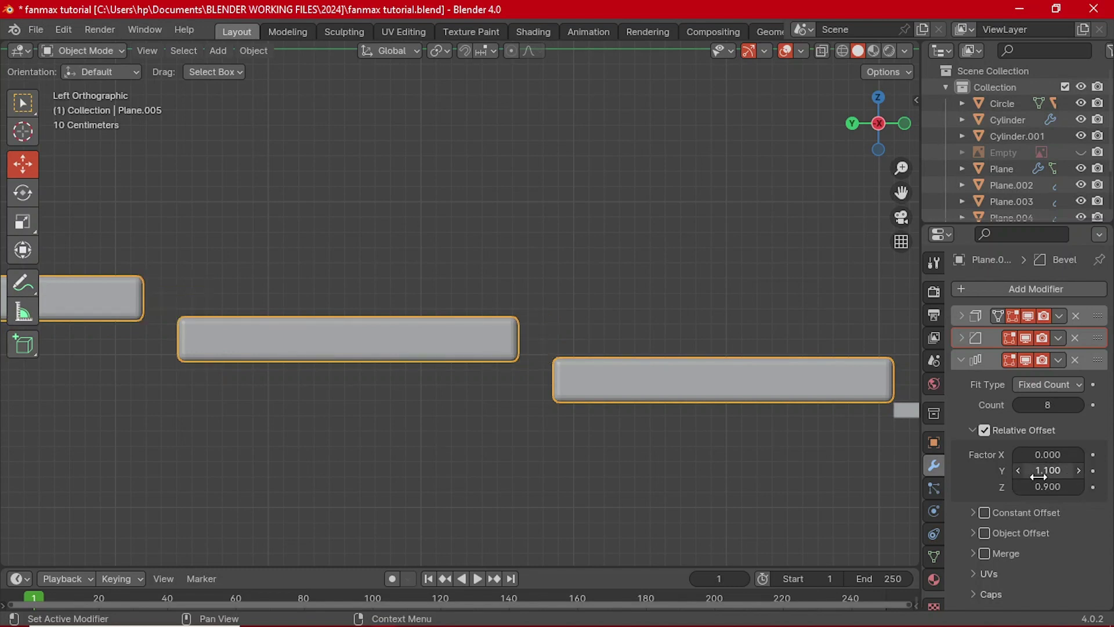
pyautogui.click(1017, 472)
pyautogui.click(1017, 472)
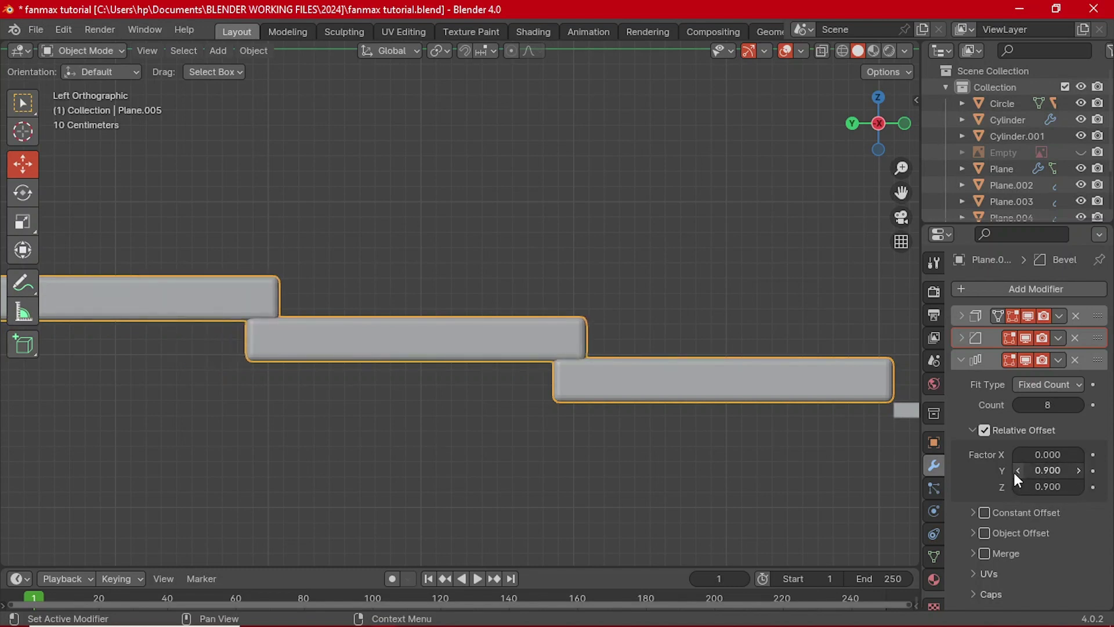
pyautogui.doubleClick(1049, 473)
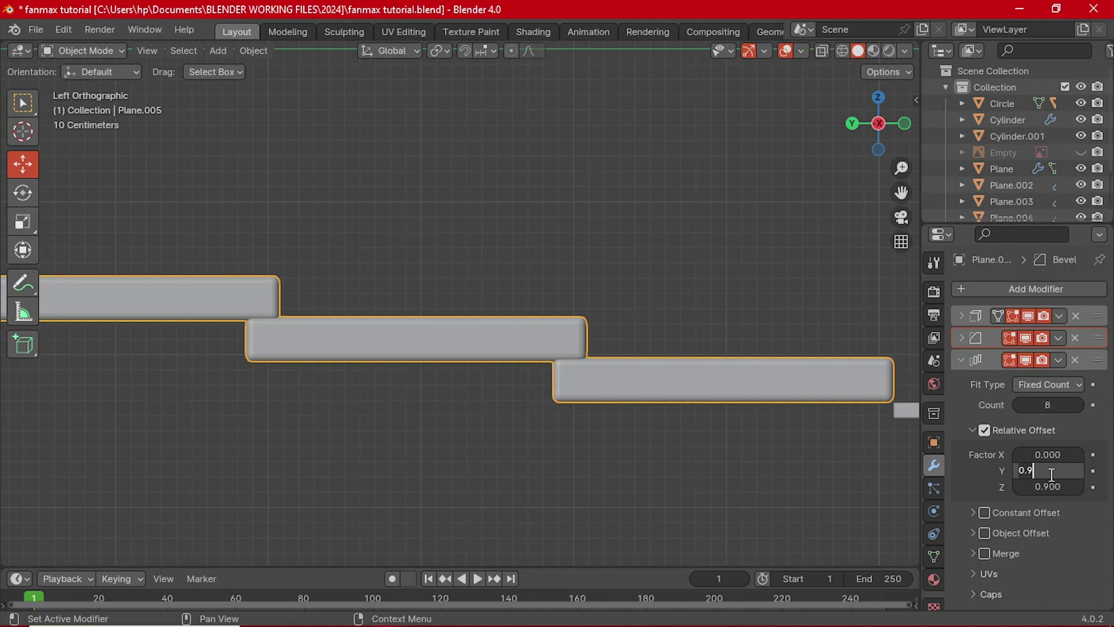
pyautogui.press('BackSpace')
pyautogui.write('88')
pyautogui.press('Return')
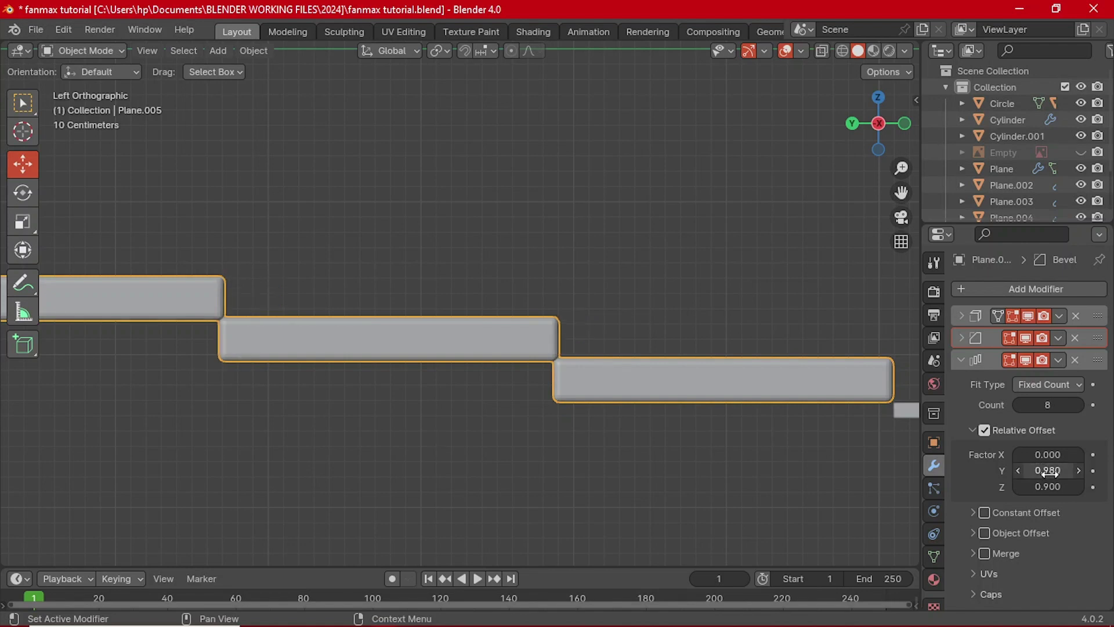
pyautogui.moveTo(657, 294); pyautogui.dragTo(407, 377, button='middle')
pyautogui.click(368, 406)
# - Reselect the stair array and nudge it slightly along the Y axis
pyautogui.click(393, 440)
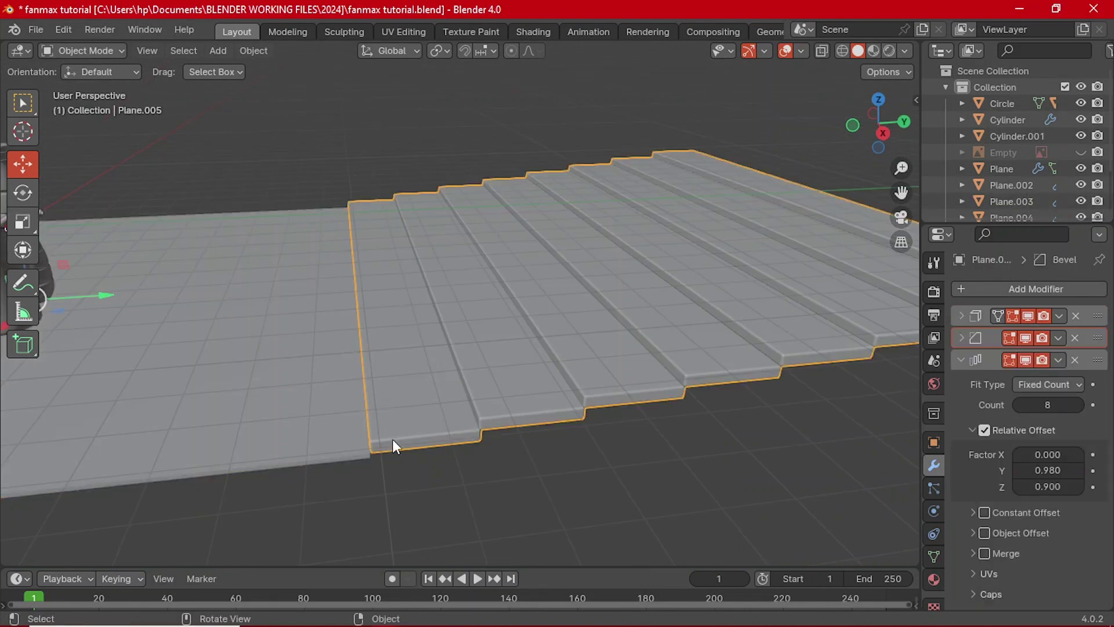
pyautogui.moveTo(392, 444); pyautogui.dragTo(401, 420, button='middle')
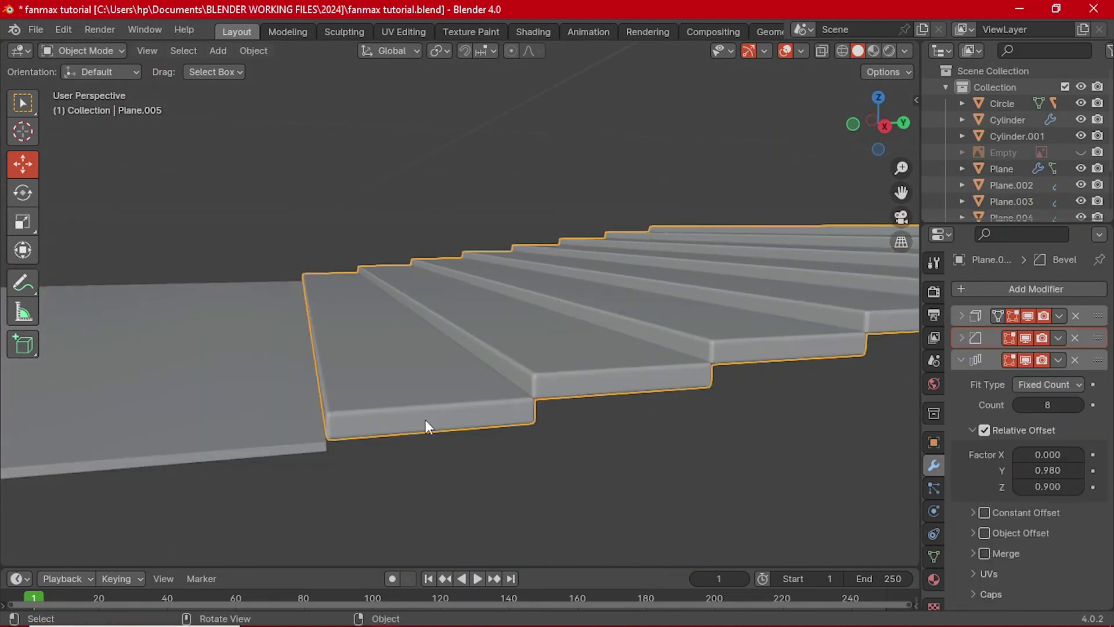
pyautogui.press('g')
pyautogui.press('z')
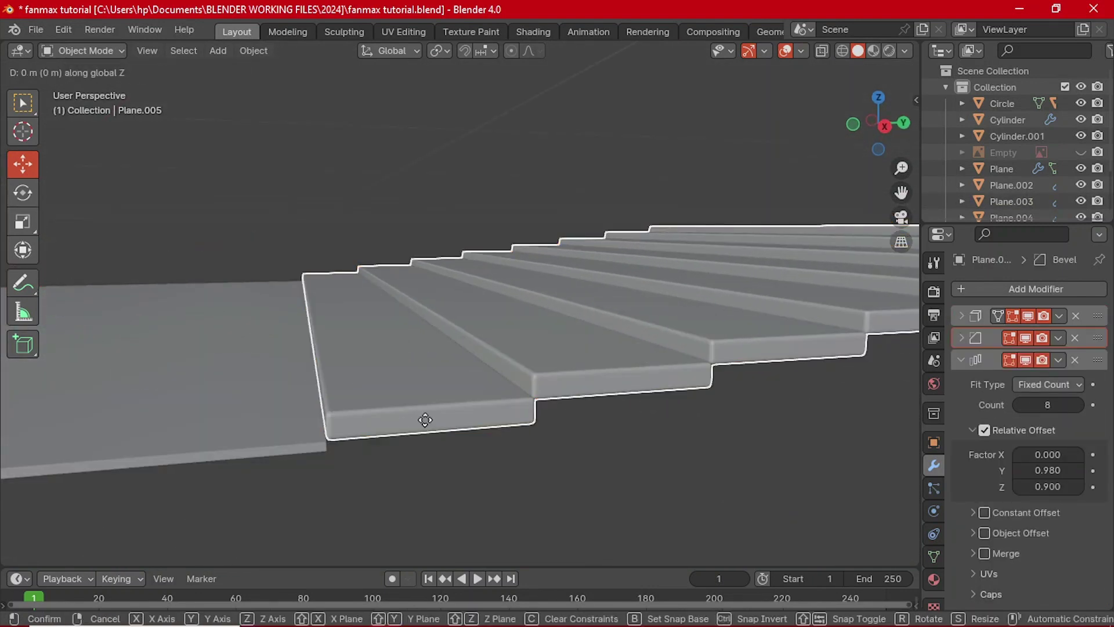
pyautogui.press('y')
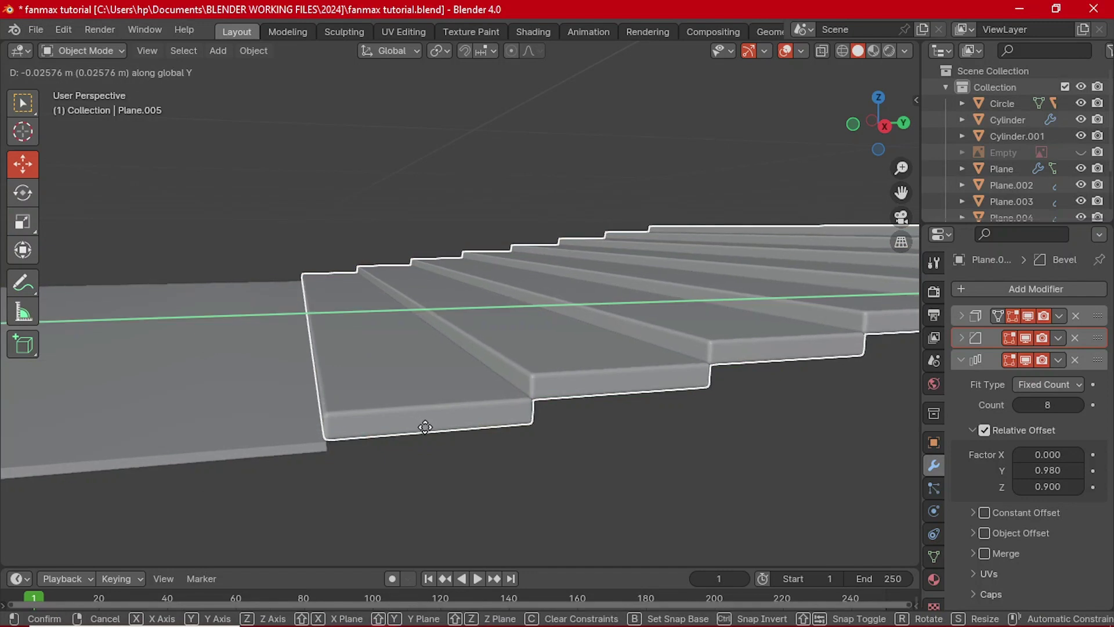
pyautogui.click(430, 430)
# - Raise the stair Array count from 8 to 11 planks
pyautogui.moveTo(587, 501); pyautogui.dragTo(680, 365, button='middle')
pyautogui.scroll(-5, 680, 366)
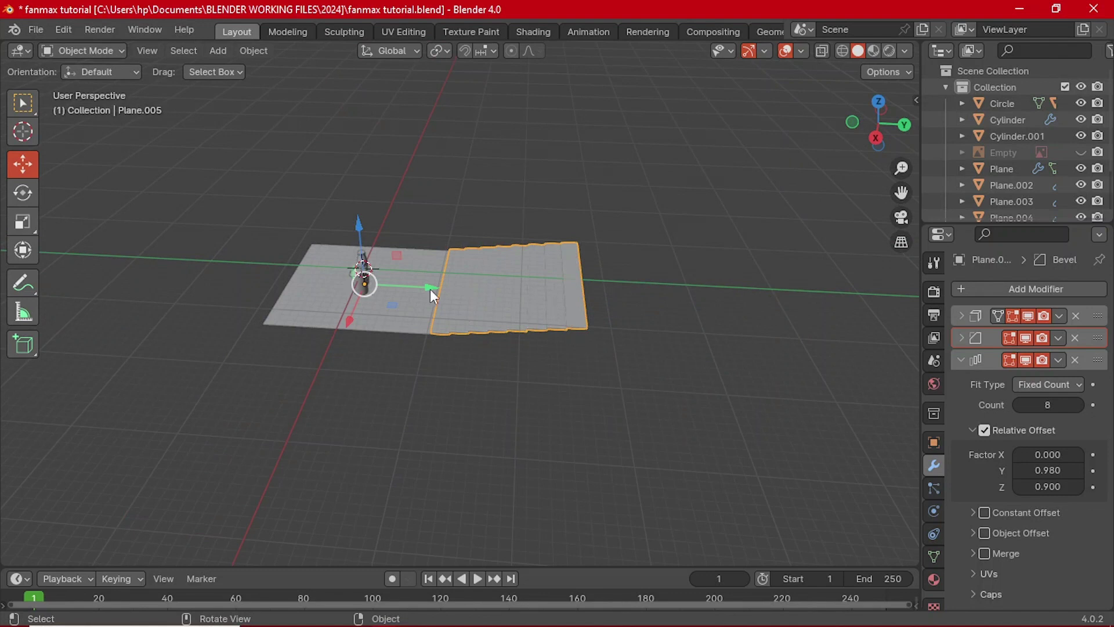
pyautogui.scroll(1, 498, 307)
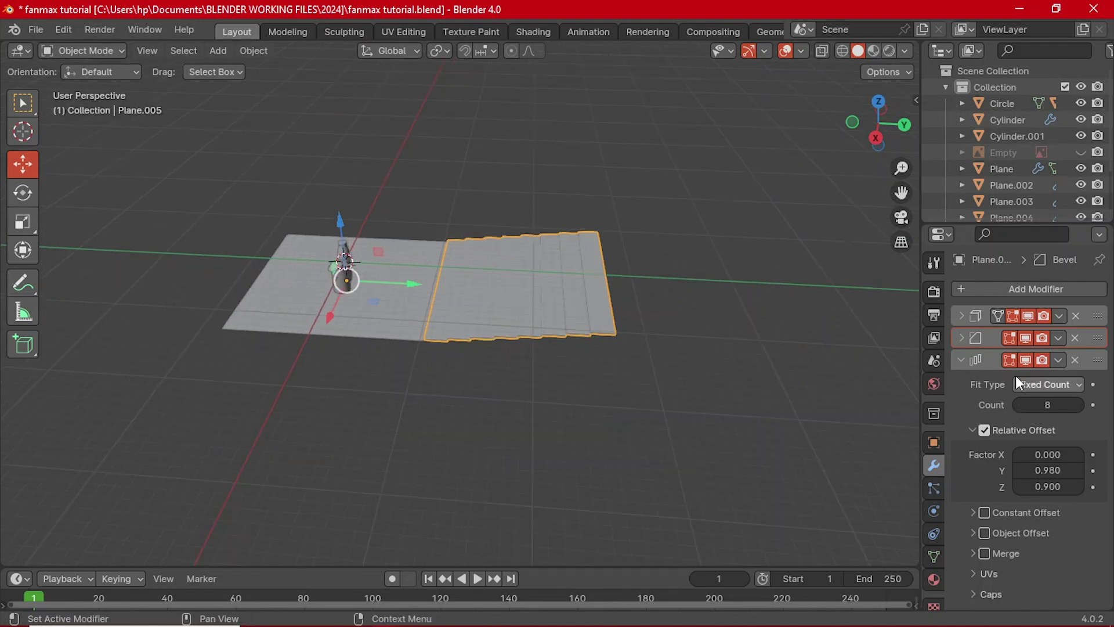
pyautogui.click(1077, 406)
pyautogui.click(1077, 406)
pyautogui.click(1077, 405)
pyautogui.moveTo(464, 341); pyautogui.dragTo(432, 304, button='middle')
# - Save the file as fanmax tutorial.blend
pyautogui.scroll(4, 390, 316)
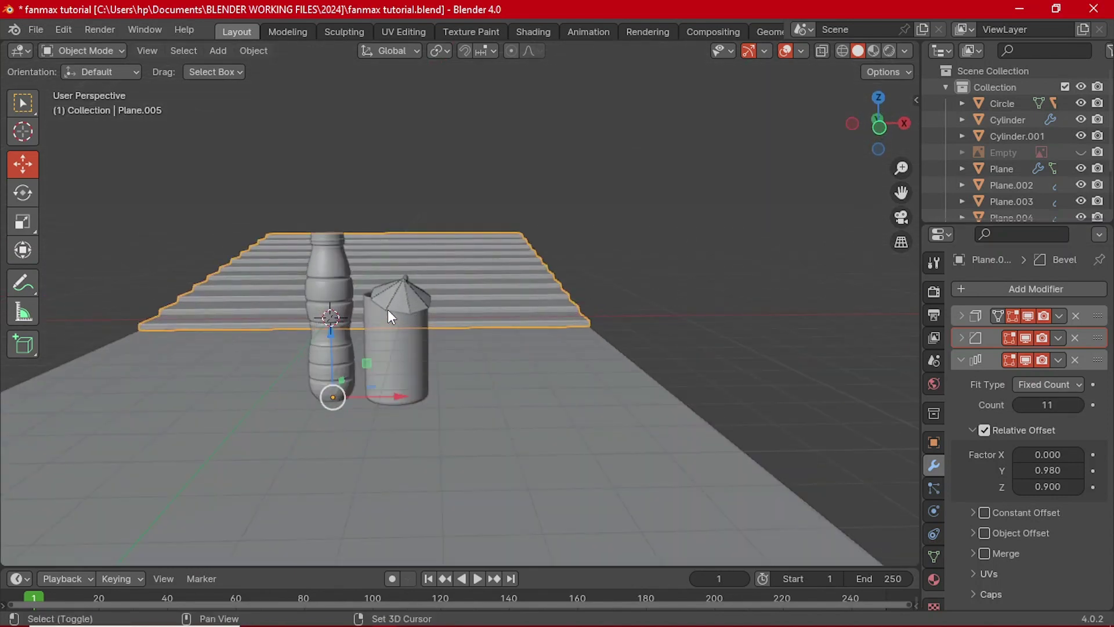
pyautogui.hotkey('ctrl', 's')
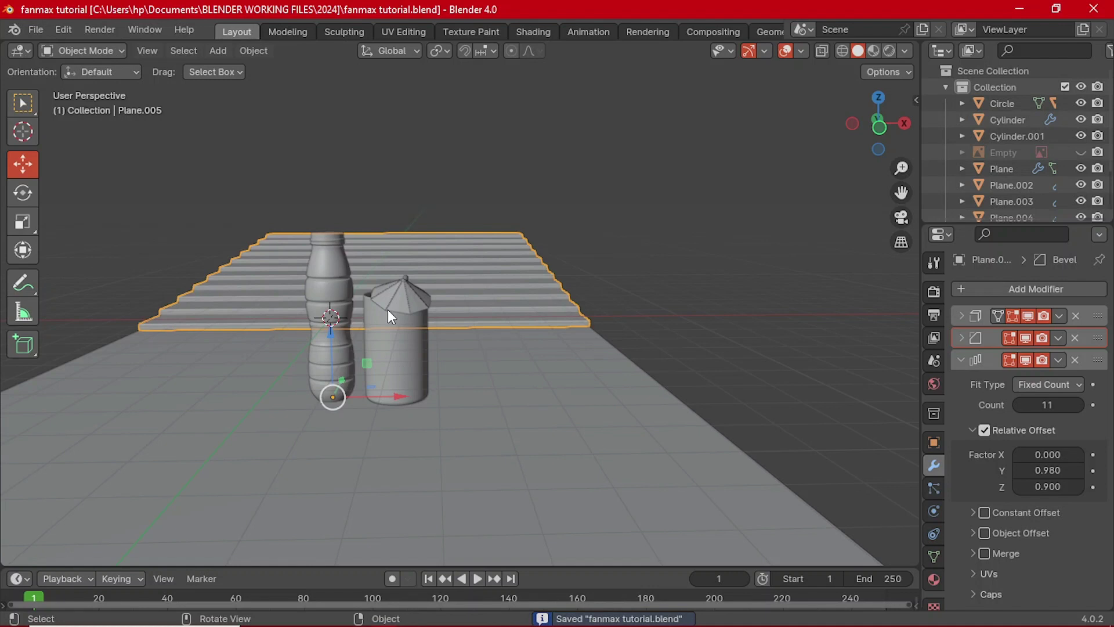
pyautogui.hotkey('shift', 'a')
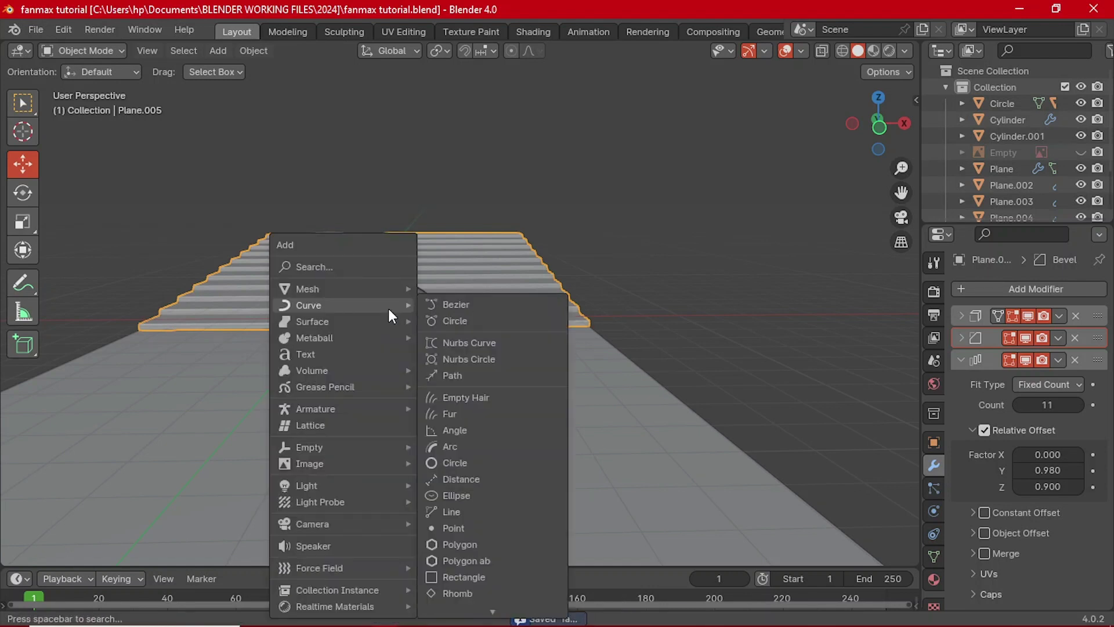
# - Add a circle mesh, rotate it 90° around X and move it 5.249 m along Y
pyautogui.moveTo(360, 294)
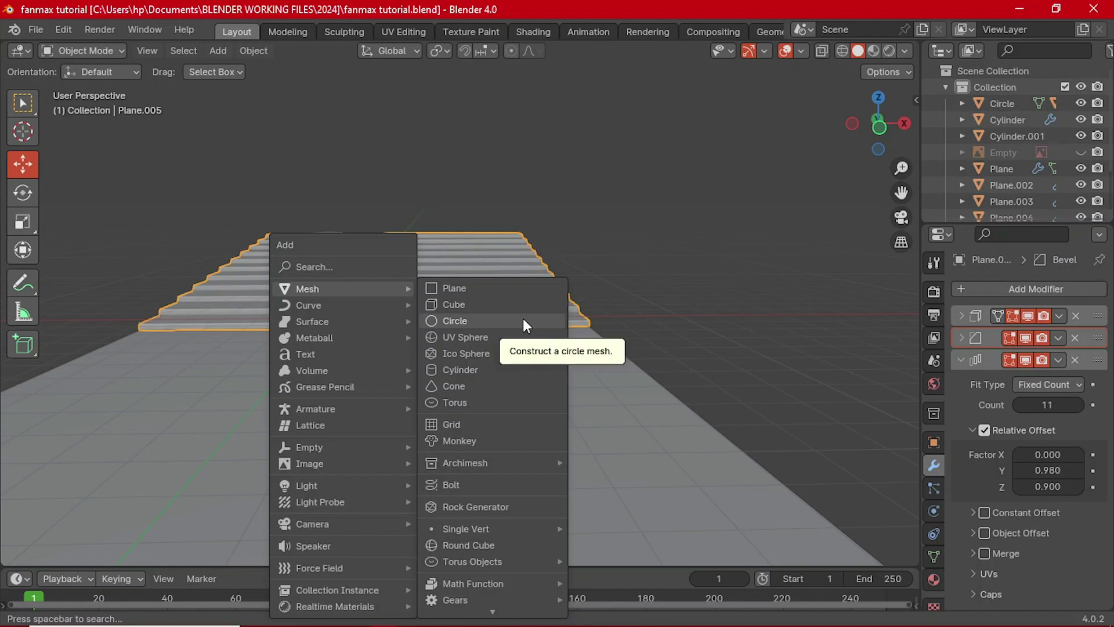
pyautogui.click(524, 318)
pyautogui.moveTo(524, 318); pyautogui.dragTo(503, 360, button='middle')
pyautogui.write('r')
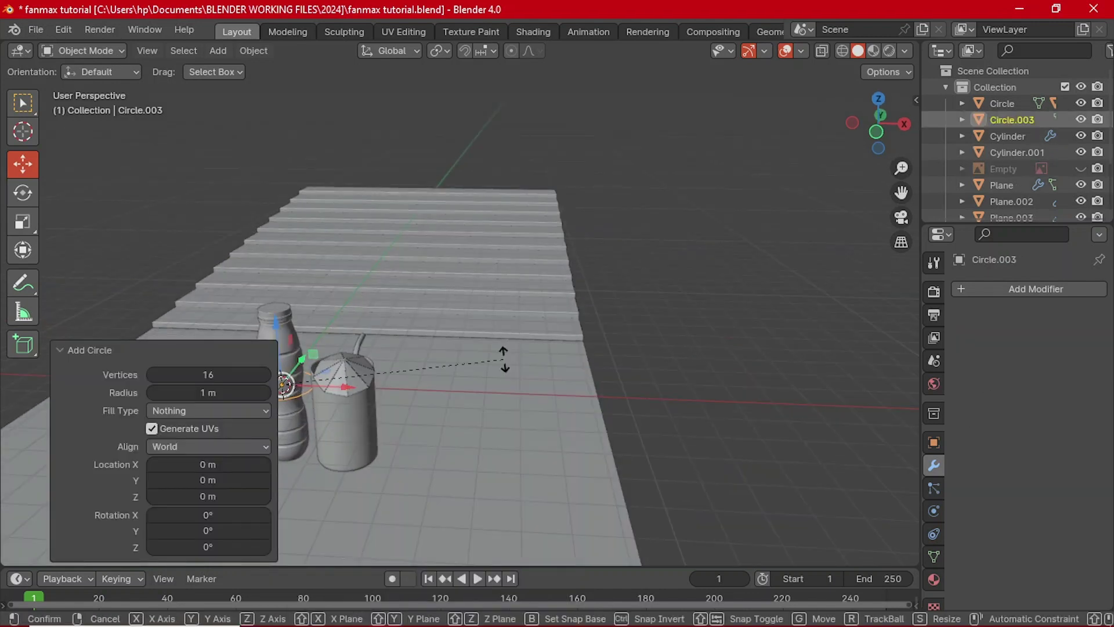
pyautogui.write('x')
pyautogui.write('90')
pyautogui.press('Return')
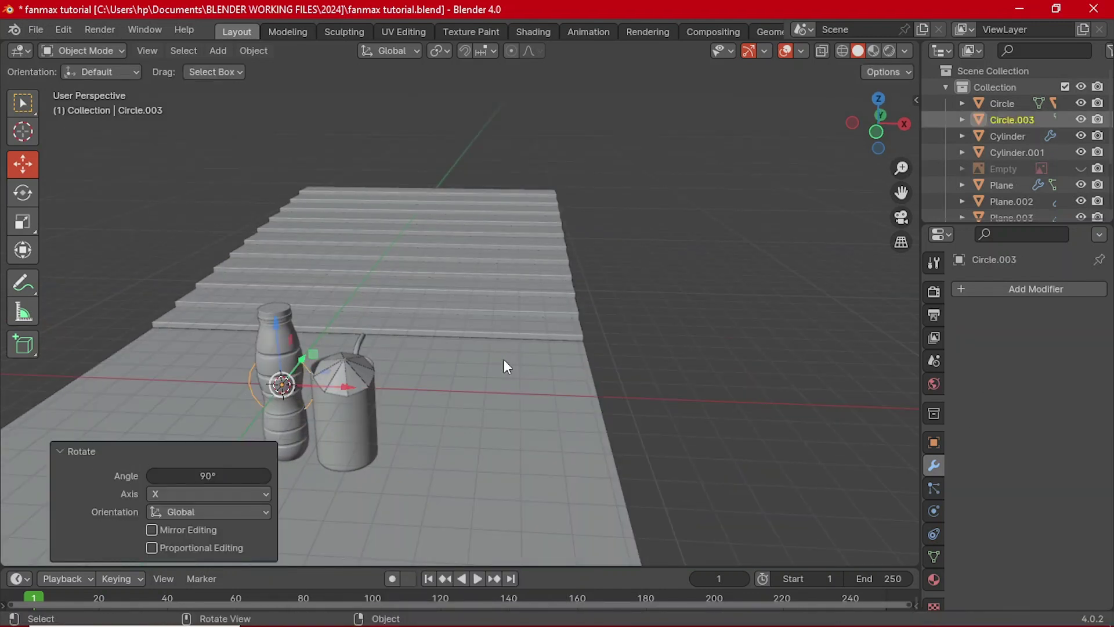
pyautogui.moveTo(503, 359); pyautogui.dragTo(212, 350, button='middle')
pyautogui.press('g')
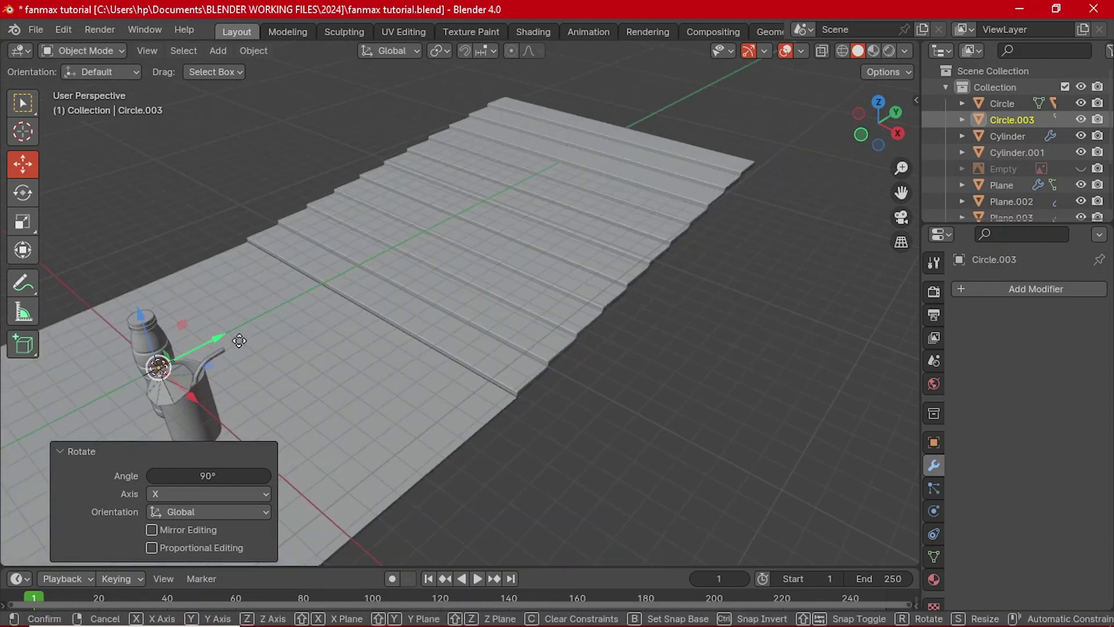
pyautogui.press('y')
pyautogui.click(285, 351)
# - Edit the circle in Front Orthographic view with X-ray enabled
pyautogui.press('Tab')
pyautogui.moveTo(283, 347); pyautogui.dragTo(388, 339, button='middle')
pyautogui.scroll(3, 379, 408)
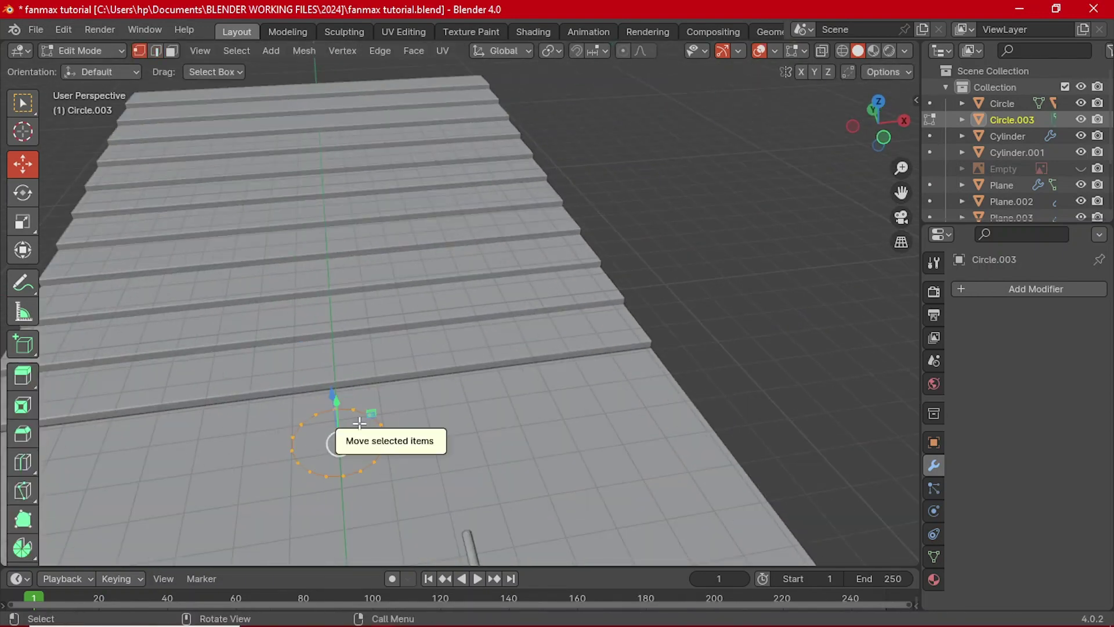
pyautogui.press('`')
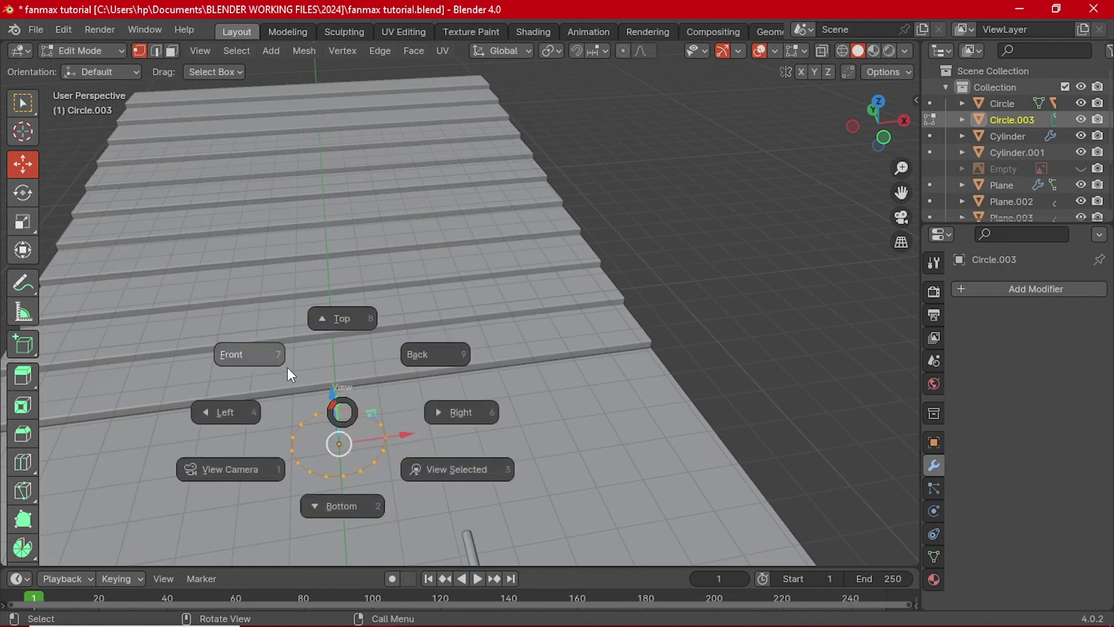
pyautogui.click(287, 367)
pyautogui.hotkey('alt', 'z')
pyautogui.scroll(3, 402, 311)
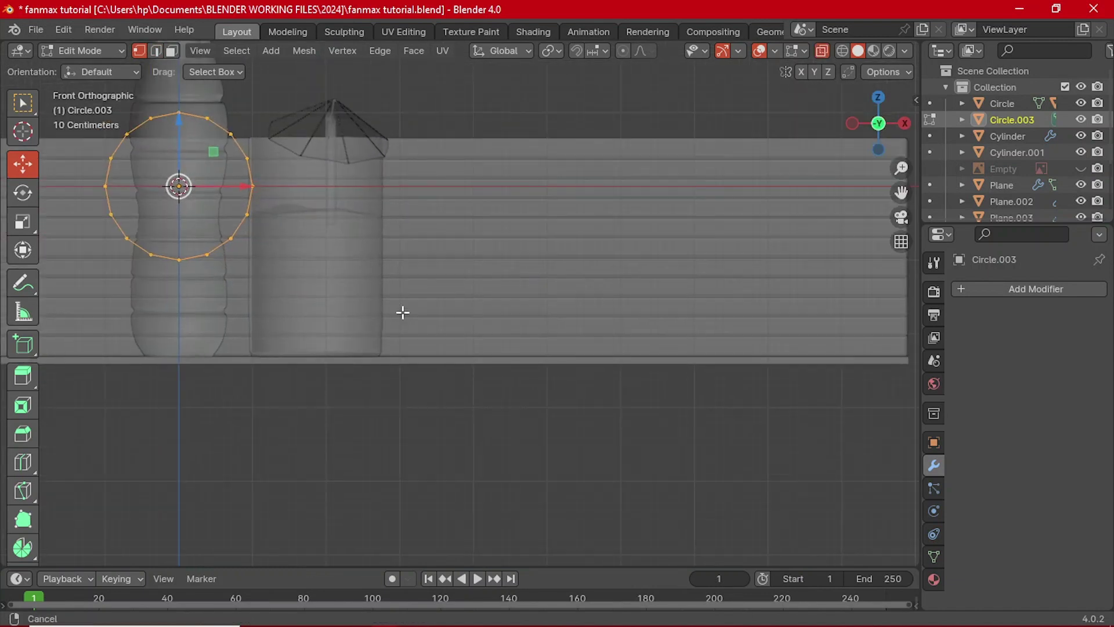
pyautogui.keyDown('ctrl'); pyautogui.scroll(5, 316, 276); pyautogui.keyUp('ctrl')
# - Box-select and delete the circle's lower vertices, leaving an upper semicircular arc
pyautogui.press('b')
pyautogui.moveTo(347, 240); pyautogui.dragTo(619, 376)
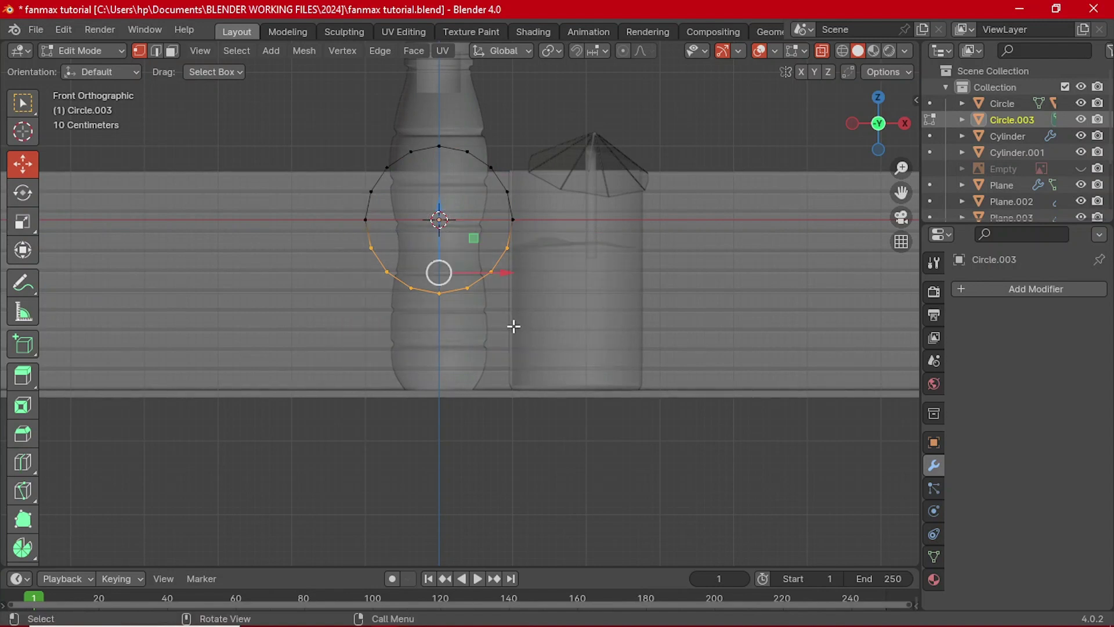
pyautogui.press('x')
pyautogui.click(527, 288)
pyautogui.keyDown('shift'); pyautogui.moveTo(475, 244); pyautogui.dragTo(482, 344, button='middle'); pyautogui.keyUp('shift')
pyautogui.moveTo(367, 233); pyautogui.dragTo(635, 387)
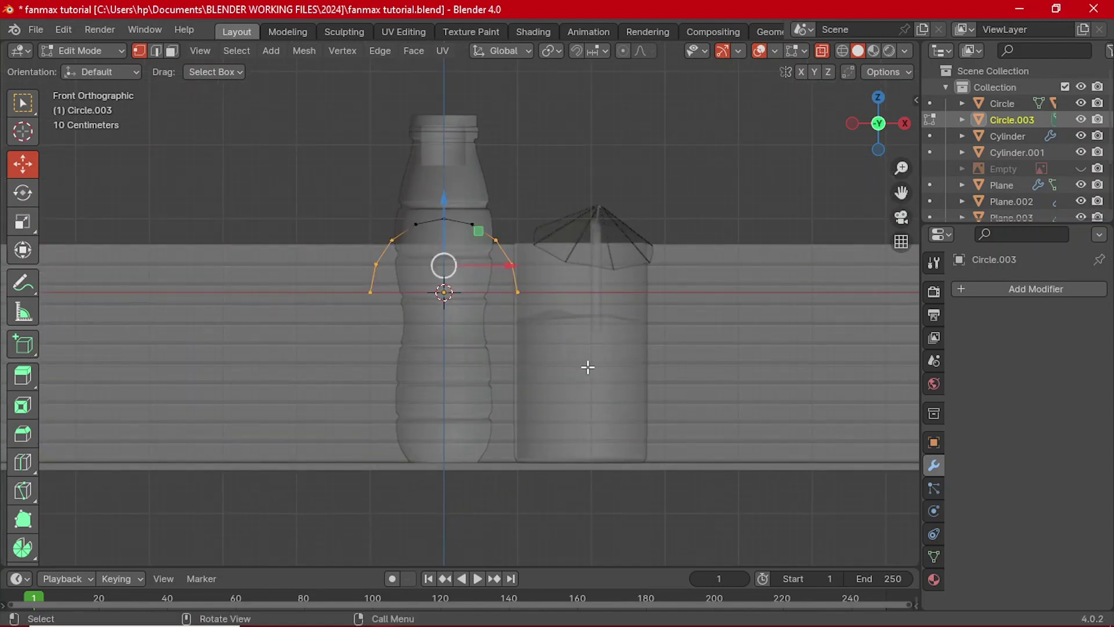
pyautogui.moveTo(590, 368); pyautogui.dragTo(429, 377, button='middle')
pyautogui.scroll(-5, 429, 378)
# - Extrude the arc about 0.364 m along Y into a strip
pyautogui.press('Tab')
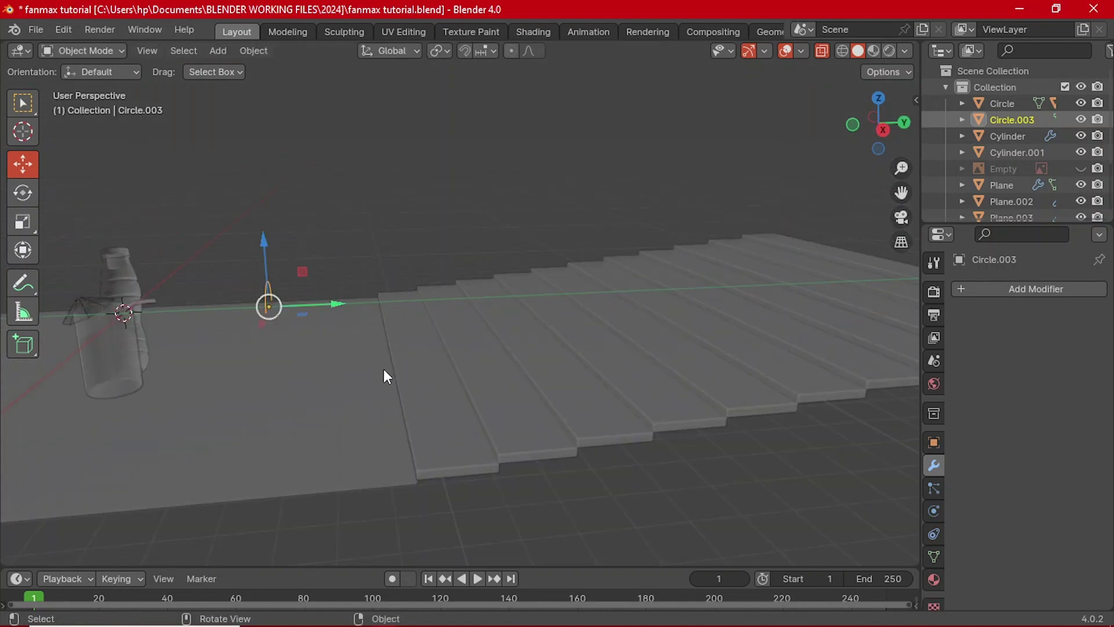
pyautogui.press('Tab')
pyautogui.press('g')
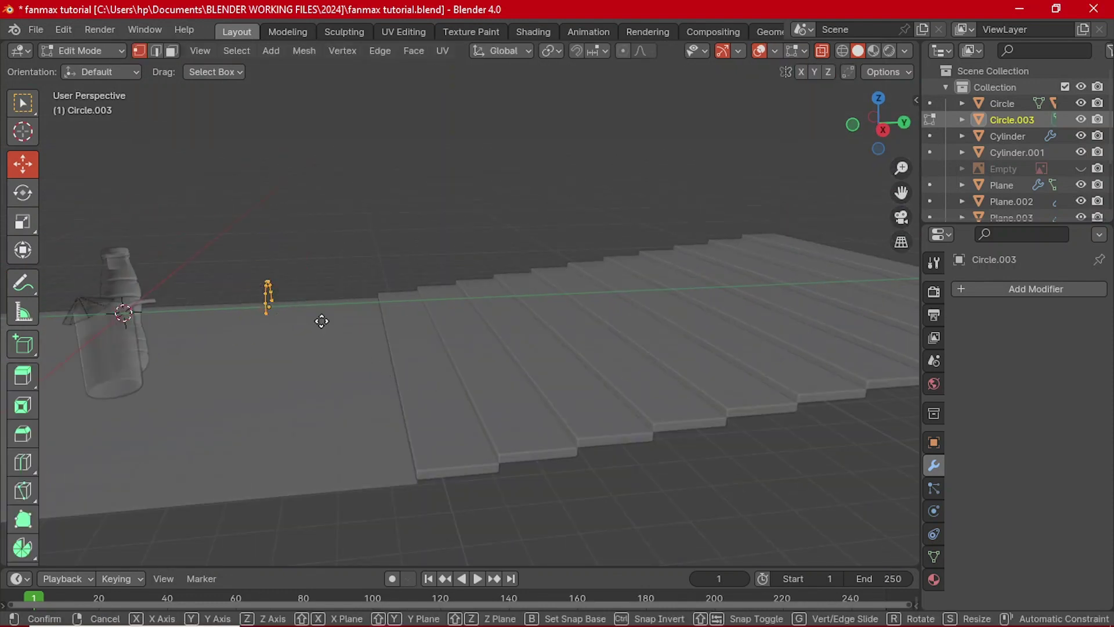
pyautogui.press('x')
pyautogui.press('y')
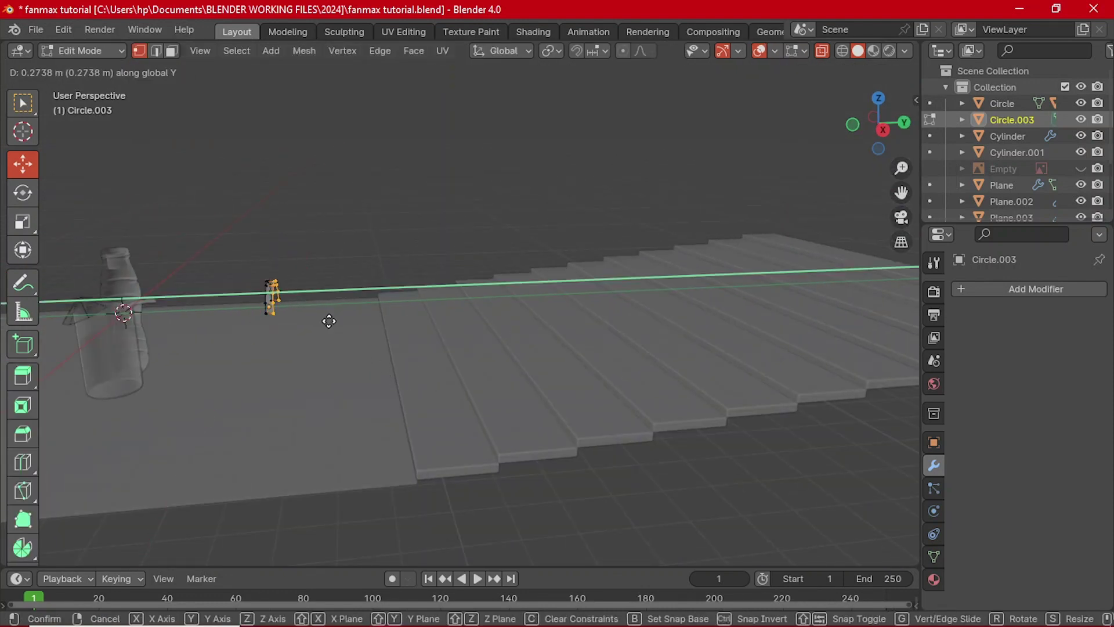
pyautogui.click(331, 322)
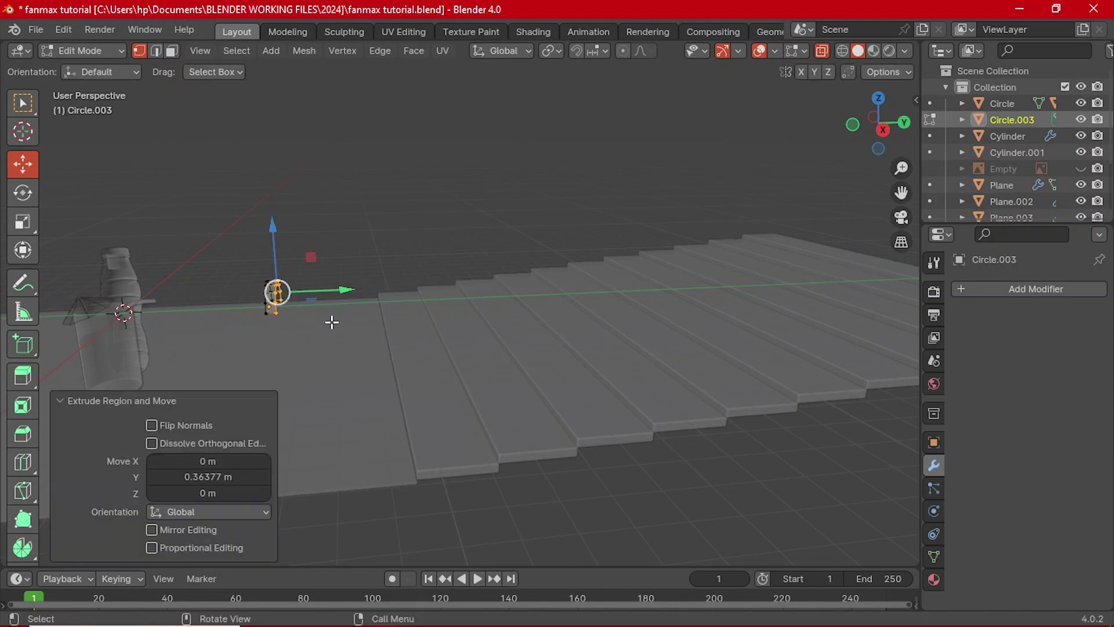
pyautogui.press('Tab')
# - Scale the strip up by a factor of 2.634 into a large arch
pyautogui.moveTo(288, 344); pyautogui.dragTo(492, 388, button='middle')
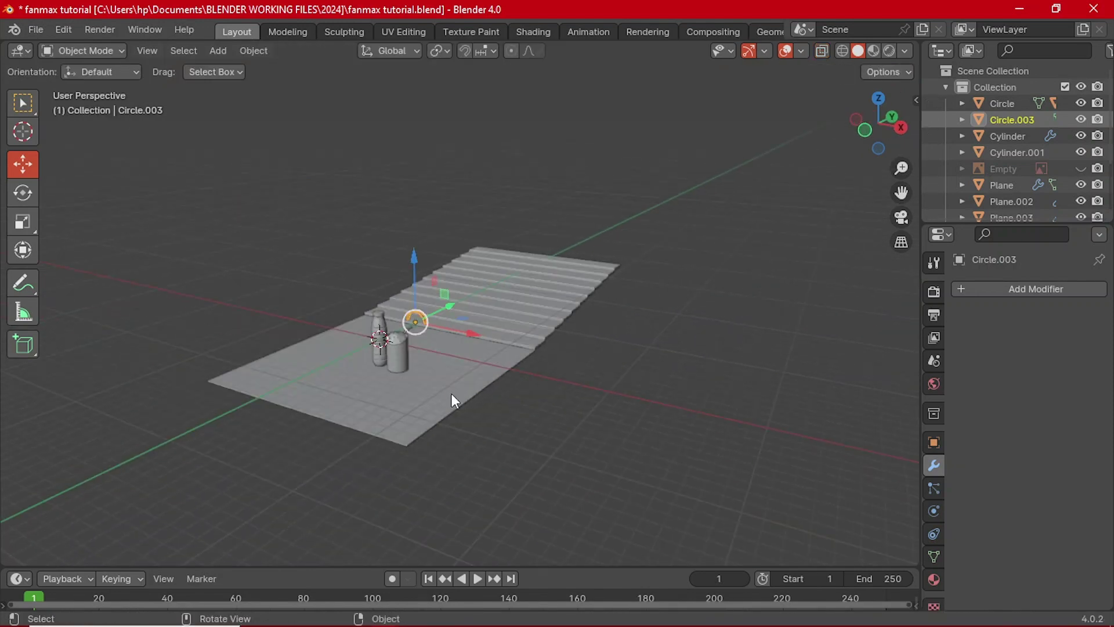
pyautogui.press('s')
pyautogui.click(485, 448)
pyautogui.press('s')
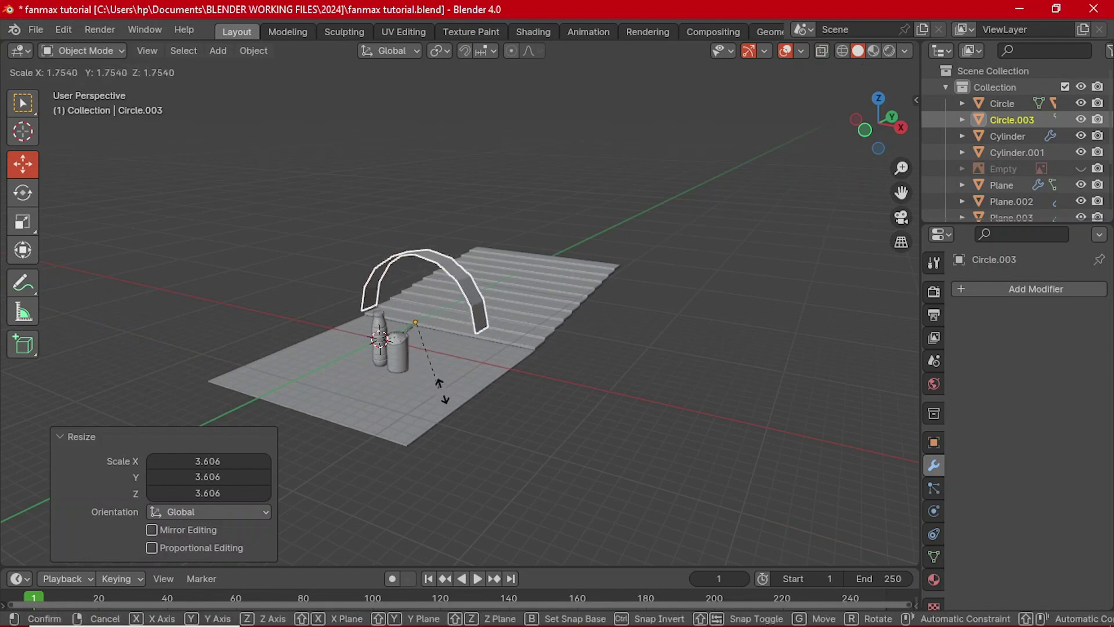
pyautogui.click(436, 396)
# - Set the arch's origin to its geometry, then view it from the front
pyautogui.moveTo(395, 351); pyautogui.dragTo(322, 145, button='middle')
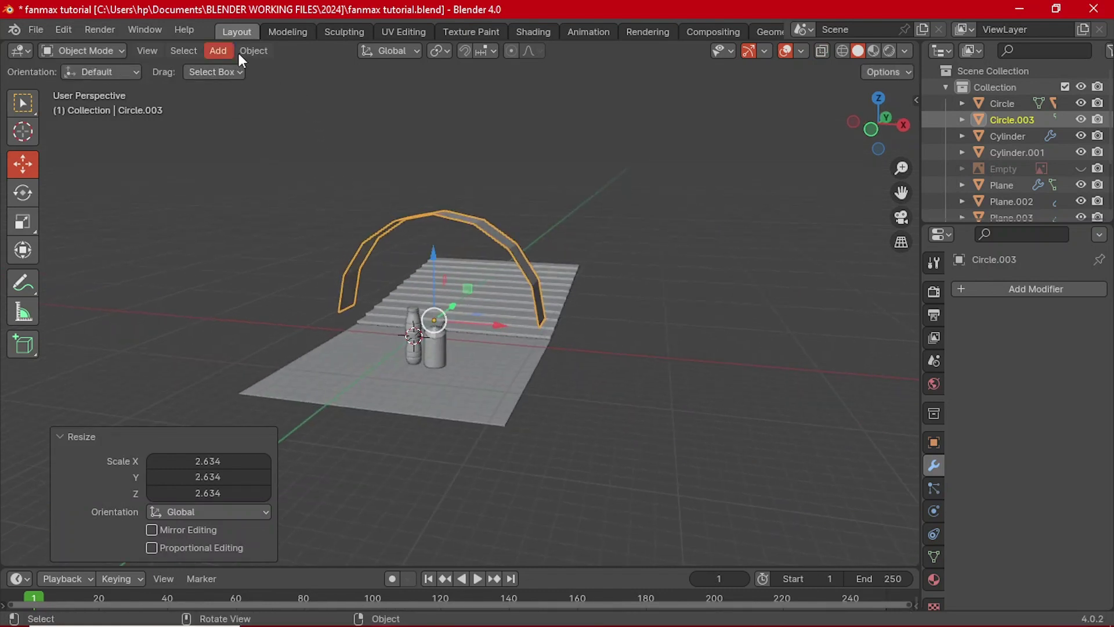
pyautogui.click(254, 51)
pyautogui.moveTo(289, 85)
pyautogui.click(418, 101)
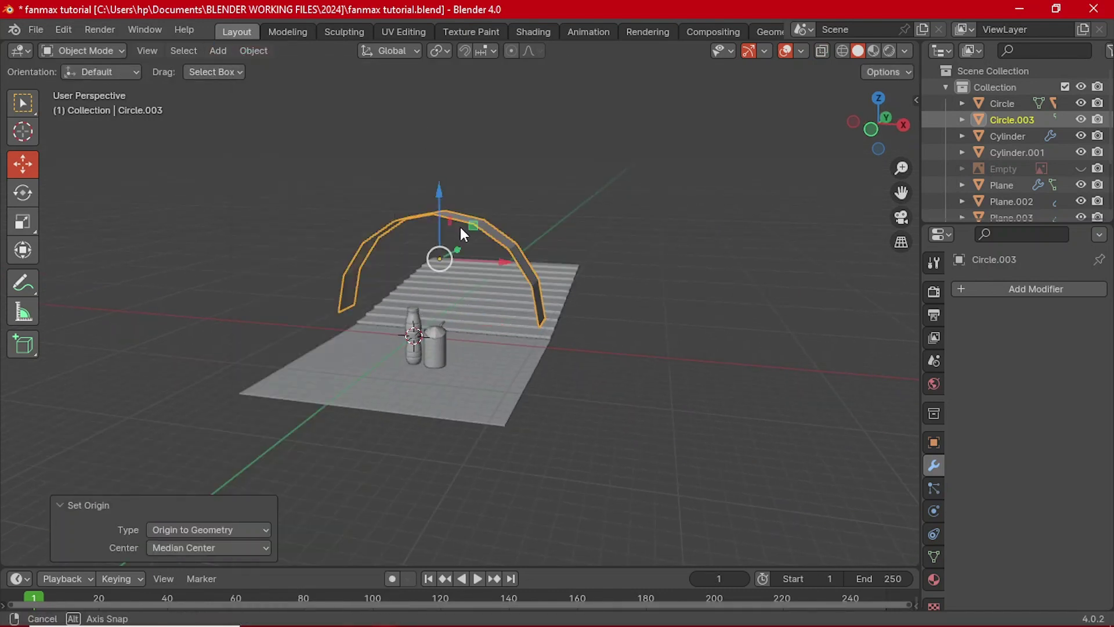
pyautogui.moveTo(461, 227); pyautogui.dragTo(494, 223, button='middle')
pyautogui.press('`')
pyautogui.click(422, 176)
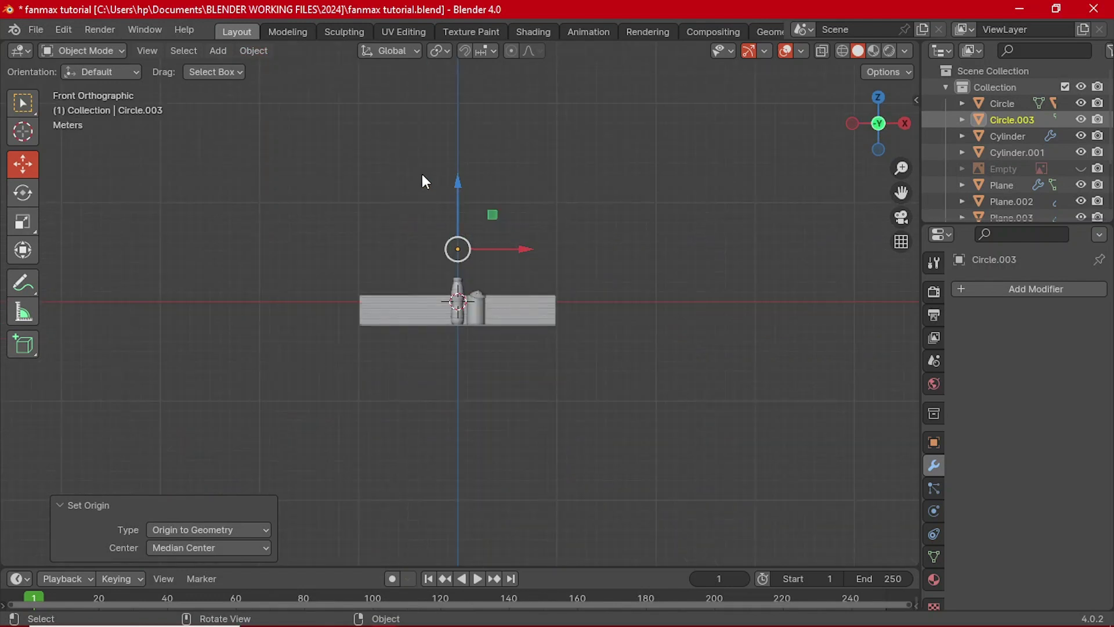
pyautogui.scroll(1, 470, 267)
# - Add a 0.09 m Solidify modifier and lower the arch 2.4468 m onto the floor
pyautogui.click(1023, 286)
pyautogui.moveTo(950, 286)
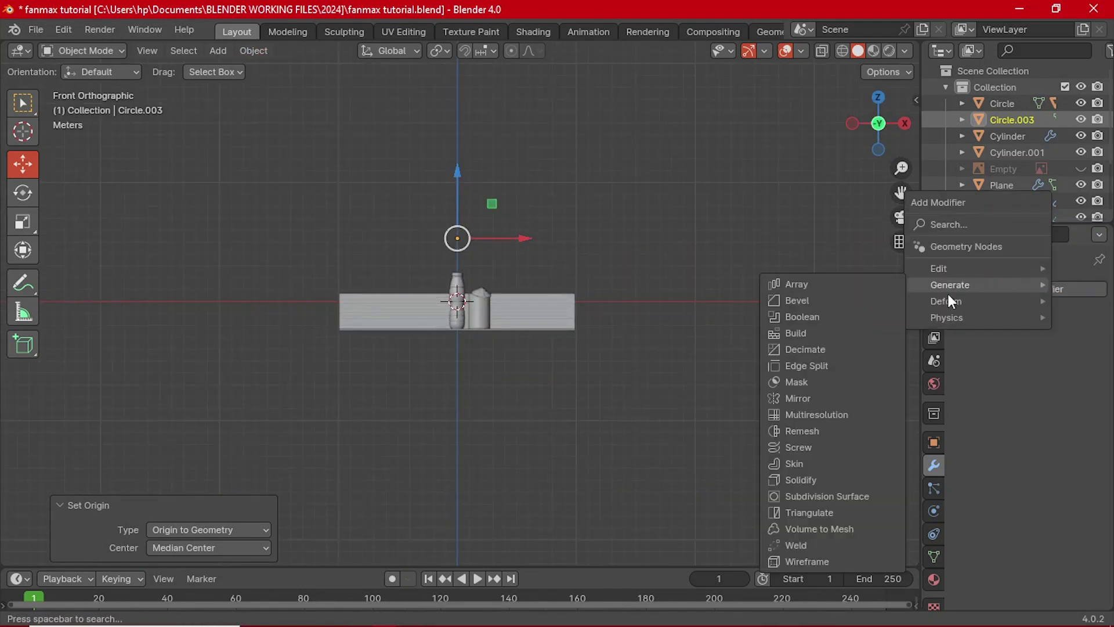
pyautogui.click(816, 480)
pyautogui.keyDown('alt'); pyautogui.scroll(-1, 383, 249); pyautogui.keyUp('alt')
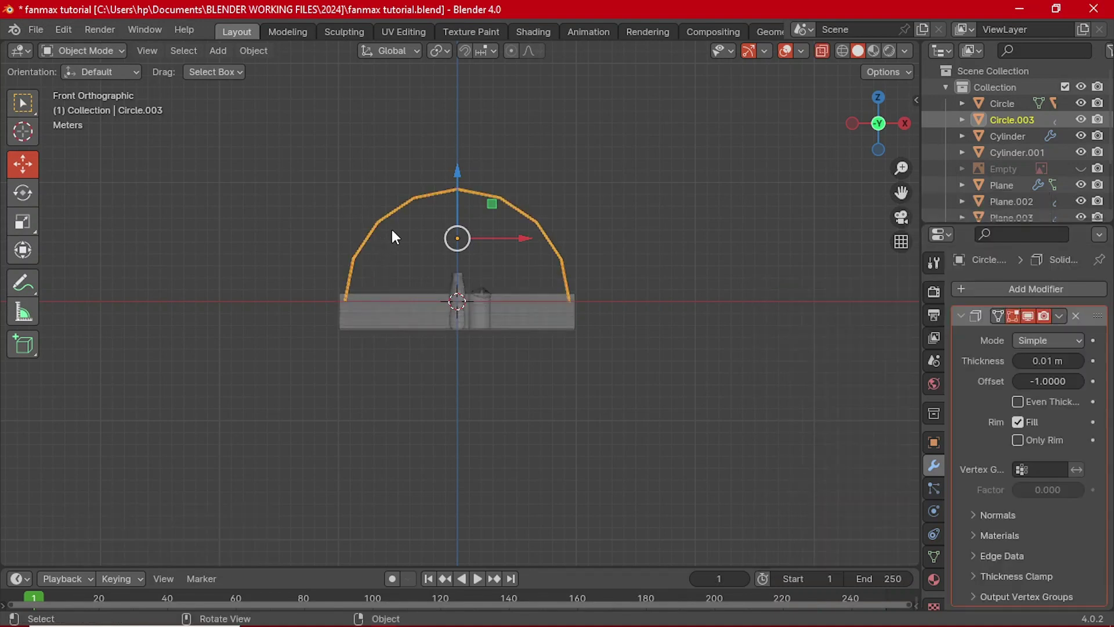
pyautogui.scroll(4, 391, 229)
pyautogui.moveTo(460, 105); pyautogui.dragTo(469, 170)
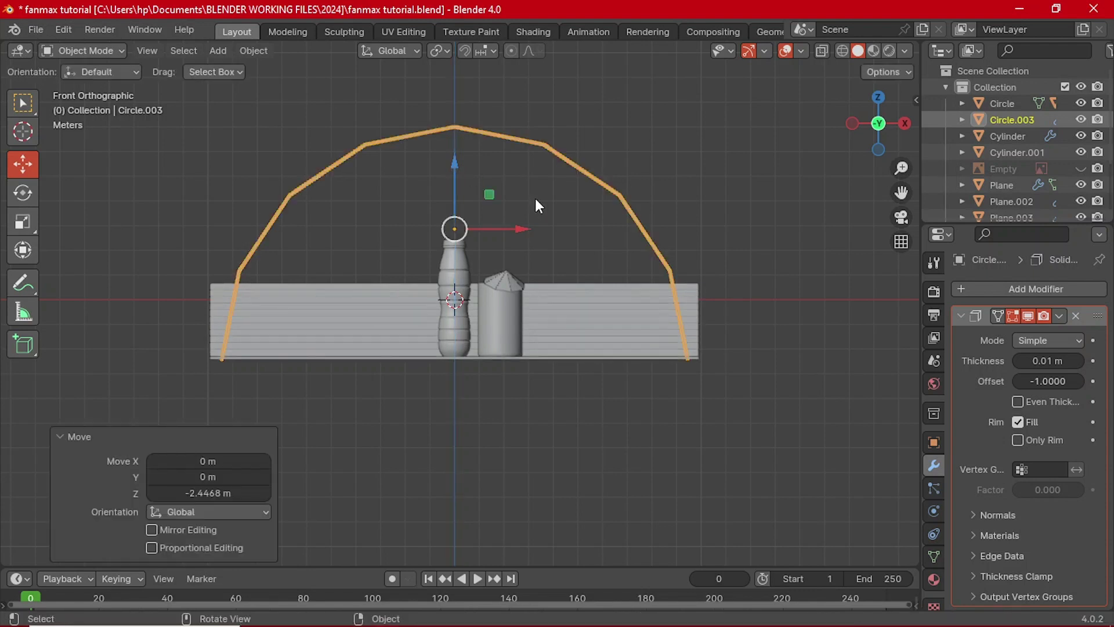
pyautogui.moveTo(1047, 361); pyautogui.dragTo(1074, 361)
pyautogui.moveTo(576, 304); pyautogui.dragTo(529, 291, button='middle')
pyautogui.scroll(-3, 529, 291)
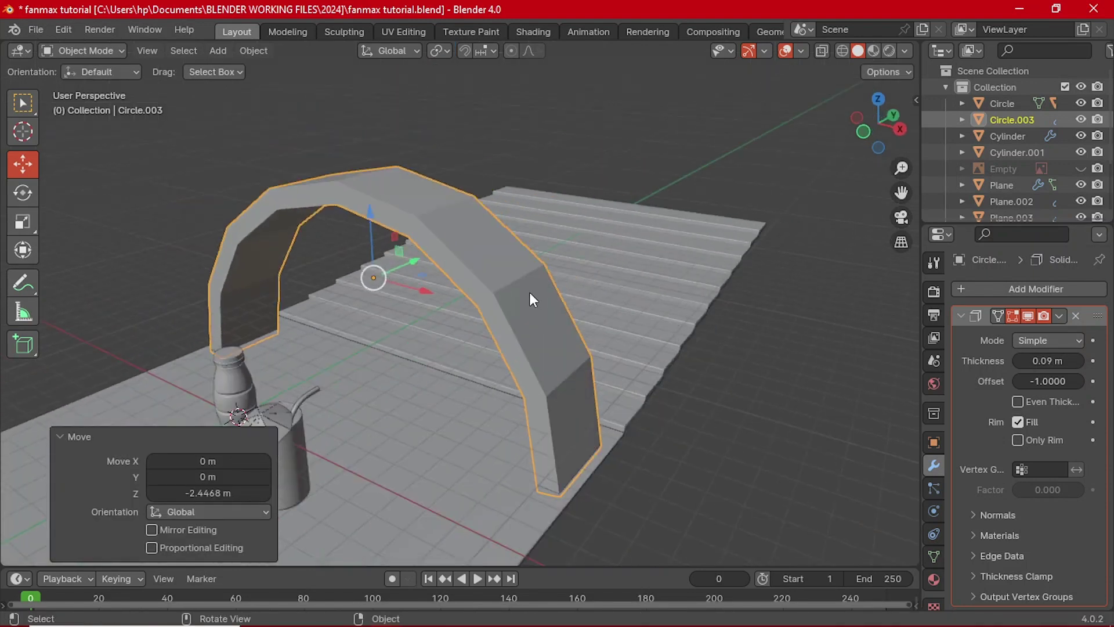
pyautogui.click(966, 313)
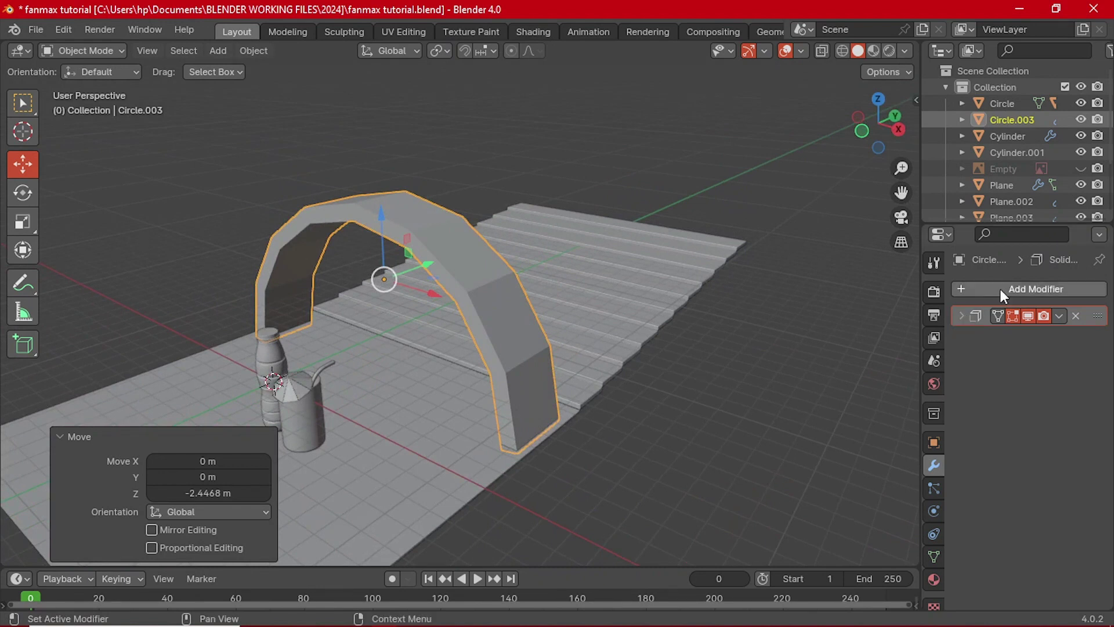
# - Add a Bevel modifier to the arch with 0.02 m amount and 4 segments
pyautogui.click(1000, 288)
pyautogui.moveTo(962, 287)
pyautogui.click(848, 307)
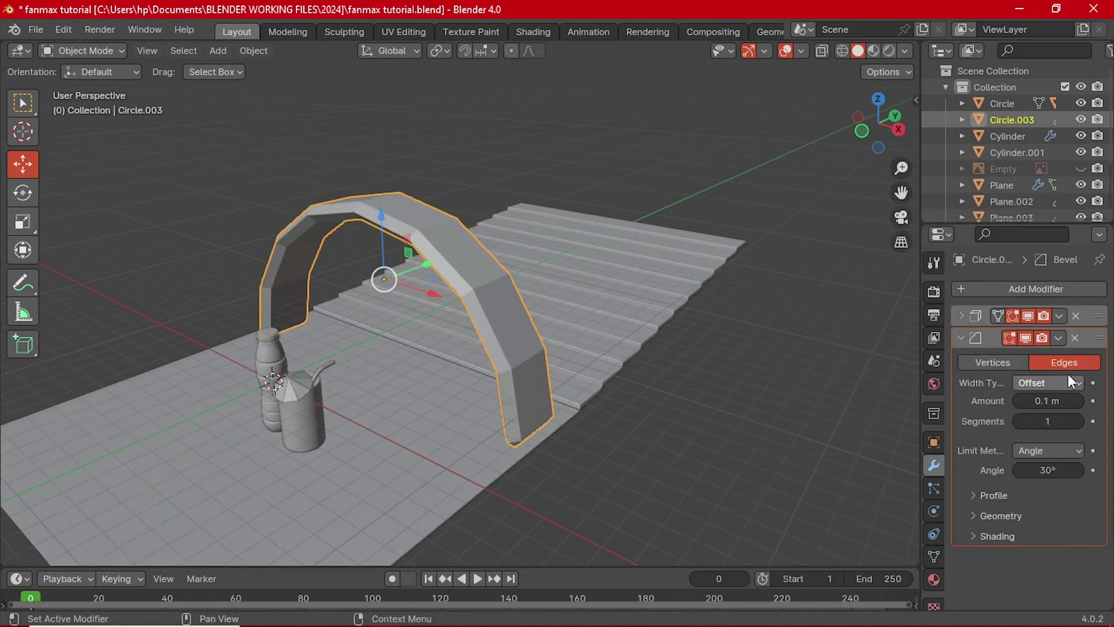
pyautogui.moveTo(1019, 399)
pyautogui.mouseDown()
pyautogui.moveTo(1000, 401)
pyautogui.moveTo(1017, 401)
pyautogui.mouseUp()
pyautogui.click(1017, 401)
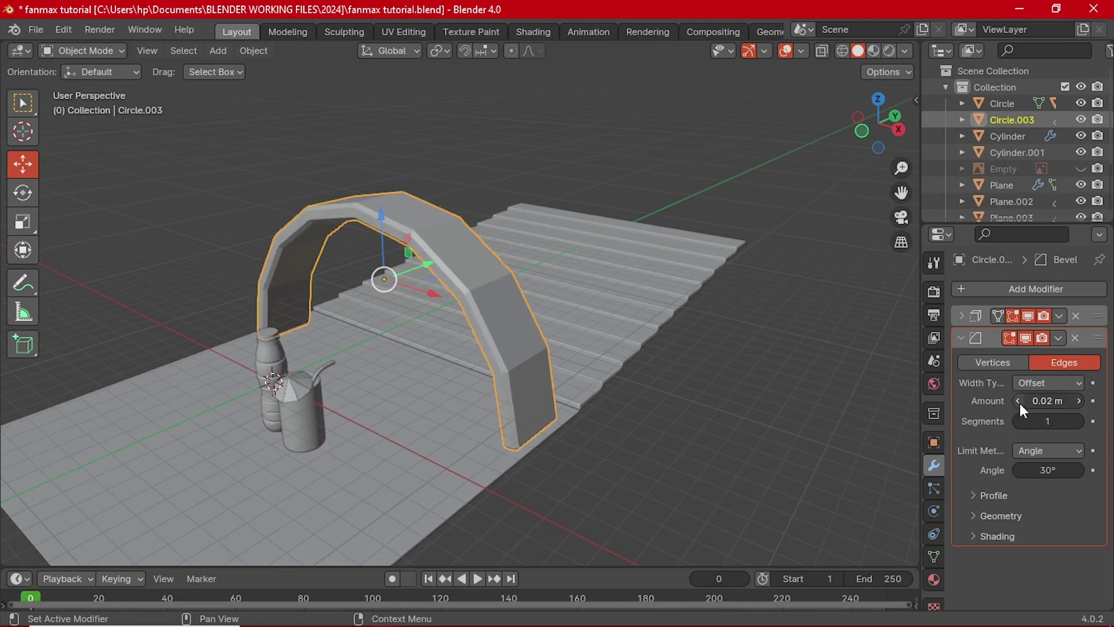
pyautogui.click(1075, 421)
pyautogui.click(1076, 420)
pyautogui.click(1076, 420)
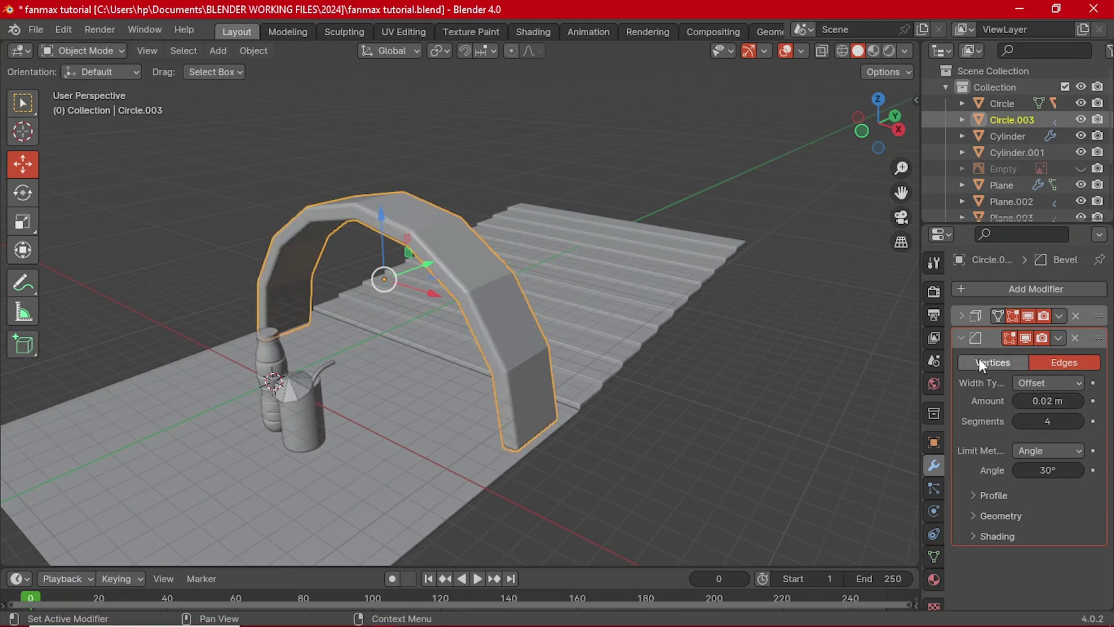
pyautogui.click(981, 338)
pyautogui.click(1032, 289)
# - Add a Subdivision Surface modifier with viewport and render levels set to 3
pyautogui.moveTo(976, 307)
pyautogui.moveTo(984, 284)
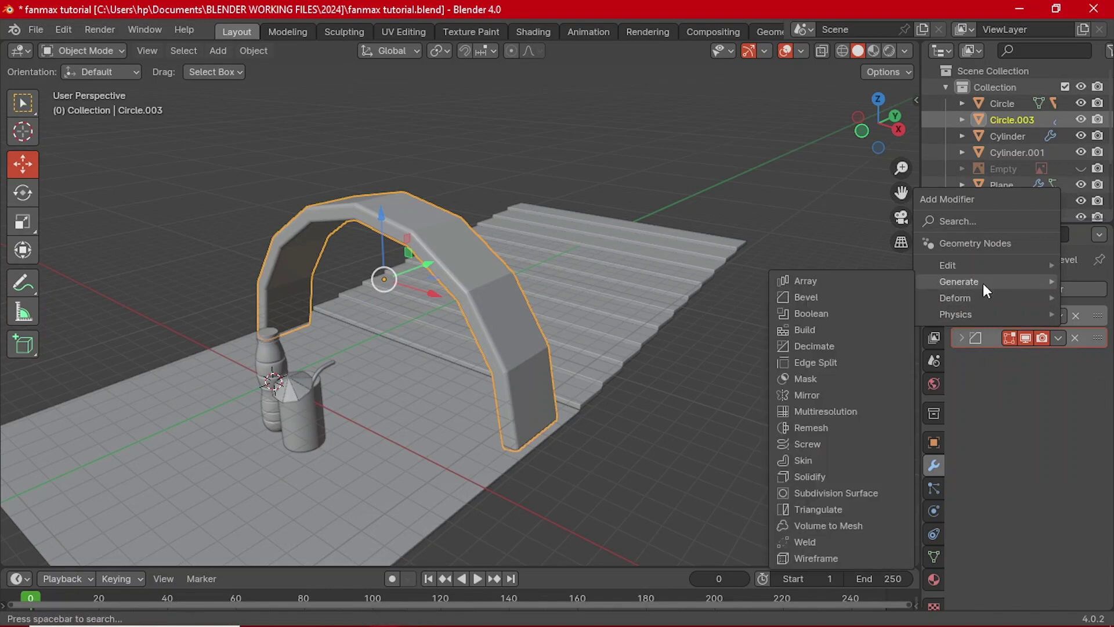
pyautogui.click(869, 492)
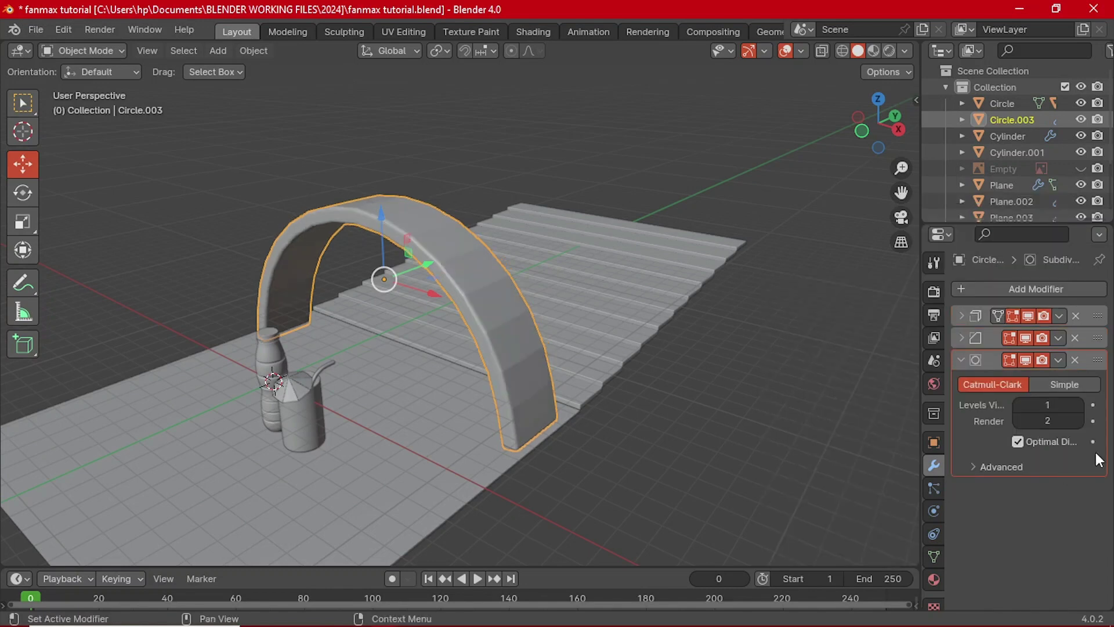
pyautogui.click(1078, 405)
pyautogui.click(1078, 405)
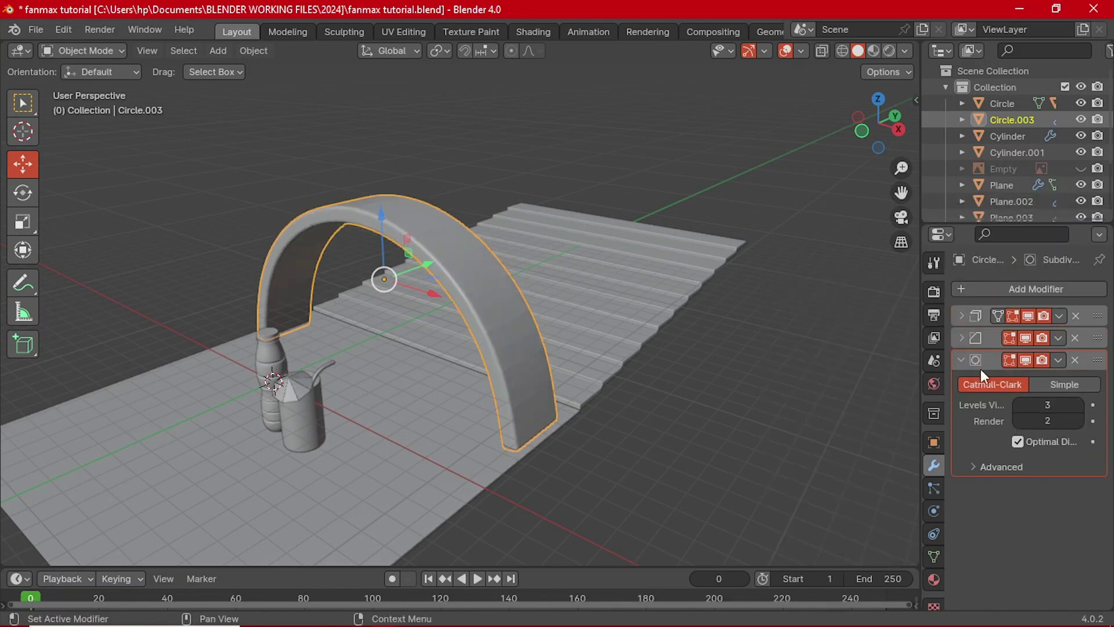
pyautogui.click(957, 356)
pyautogui.moveTo(399, 368); pyautogui.dragTo(536, 354, button='middle')
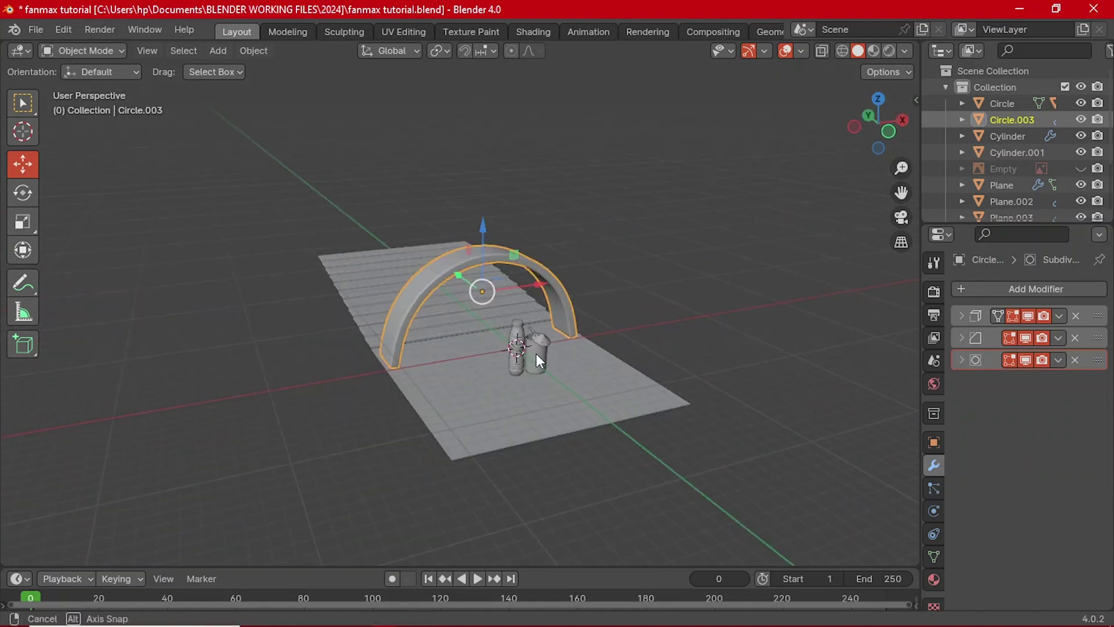
pyautogui.click(962, 360)
pyautogui.click(1078, 421)
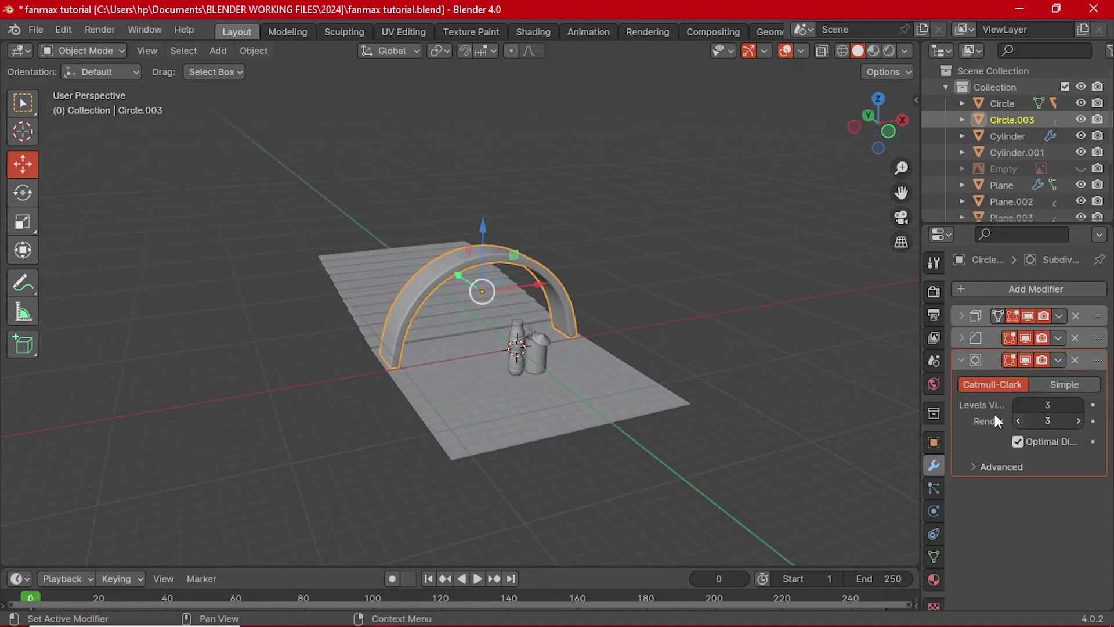
pyautogui.click(962, 360)
# - Shift the arch 1.0669 m along Y and stretch it 1.017 in Z
pyautogui.moveTo(604, 355); pyautogui.dragTo(542, 354, button='middle')
pyautogui.scroll(2, 537, 242)
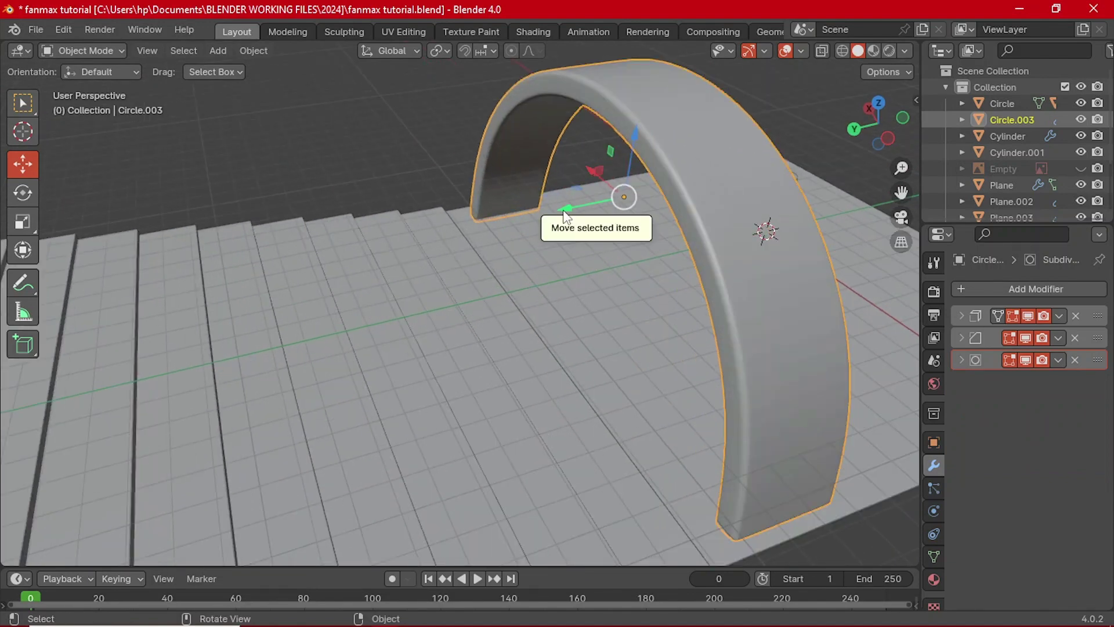
pyautogui.moveTo(559, 213); pyautogui.dragTo(538, 230)
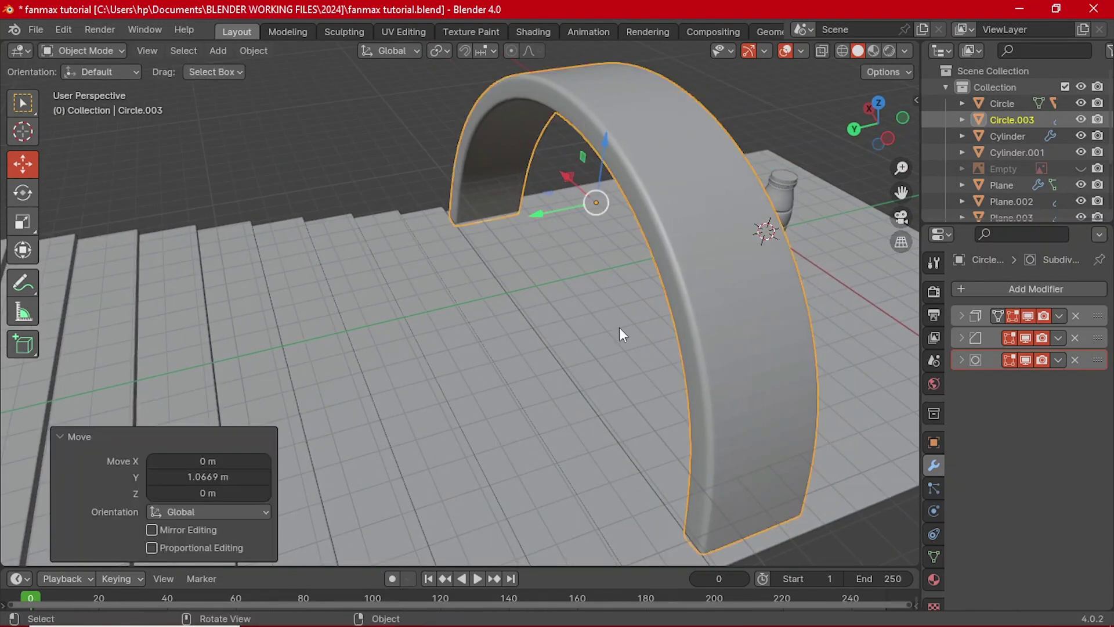
pyautogui.press('s')
pyautogui.press('z')
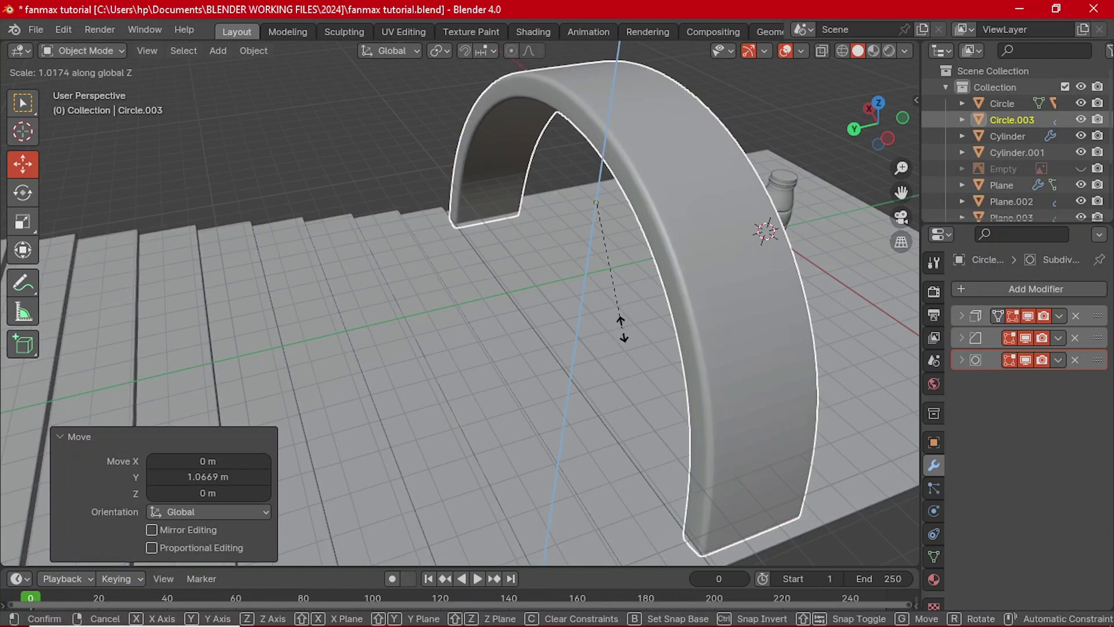
pyautogui.click(622, 329)
pyautogui.moveTo(622, 329); pyautogui.dragTo(608, 388, button='middle')
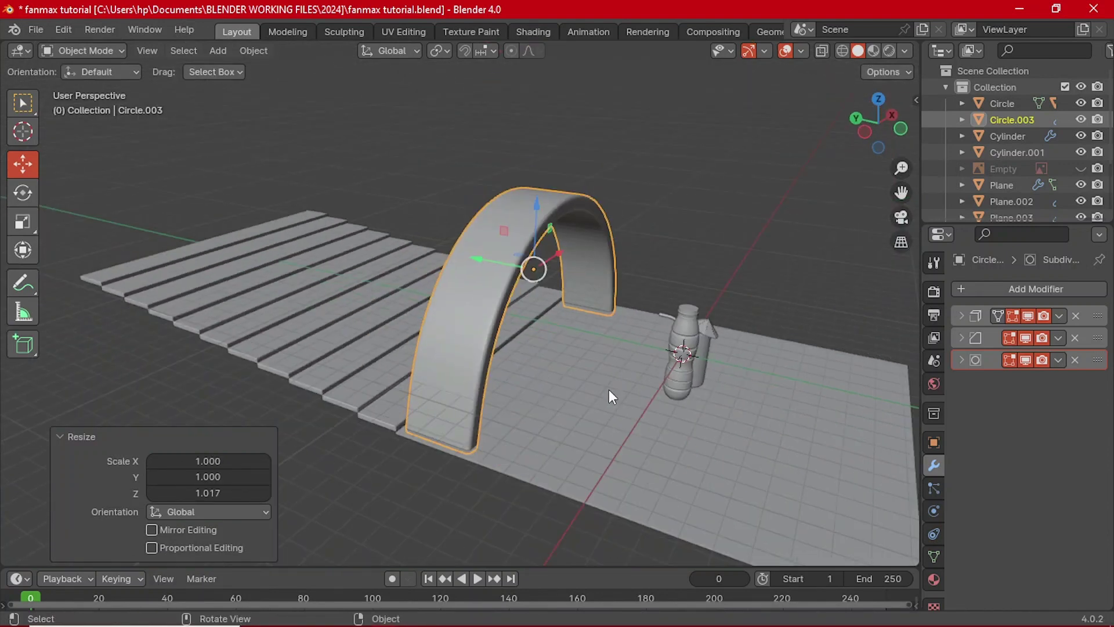
# - Add an Array modifier to the arch with zero relative X and Y offsets
pyautogui.click(999, 287)
pyautogui.moveTo(949, 269)
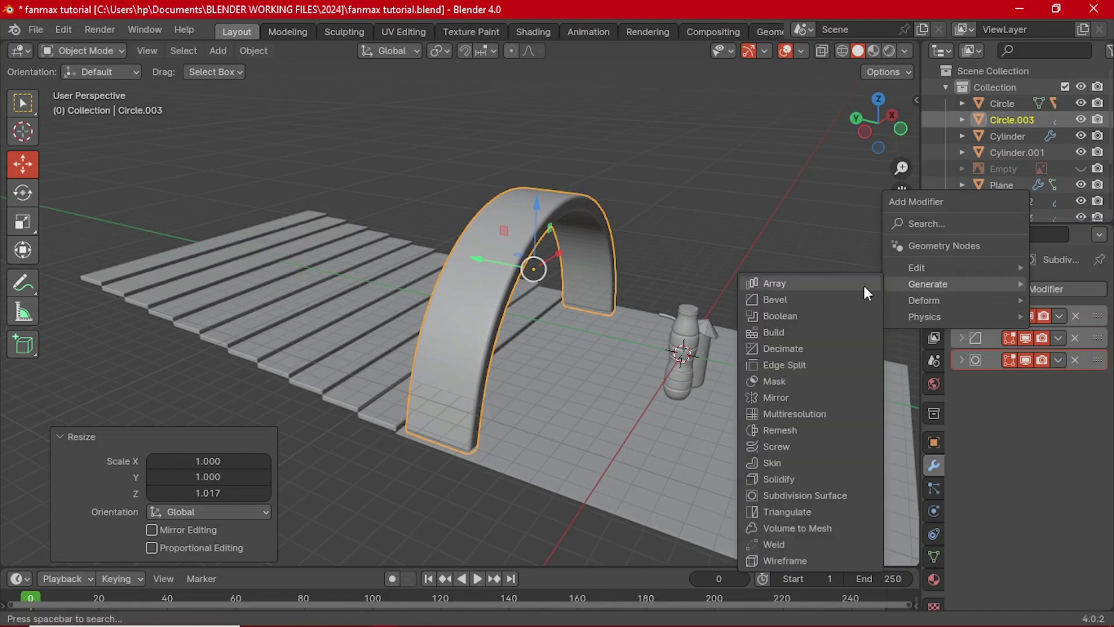
pyautogui.click(841, 284)
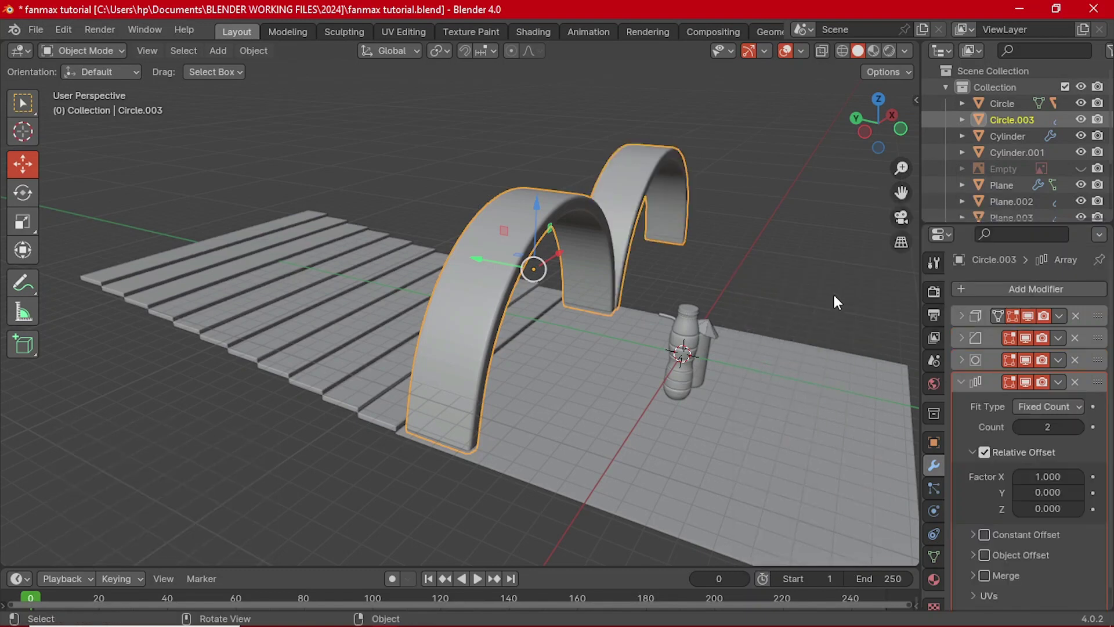
pyautogui.click(1046, 476)
pyautogui.write('1.0')
pyautogui.press('Return')
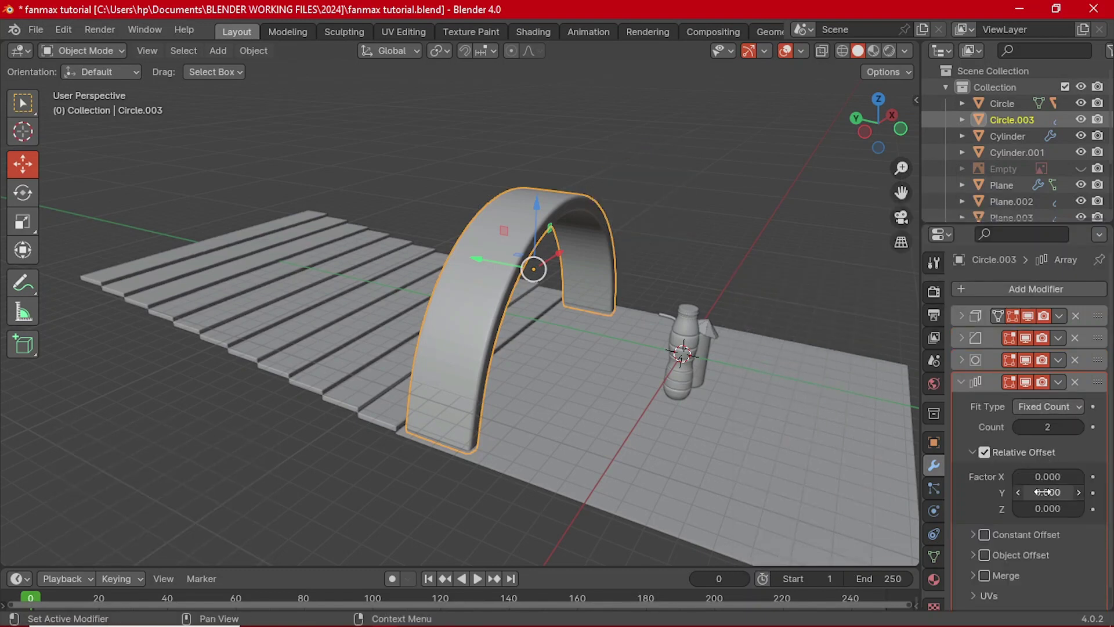
pyautogui.moveTo(1045, 492)
pyautogui.mouseDown()
pyautogui.moveTo(1062, 492)
pyautogui.moveTo(1045, 493)
pyautogui.mouseUp()
pyautogui.click(1046, 492)
pyautogui.write('1.3')
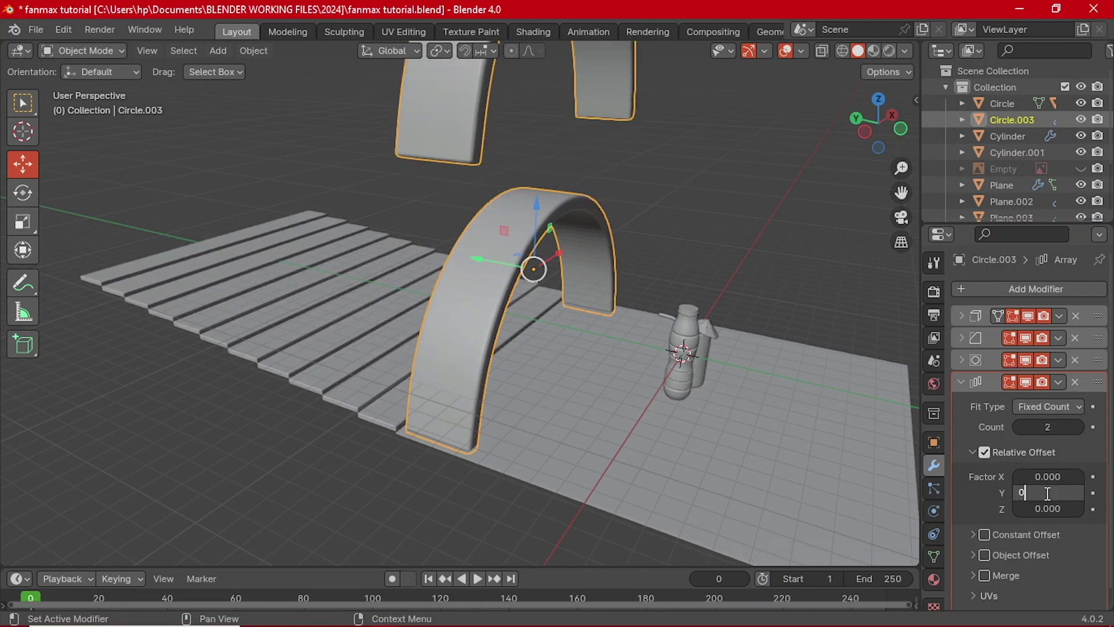
pyautogui.write('0')
pyautogui.press('Return')
# - Set the array's relative Z offset to 1 and its count to 4 arches
pyautogui.moveTo(1075, 512); pyautogui.dragTo(1109, 512)
pyautogui.click(1061, 513)
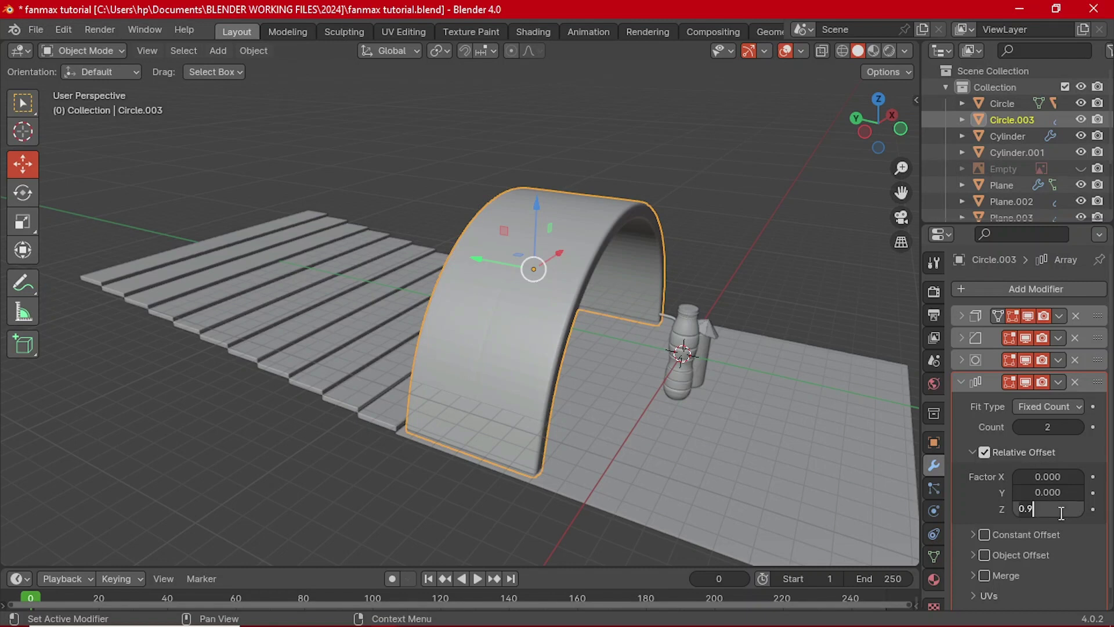
pyautogui.write('1')
pyautogui.press('Return')
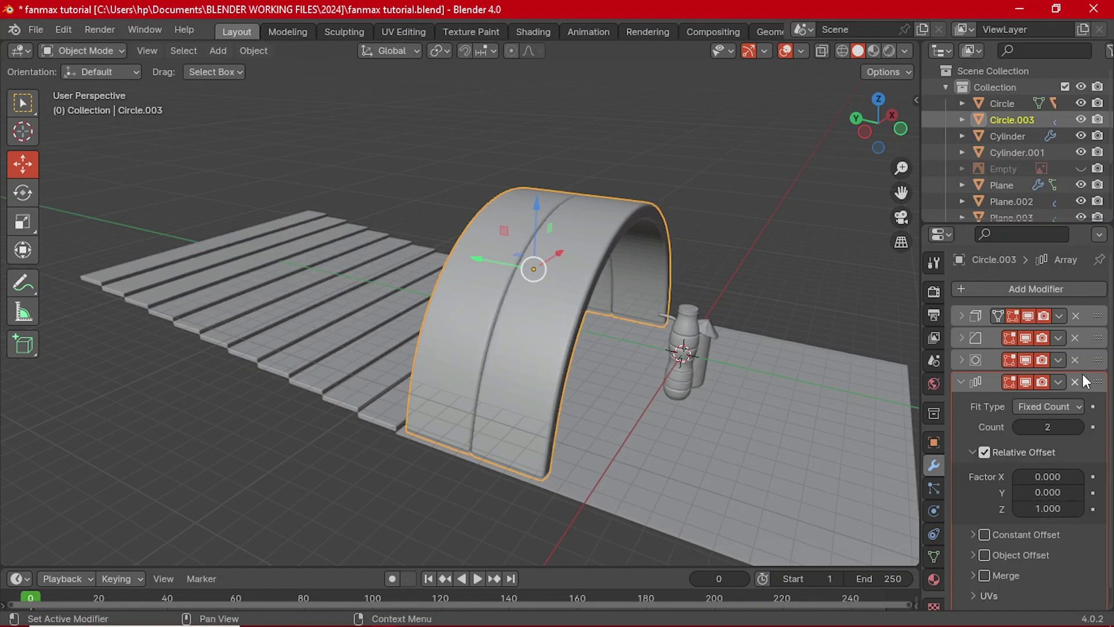
pyautogui.moveTo(1075, 426); pyautogui.dragTo(1099, 426)
pyautogui.moveTo(696, 354); pyautogui.dragTo(532, 340, button='middle')
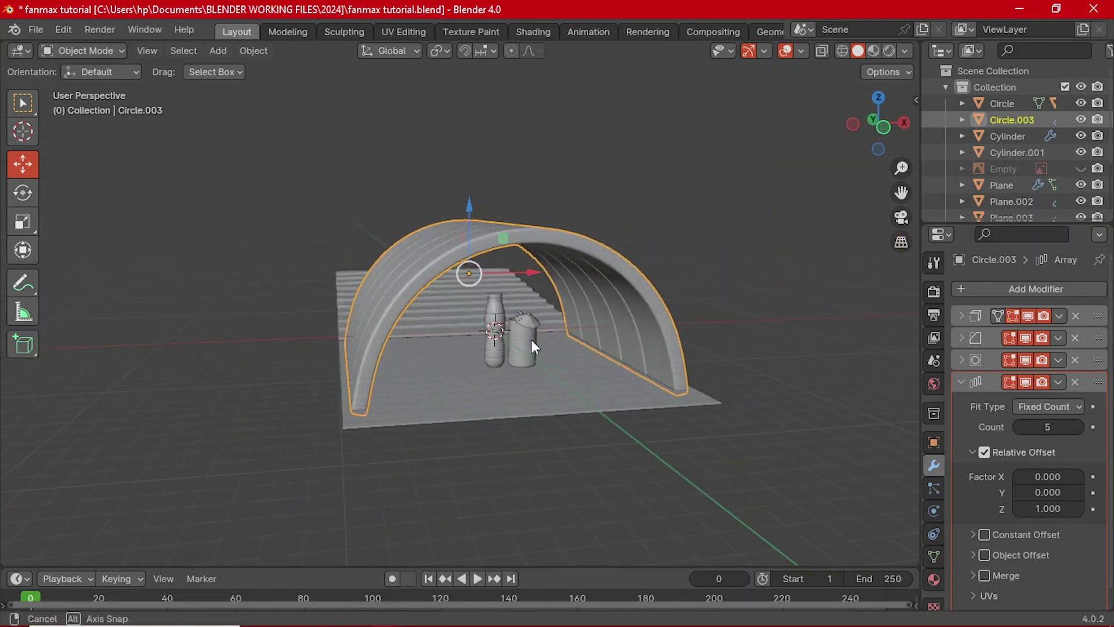
pyautogui.click(1019, 429)
pyautogui.scroll(3, 491, 360)
pyautogui.moveTo(491, 357); pyautogui.dragTo(785, 509, button='middle')
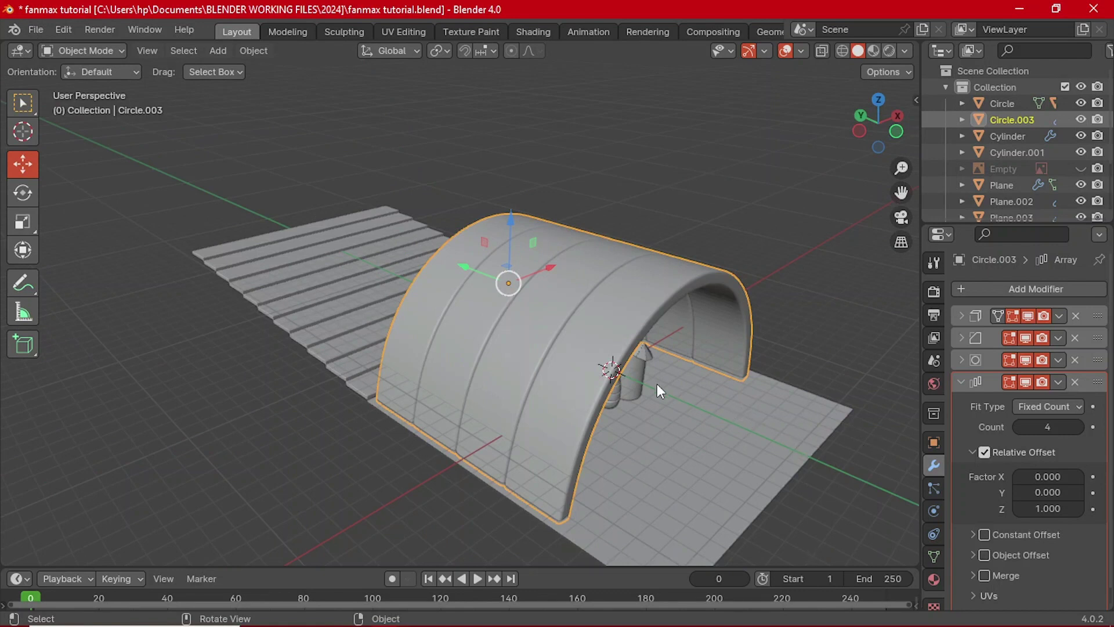
pyautogui.moveTo(657, 385); pyautogui.dragTo(778, 389, button='middle')
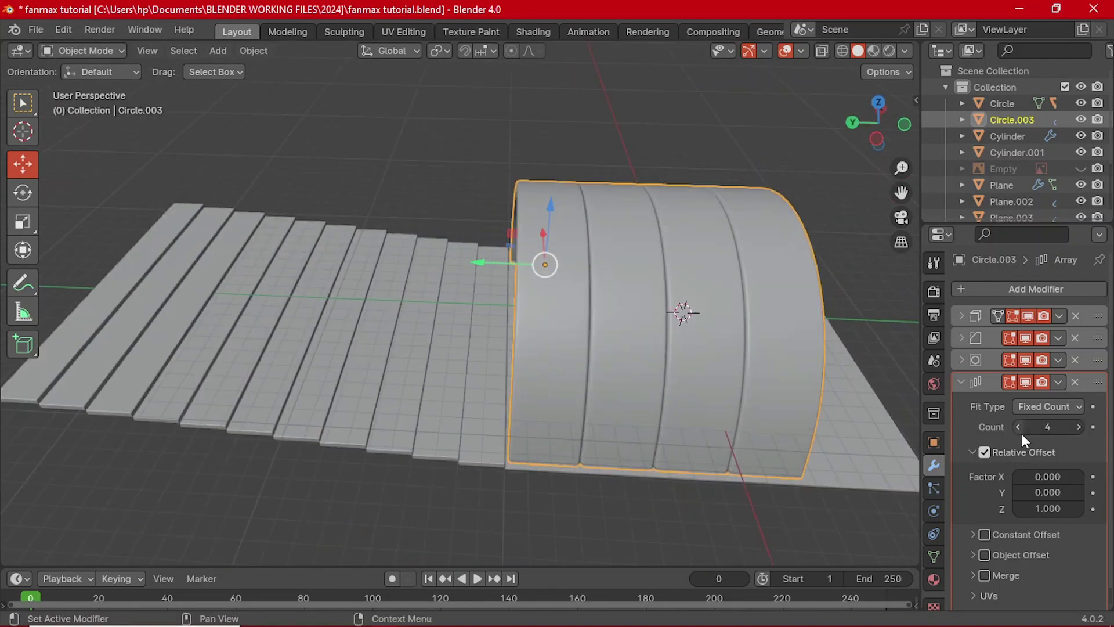
# - Change the array's Z offset to 1.1 and view through the arch tunnel
pyautogui.click(1048, 509)
pyautogui.write('1.')
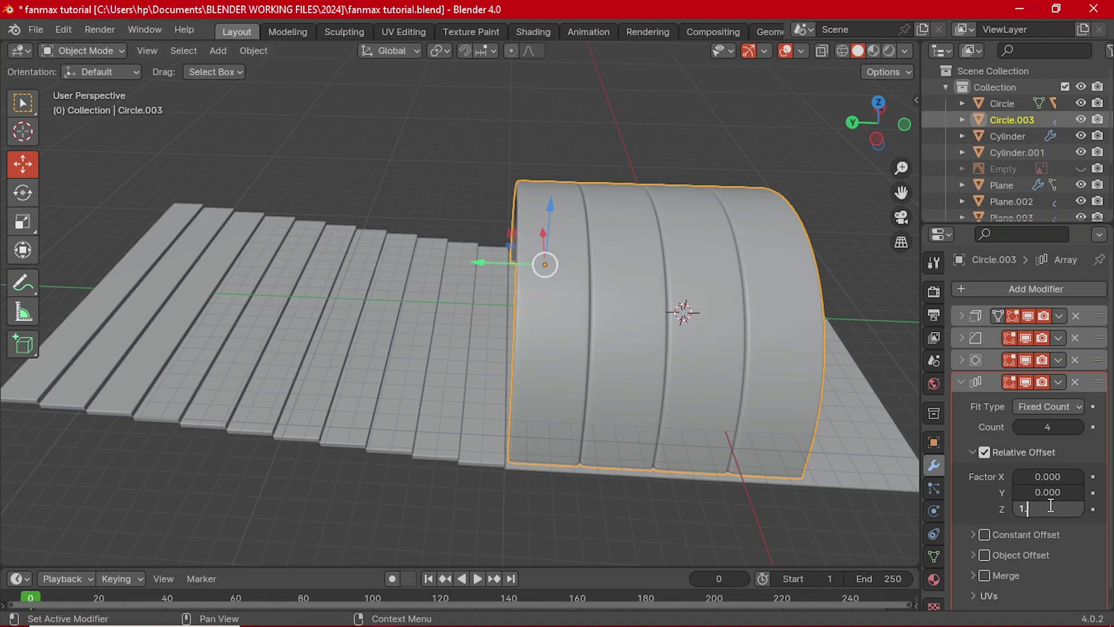
pyautogui.write('1')
pyautogui.press('Return')
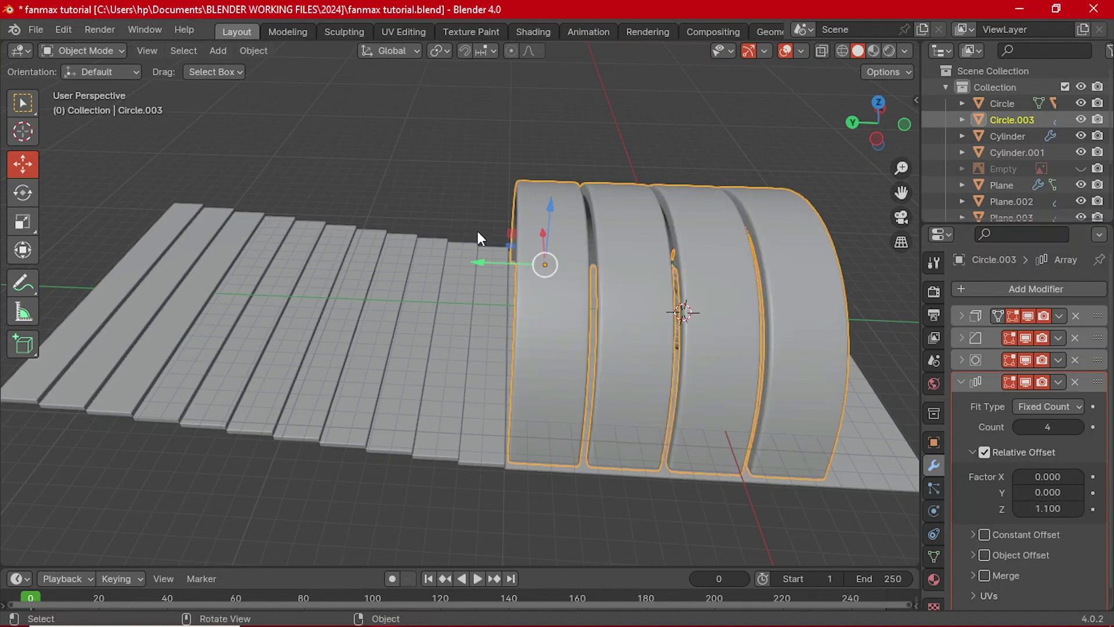
pyautogui.click(707, 145)
pyautogui.moveTo(707, 145); pyautogui.dragTo(603, 360, button='middle')
pyautogui.scroll(-4, 580, 336)
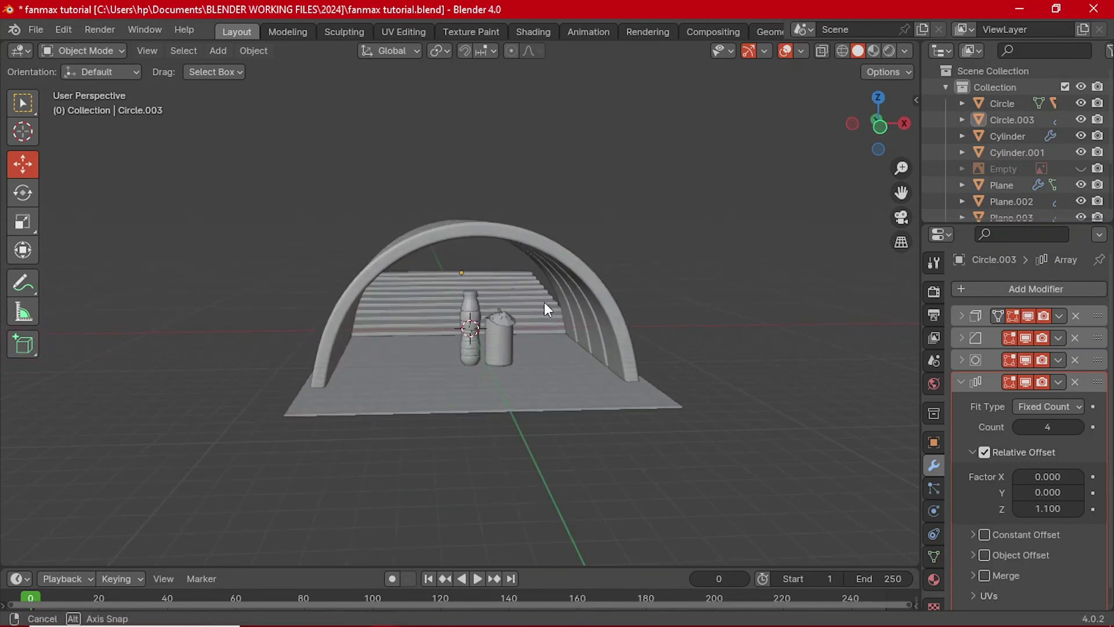
pyautogui.scroll(5, 544, 301)
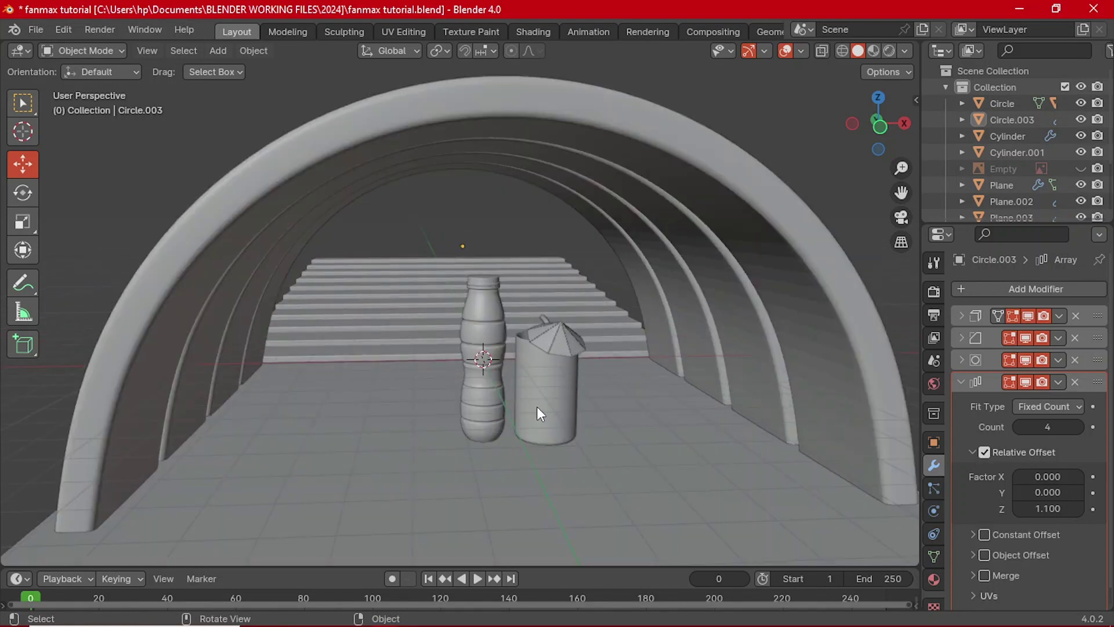
pyautogui.scroll(2, 543, 397)
pyautogui.scroll(-4, 600, 388)
pyautogui.scroll(3, 542, 354)
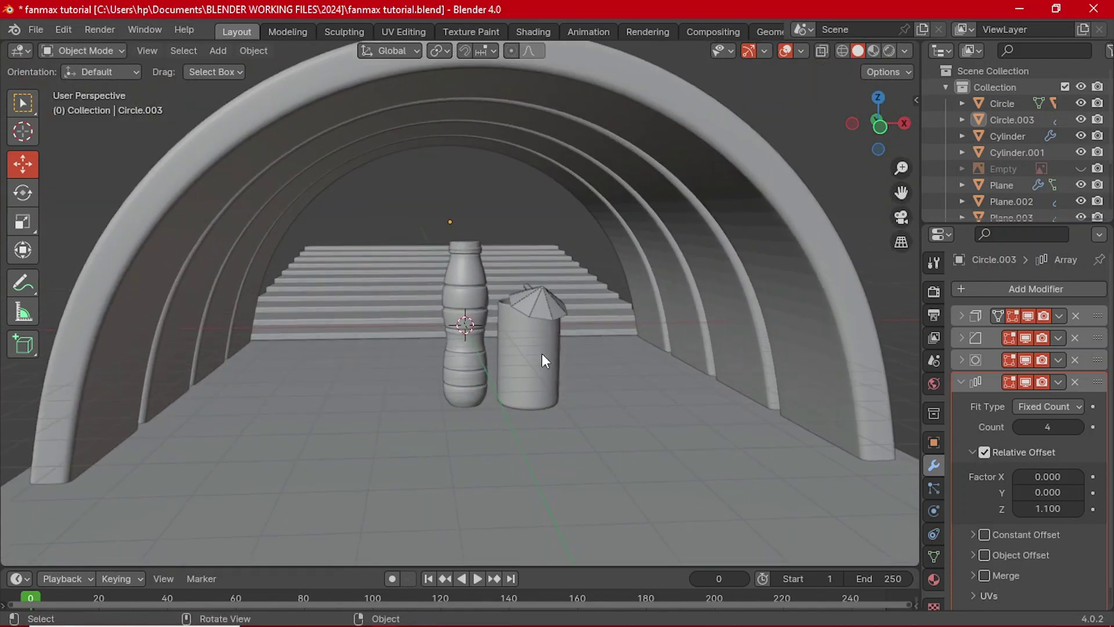
pyautogui.scroll(1, 542, 360)
# - Add a cube Empty and scale it taller in Z and wider in X
pyautogui.hotkey('shift', 'a')
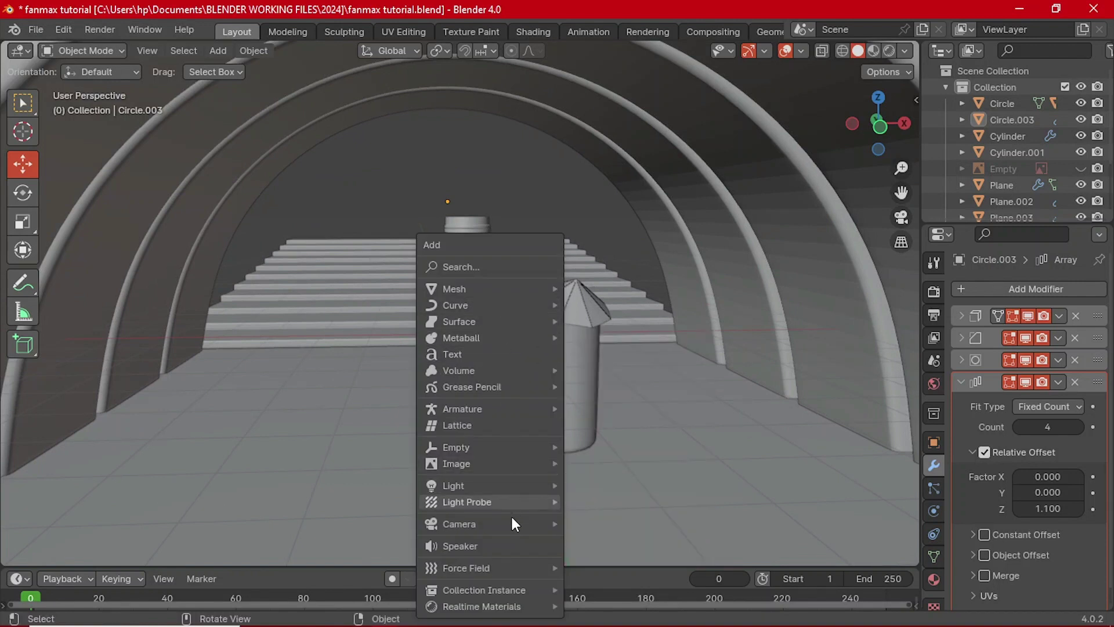
pyautogui.moveTo(502, 450)
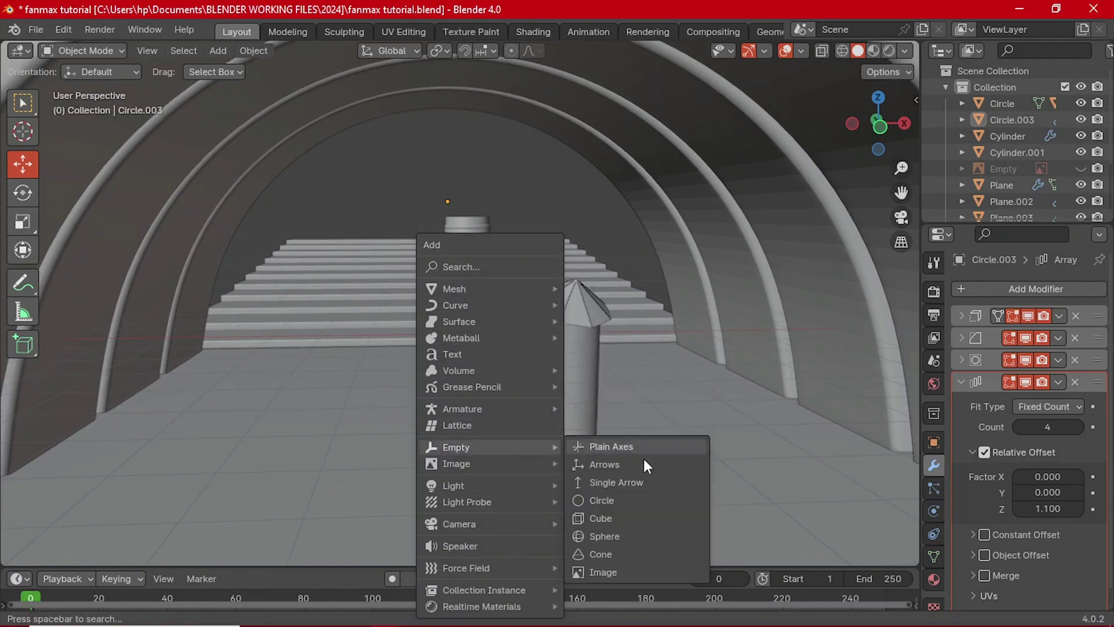
pyautogui.click(633, 514)
pyautogui.moveTo(517, 325); pyautogui.dragTo(503, 327, button='middle')
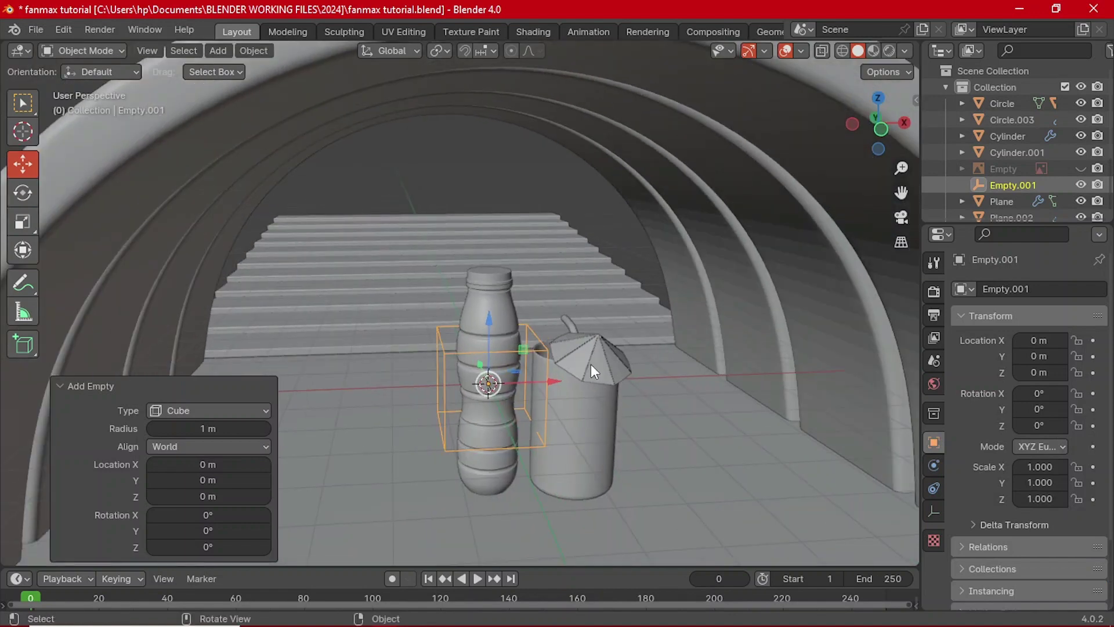
pyautogui.press('s')
pyautogui.press('z')
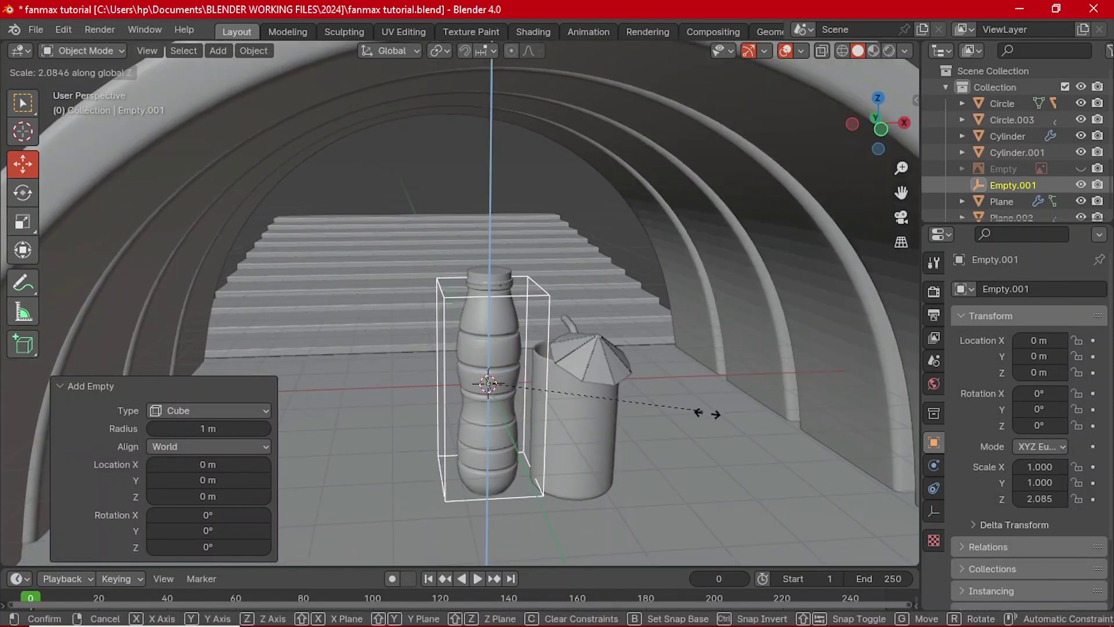
pyautogui.click(633, 419)
pyautogui.press('s')
pyautogui.press('x')
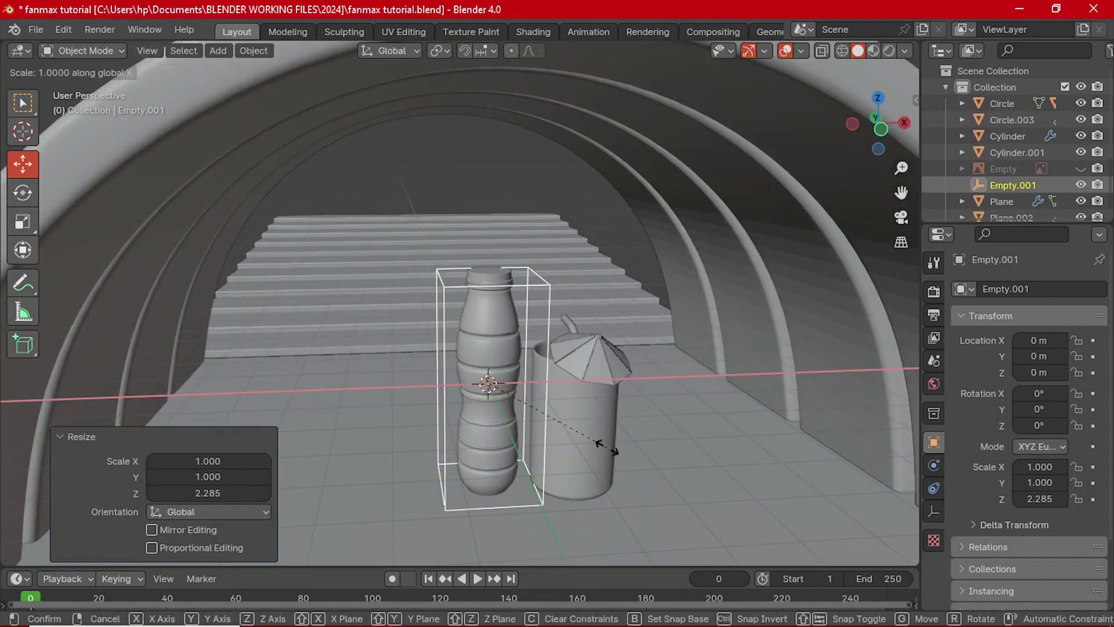
pyautogui.click(782, 449)
# - In front view, slide the empty right over the cup and make it slightly taller
pyautogui.press('`')
pyautogui.click(666, 390)
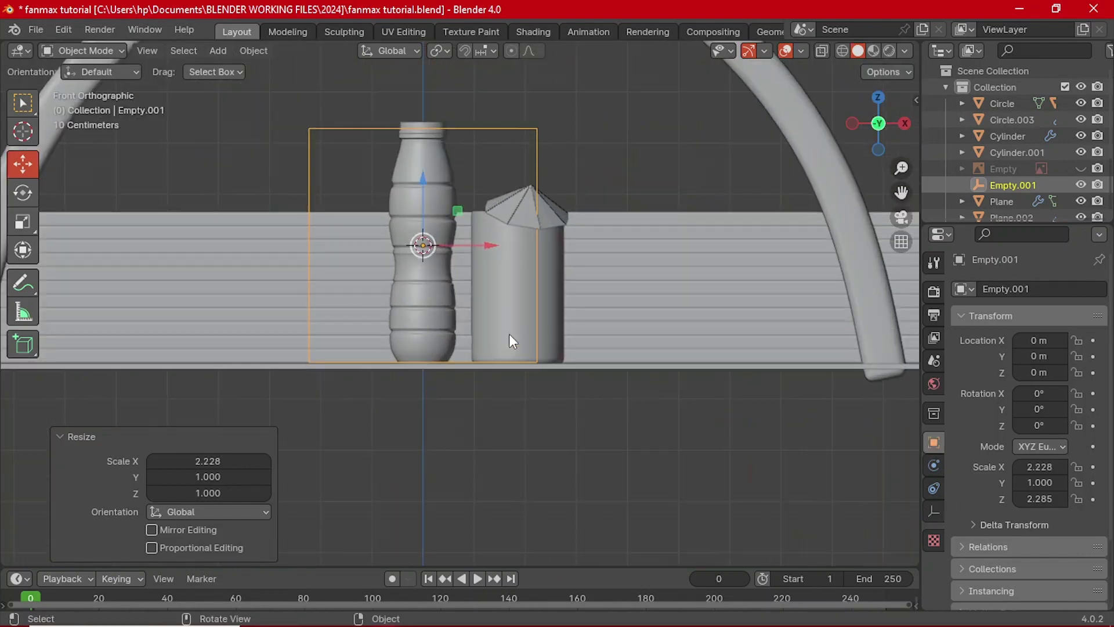
pyautogui.moveTo(467, 247); pyautogui.dragTo(511, 250)
pyautogui.press('s')
pyautogui.press('z')
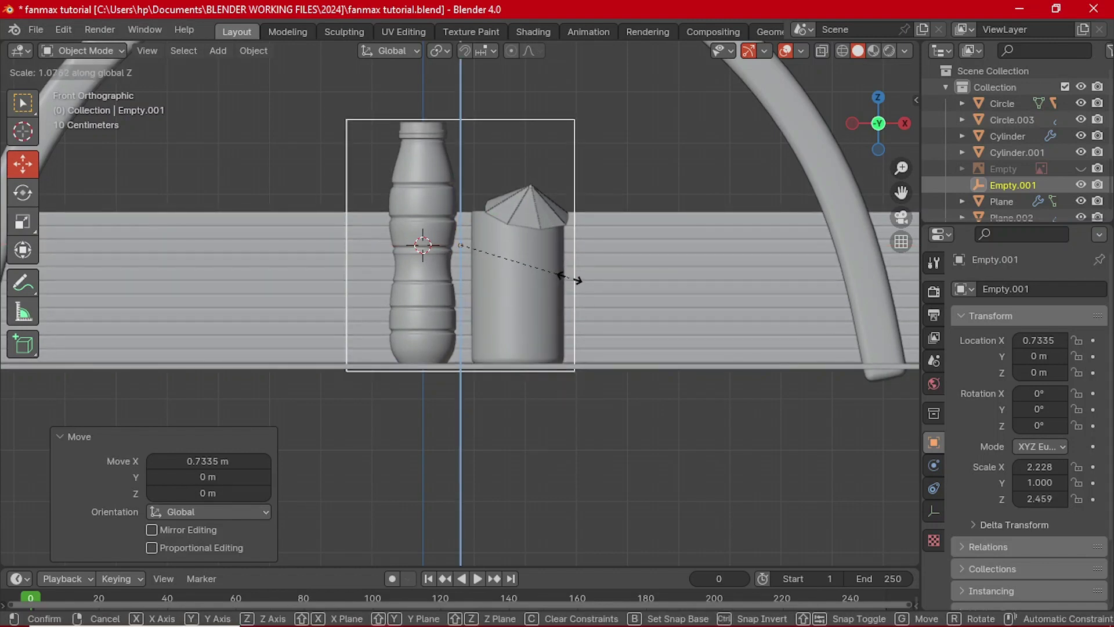
pyautogui.click(576, 283)
# - Lift the empty just above the floor, then select the cup in see-through view
pyautogui.scroll(1, 448, 182)
pyautogui.moveTo(461, 166); pyautogui.dragTo(473, 171)
pyautogui.moveTo(472, 171); pyautogui.dragTo(573, 280, button='middle')
pyautogui.scroll(-5, 572, 287)
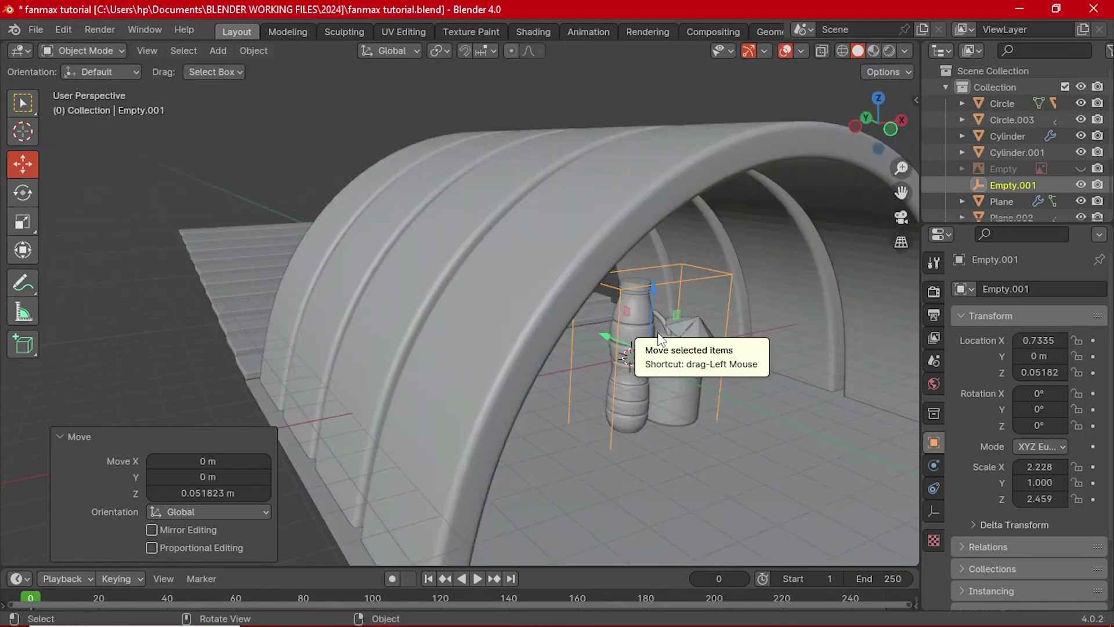
pyautogui.moveTo(650, 347); pyautogui.dragTo(519, 365, button='middle')
pyautogui.scroll(3, 518, 365)
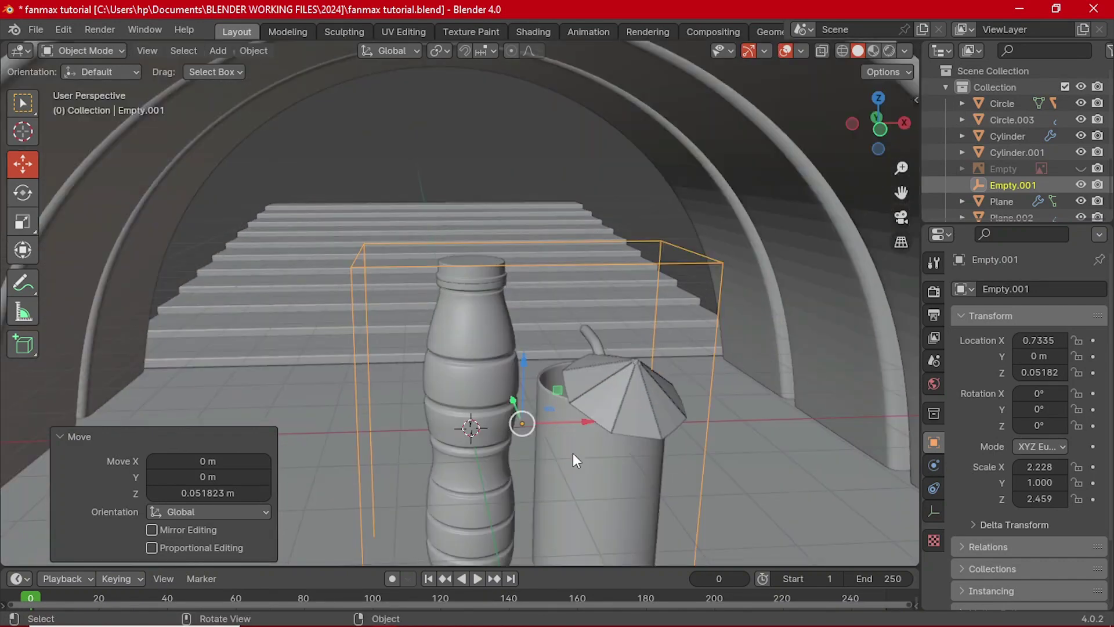
pyautogui.click(569, 441)
pyautogui.hotkey('alt', 'z')
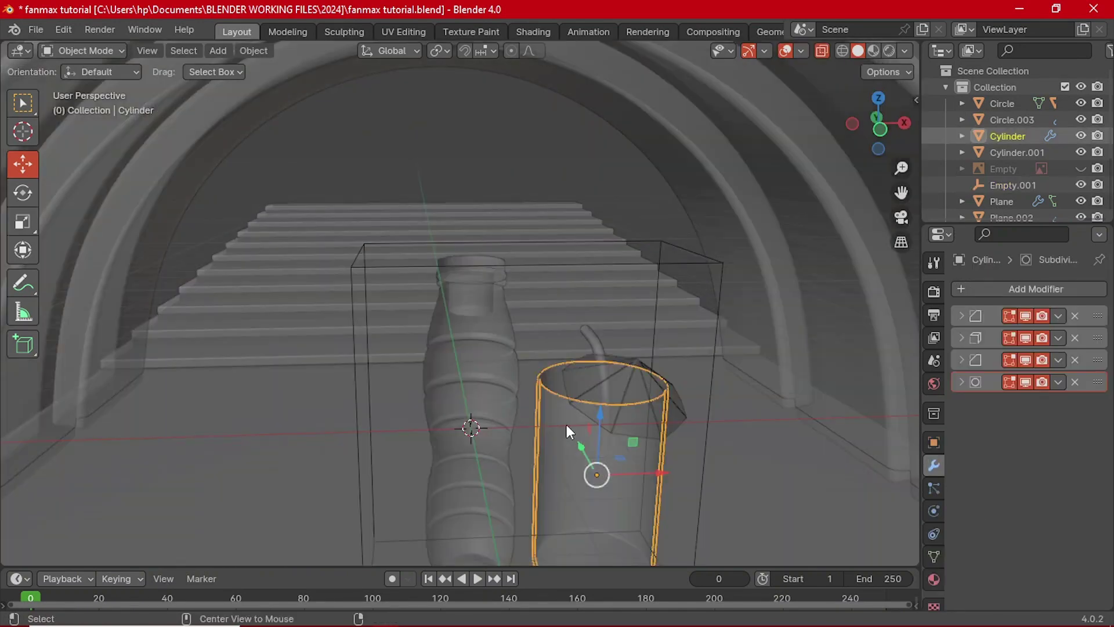
# - Select the cup parts, lid, straw, bottle and cap together
pyautogui.keyDown('shift'); pyautogui.click(565, 461); pyautogui.keyUp('shift')
pyautogui.keyDown('shift'); pyautogui.click(608, 388); pyautogui.keyUp('shift')
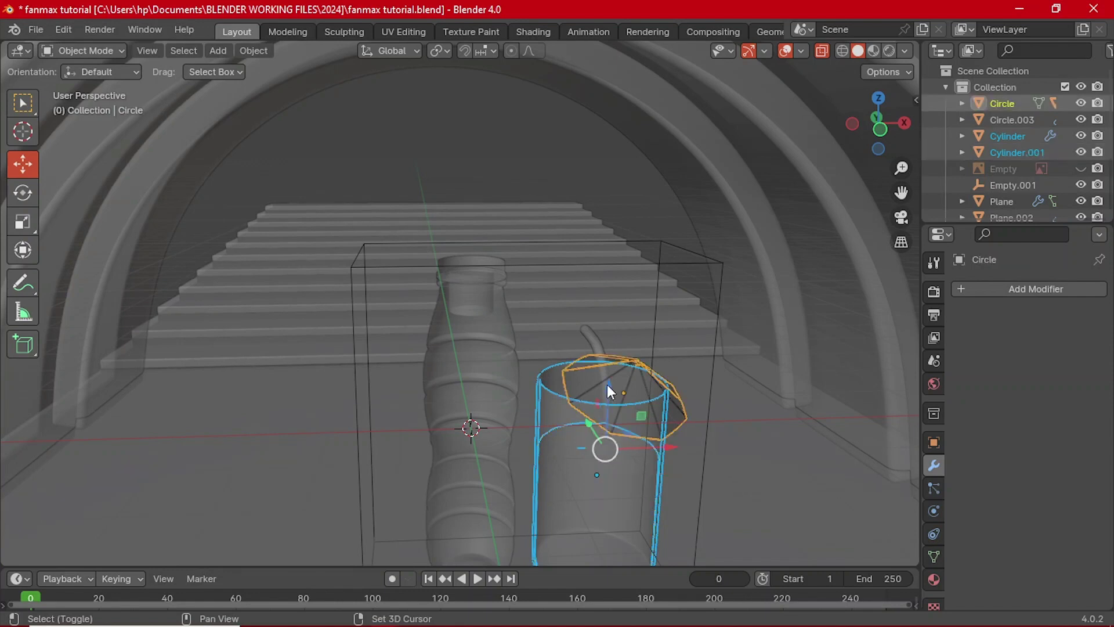
pyautogui.keyDown('shift'); pyautogui.click(595, 337); pyautogui.keyUp('shift')
pyautogui.keyDown('shift'); pyautogui.click(490, 333); pyautogui.keyUp('shift')
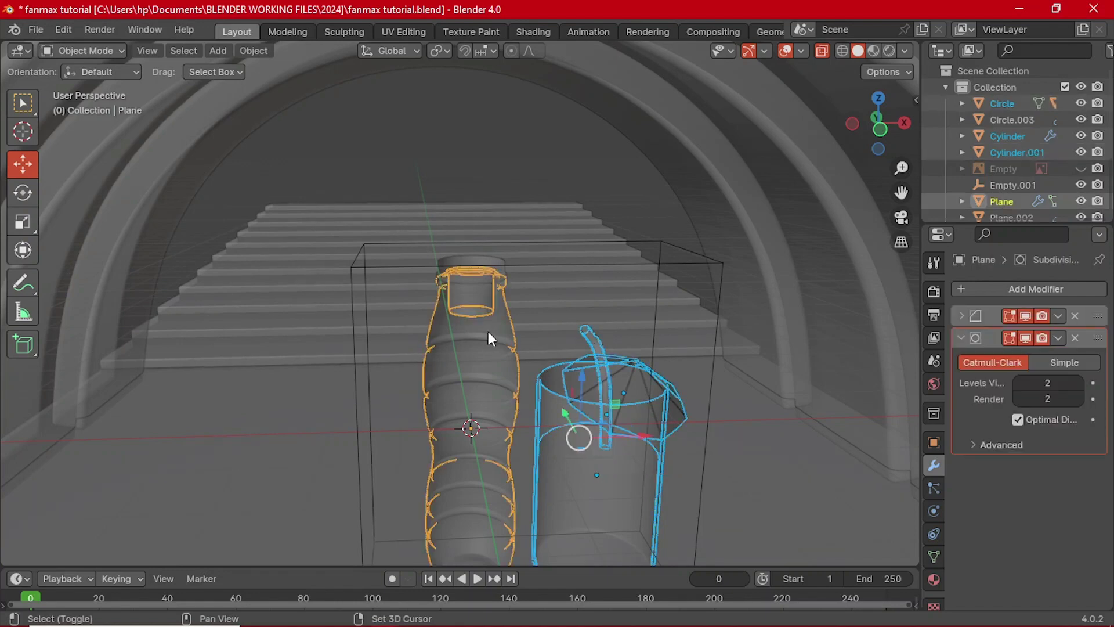
pyautogui.keyDown('shift'); pyautogui.click(495, 266); pyautogui.keyUp('shift')
pyautogui.scroll(-3, 491, 392)
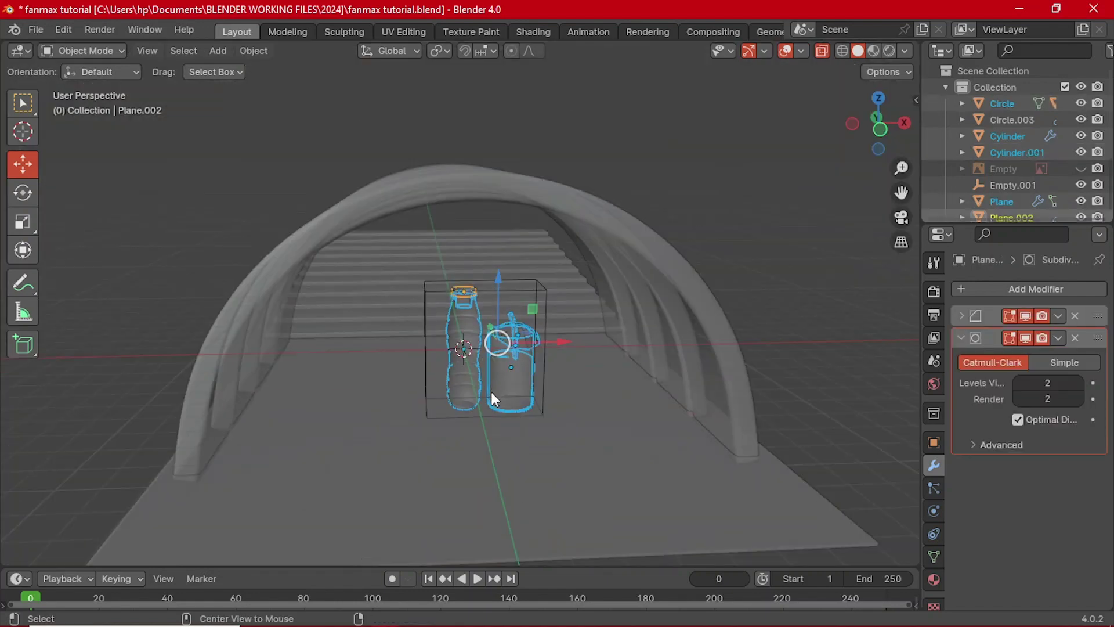
pyautogui.hotkey('alt', 'z')
pyautogui.scroll(2, 508, 396)
pyautogui.press('g')
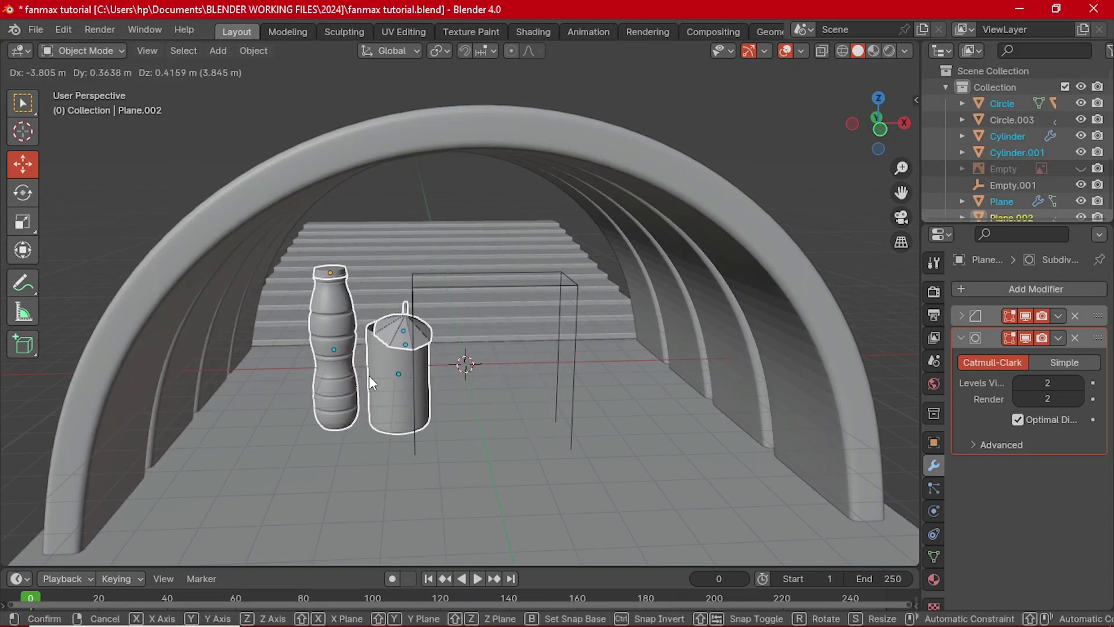
pyautogui.press('Escape')
pyautogui.scroll(2, 614, 257)
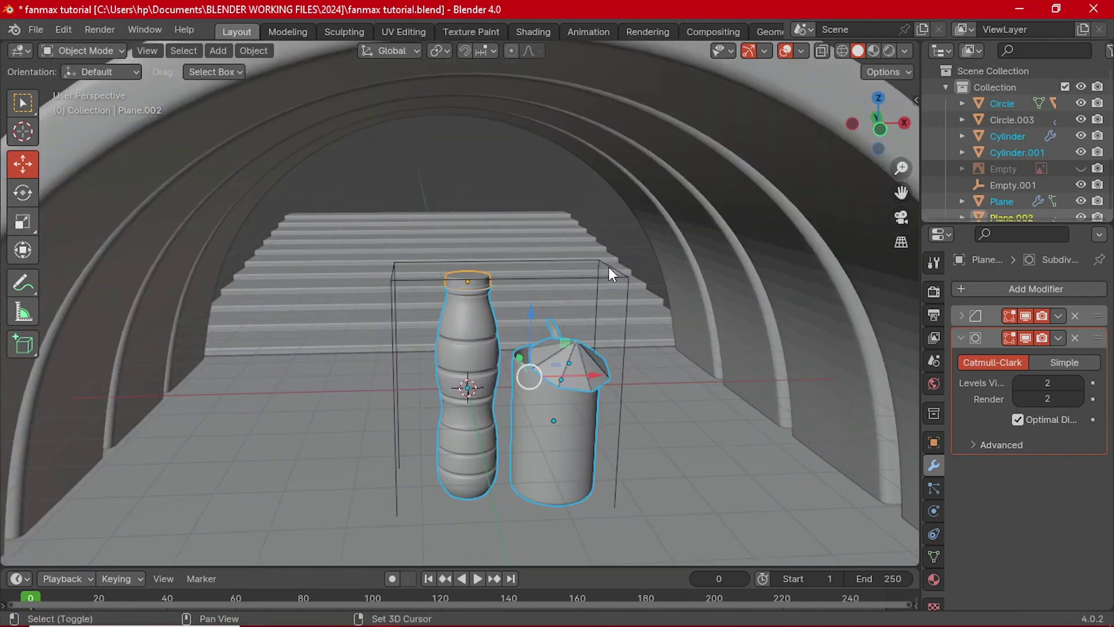
# - Parent the bottle and cup parts to Empty.001, keeping their transforms
pyautogui.keyDown('shift'); pyautogui.click(609, 264); pyautogui.keyUp('shift')
pyautogui.hotkey('ctrl', 'p')
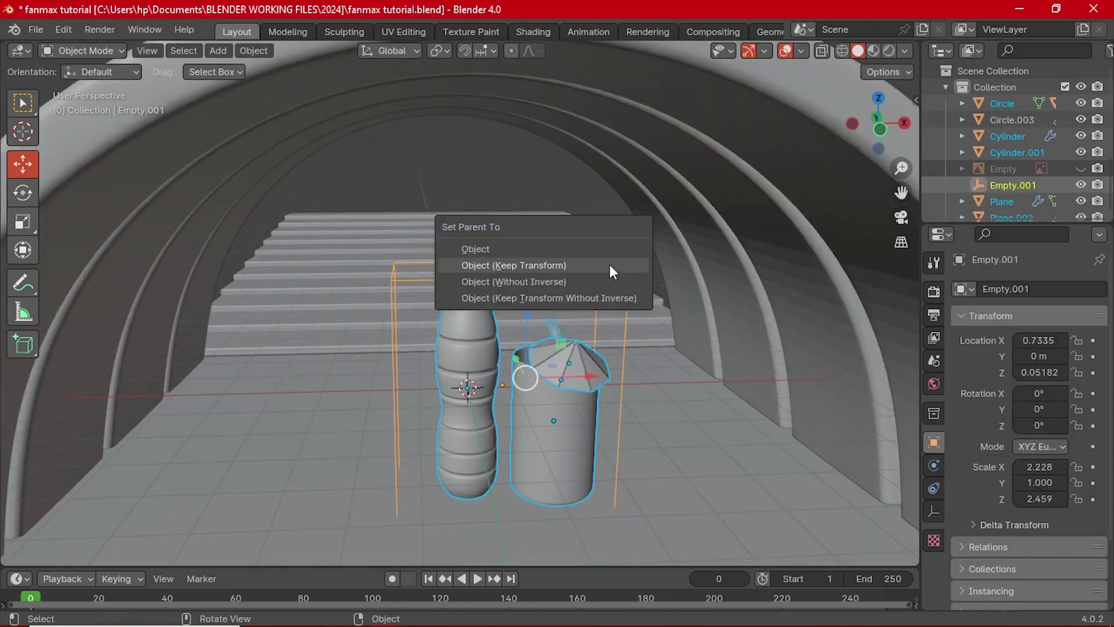
pyautogui.click(609, 265)
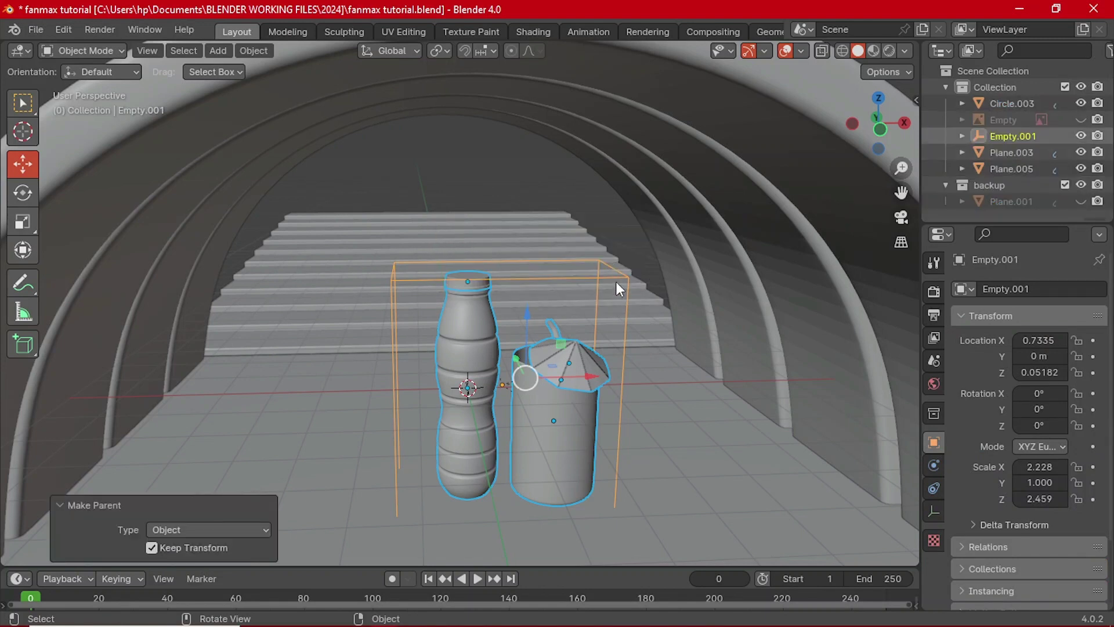
# - Move Empty.001 with its contents left along X to -0.2915
pyautogui.click(615, 280)
pyautogui.press('`')
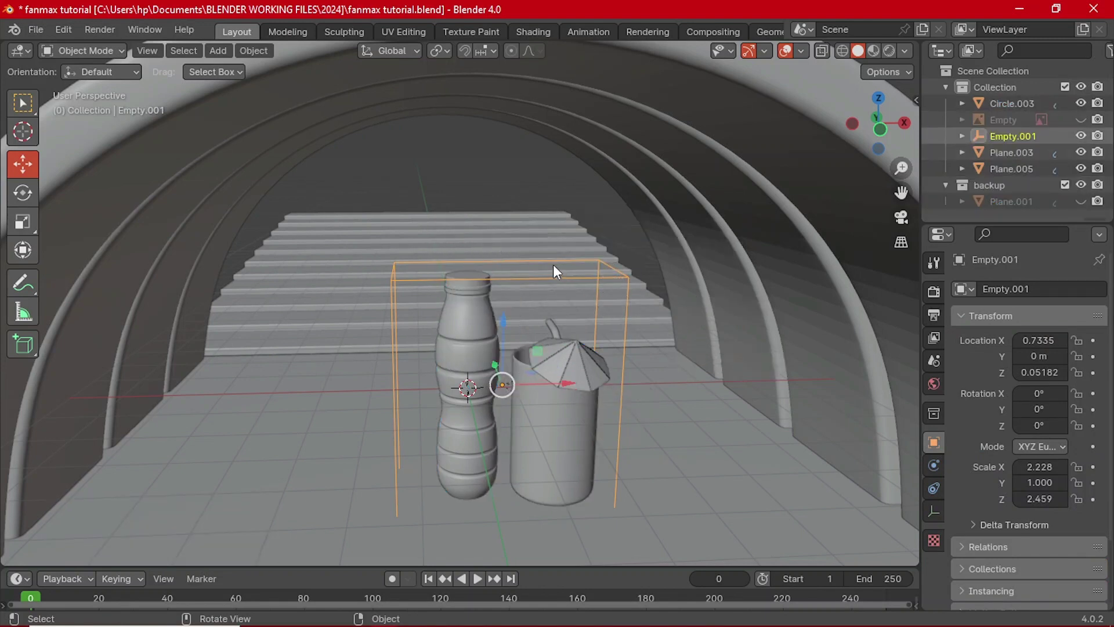
pyautogui.press('KP_1')
pyautogui.moveTo(525, 270); pyautogui.dragTo(494, 275)
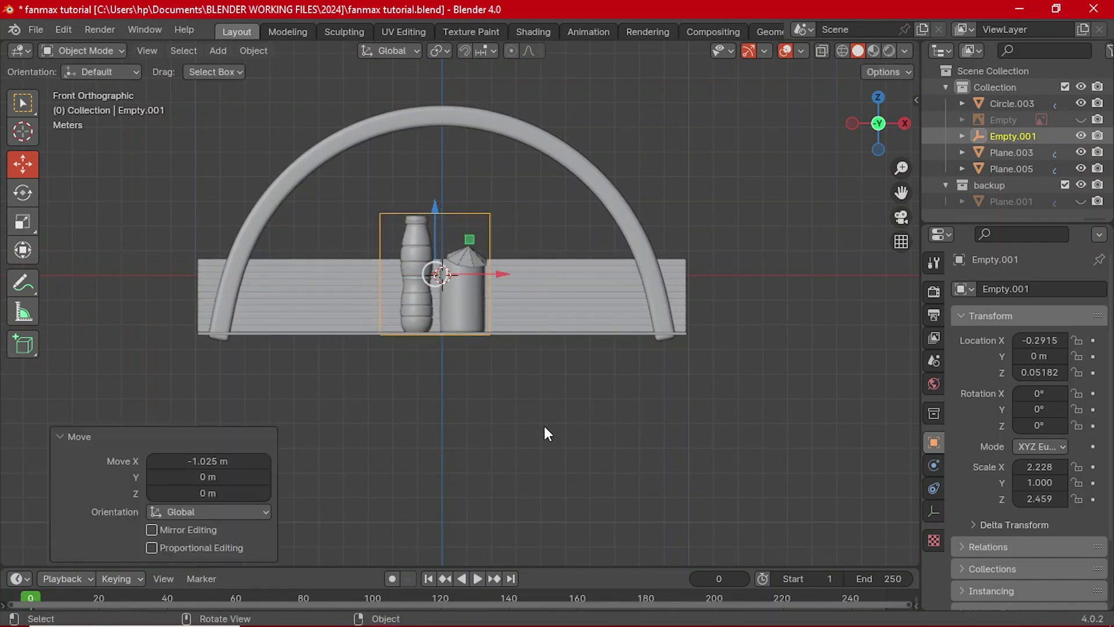
pyautogui.scroll(2, 528, 408)
pyautogui.moveTo(528, 409); pyautogui.dragTo(511, 348, button='middle')
pyautogui.scroll(-2, 510, 348)
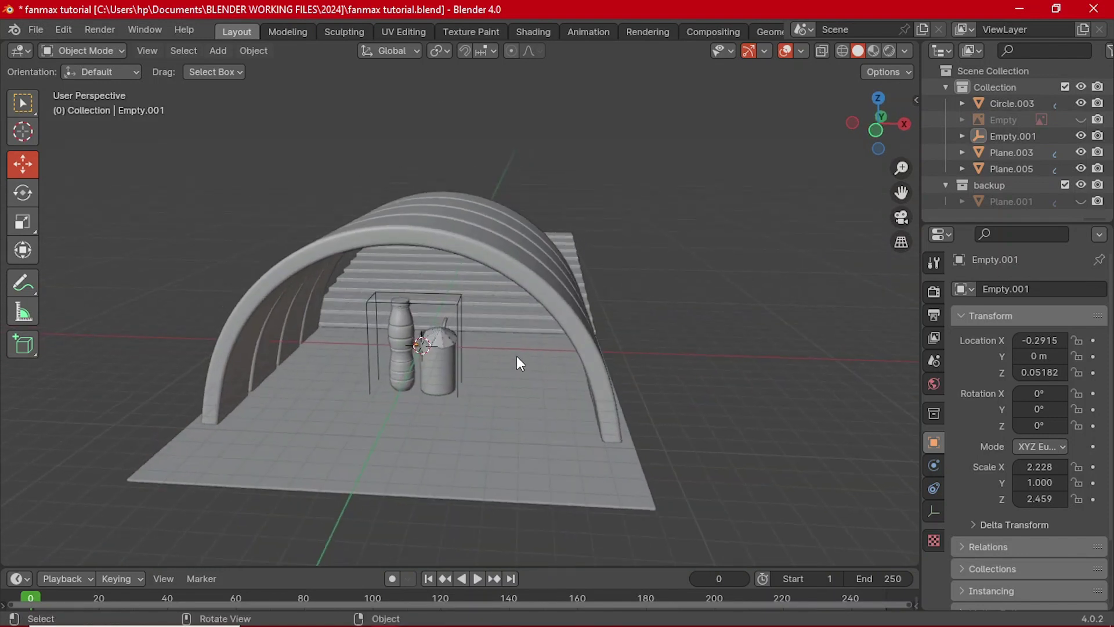
# - Add a new camera to the scene
pyautogui.hotkey('shift', 'a')
pyautogui.moveTo(496, 434)
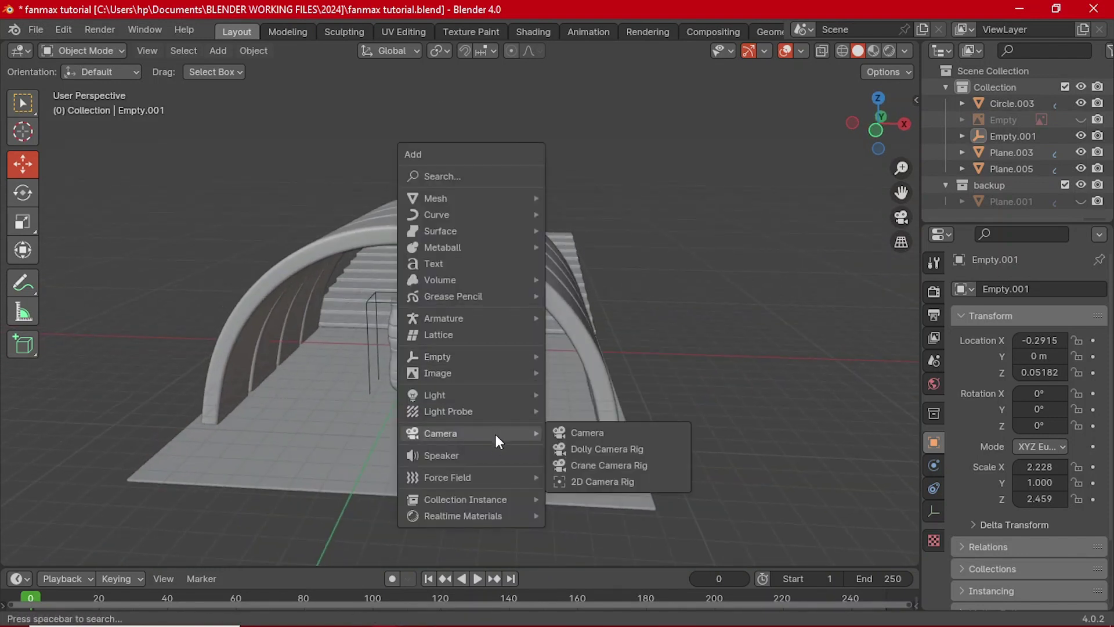
pyautogui.click(611, 433)
# - Align the camera to a front perspective view looking down the tunnel
pyautogui.moveTo(376, 363); pyautogui.dragTo(388, 357, button='middle')
pyautogui.press('`')
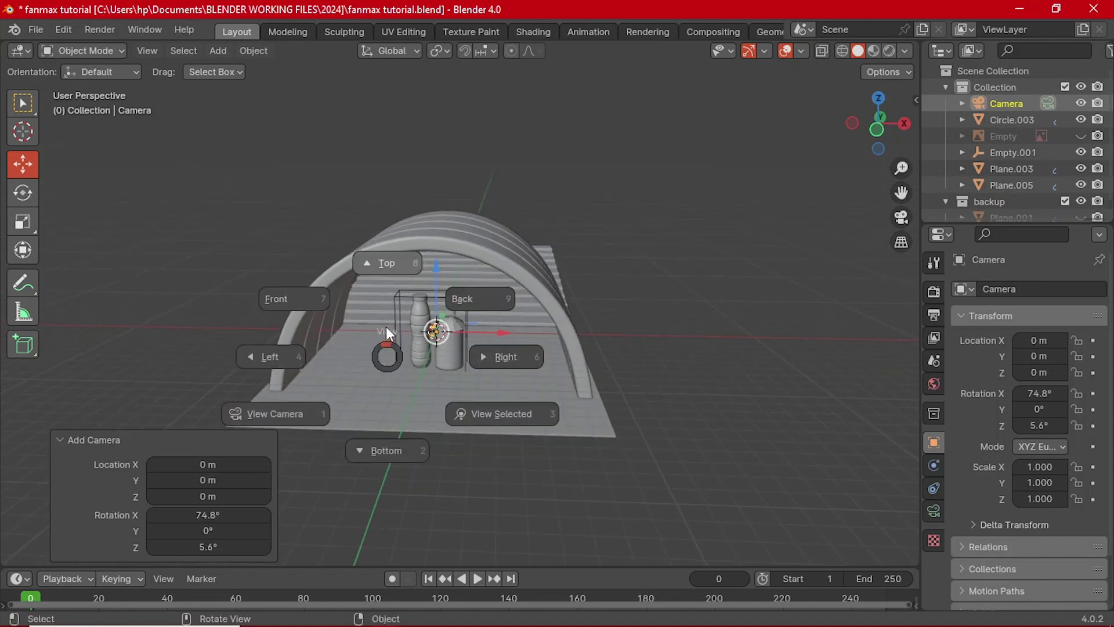
pyautogui.click(319, 305)
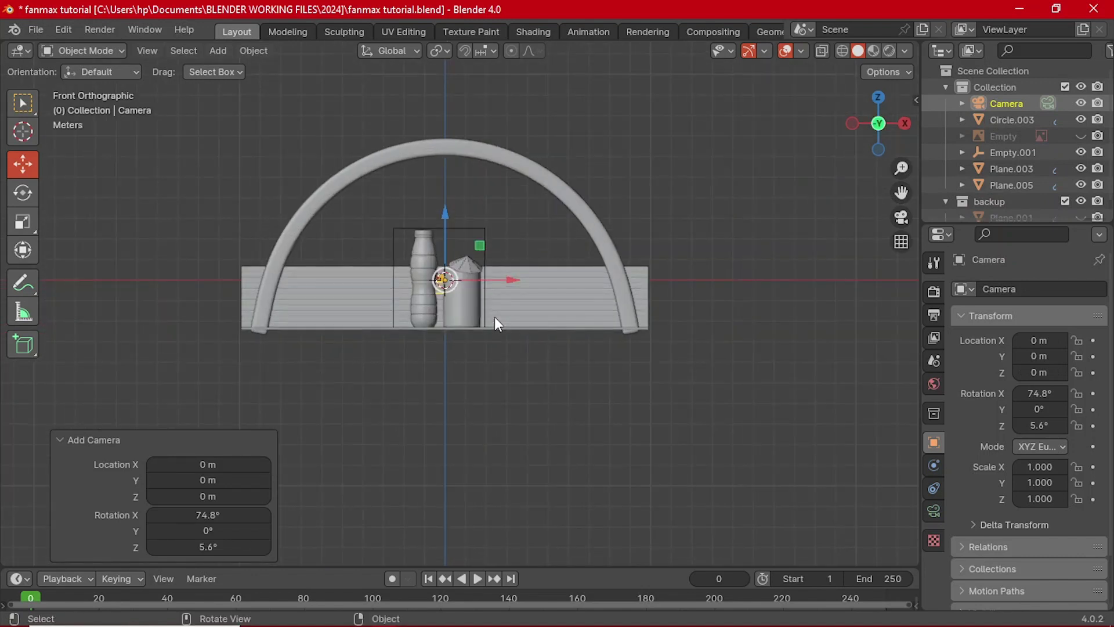
pyautogui.moveTo(494, 316); pyautogui.dragTo(581, 325, button='middle')
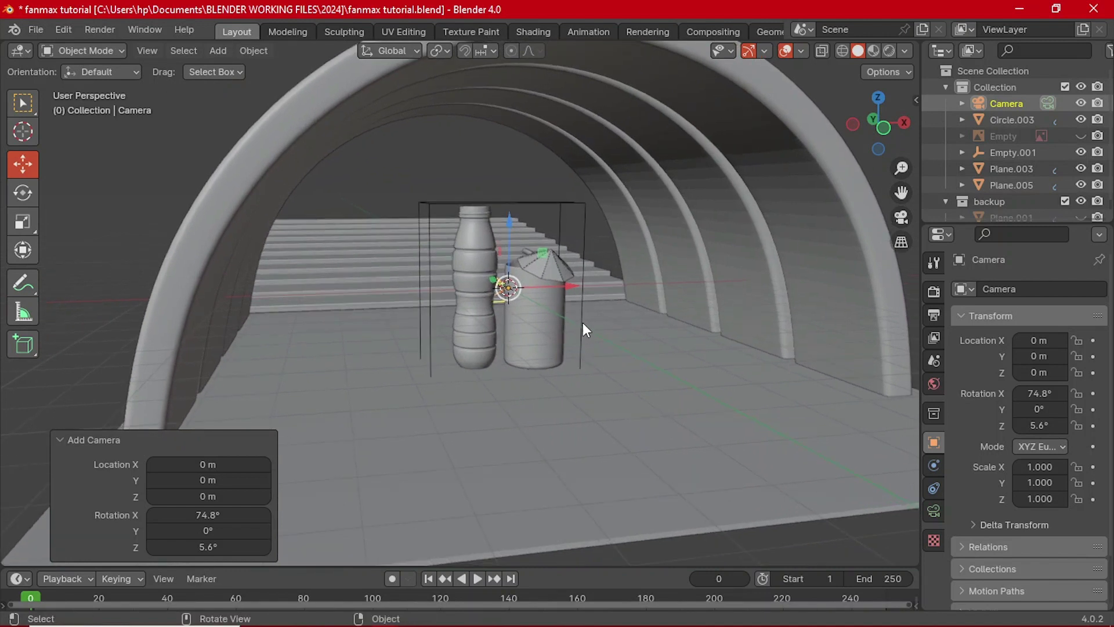
pyautogui.scroll(-2, 583, 322)
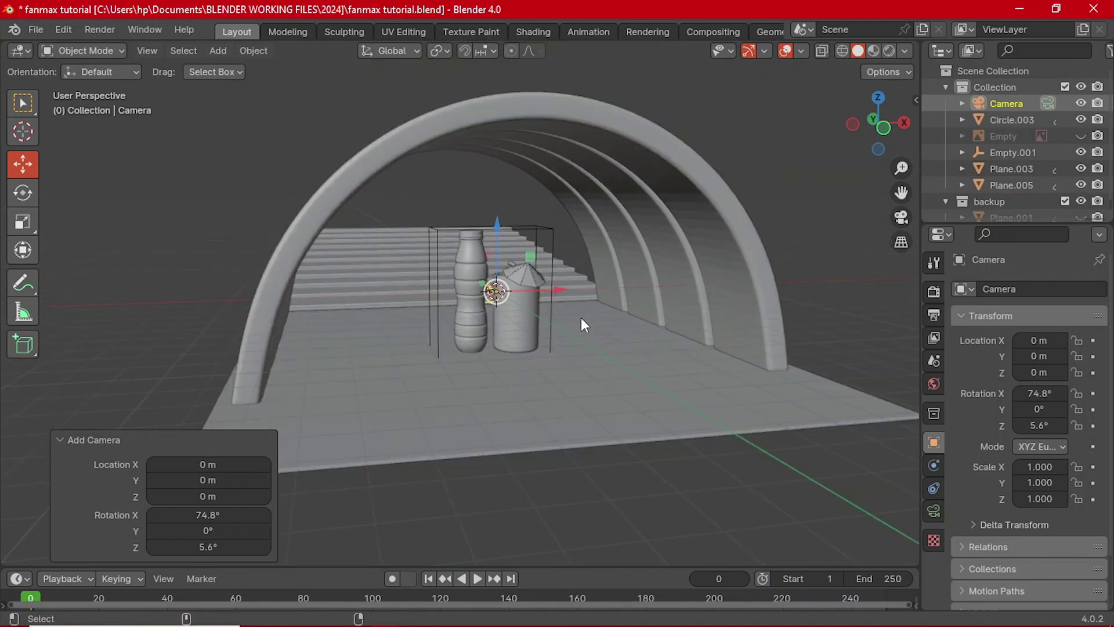
pyautogui.press('ctrl+alt+KP_0')
# - Set the render Resolution X and Y to 2000 px each in Output Properties
pyautogui.click(933, 291)
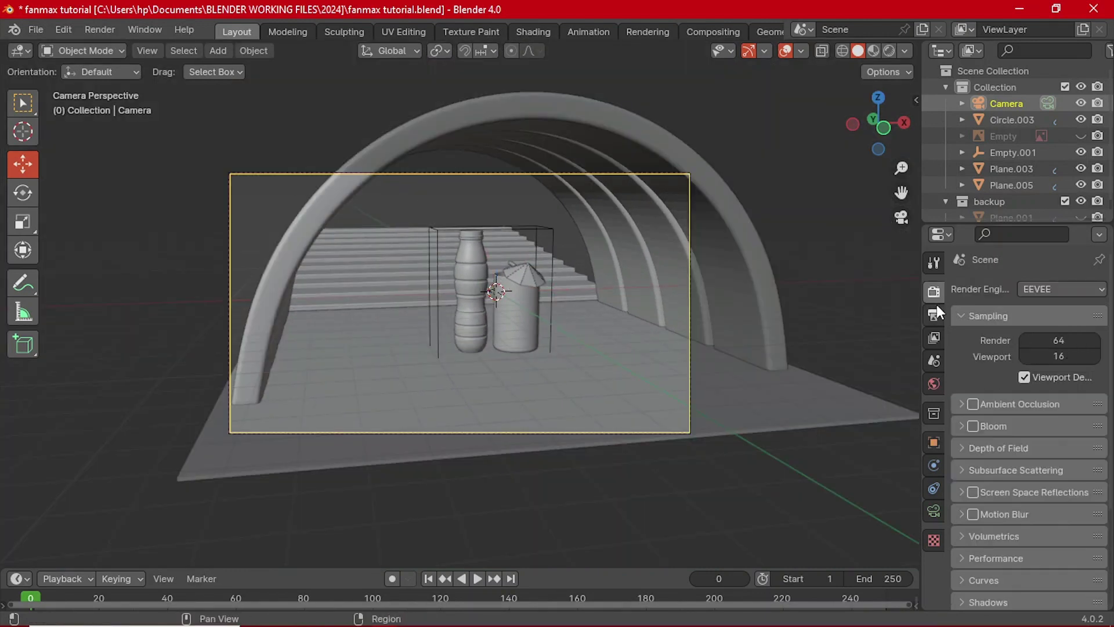
pyautogui.click(934, 314)
pyautogui.click(1074, 311)
pyautogui.press('BackSpace')
pyautogui.press('BackSpace')
pyautogui.press('BackSpace')
pyautogui.press('BackSpace')
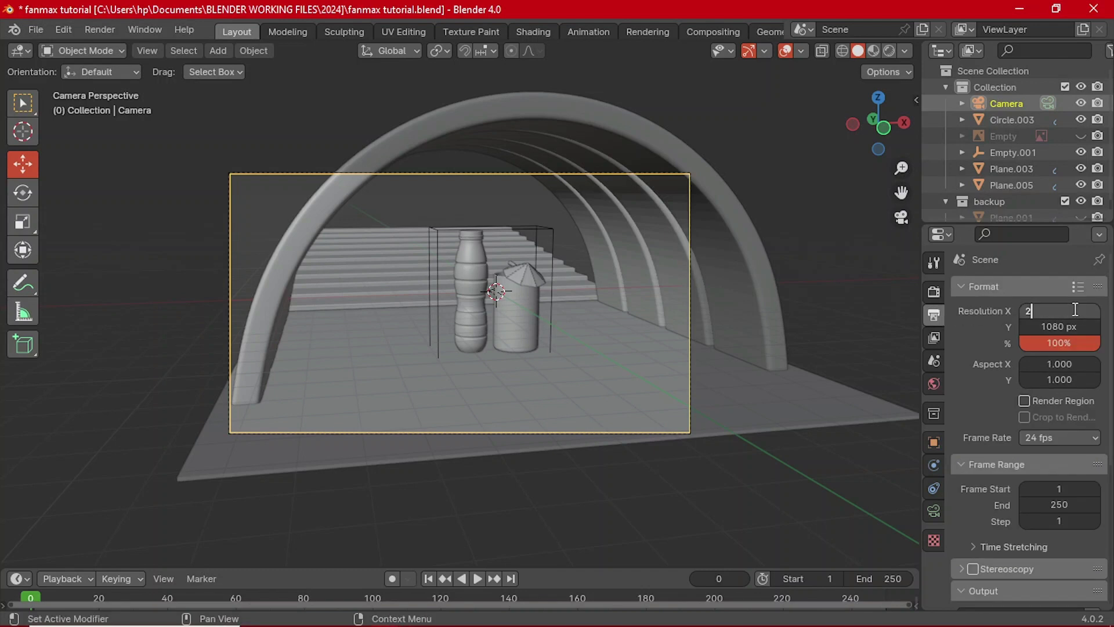
pyautogui.write('2000')
pyautogui.press('Return')
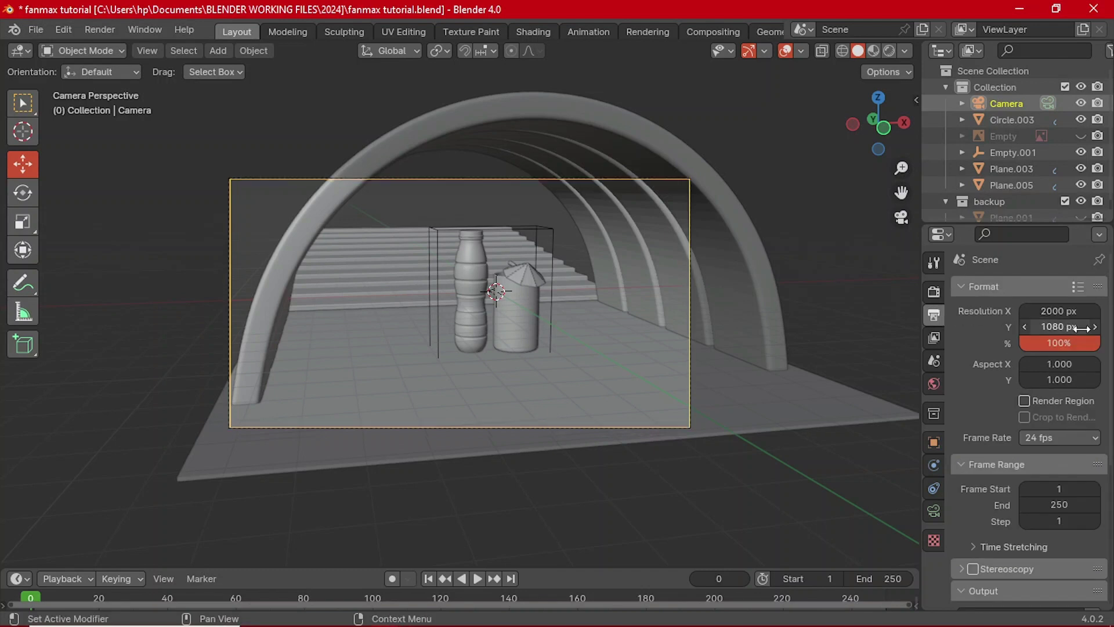
pyautogui.click(1083, 327)
pyautogui.write('2000')
pyautogui.press('Return')
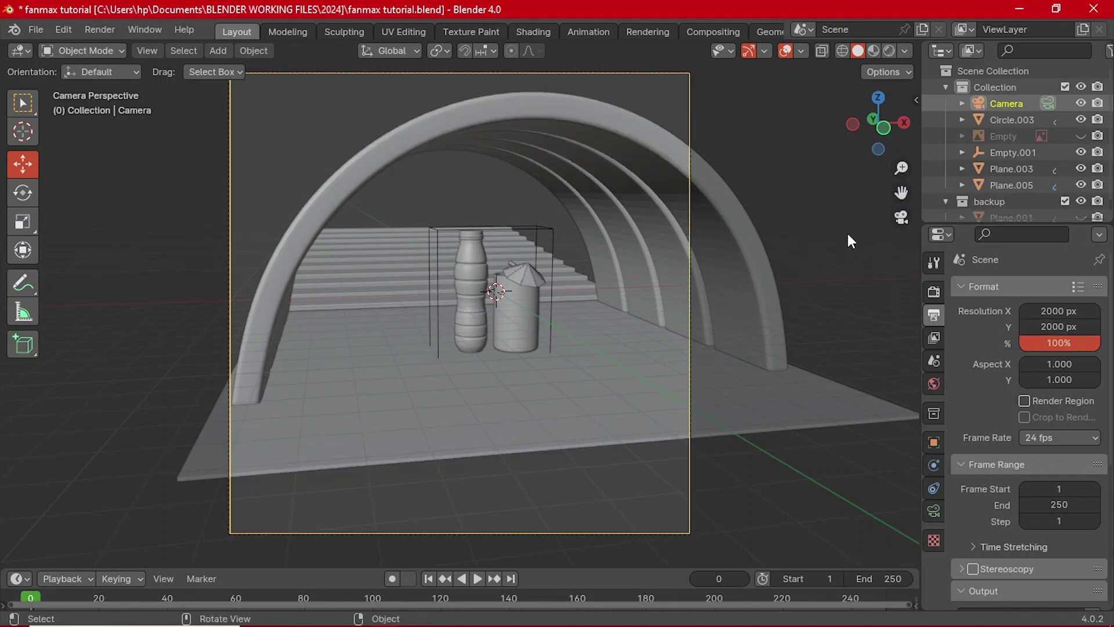
# - Enable Lock Camera to View in the sidebar's View tab
pyautogui.press('n')
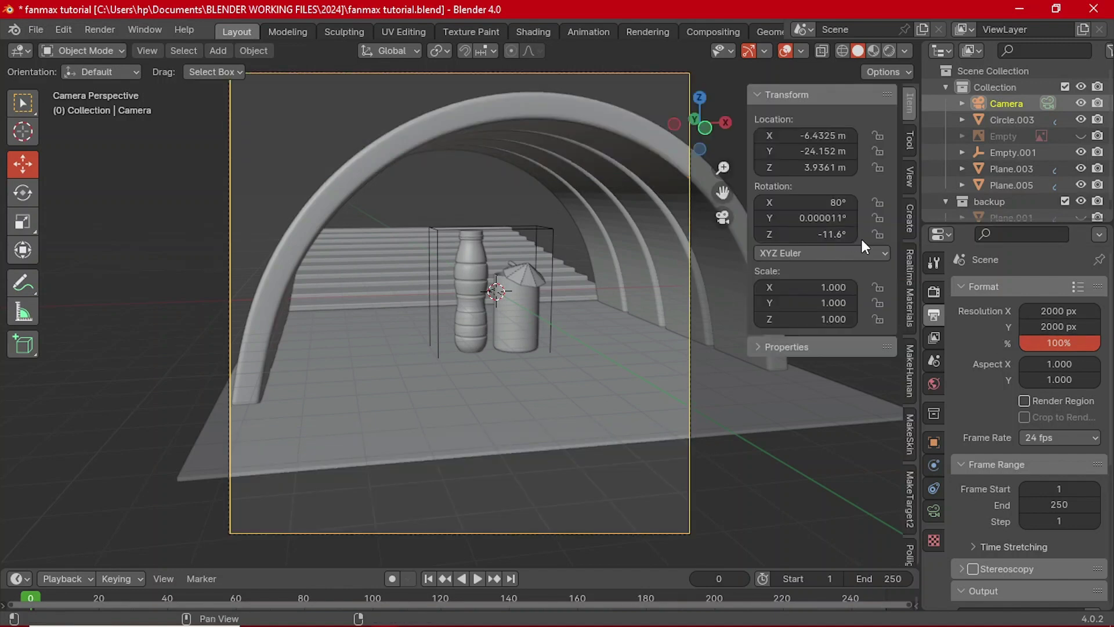
pyautogui.click(913, 180)
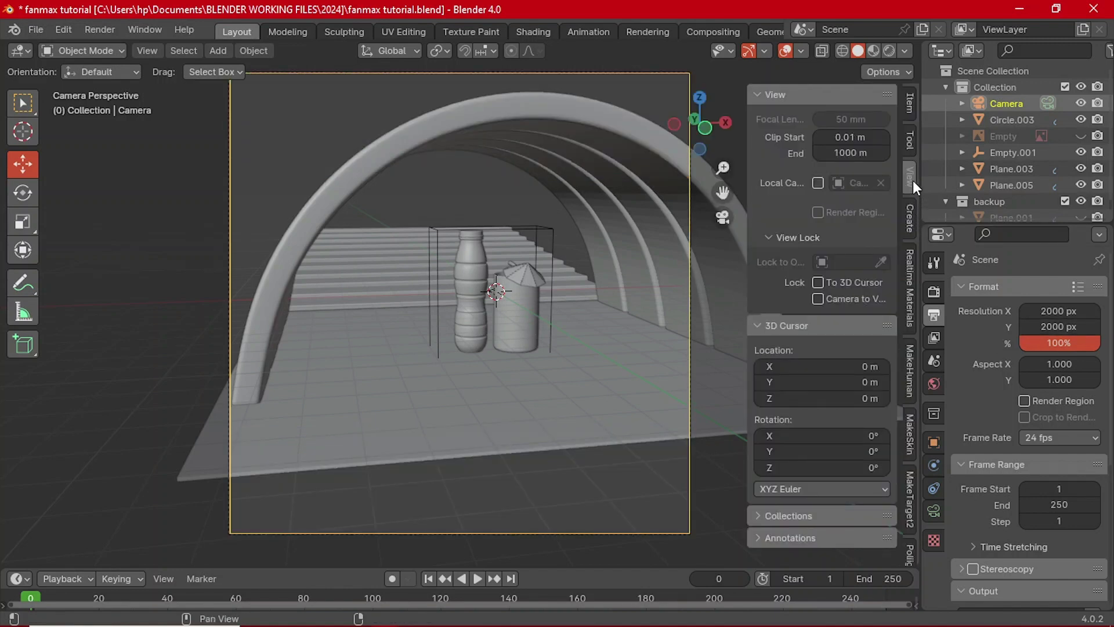
pyautogui.click(818, 299)
pyautogui.press('n')
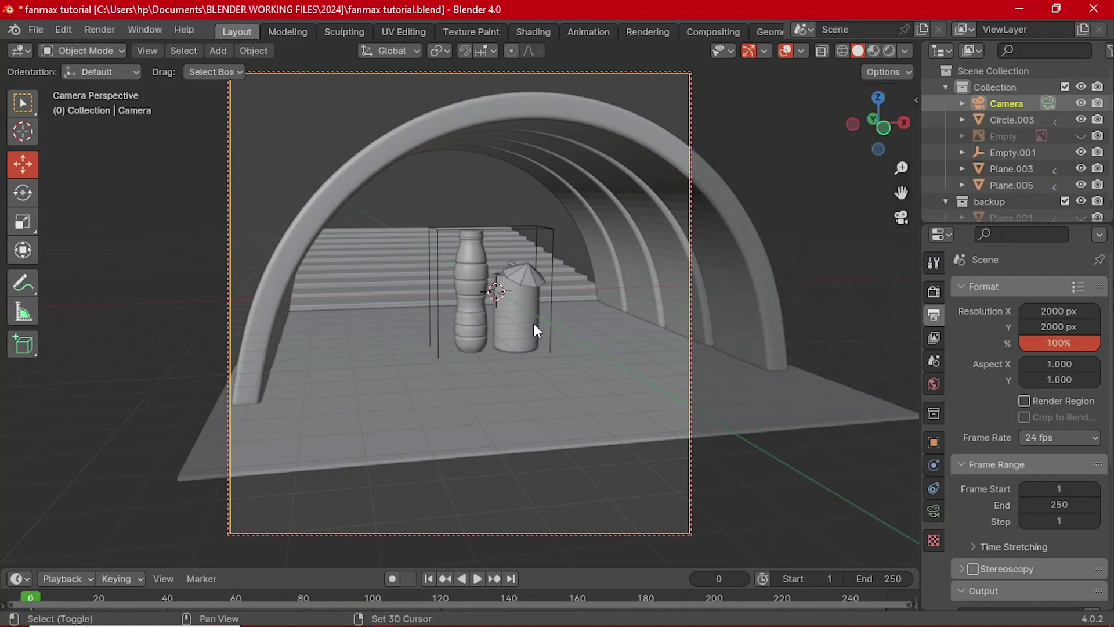
# - Reframe the camera around the arch, stairs, bottle and cup, then disable Lock Camera to View
pyautogui.keyDown('shift'); pyautogui.moveTo(534, 323); pyautogui.dragTo(555, 302, button='middle'); pyautogui.keyUp('shift')
pyautogui.scroll(3, 517, 323)
pyautogui.scroll(-2, 555, 302)
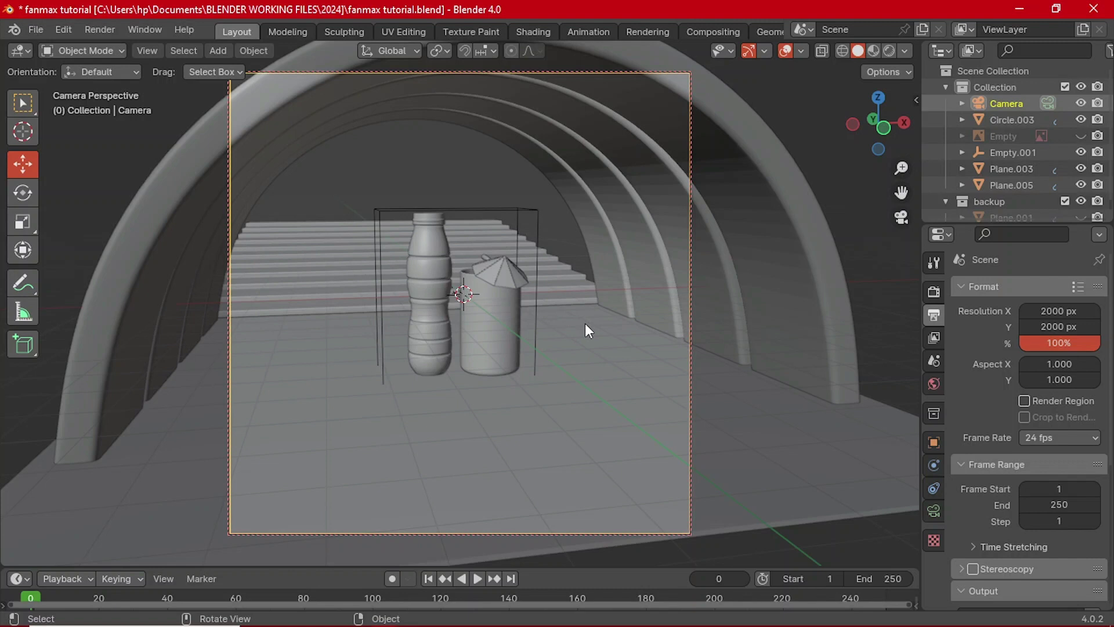
pyautogui.scroll(-2, 586, 325)
pyautogui.moveTo(586, 331); pyautogui.dragTo(583, 317, button='middle')
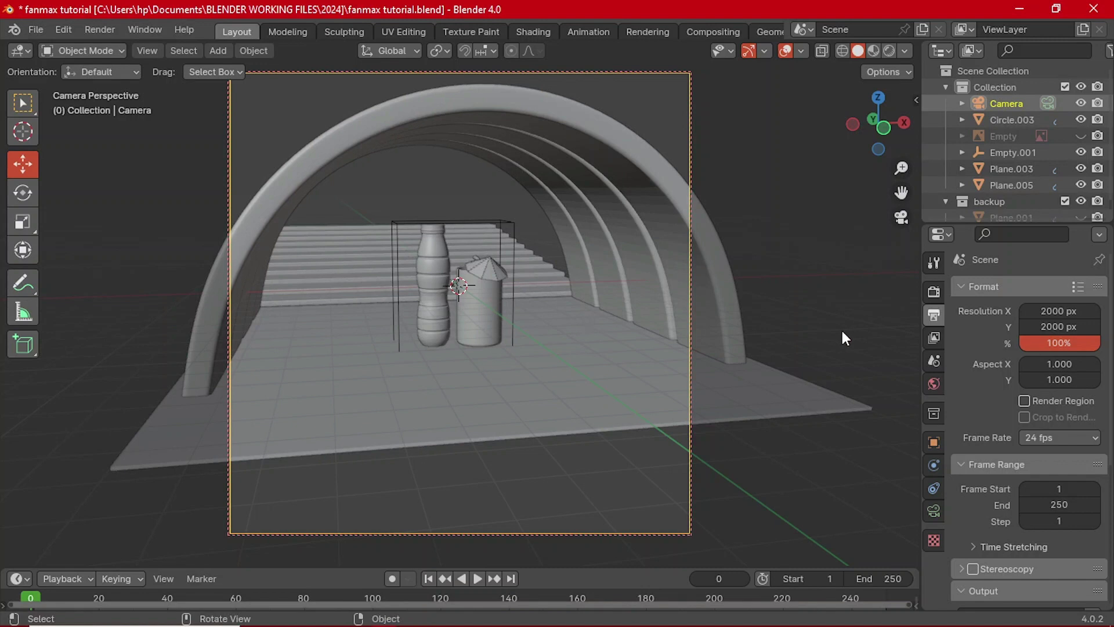
pyautogui.press('n')
pyautogui.click(818, 300)
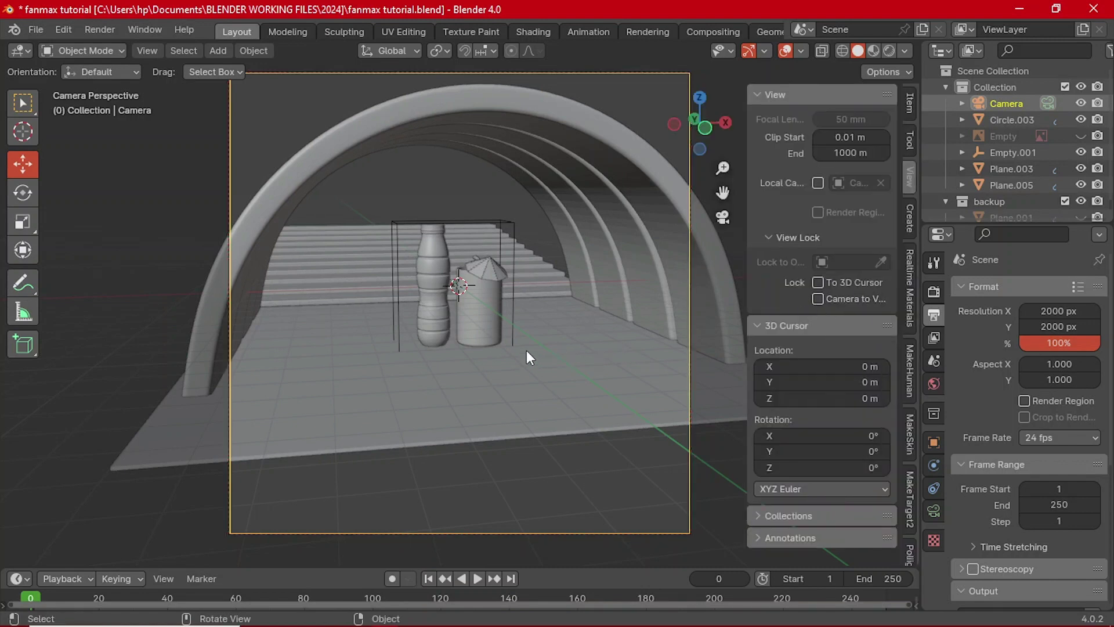
pyautogui.press('n')
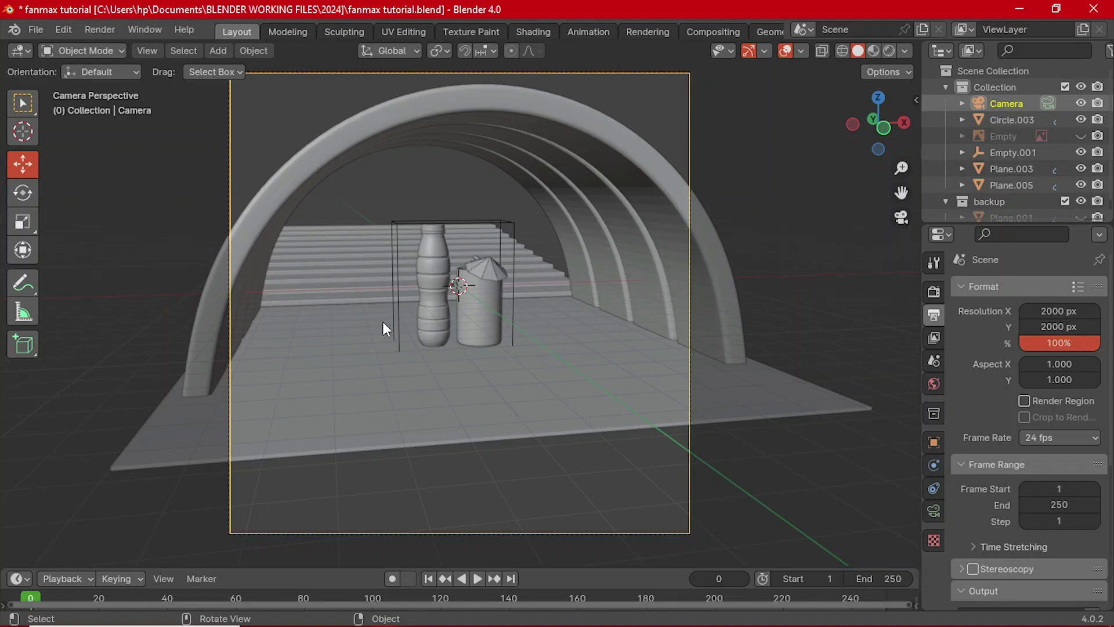
pyautogui.click(933, 511)
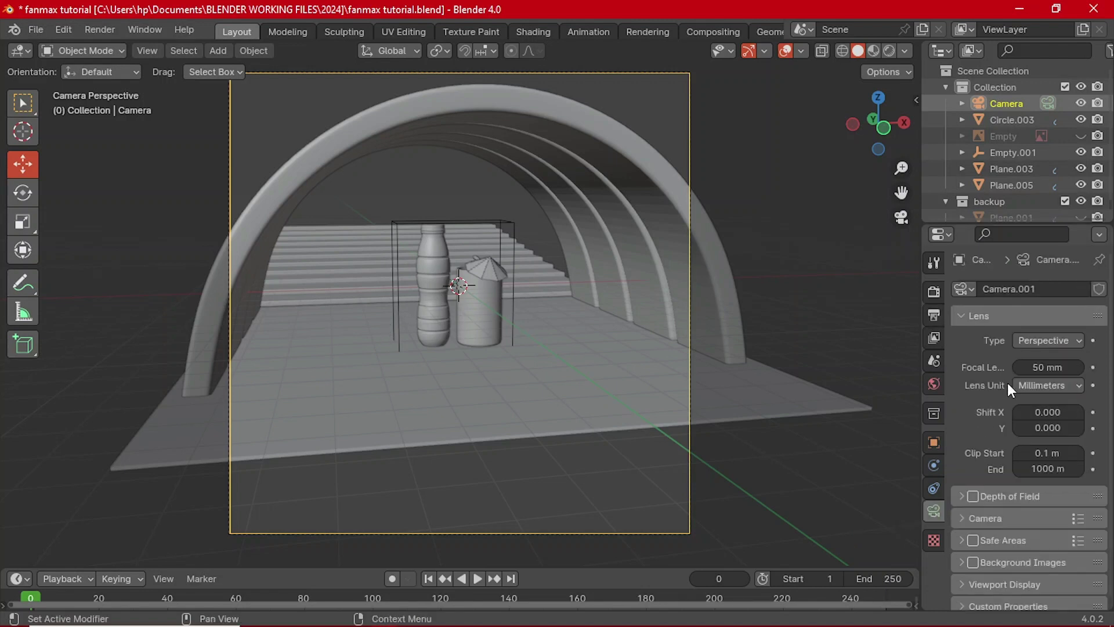
# - Set the camera focal length to 93 mm and raise the camera about 0.44 m along Z
pyautogui.moveTo(1042, 367); pyautogui.dragTo(1086, 366)
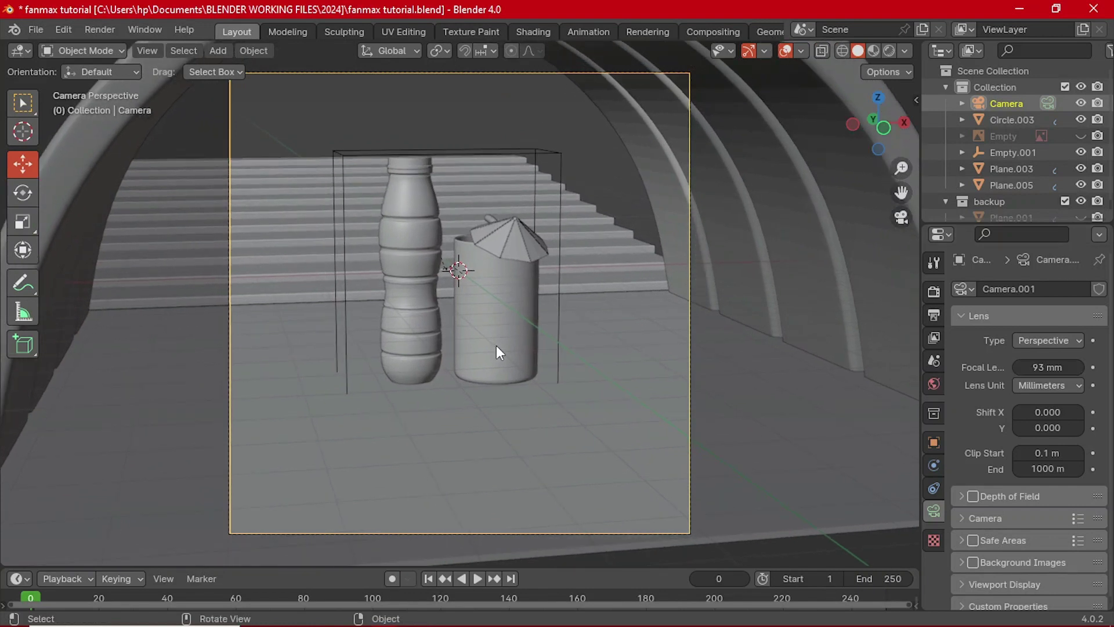
pyautogui.press('g')
pyautogui.press('z')
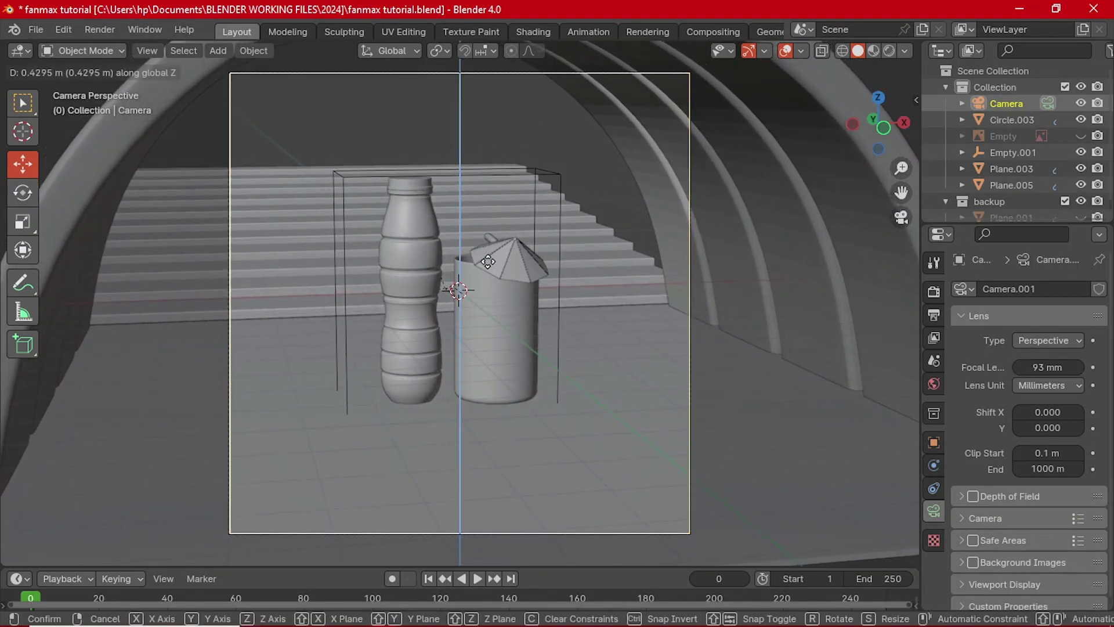
pyautogui.click(487, 261)
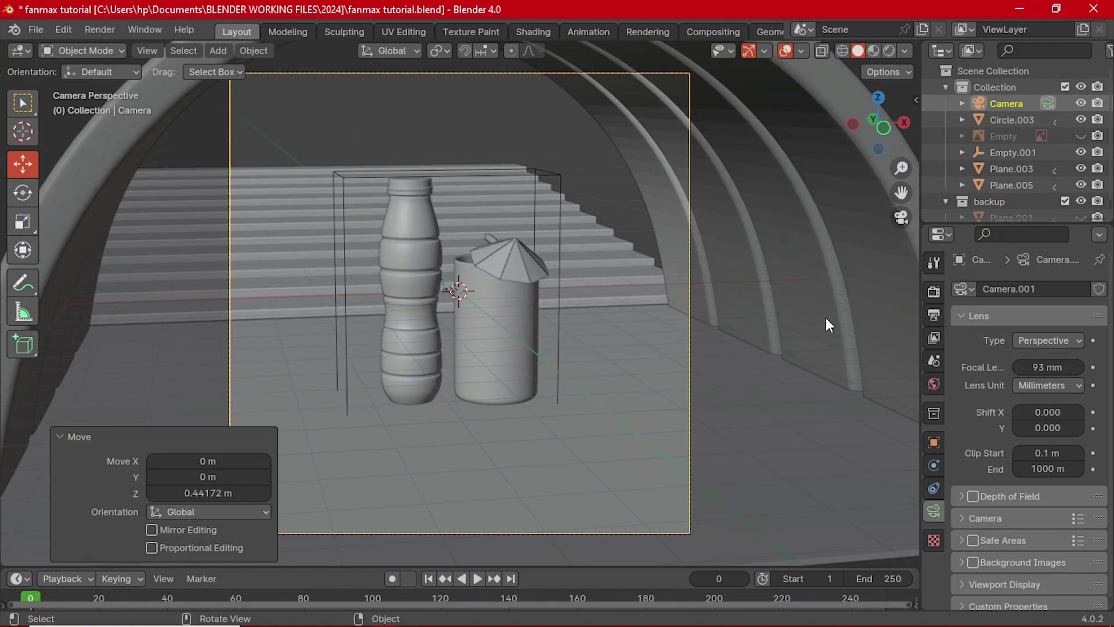
# - With Lock Camera to View on, orbit to frame the bottle and cup against the stairs, then unlock
pyautogui.press('n')
pyautogui.click(819, 299)
pyautogui.press('n')
pyautogui.moveTo(577, 302); pyautogui.dragTo(545, 237, button='middle')
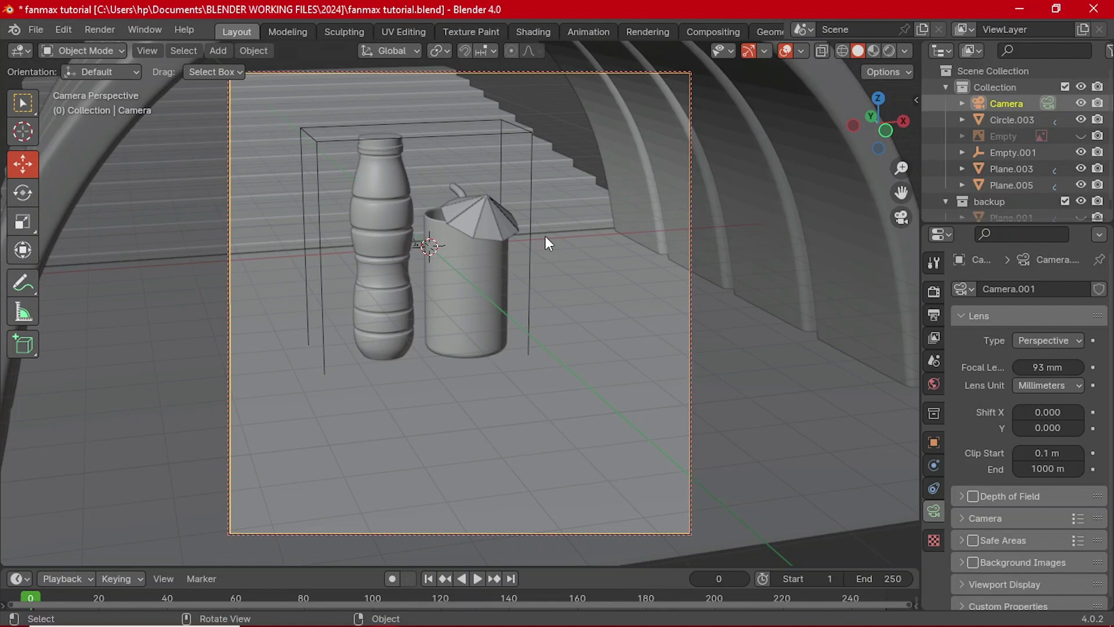
pyautogui.moveTo(545, 238); pyautogui.dragTo(586, 259, button='middle')
pyautogui.scroll(2, 579, 256)
pyautogui.scroll(-2, 595, 255)
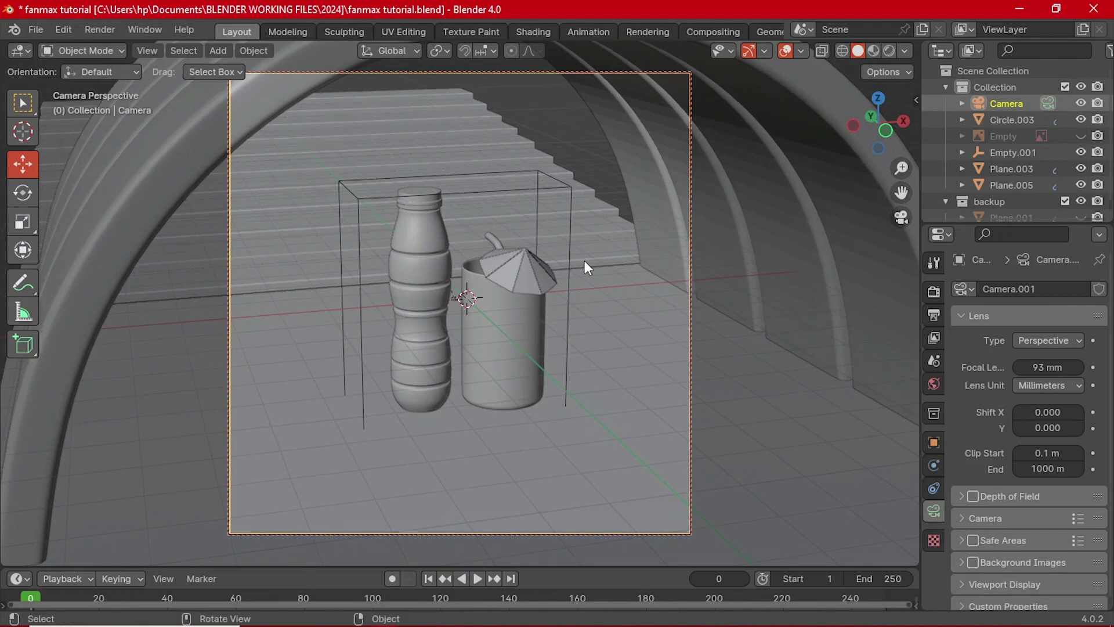
pyautogui.press('n')
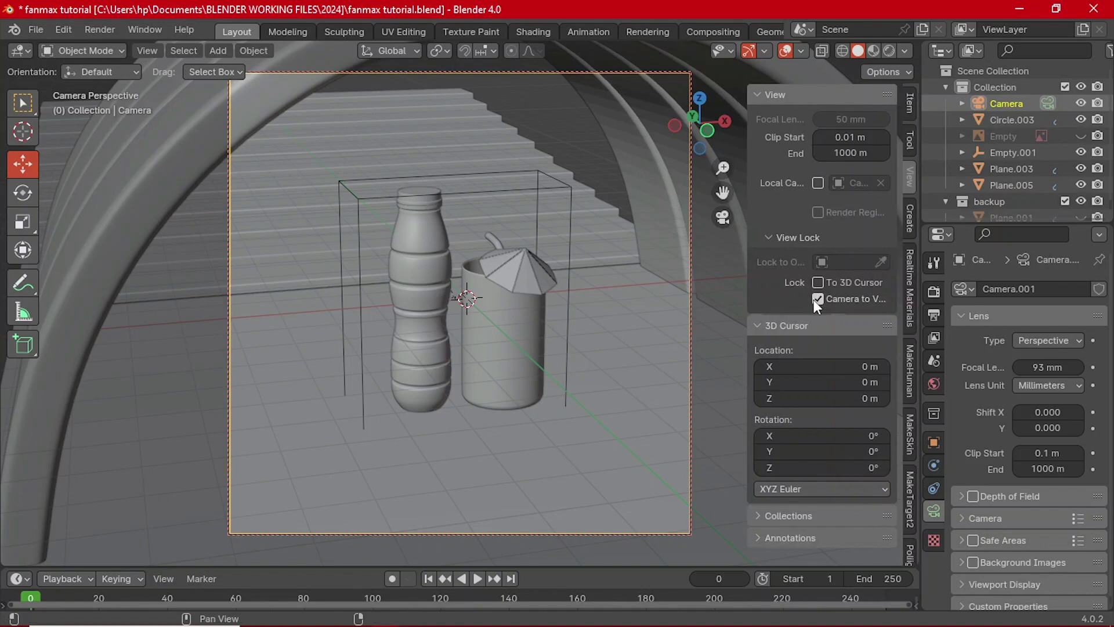
pyautogui.click(818, 298)
pyautogui.press('n')
pyautogui.scroll(-5, 601, 314)
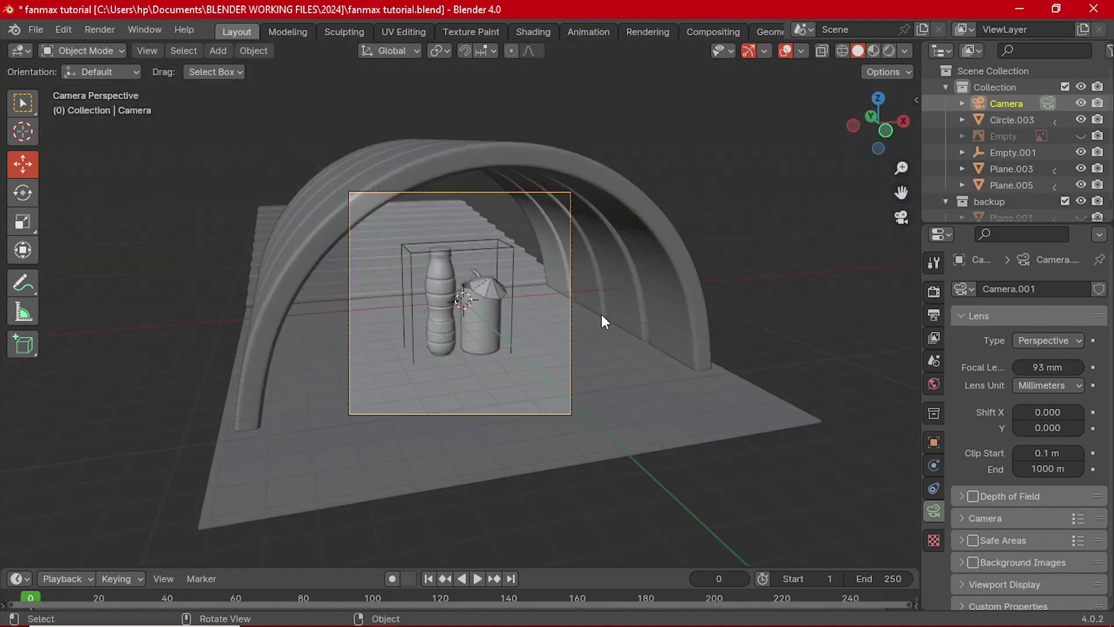
# - Increase the camera's focal length slightly to zoom closer on the arch
pyautogui.click(642, 288)
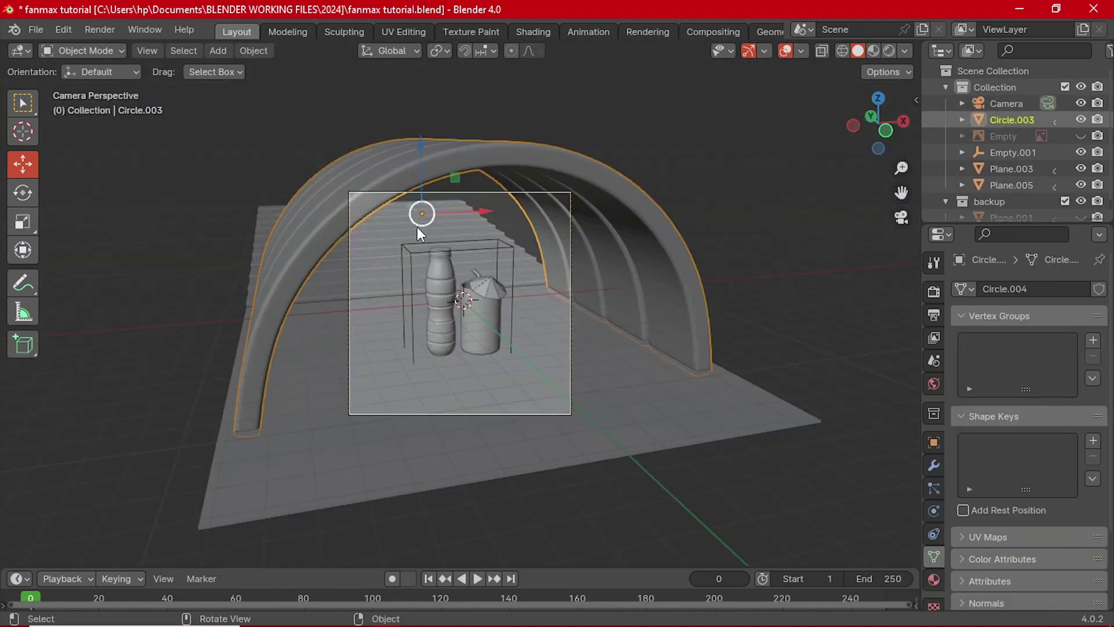
pyautogui.click(569, 268)
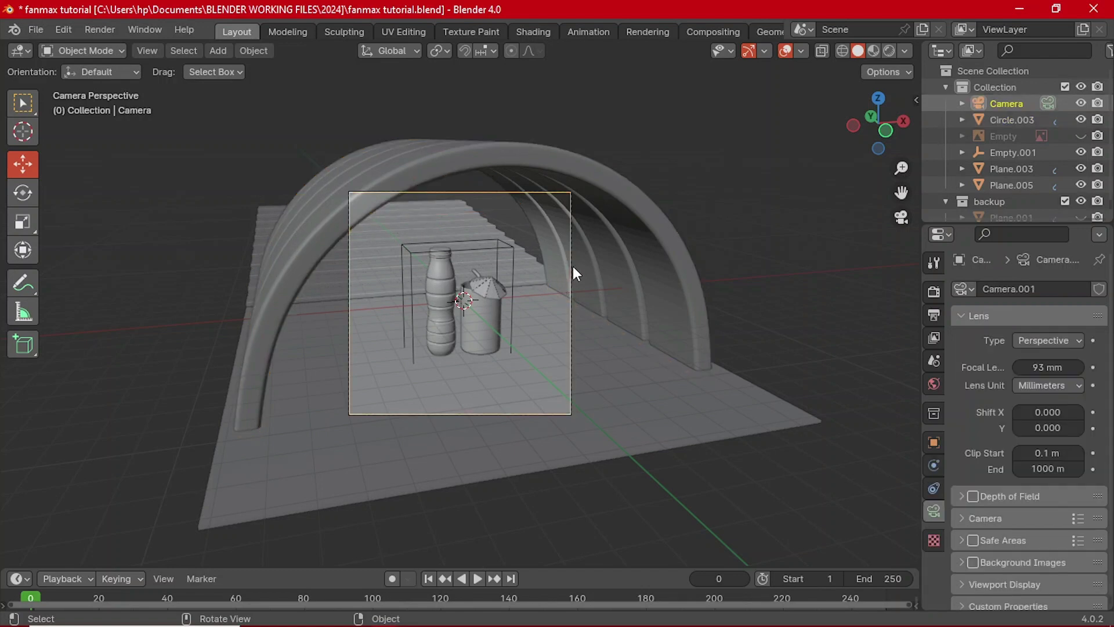
pyautogui.moveTo(1046, 367); pyautogui.dragTo(1073, 367)
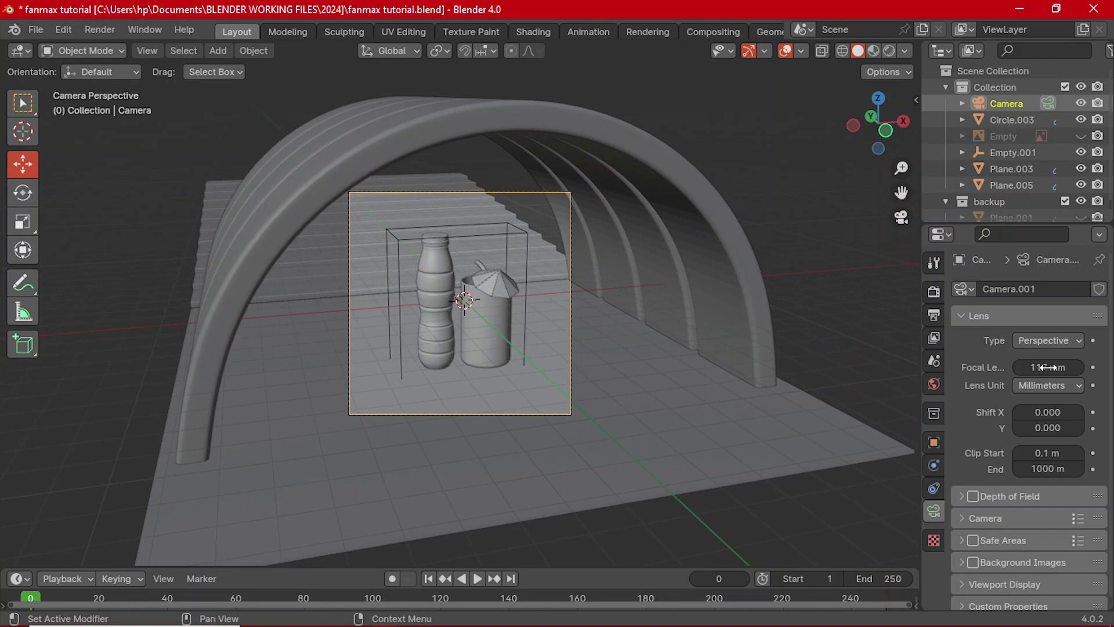
pyautogui.click(695, 307)
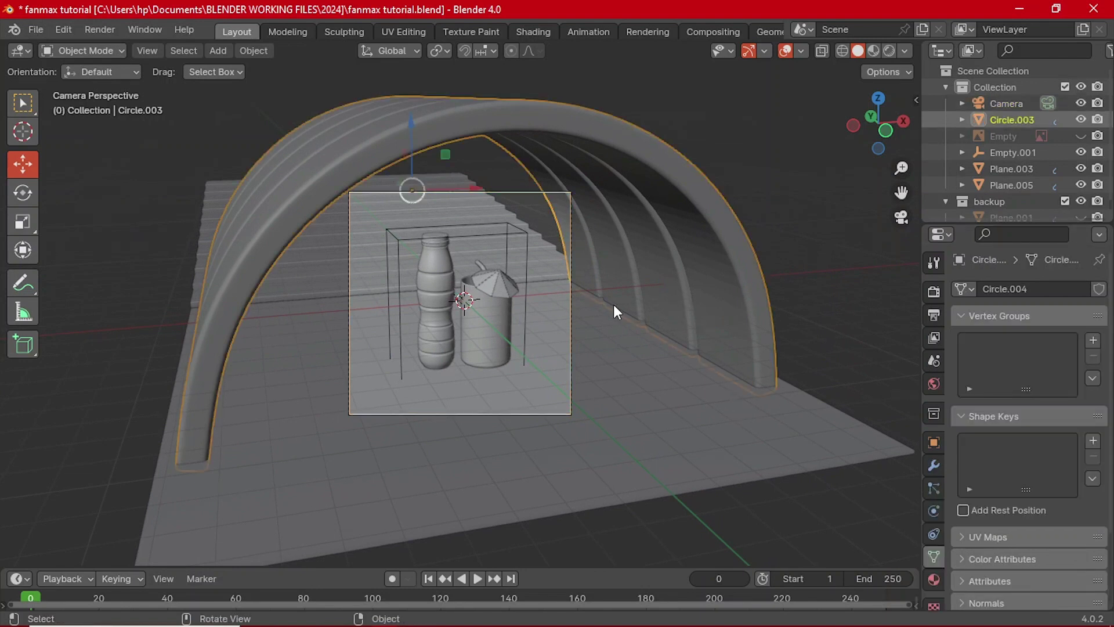
# - Select the stair planks Plane.005 and show its modifier stack with the existing Array collapsed
pyautogui.moveTo(495, 330); pyautogui.dragTo(442, 332, button='middle')
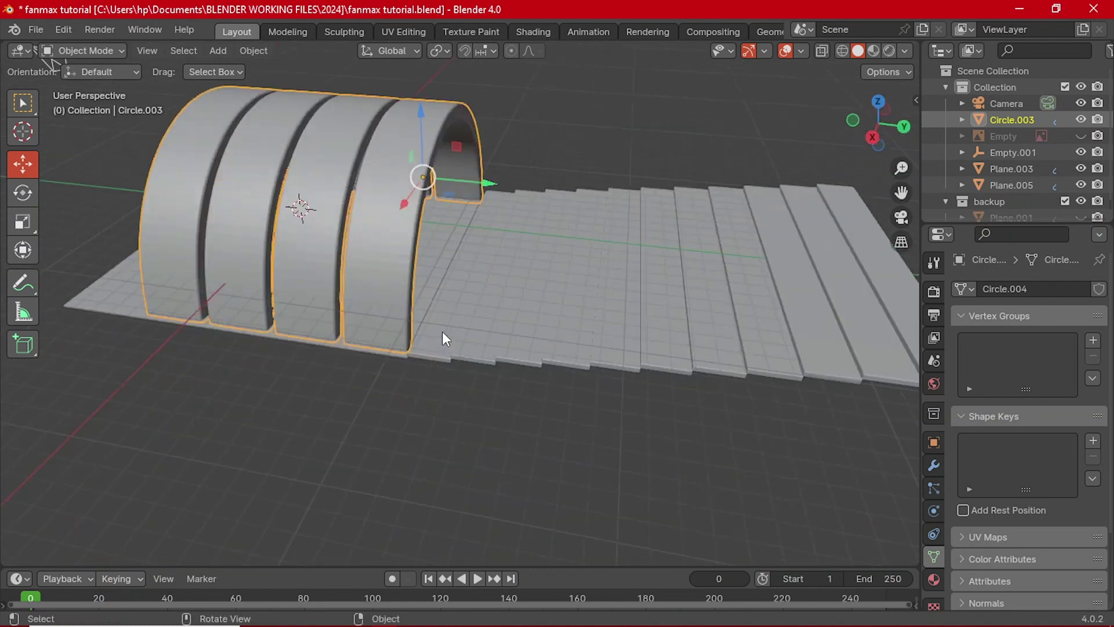
pyautogui.click(562, 335)
pyautogui.scroll(-3, 634, 333)
pyautogui.moveTo(634, 333); pyautogui.dragTo(1001, 472, button='middle')
pyautogui.click(933, 465)
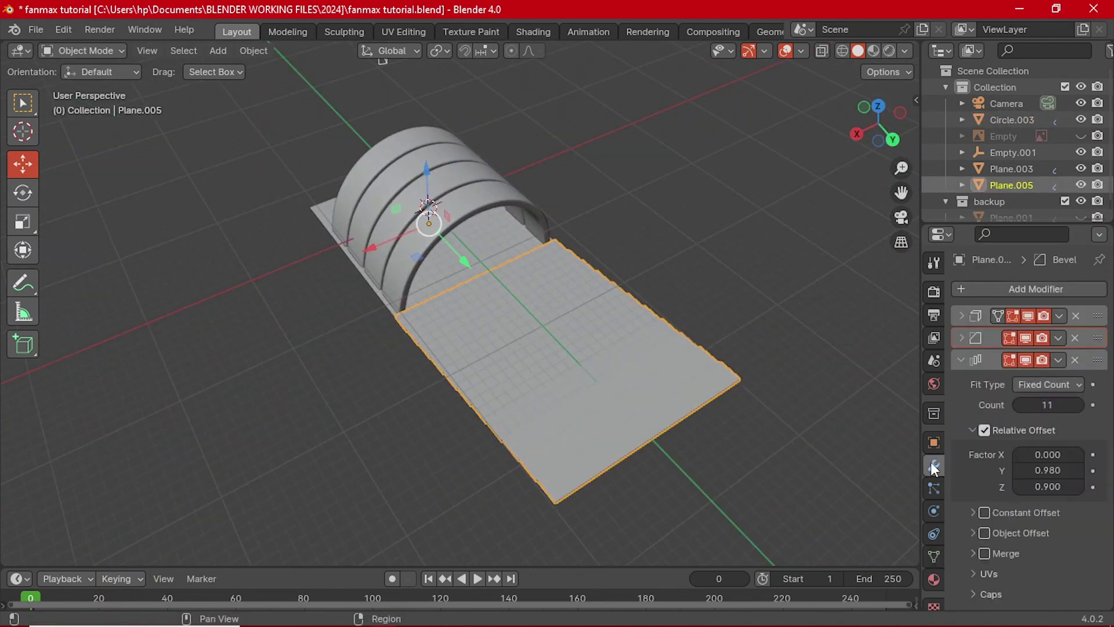
pyautogui.click(961, 361)
# - Add and remove a Bevel, then add a second Array modifier: count 2, relative X offset 1.000
pyautogui.click(1015, 288)
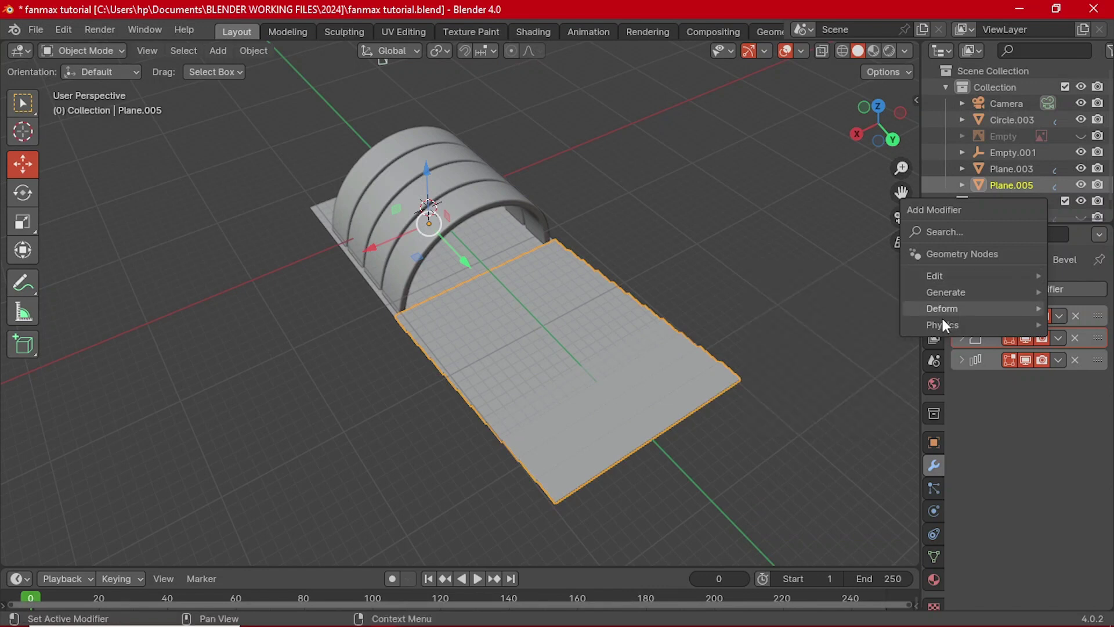
pyautogui.moveTo(942, 295)
pyautogui.click(851, 302)
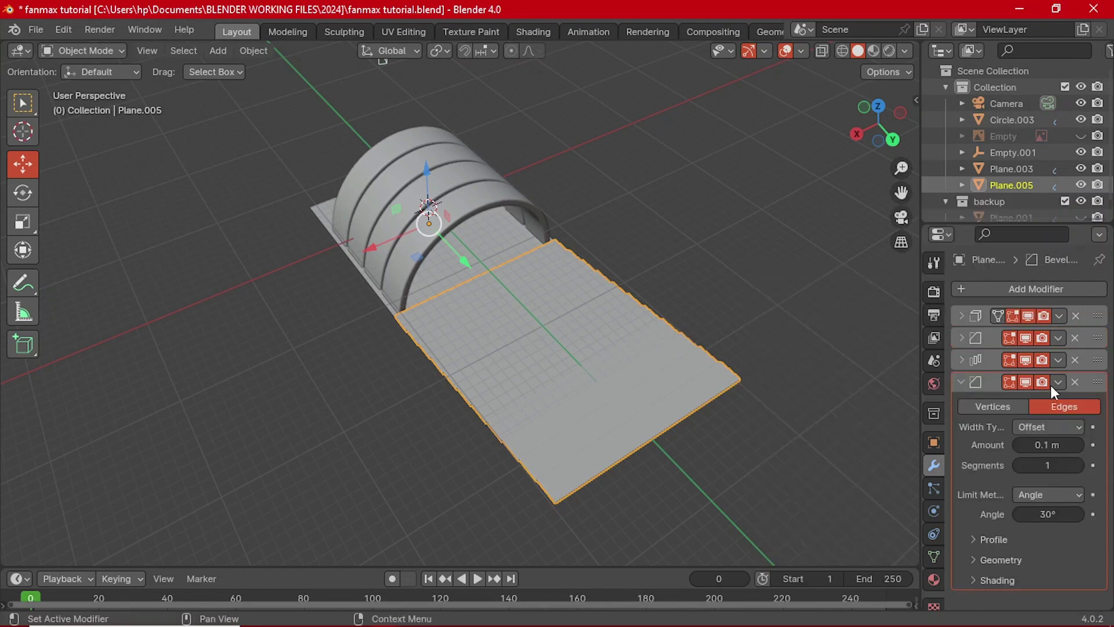
pyautogui.click(1078, 381)
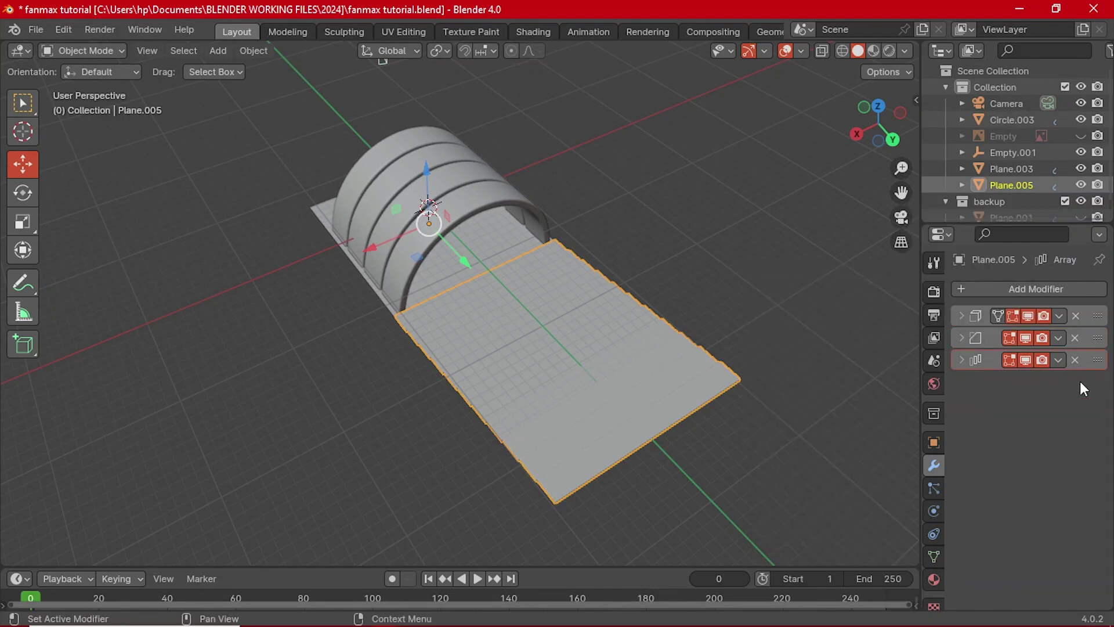
pyautogui.click(1059, 360)
pyautogui.click(1059, 289)
pyautogui.moveTo(1059, 289)
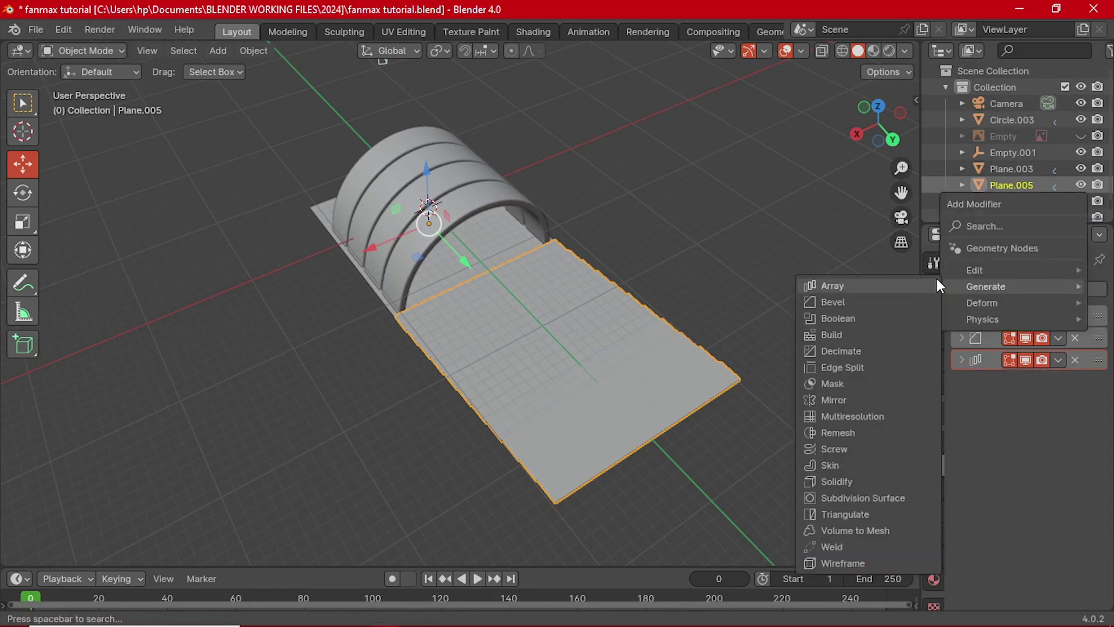
pyautogui.click(876, 284)
# - Switch to the camera view (Numpad 0) and select the arch array
pyautogui.moveTo(530, 373); pyautogui.dragTo(537, 336, button='middle')
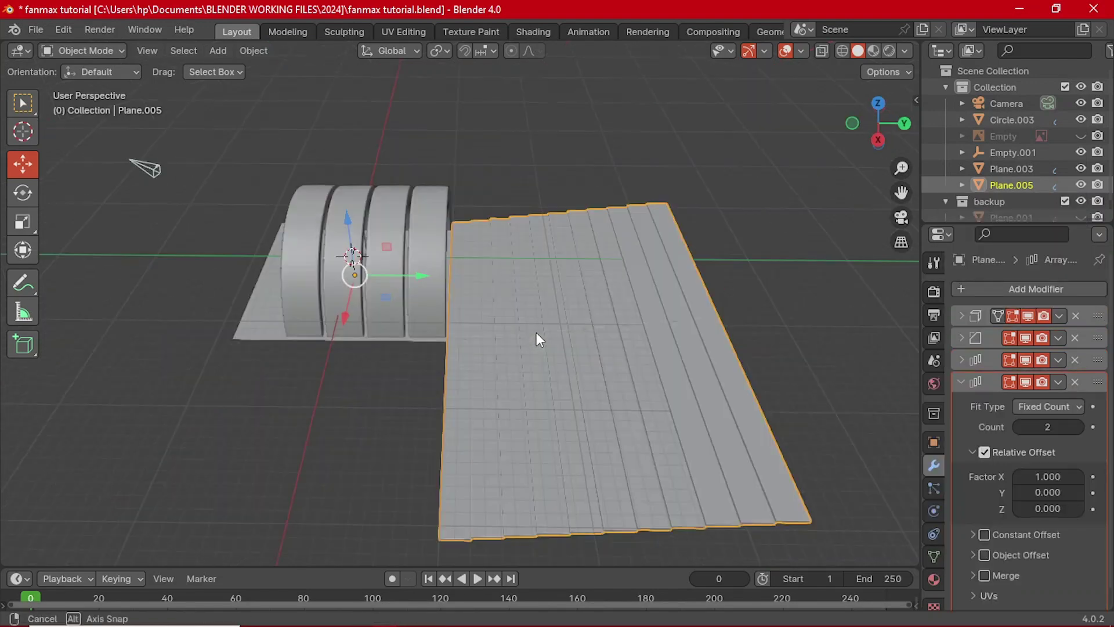
pyautogui.press('KP_0')
pyautogui.scroll(2, 527, 302)
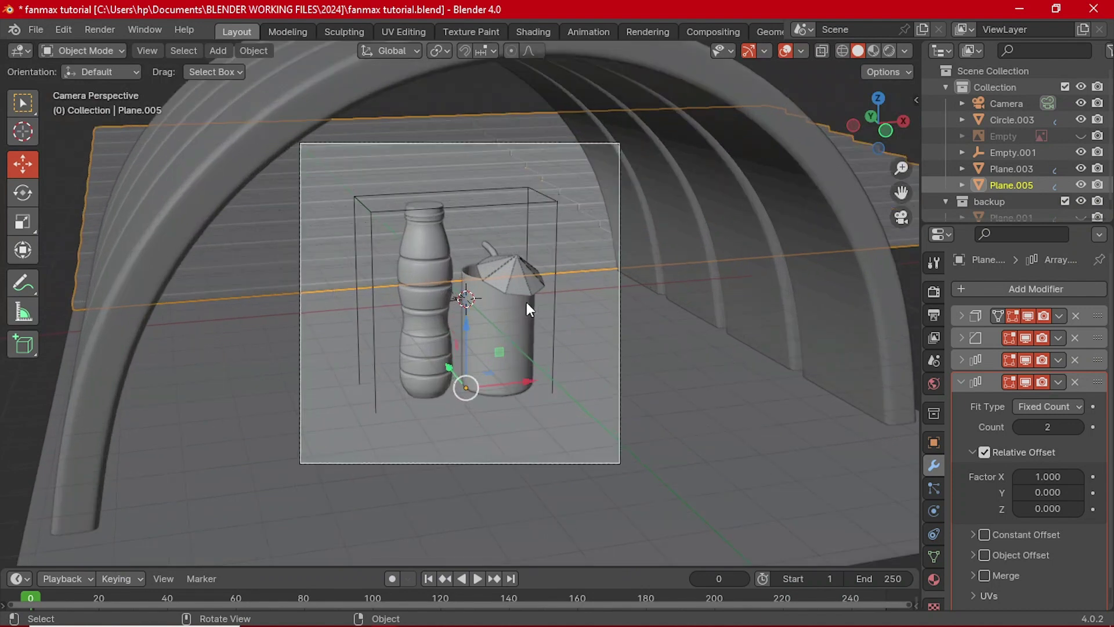
pyautogui.click(766, 295)
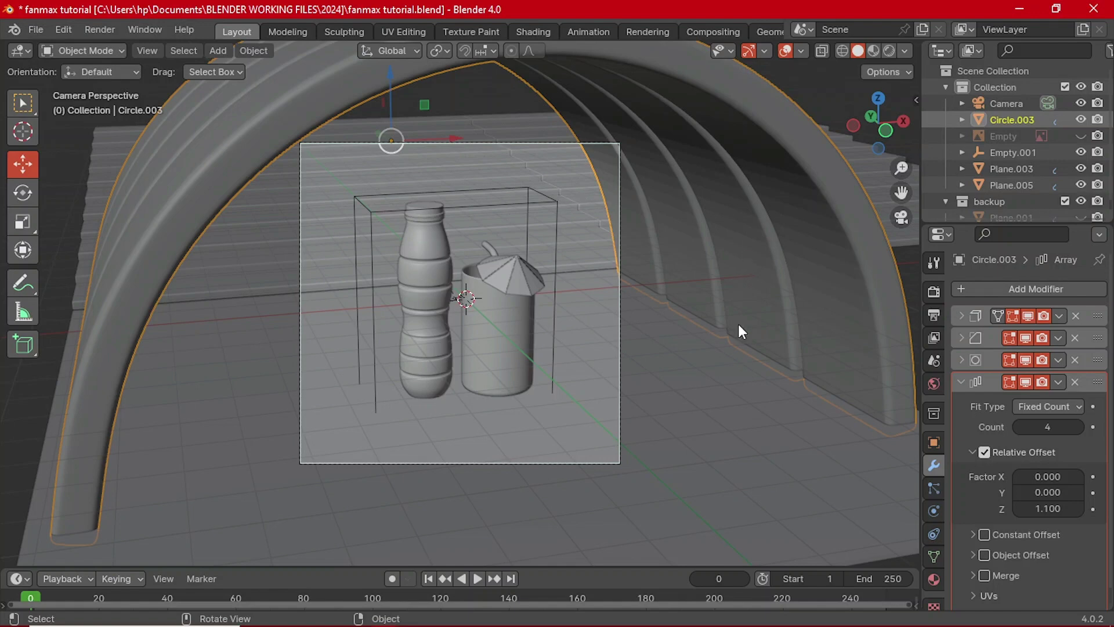
# - Slide the arch array Circle.003 about 0.258 m along Y
pyautogui.moveTo(434, 307); pyautogui.dragTo(489, 271, button='middle')
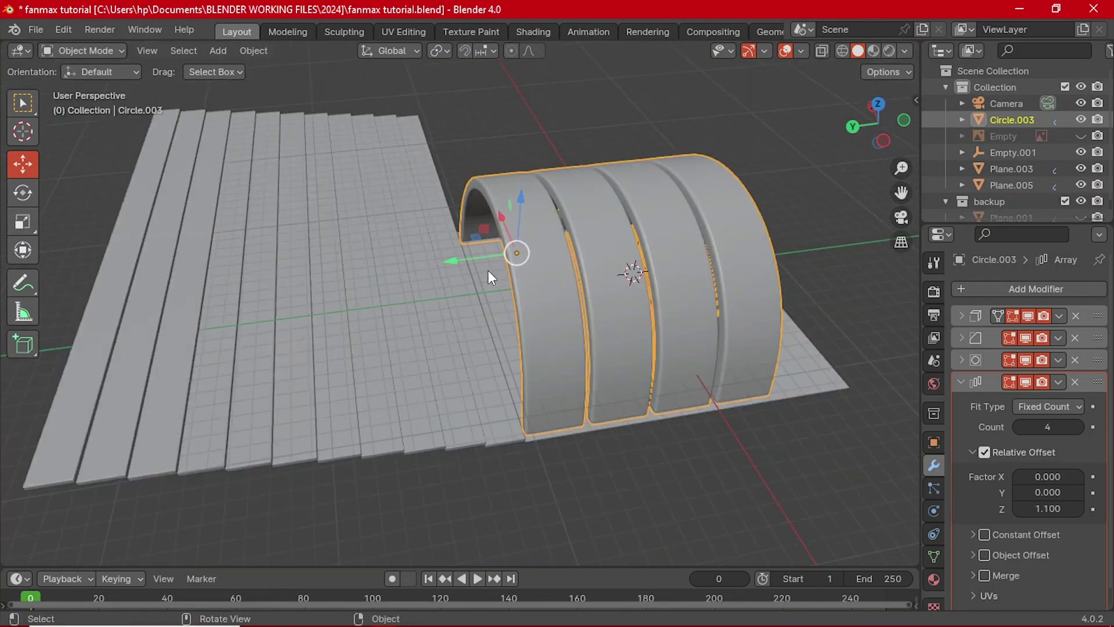
pyautogui.click(367, 293)
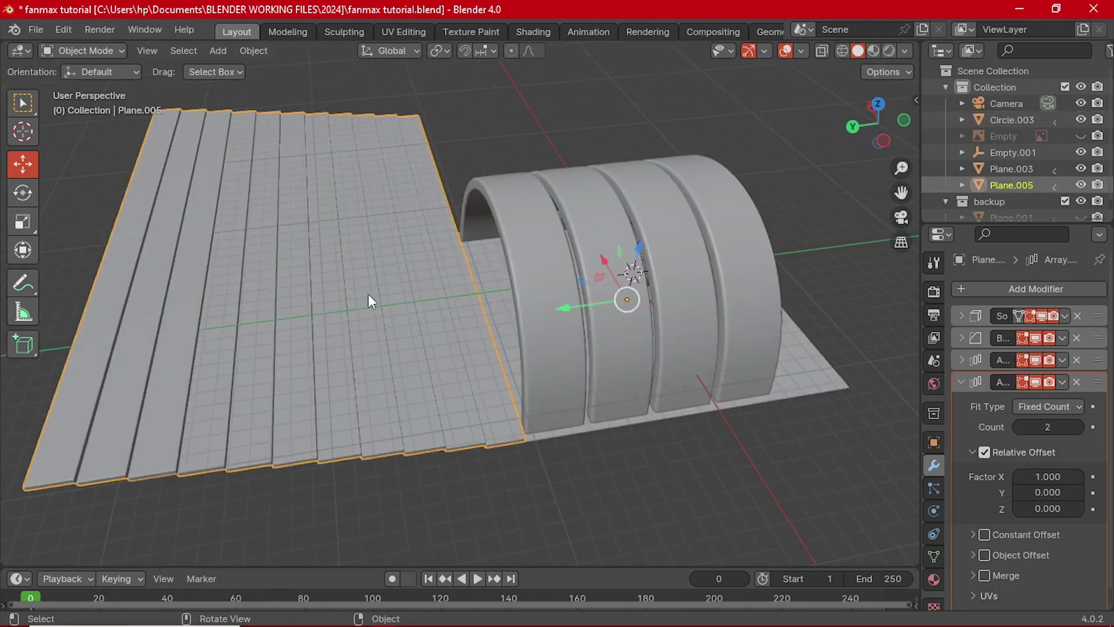
pyautogui.click(544, 268)
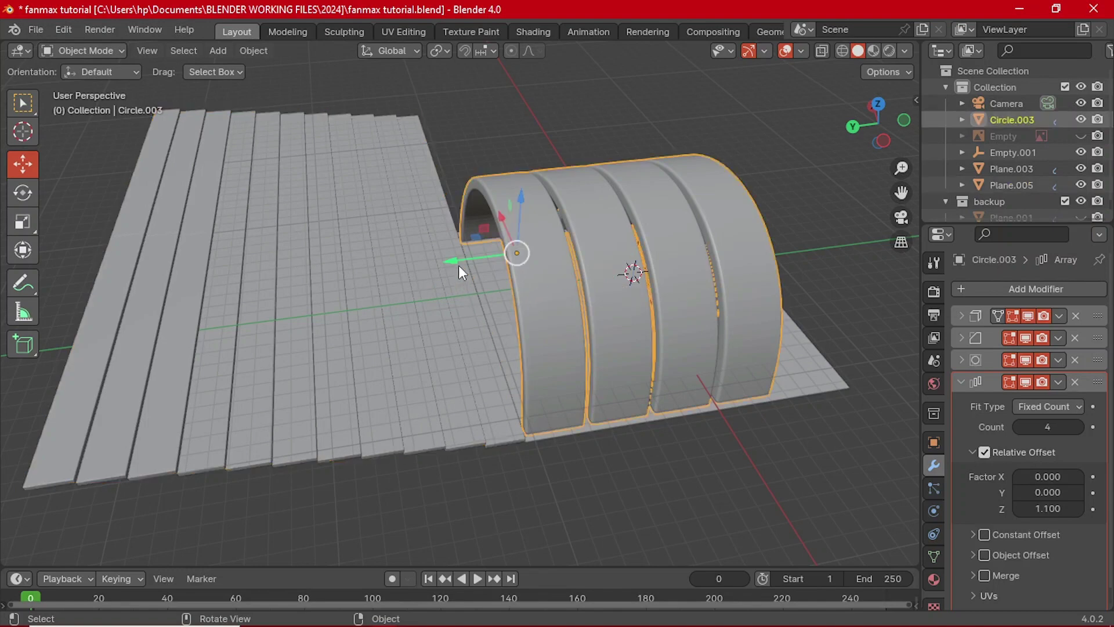
pyautogui.moveTo(453, 262); pyautogui.dragTo(450, 264)
pyautogui.press('KP_0')
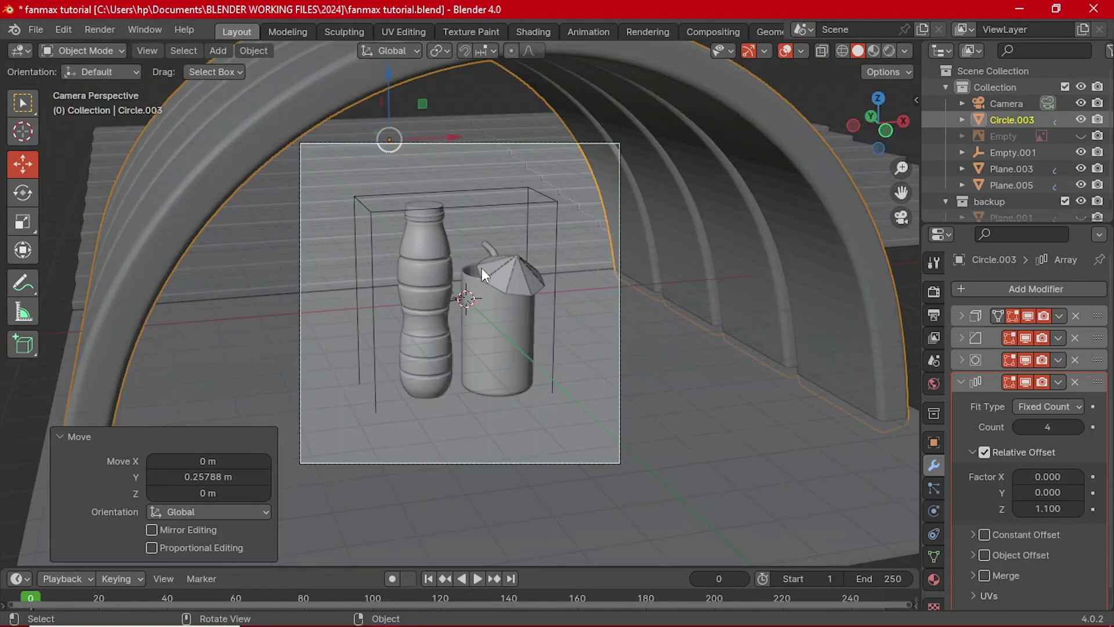
# - Reframe the camera to center the bottle and cup under the arch, then turn off Lock Camera to View
pyautogui.click(642, 347)
pyautogui.scroll(3, 604, 328)
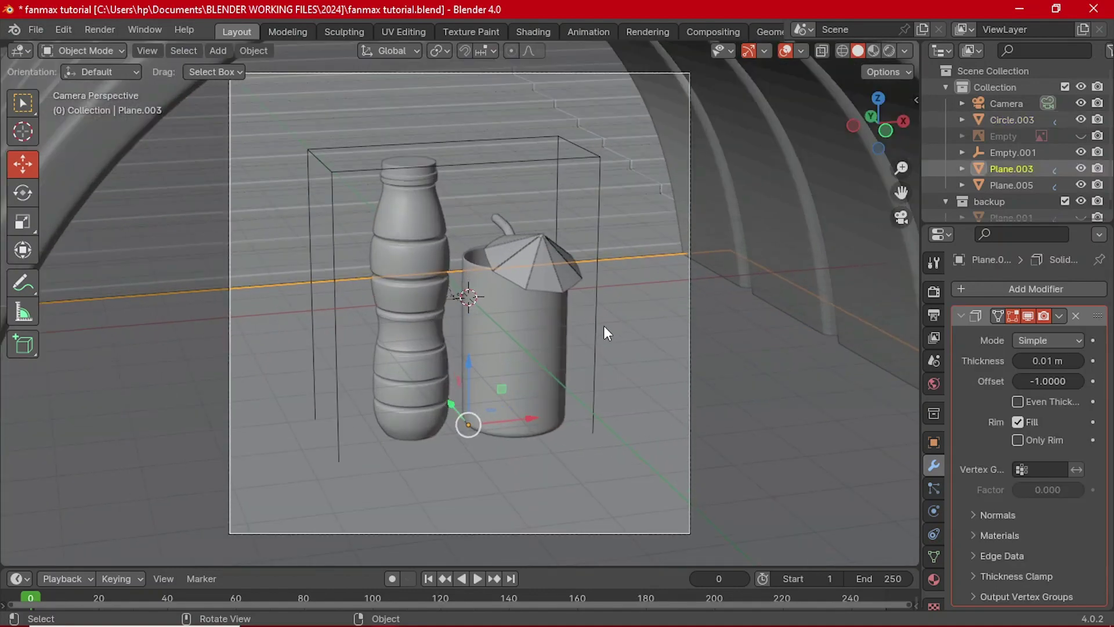
pyautogui.scroll(-3, 603, 334)
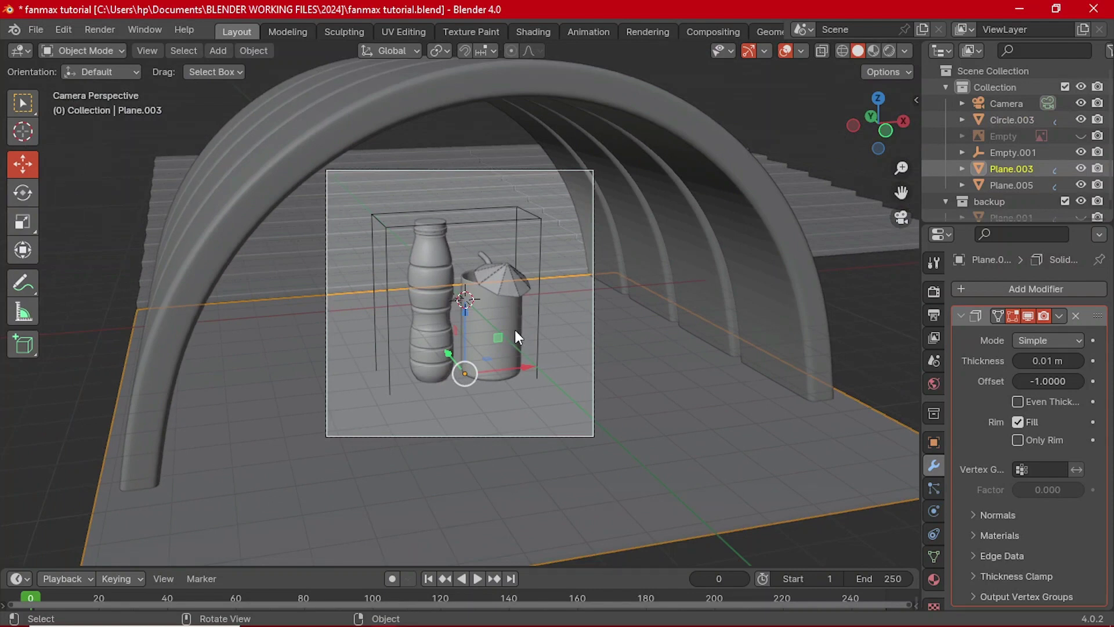
pyautogui.scroll(2, 581, 311)
pyautogui.scroll(-1, 582, 311)
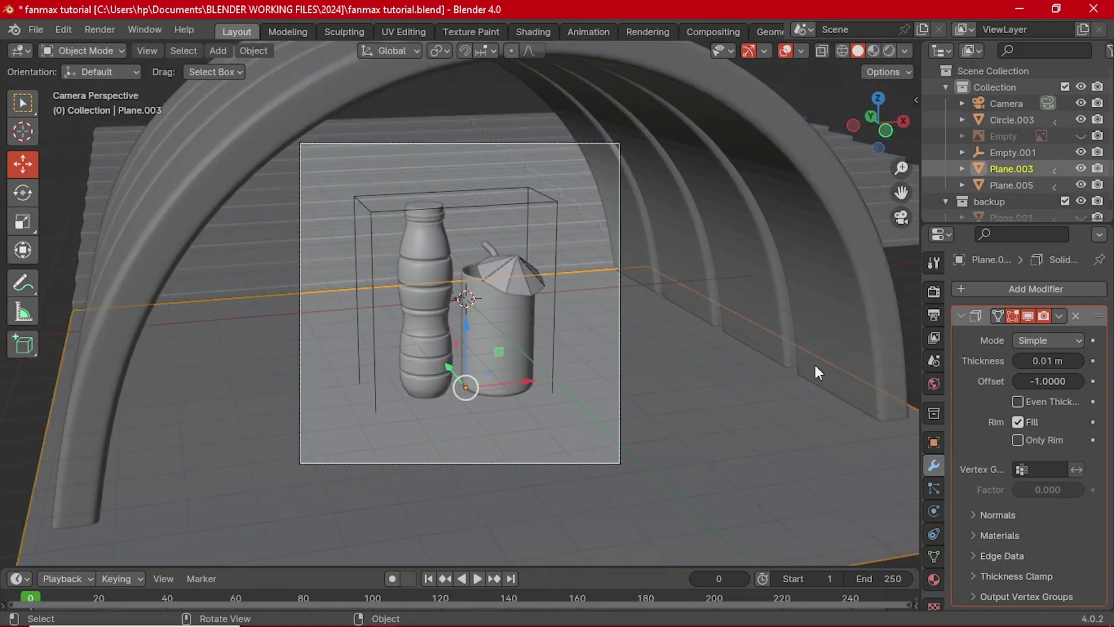
pyautogui.press('n')
pyautogui.press('n')
pyautogui.moveTo(490, 319); pyautogui.dragTo(522, 317, button='middle')
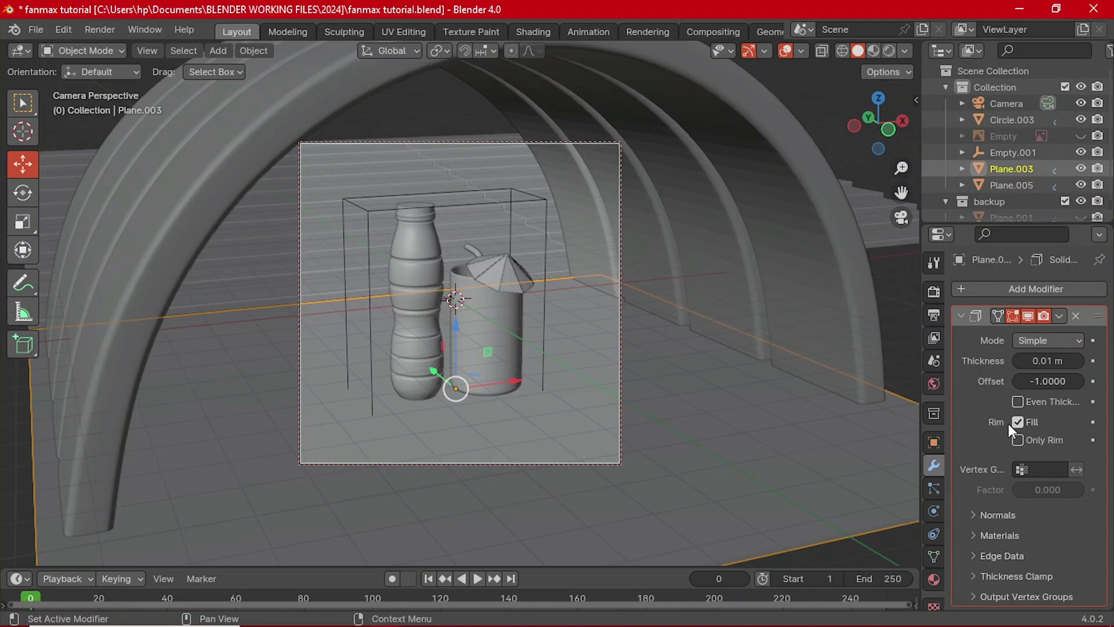
pyautogui.click(960, 314)
pyautogui.press('n')
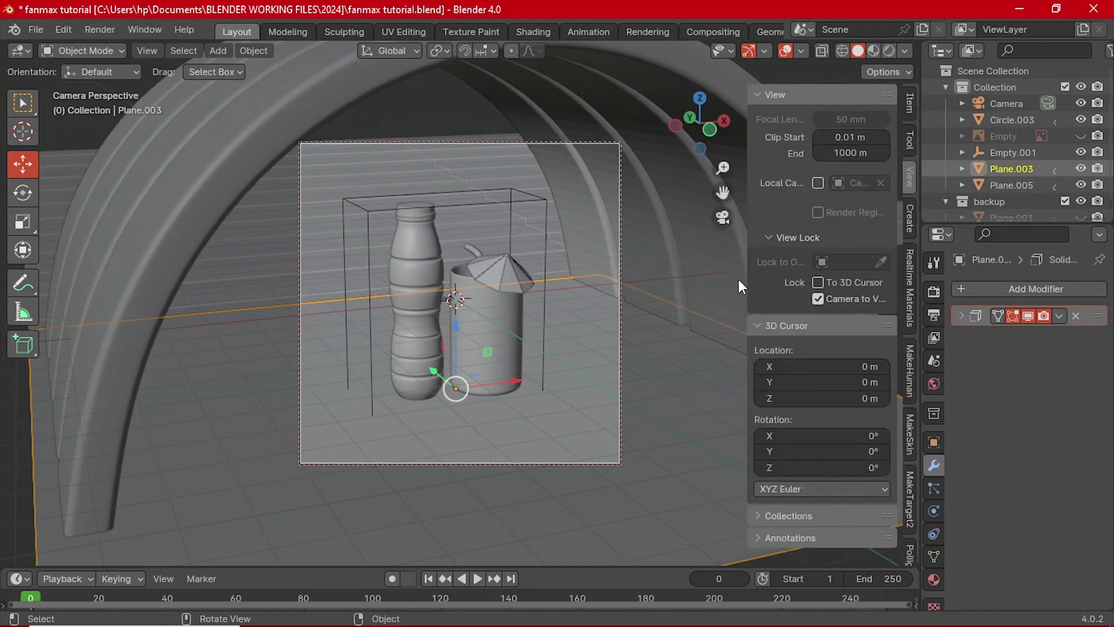
pyautogui.click(818, 298)
pyautogui.press('n')
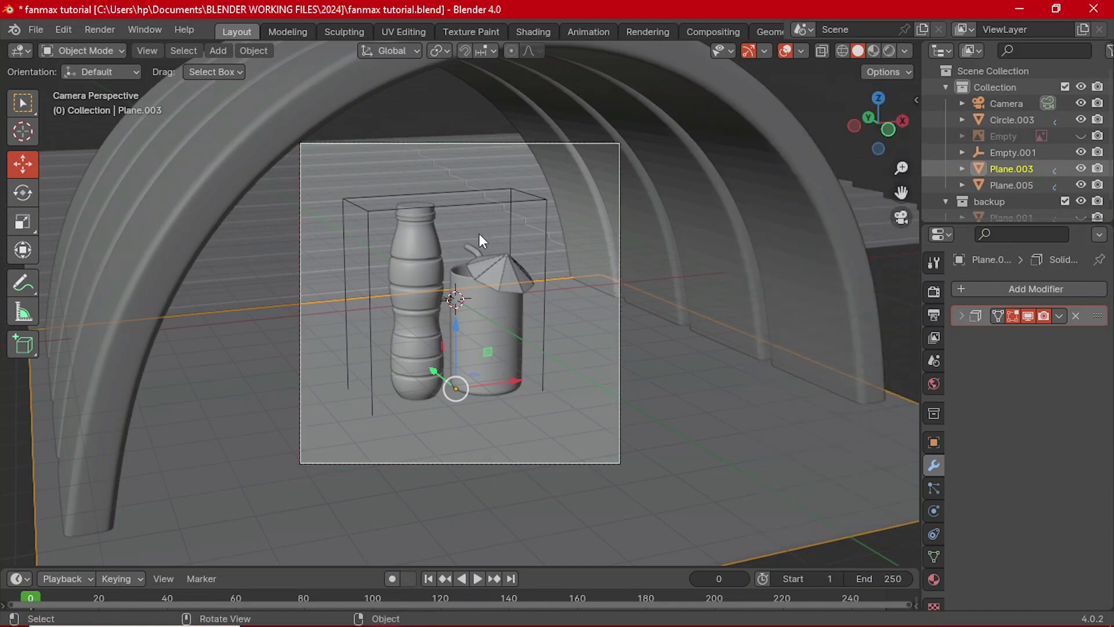
pyautogui.click(465, 140)
pyautogui.click(964, 380)
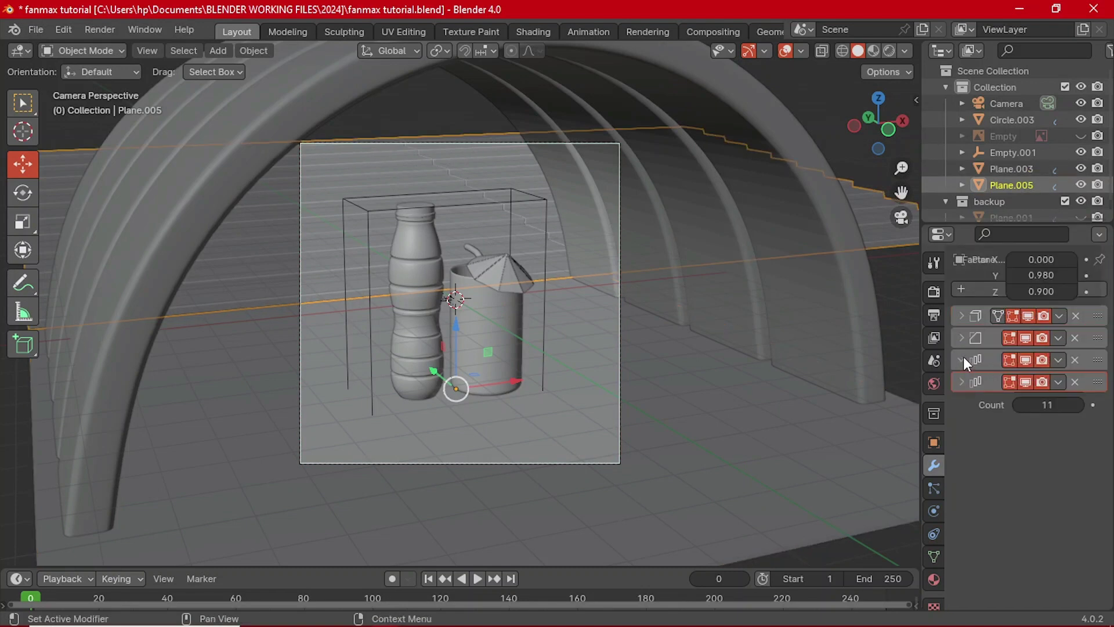
pyautogui.click(962, 360)
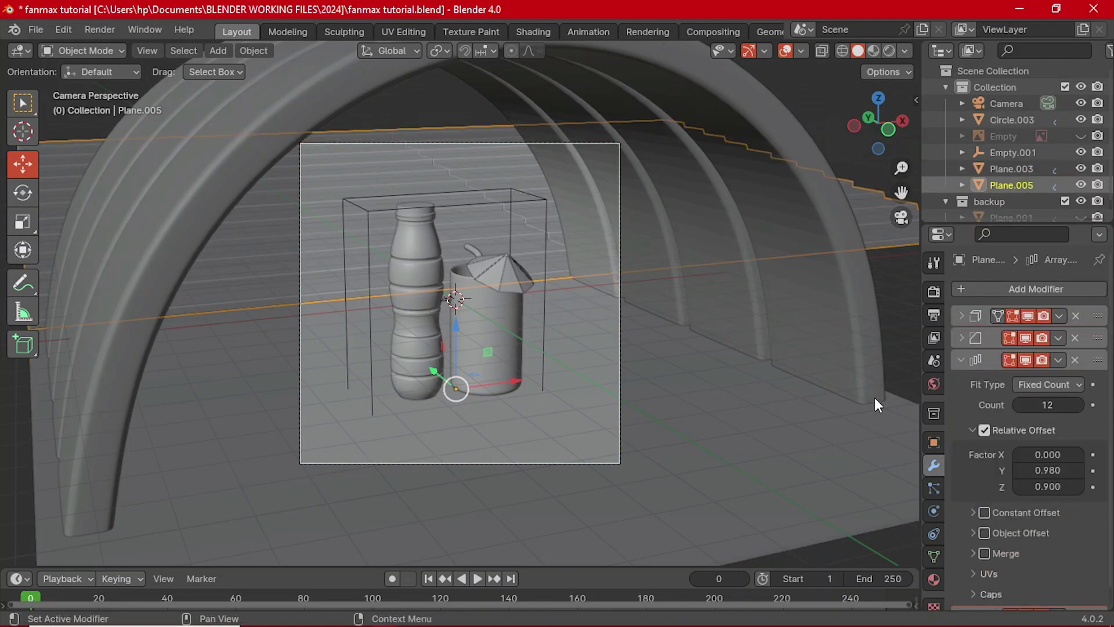
pyautogui.scroll(3, 509, 371)
pyautogui.scroll(-3, 541, 339)
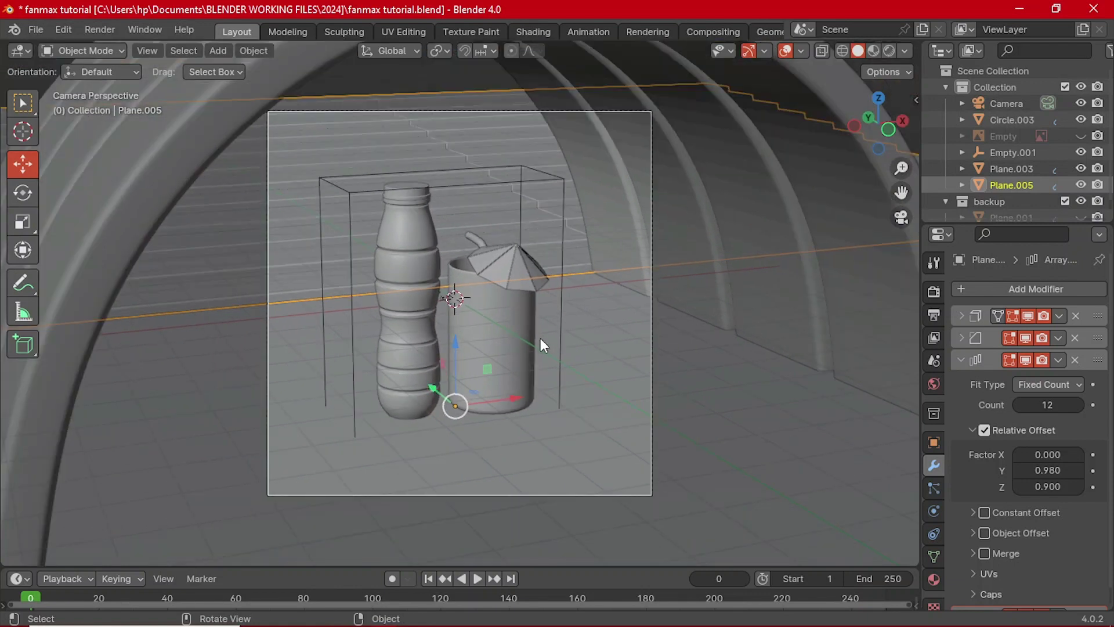
pyautogui.click(785, 57)
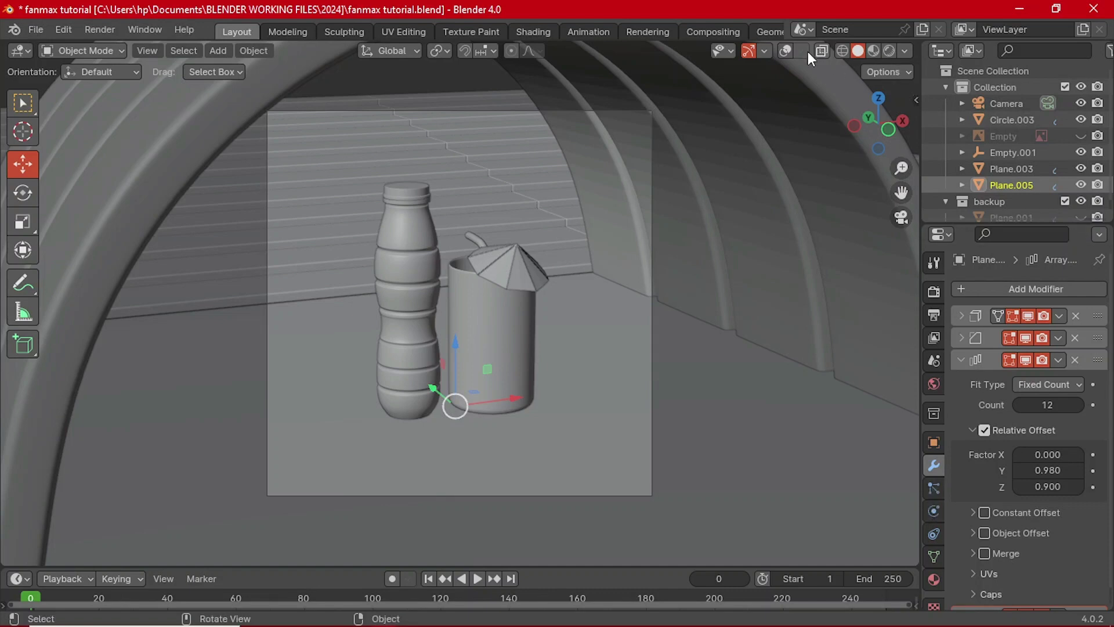
pyautogui.scroll(-1, 993, 156)
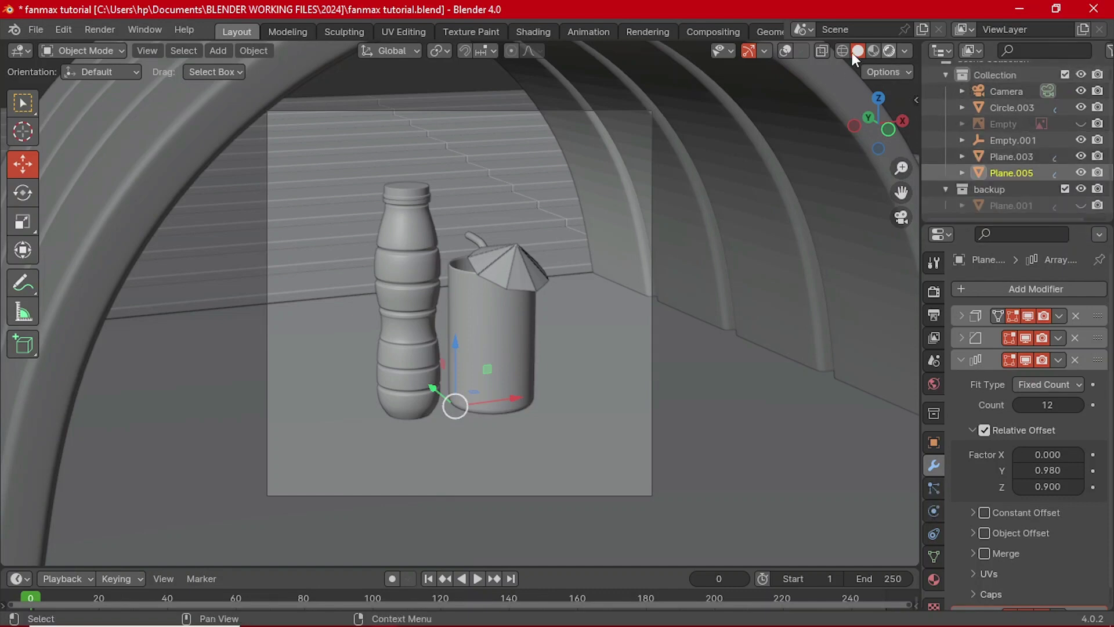
pyautogui.click(785, 53)
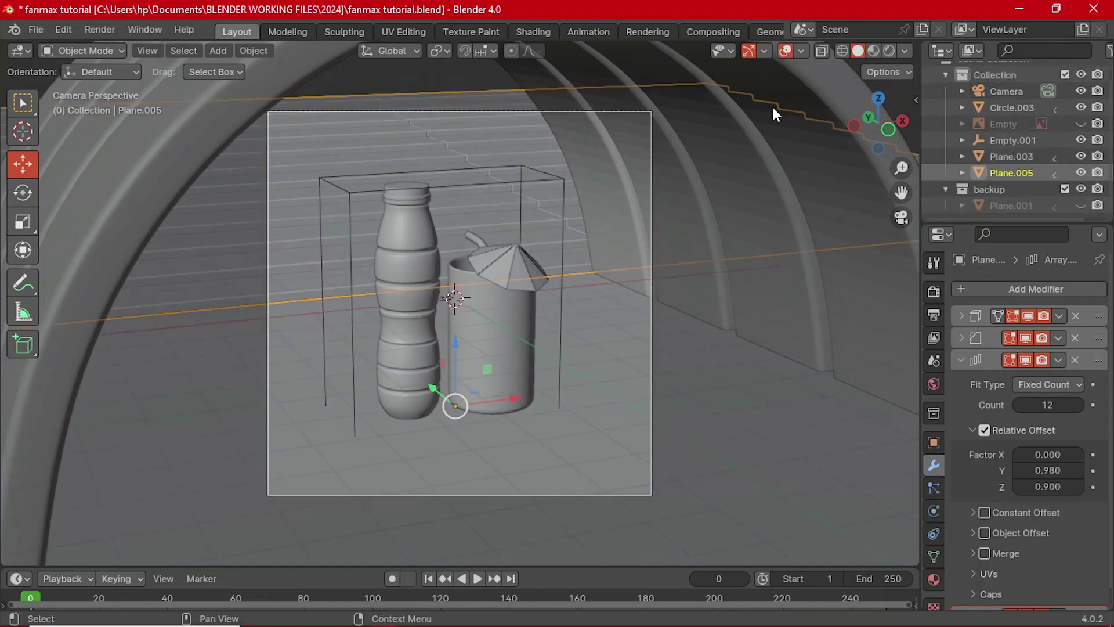
pyautogui.click(651, 187)
pyautogui.click(653, 316)
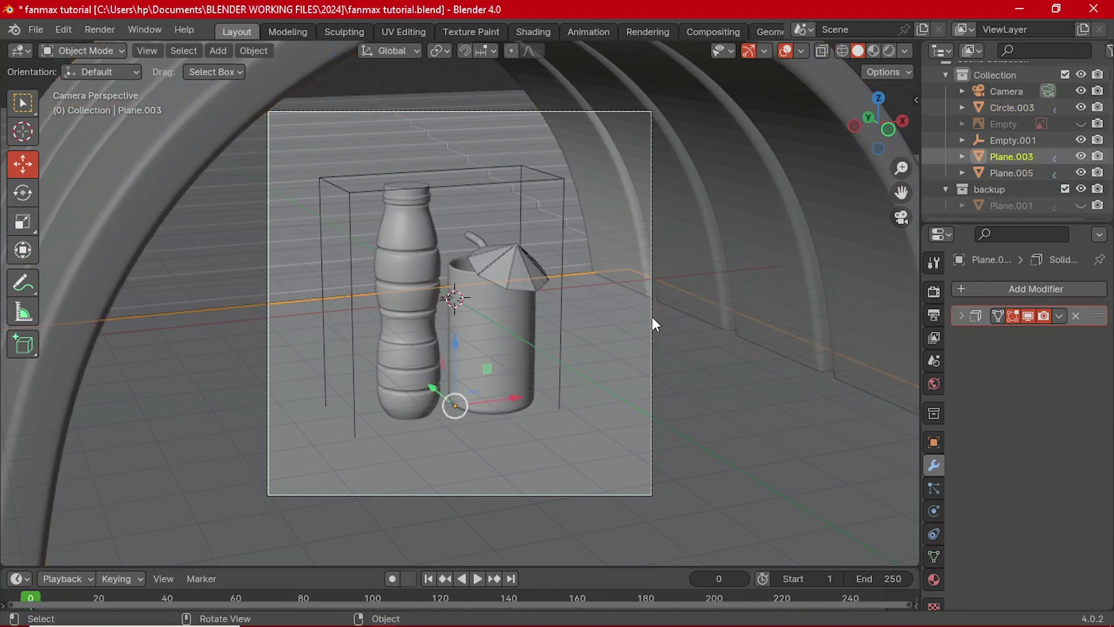
pyautogui.click(650, 327)
pyautogui.click(652, 330)
# - Give the camera a 124 mm lens with Shift X −0.010, hide overlays, and save the file
pyautogui.click(651, 332)
pyautogui.click(933, 511)
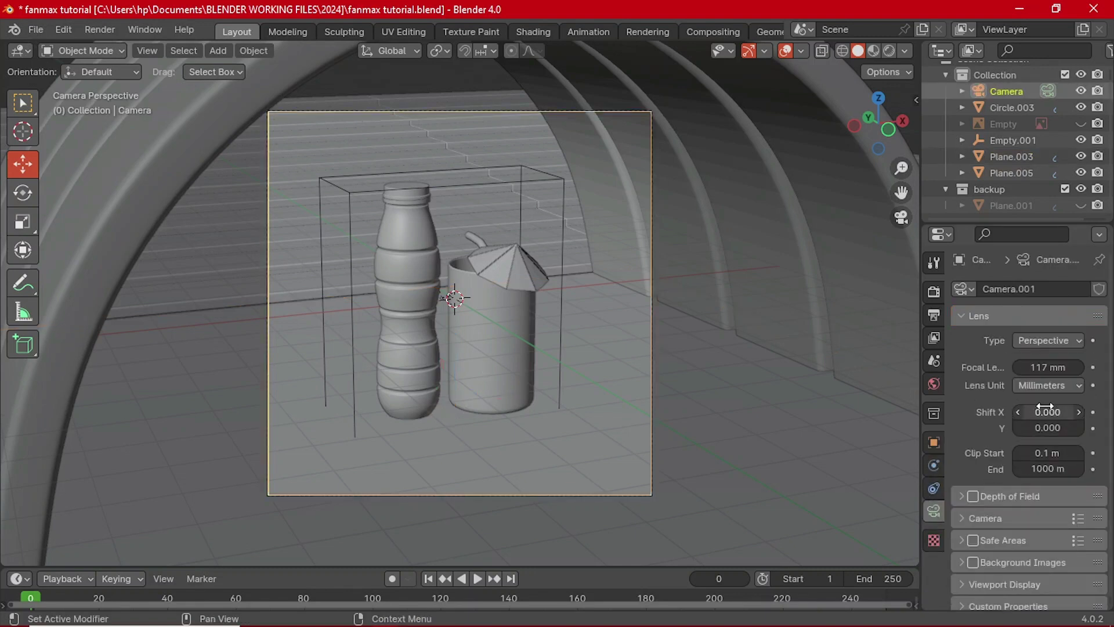
pyautogui.keyDown('ctrl'); pyautogui.scroll(4, 1047, 367); pyautogui.keyUp('ctrl')
pyautogui.keyDown('ctrl'); pyautogui.scroll(3, 1047, 367); pyautogui.keyUp('ctrl')
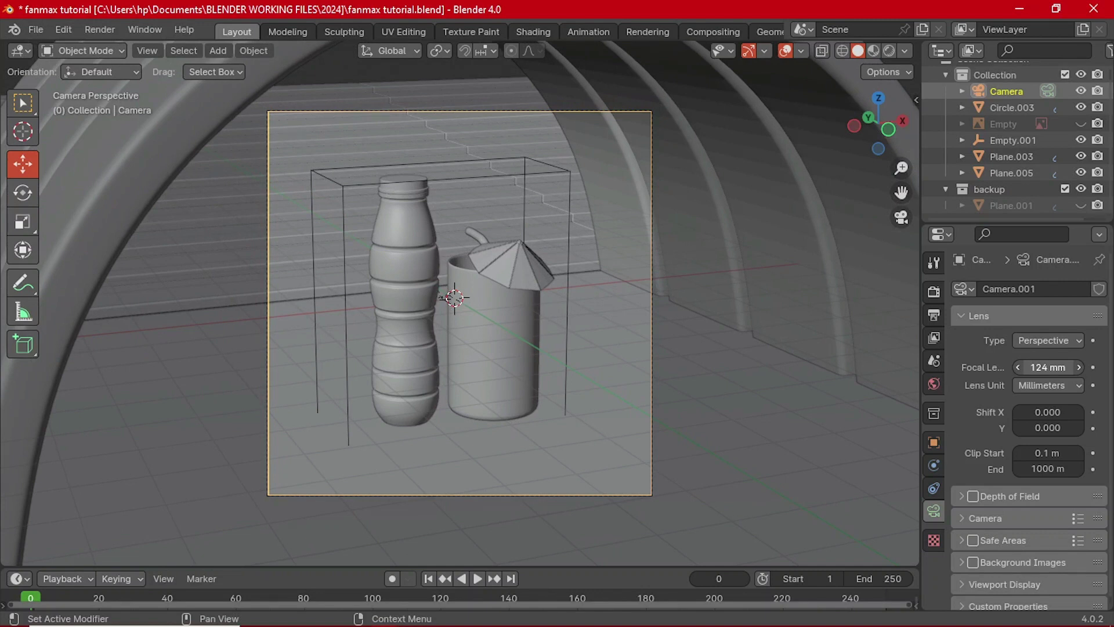
pyautogui.click(1019, 410)
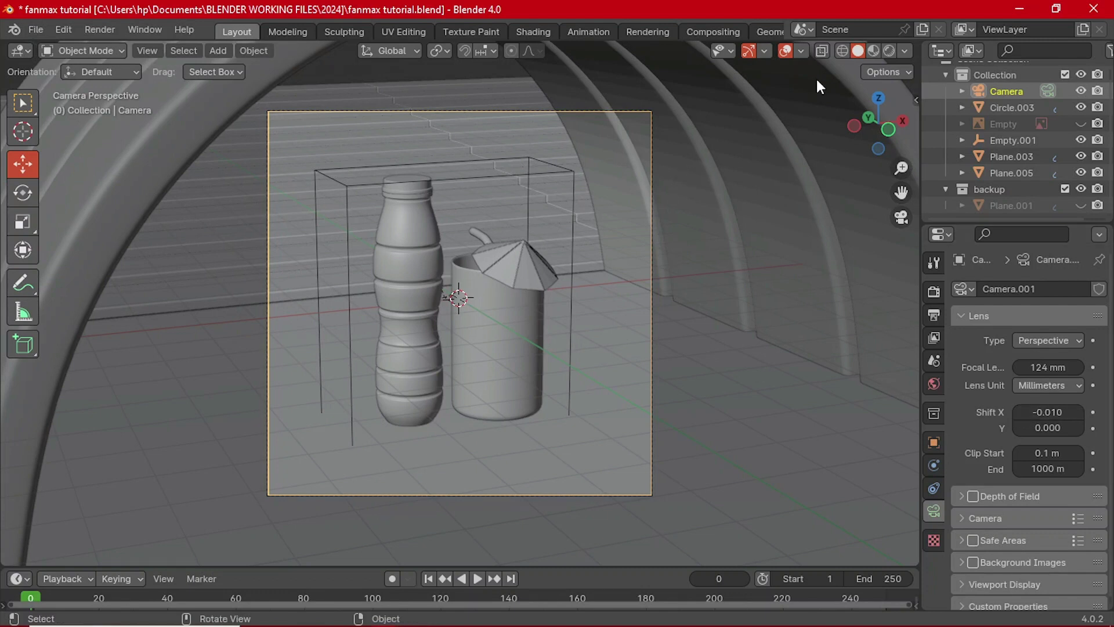
pyautogui.click(785, 50)
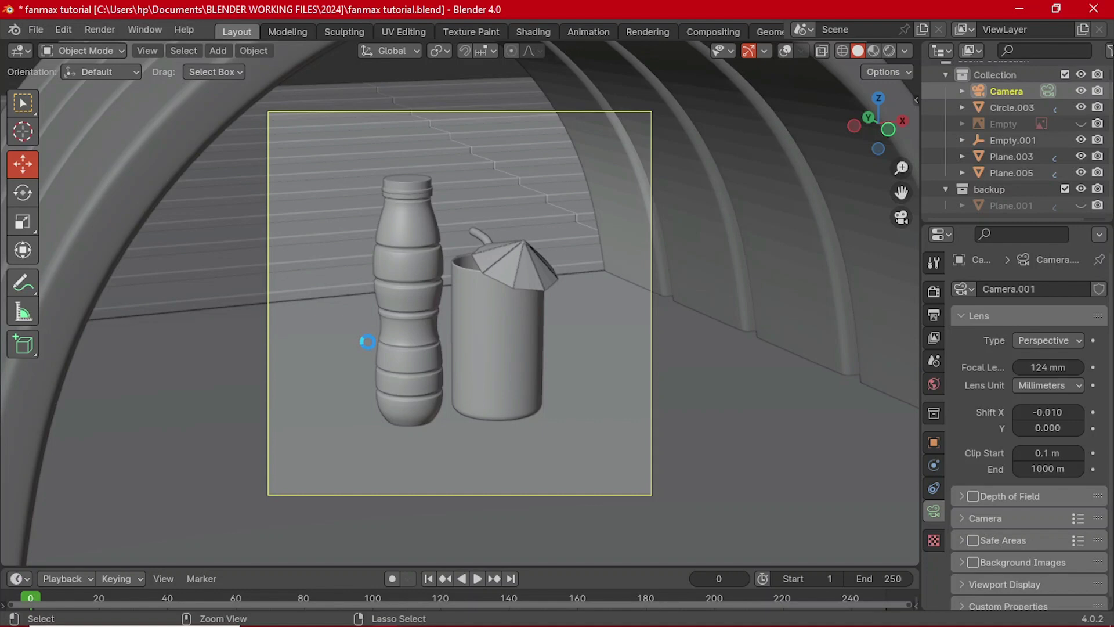
pyautogui.hotkey('ctrl', 's')
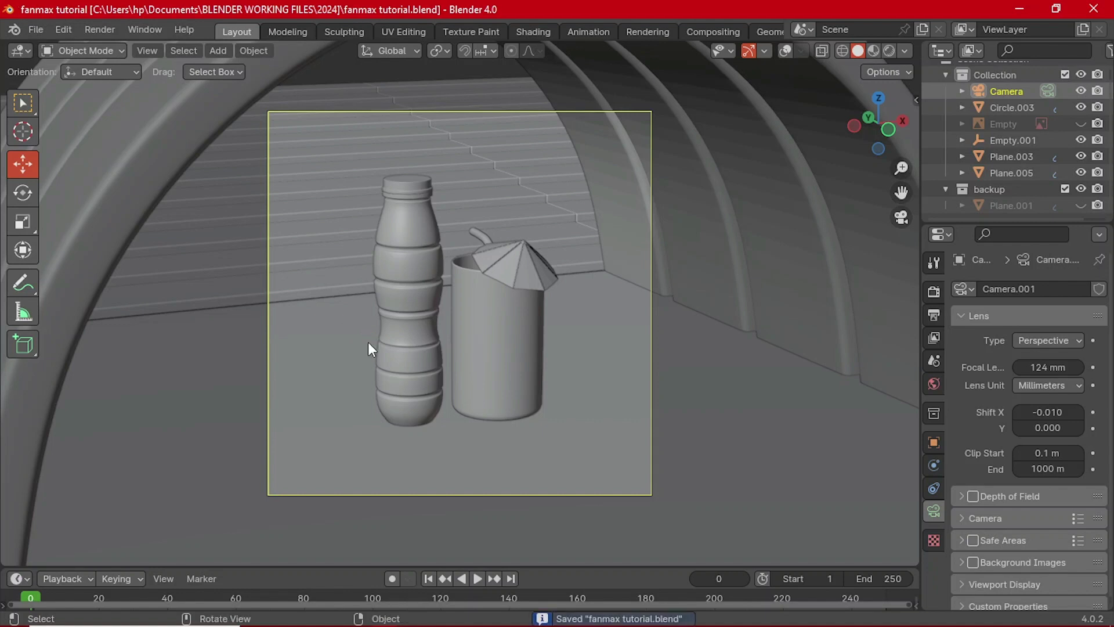